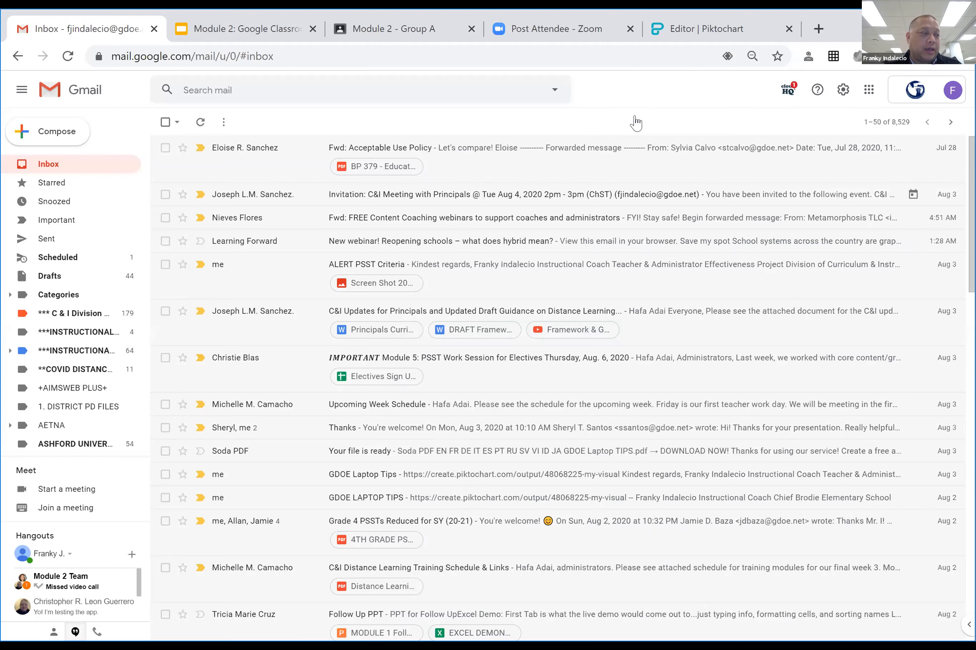
Open the advanced search panel from the dropdown arrow in Gmail's search box.
click(458, 84)
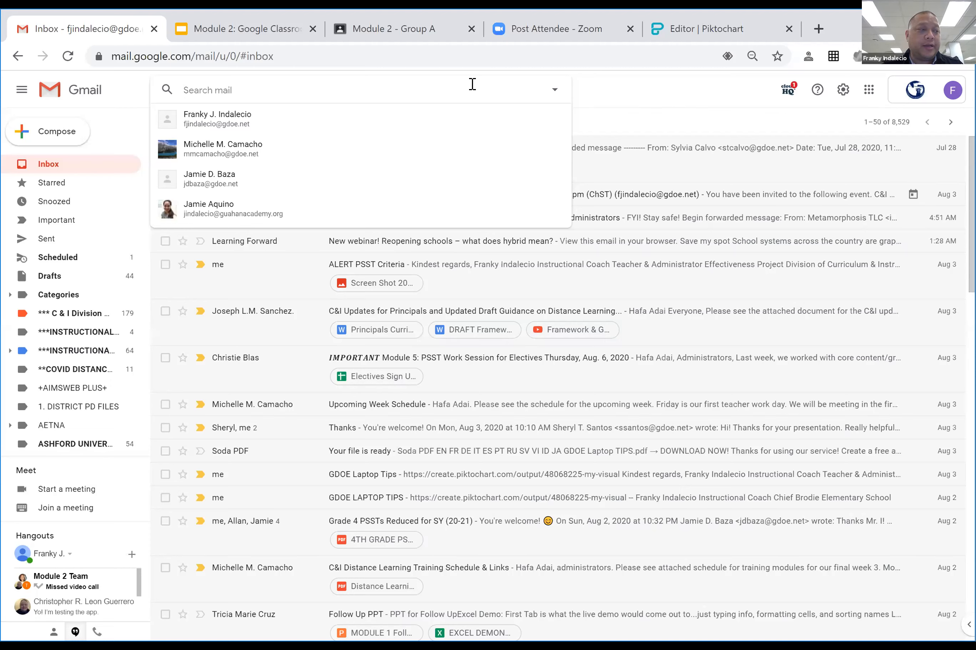
click(554, 91)
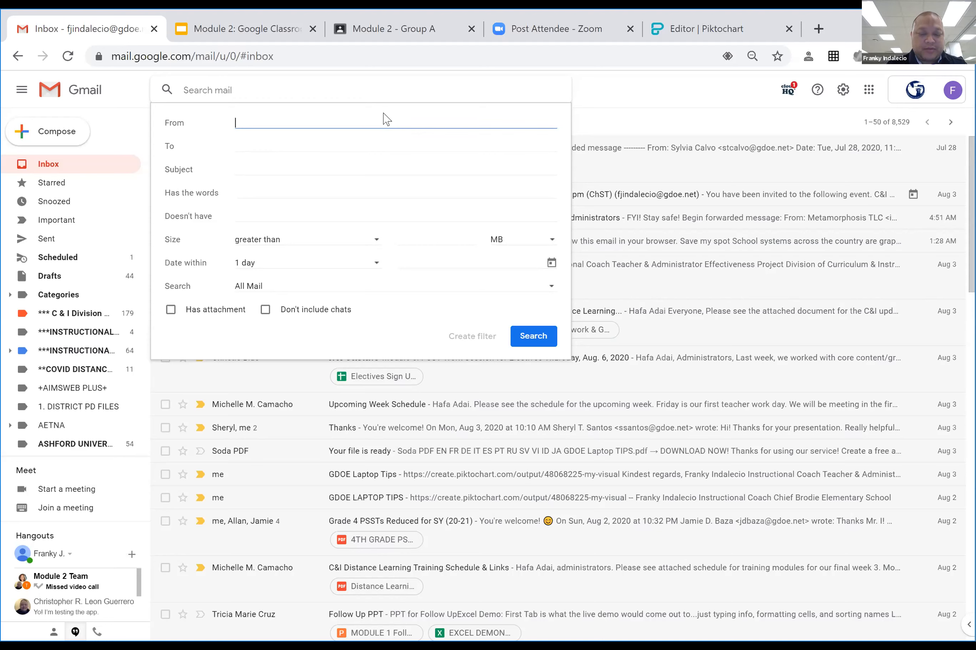
Search for all mail from the colleague's address, listing 9 matching conversations.
text(Chris)
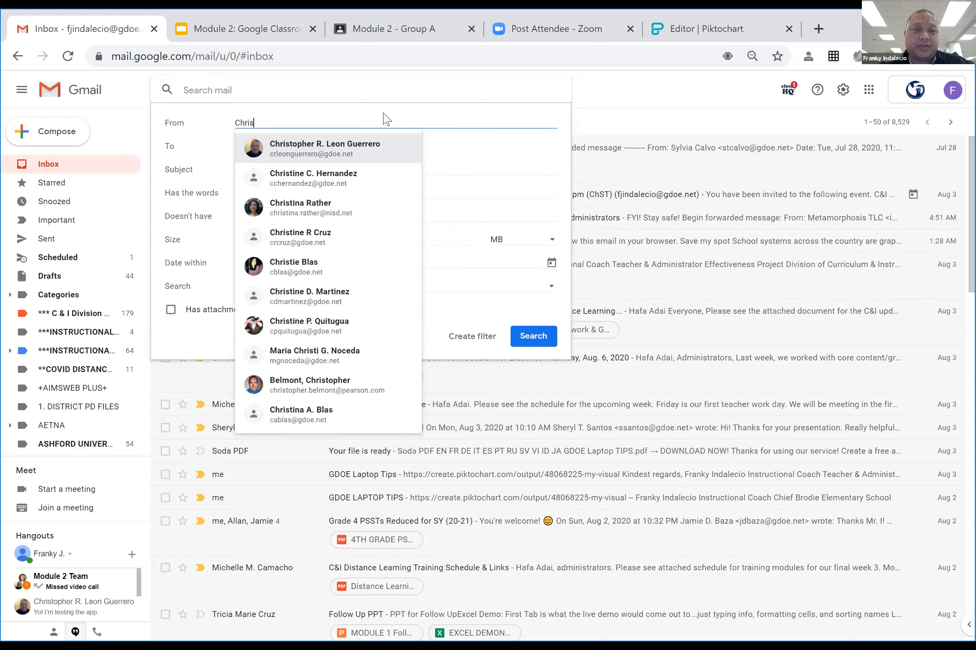
click(336, 142)
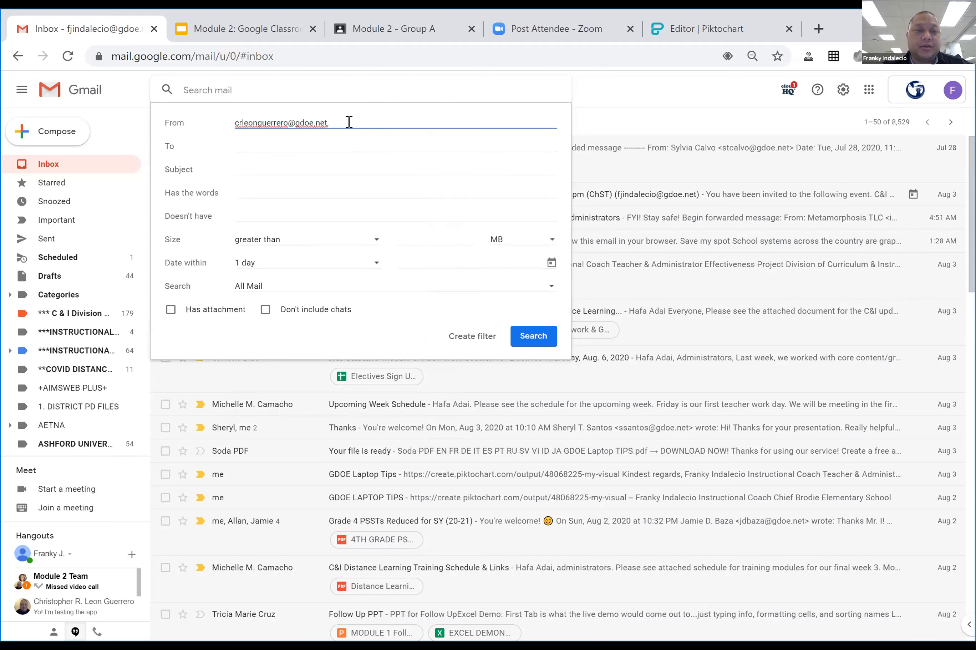
click(532, 339)
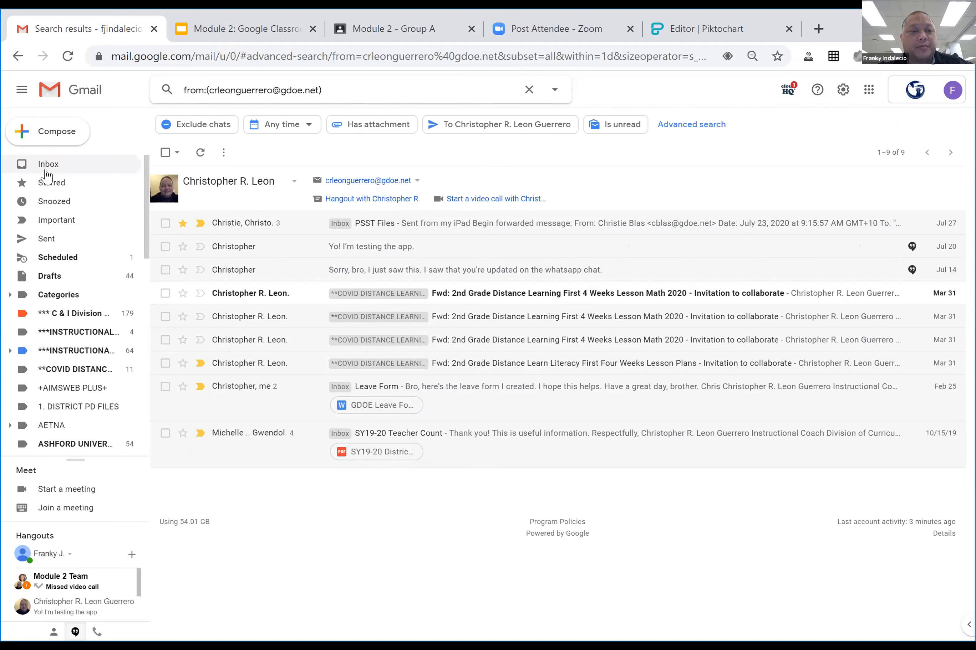
Leave the search results for the full inbox of 8,529 conversations.
click(48, 164)
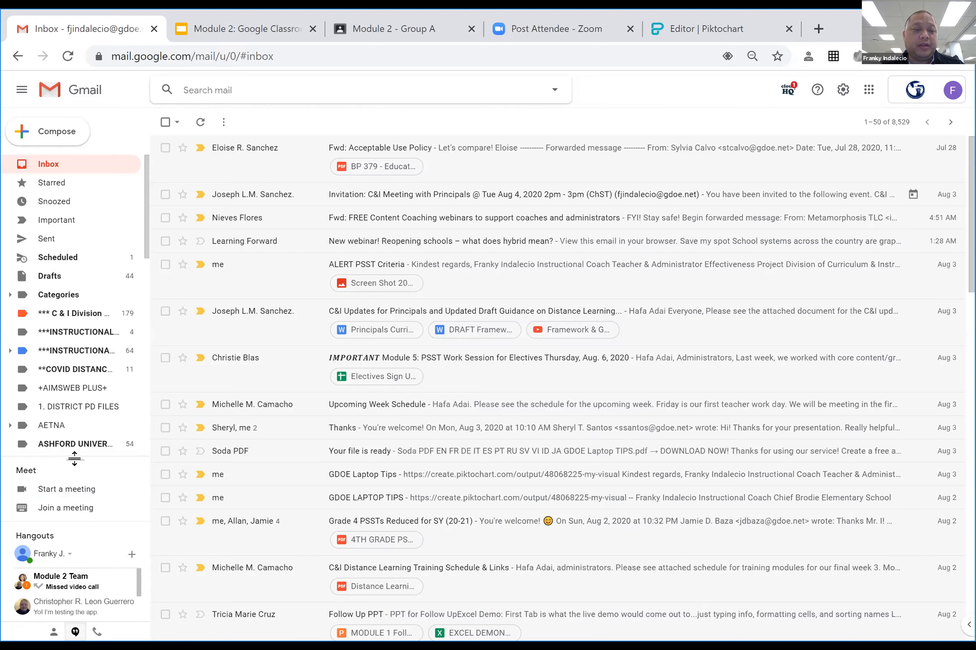
Drag the labels divider down to enlarge the list, then scroll through the labels.
drag(75, 458, 74, 496)
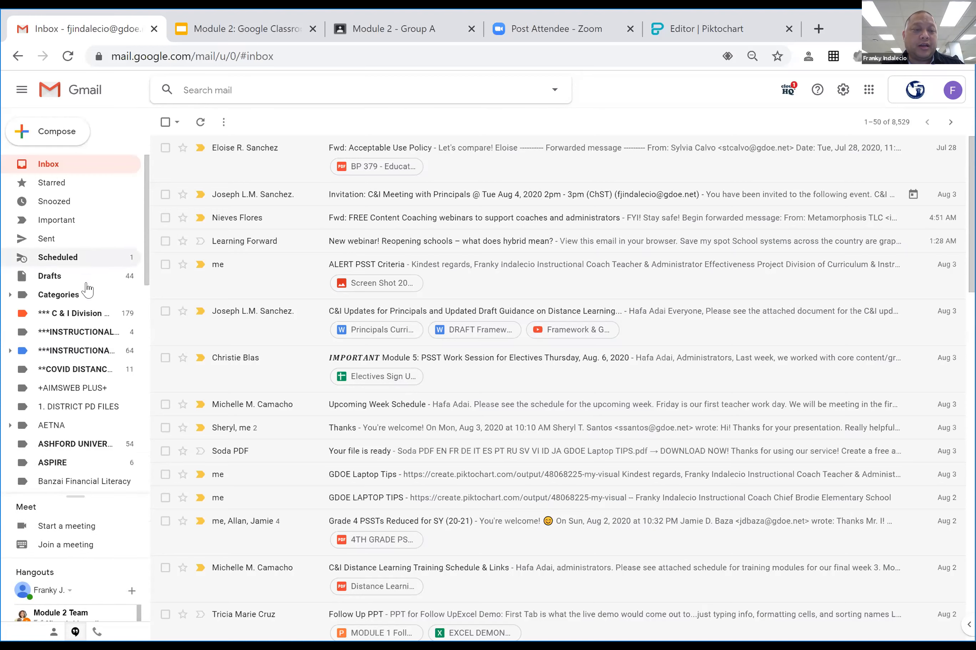
scroll(87, 285, down, 5)
scroll(85, 306, down, 3)
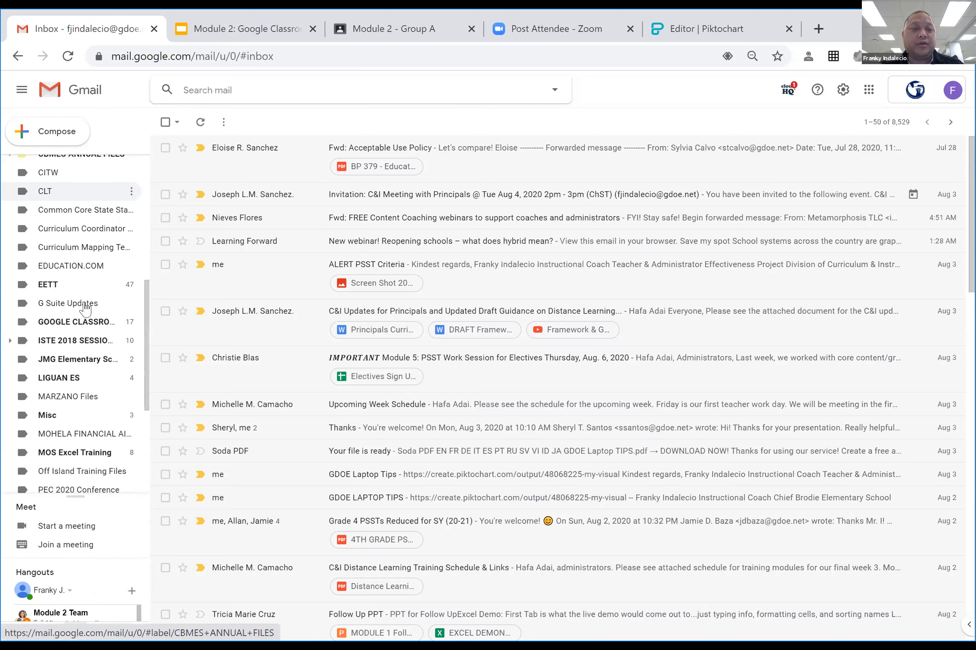
scroll(85, 309, up, 10)
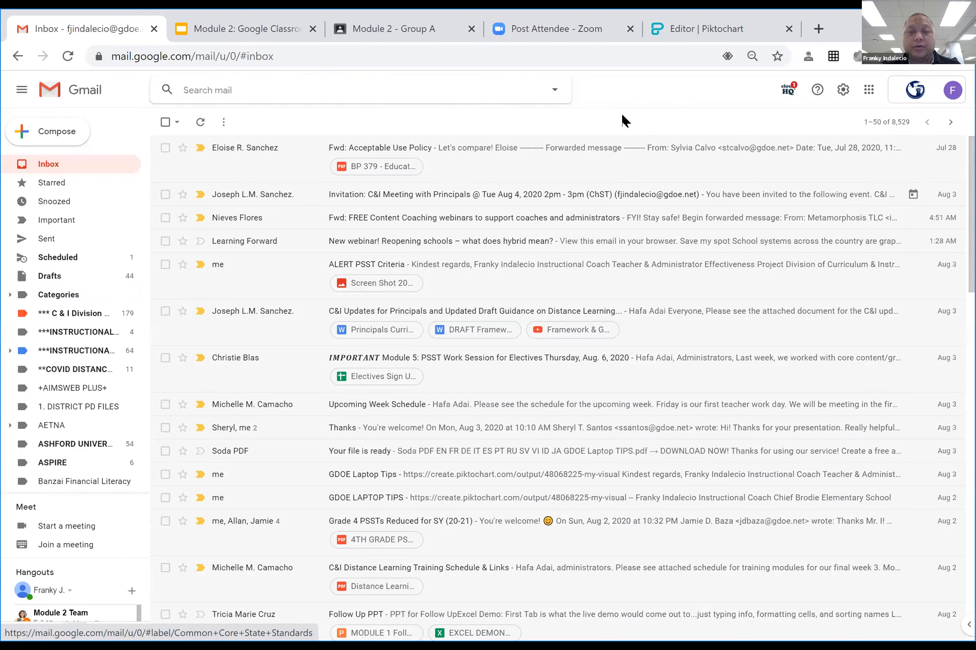
Open 'Fwd: Acceptable Use Policy' and read through it, briefly selecting its opening line.
click(504, 151)
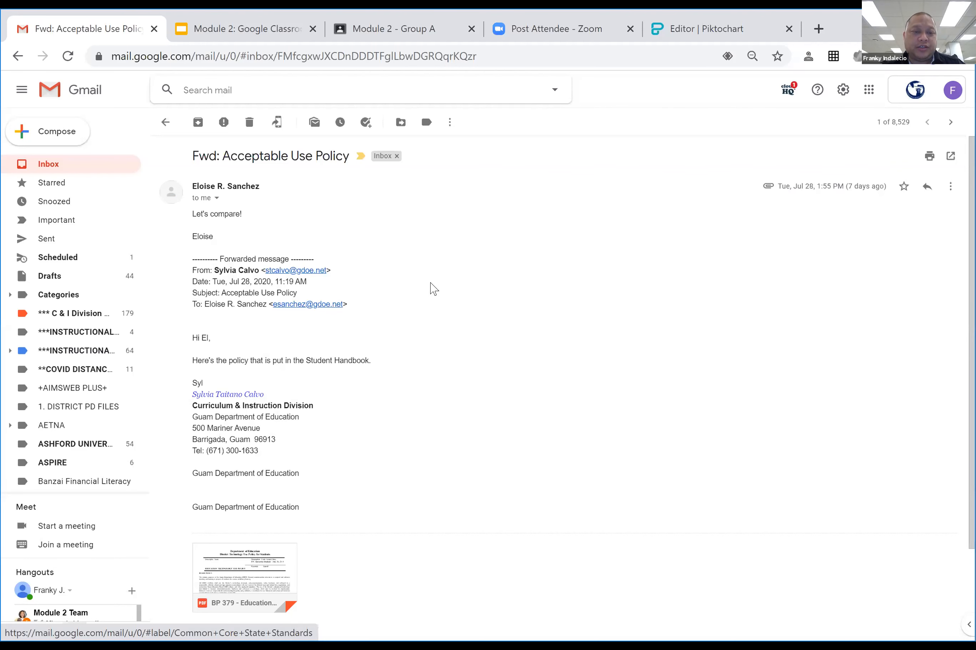
scroll(434, 290, down, 3)
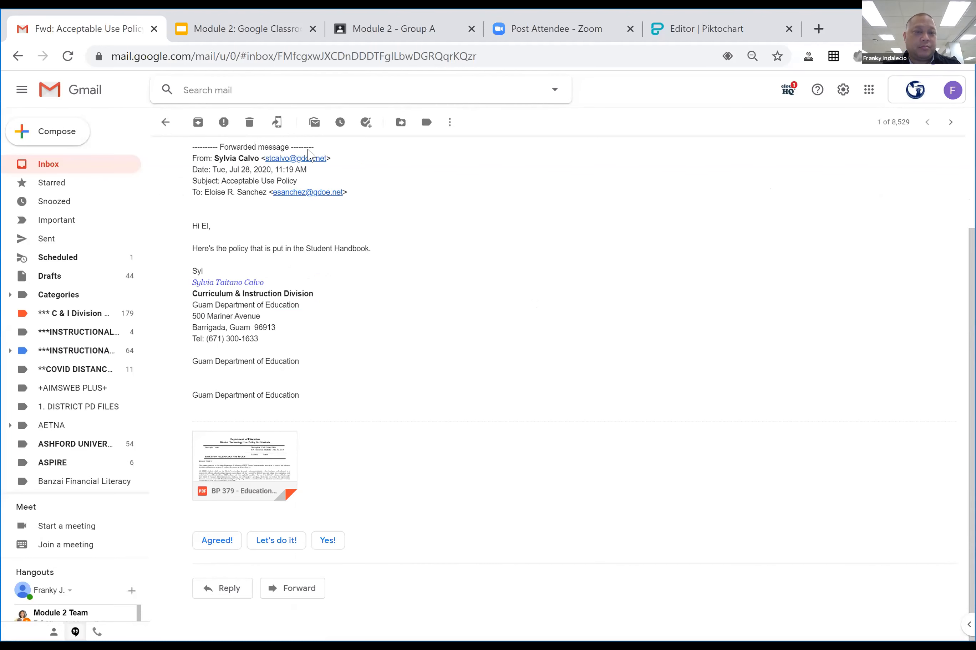
scroll(389, 285, up, 3)
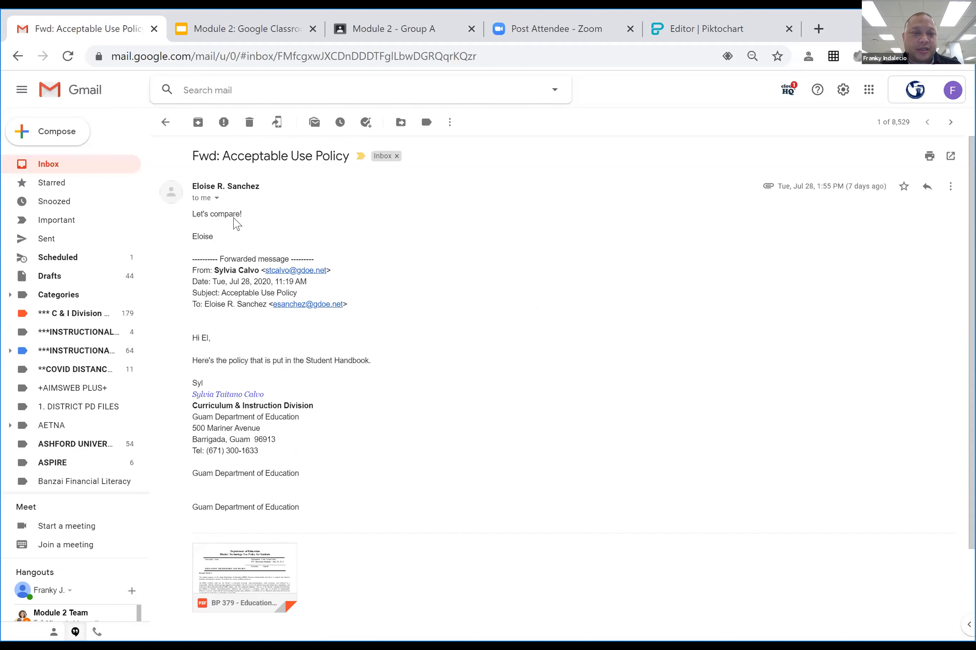
drag(194, 215, 250, 216)
click(342, 216)
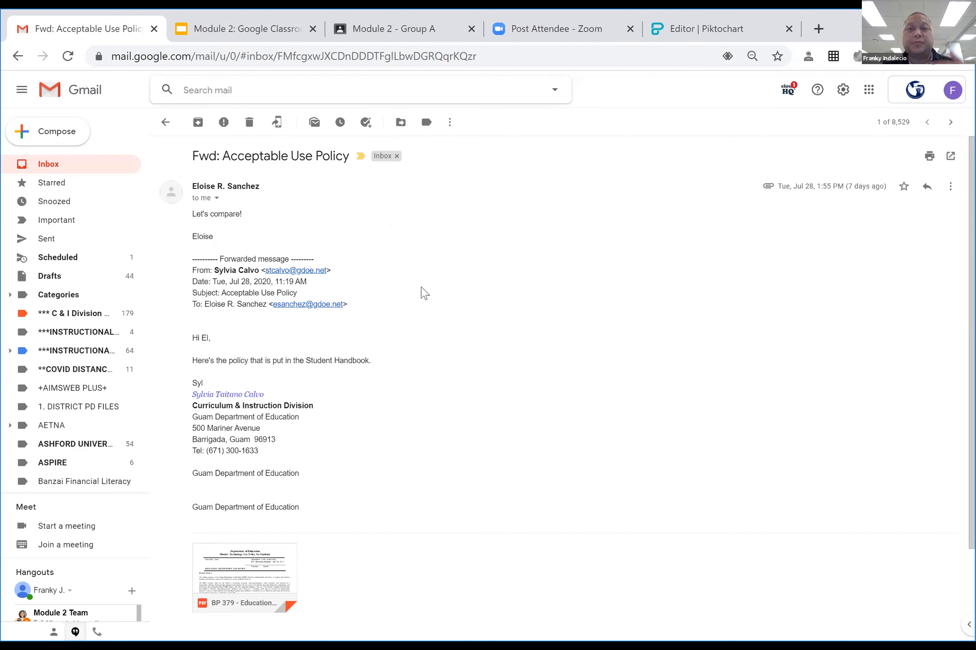
scroll(414, 290, down, 3)
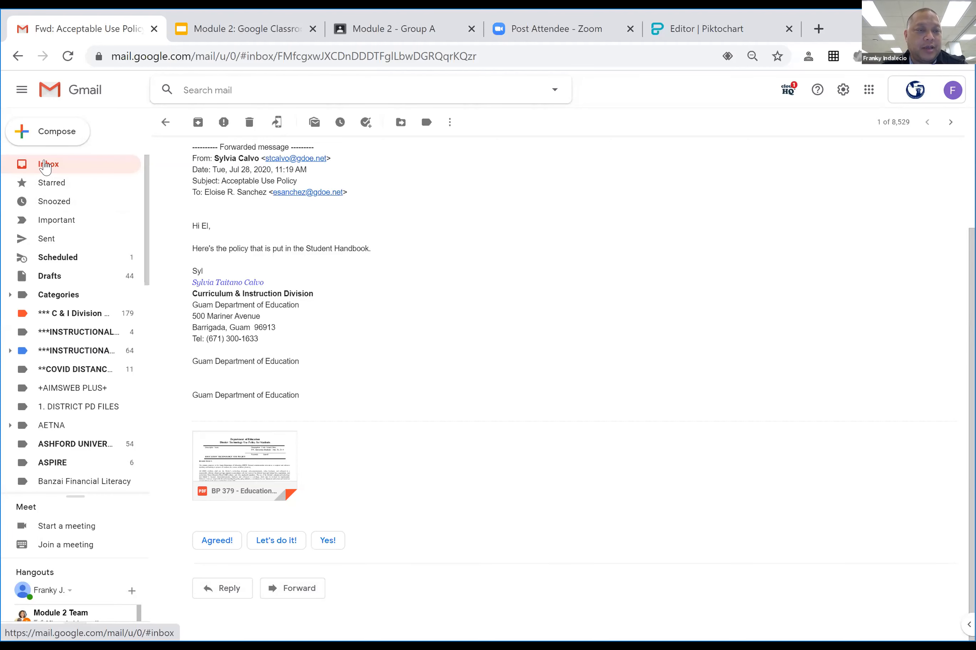
Return to the inbox and start a blank New Message draft.
click(47, 163)
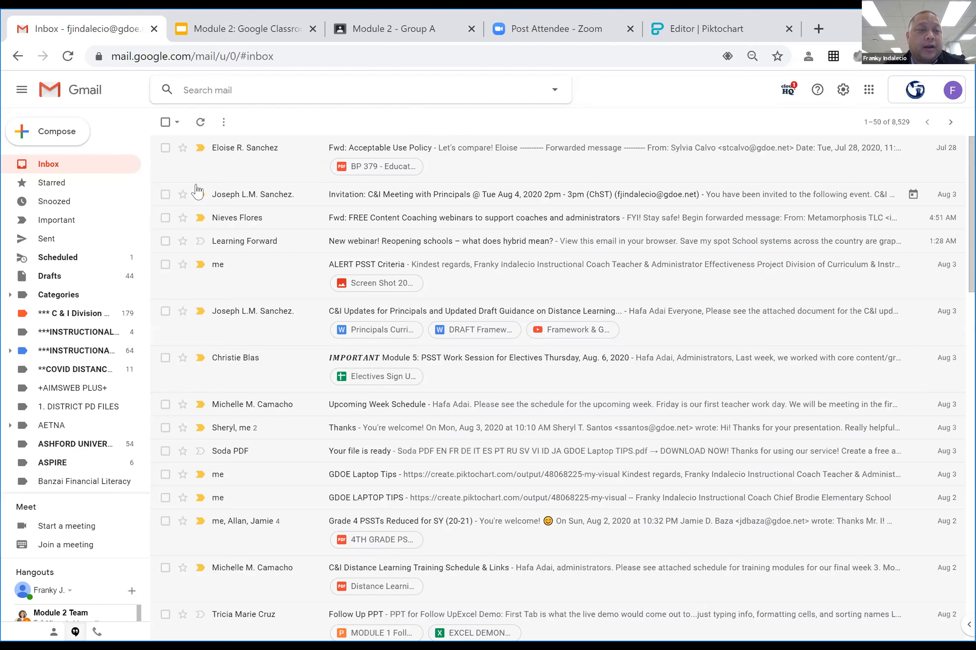
click(57, 134)
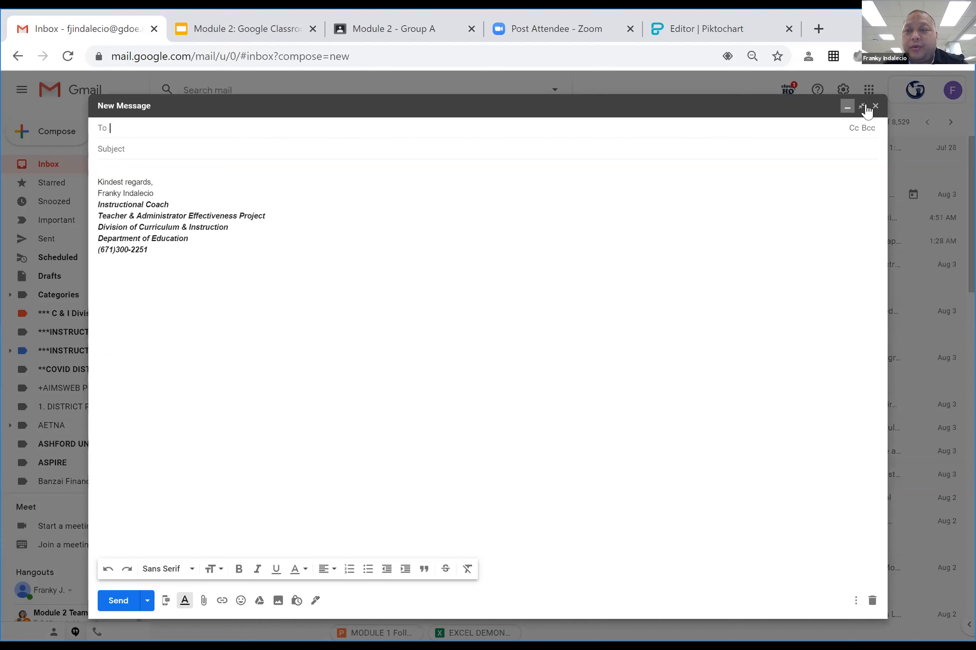
click(847, 108)
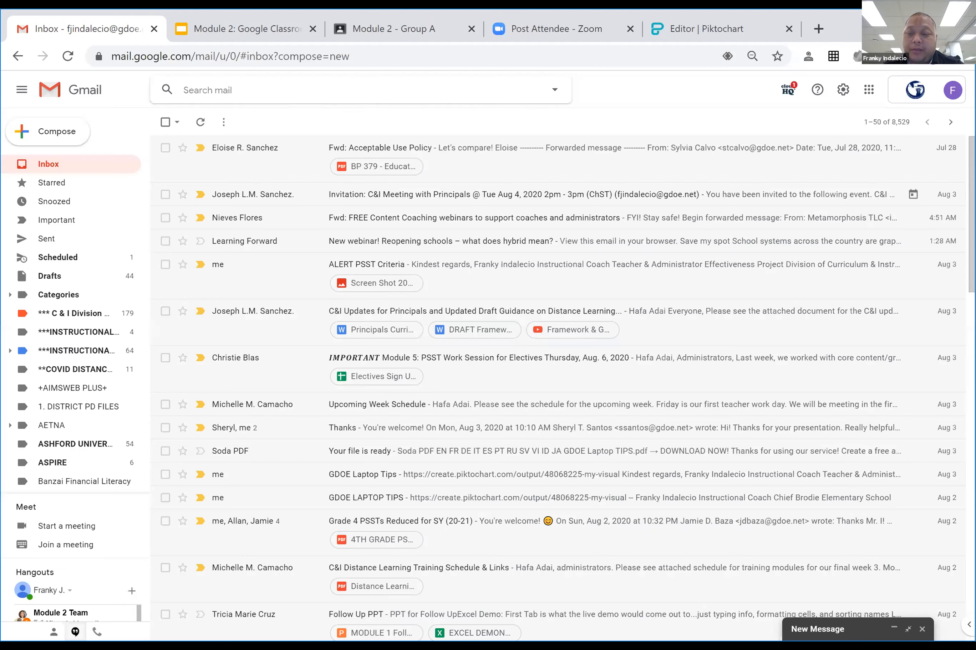
click(894, 629)
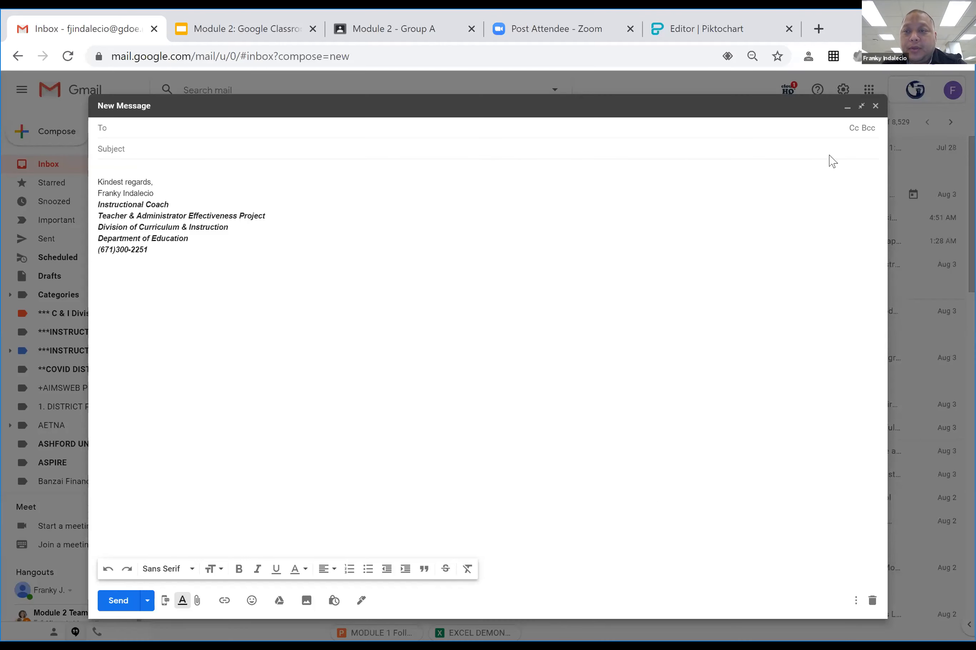
click(860, 108)
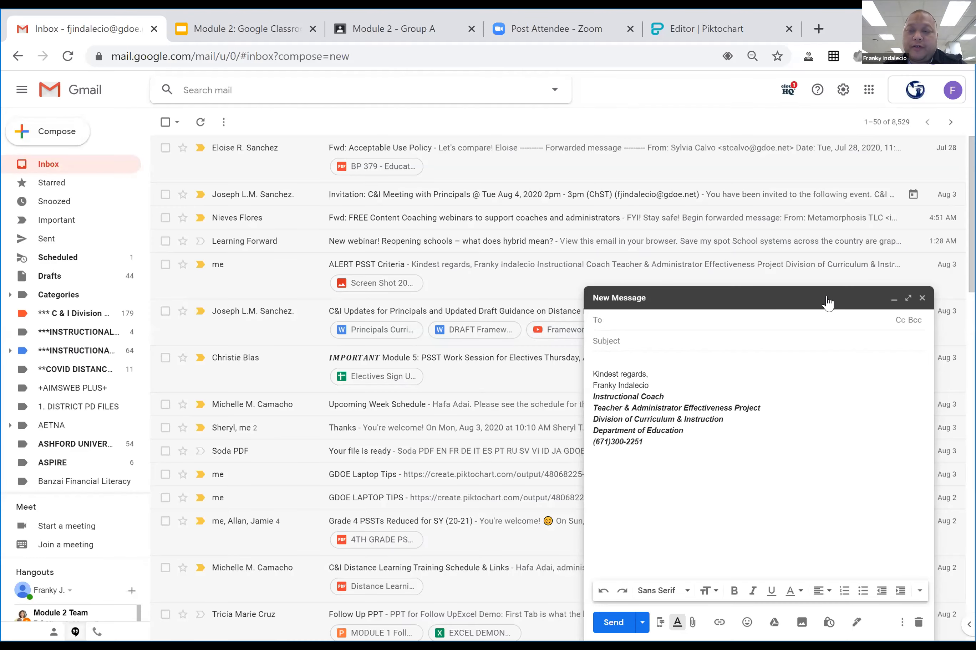
click(813, 299)
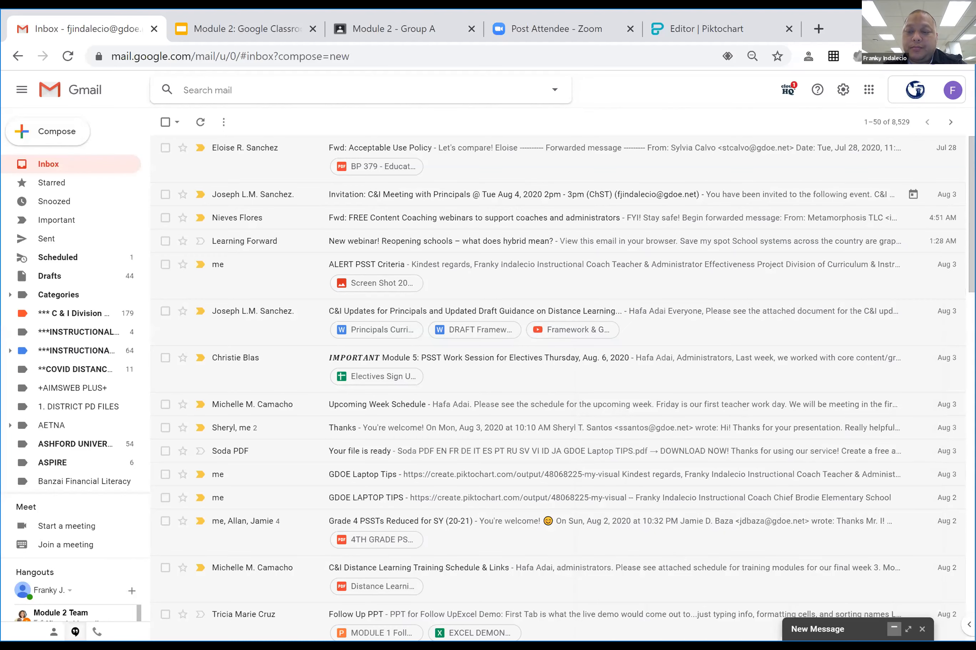
click(893, 629)
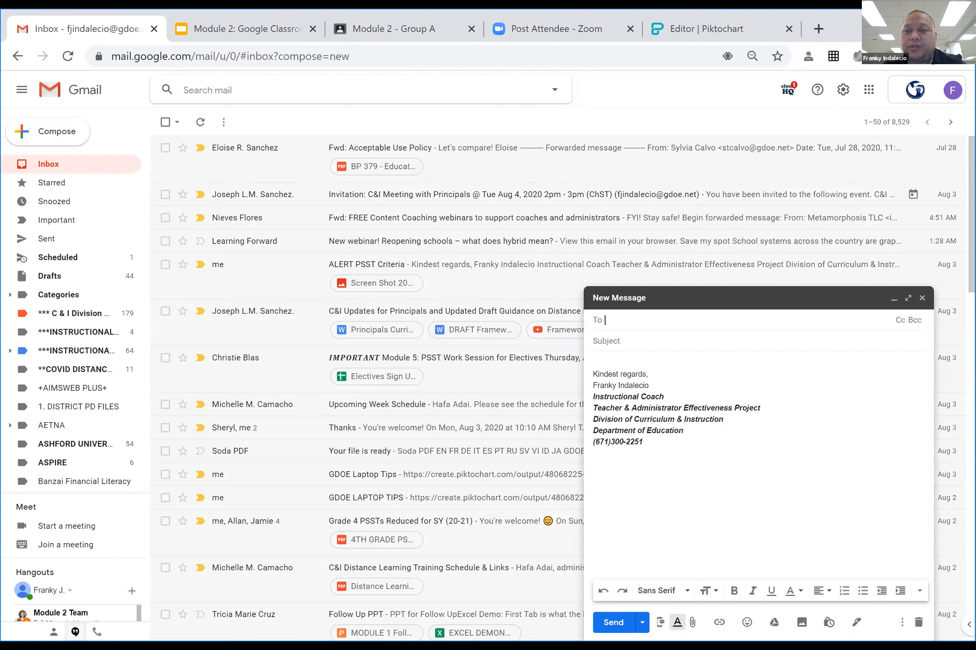
click(907, 299)
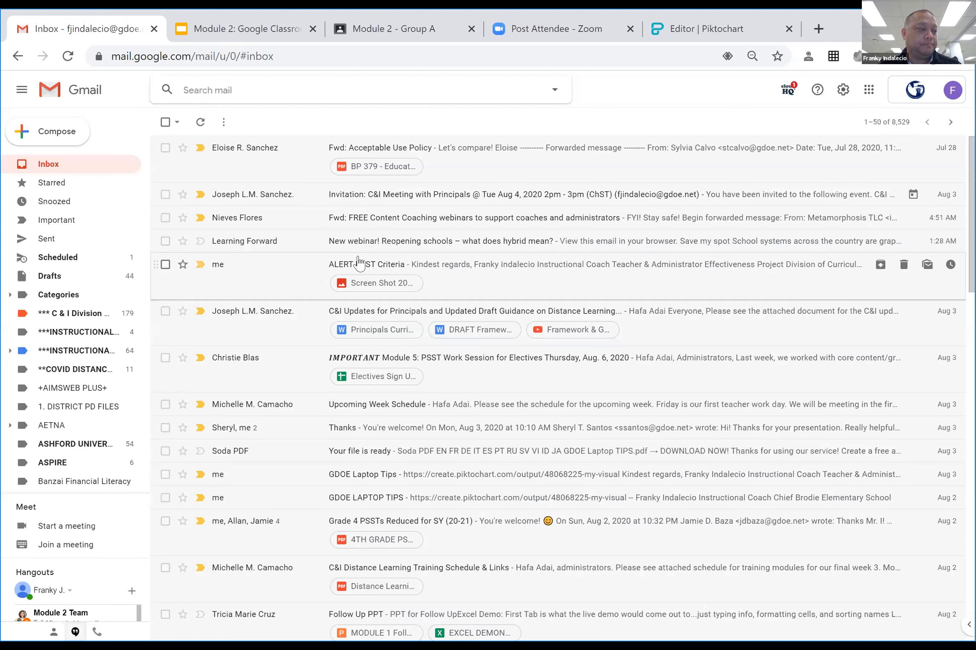
Start a new message addressed to two colleagues picked from contact suggestions.
click(57, 132)
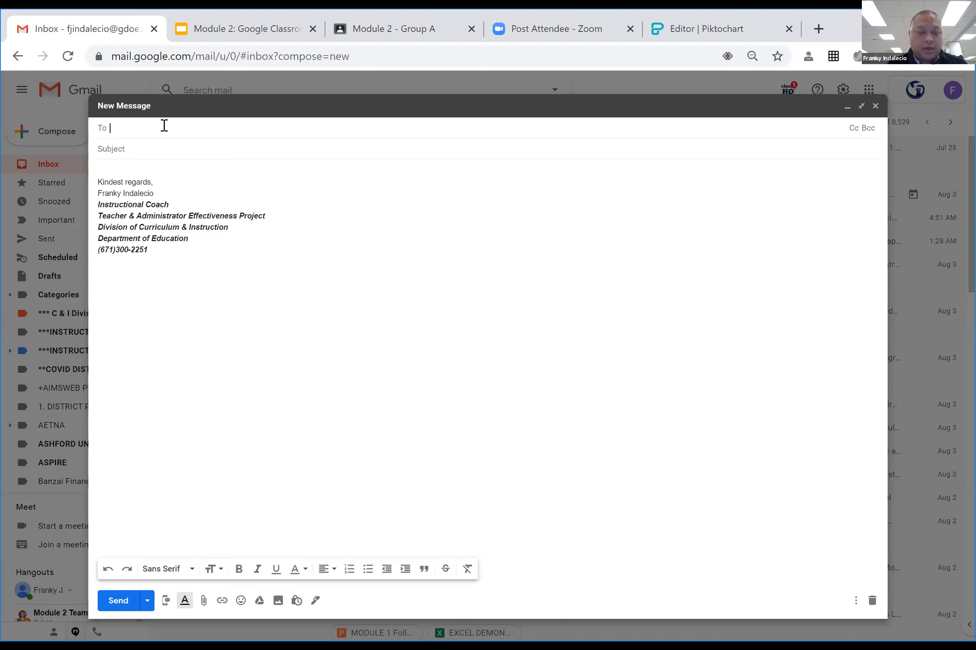
text(ch)
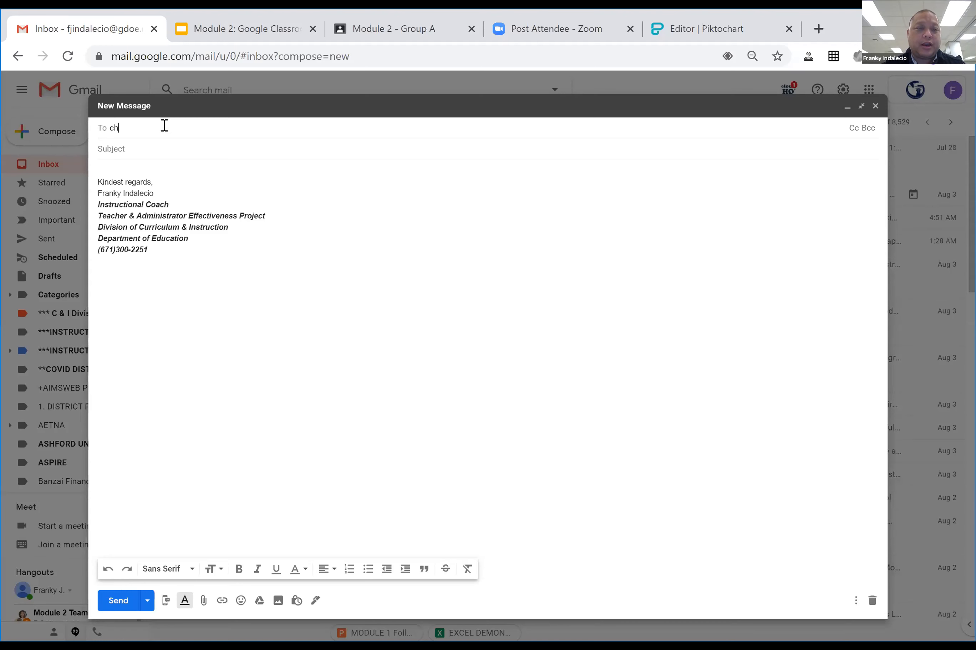
text(ris)
click(245, 152)
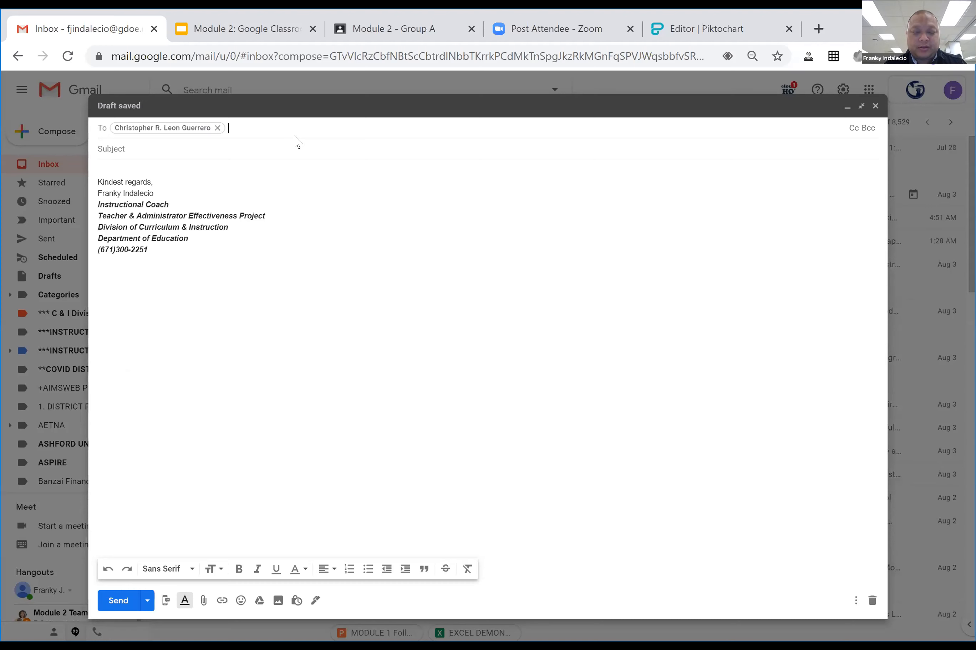
text(krist)
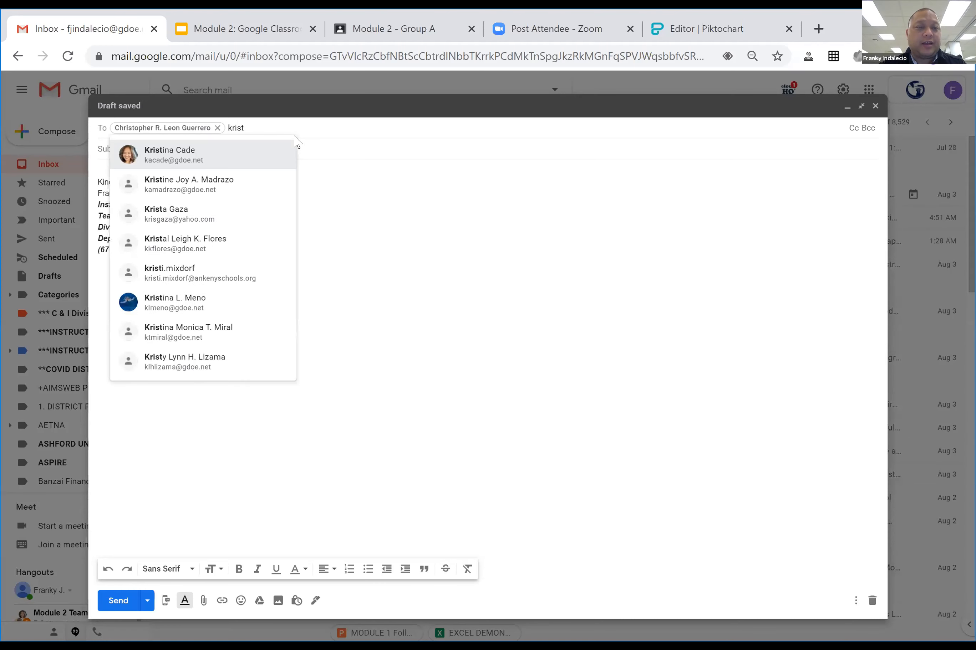
click(252, 152)
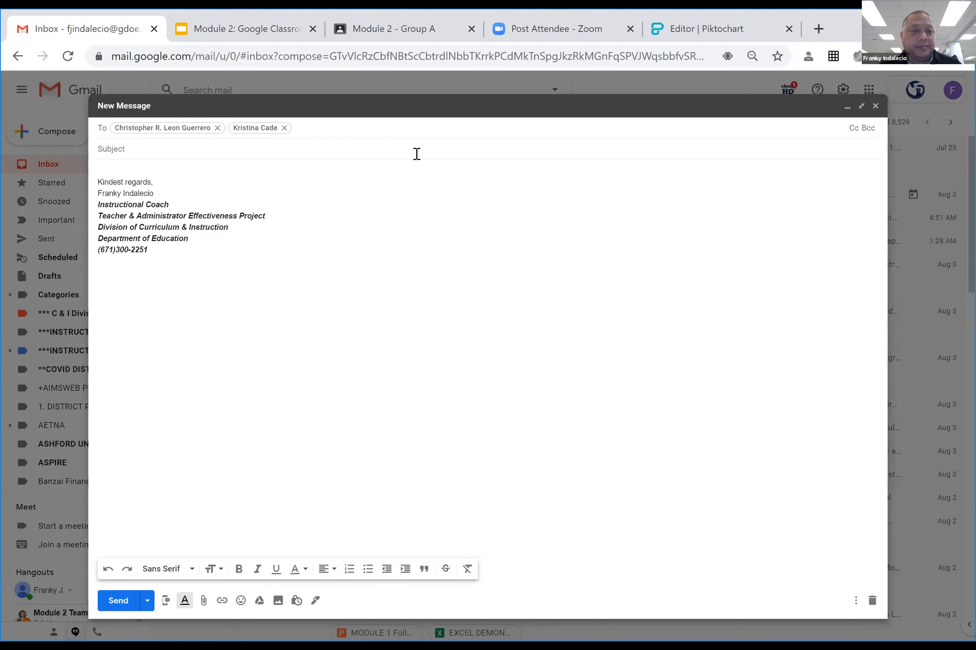
click(161, 144)
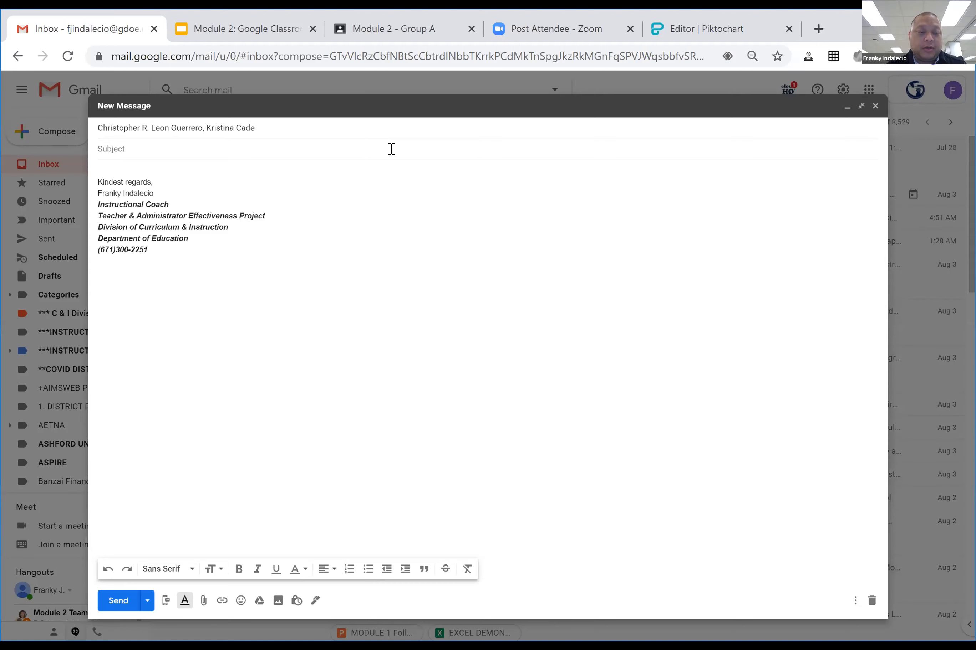
Enter the subject 'Meeting on Friday???' and add blank lines above the signature.
text(Me)
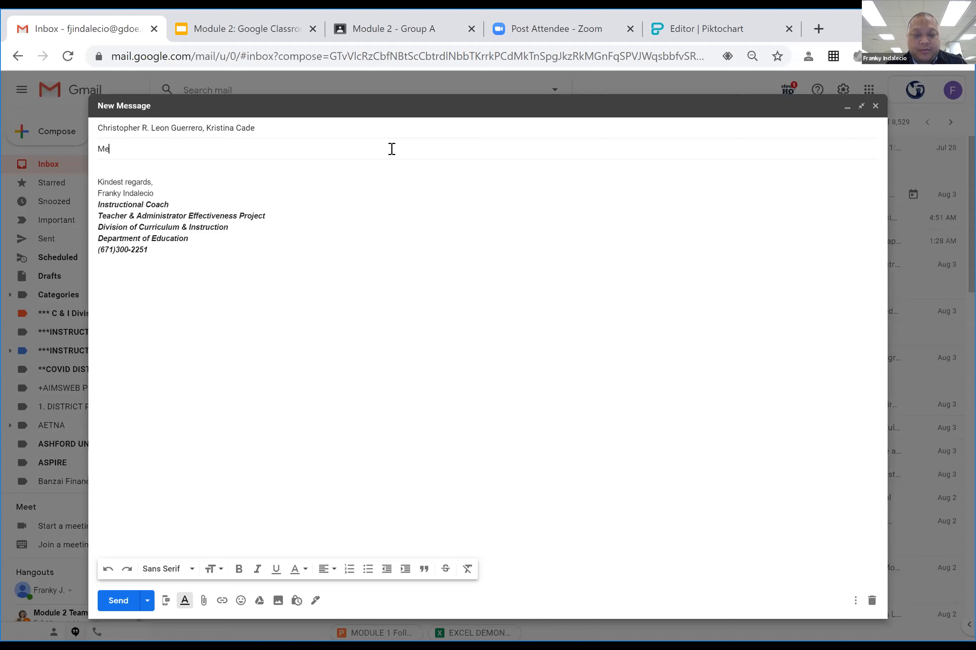
text(reting on Friday???)
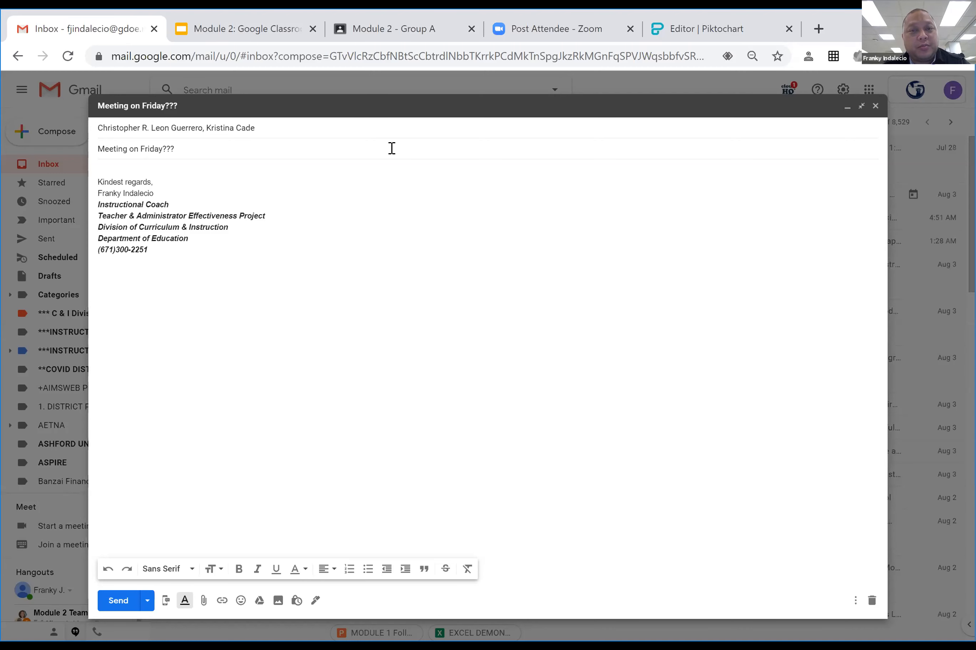
click(177, 170)
key(Return)
key(Return)
key(Return)
key(Return)
key(Return)
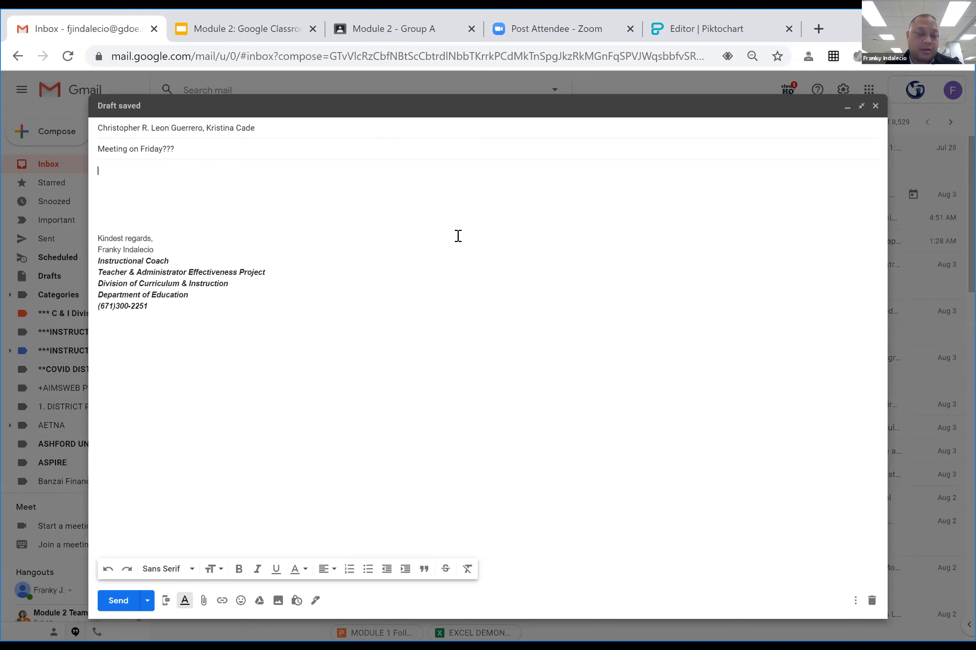
Write 'Hey guys,' then ask if they're available Friday to meet in the library, 'Let me know.'.
text(Hey guy)
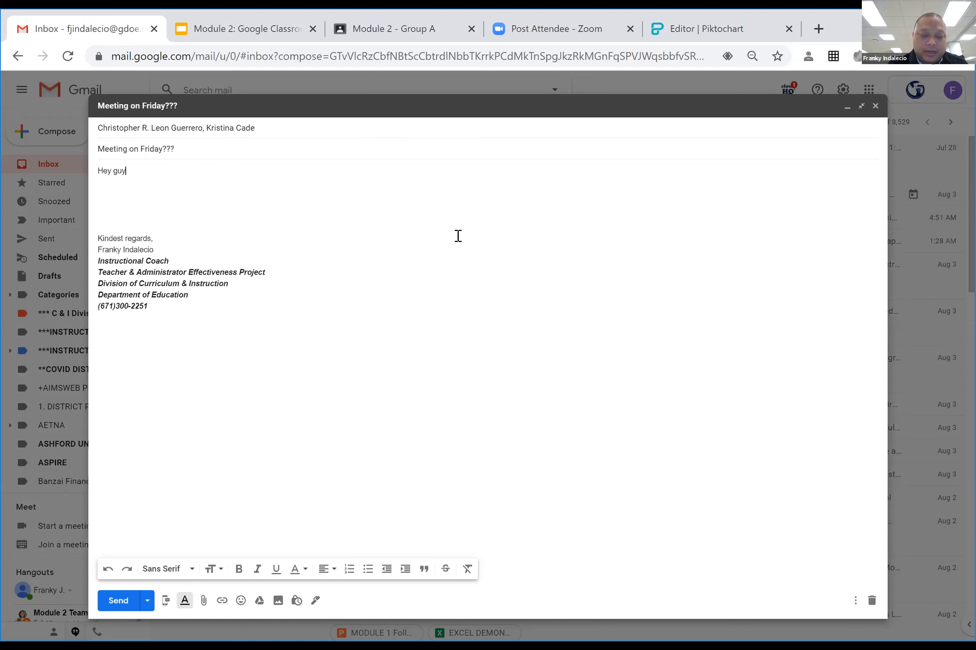
text(s,)
key(Return)
key(Return)
text(Wondering if you're avai)
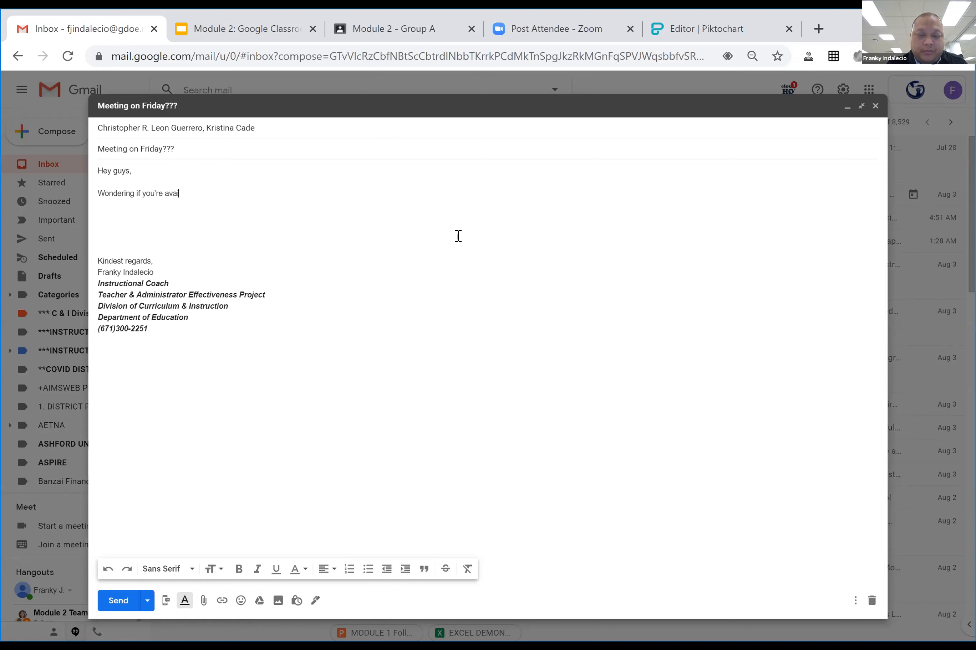
text(lable on Friday to meet in the library)
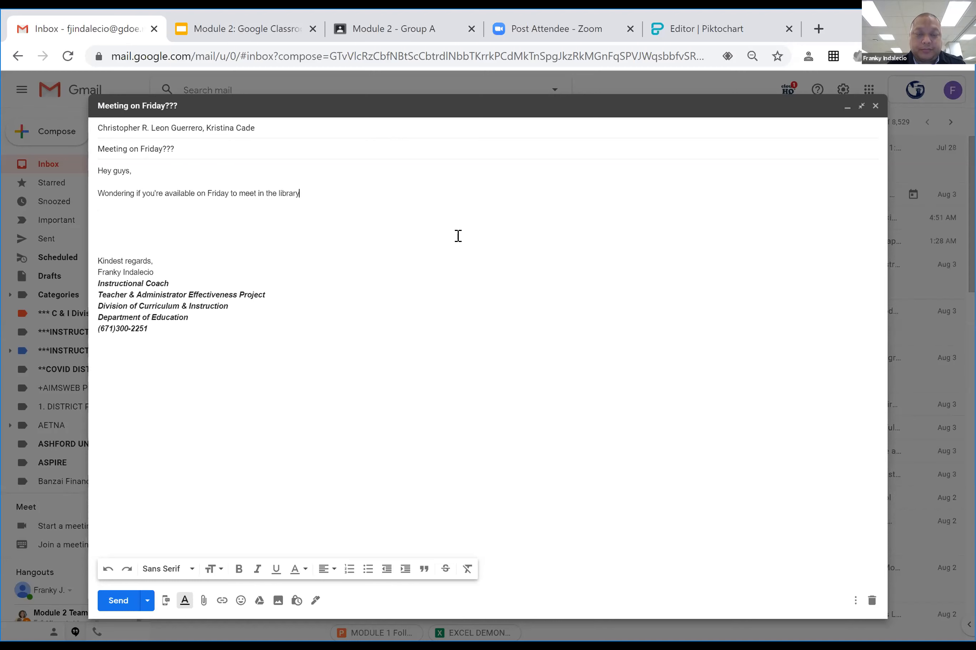
text(Let me know.)
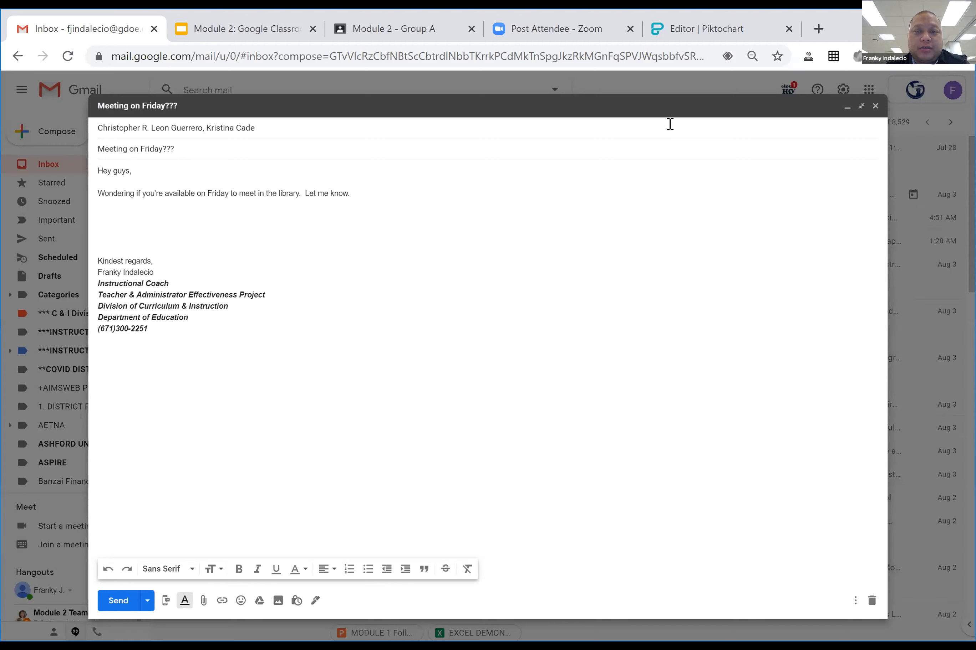
Expand the recipients row and add a Cc line to the draft.
click(655, 125)
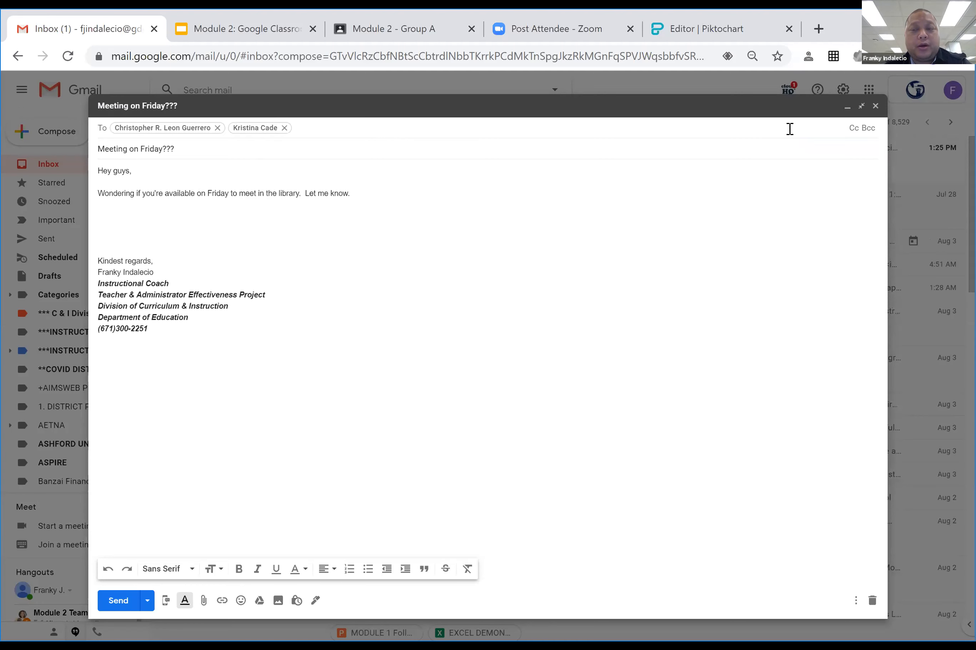
click(853, 129)
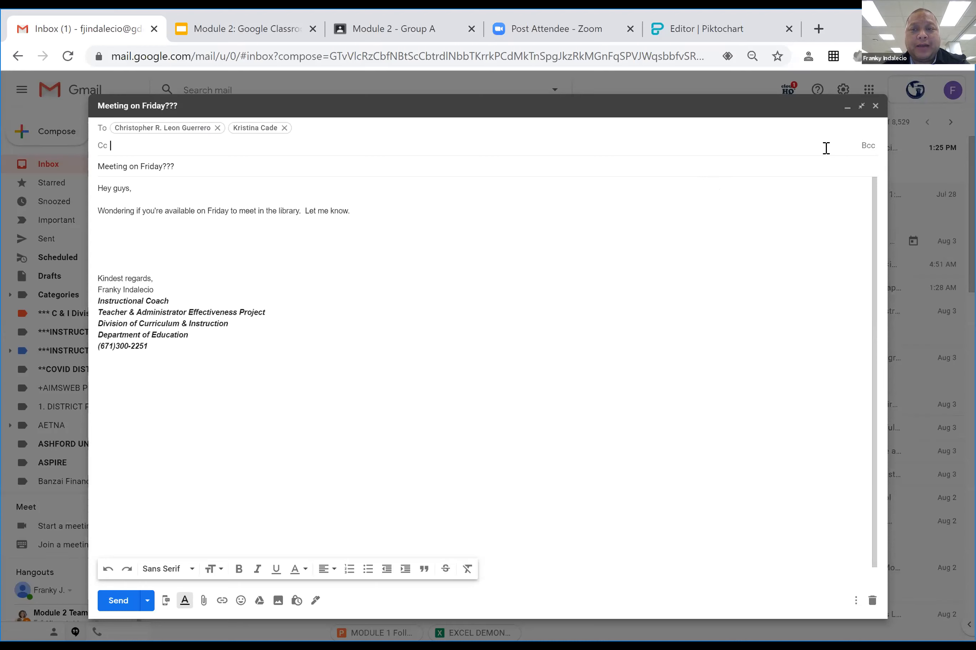
Show the Bcc recipients field under the Cc row of the draft message.
click(865, 147)
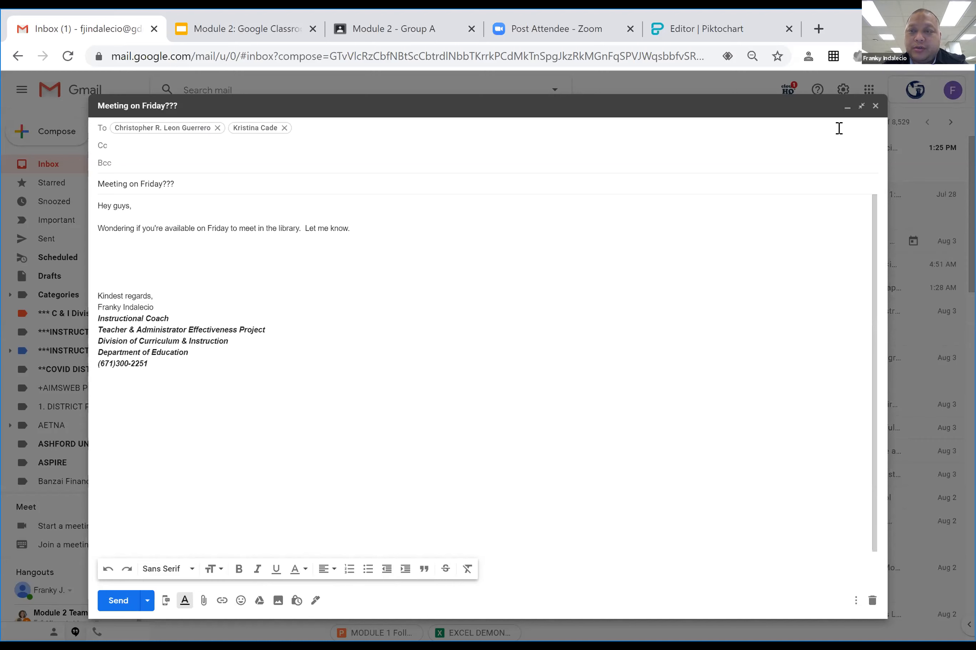
Save & close the draft message to return to the inbox.
click(876, 108)
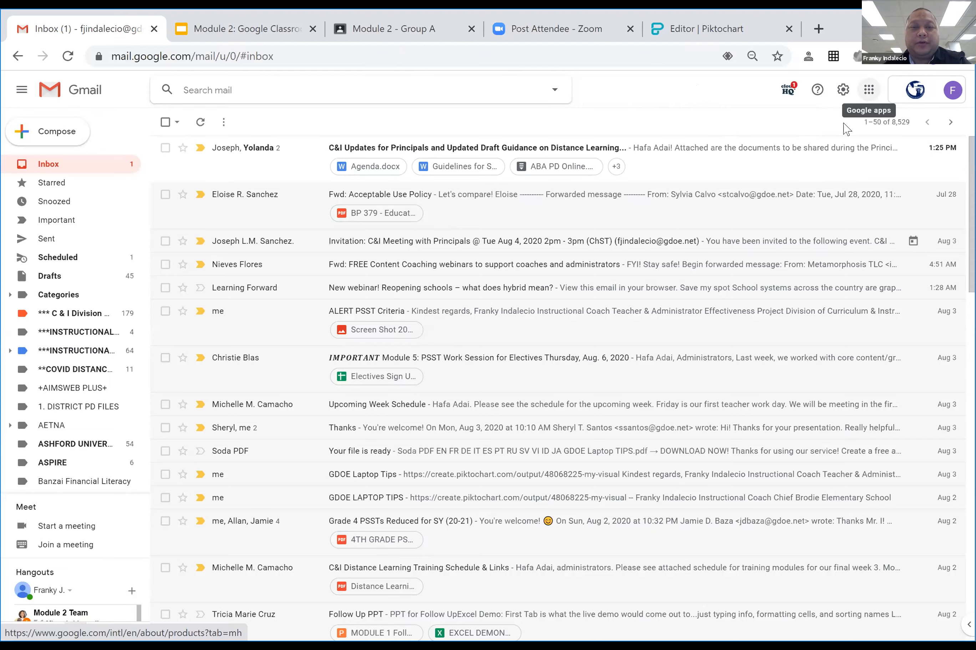
Launch Google Groups from the Google apps grid to reach the My groups page.
click(869, 93)
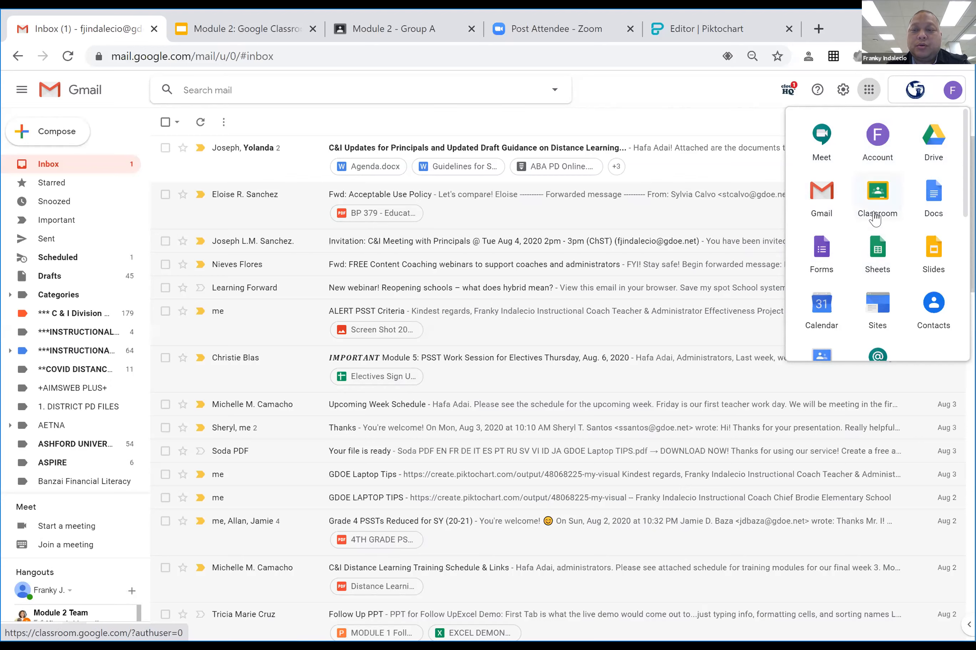
scroll(872, 216, down, 4)
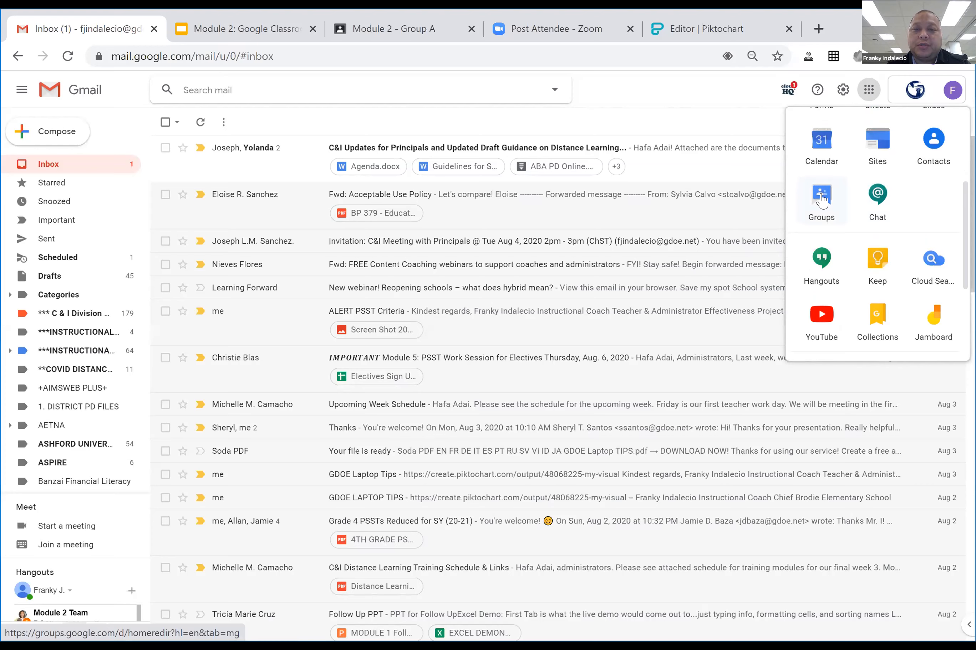
click(822, 200)
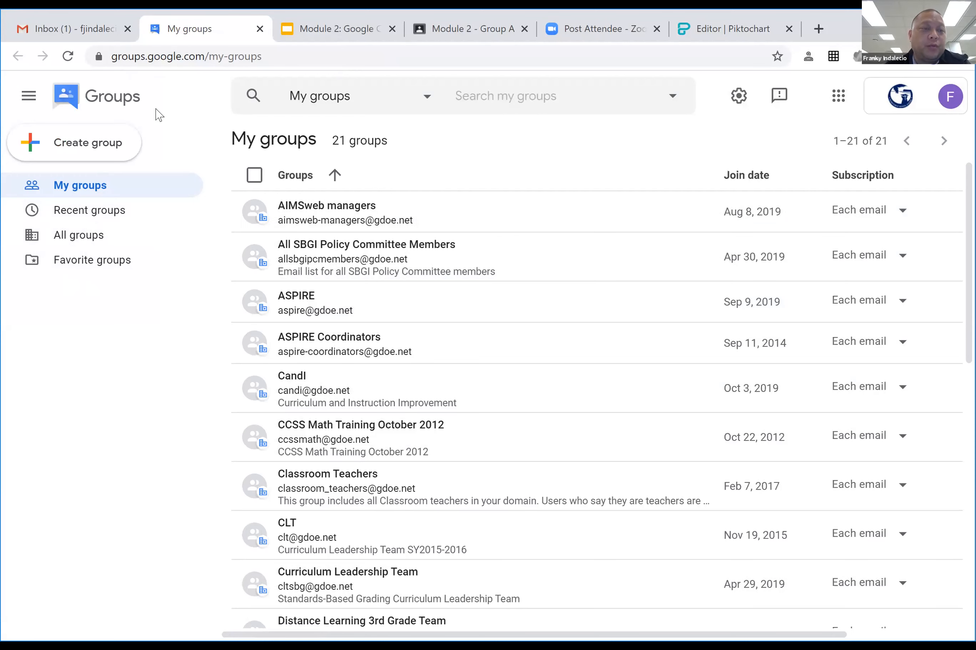
Start a new group named 'Module 2 Team', letting its group email auto-fill.
click(97, 145)
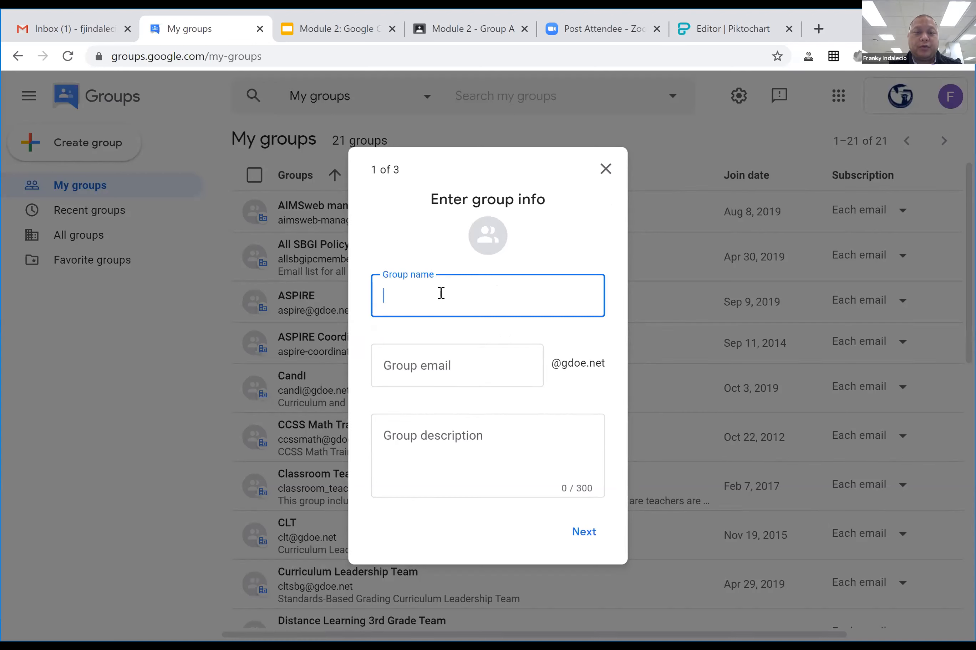
text(Module 2)
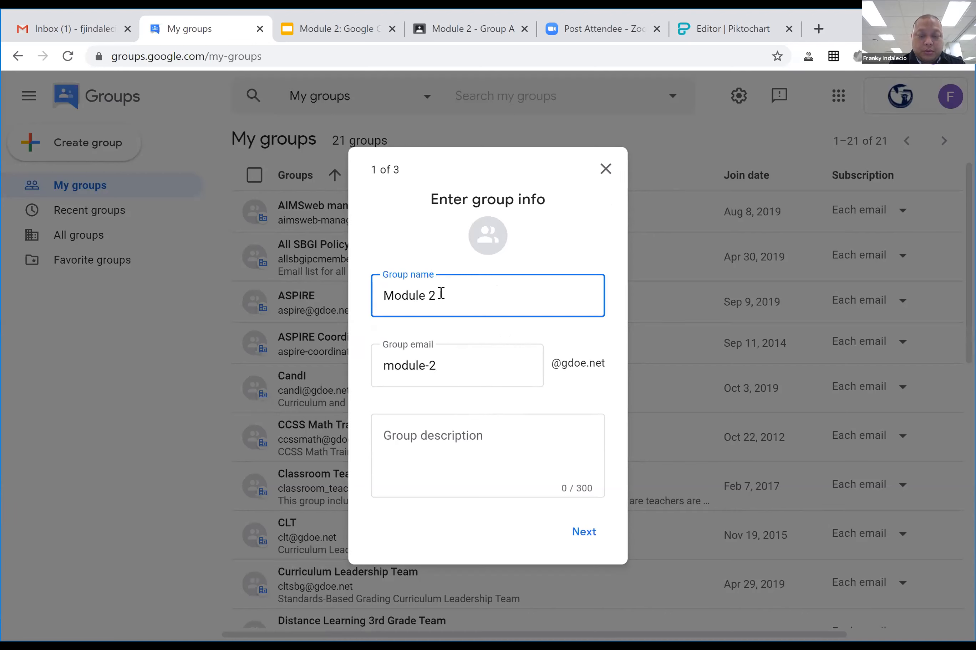
text( Team)
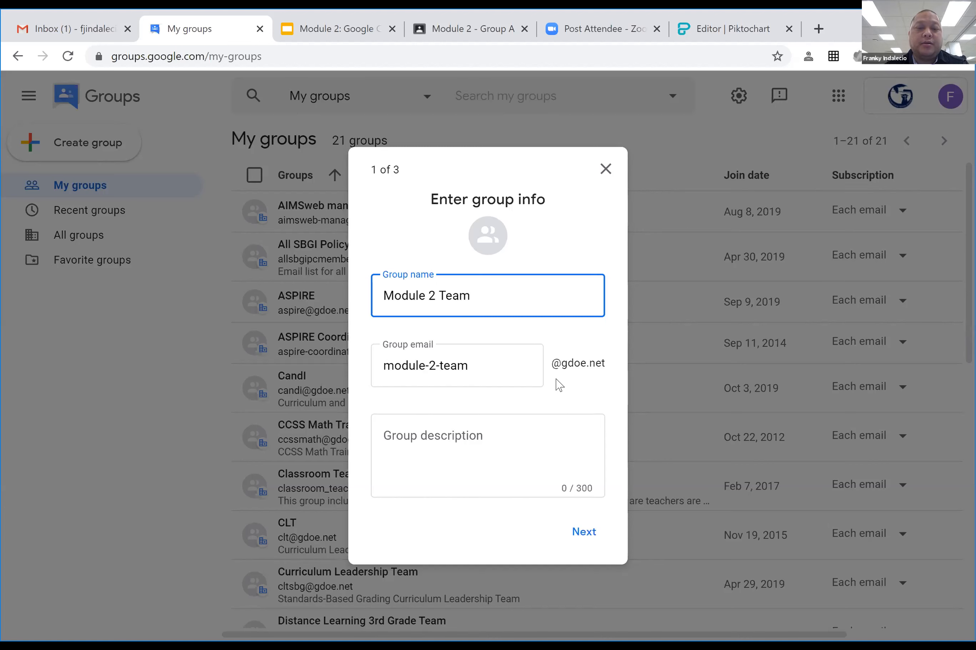
Describe the group as 'This team shares beginner information with Gmail and Google Classroom.' and advance to Add members.
click(484, 435)
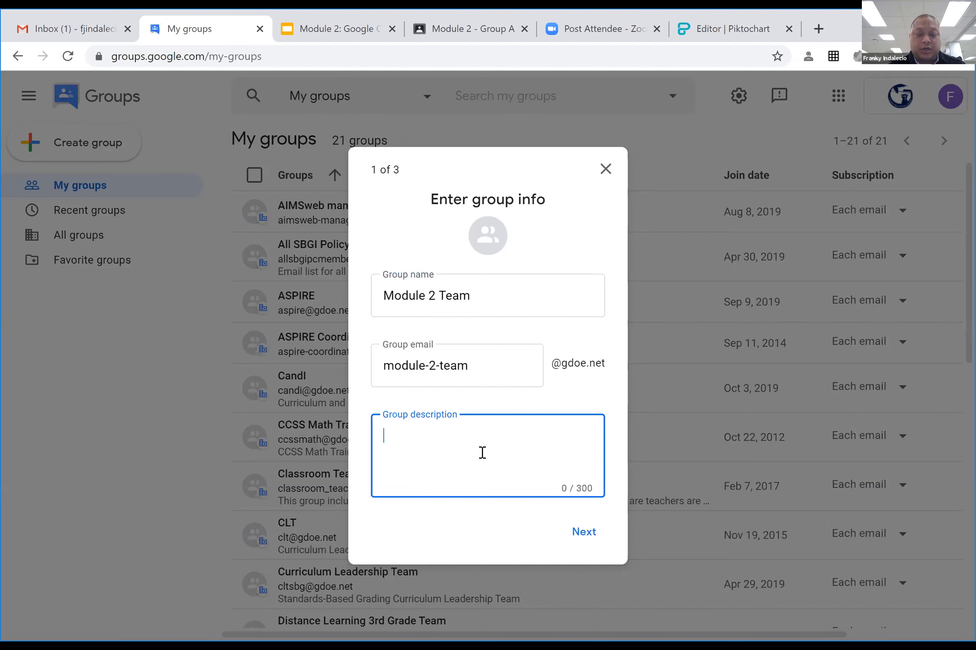
text(This t)
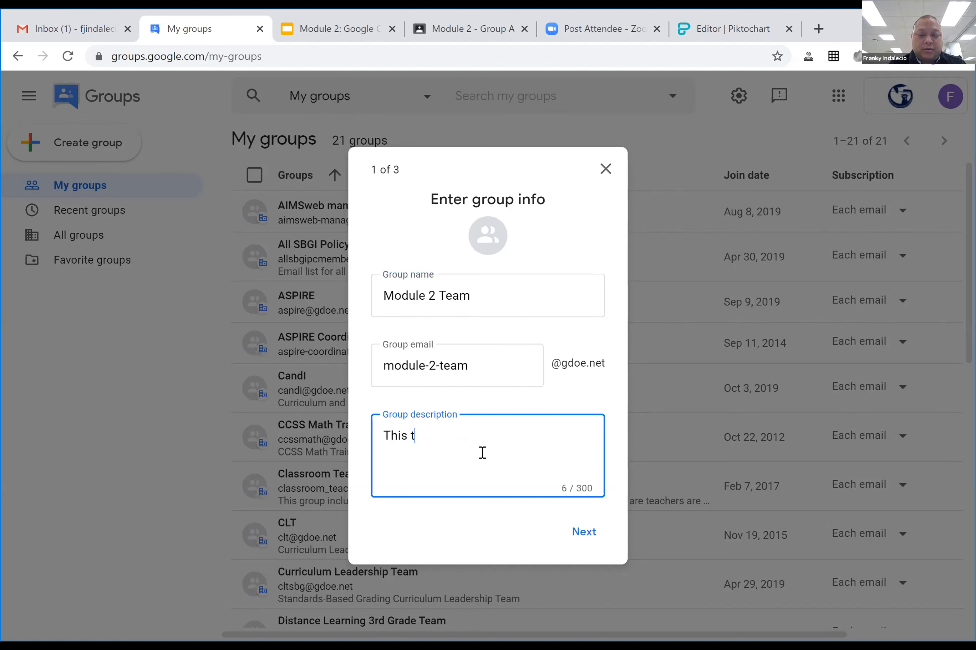
text(eam shar)
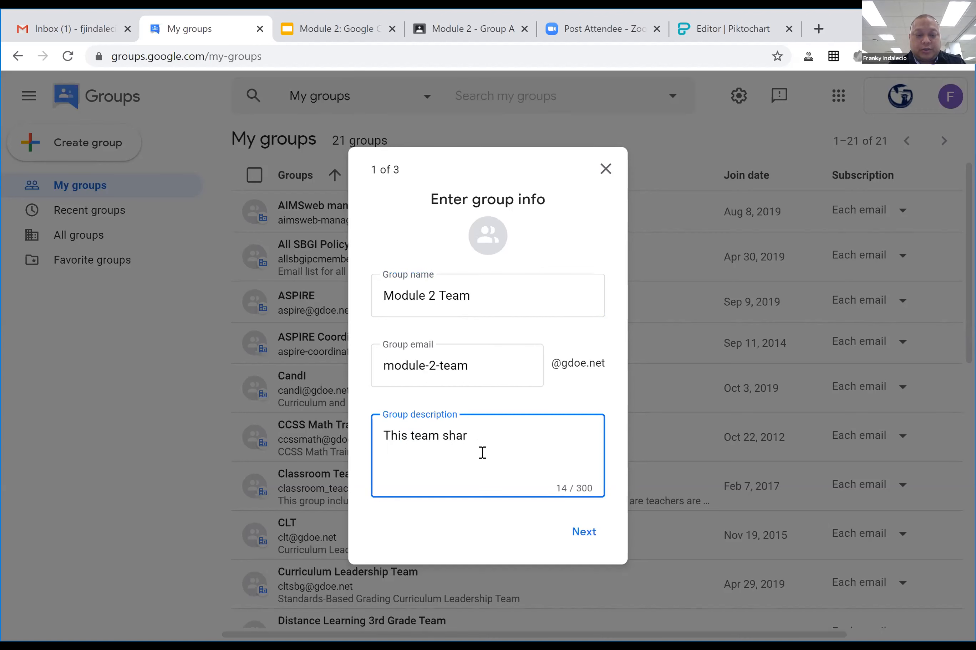
text(es beginner informatio)
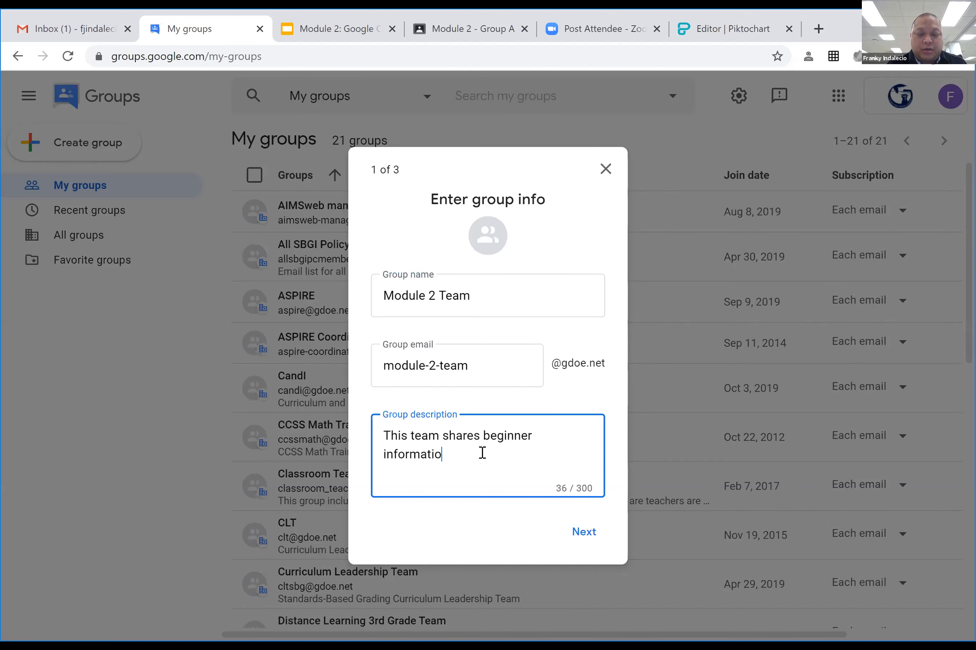
text(n with Gmail)
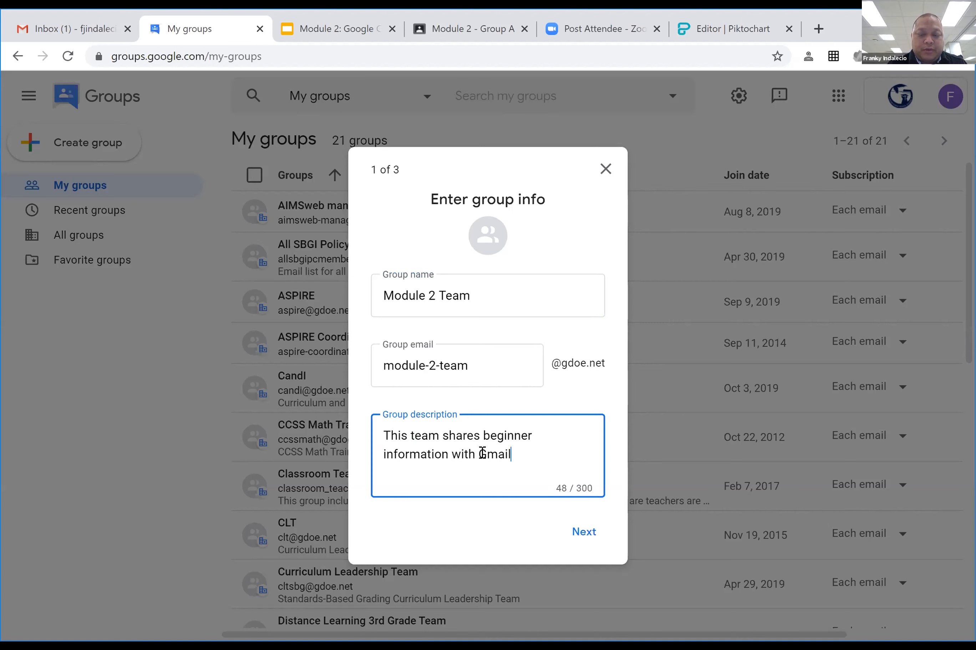
text( and Google Classroom.)
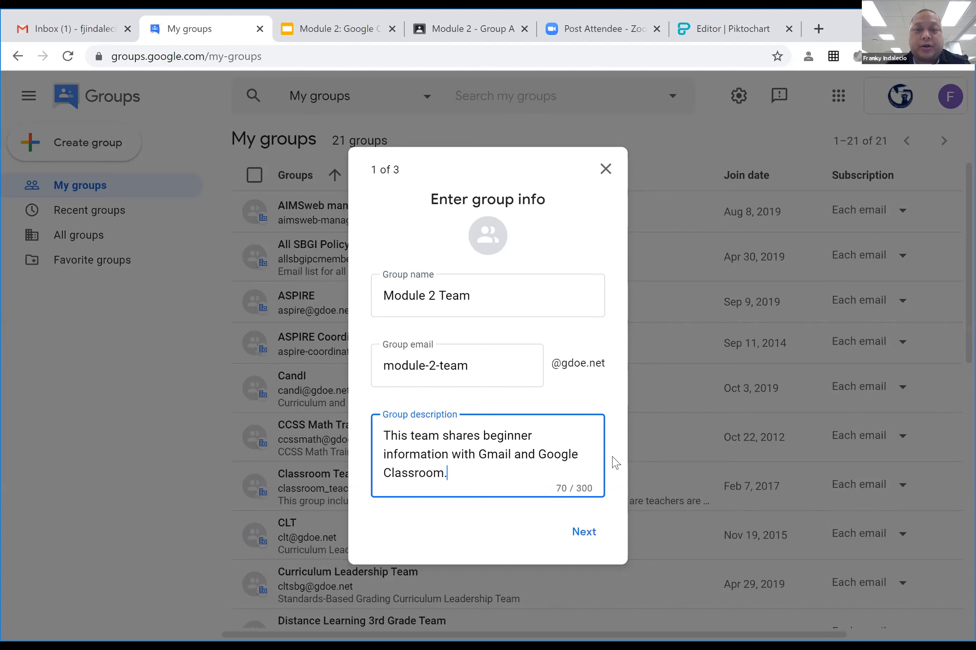
click(584, 533)
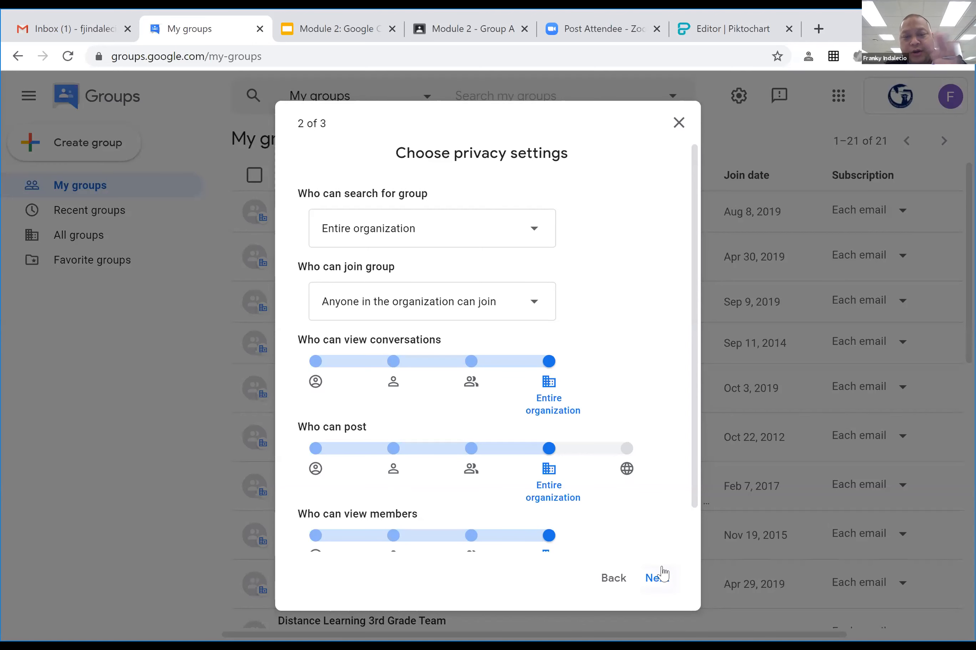
click(656, 593)
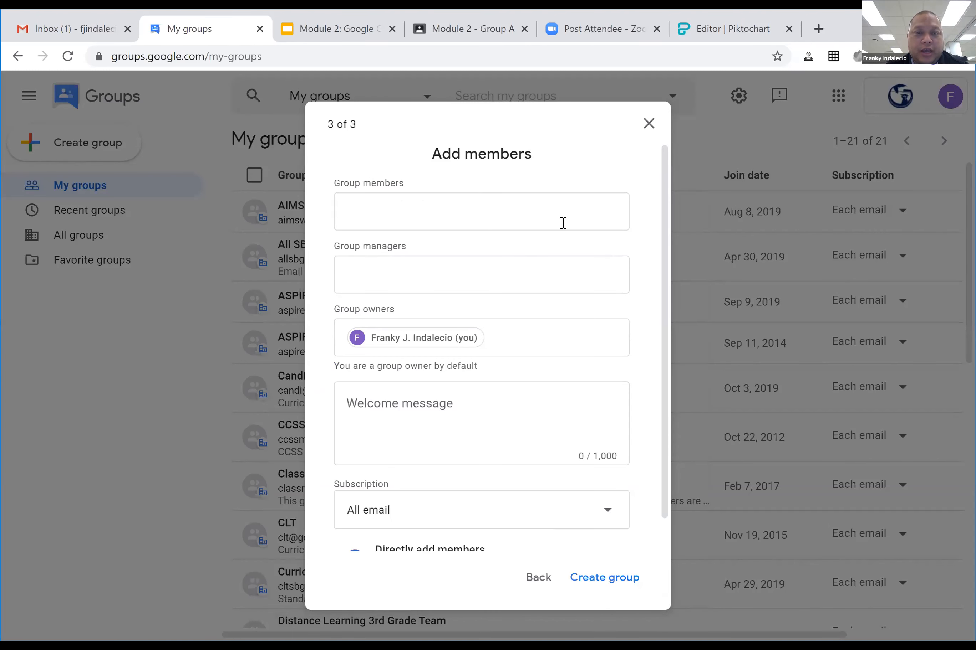
Add three colleagues as members from the name suggestions, leaving a fourth name unresolved.
click(566, 209)
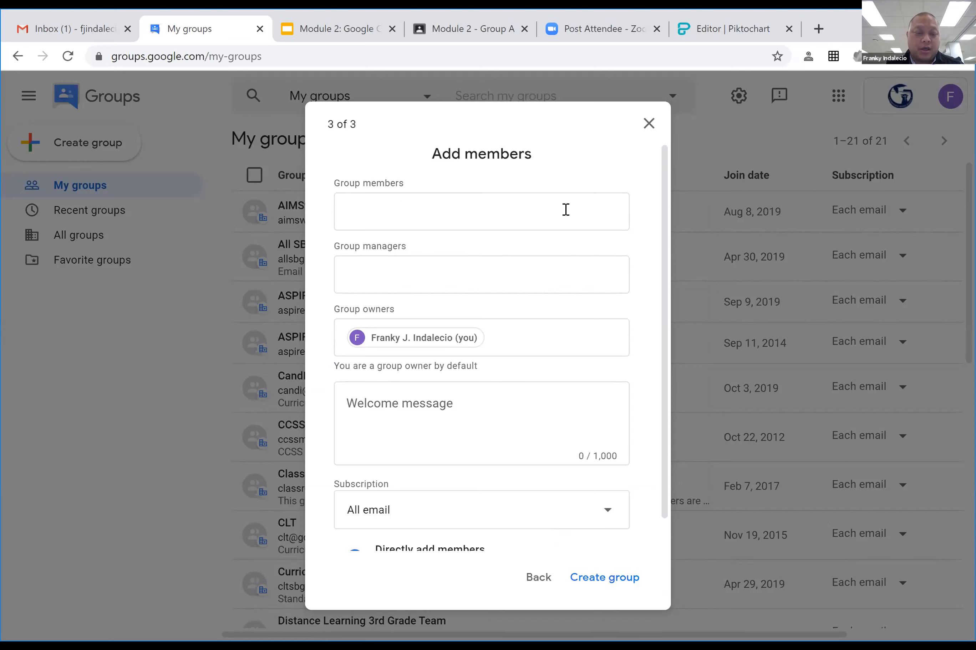
text(Chris)
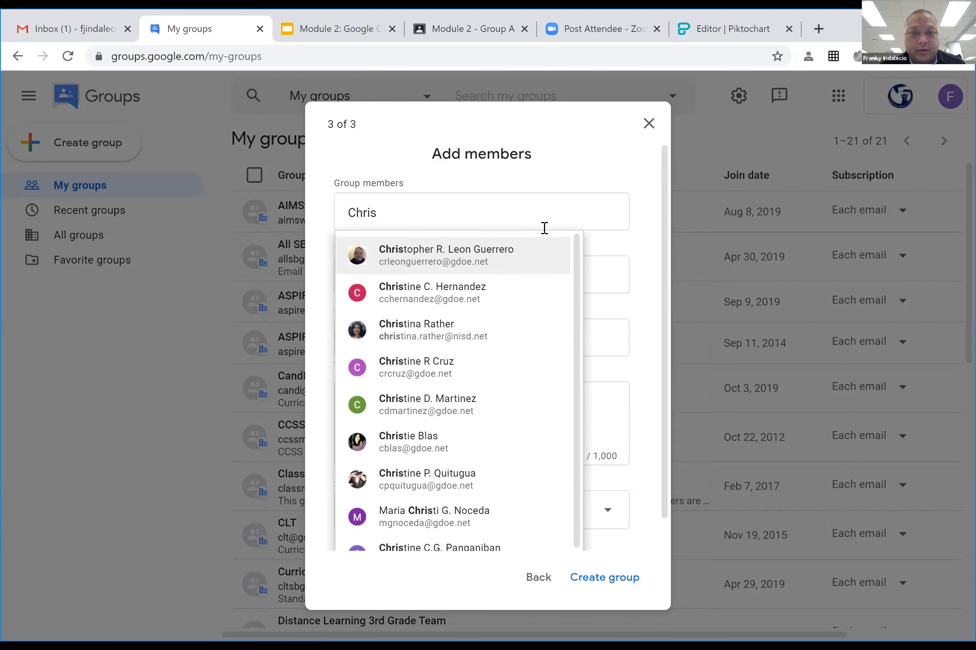
click(522, 252)
text(K)
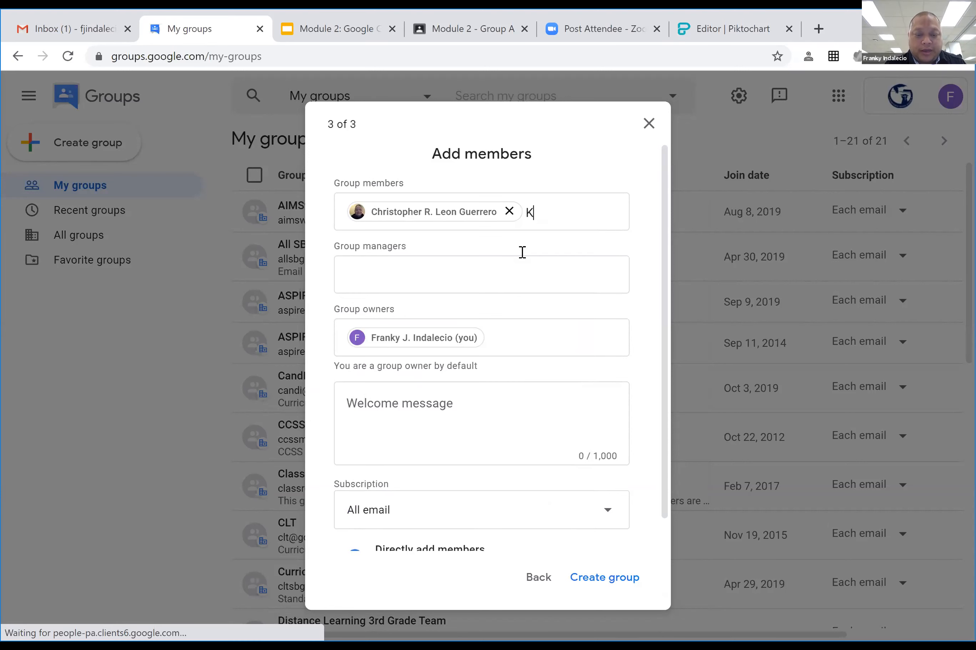
text(ri)
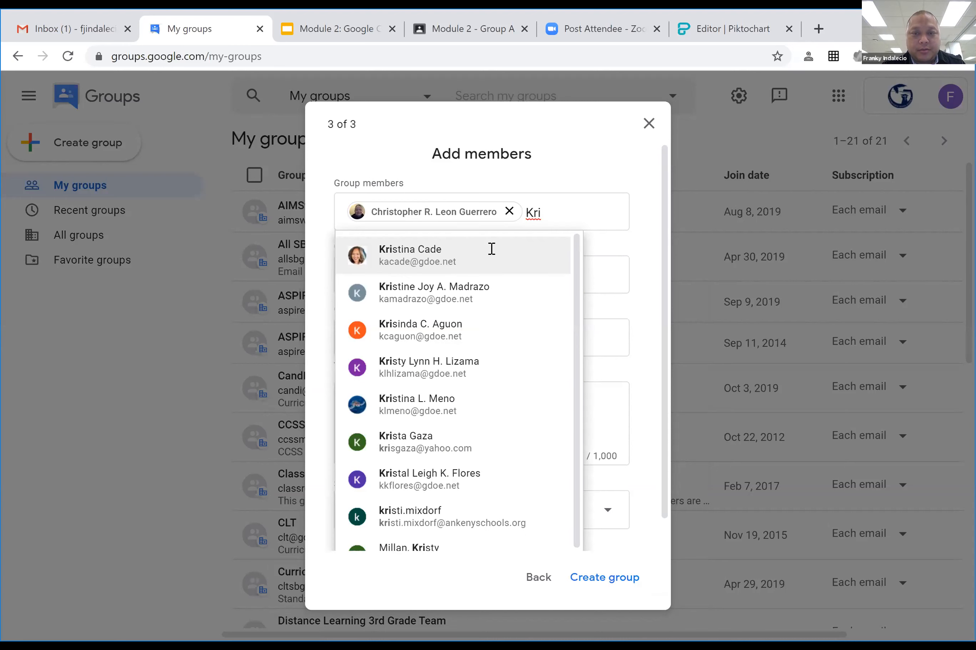
click(490, 249)
text(Tara)
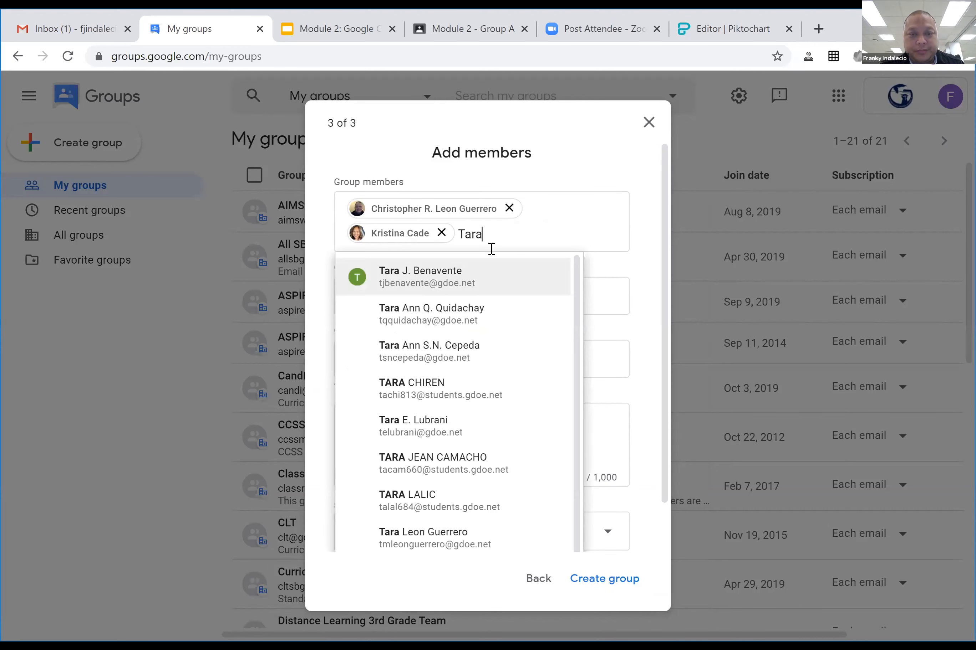
click(490, 273)
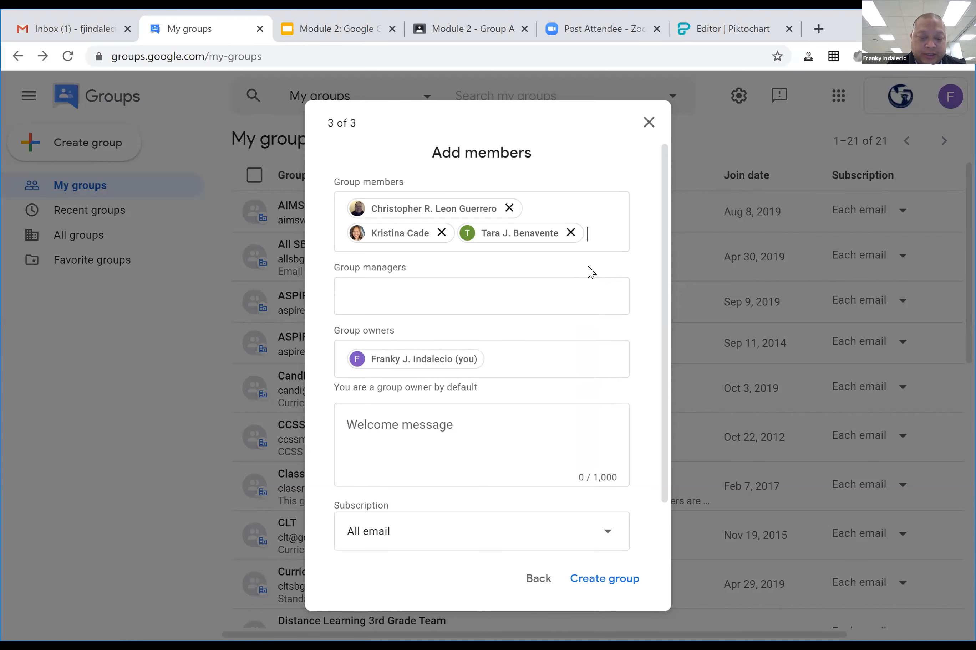
text(Heath)
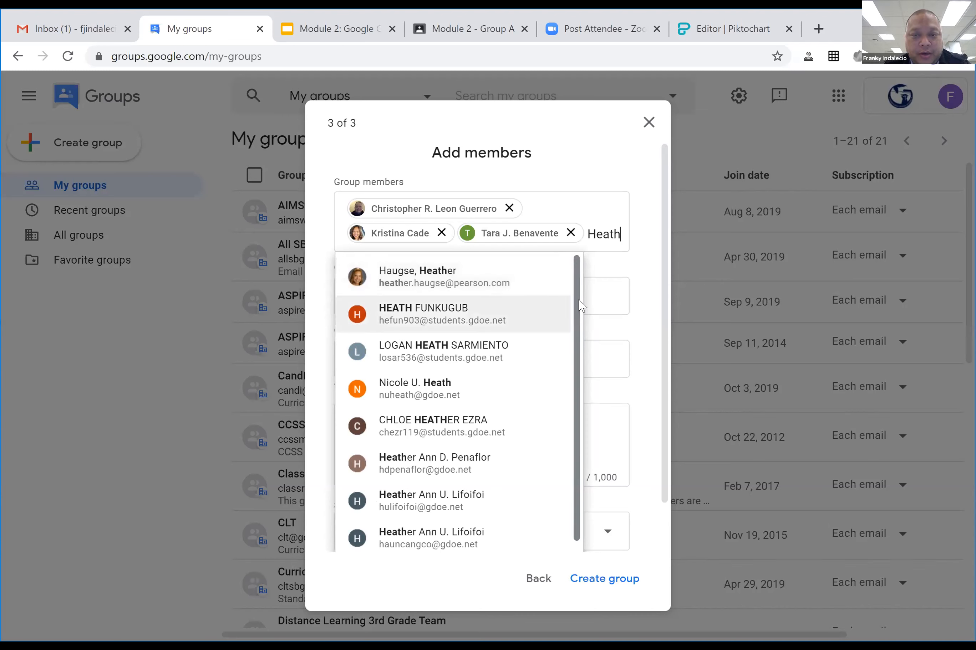
scroll(577, 303, down, 2)
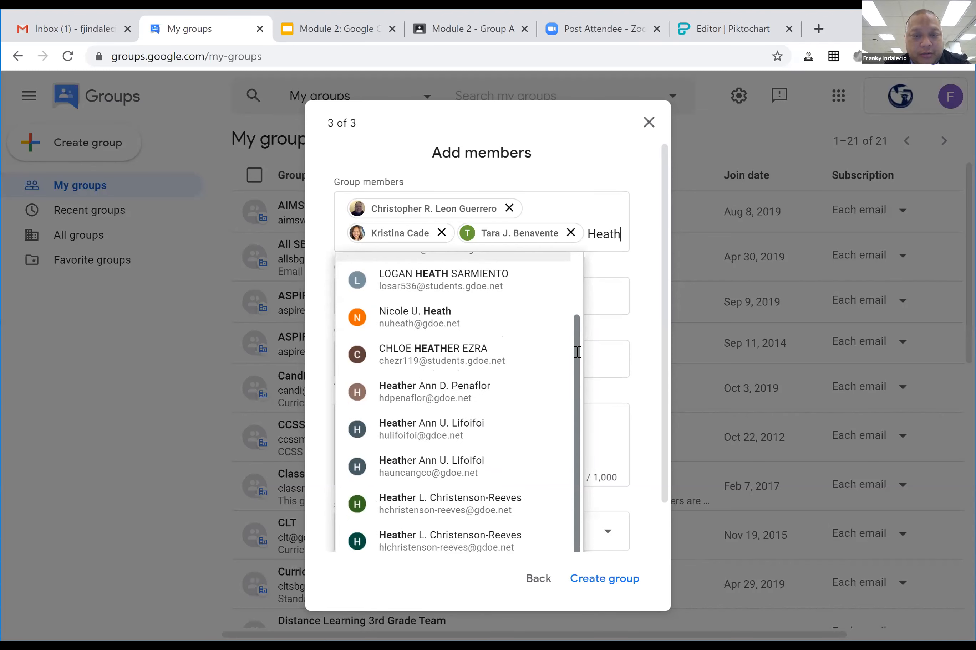
scroll(577, 311, up, 2)
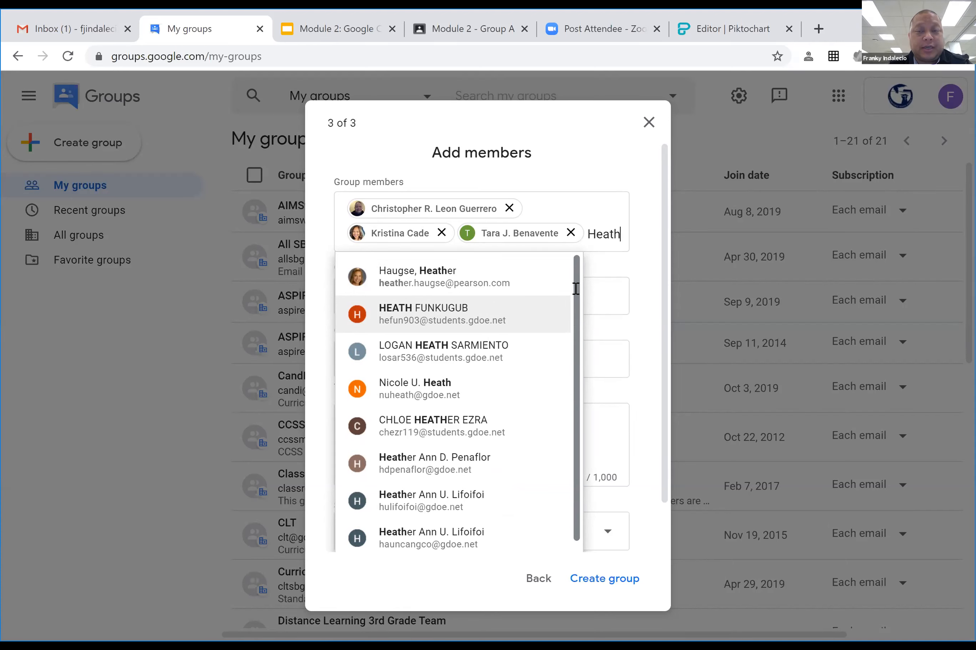
click(606, 153)
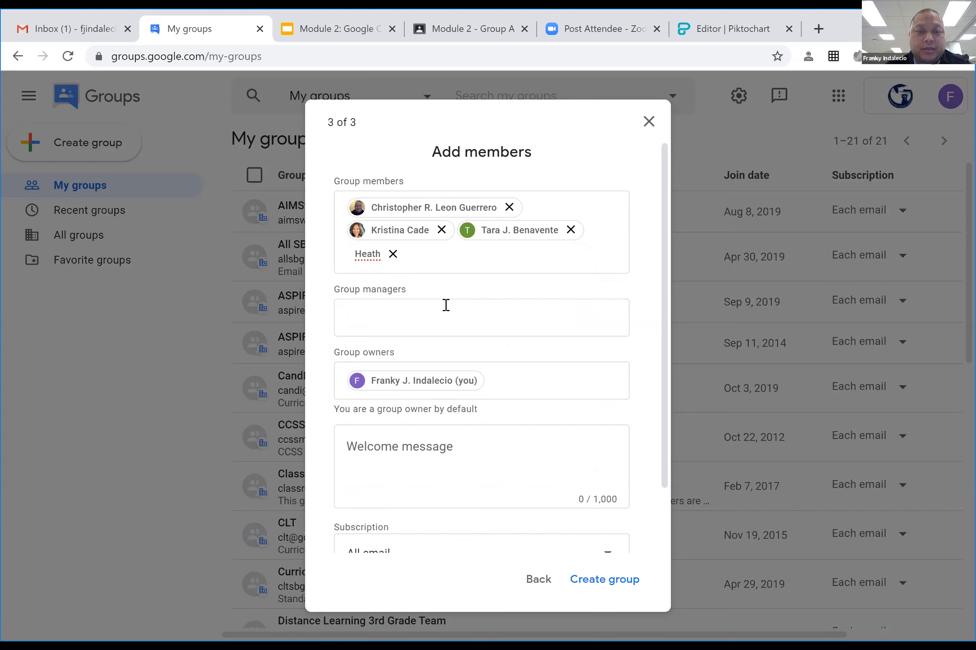
Delete the unresolved name chip and keep the members' subscription on All email.
click(393, 254)
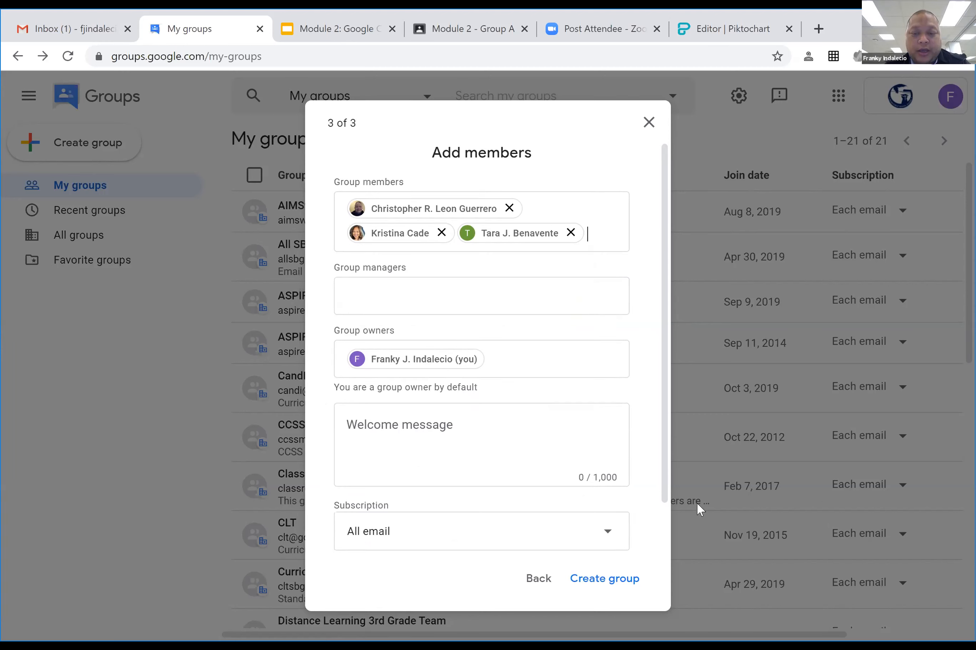
click(516, 446)
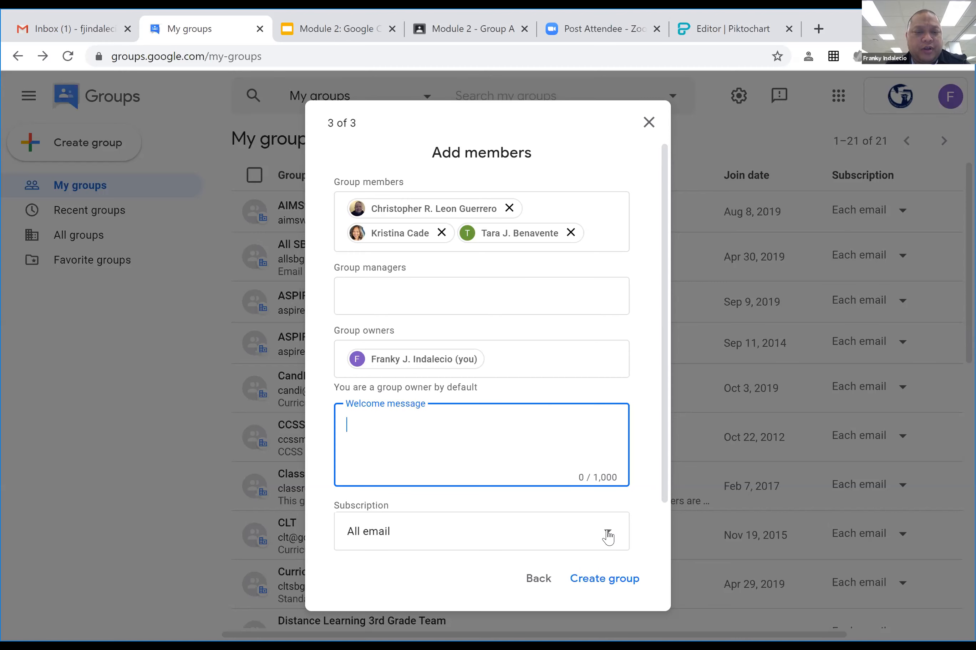
click(607, 534)
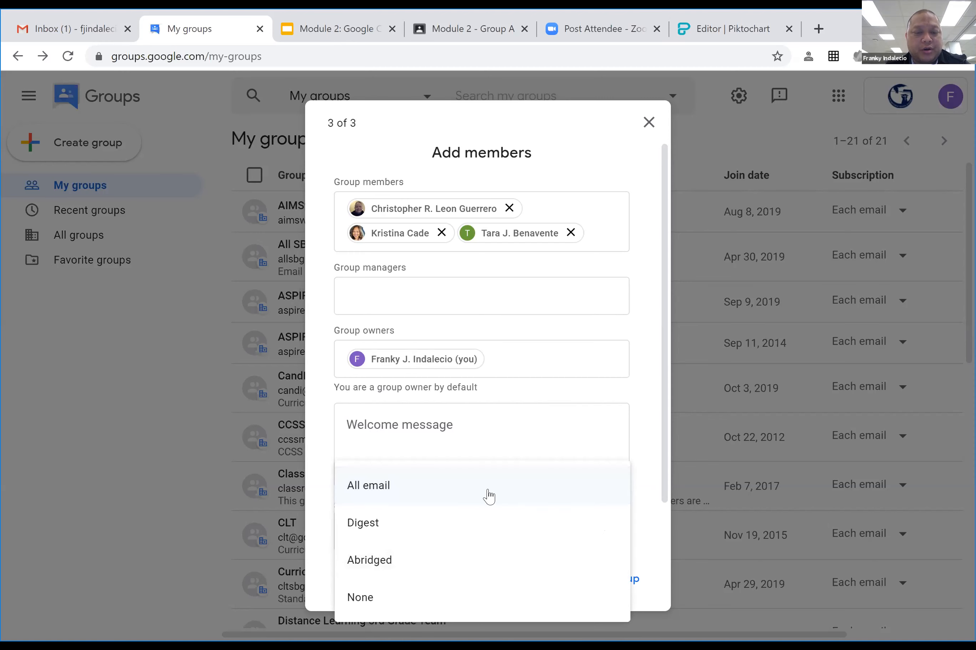
click(566, 483)
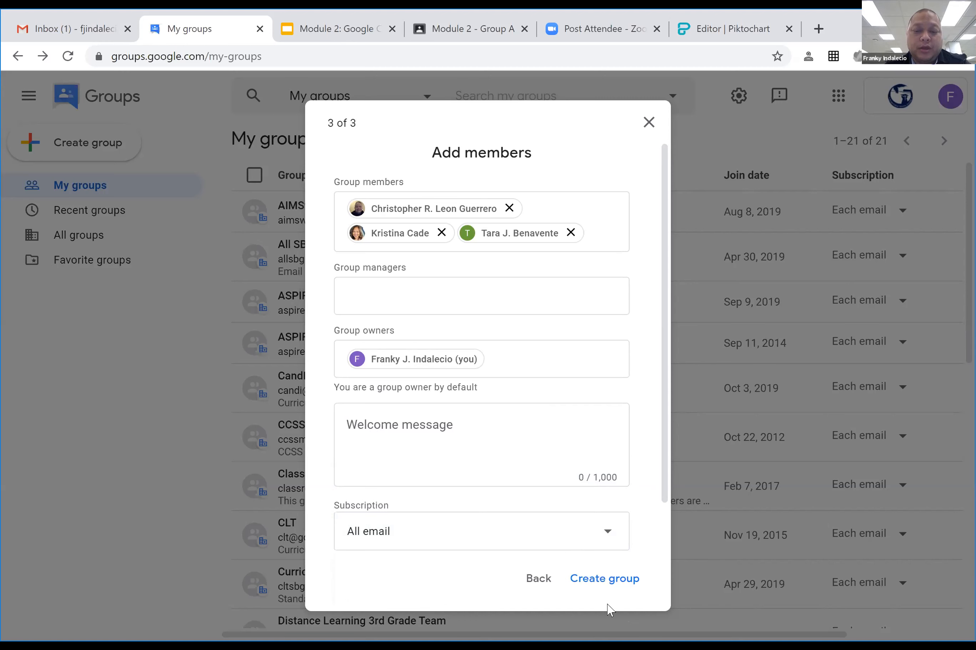
Create the Module 2 Team group, select its email address, and go to its page.
click(602, 580)
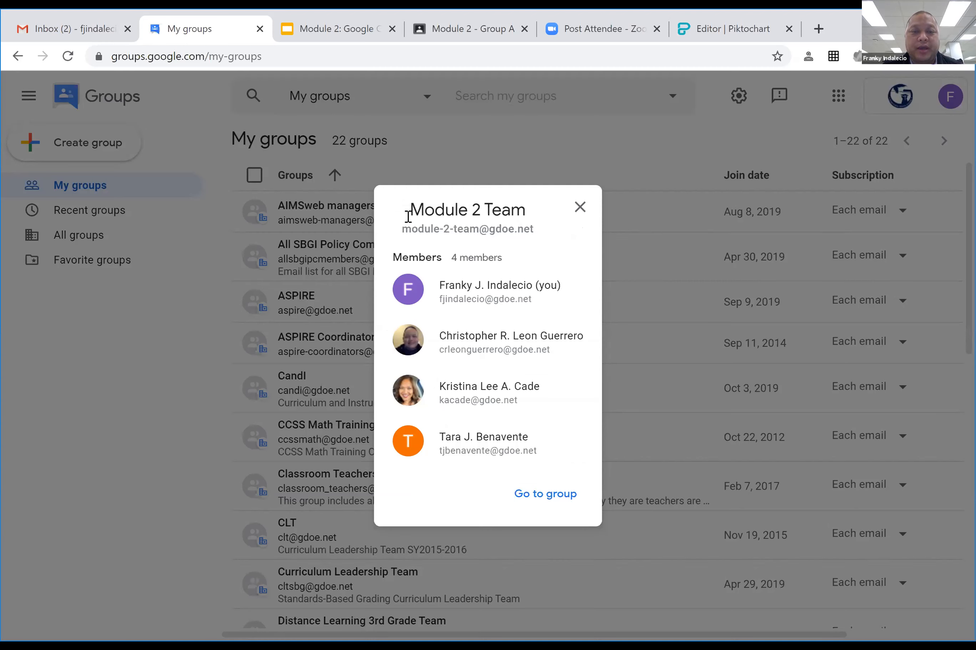
drag(401, 229, 540, 231)
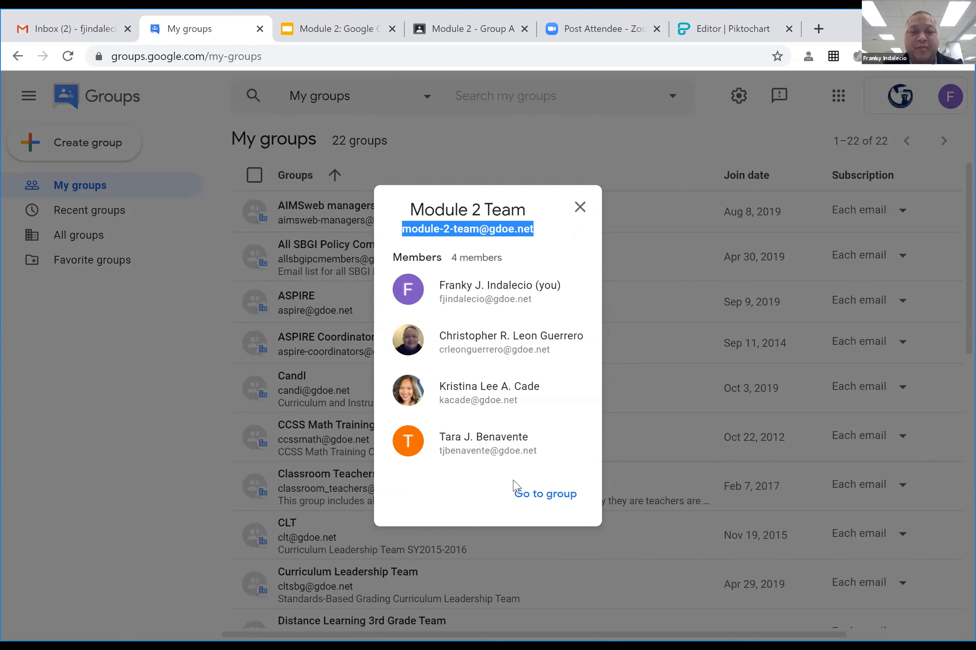
click(549, 496)
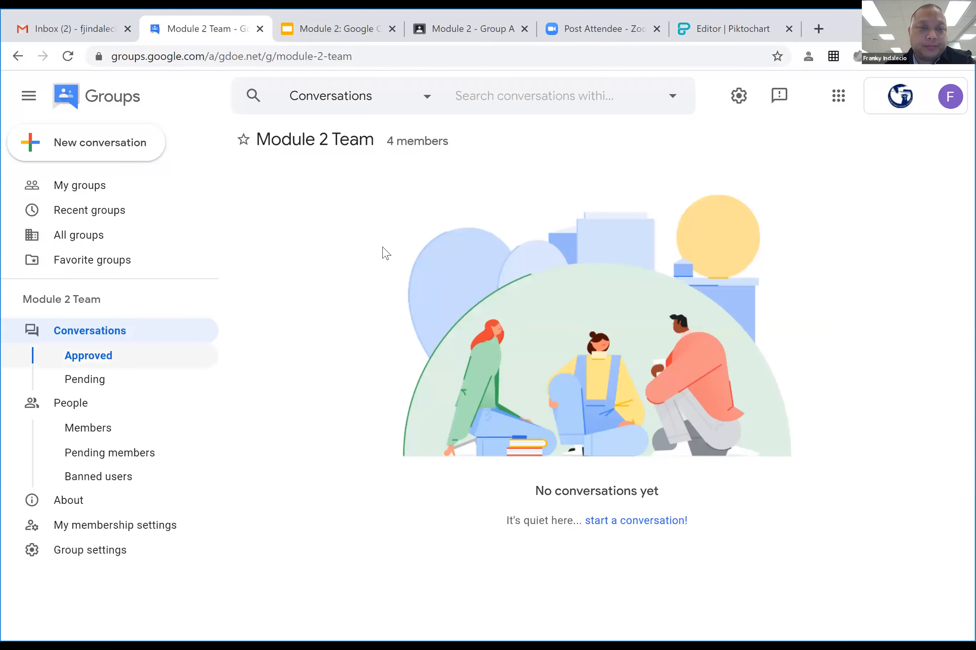
Go back to My groups, which now lists 22 groups.
click(79, 185)
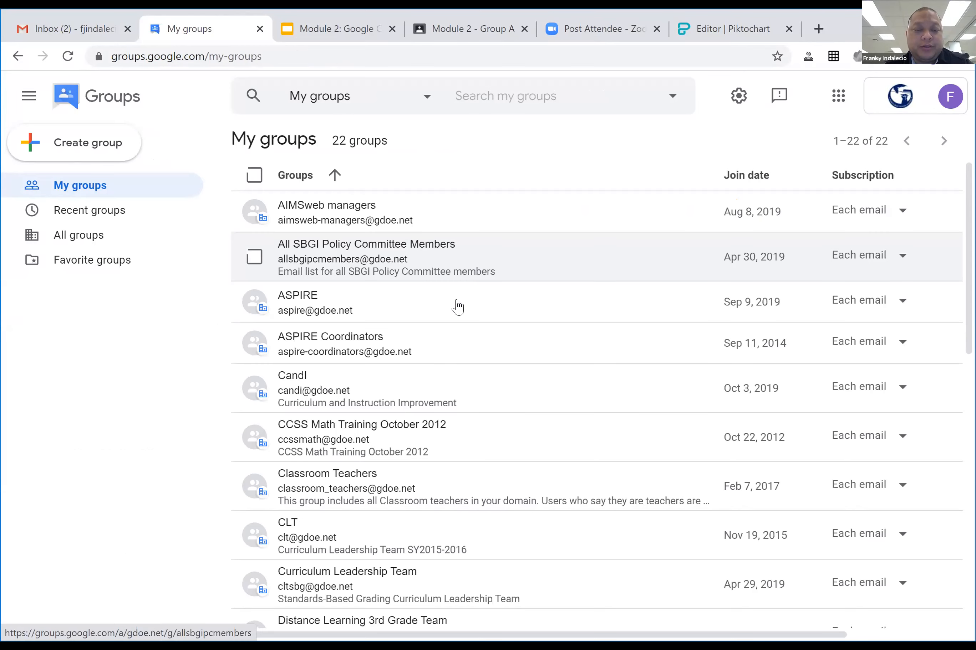
scroll(450, 356, down, 2)
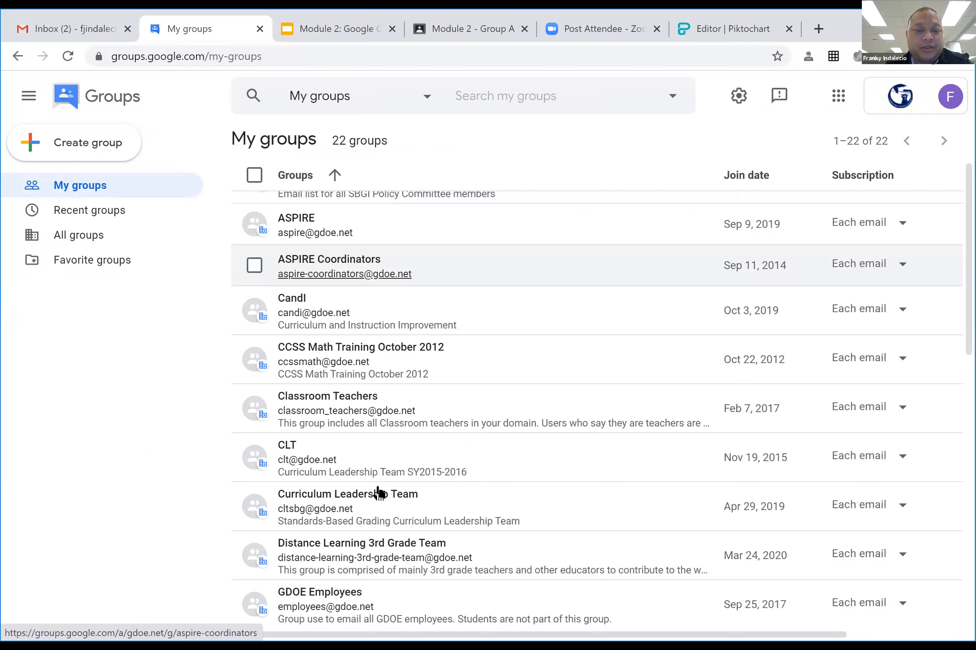
scroll(379, 494, down, 6)
scroll(301, 404, down, 2)
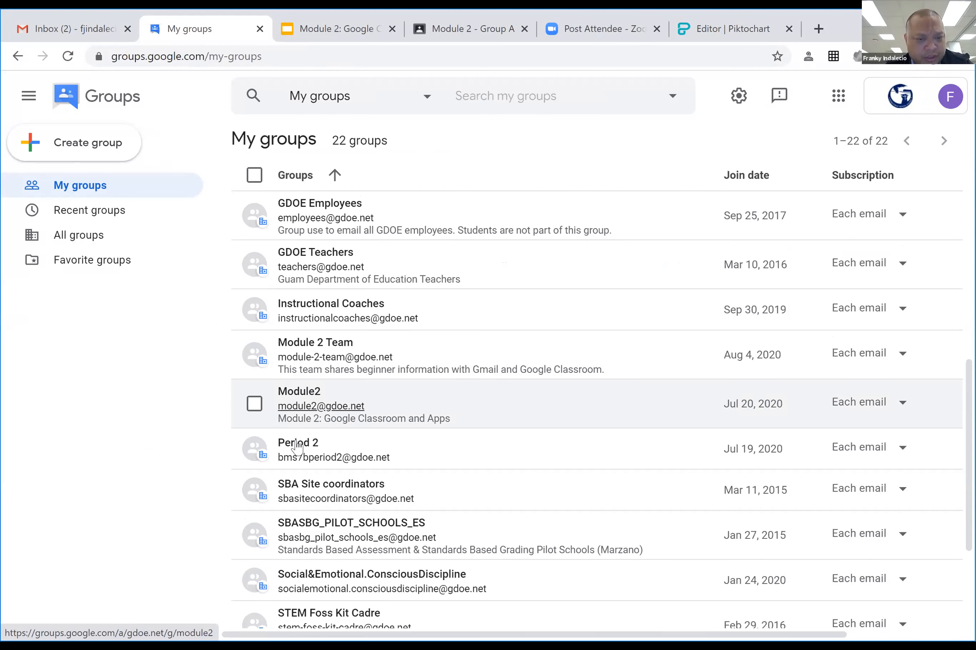
scroll(468, 405, down, 2)
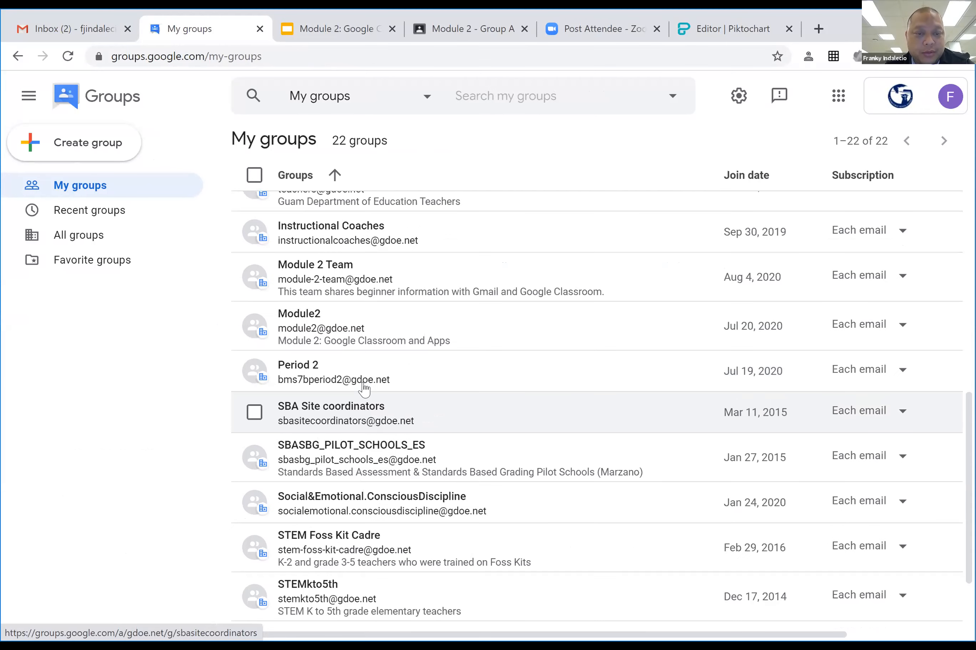
scroll(396, 356, up, 2)
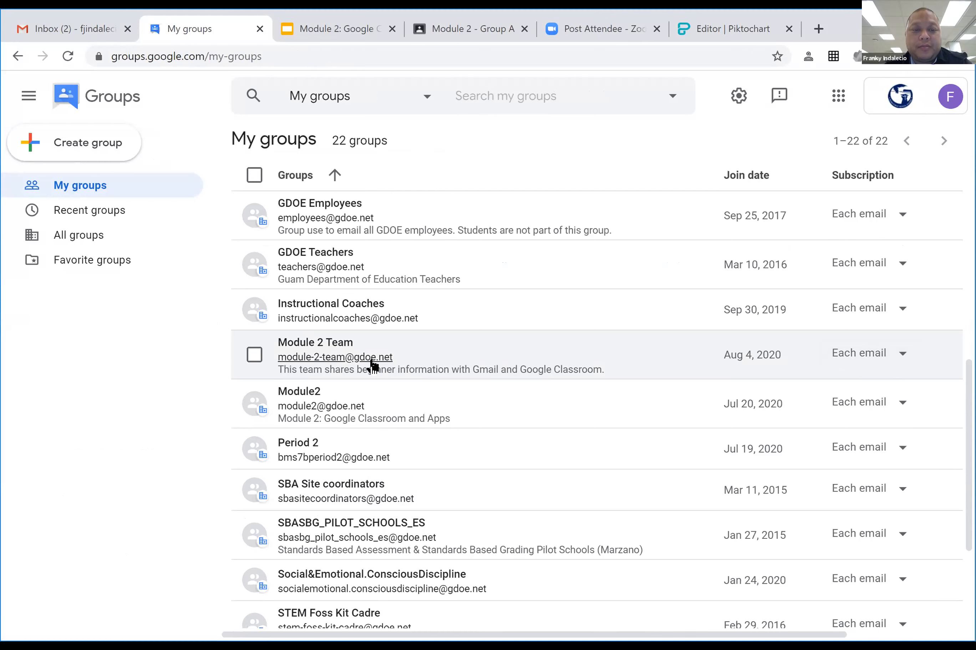
click(254, 356)
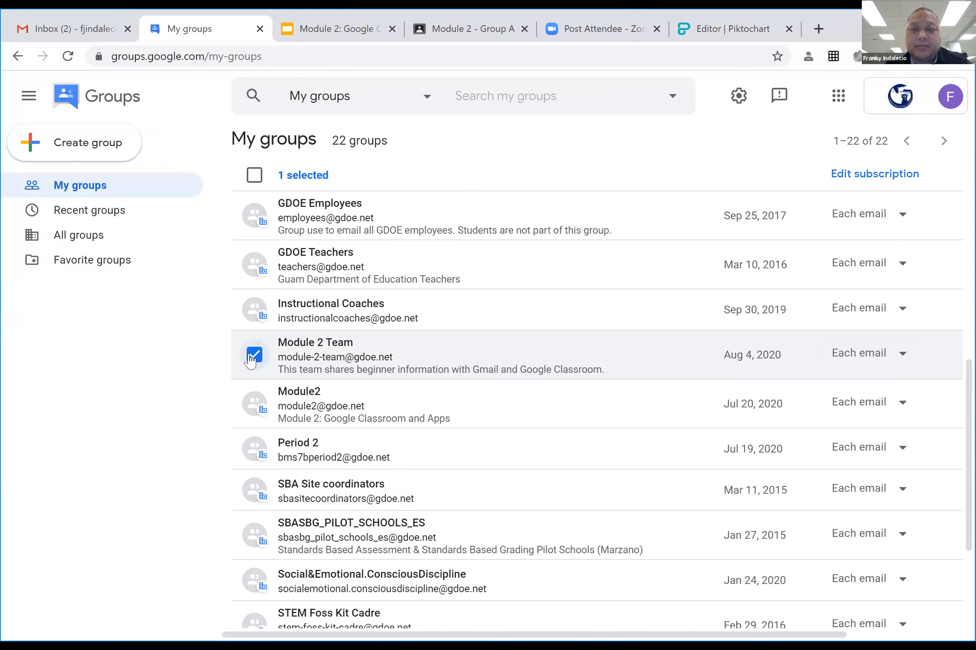
click(903, 357)
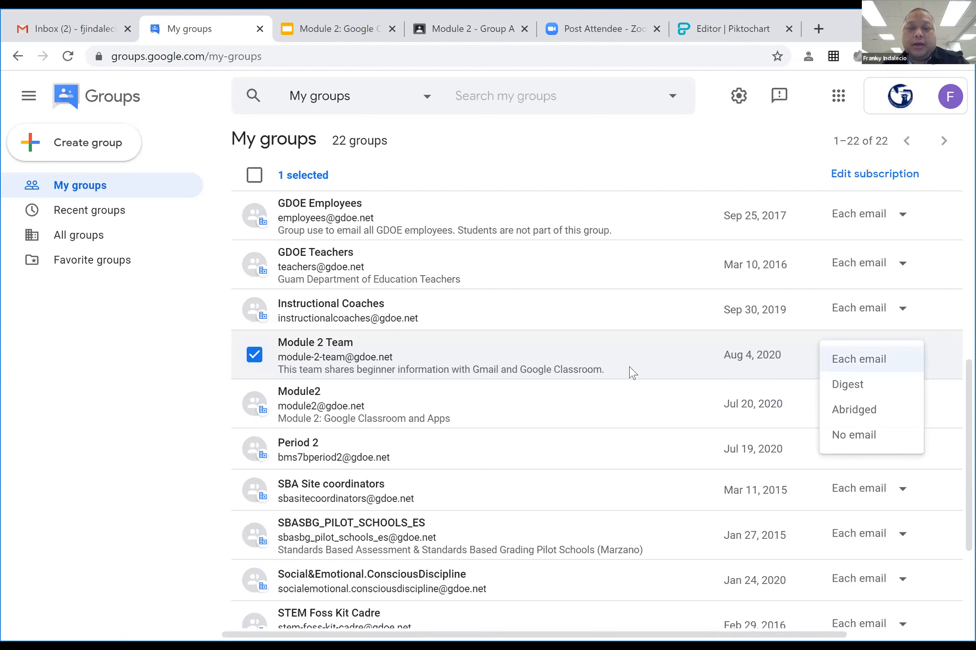
click(592, 357)
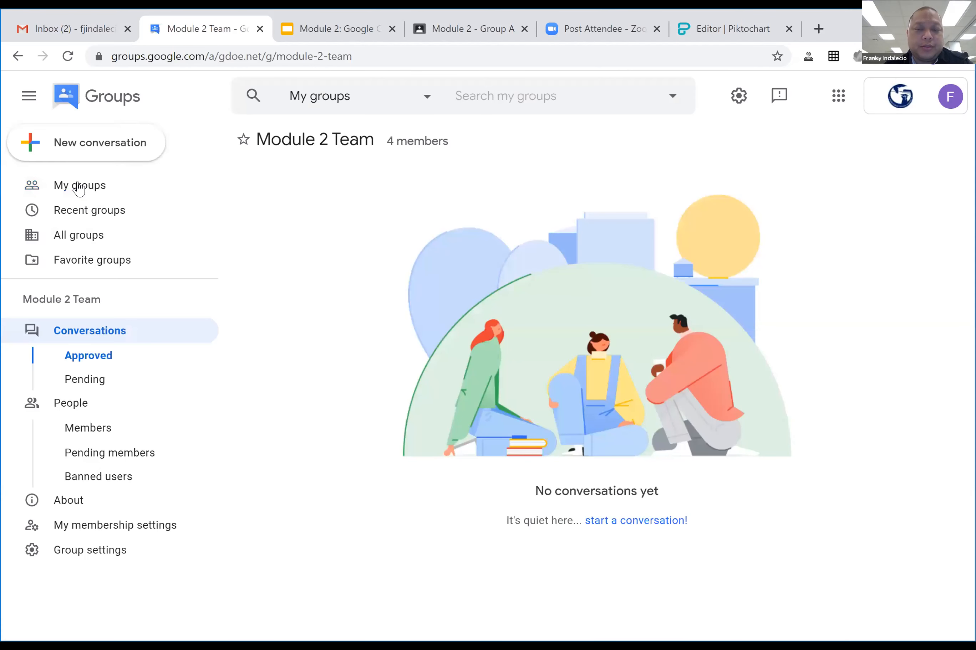
click(79, 187)
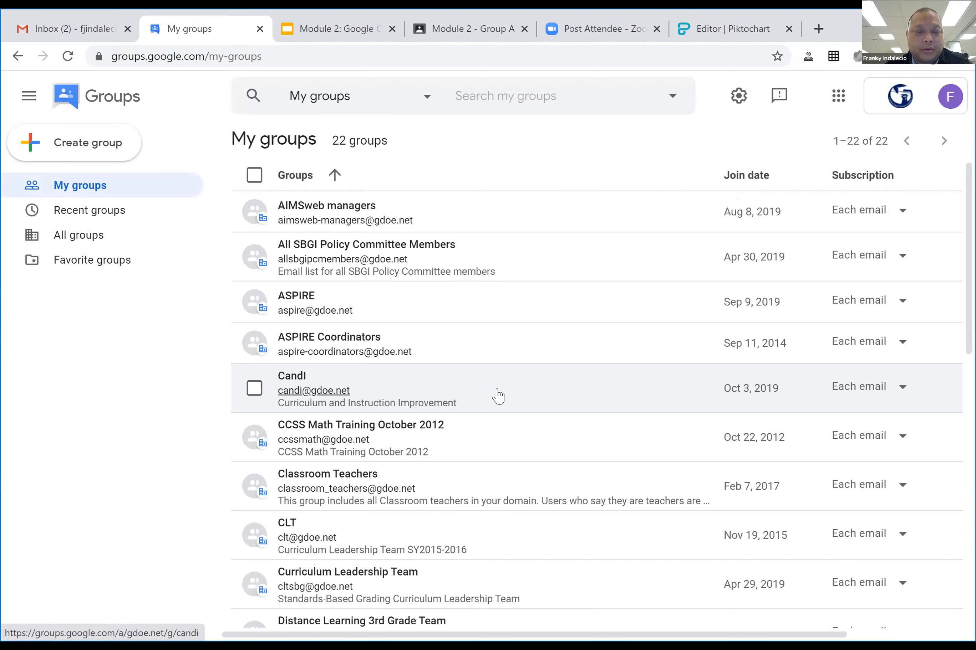
scroll(554, 422, down, 8)
Open Module 2 Team, try its conversation search, then return to My groups and the Gmail inbox.
click(554, 418)
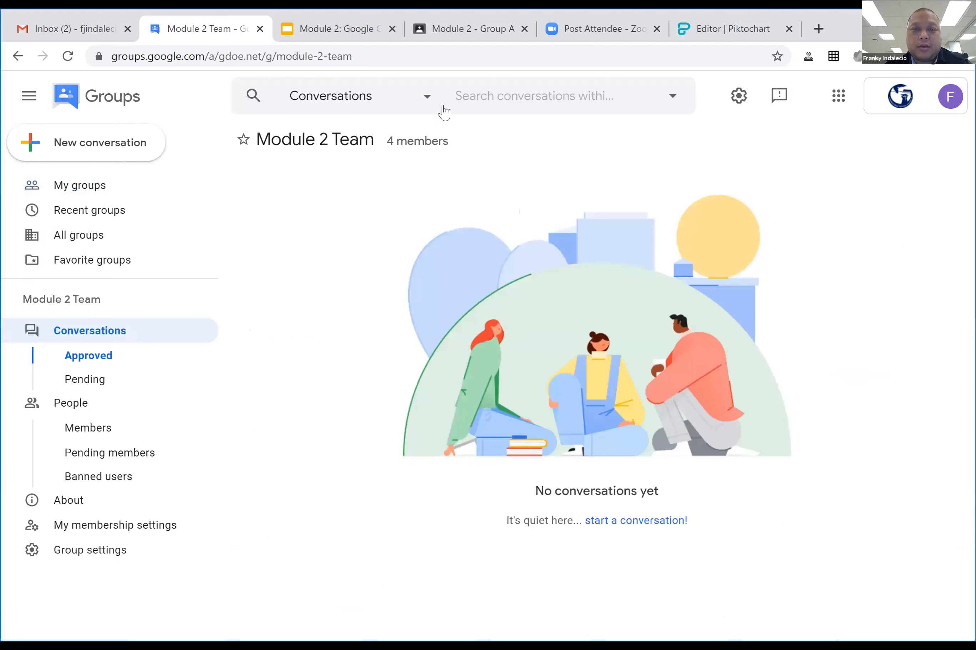
click(673, 98)
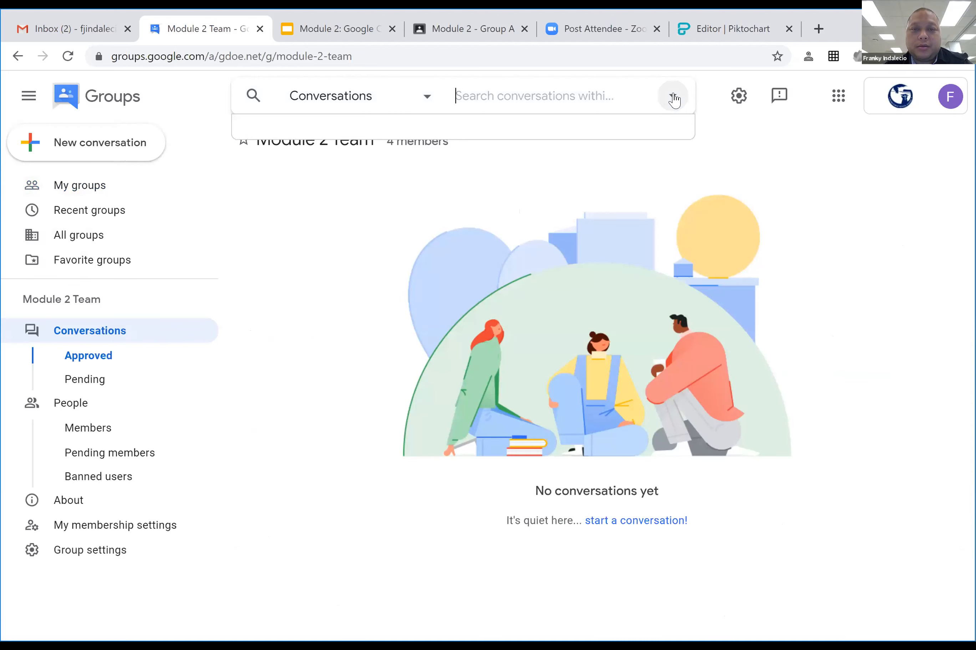
click(673, 97)
click(780, 144)
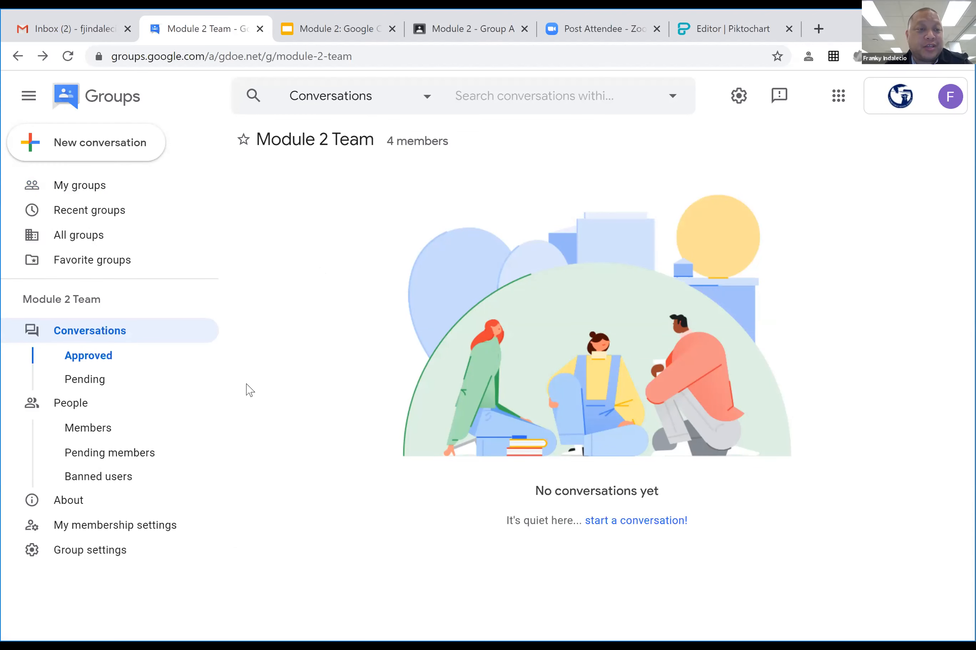
click(100, 186)
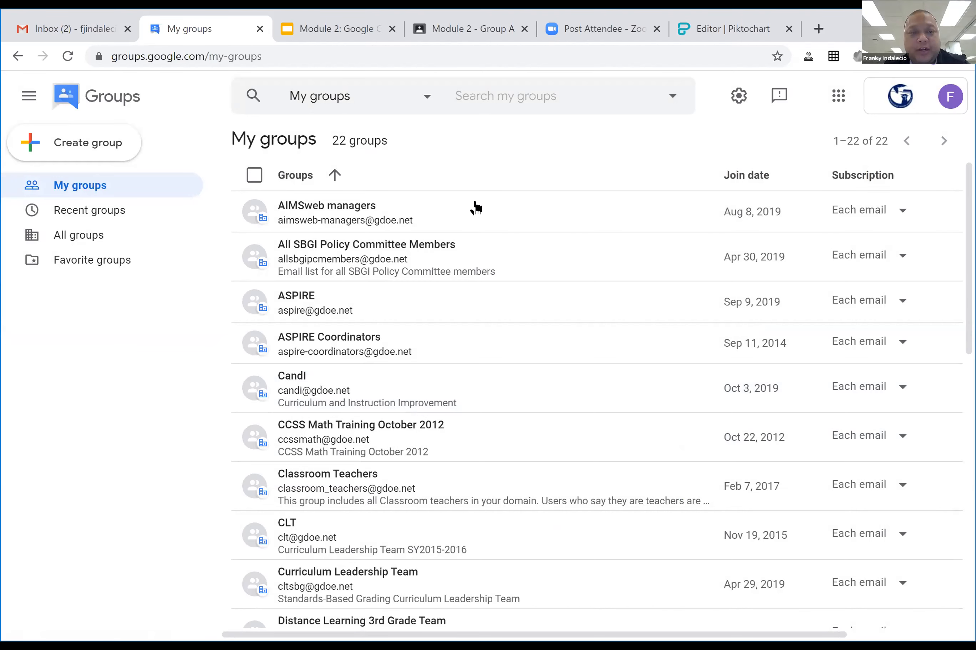
click(673, 111)
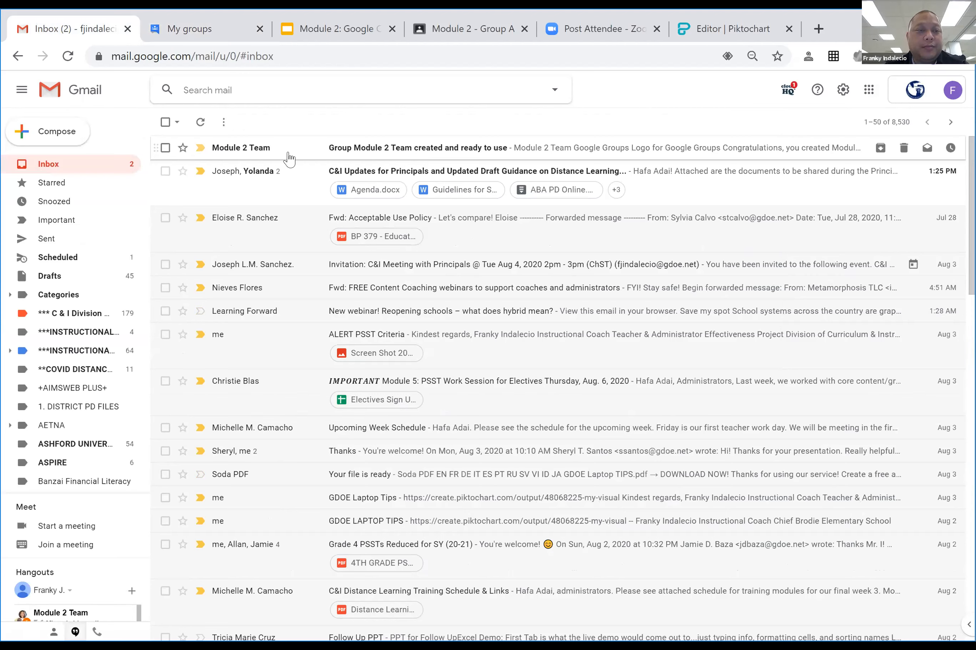
Start a new email and enter 'module 2 team' as a recipient.
click(58, 132)
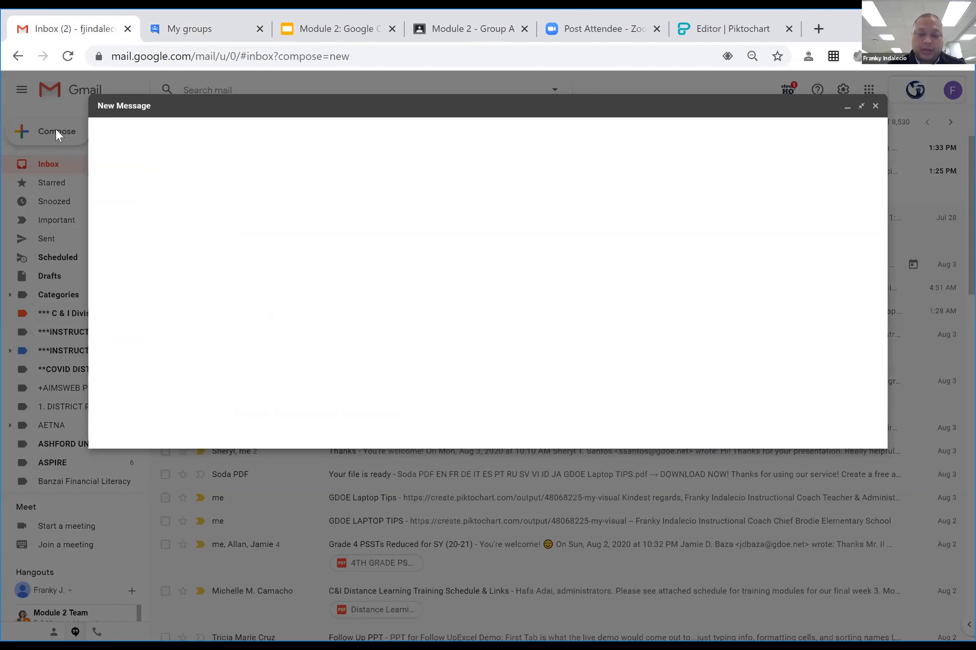
text(module)
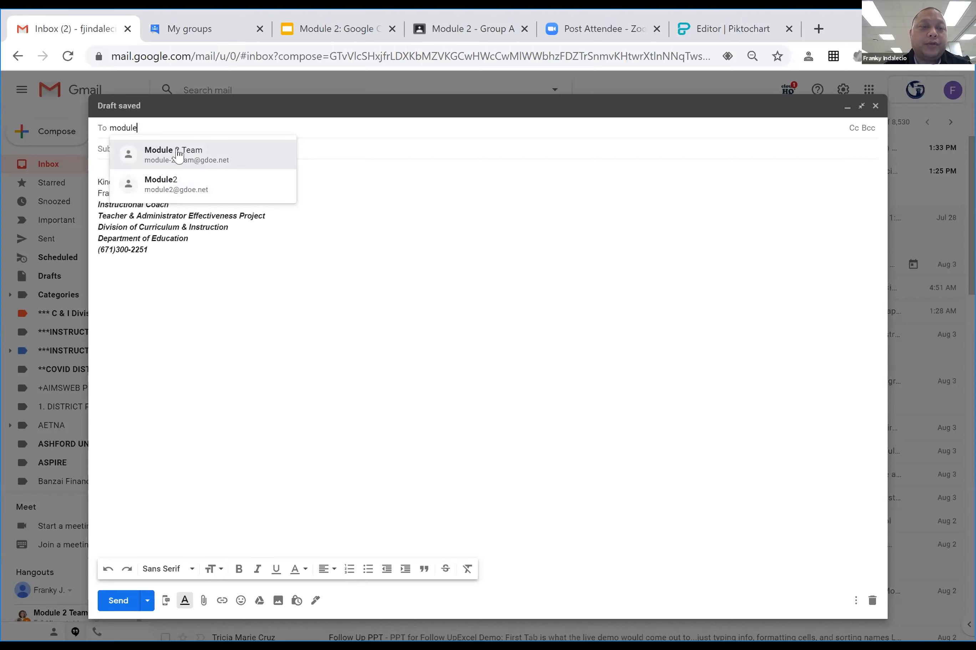
mouse_move(192, 154)
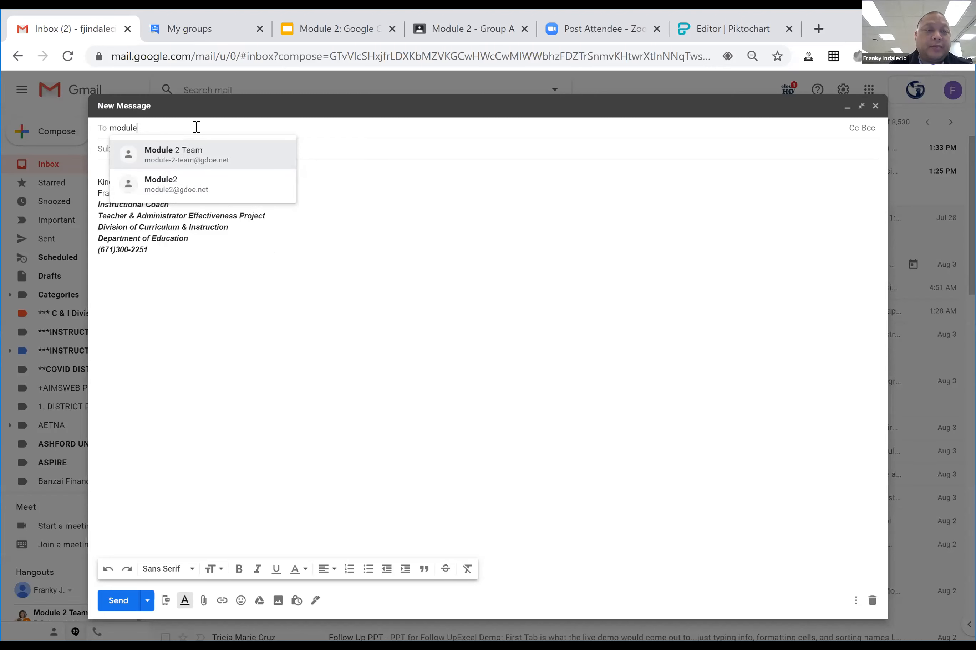
key(BackSpace)
key(BackSpace)
key(BackSpace)
key(BackSpace)
key(BackSpace)
key(BackSpace)
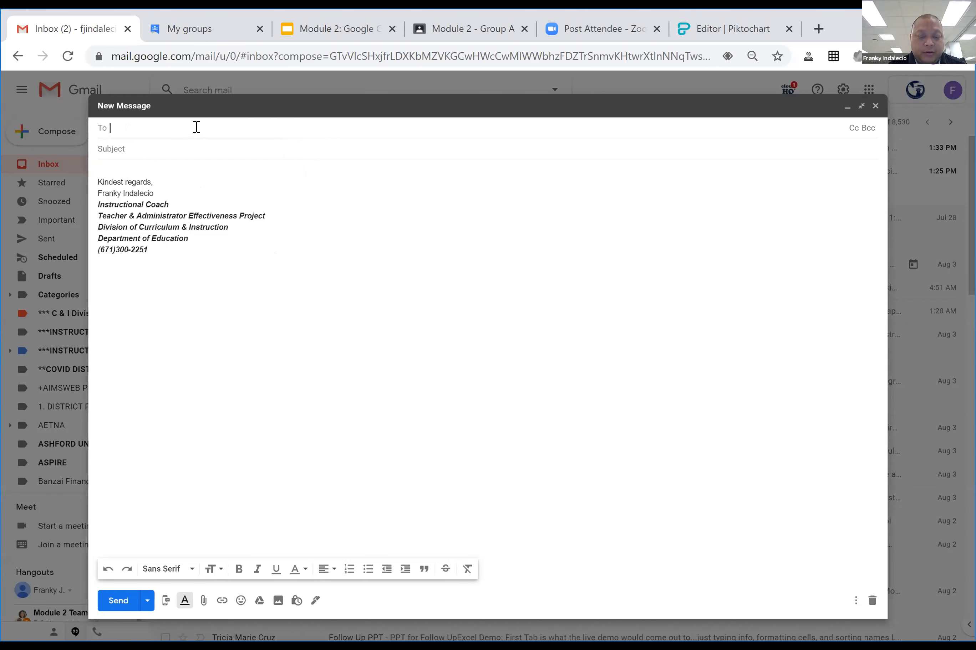
text(modu)
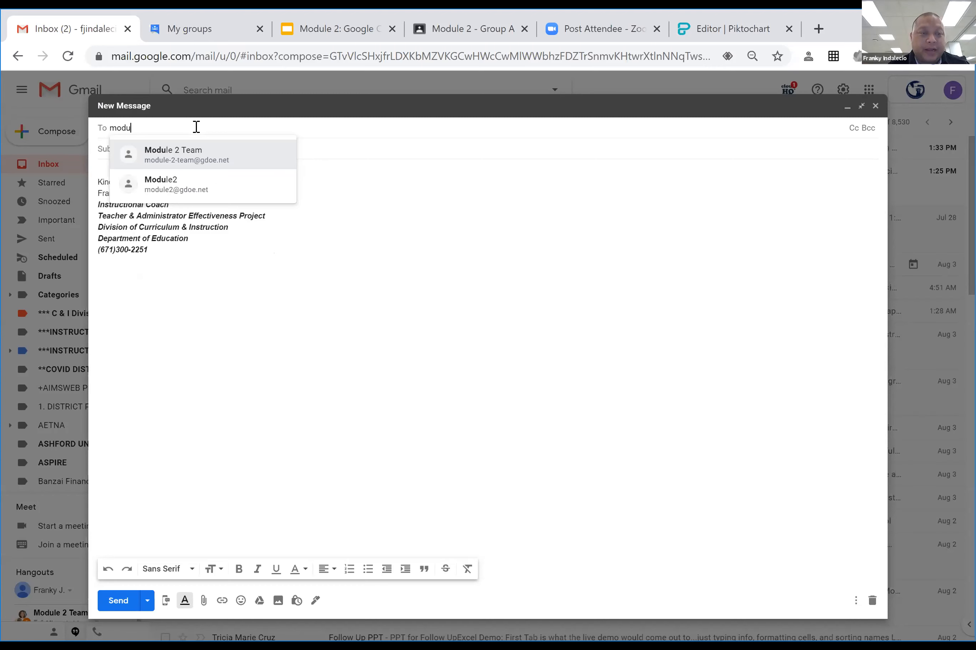
text(le )
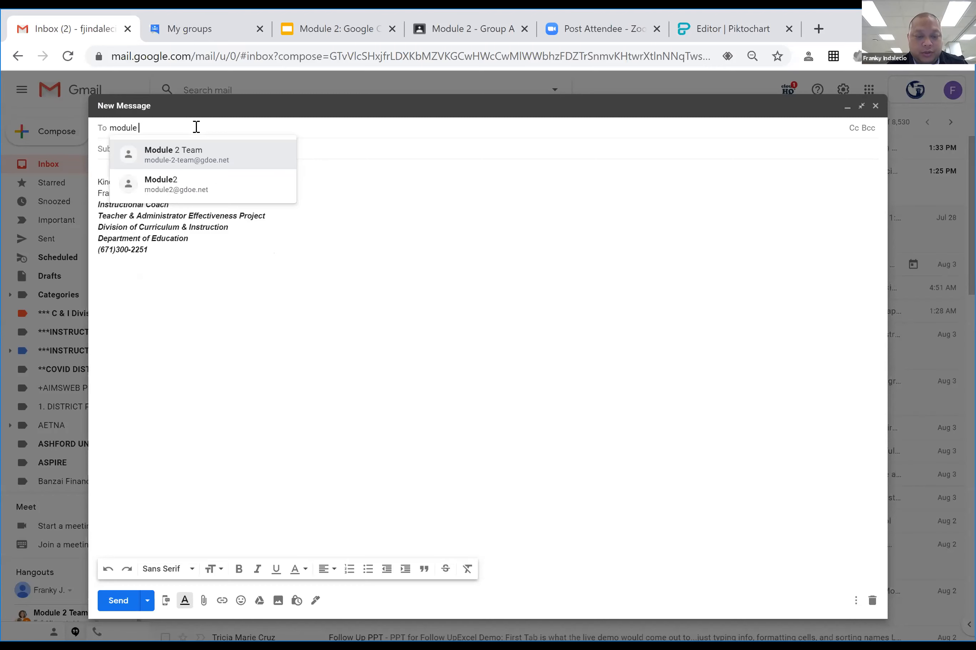
text(2 team)
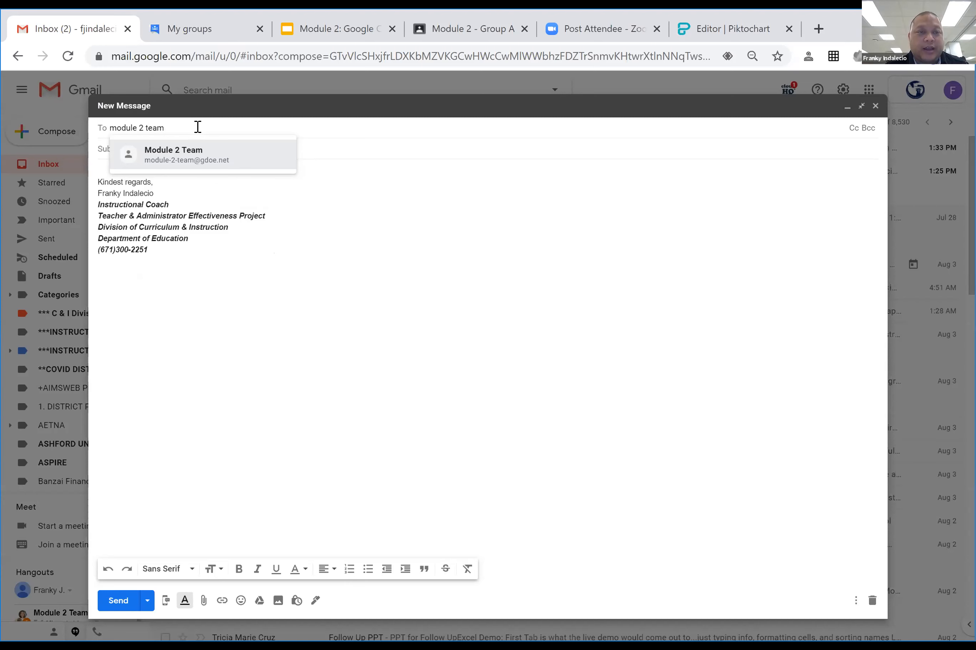
click(452, 148)
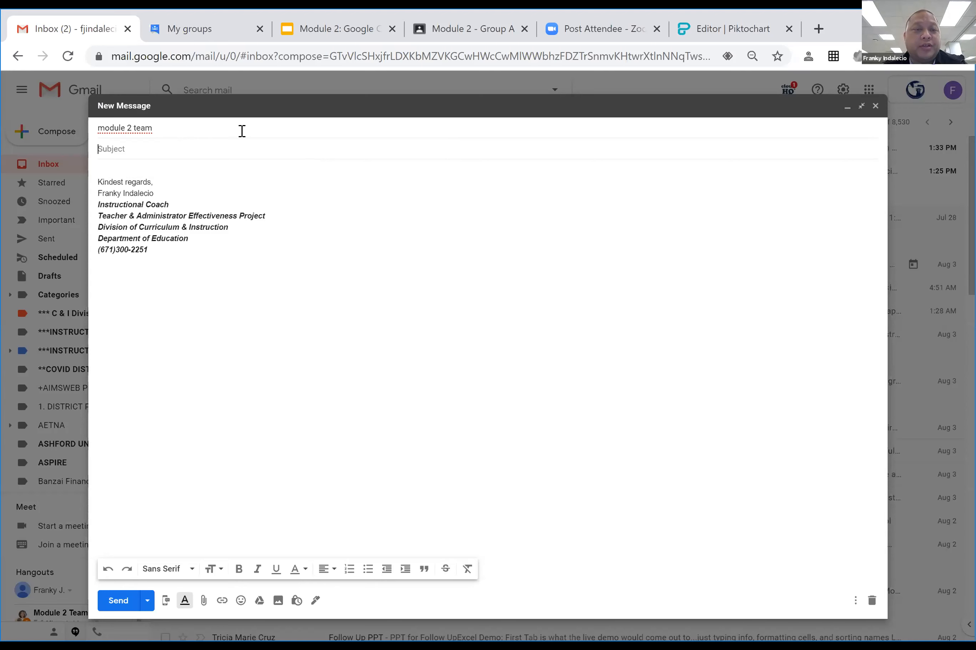
Remove the wrong recipient and retype 'modul' to bring up the Module 2 Team suggestion.
click(248, 130)
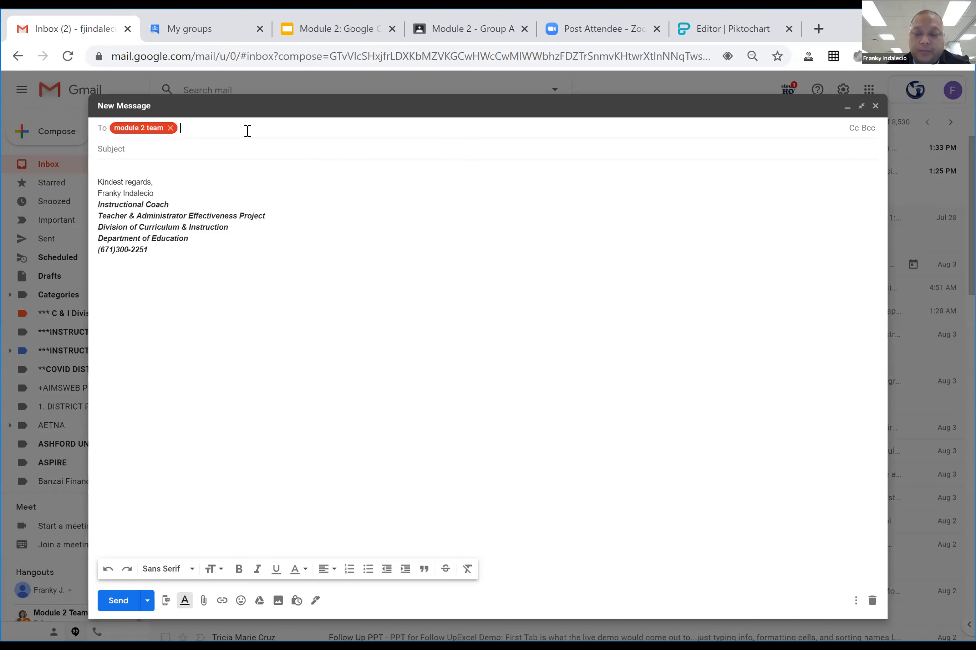
key(BackSpace)
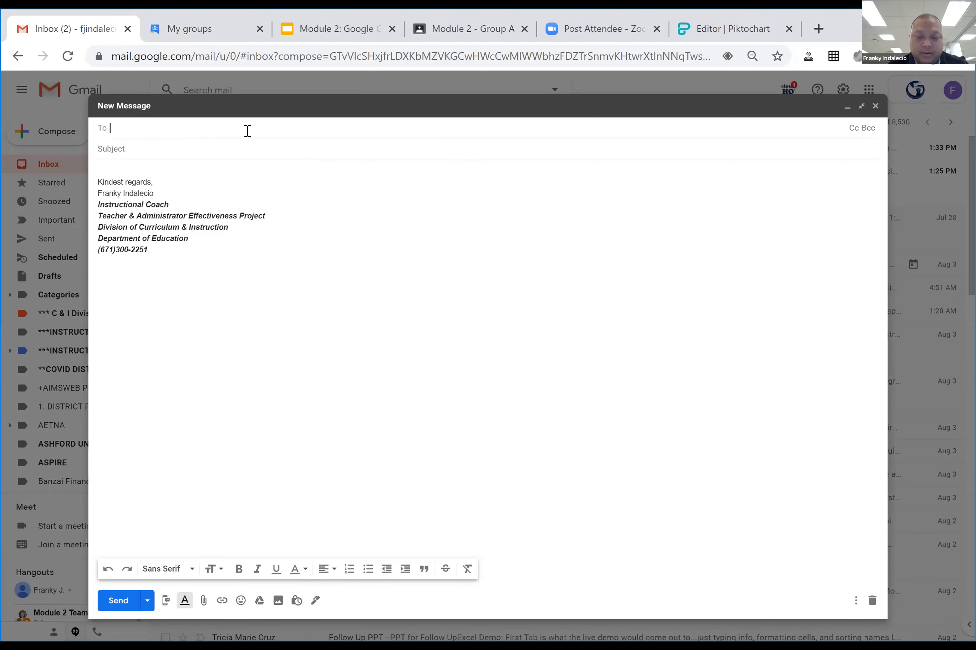
text(modul)
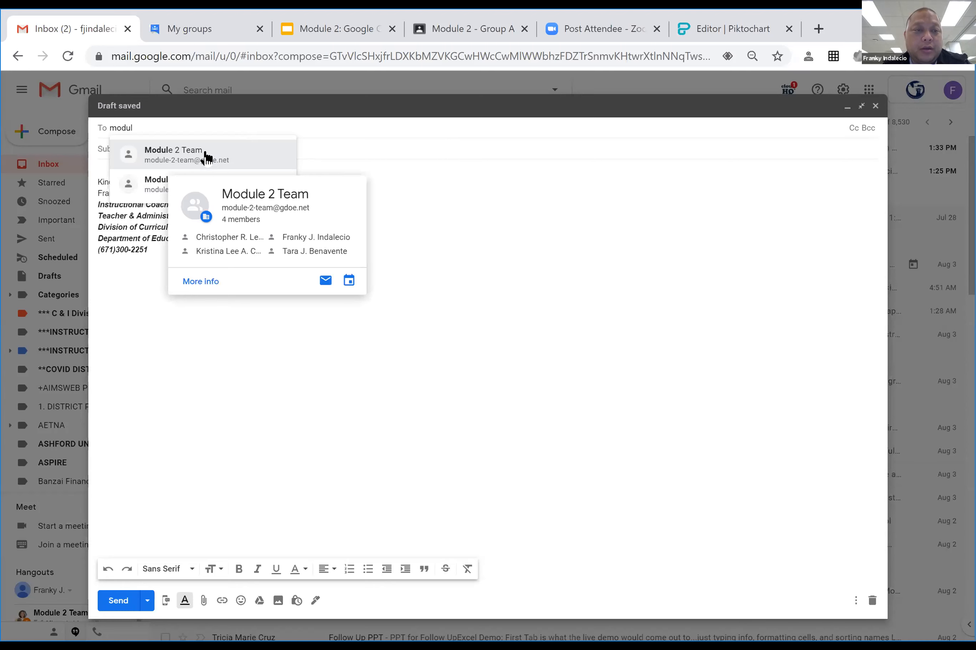
Choose the Module 2 Team group suggestion as the recipient and move into the message body.
click(208, 156)
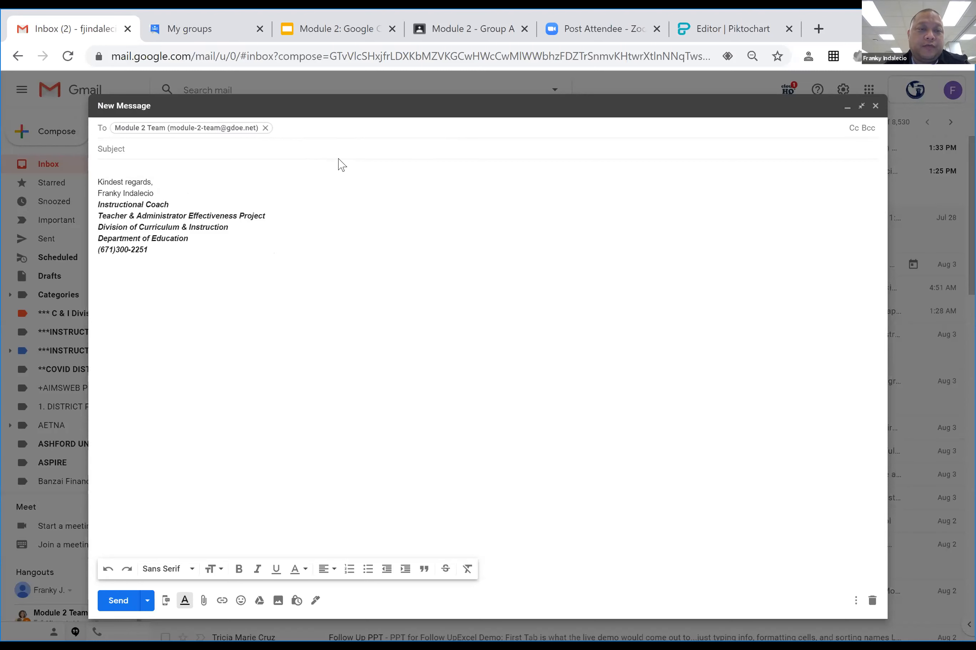
click(342, 291)
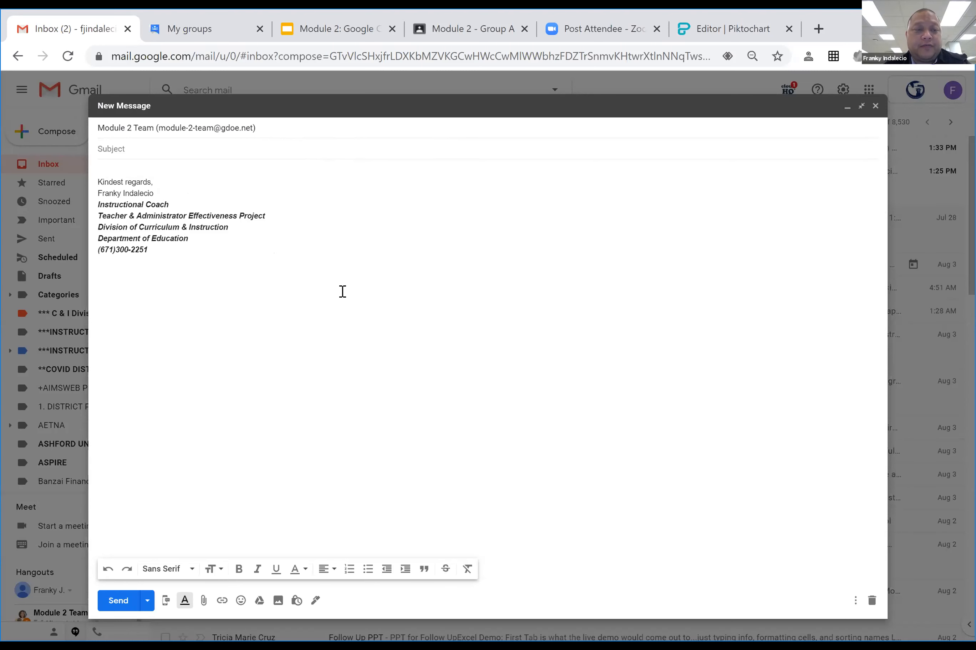
click(113, 165)
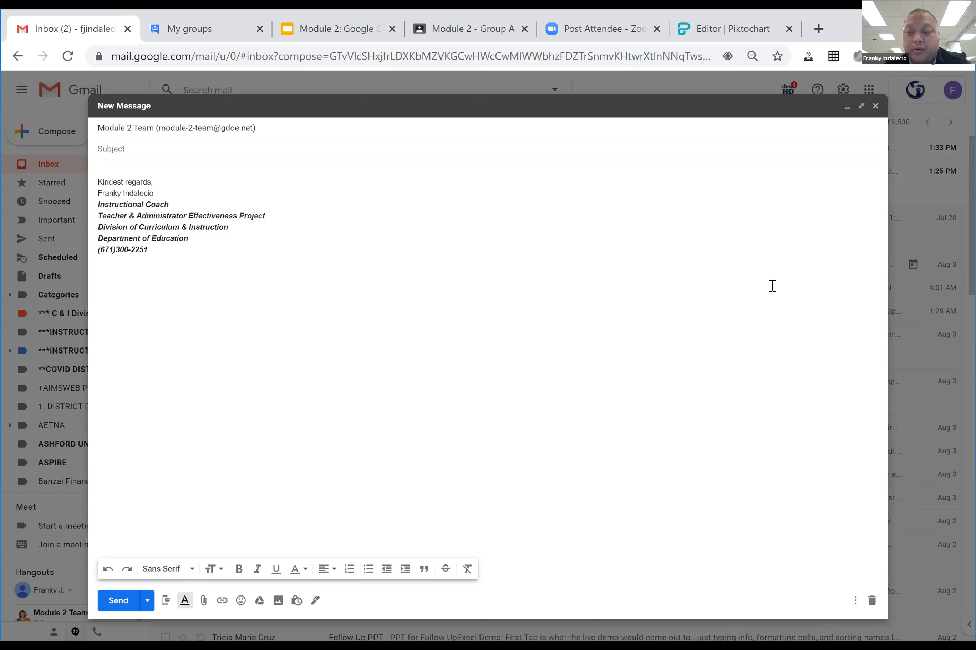
Discard the unfinished Module 2 Team draft.
click(872, 602)
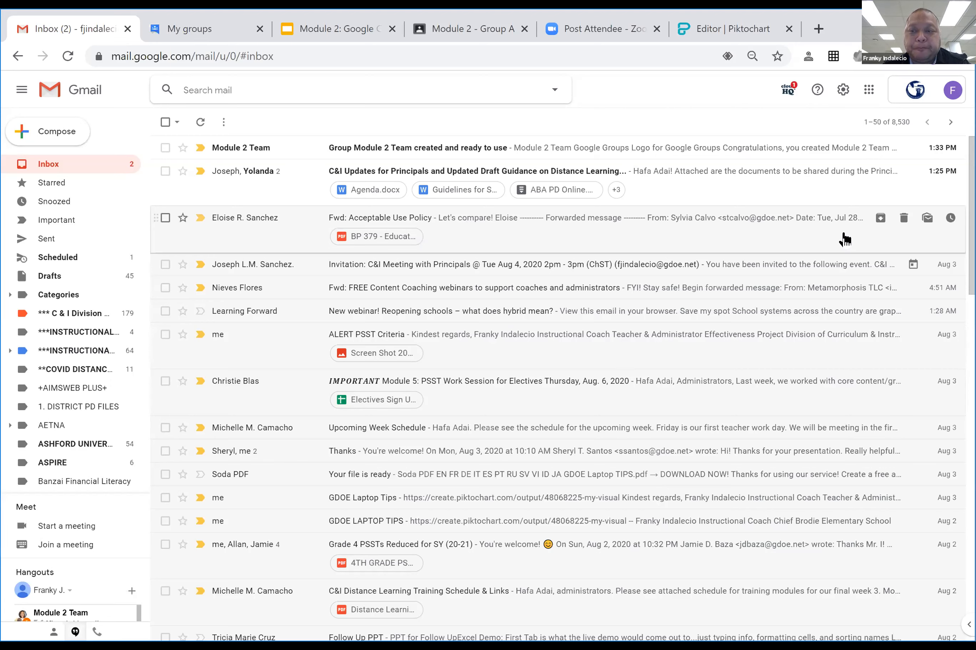
Snooze the Acceptable Use Policy email with the Pick date & time option.
click(951, 220)
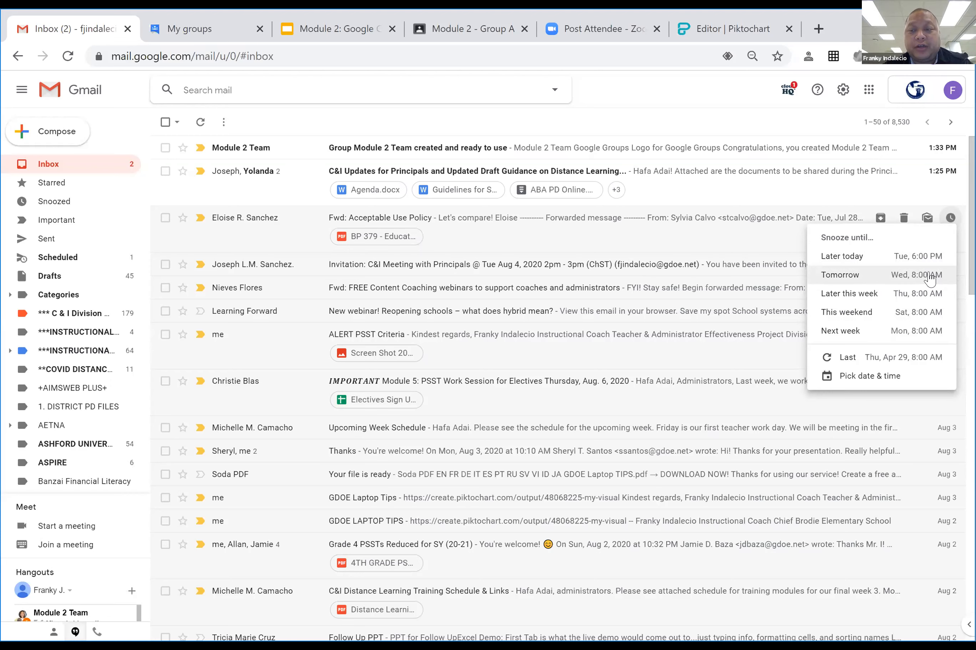
click(868, 379)
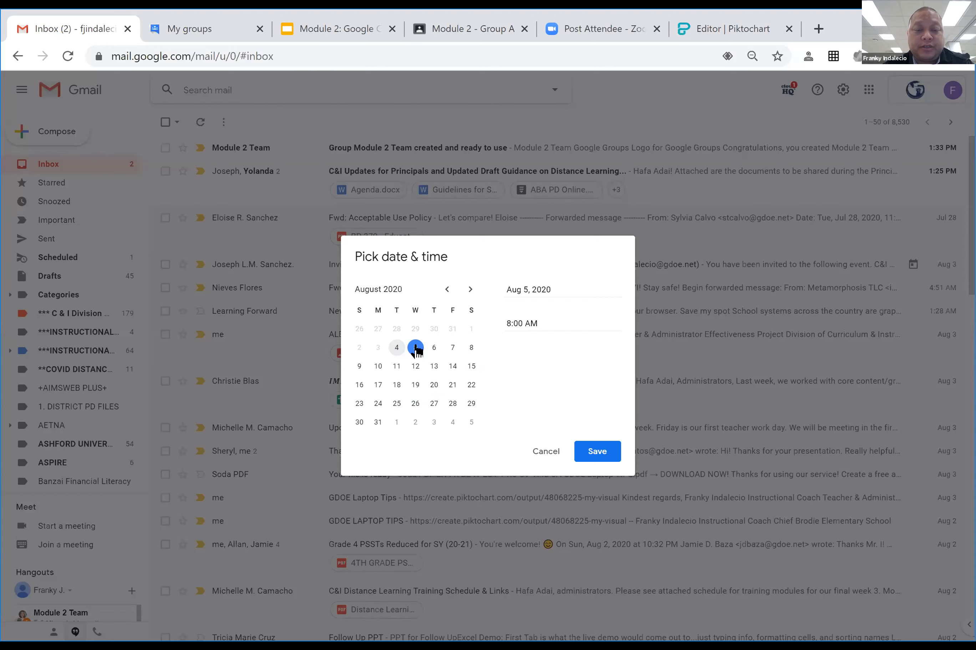
click(508, 327)
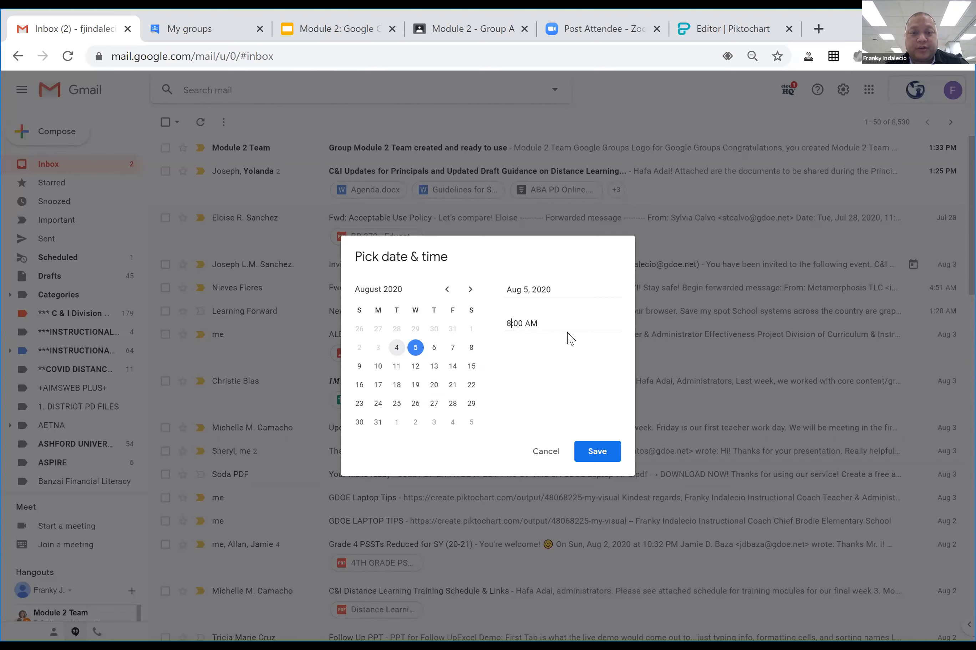
key(BackSpace)
text(7)
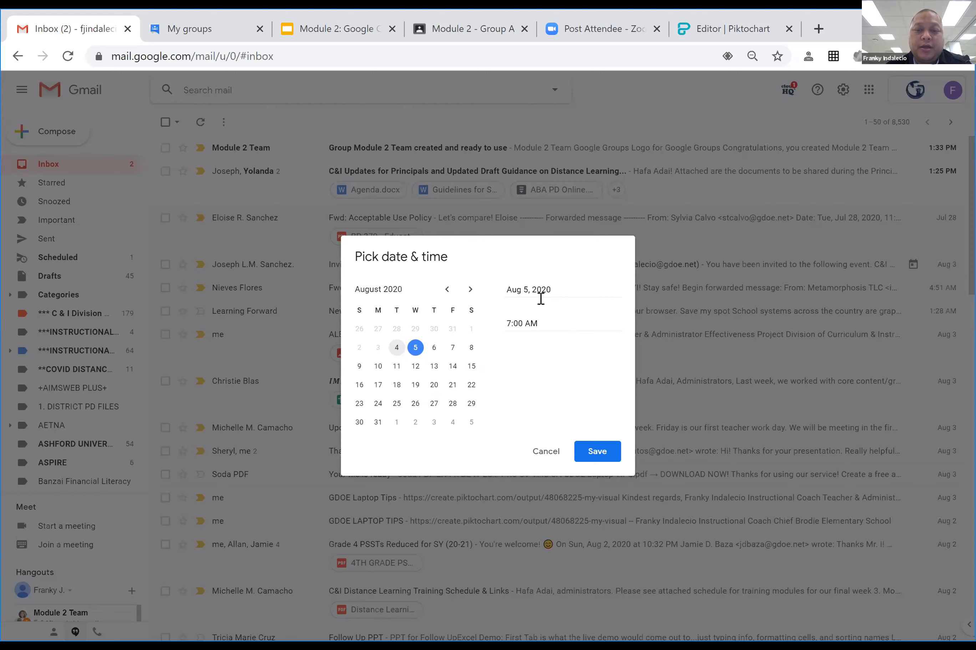
click(601, 456)
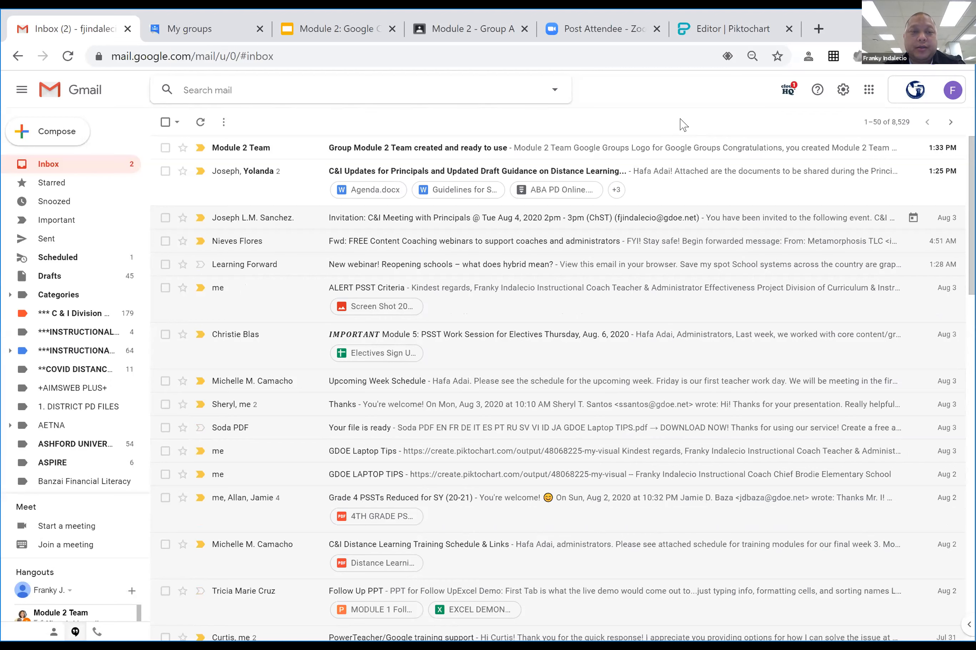
Start a new email with the first suggested contact as recipient, ready for the subject.
click(51, 132)
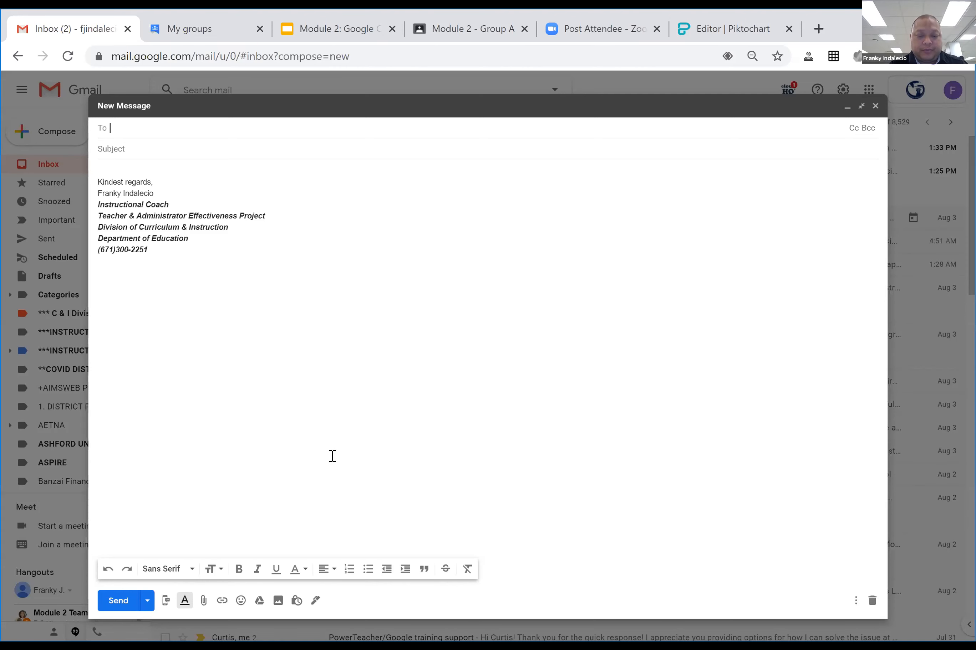
text(rose)
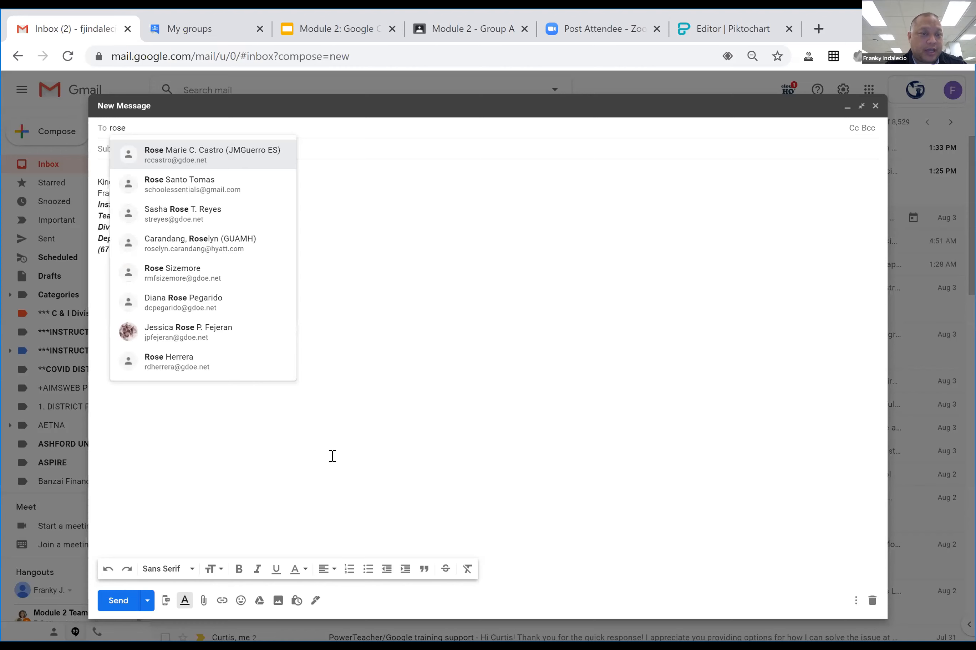
click(261, 153)
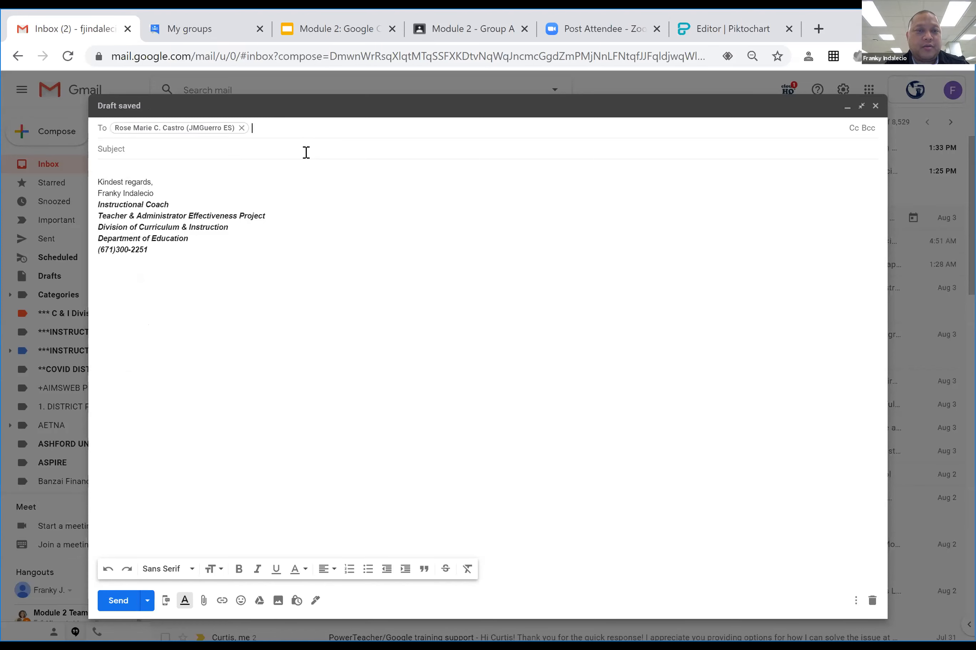
key(Tab)
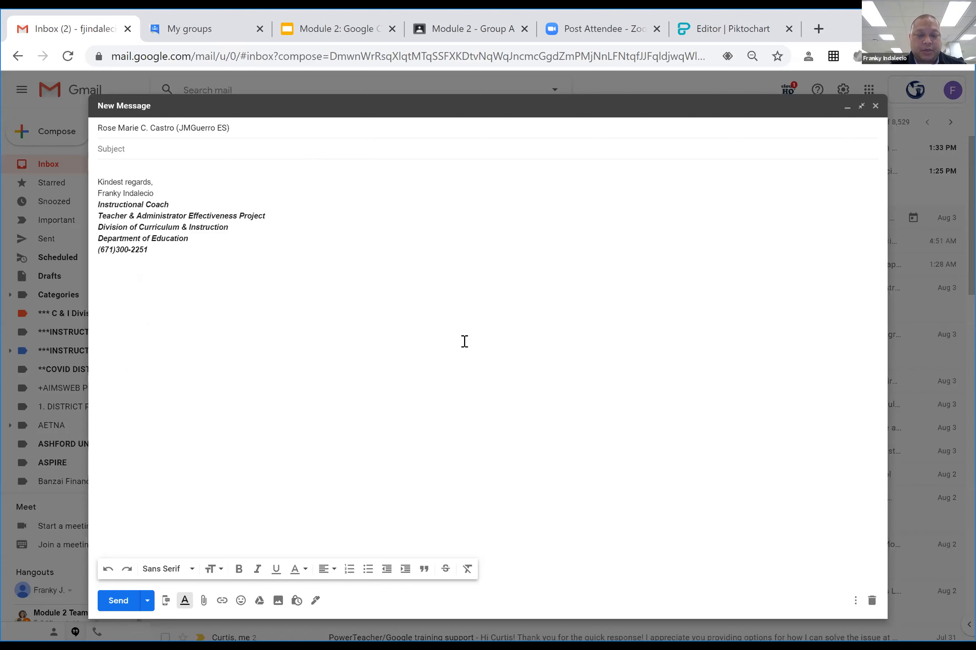
Enter the subject 'Absence from meeting' and a greeting to the recipient above the signature.
text(A)
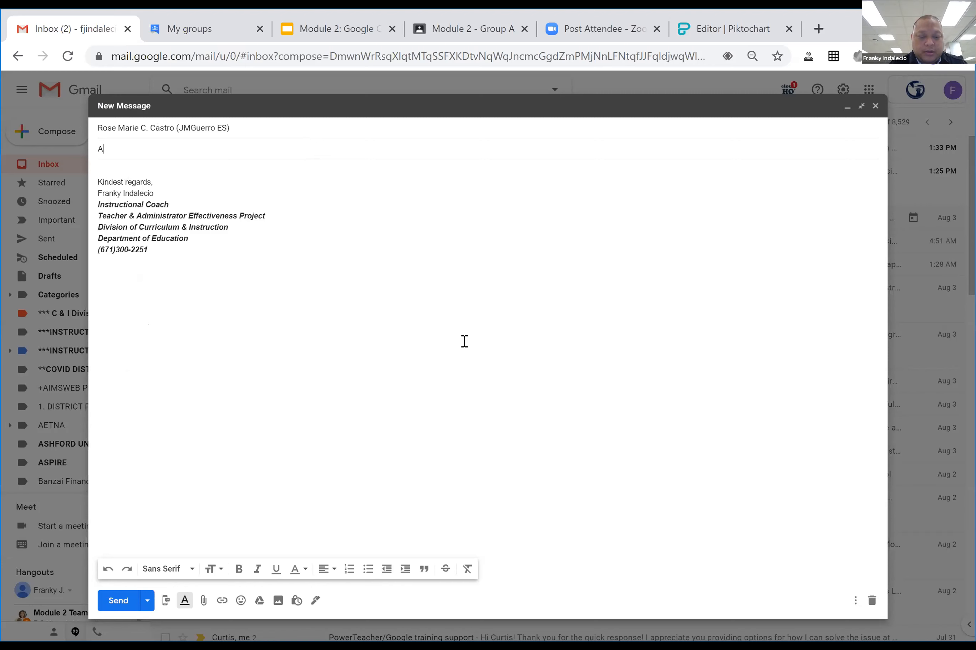
text(bsence from meeting)
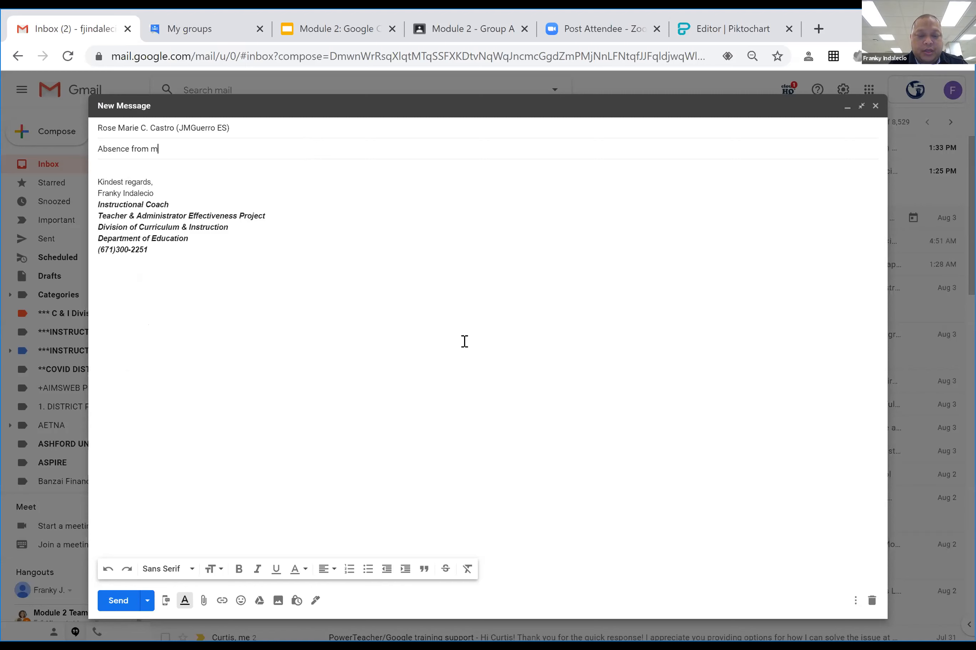
click(143, 170)
key(Return)
key(Return)
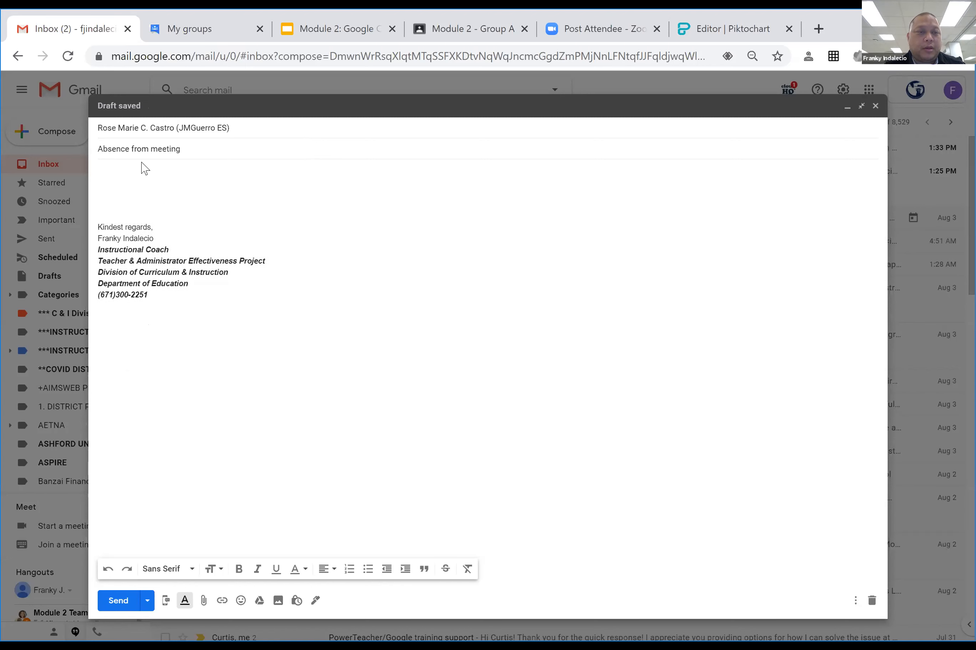
click(159, 169)
text(Hi Mrs. Castro,)
key(Return)
key(Return)
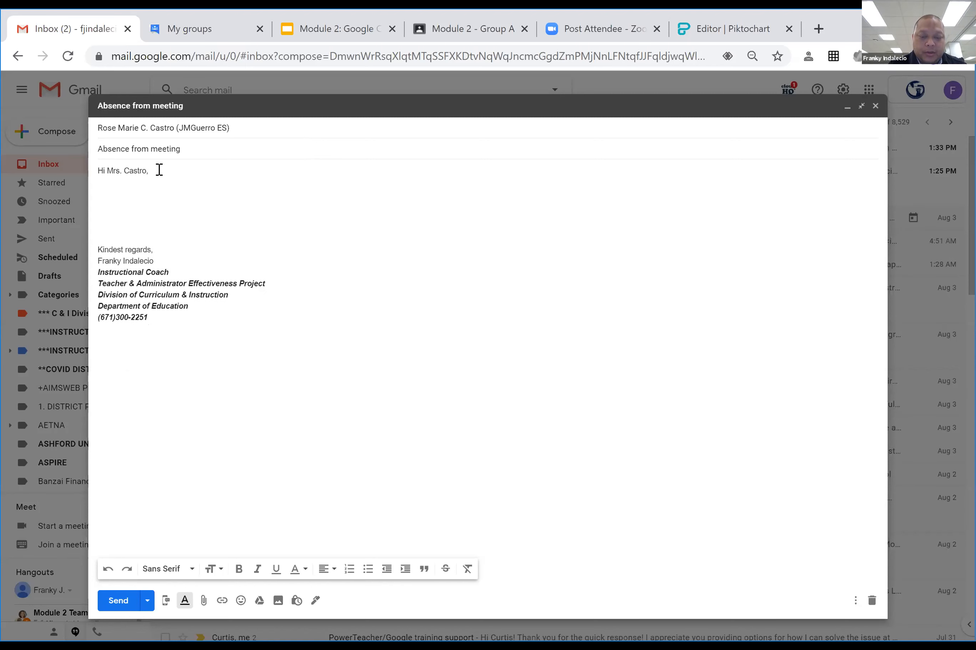
Write that you can't make Tuesday's meeting and will reschedule sometime next week.
text(Un for)
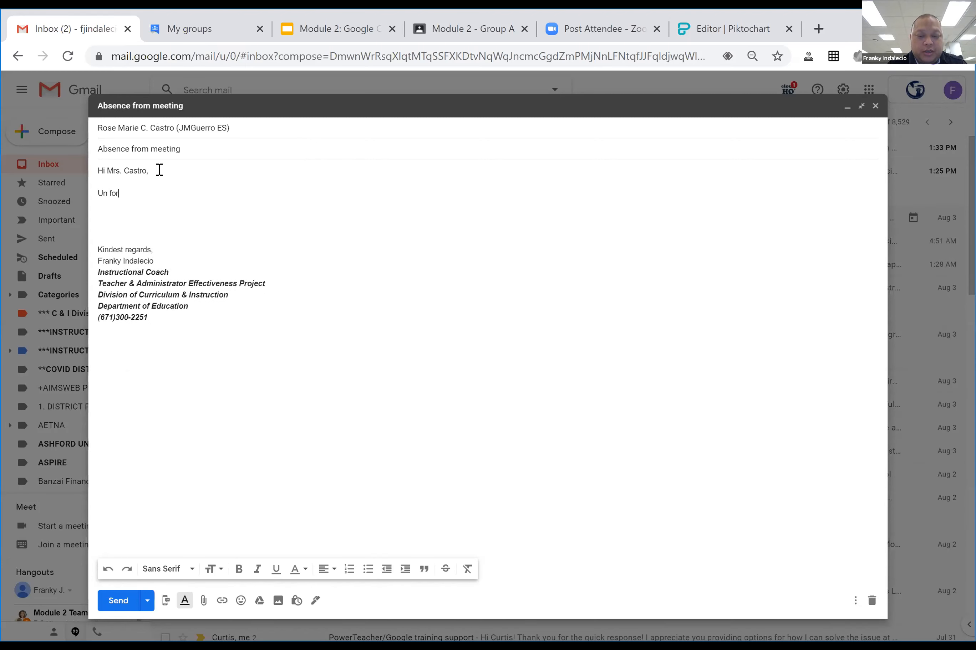
text(tunately)
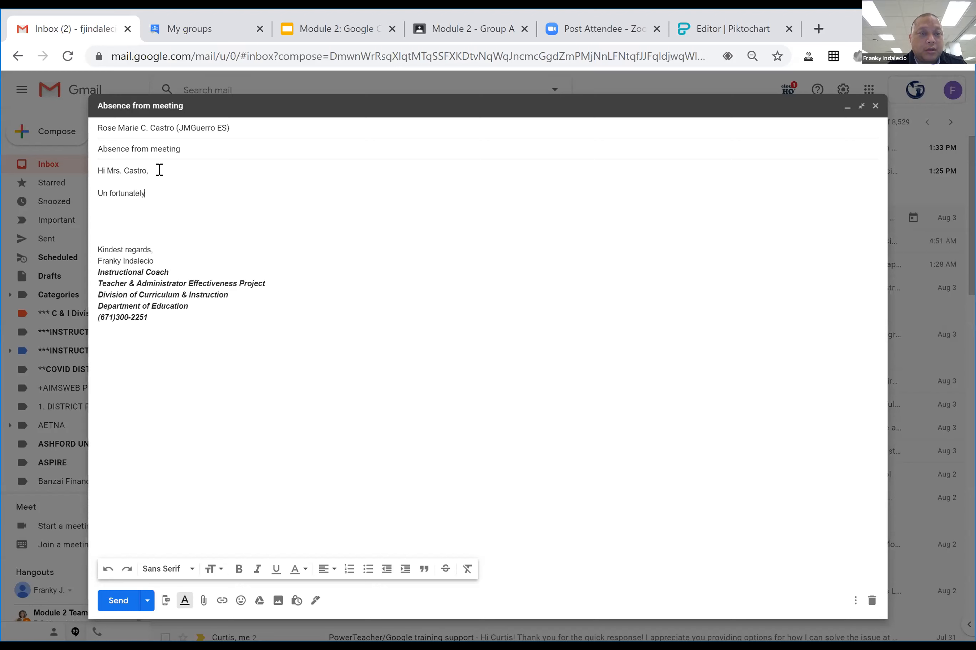
key(BackSpace)
key(BackSpace)
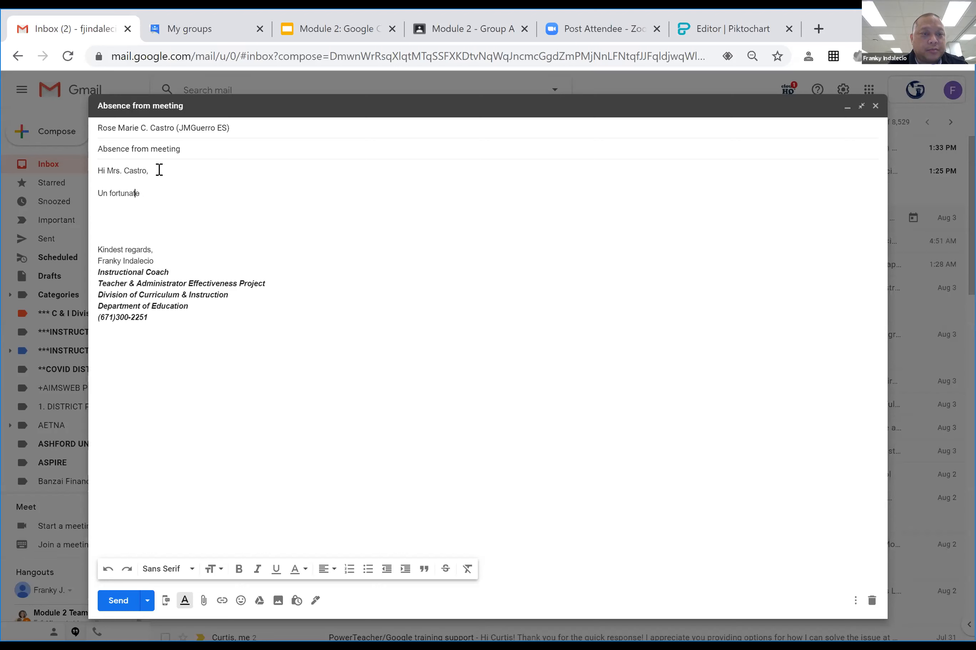
key(BackSpace)
key(End)
key(Tab)
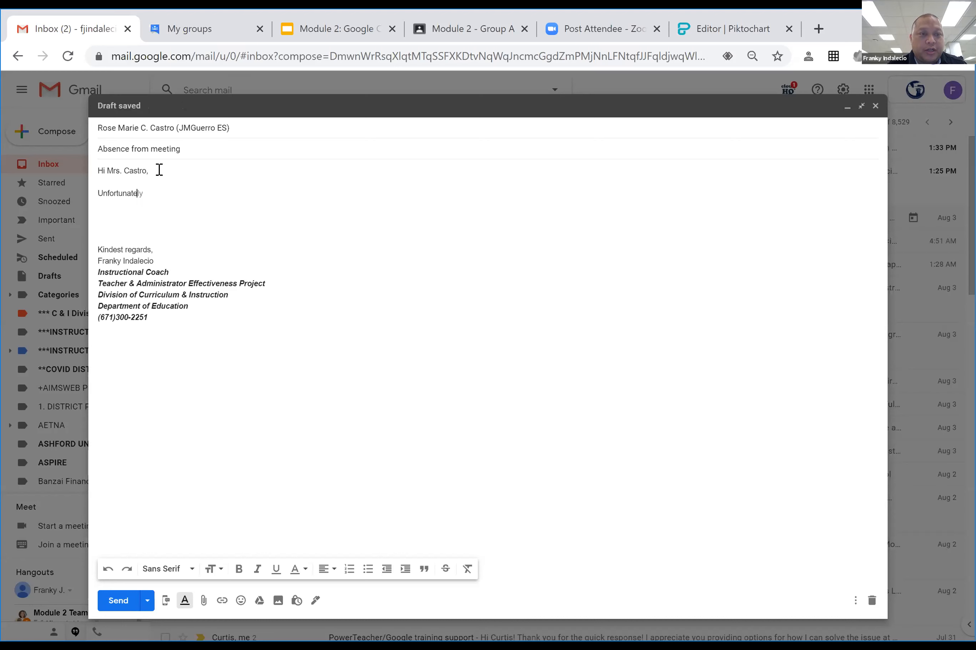
text(I won't )
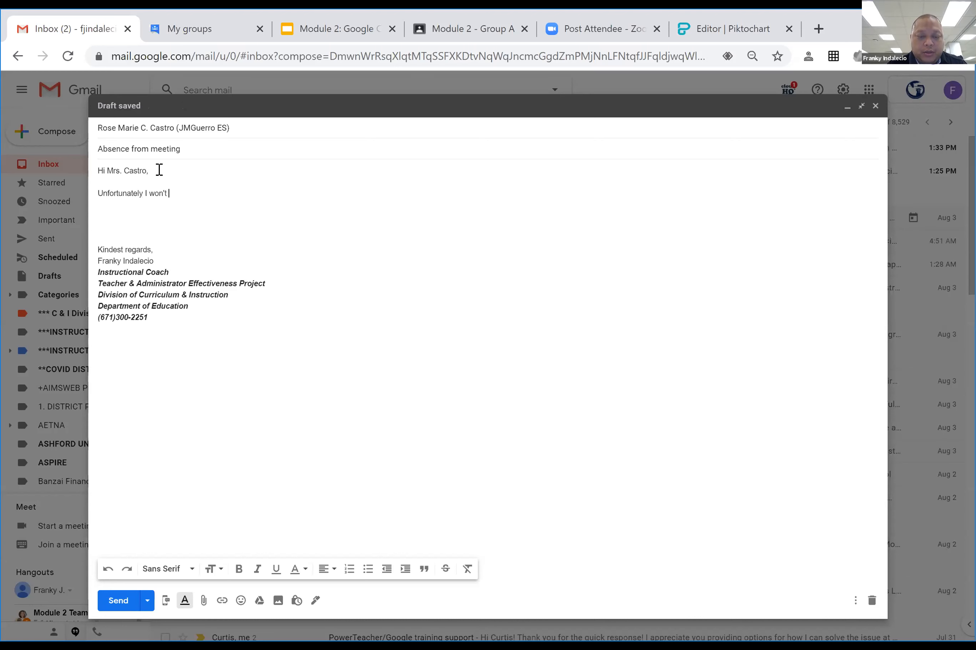
text(be able to make it to the meeting )
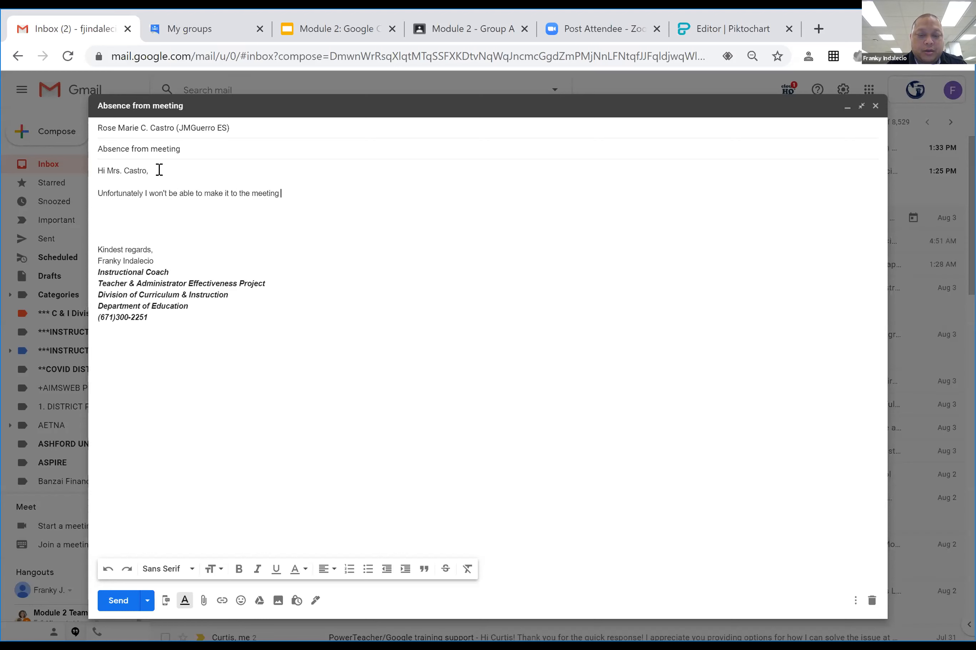
text(on Tuesday)
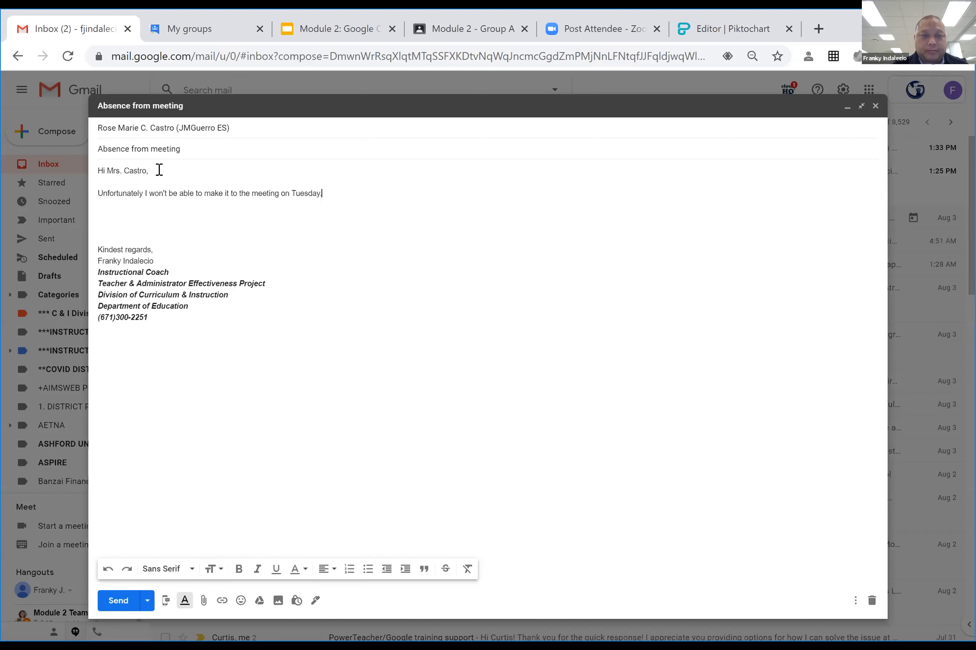
text(.  I will s)
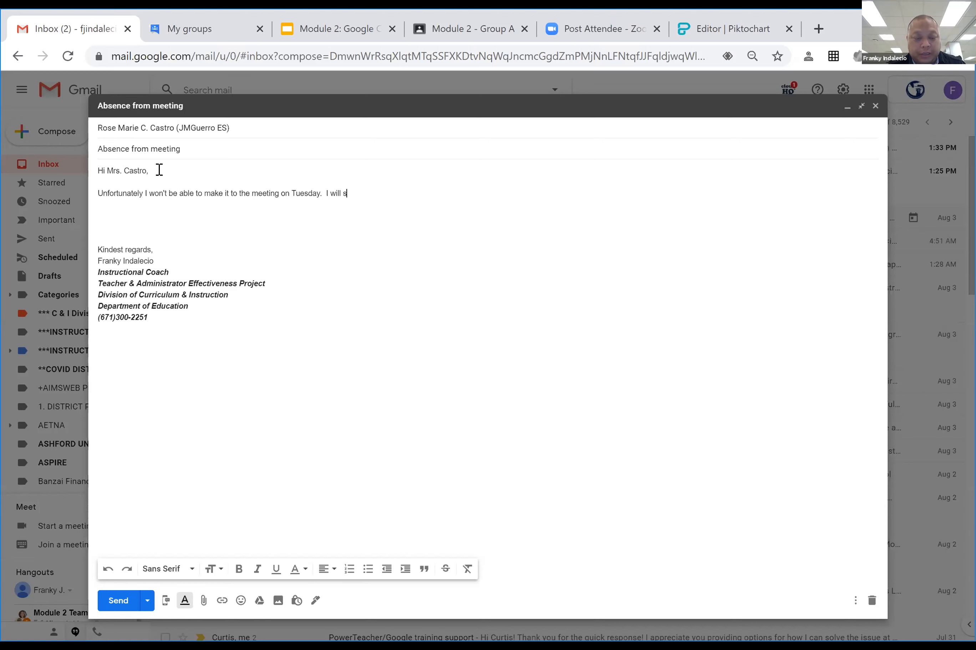
text(ee you)
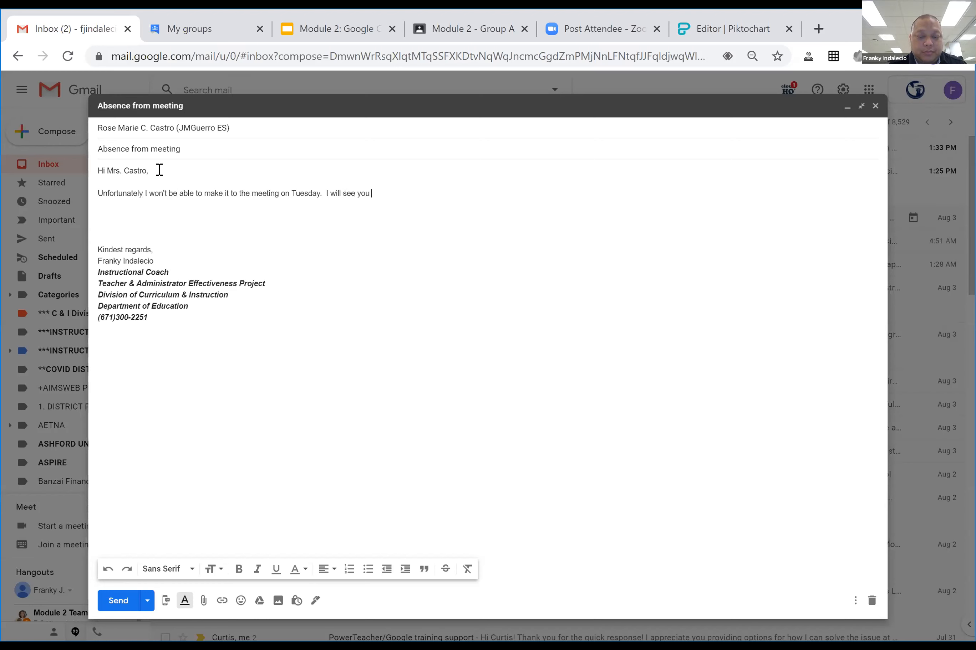
text(sometime ne)
key(Tab)
text(to reschedul)
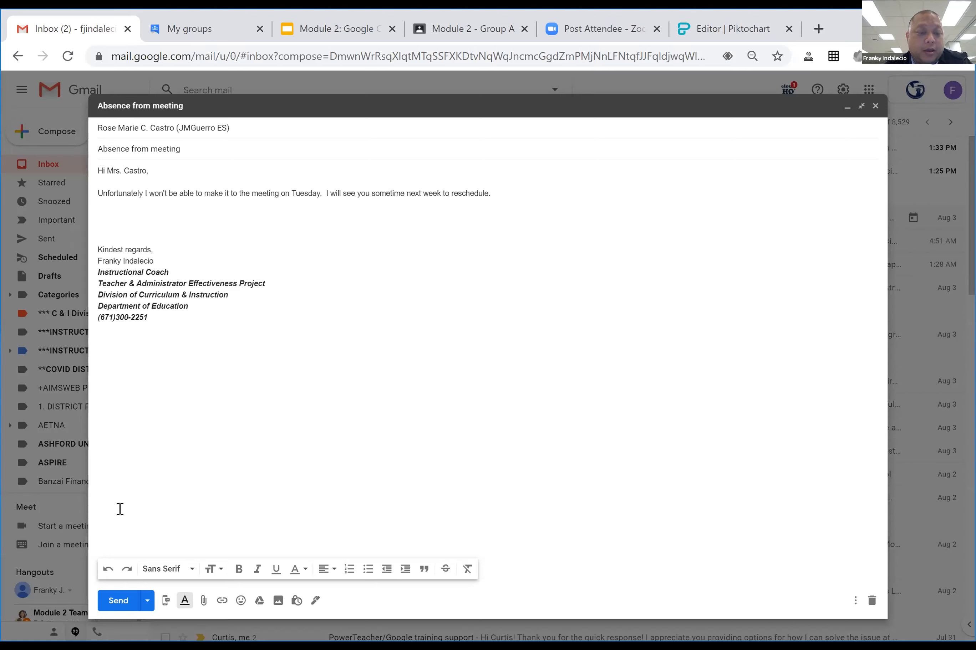
Preview the Schedule send date-and-time picker without scheduling, then discard the absence draft.
click(147, 602)
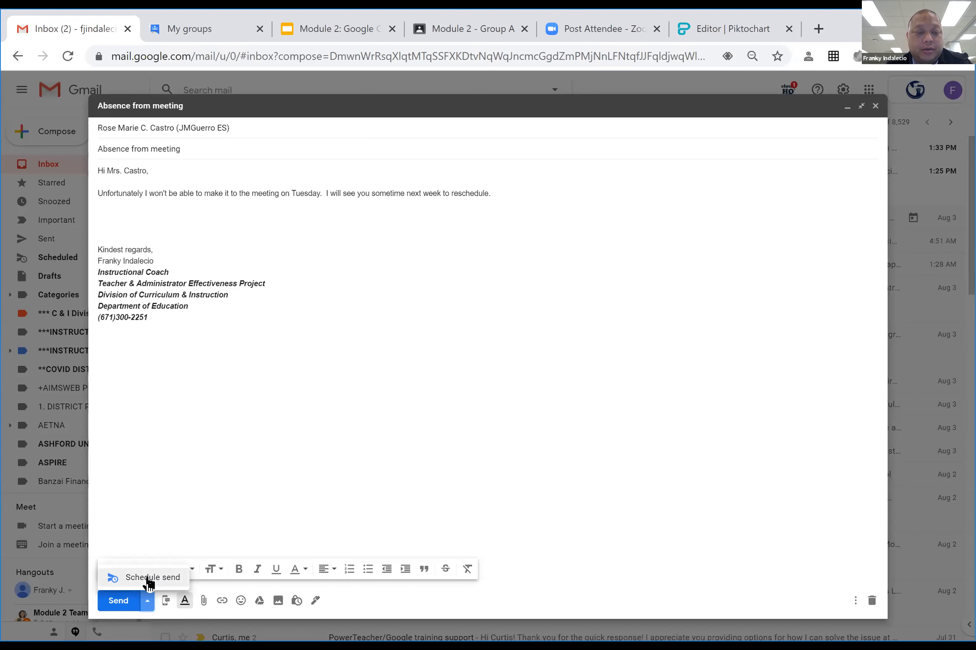
click(148, 578)
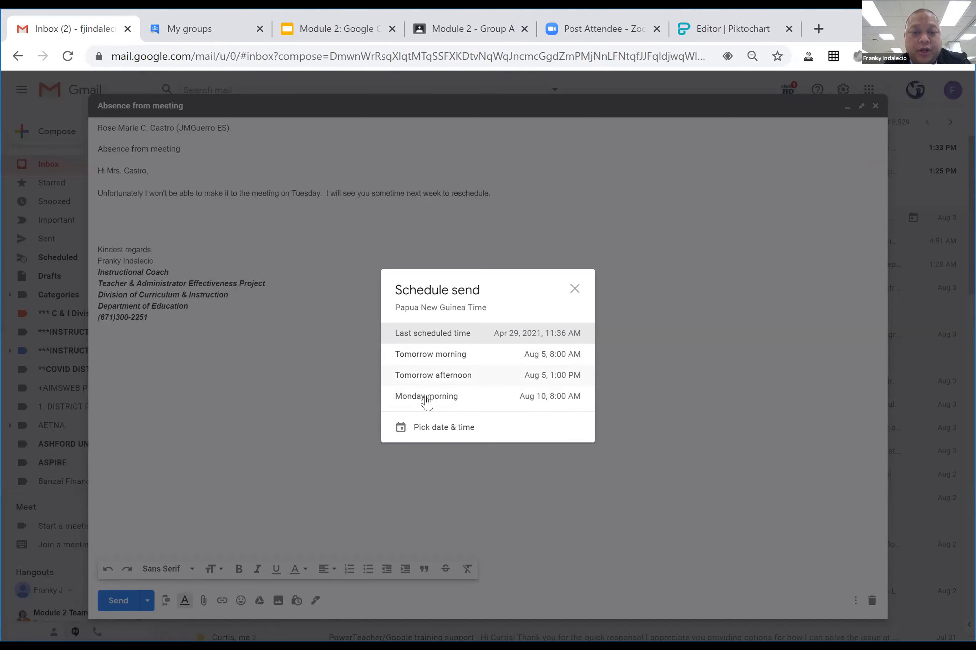
click(457, 427)
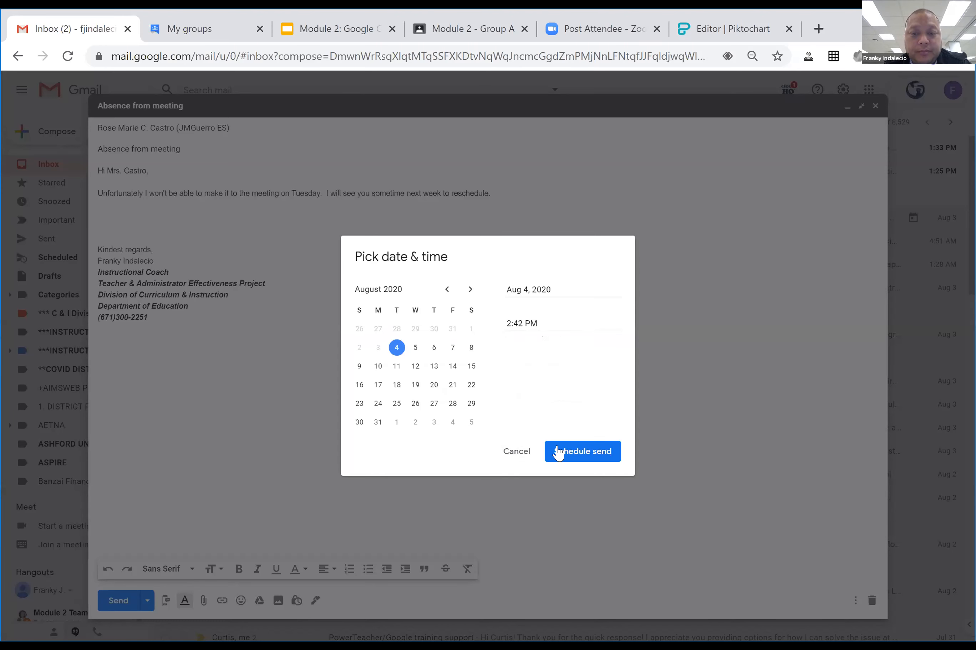
click(516, 453)
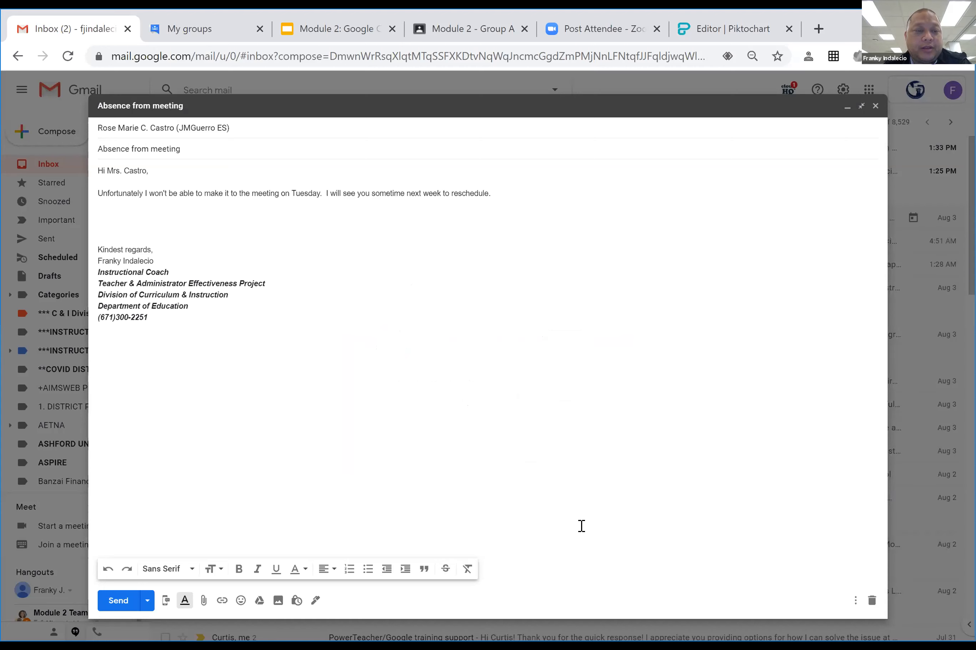
click(872, 603)
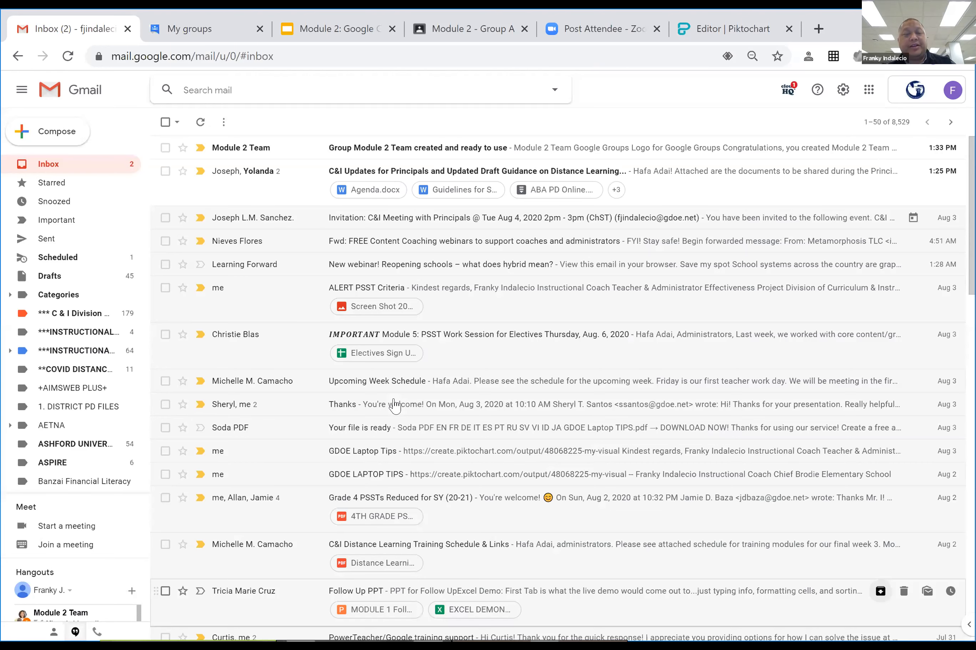
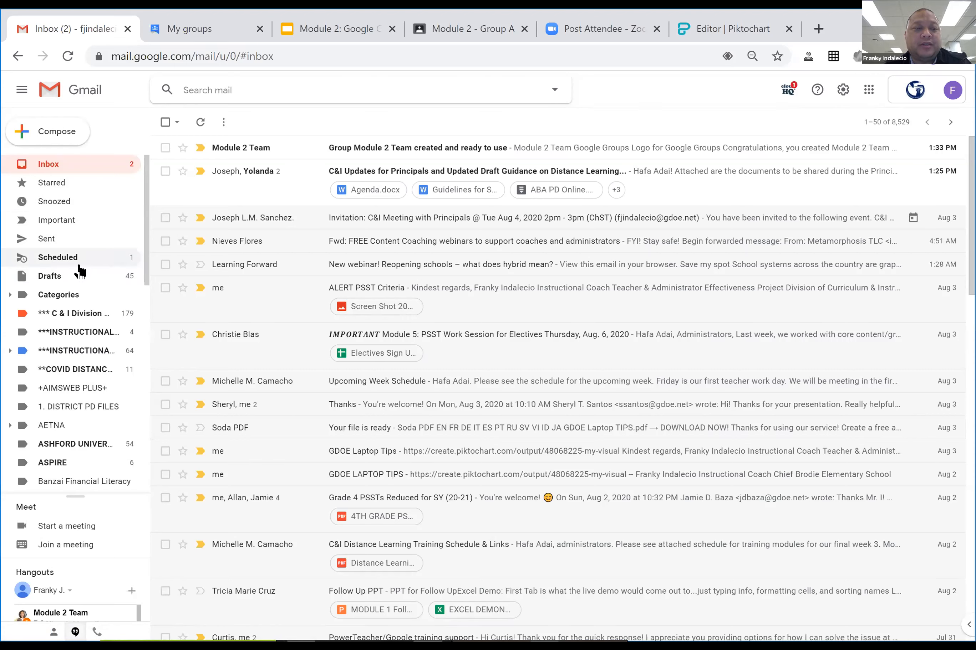
Check the Scheduled folder, then go back to the inbox and start a new message.
click(58, 257)
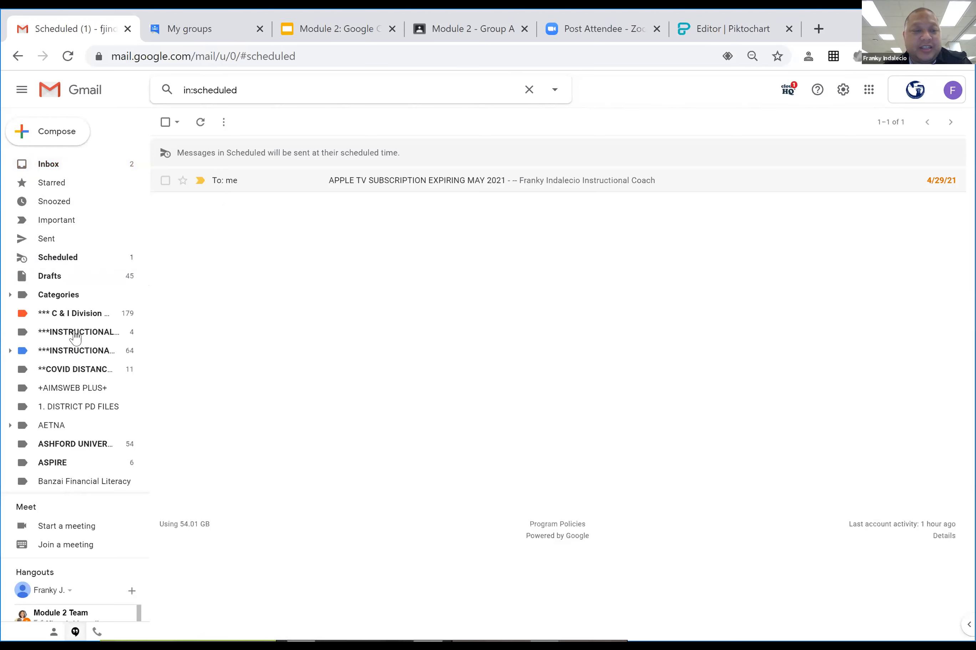
click(40, 165)
click(57, 131)
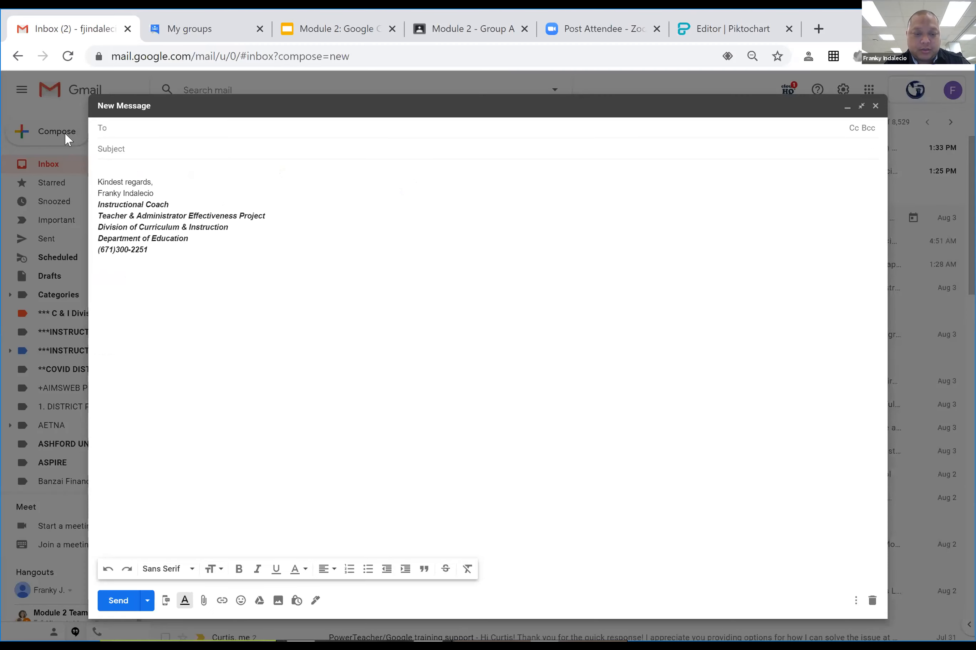
Address the email to a suggested colleague and enter the subject 'Meeting'.
text(rose)
click(206, 152)
click(203, 150)
text(Meeting)
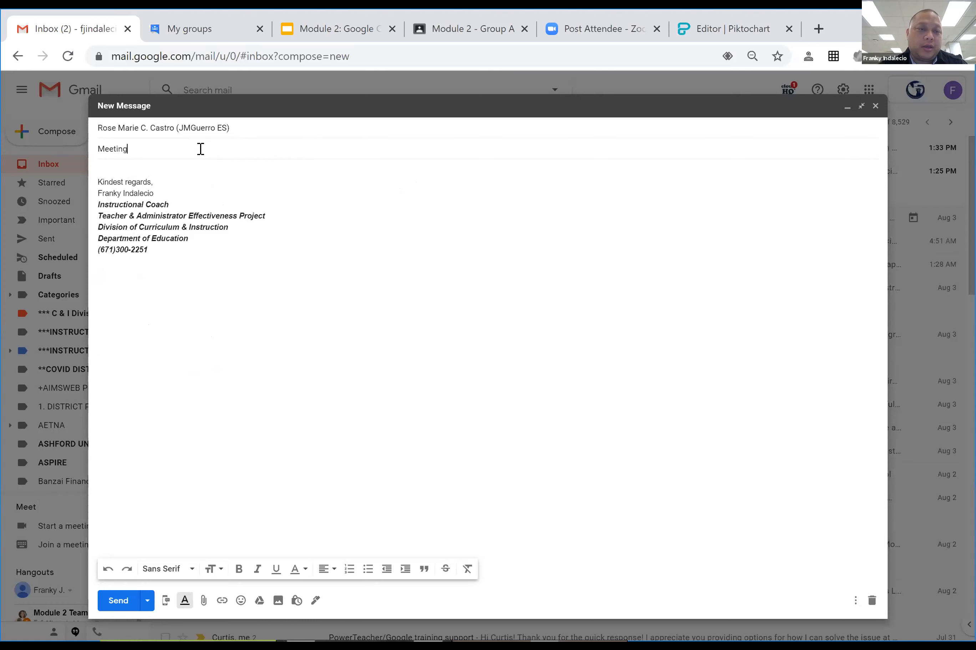
Write the body 'Your email body...' above the signature and bring up Schedule send.
click(197, 168)
text(Hi Mrs.)
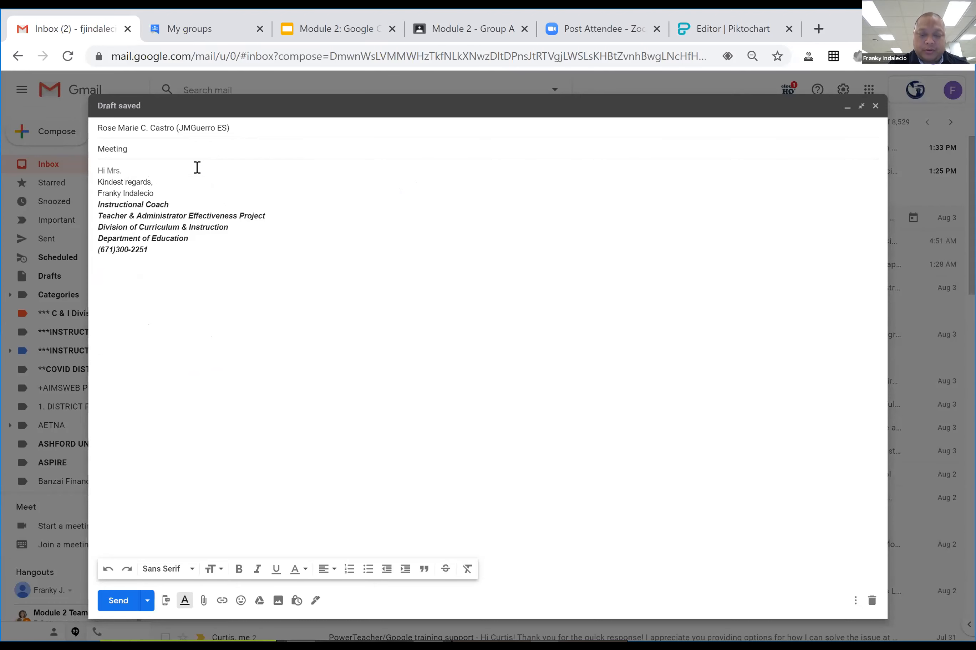
text(Your email)
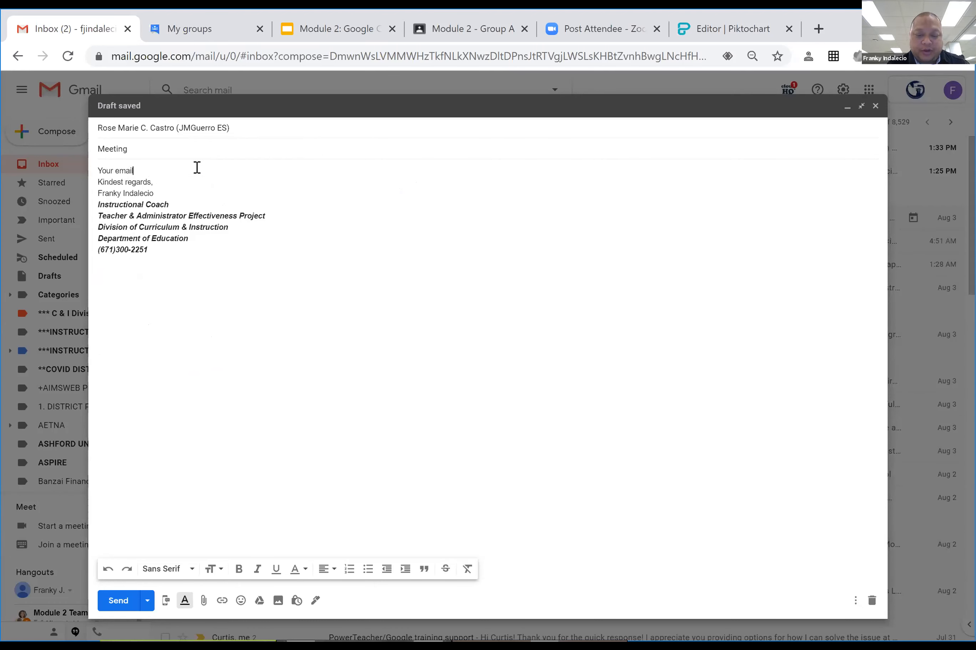
text( body...)
key(Return)
key(Return)
key(Return)
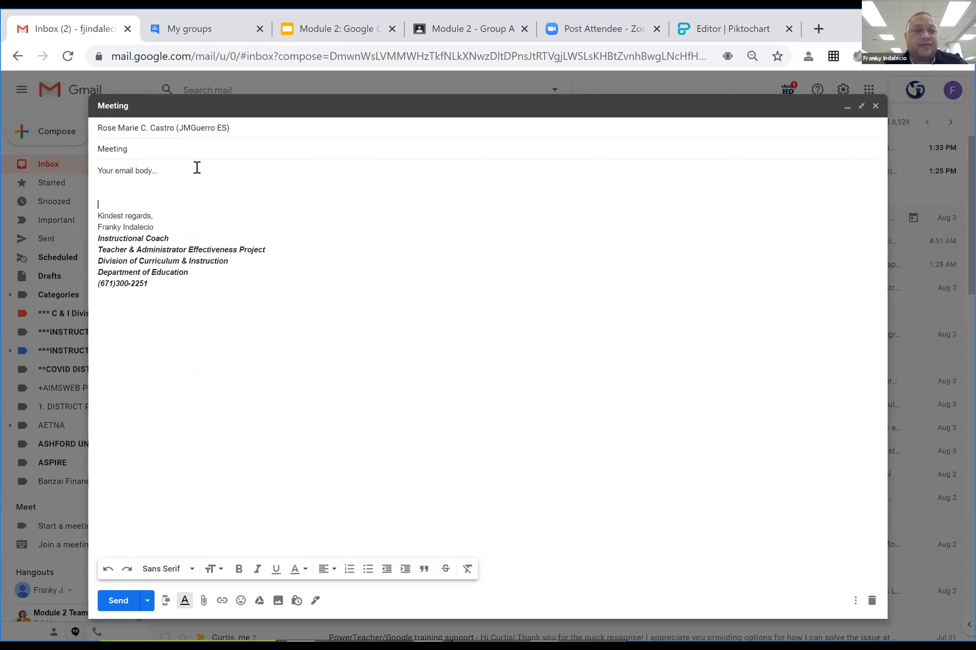
click(147, 601)
click(156, 579)
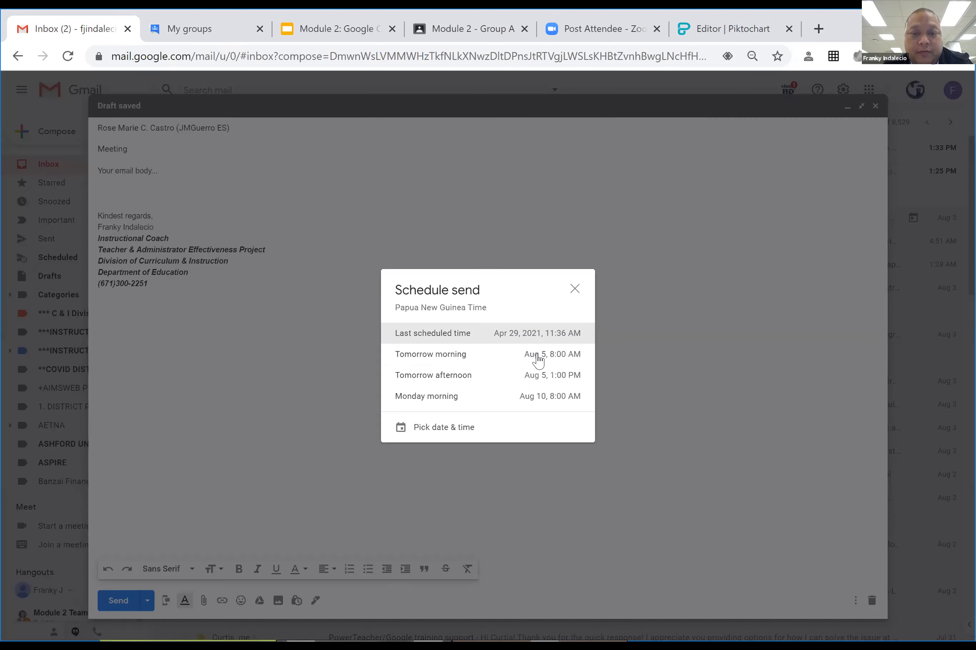
Pick a custom send date of Aug 10, set the time to 6:15 AM, and confirm scheduling.
click(455, 429)
click(415, 348)
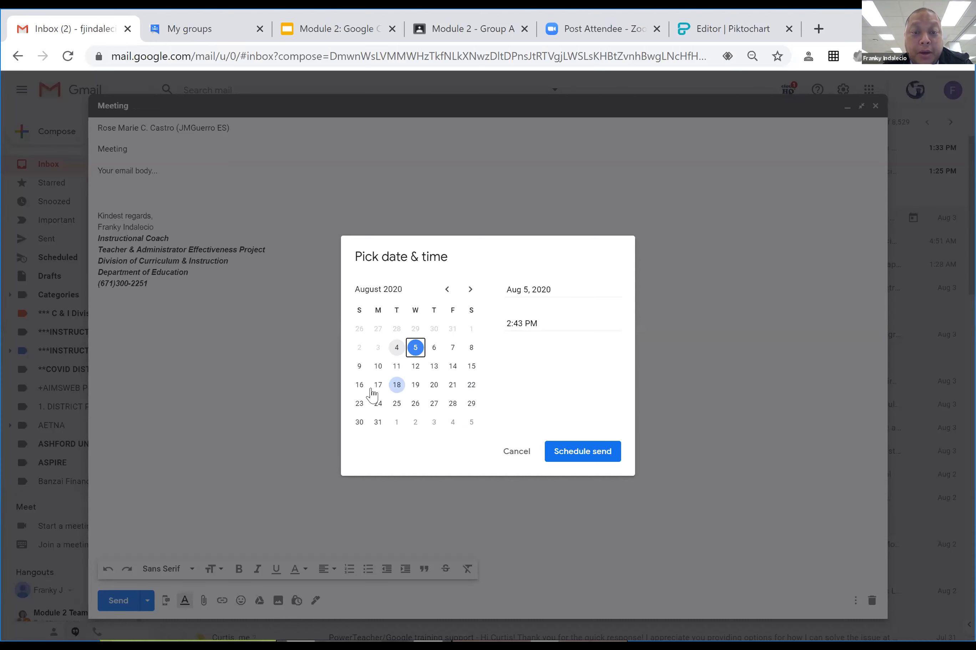
click(378, 366)
click(504, 325)
key(Delete)
key(Delete)
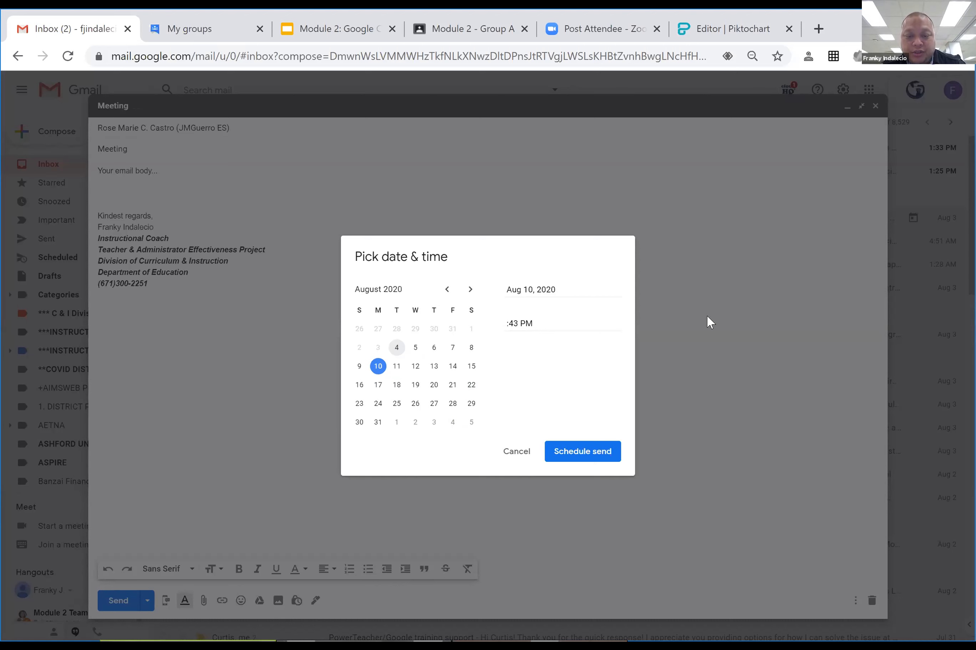
text(6)
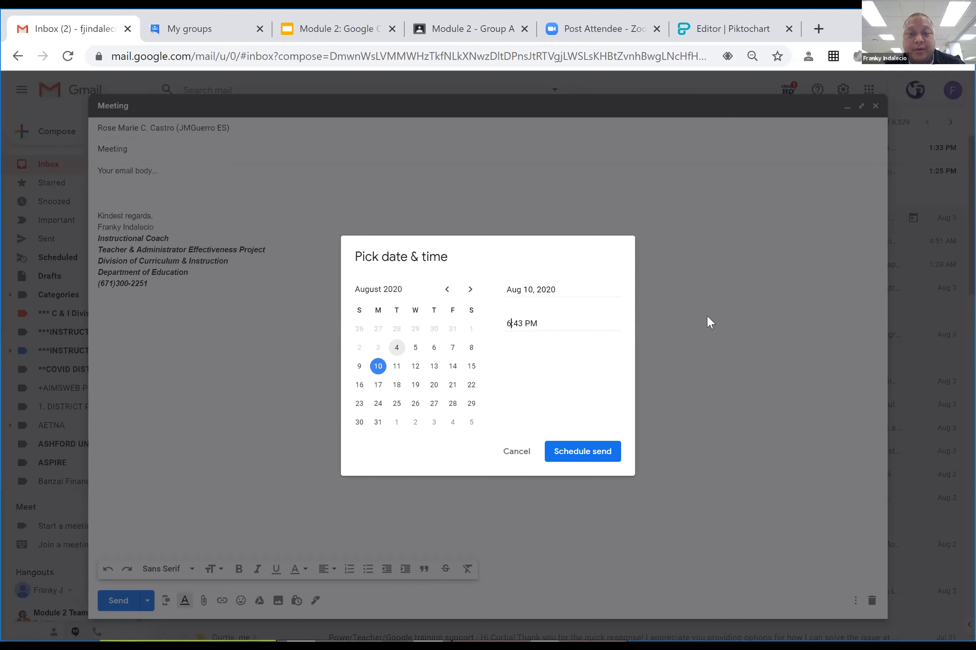
key(BackSpace)
text(:15)
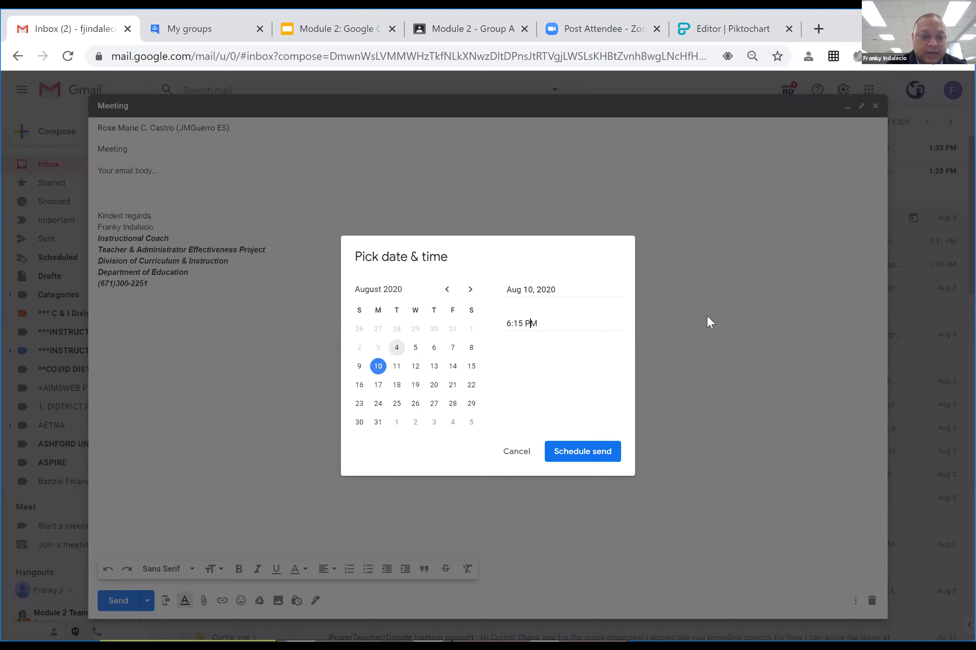
click(573, 454)
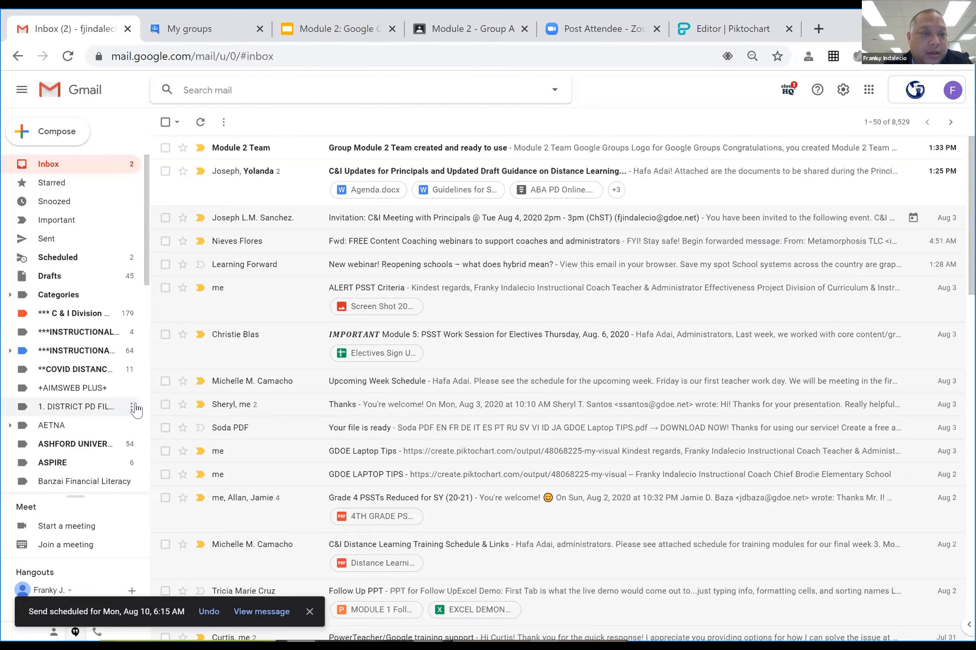
Open the Meeting email from the Scheduled folder and cancel its scheduled send.
click(54, 257)
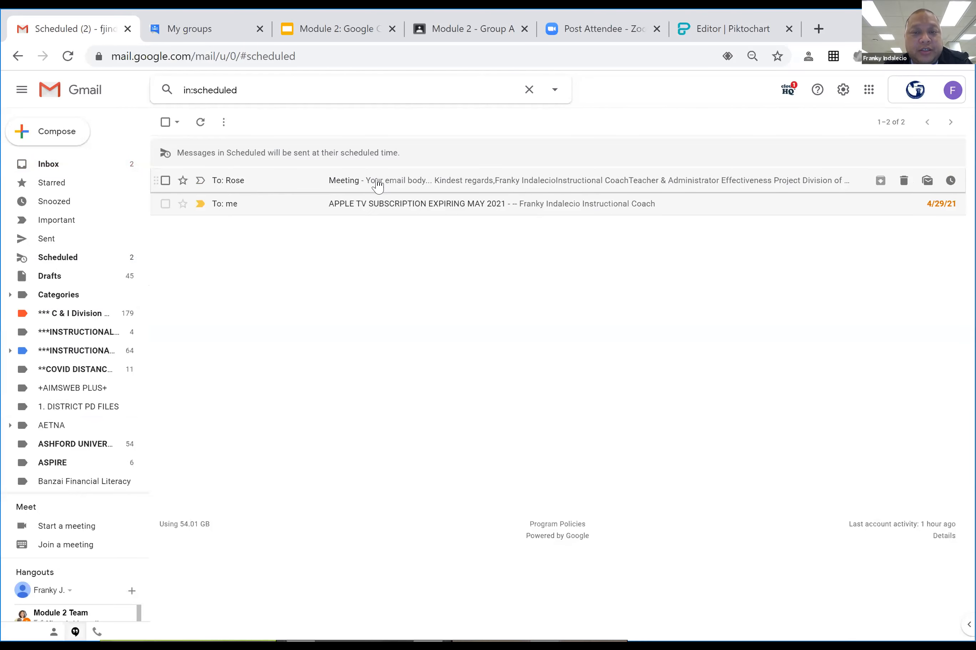
click(538, 183)
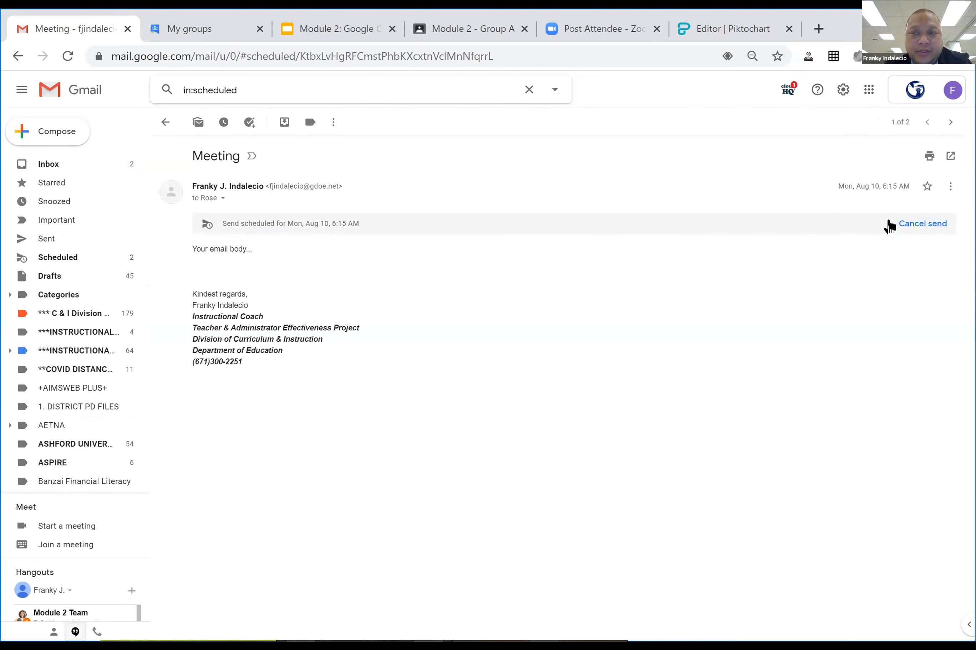
click(911, 230)
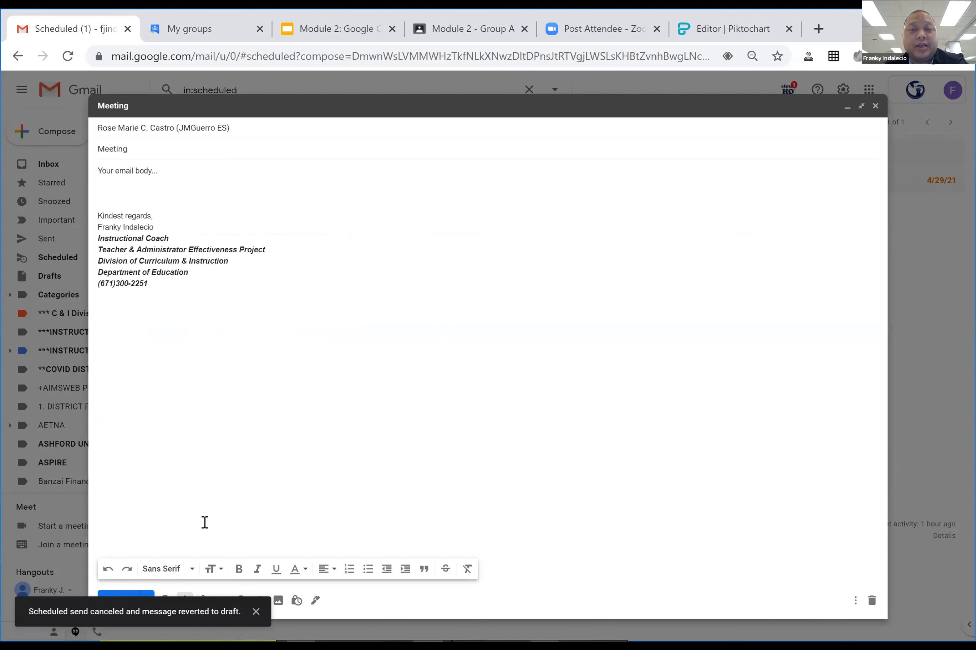
Schedule the Meeting draft again with a custom date of Aug 10 and time 7:00.
click(148, 598)
click(147, 579)
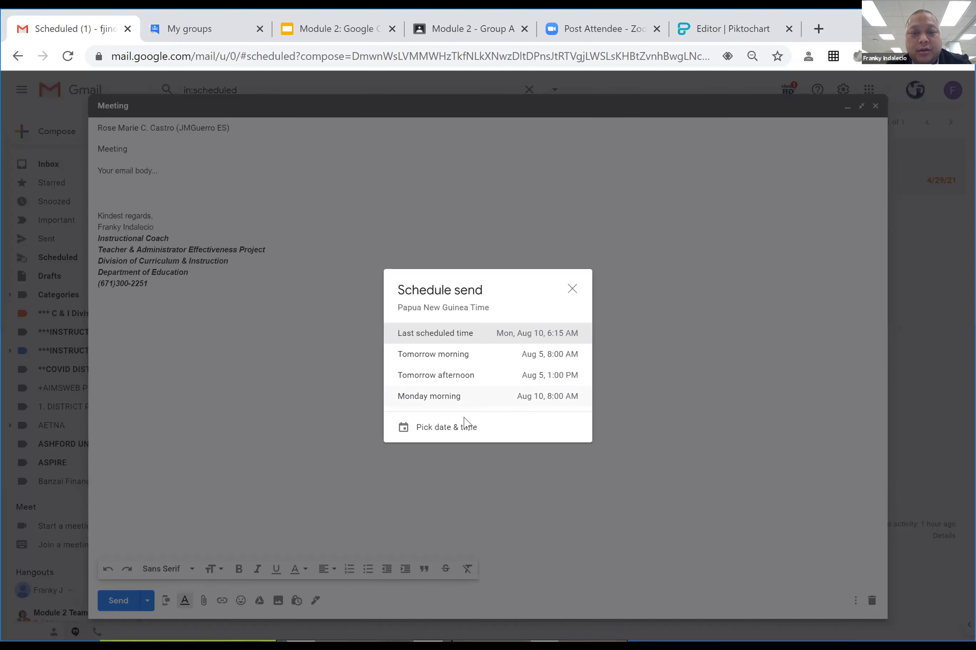
click(431, 427)
click(378, 366)
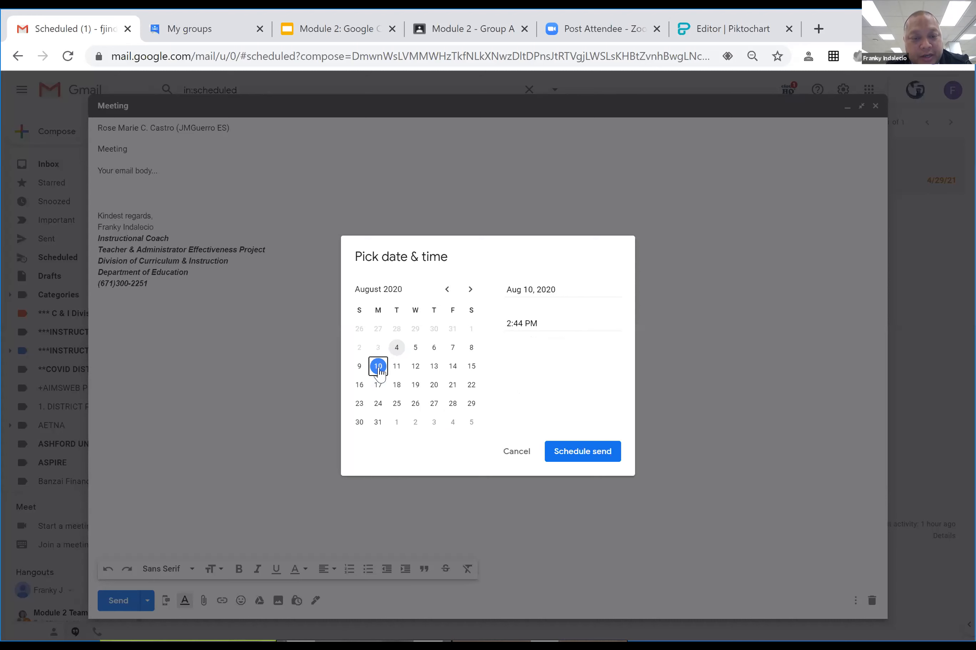
click(506, 323)
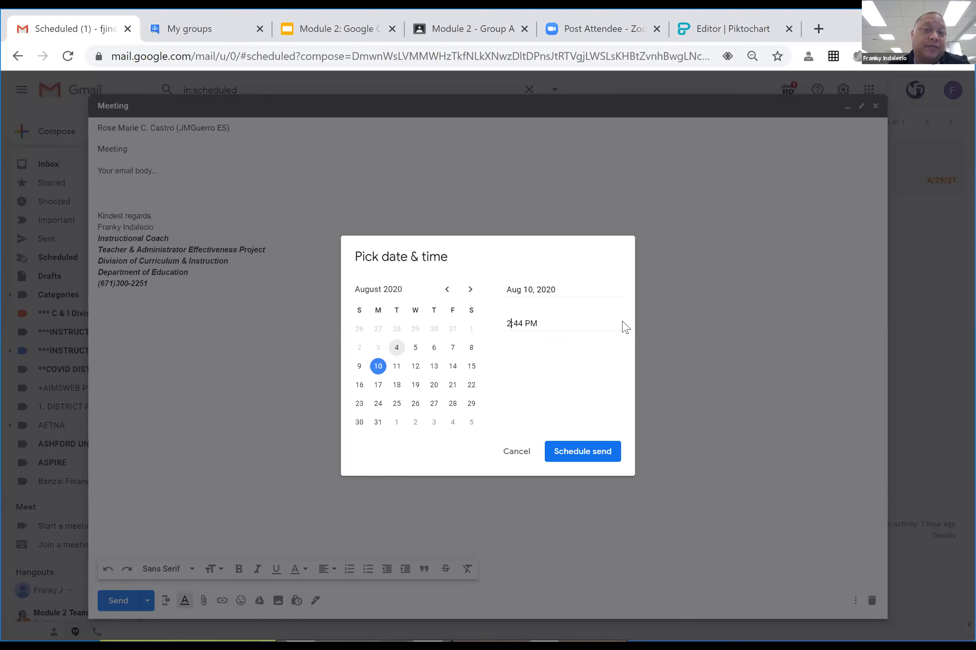
key(Delete)
text(7)
key(BackSpace)
key(BackSpace)
text(00 AM)
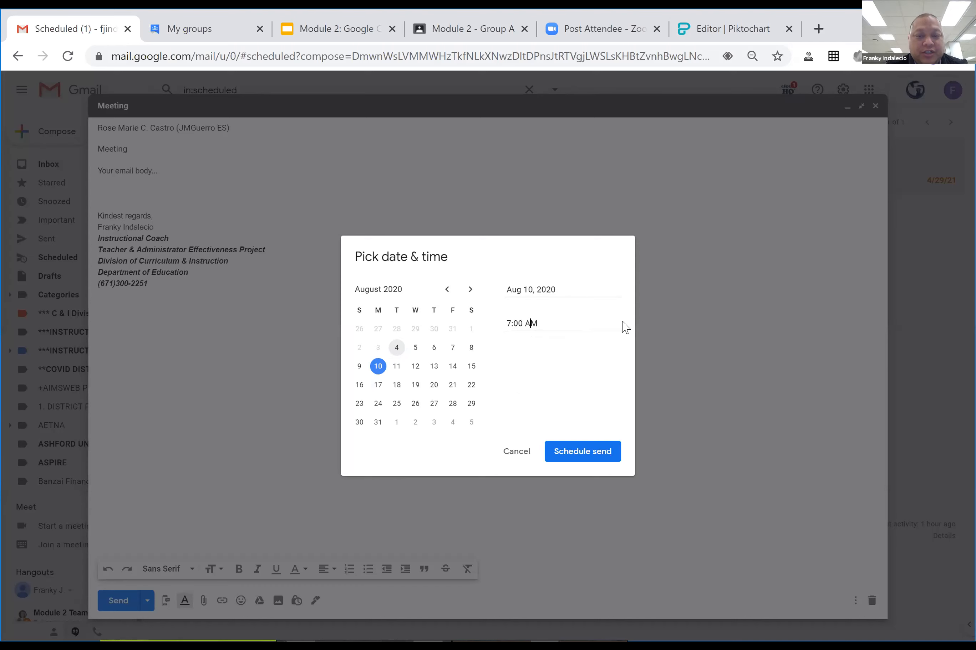
click(589, 451)
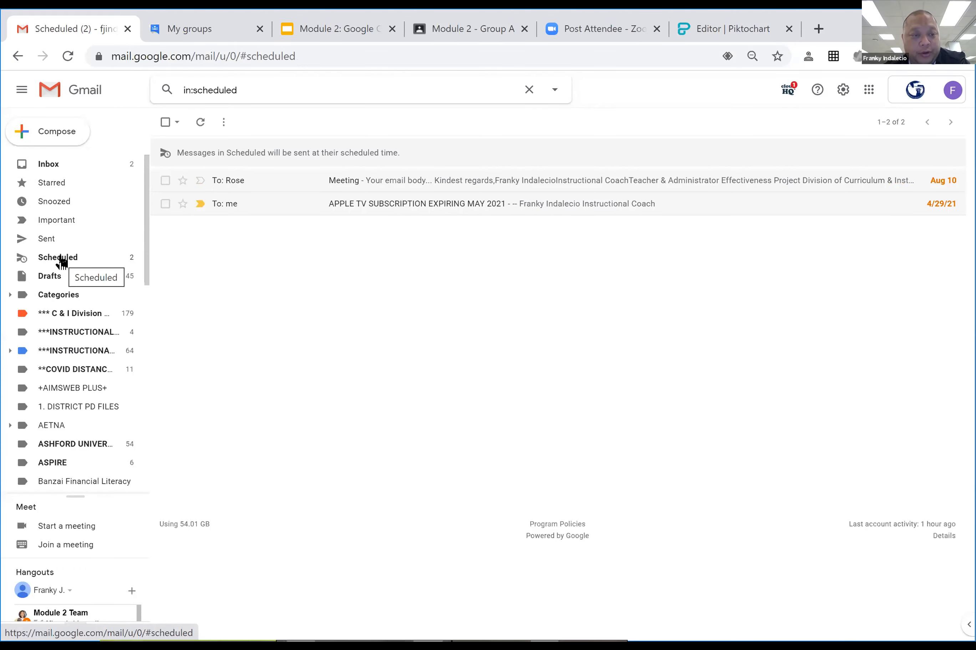
Start a new message, add a suggested colleague as recipient, and close it as a draft.
click(53, 133)
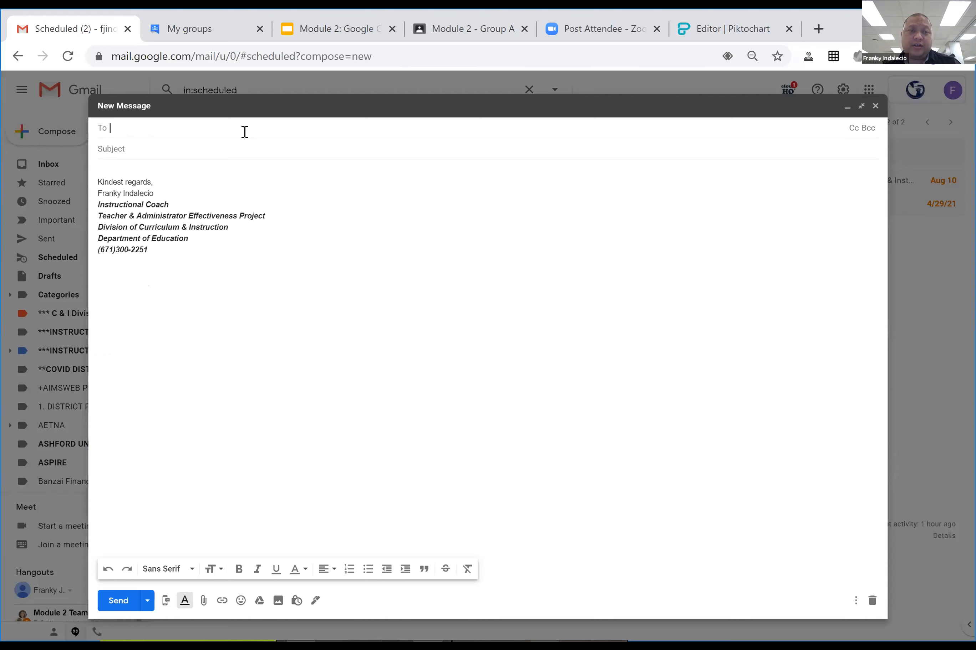
text(chris)
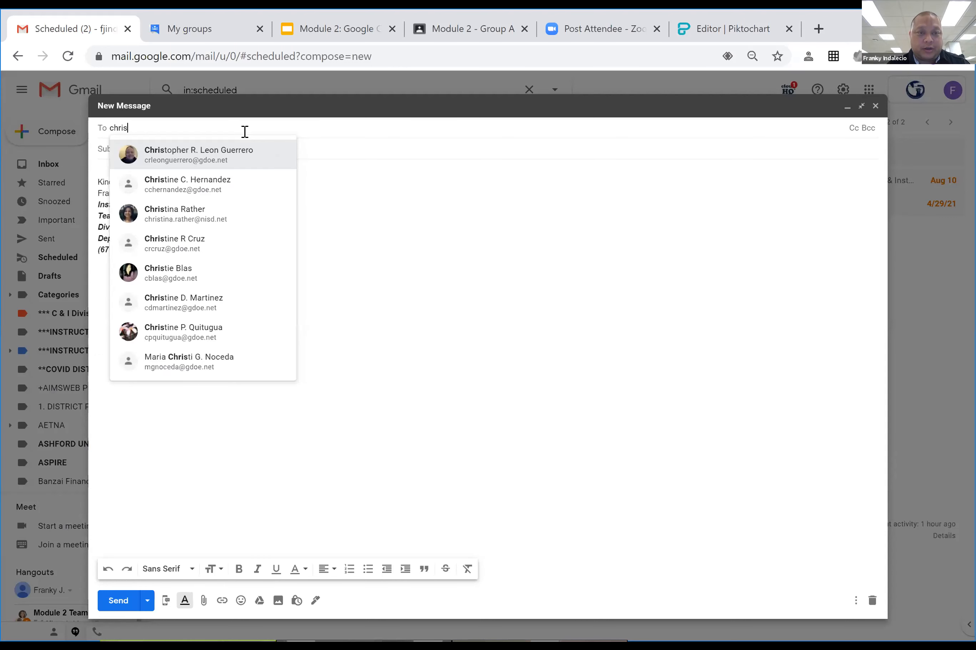
key(Return)
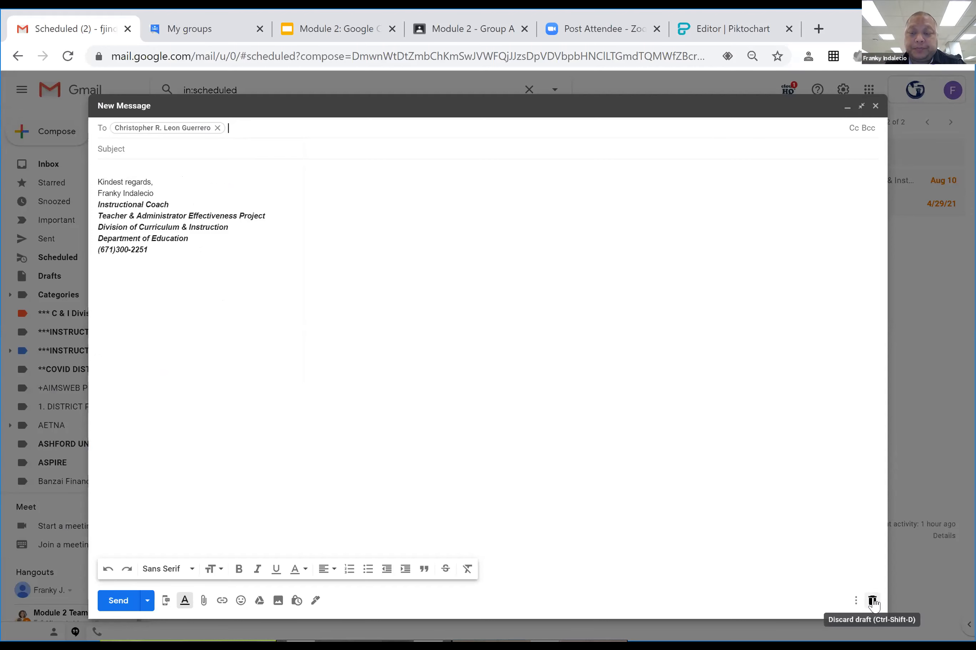
click(874, 106)
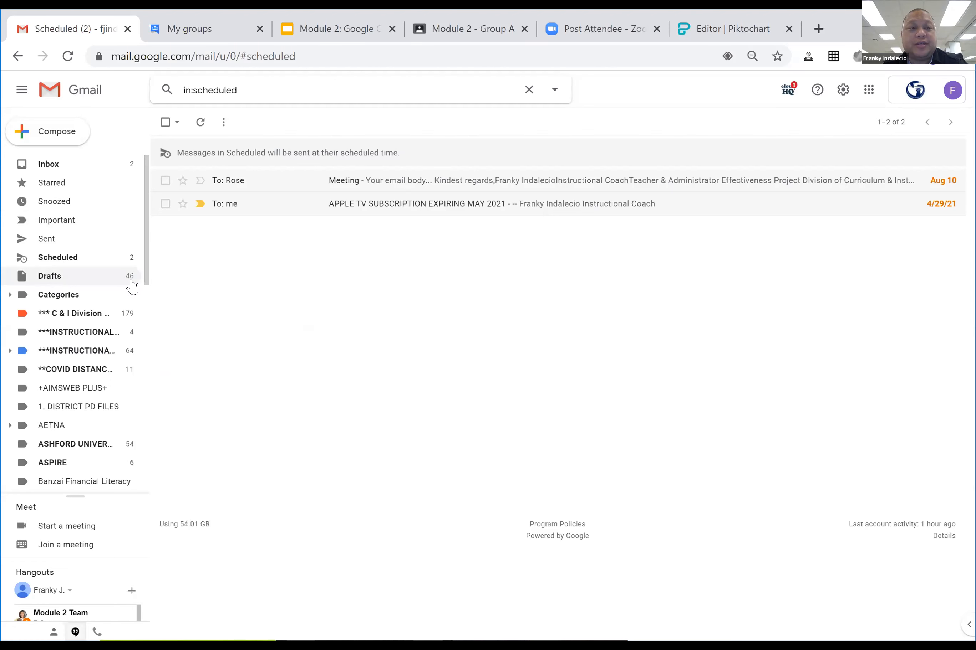
Open the newest no-subject draft in Drafts, close it, and return to the inbox.
click(54, 277)
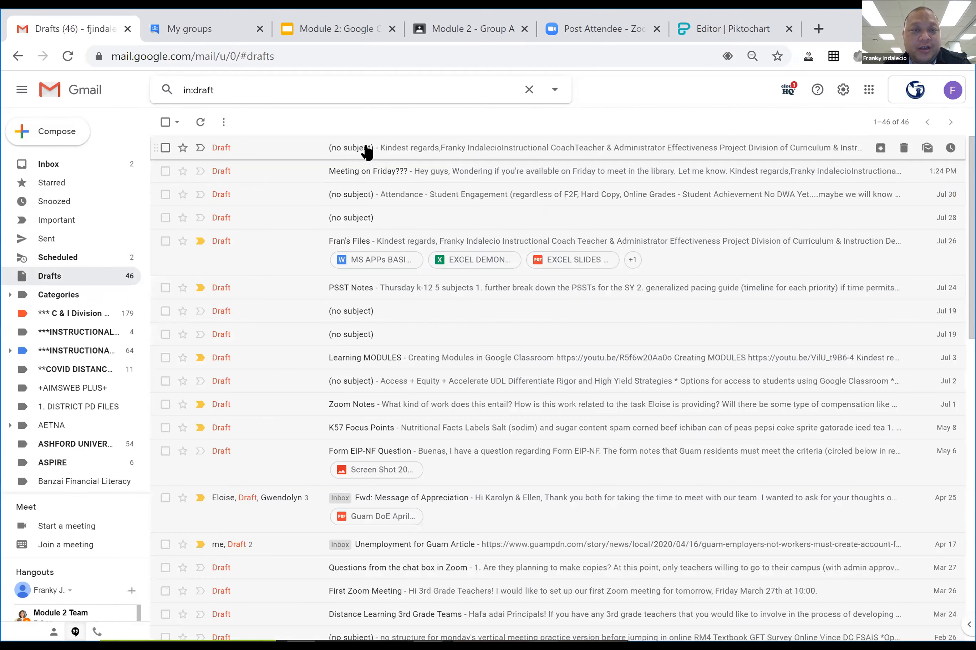
click(395, 147)
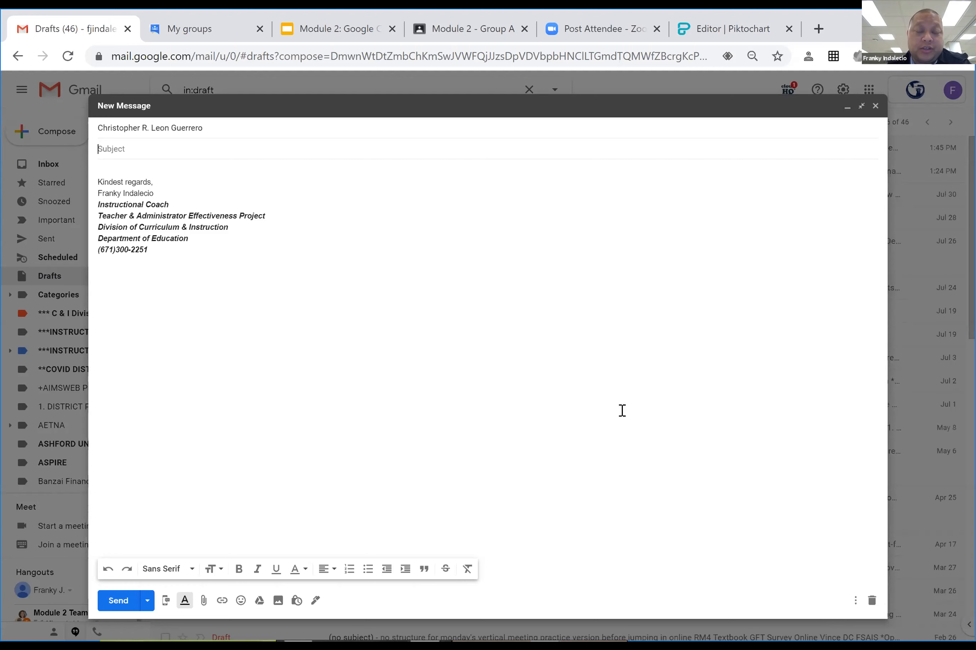
click(874, 107)
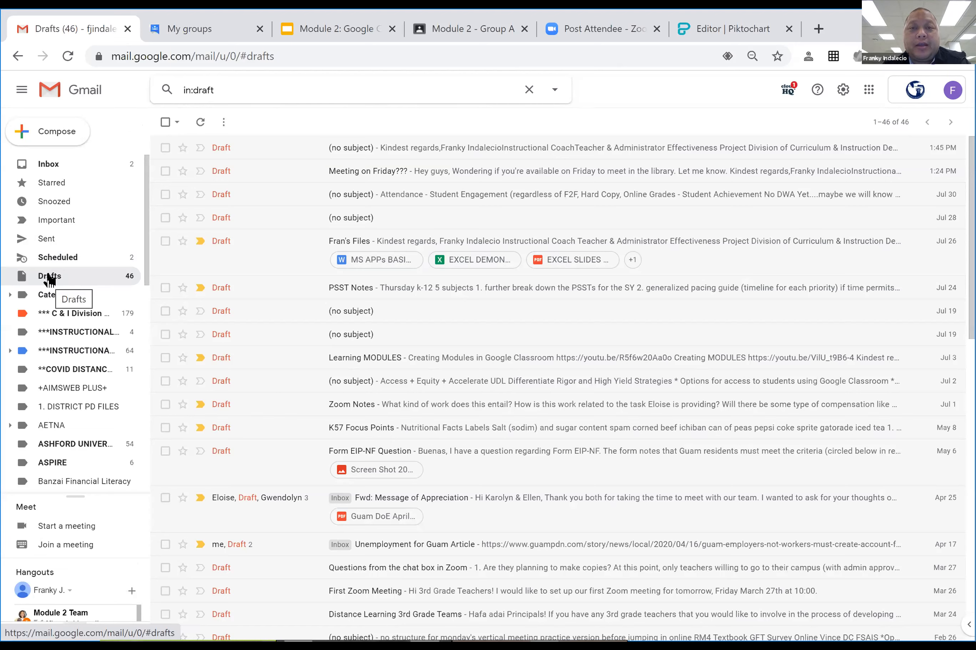
click(49, 165)
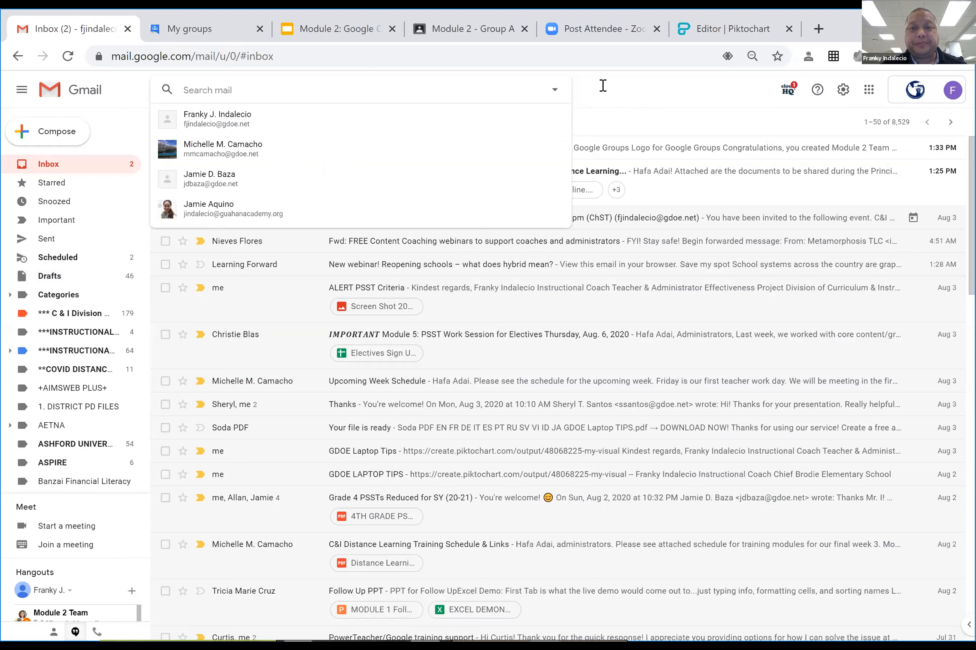
click(649, 92)
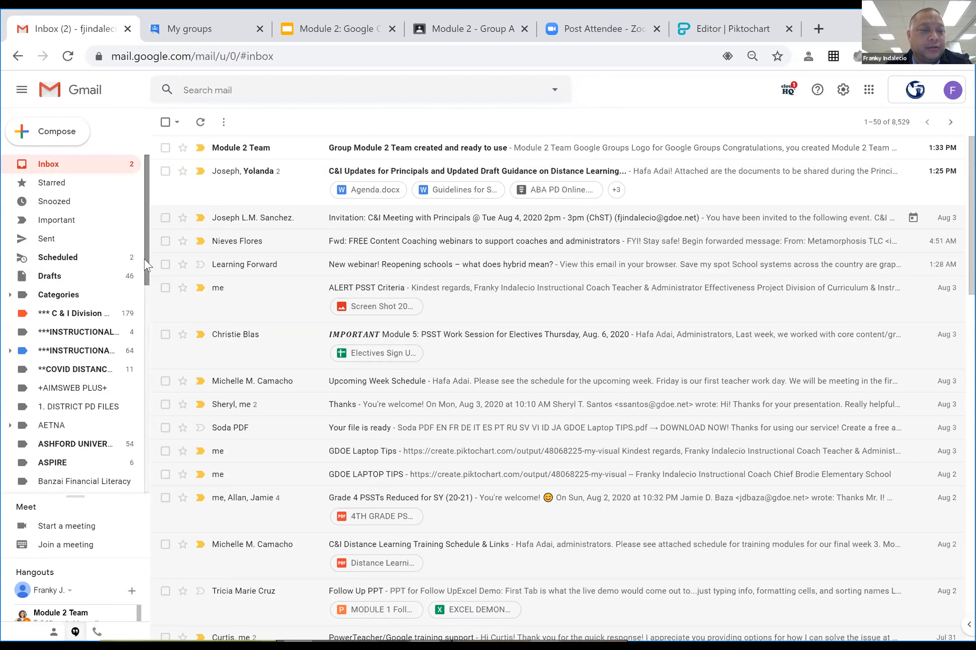
Expand the sidebar's More section to reveal all labels and choose Create new label.
scroll(146, 264, down, 2)
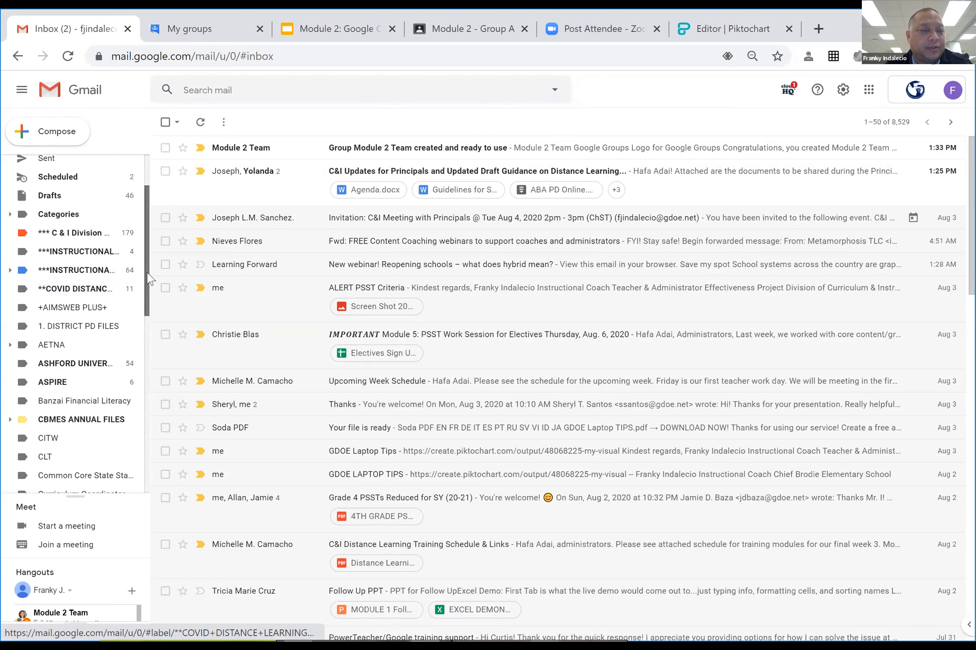
scroll(143, 287, down, 2)
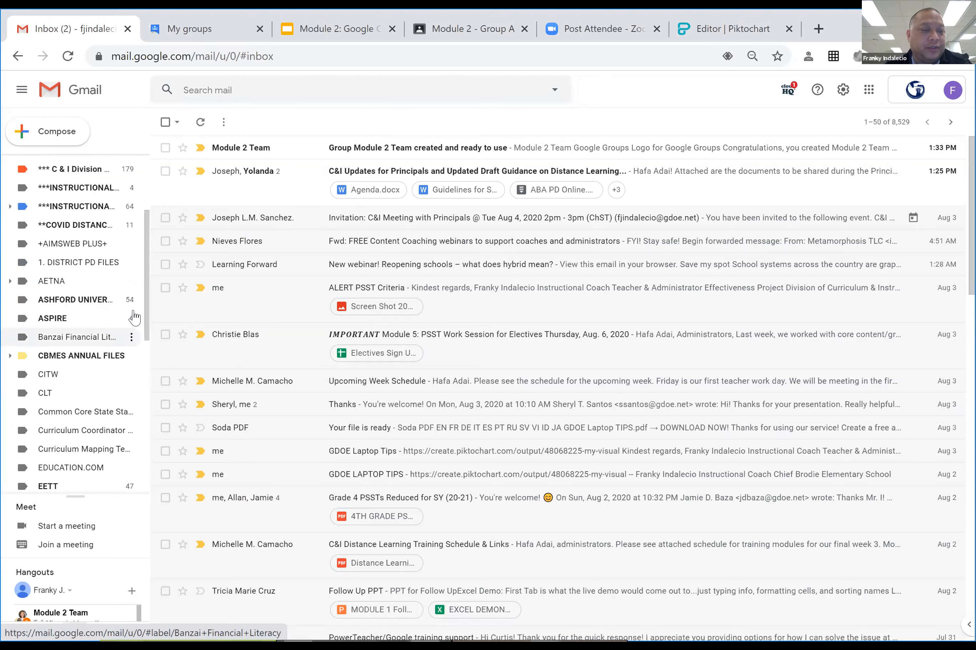
drag(146, 301, 144, 468)
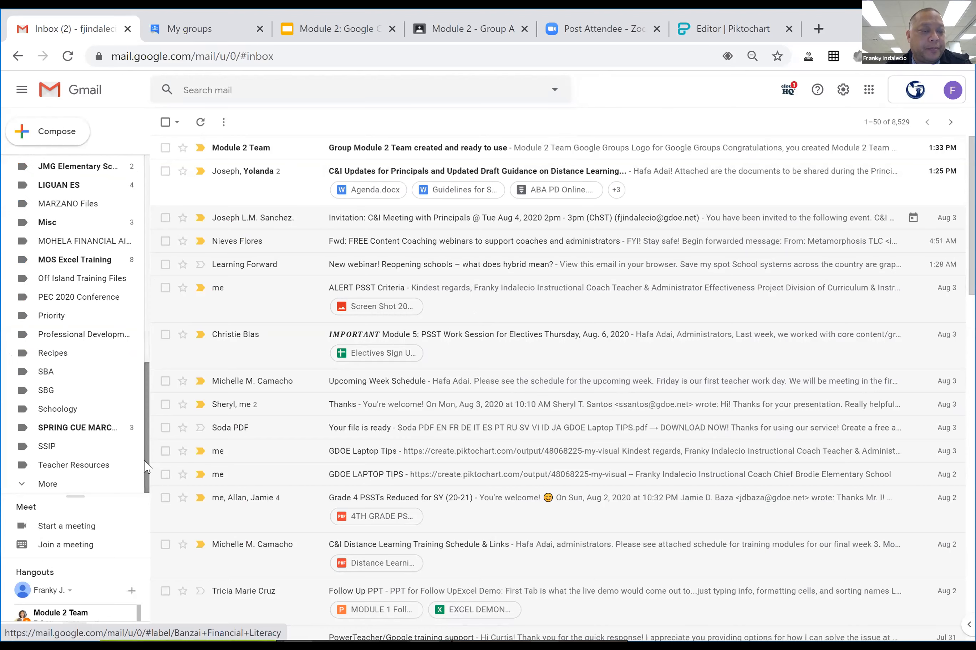
click(19, 487)
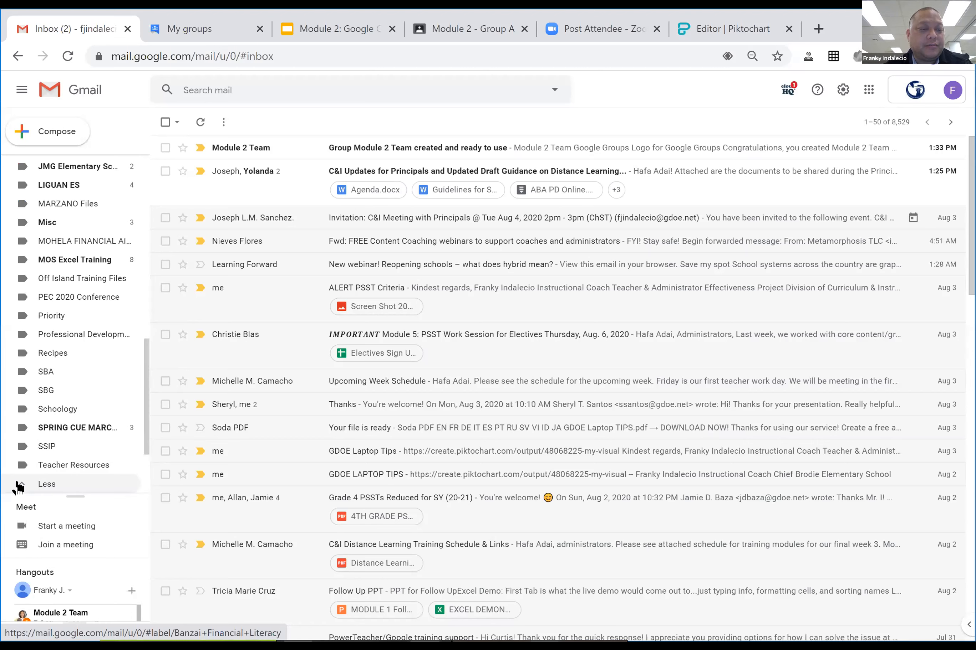
drag(148, 448, 143, 489)
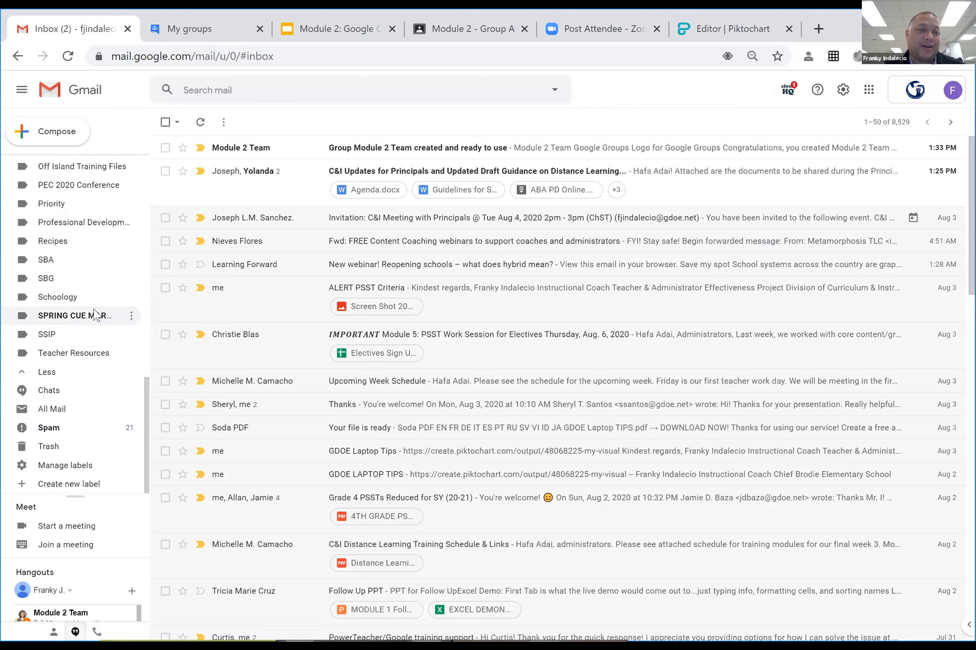
scroll(95, 315, up, 4)
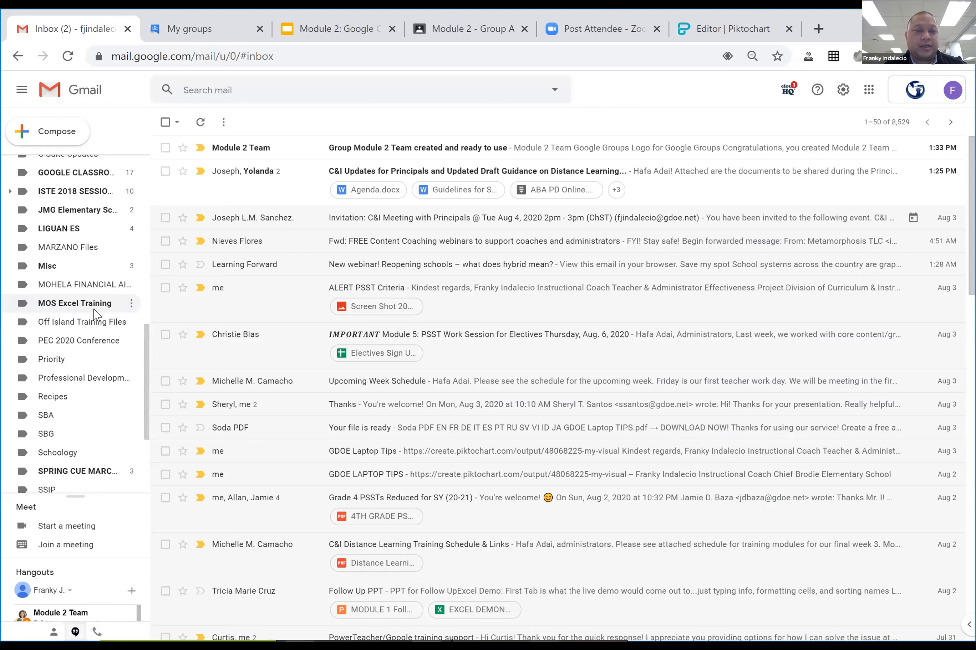
scroll(86, 401, down, 4)
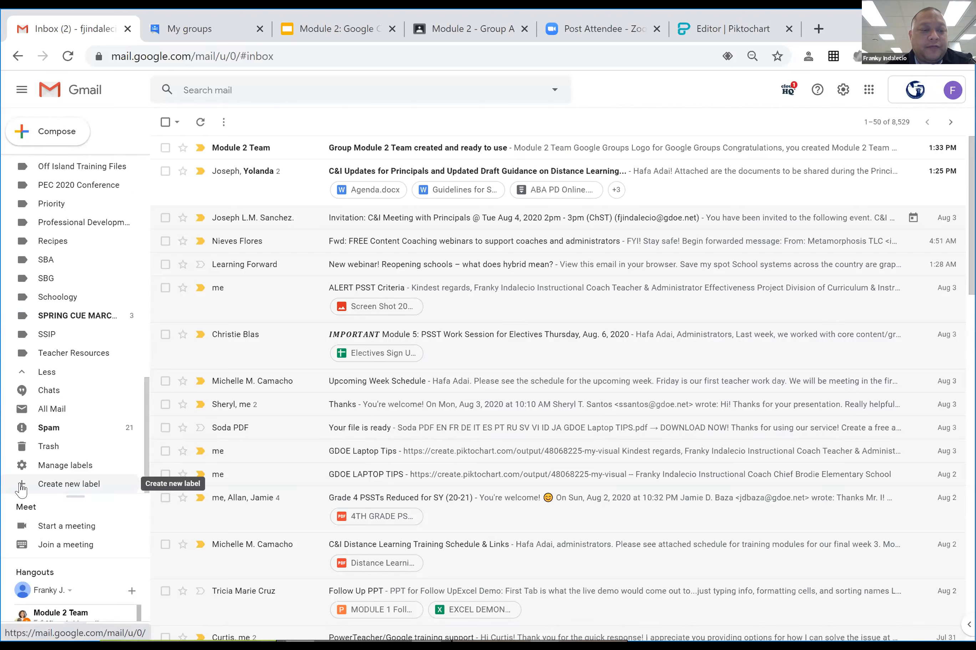
click(59, 486)
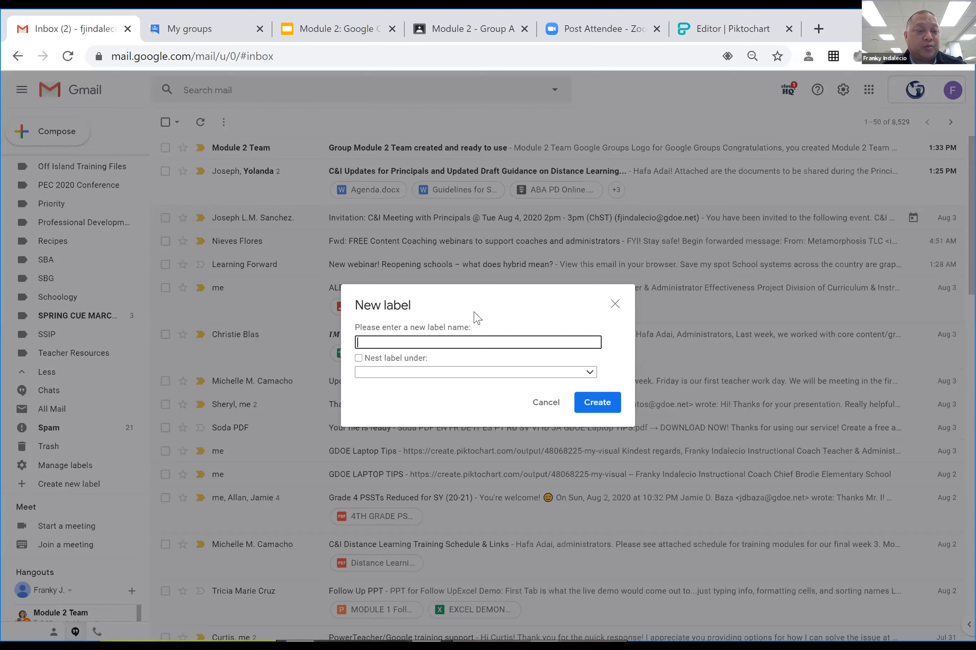
Cancel the New label dialog and scroll through the sidebar's alphabetical label list.
click(552, 406)
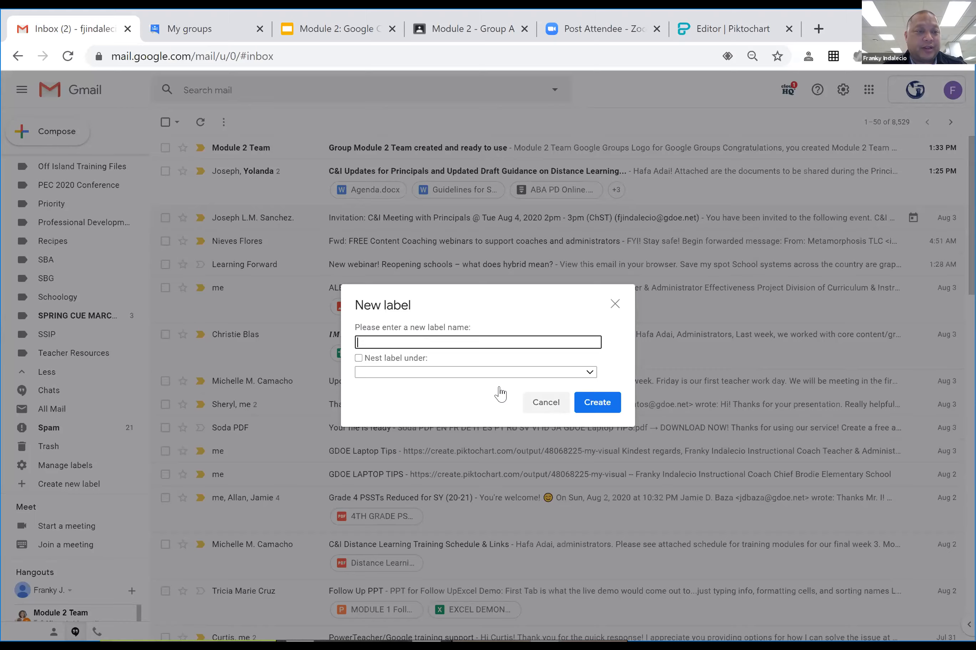
scroll(75, 302, up, 10)
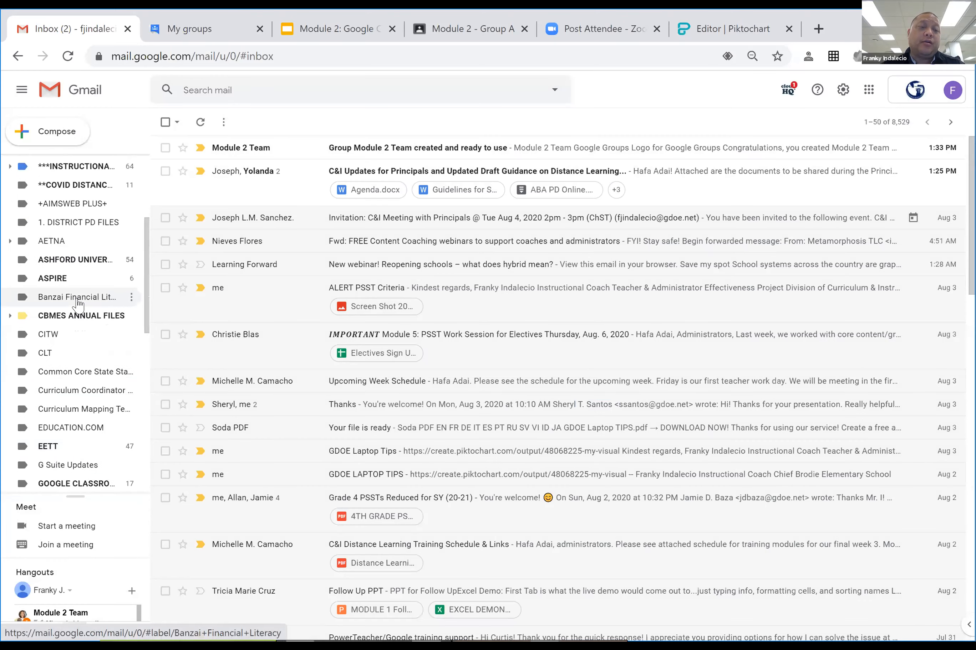
scroll(75, 303, up, 3)
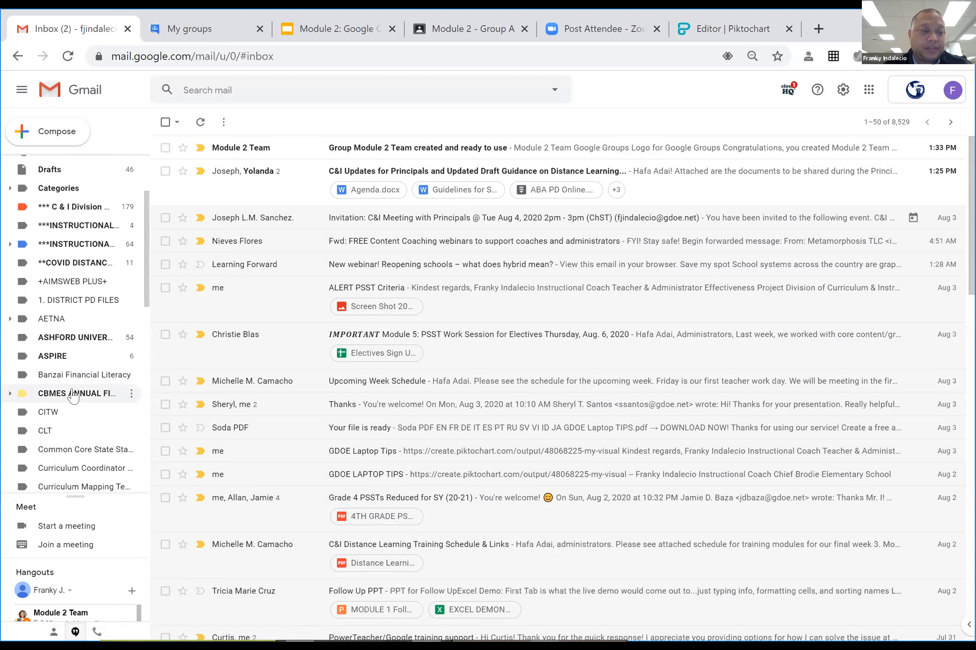
scroll(76, 403, down, 10)
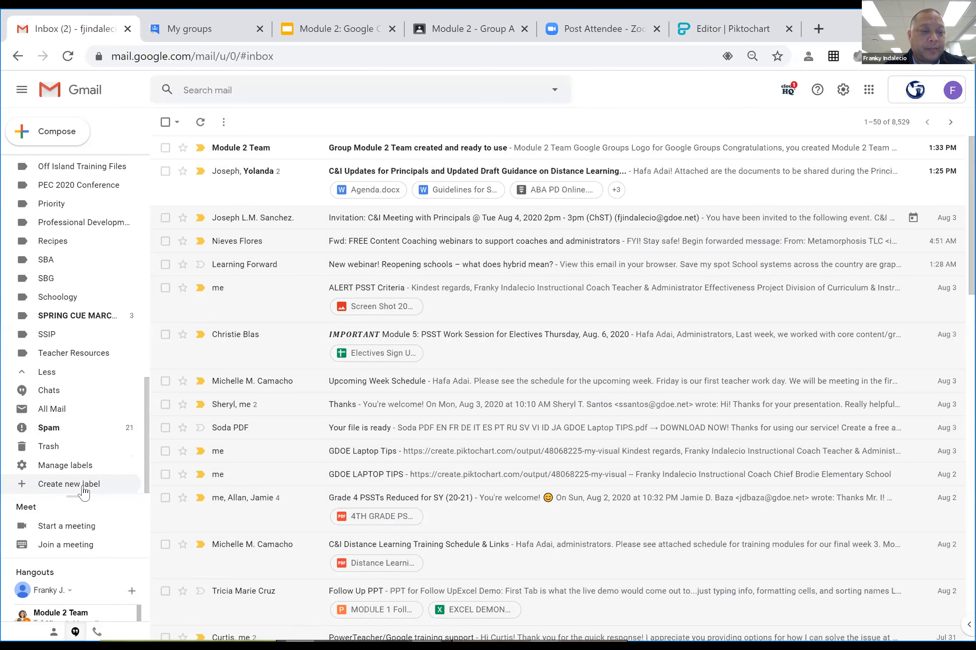
Create a label named 'Test Label' and open its still-empty conversation list.
click(85, 484)
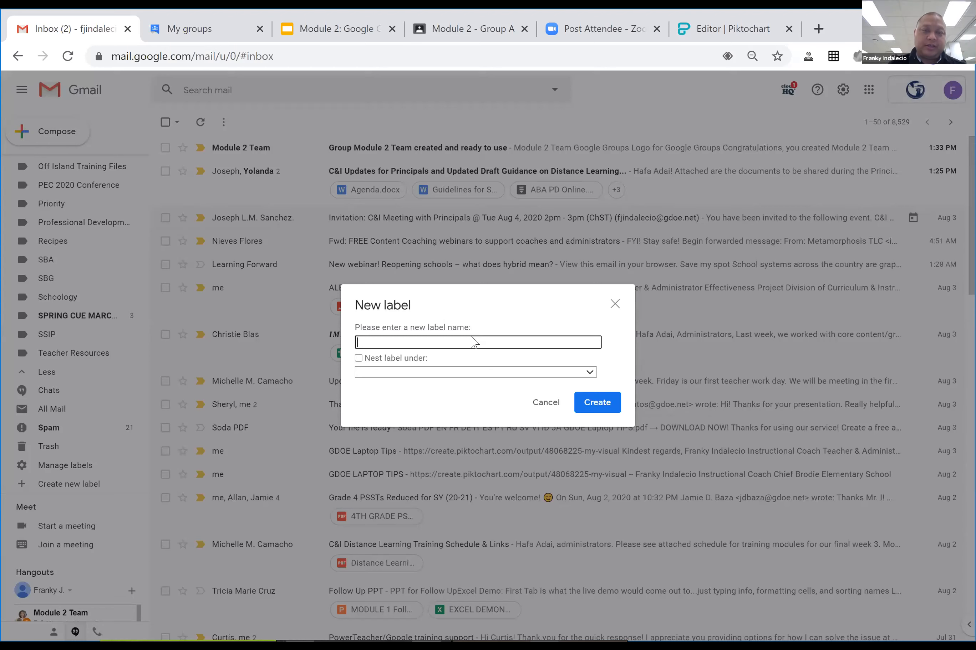
text(Test Label)
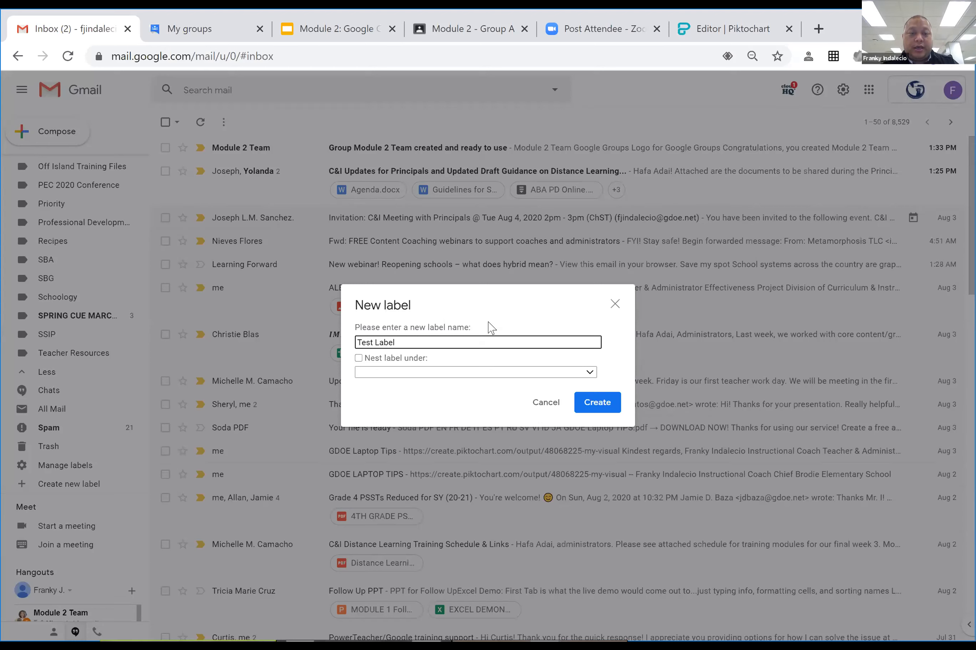
click(597, 403)
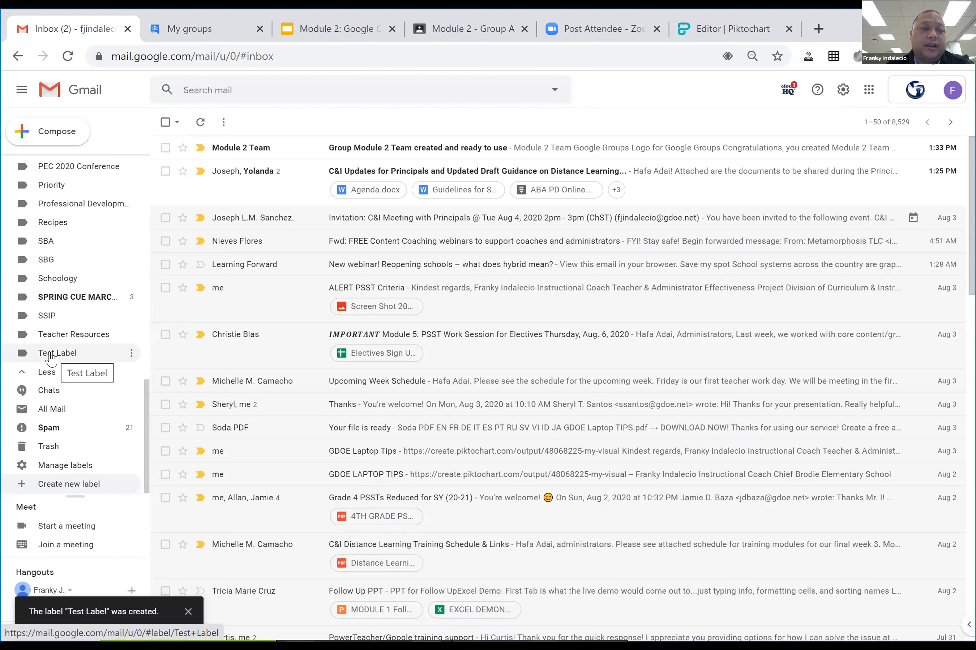
click(51, 360)
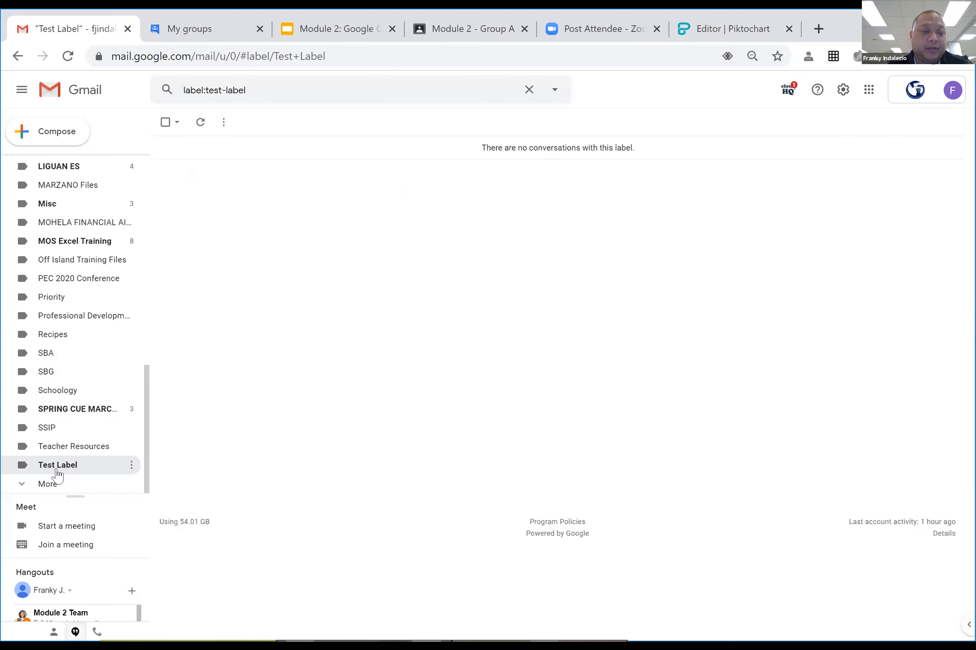
scroll(54, 348, up, 2)
scroll(57, 342, up, 10)
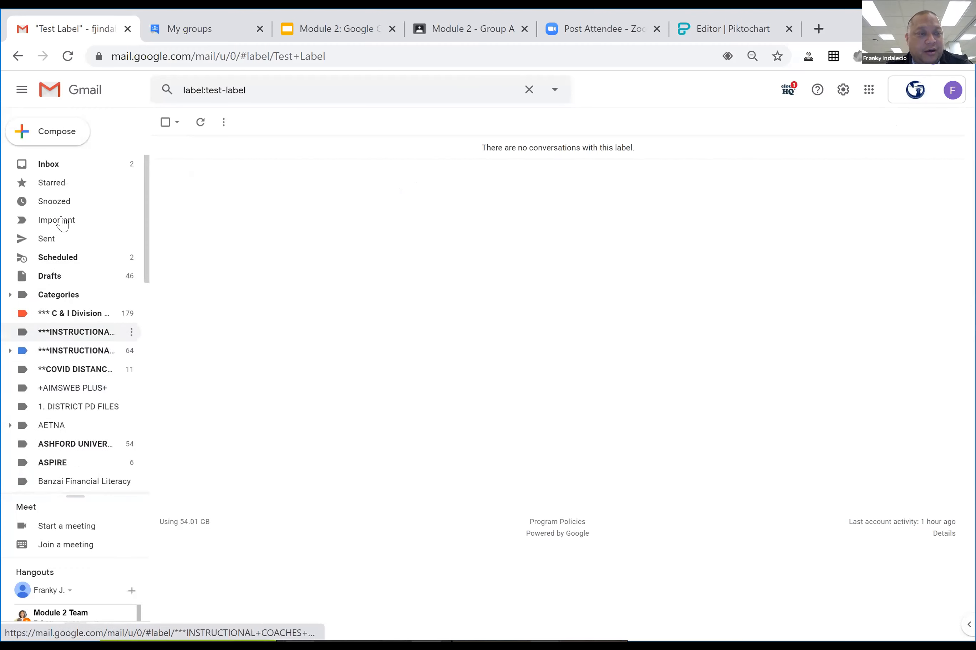
Go back to the inbox and expand the full label list so Test Label shows.
click(47, 170)
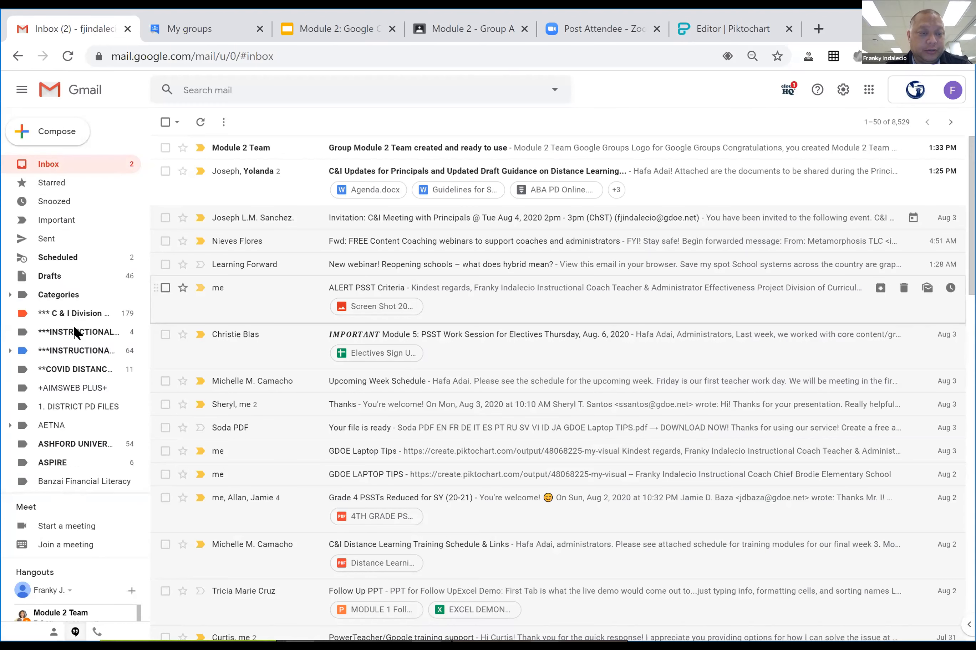
scroll(111, 416, down, 10)
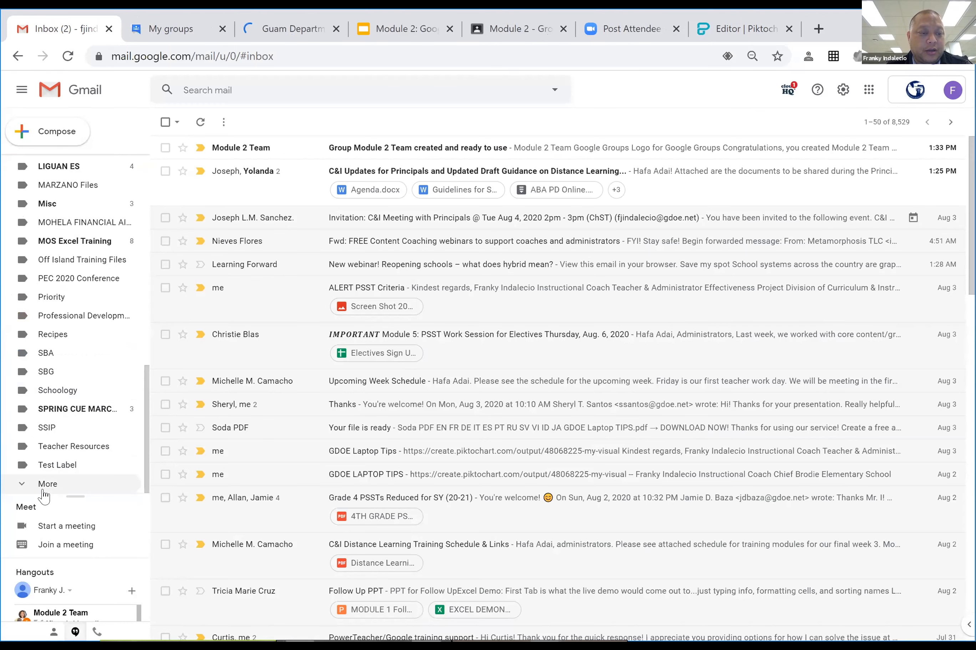
click(48, 486)
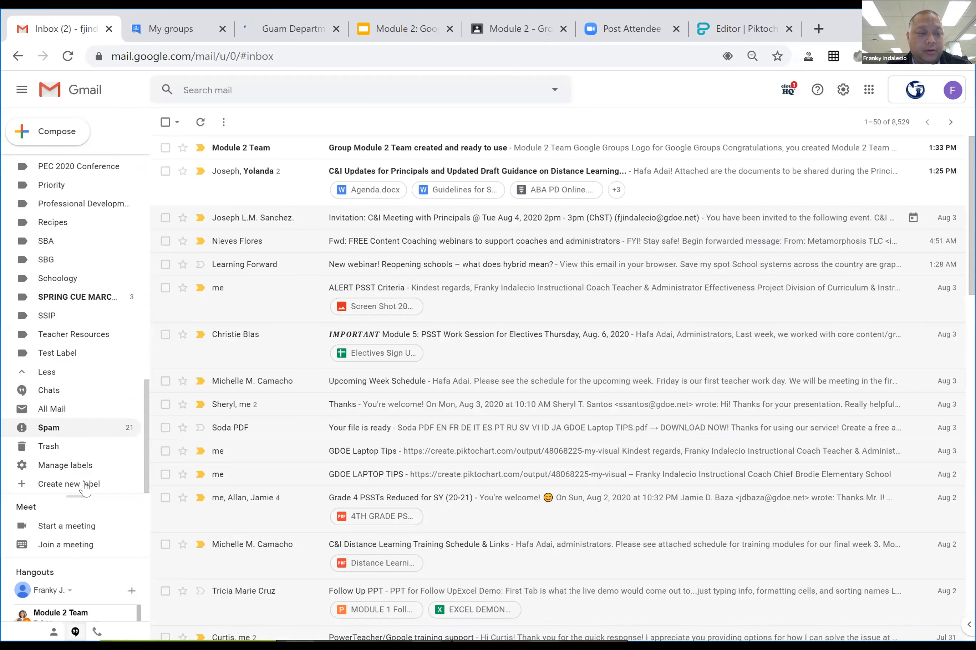
Start a new label named 'Sample A Folder' and turn on nesting.
click(54, 486)
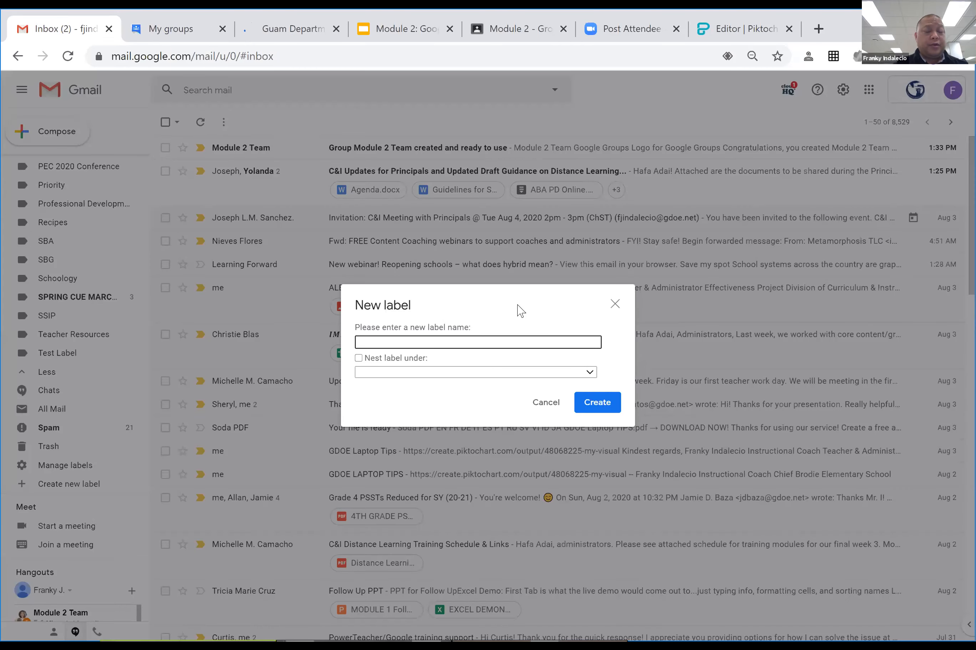
text(Sample A Folder)
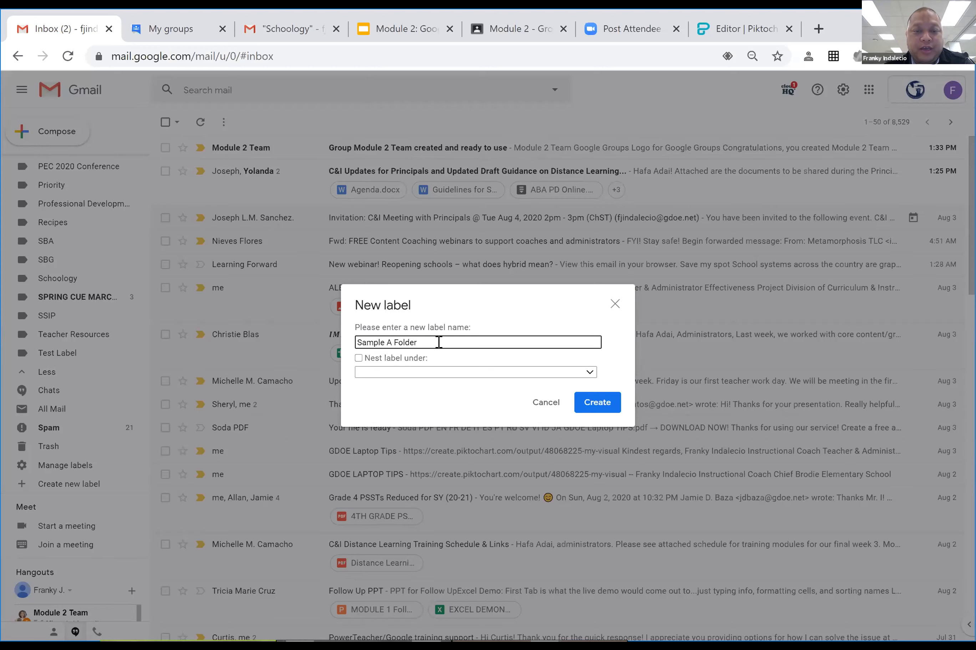
click(358, 359)
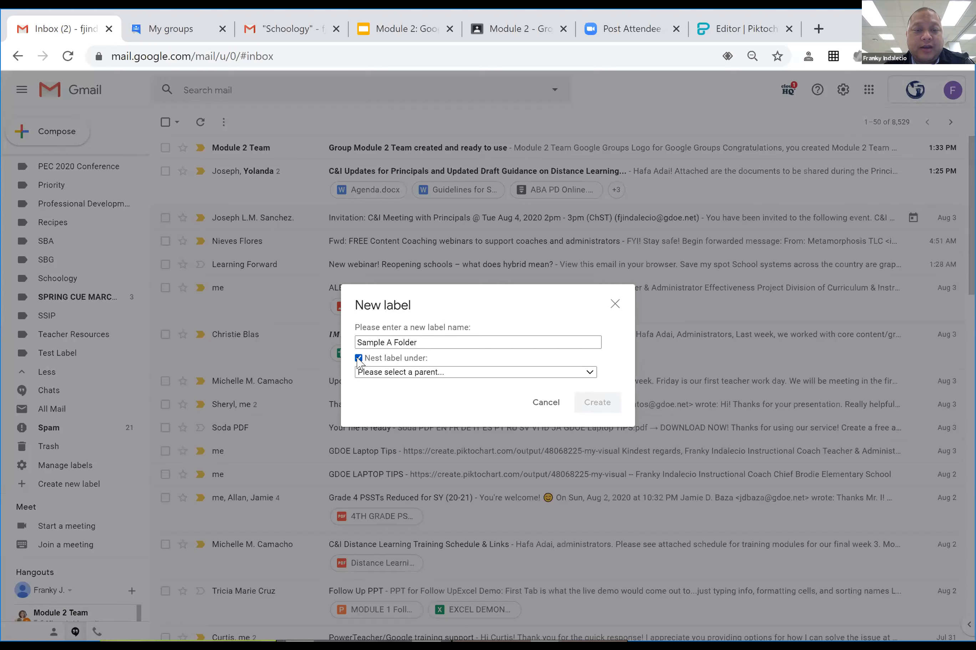
Choose Test Label as the parent and create the Sample A Folder label.
click(497, 377)
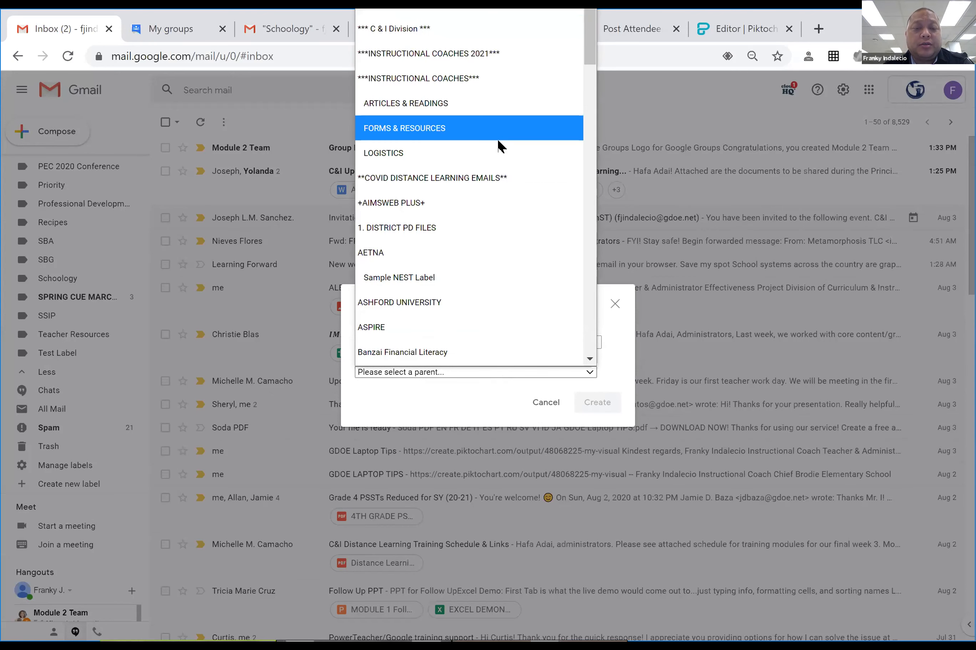
scroll(499, 143, down, 4)
scroll(499, 144, down, 4)
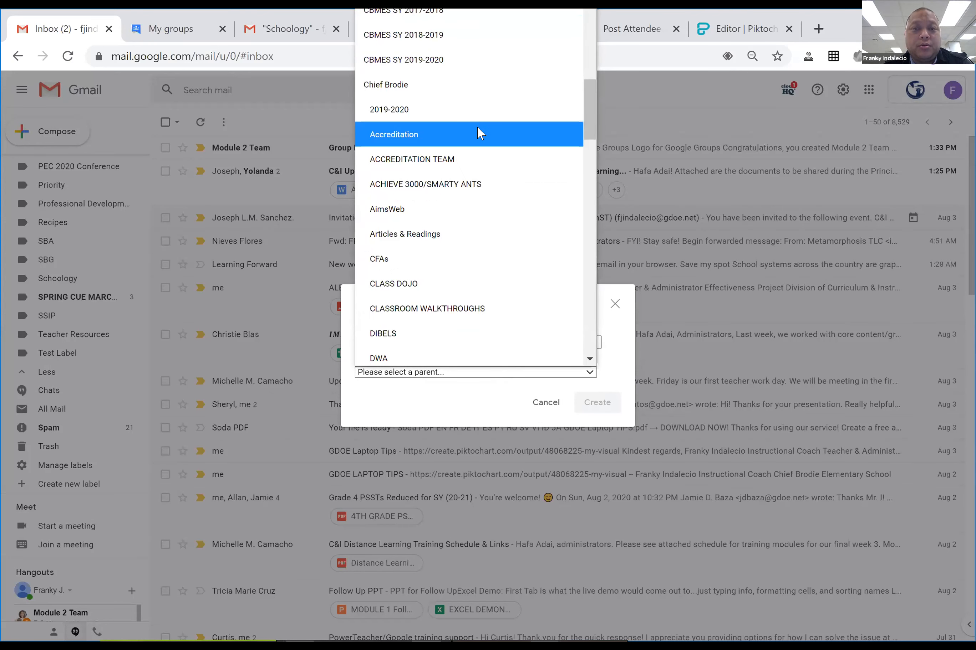
scroll(479, 131, down, 4)
scroll(479, 133, down, 3)
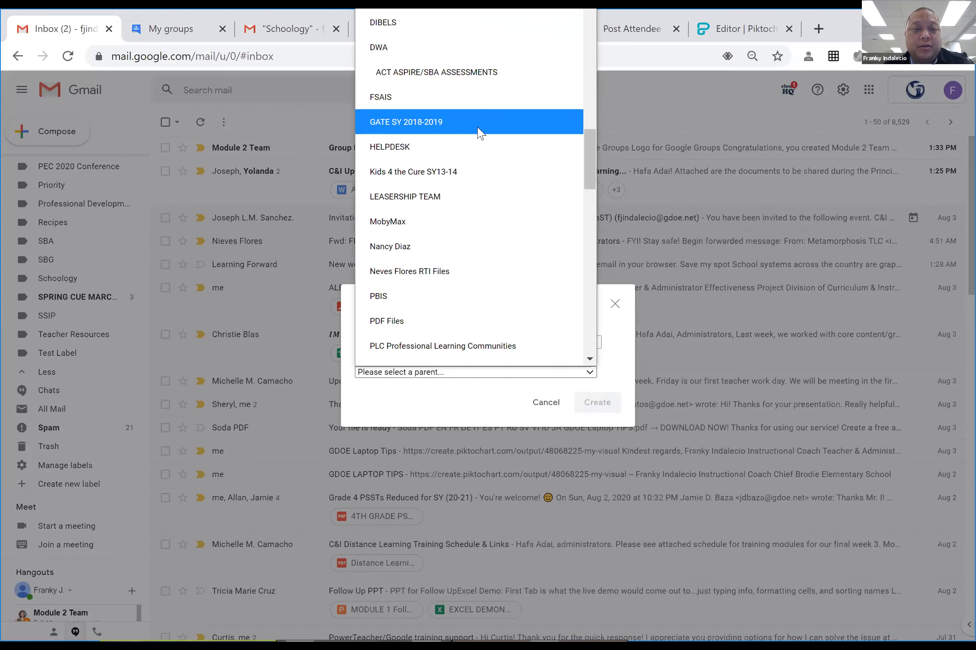
scroll(478, 132, down, 3)
scroll(479, 143, down, 3)
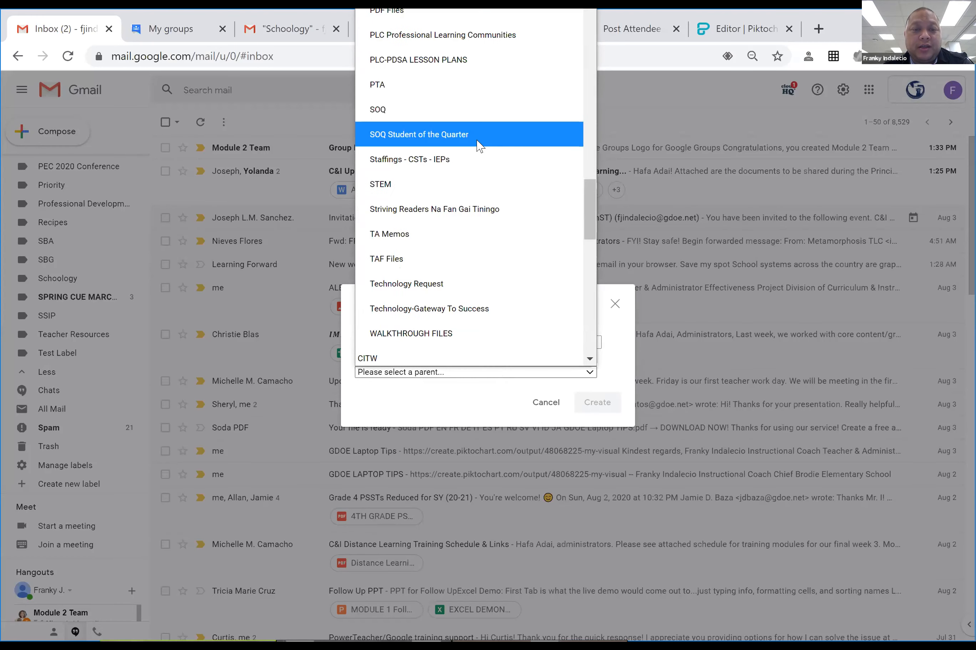
scroll(479, 142, down, 3)
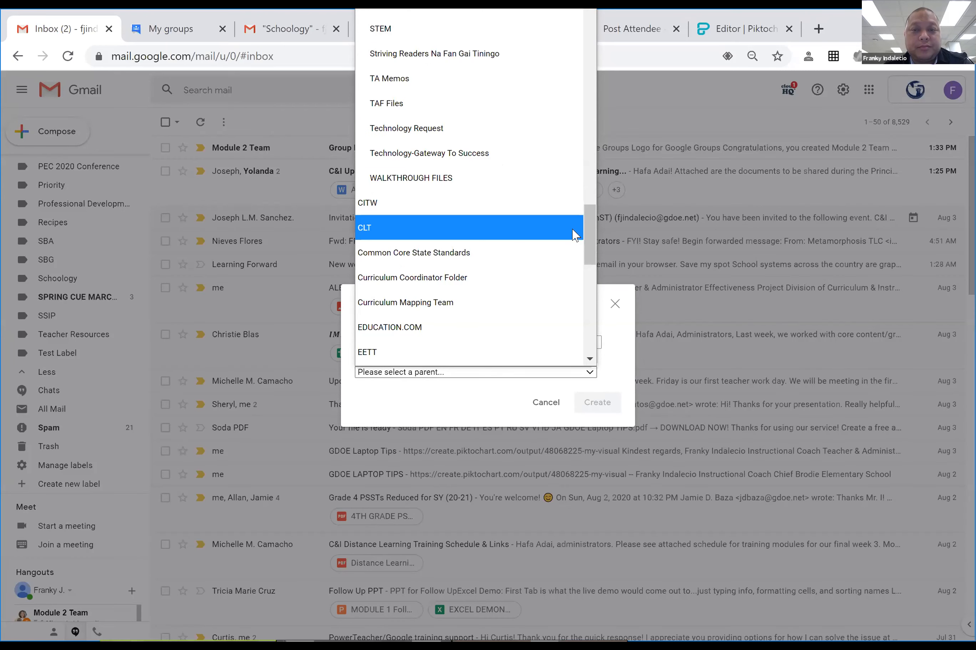
drag(592, 235, 592, 335)
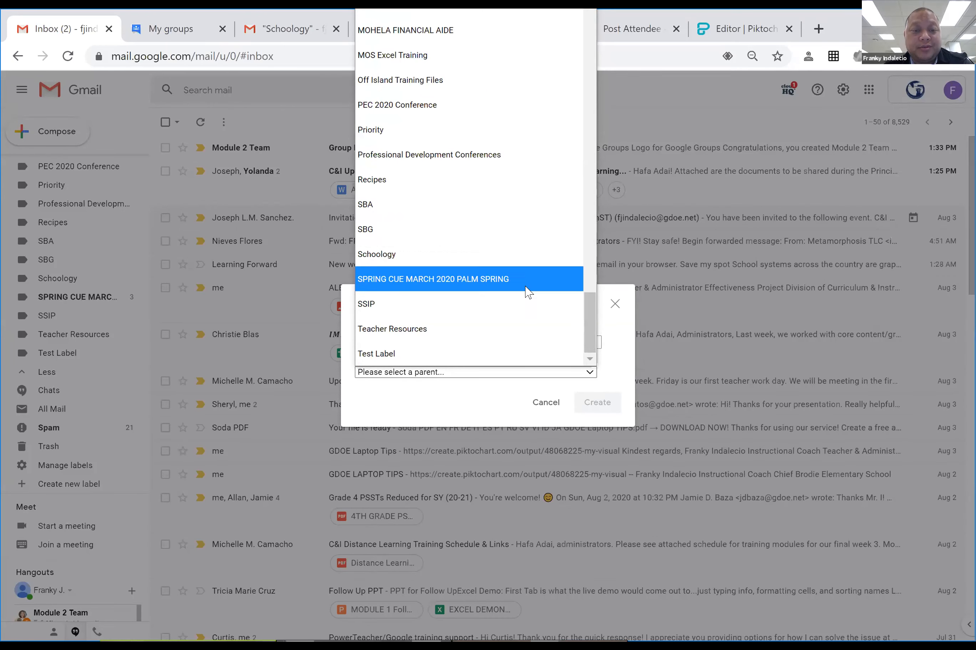
click(390, 354)
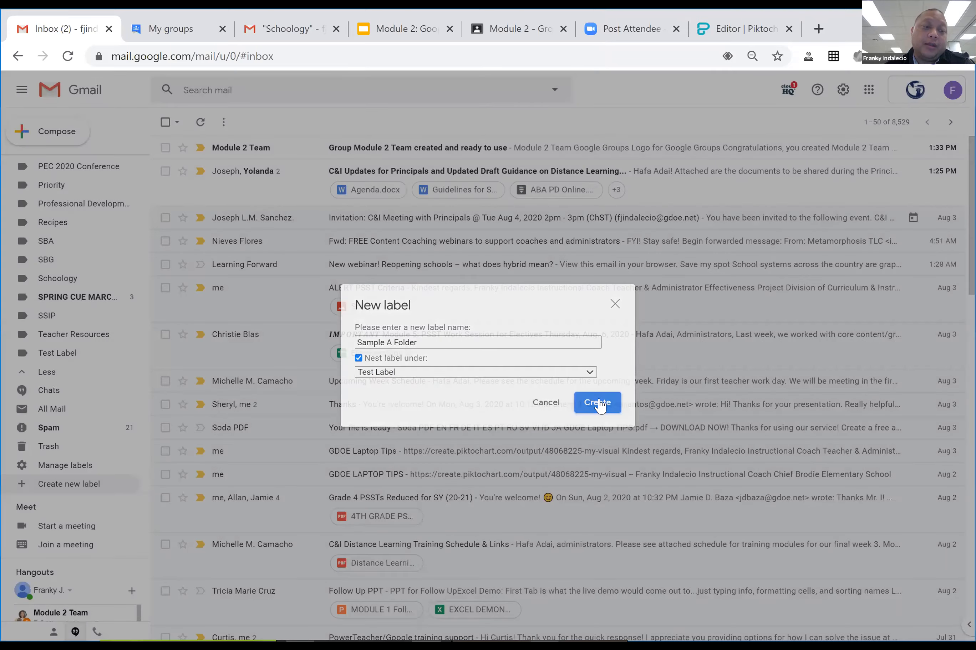
click(598, 403)
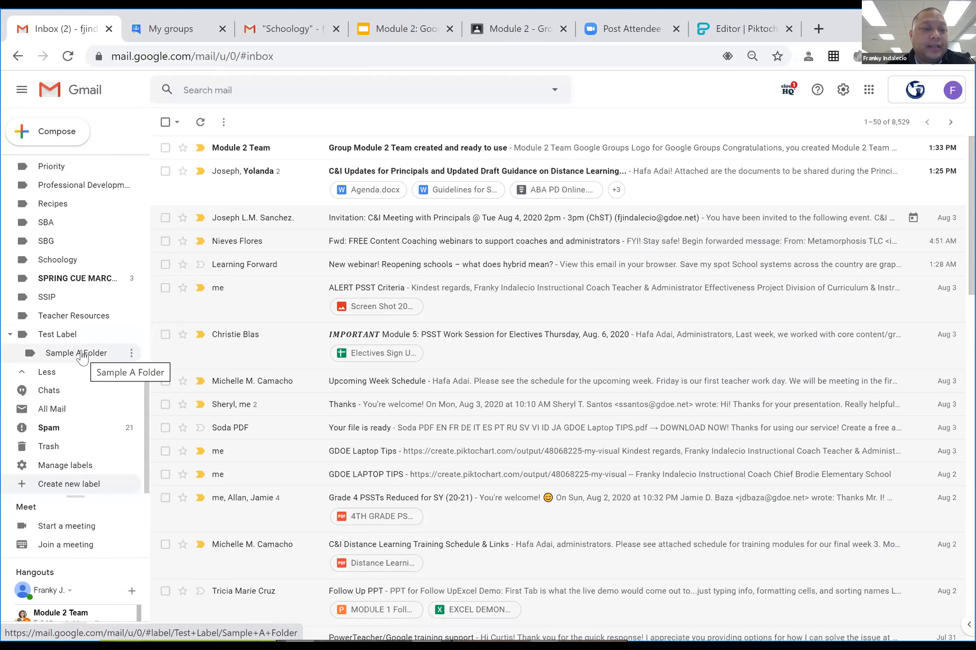
Collapse Test Label so its nested Sample A Folder is hidden.
click(10, 334)
scroll(57, 357, up, 5)
scroll(51, 354, down, 5)
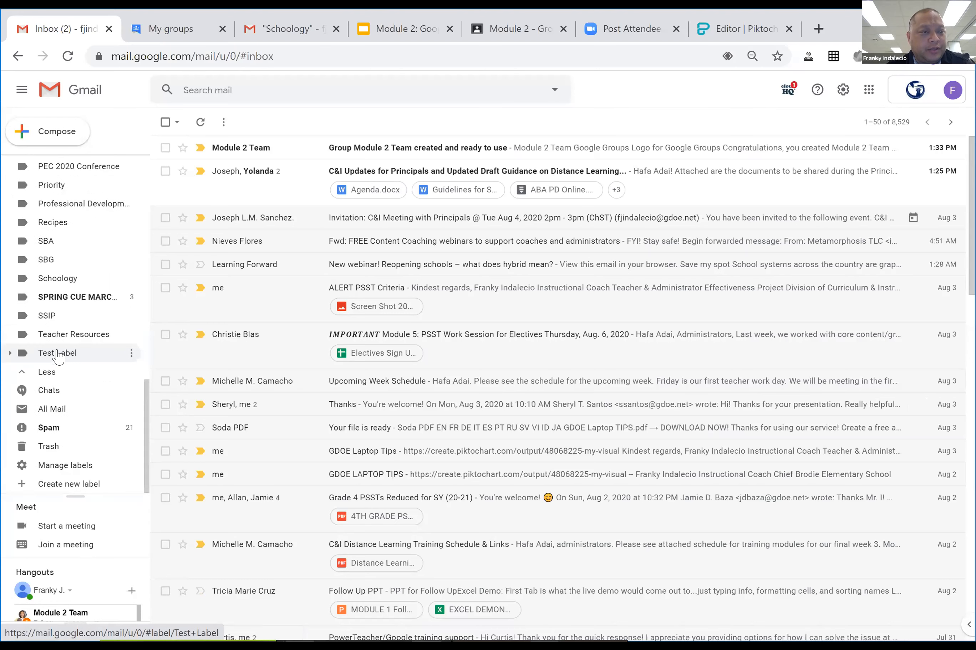
scroll(63, 361, up, 2)
scroll(92, 377, down, 2)
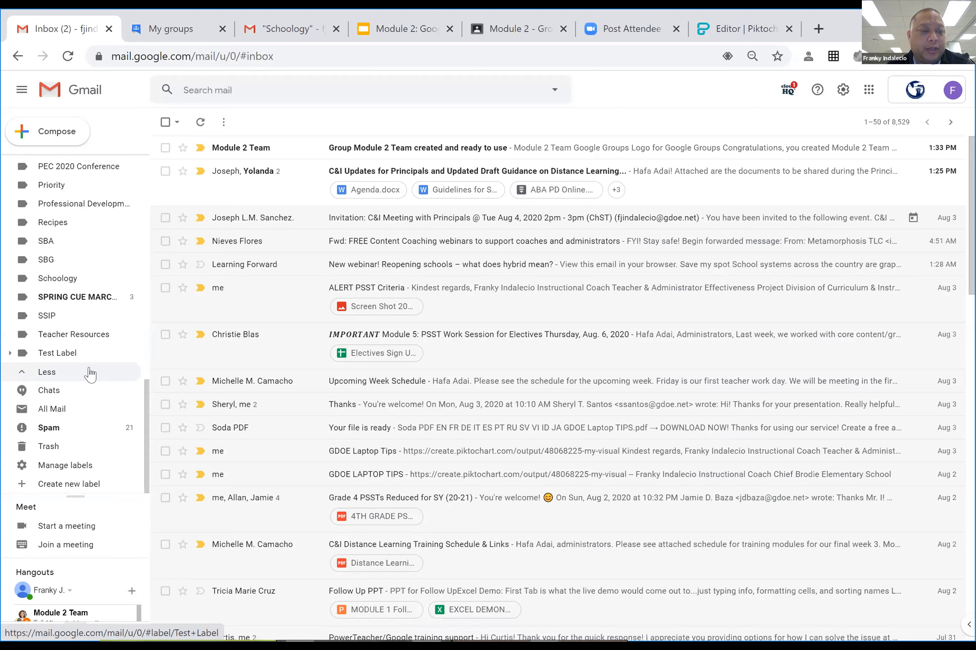
scroll(90, 377, up, 3)
scroll(88, 377, up, 8)
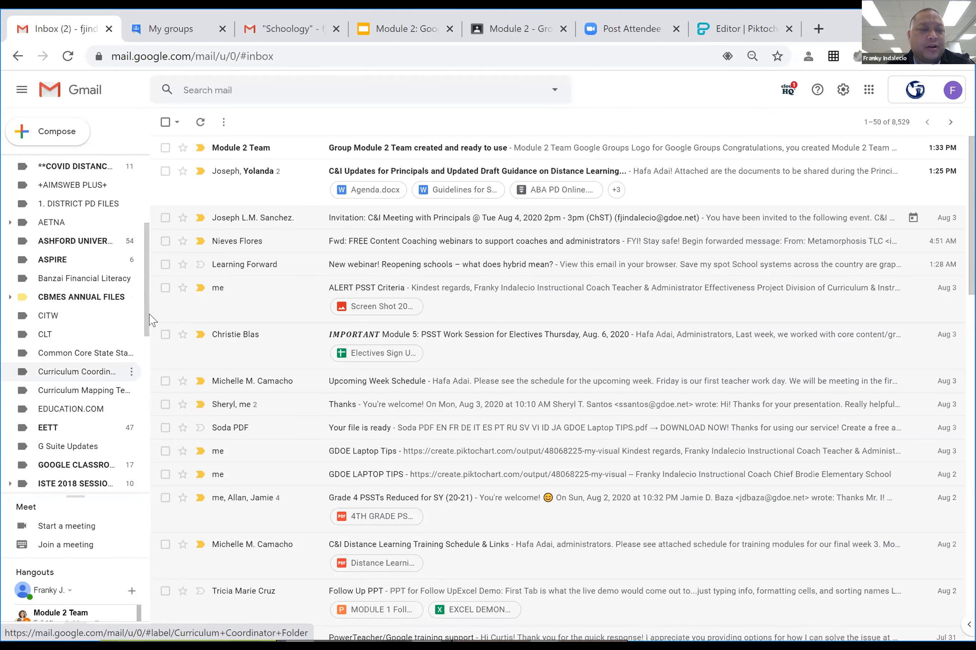
drag(147, 329, 146, 338)
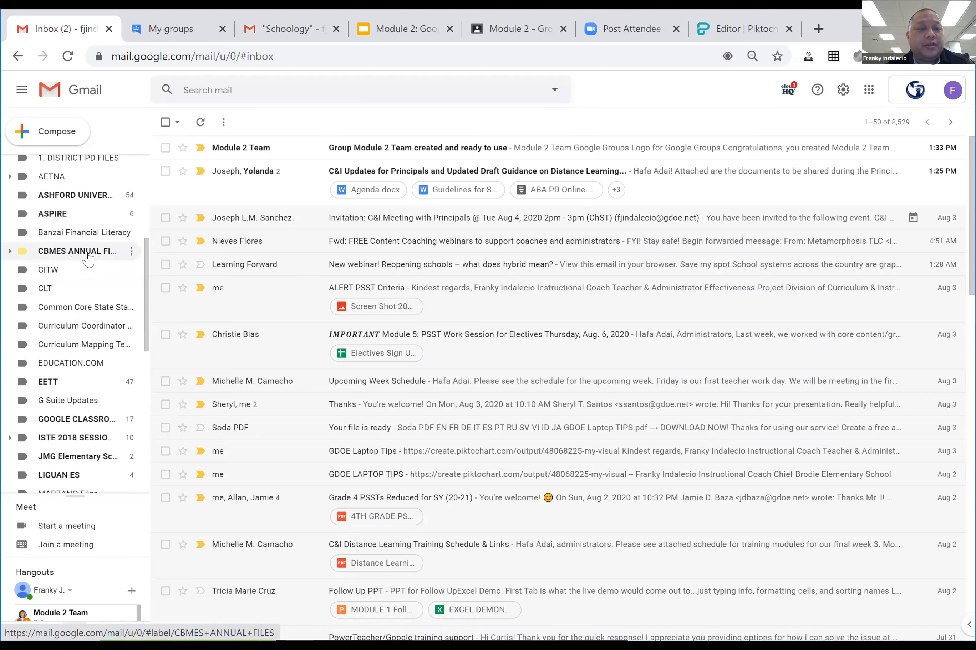
Expand and collapse CBMES ANNUAL FILES, then scroll the sidebar back to Test Label.
click(10, 255)
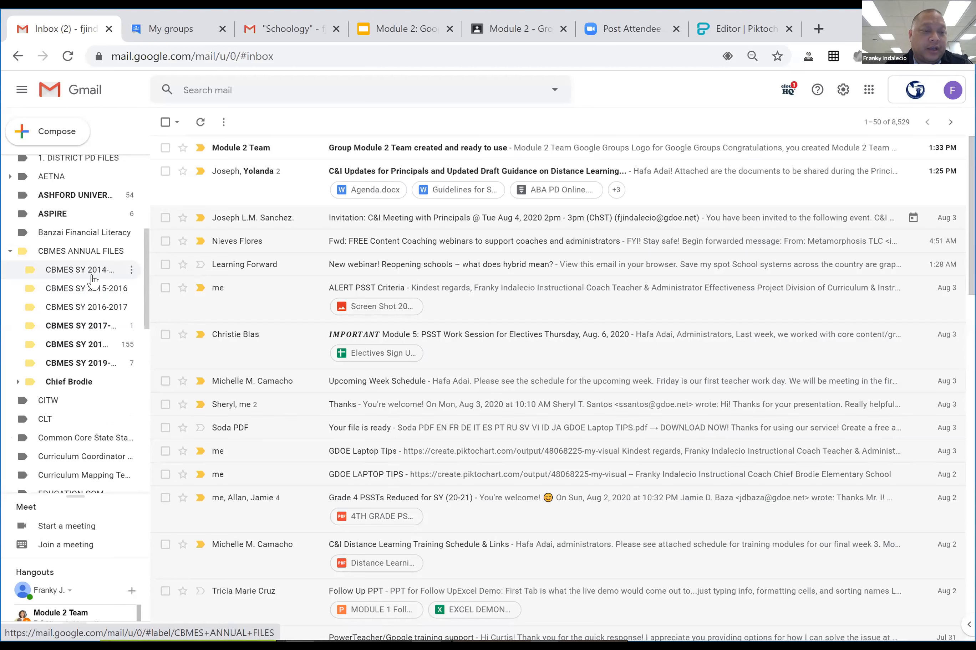
click(10, 253)
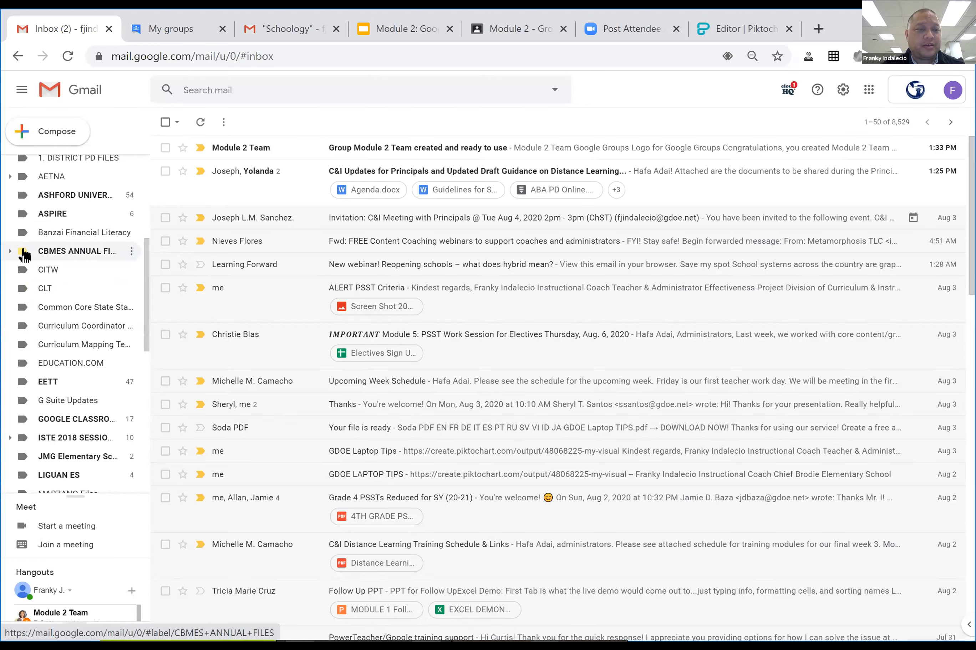
scroll(24, 254, up, 4)
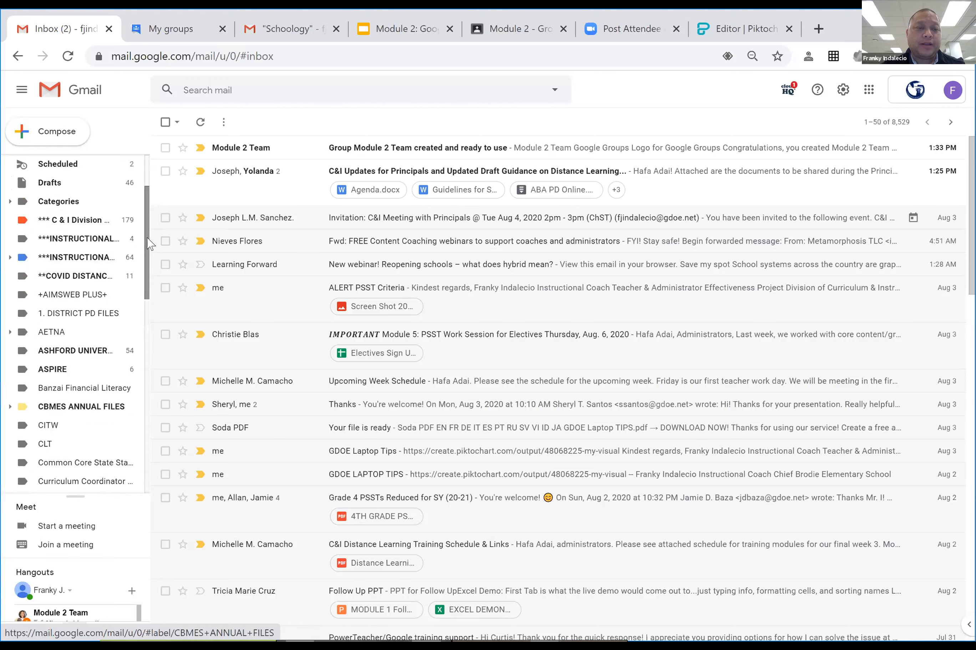
drag(147, 240, 154, 433)
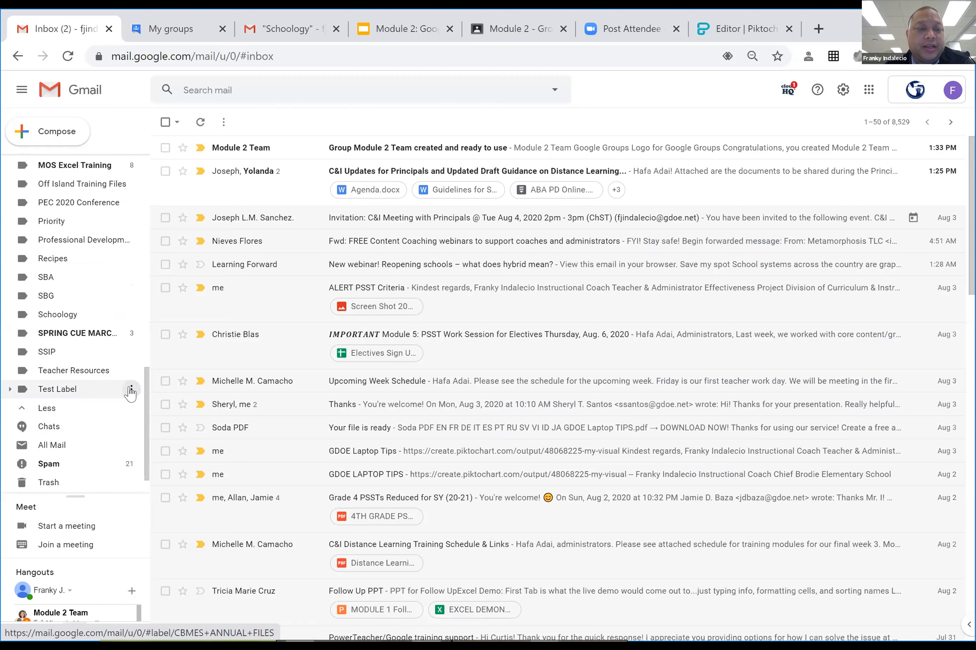
Pick dark green as Test Label's colour from its label menu.
click(132, 391)
mouse_move(169, 414)
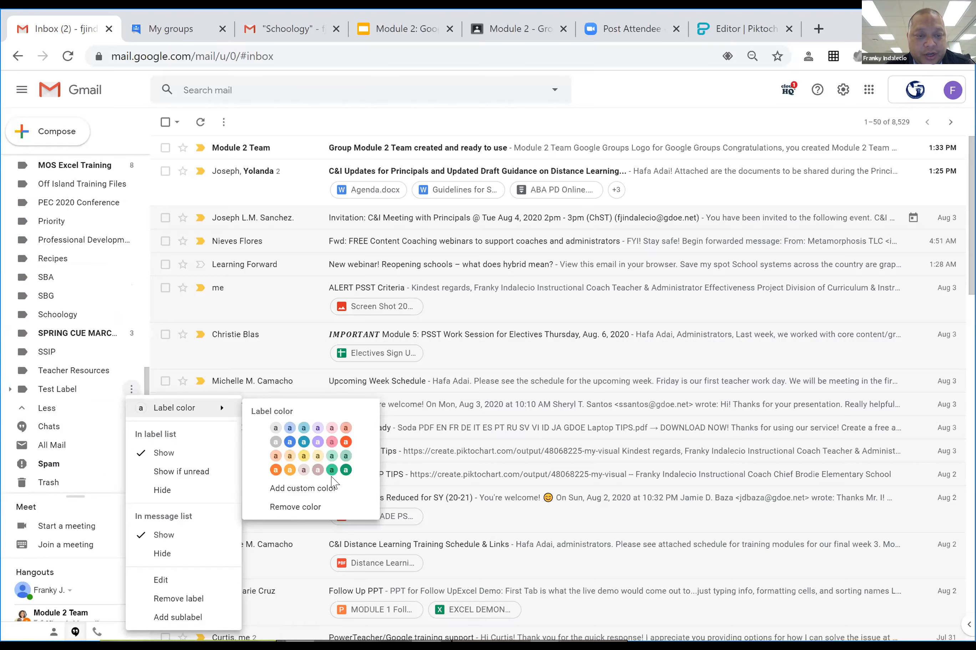
click(345, 470)
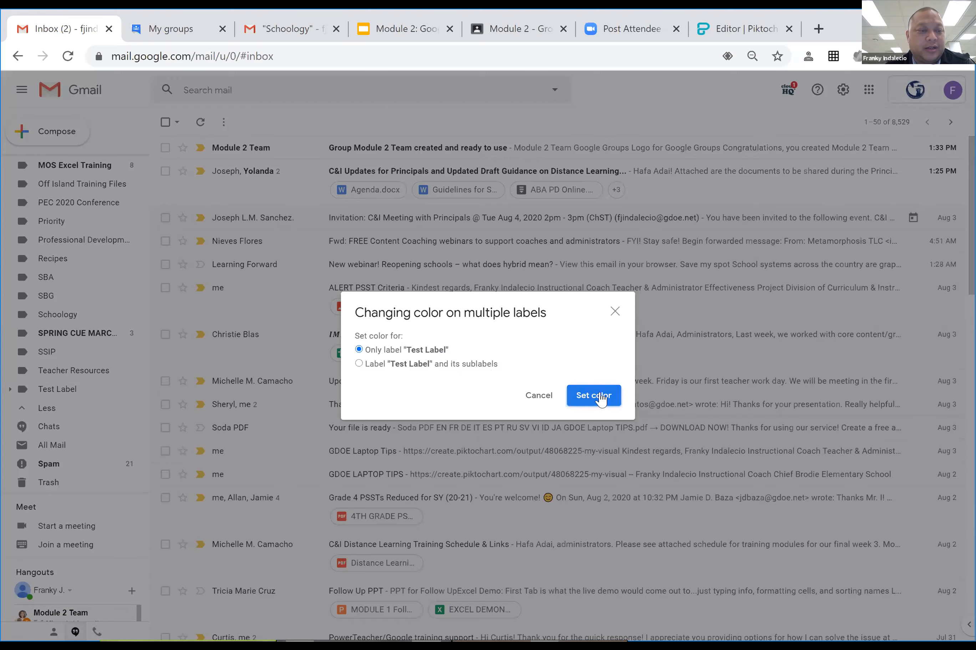
Apply dark green to Test Label only, then expand and collapse it to check Sample A Folder.
click(579, 398)
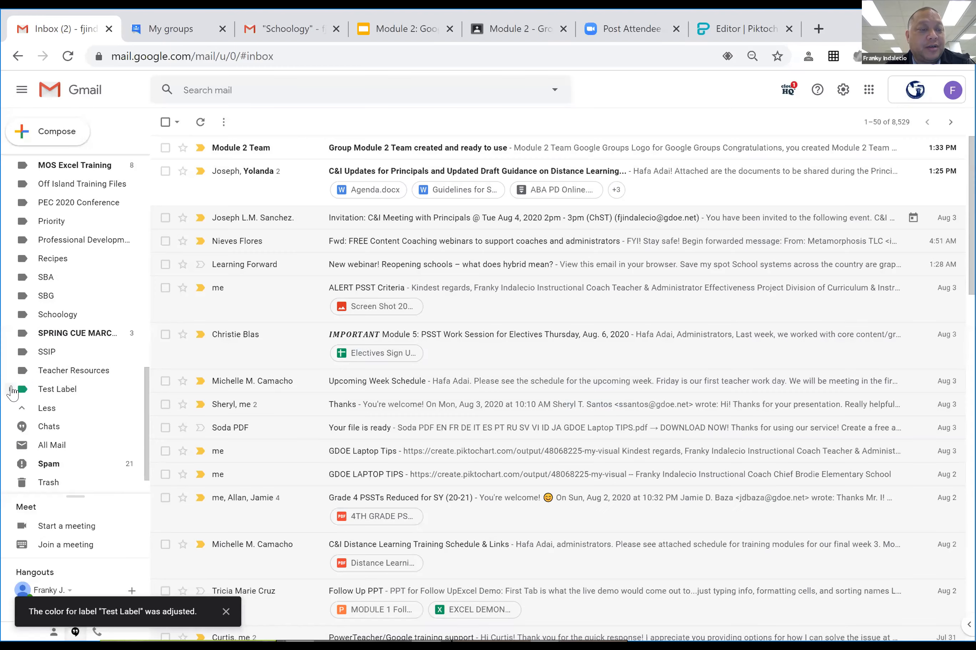
click(11, 390)
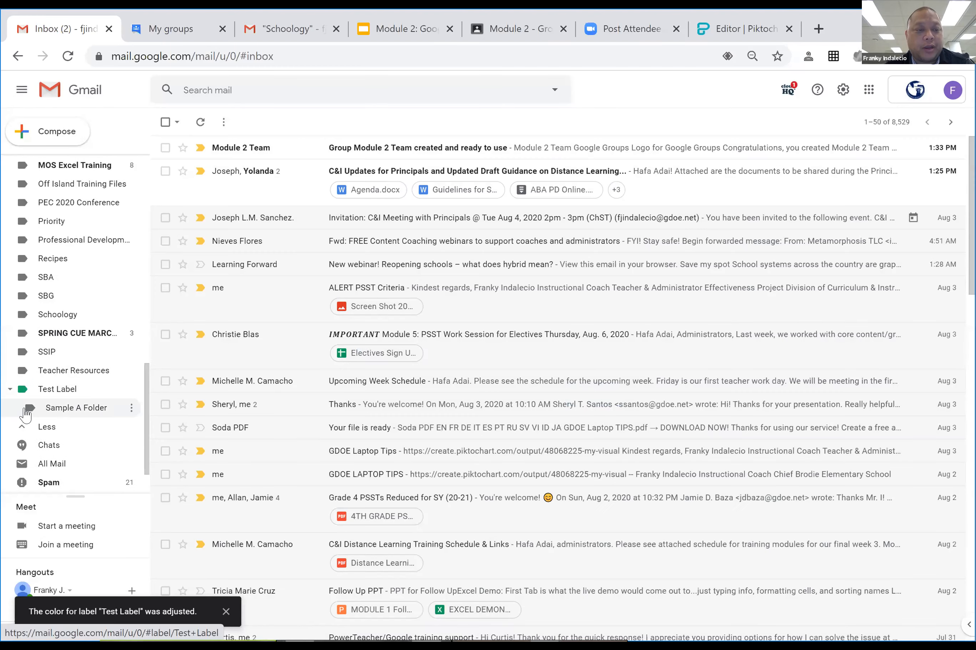
click(9, 390)
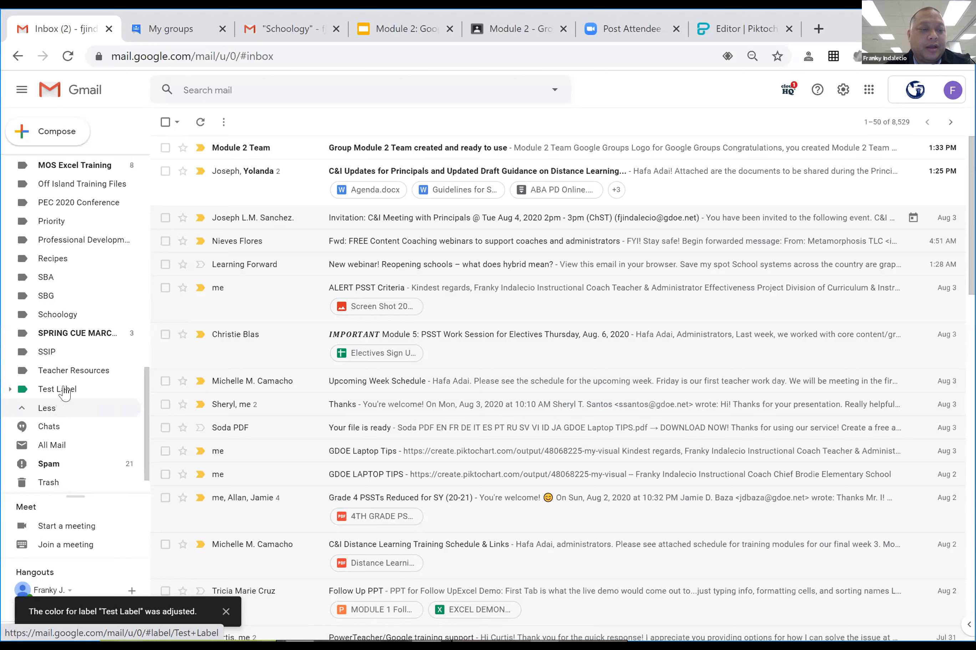
click(131, 392)
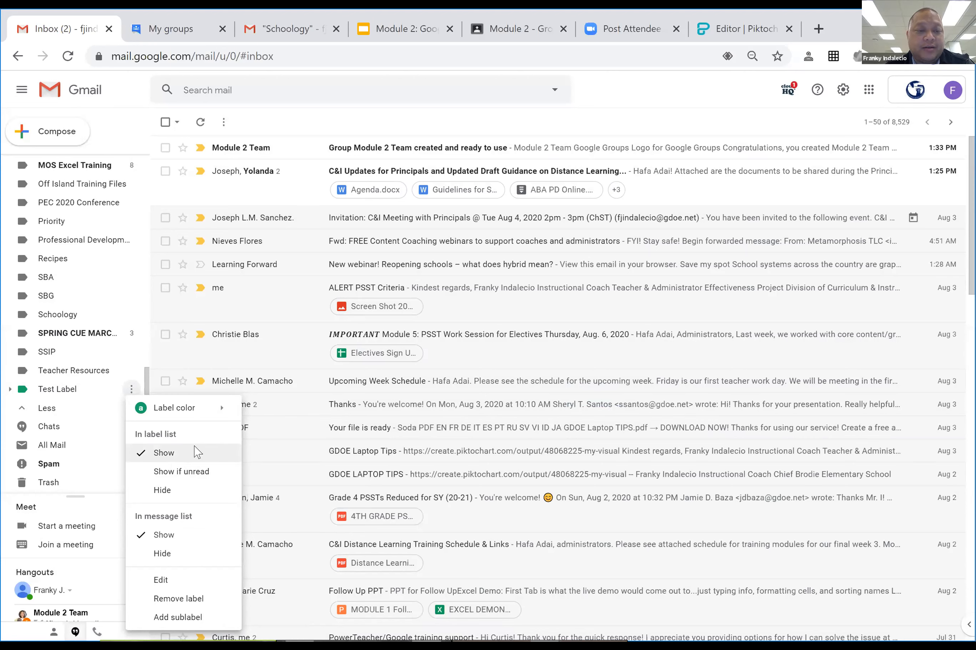
click(133, 390)
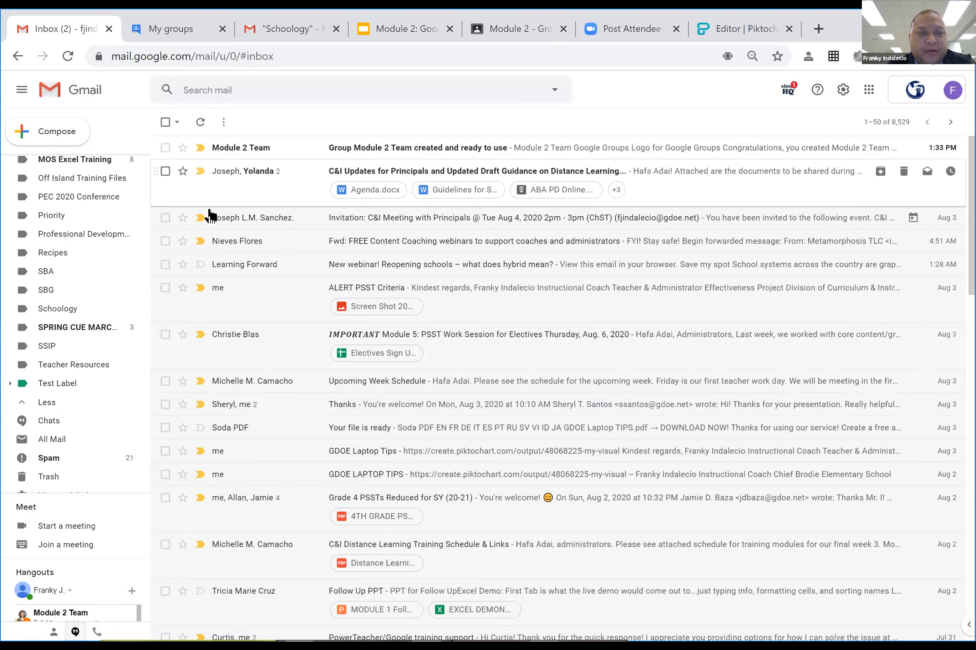
scroll(25, 330, up, 15)
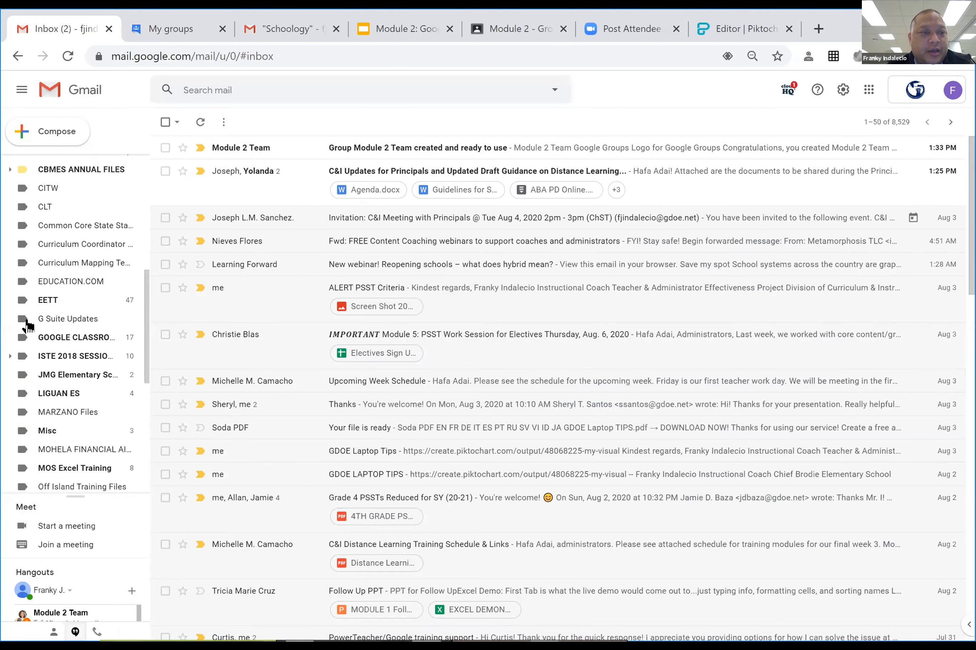
scroll(28, 318, up, 3)
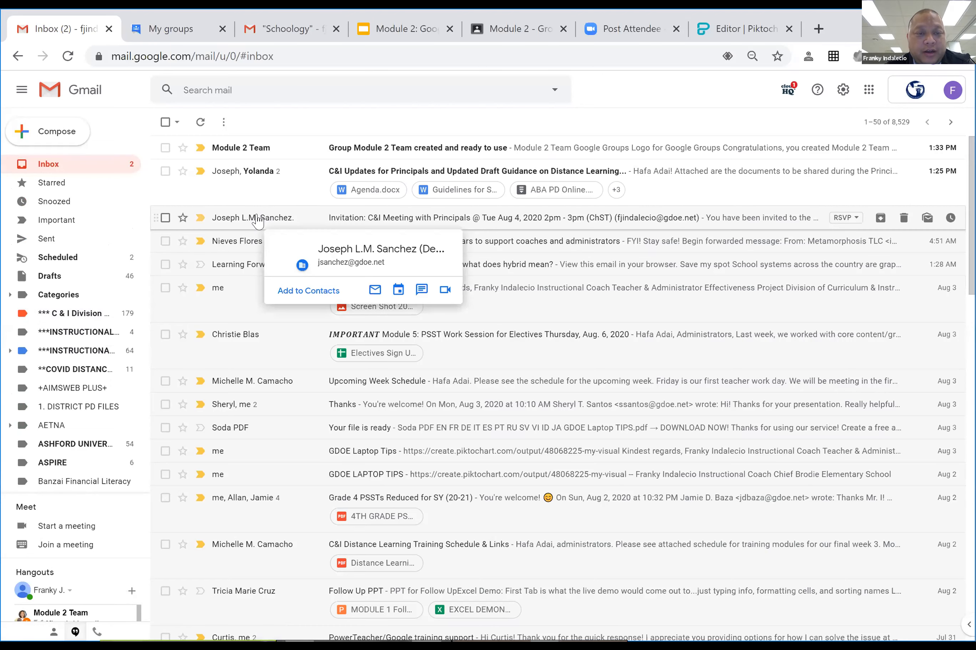
drag(257, 219, 74, 322)
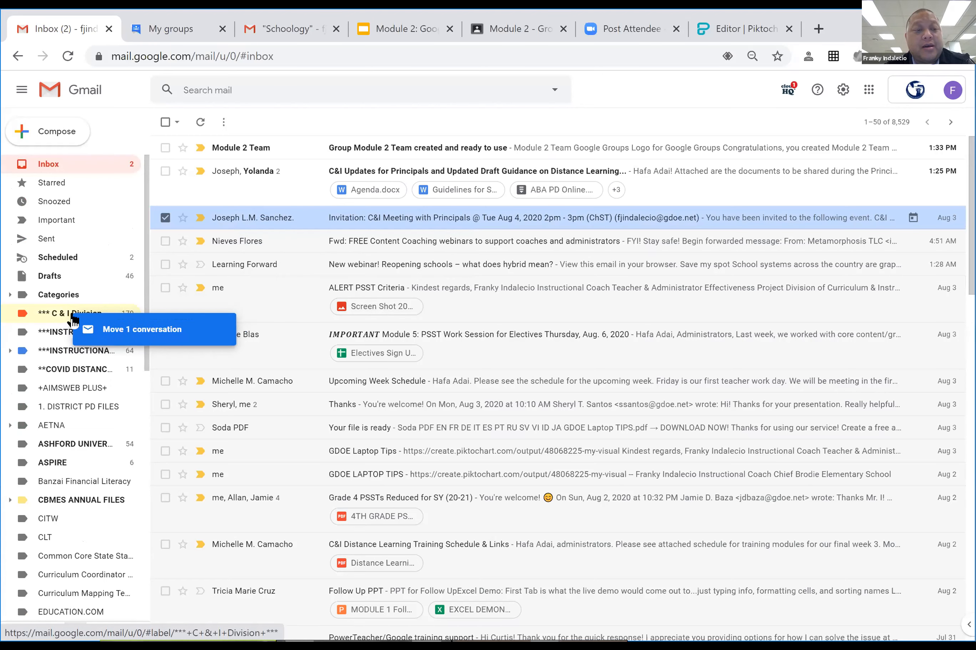
drag(74, 322, 210, 221)
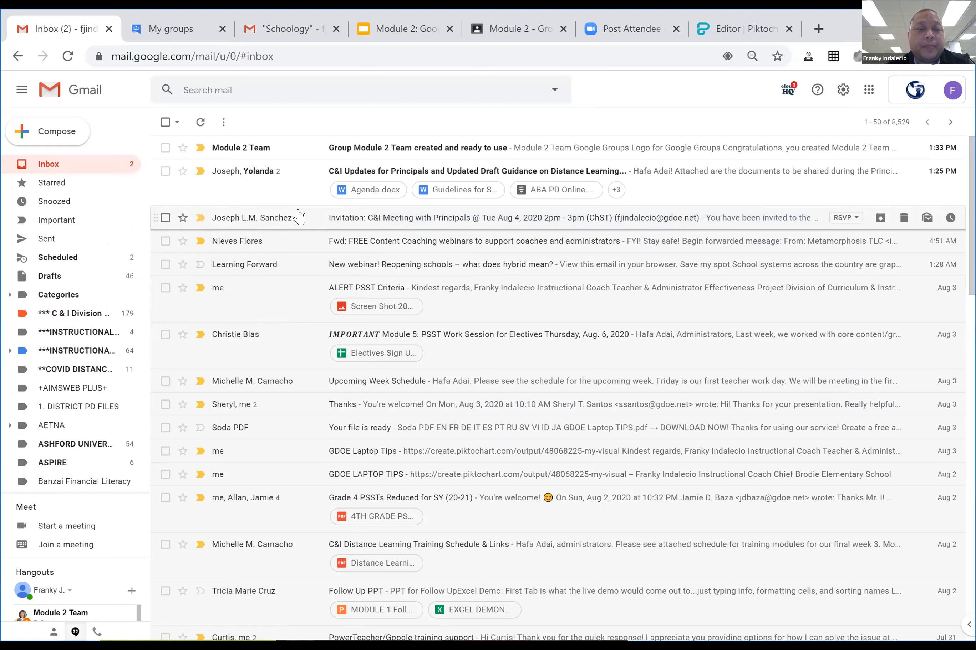
Move the C&I Meeting invitation into '*** C & I Division ***' and view that label.
click(165, 218)
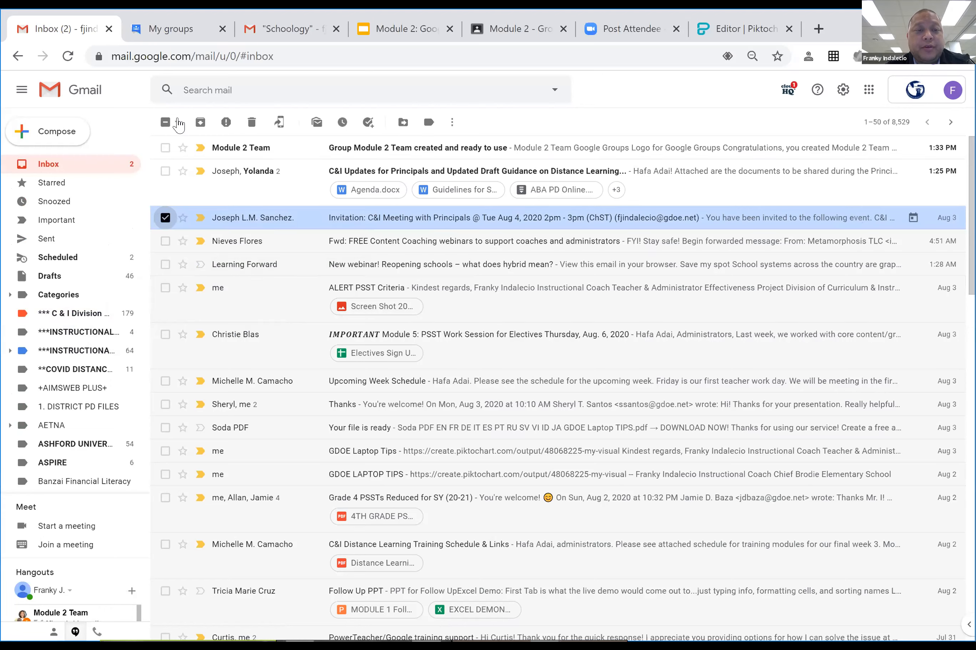
click(403, 123)
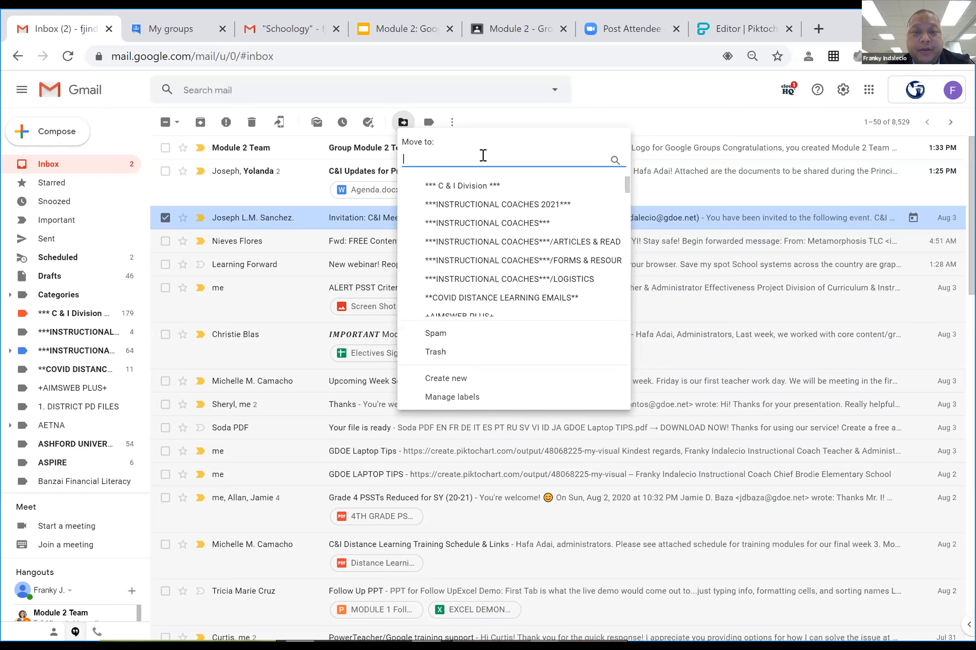
scroll(502, 240, down, 1)
scroll(503, 242, down, 3)
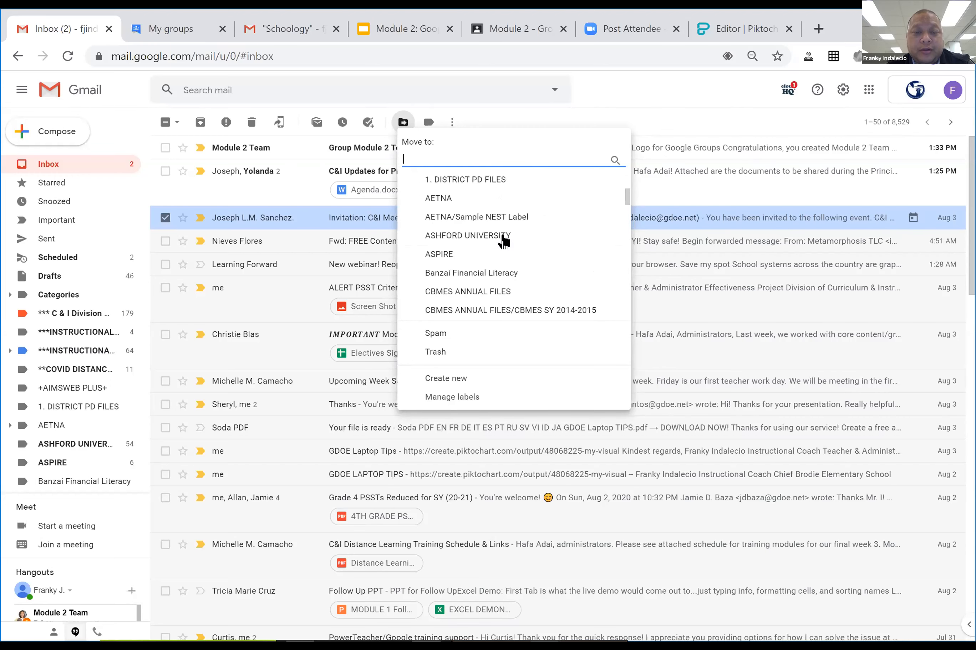
scroll(500, 218, up, 4)
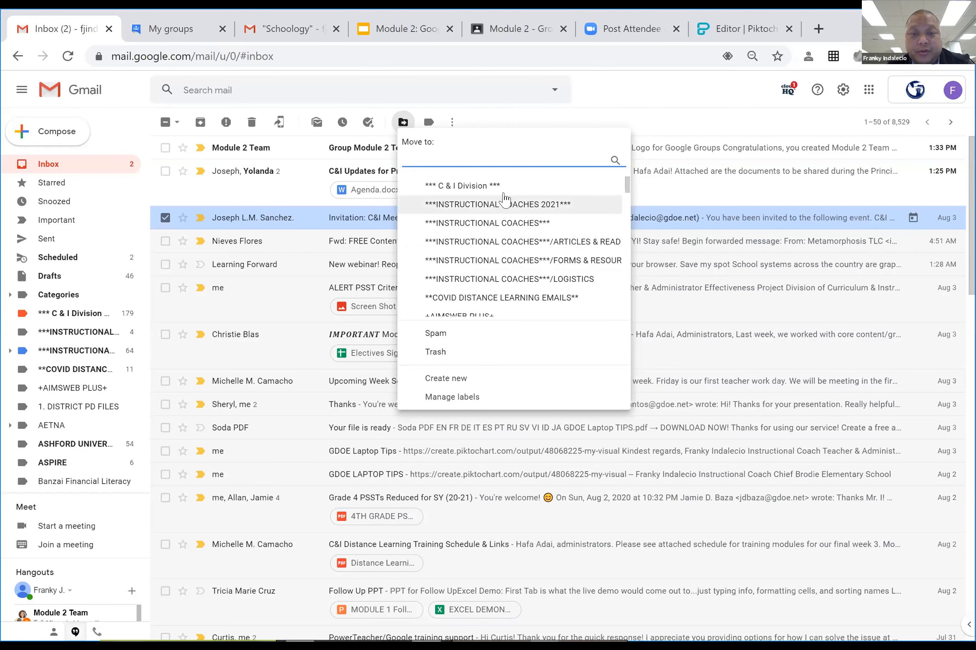
click(466, 188)
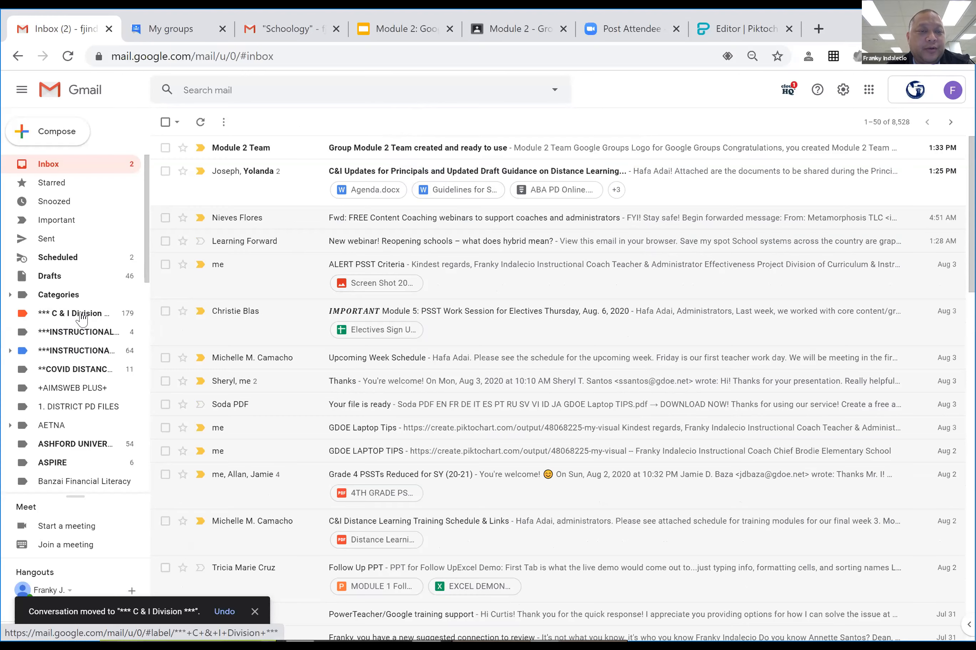
click(82, 318)
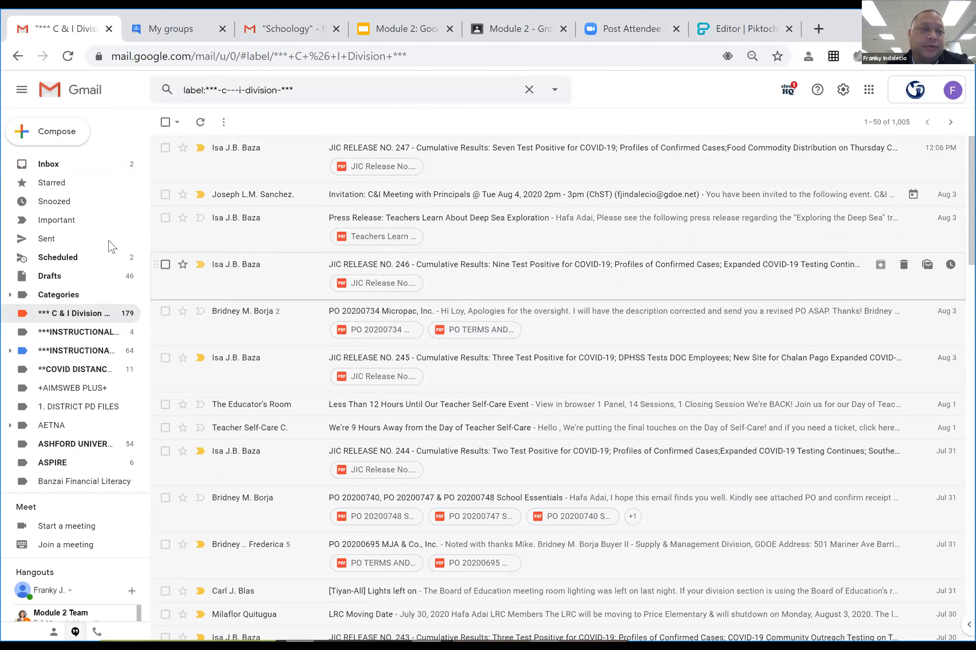
Back in the inbox, drag the Mentor's Opening of School Checklist email onto a sidebar label.
click(54, 165)
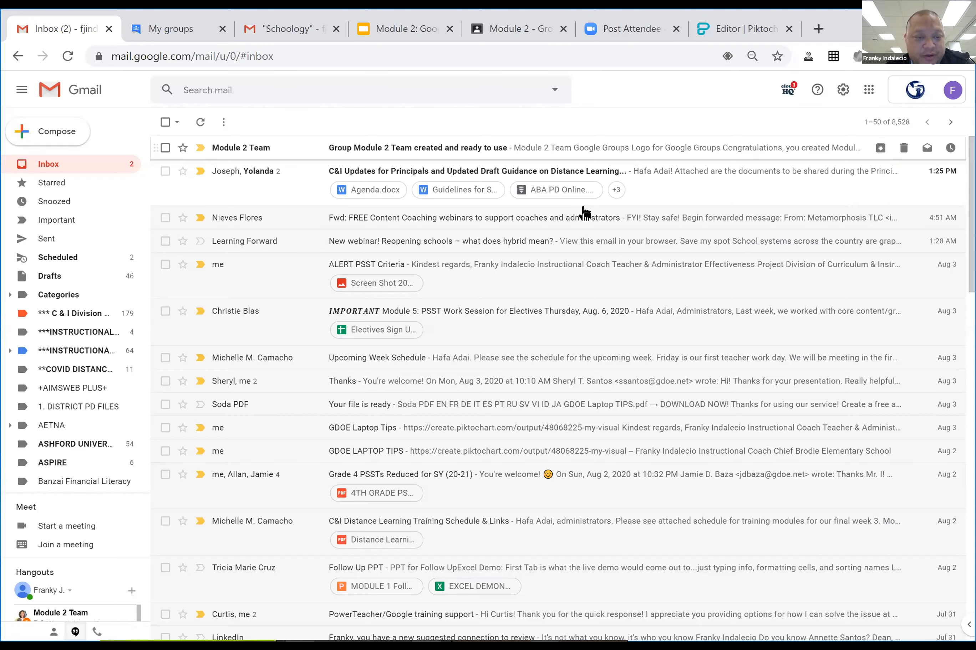
scroll(642, 221, down, 7)
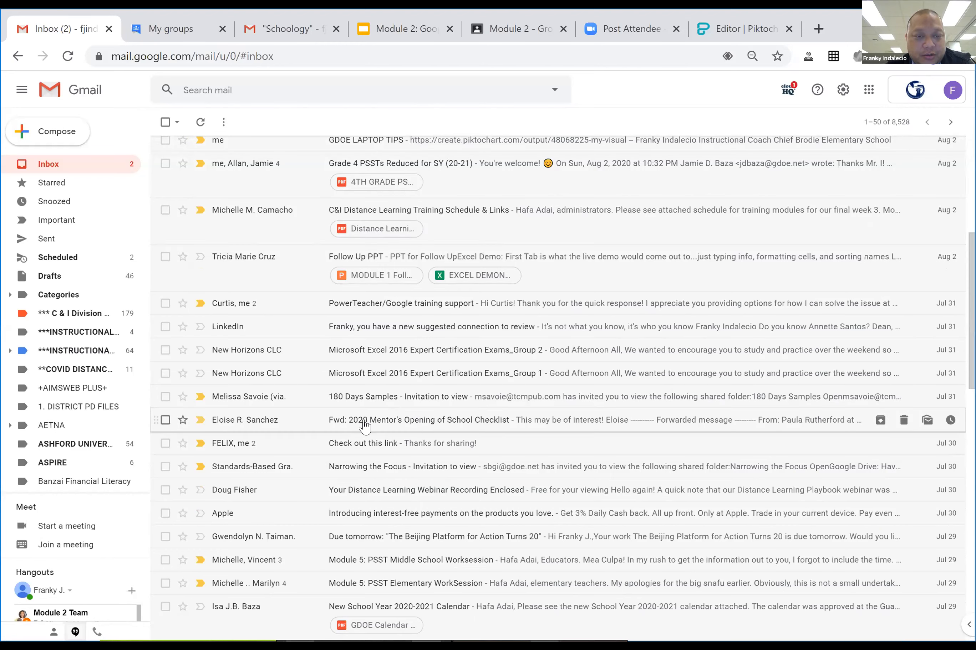
drag(359, 420, 78, 319)
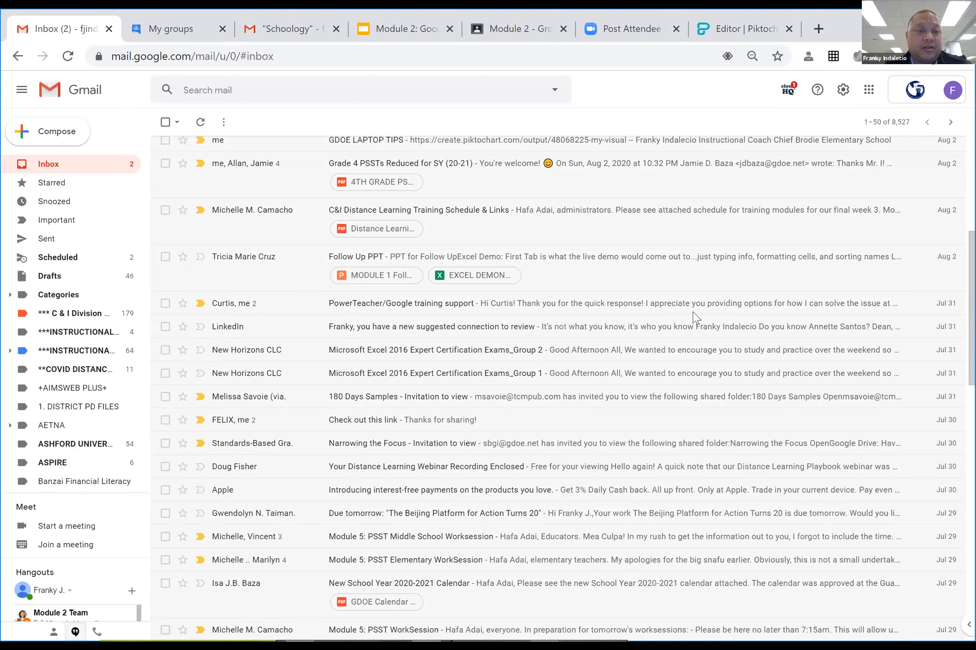
scroll(687, 335, up, 7)
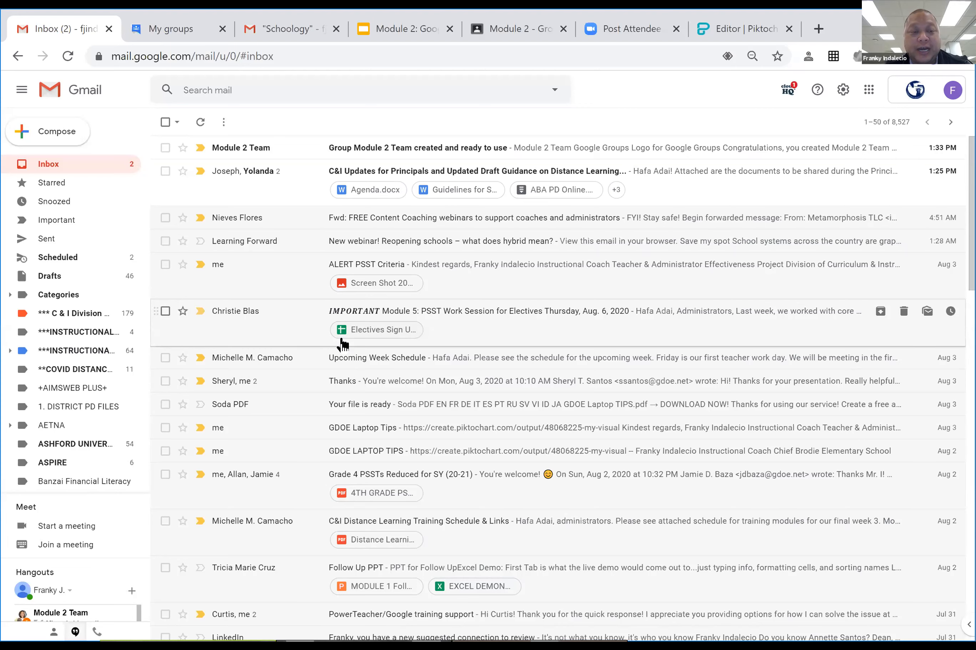
click(165, 218)
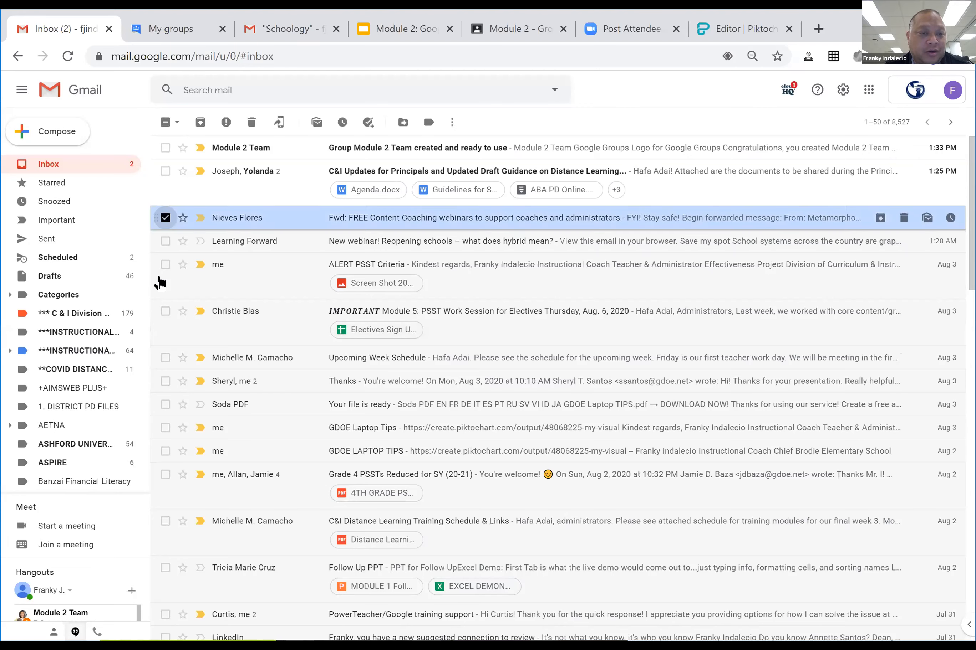
click(165, 264)
click(165, 357)
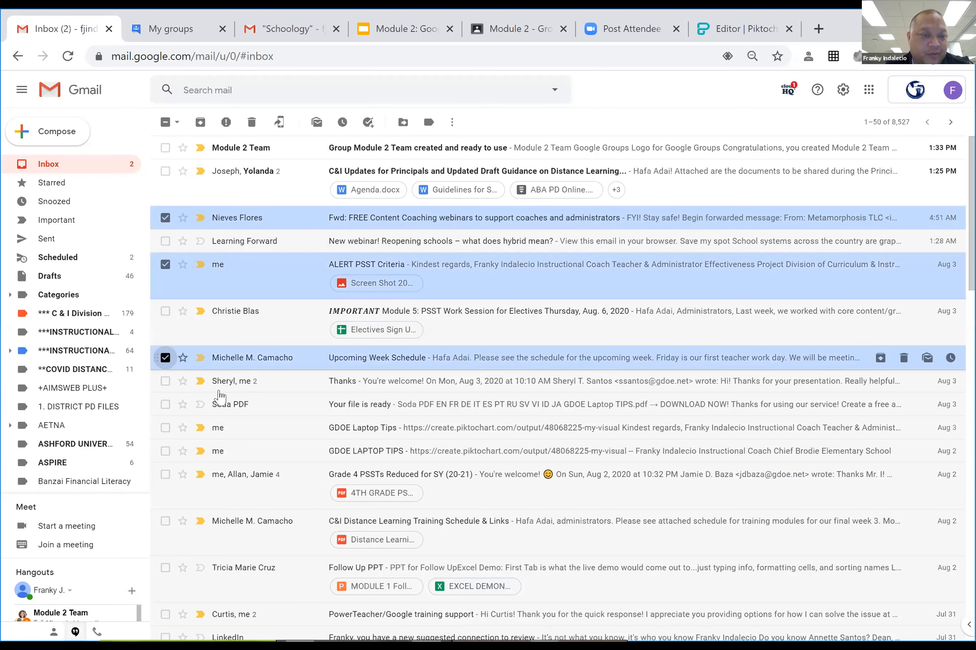
click(165, 405)
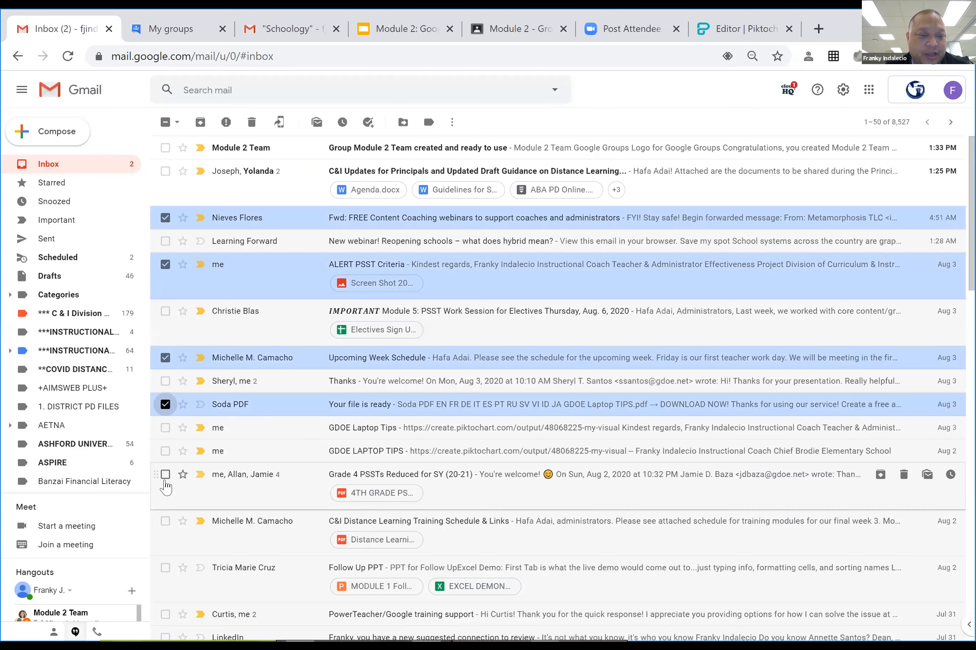
click(165, 475)
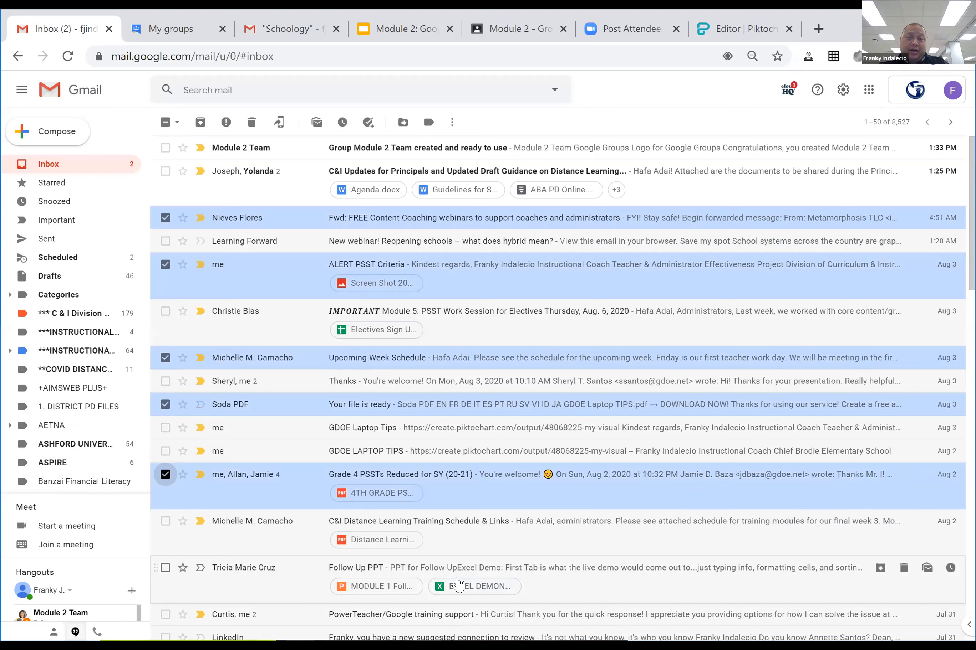
click(402, 123)
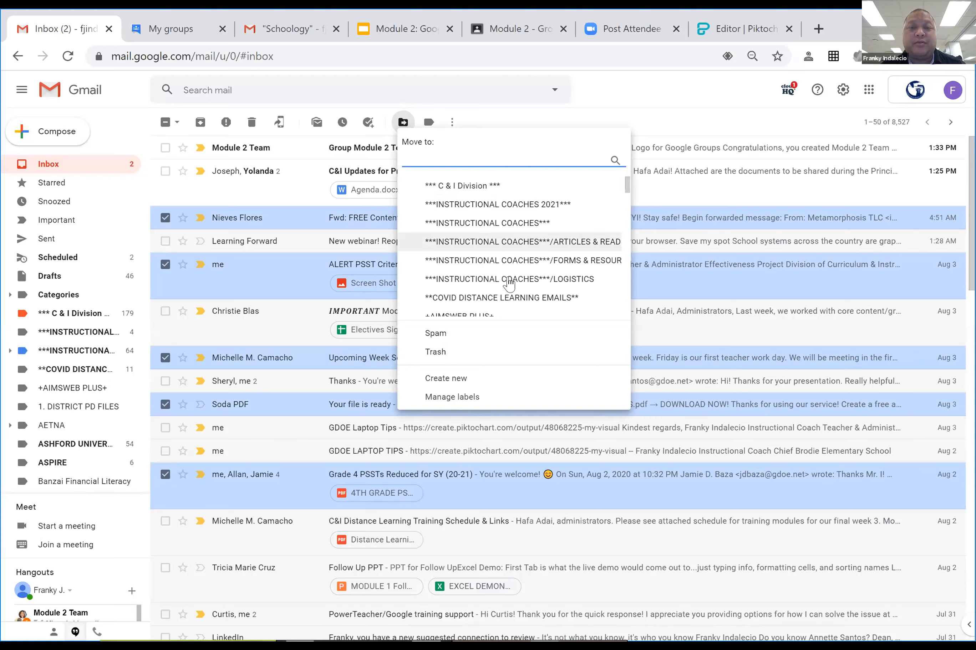
click(651, 119)
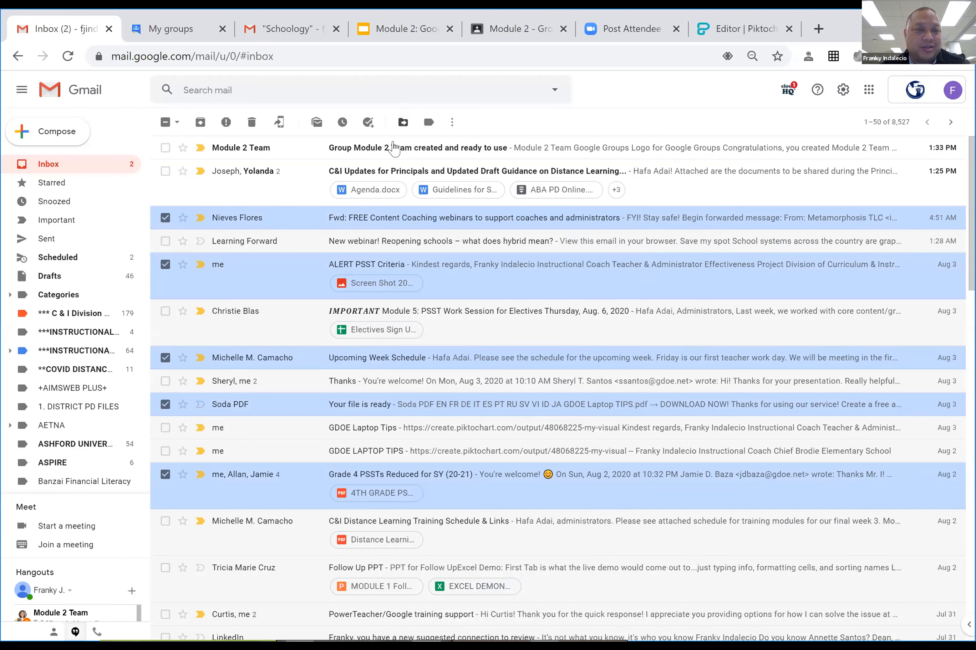
click(165, 218)
click(165, 264)
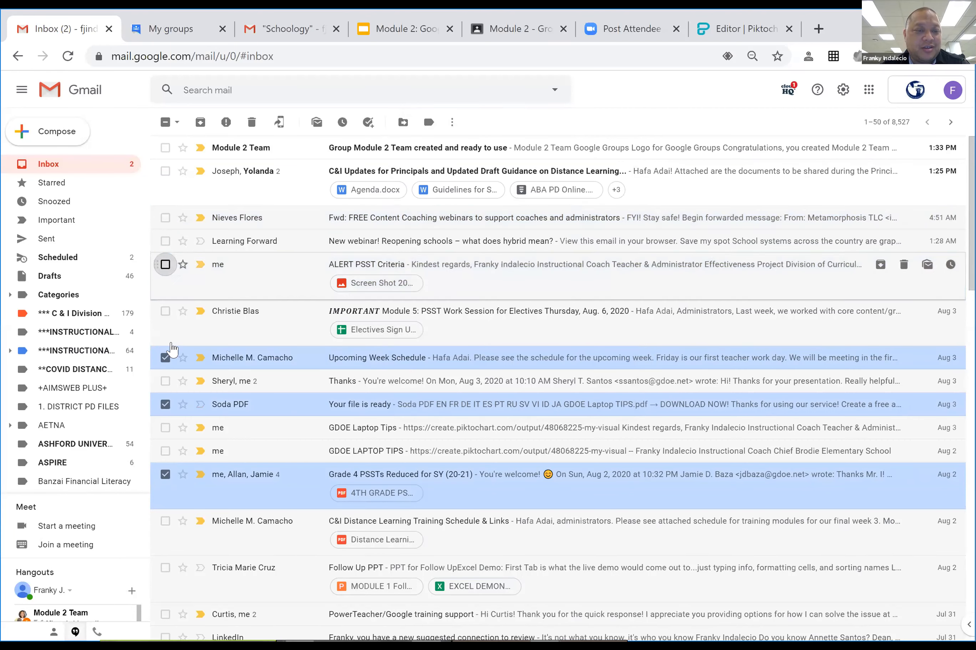
click(165, 358)
click(165, 404)
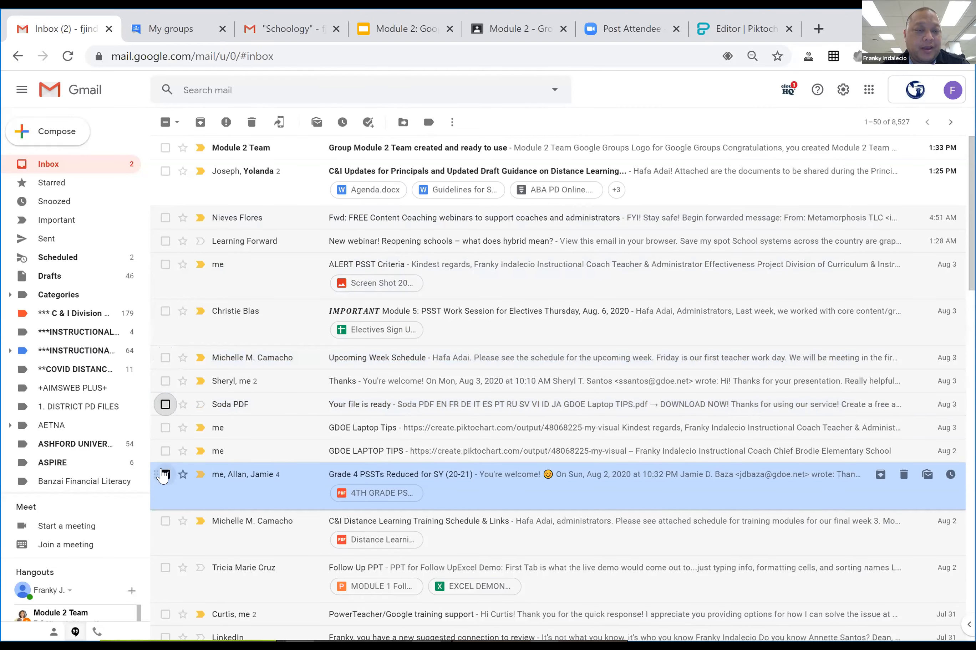
click(165, 475)
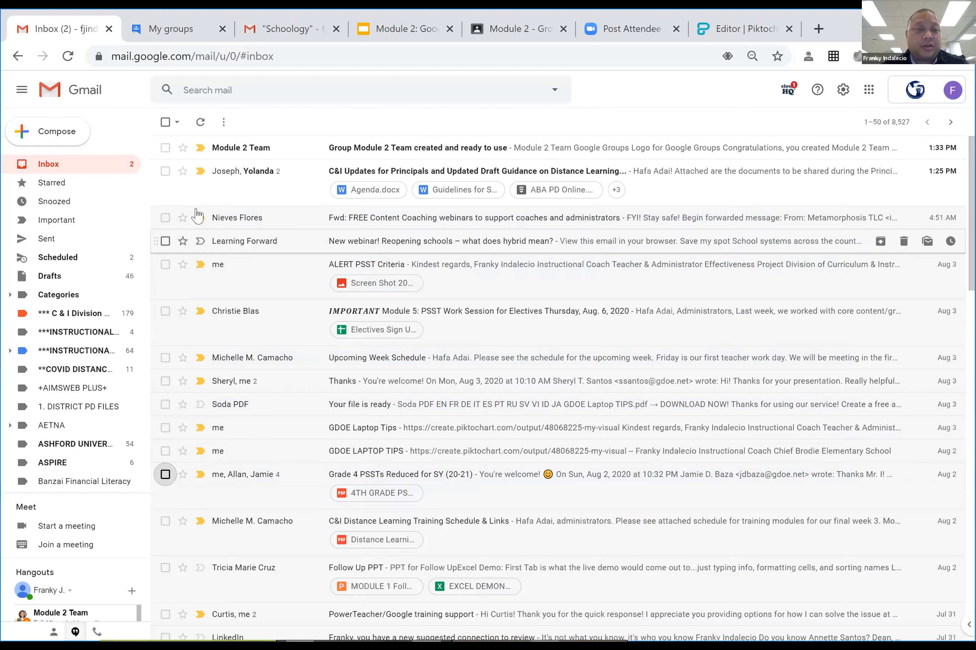
click(164, 123)
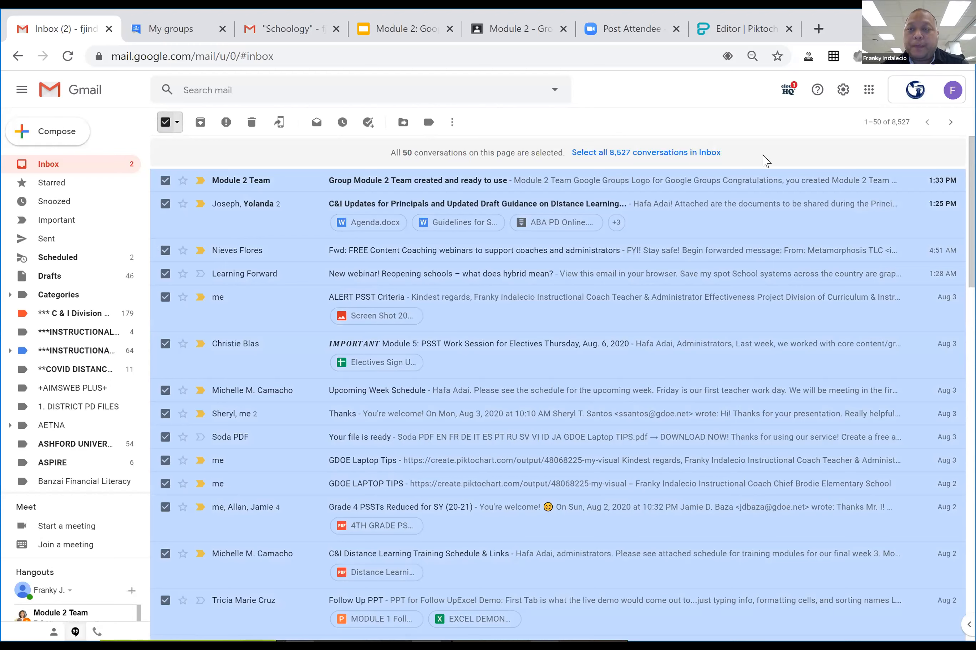
click(872, 132)
click(872, 130)
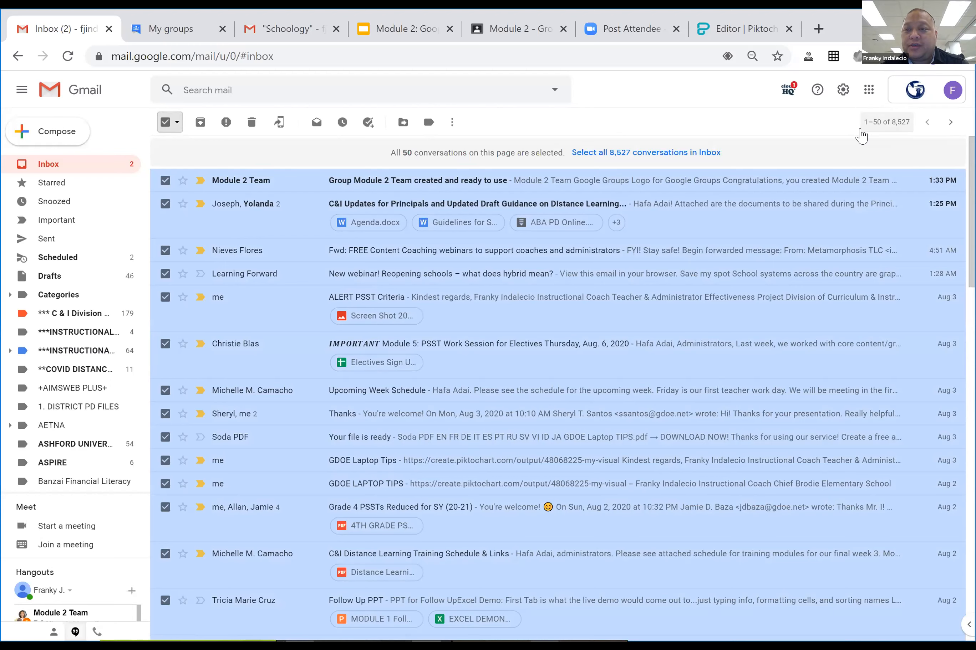
click(867, 127)
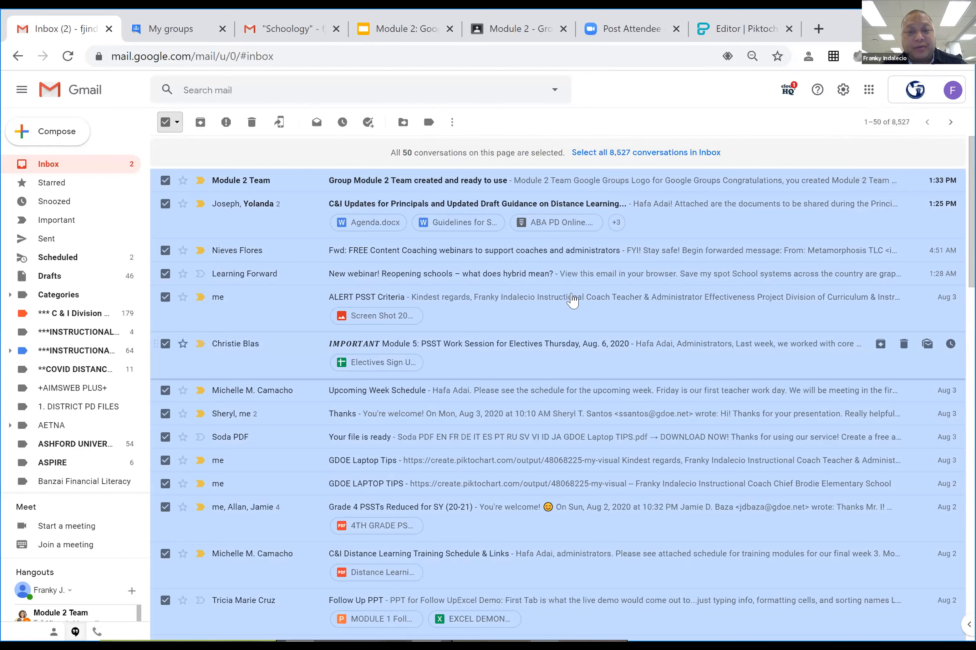
scroll(577, 319, down, 2)
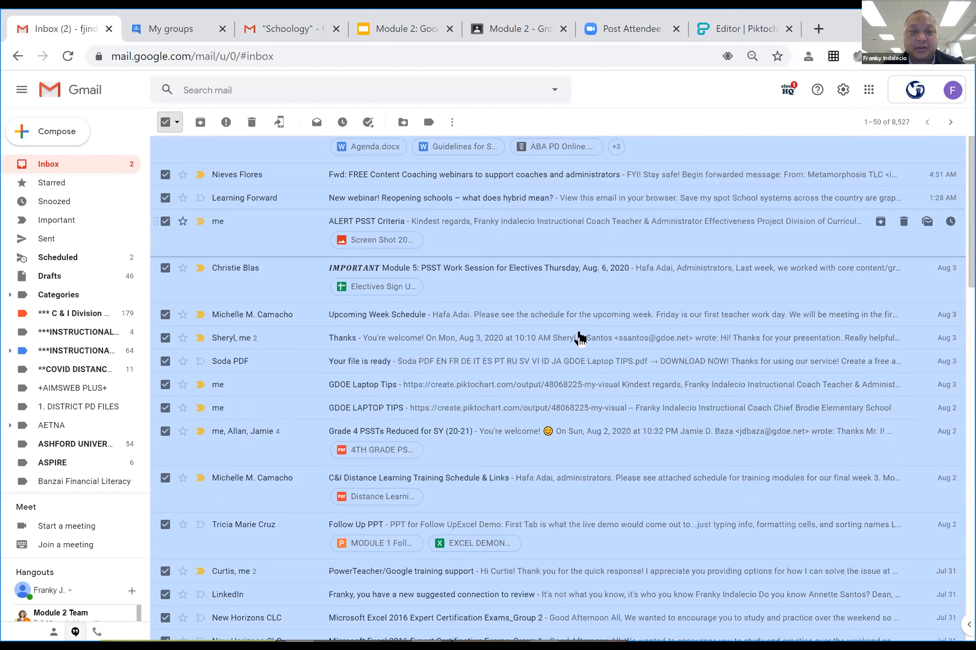
scroll(575, 332, down, 10)
scroll(588, 302, up, 12)
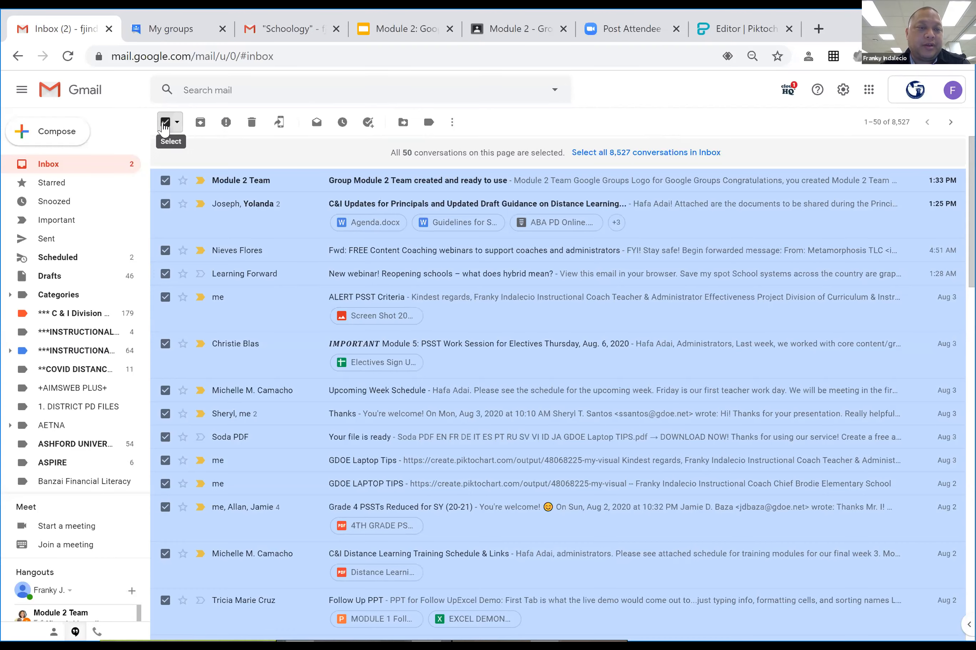
click(164, 124)
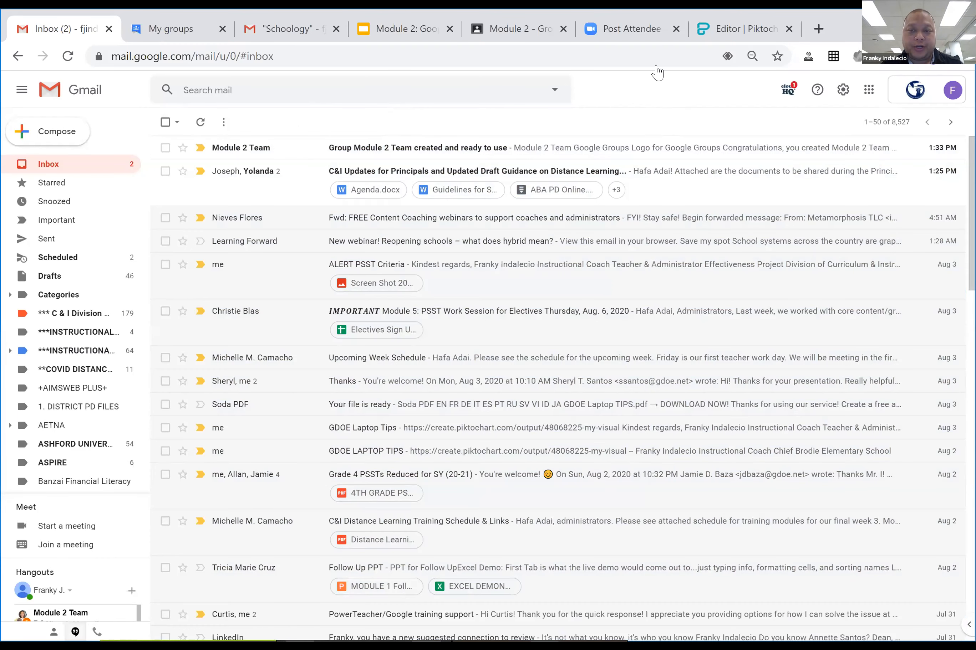
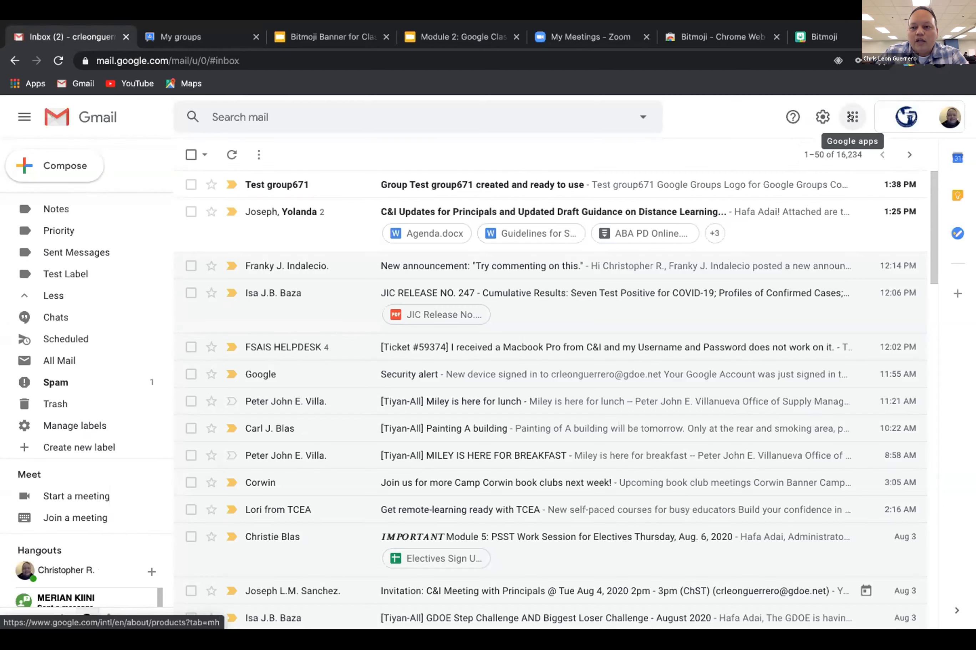
Drag Classroom beside Docs in the Google apps grid, then launch Classroom in a new tab.
click(851, 117)
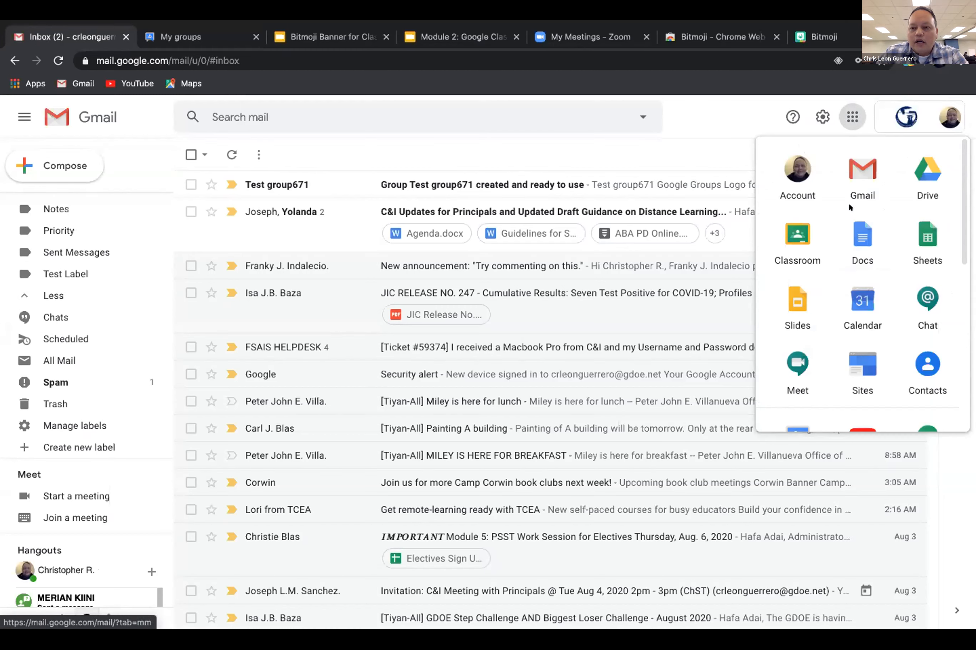
scroll(848, 202, down, 8)
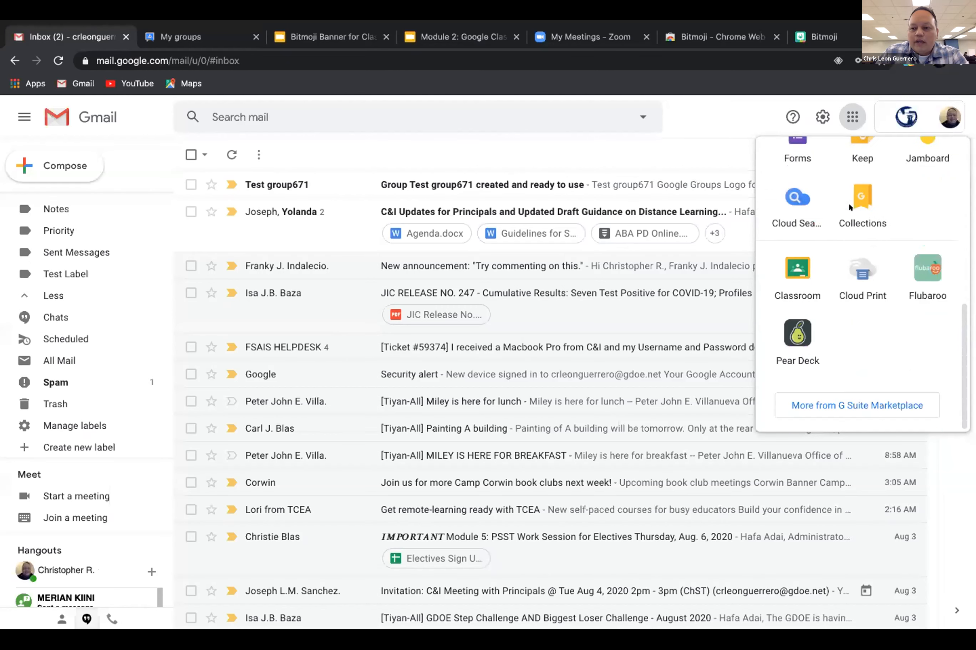
scroll(847, 203, up, 8)
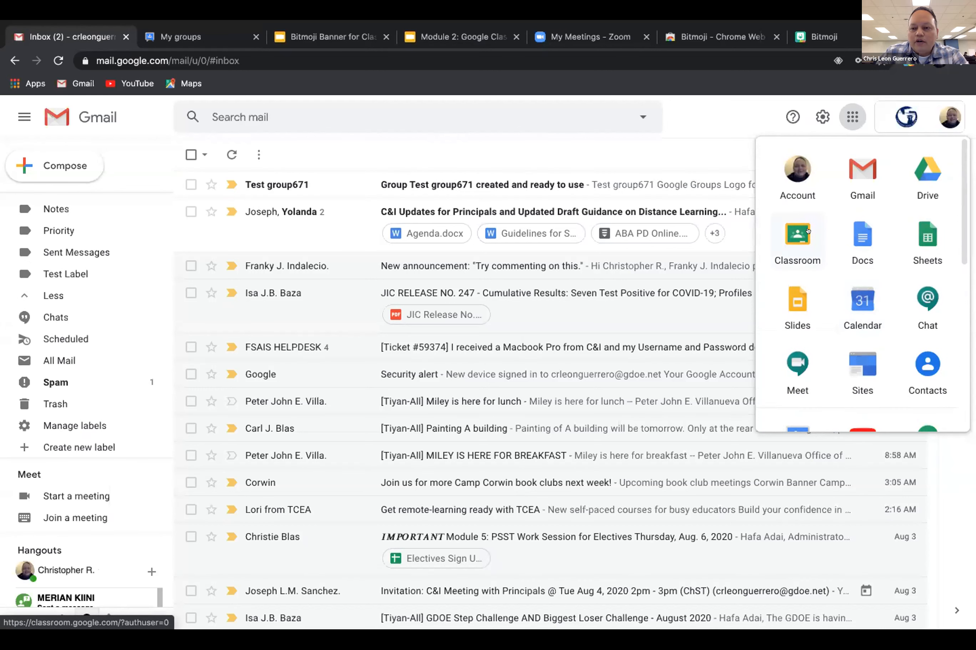
drag(798, 233, 864, 232)
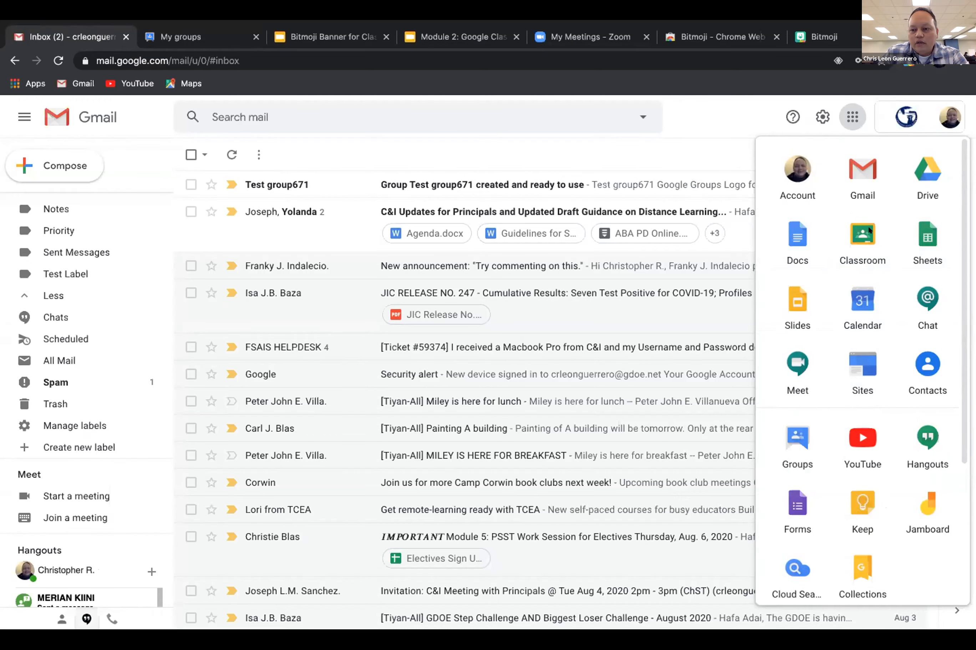
click(860, 234)
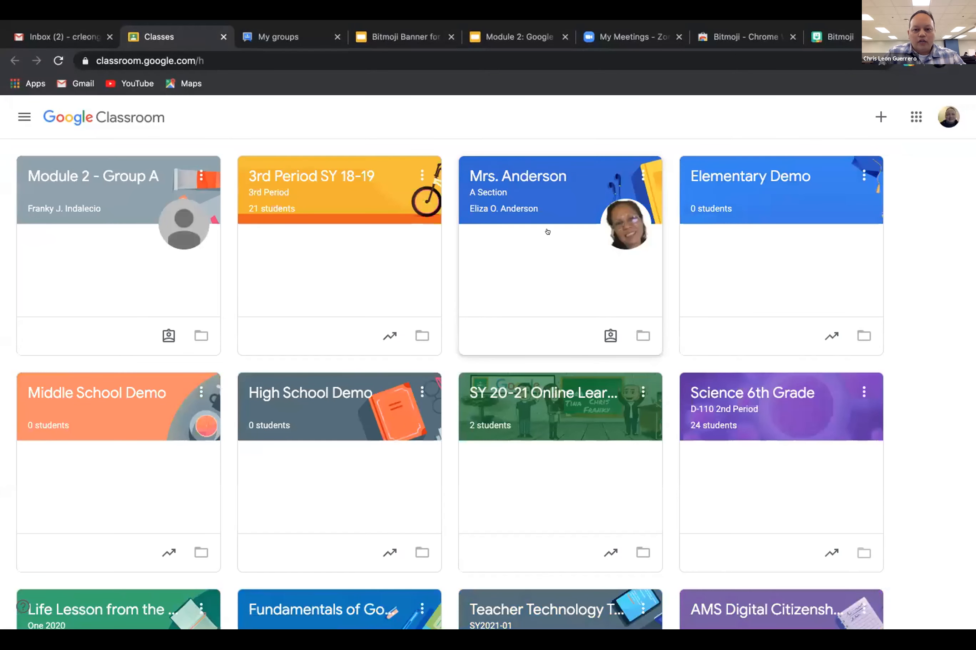
Look over the class cards, then open the + menu showing Join class and Create class.
scroll(547, 232, down, 4)
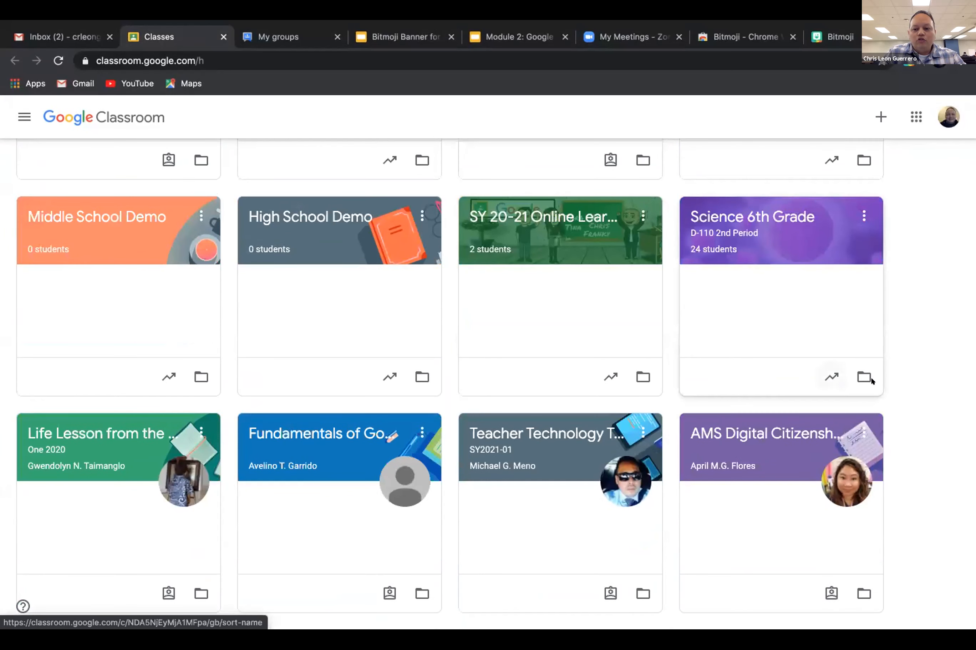
scroll(481, 351, up, 1)
scroll(481, 351, up, 3)
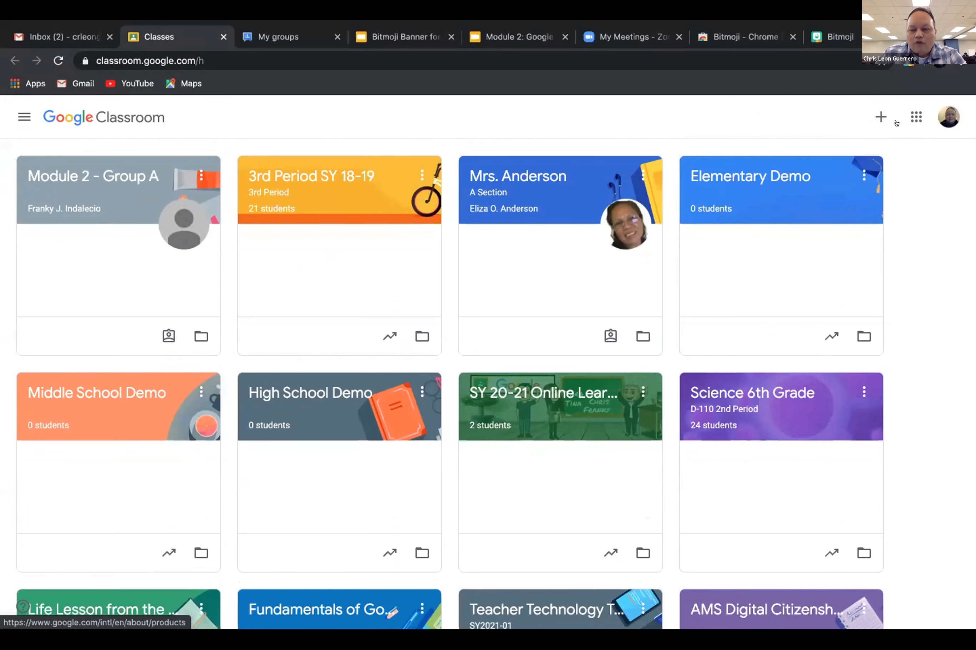
click(872, 114)
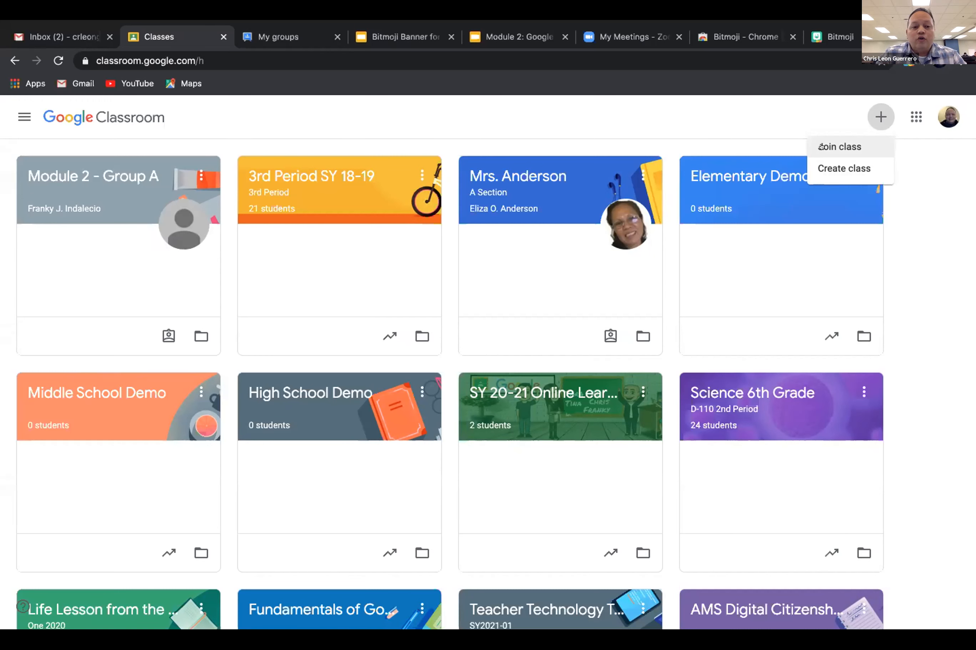
Create 'Module 2 Group C' with room Conference Room, subject Google Classroom and section Group C.
click(821, 168)
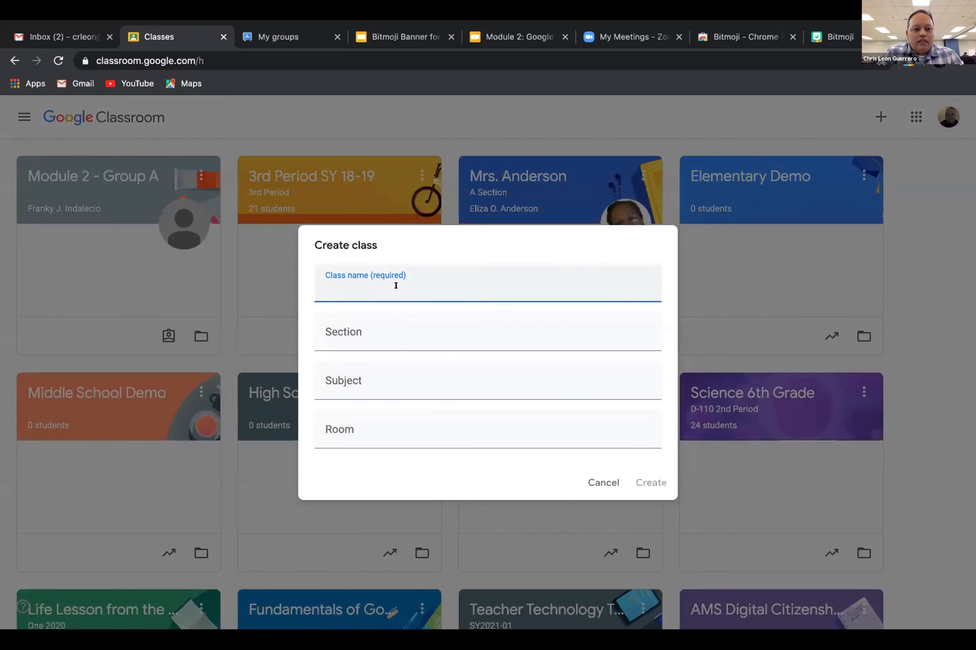
text(Module)
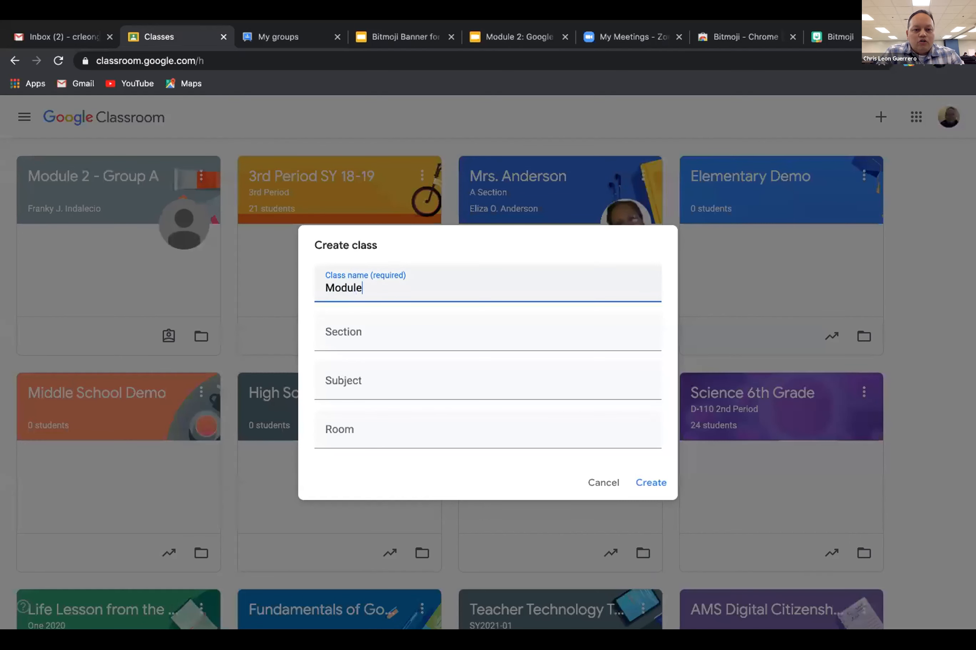
text( T)
text(2 )
text(Group )
text(C)
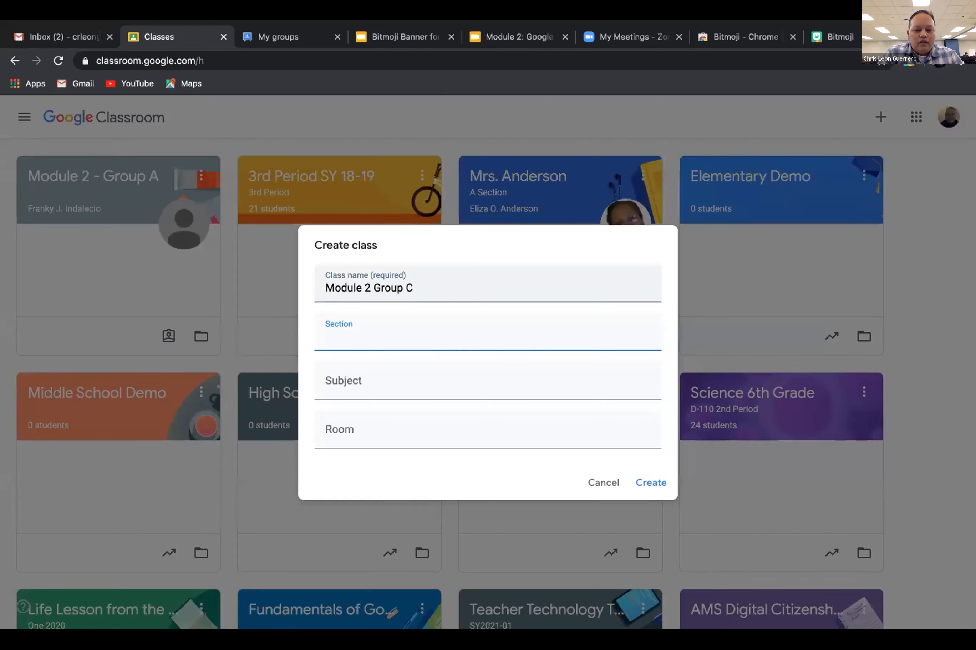
key(Tab)
key(Tab)
text(Con)
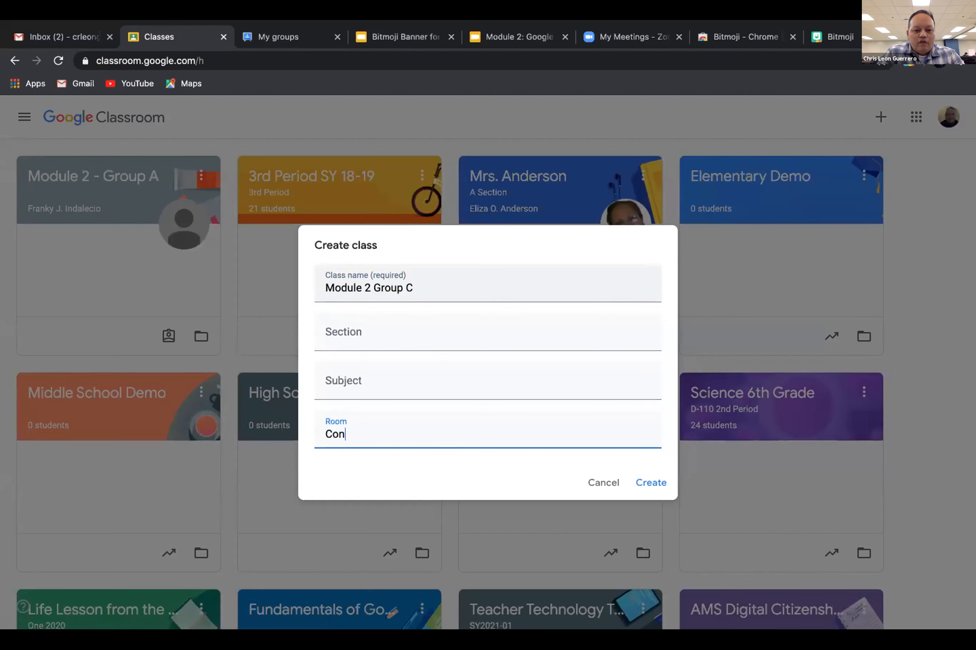
text(ference Room)
click(369, 383)
text(Google Classroom)
click(349, 331)
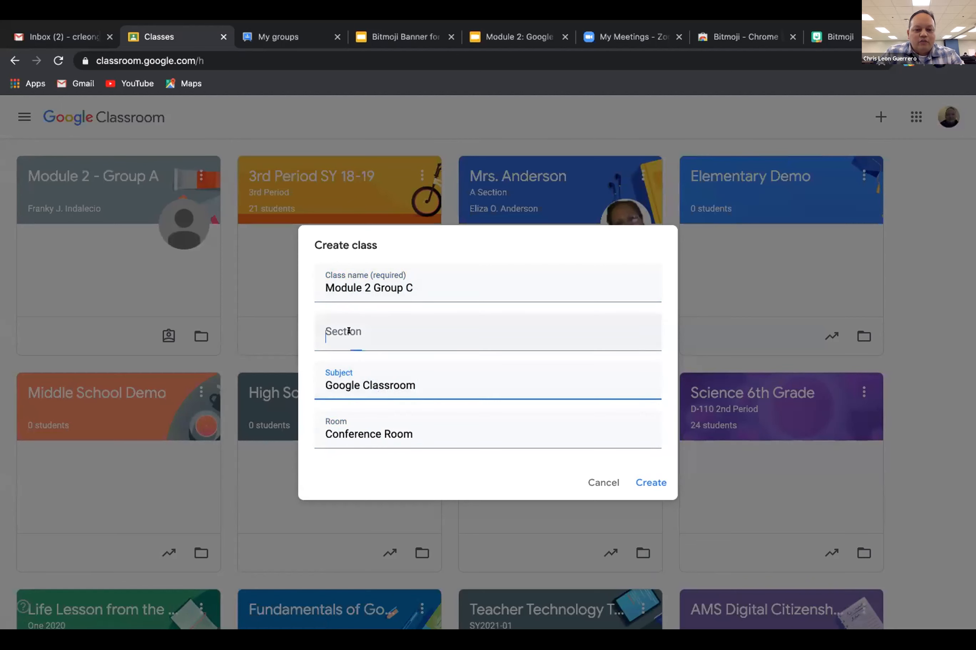
text(Group C)
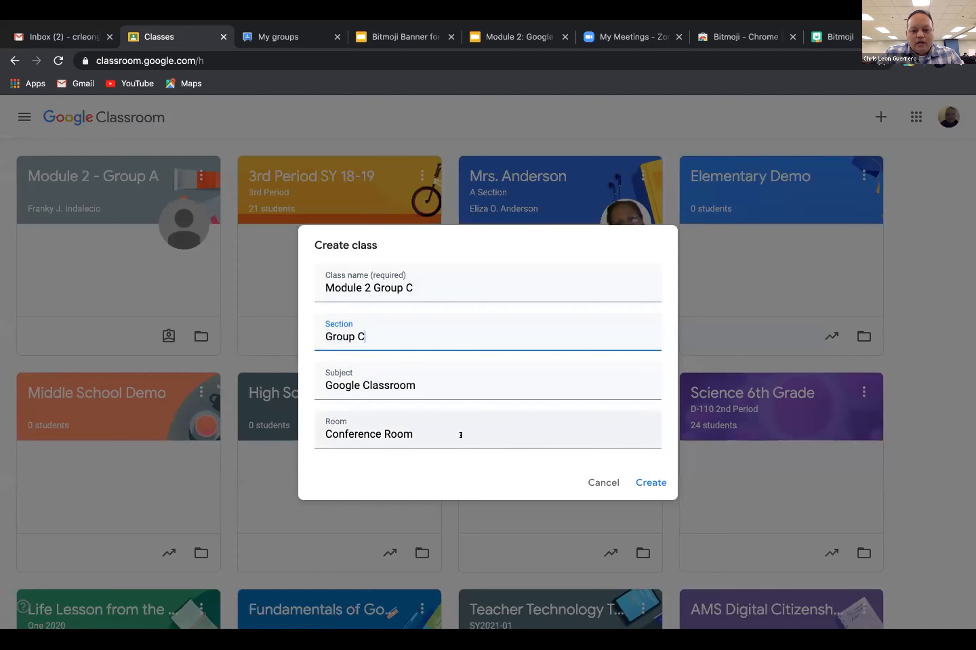
click(647, 483)
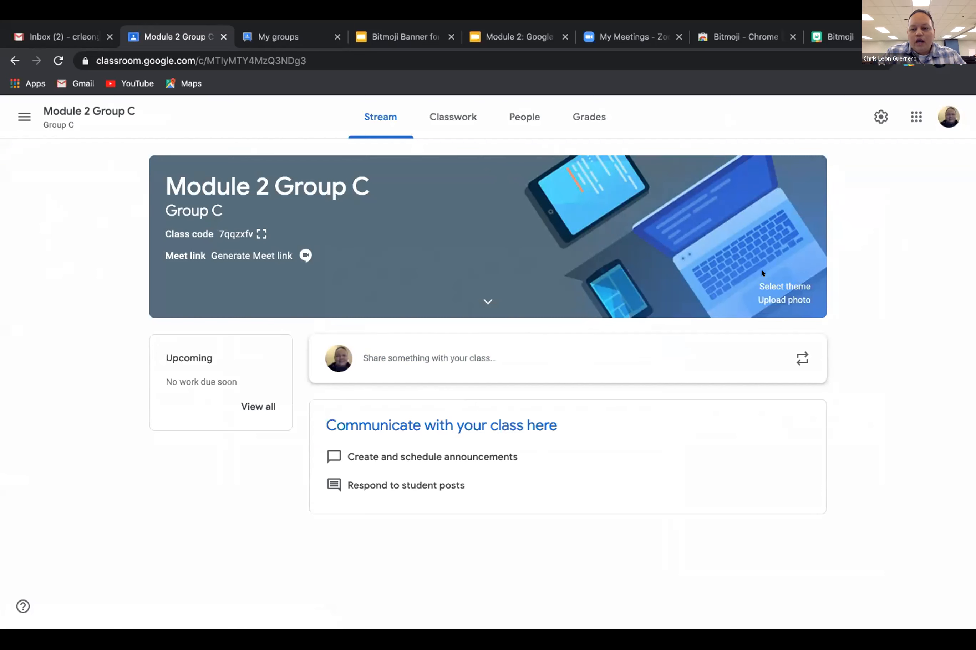
Browse the English & History, Math & Science and Other theme galleries, then apply the purple camera theme.
click(768, 286)
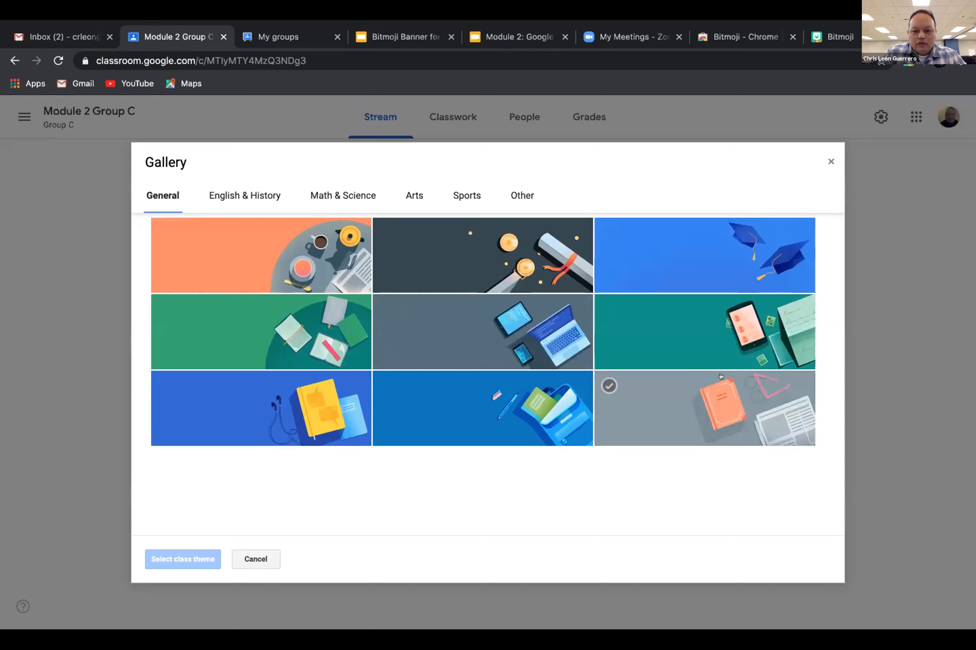
click(225, 192)
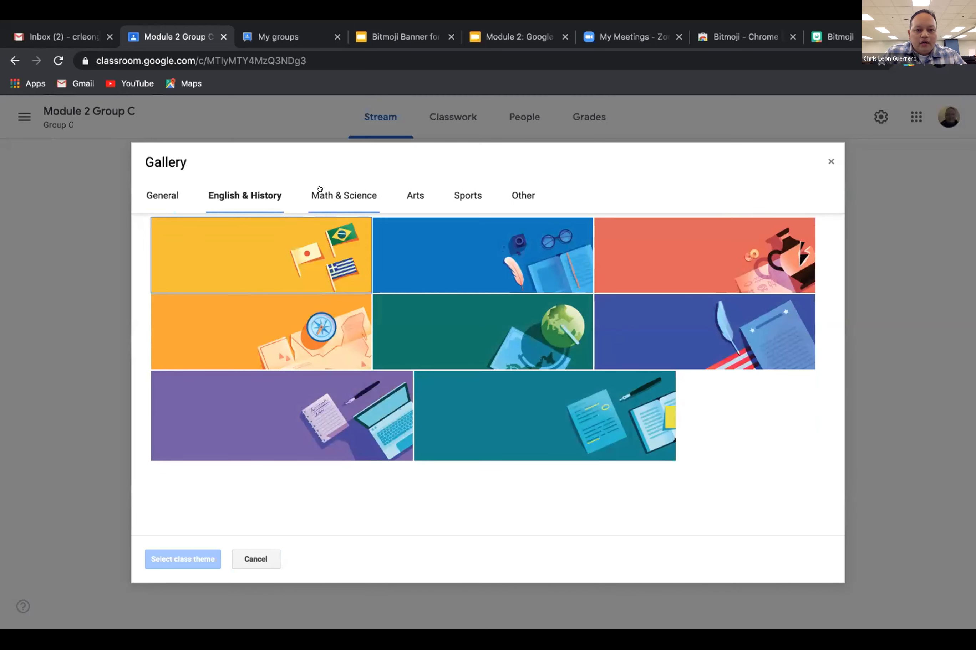
click(319, 189)
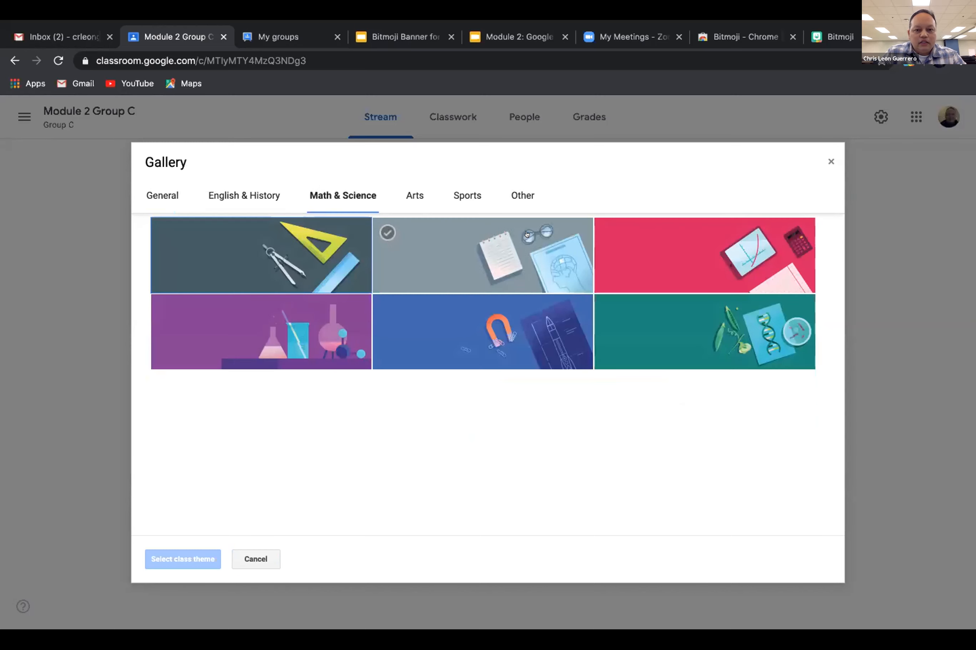
click(513, 191)
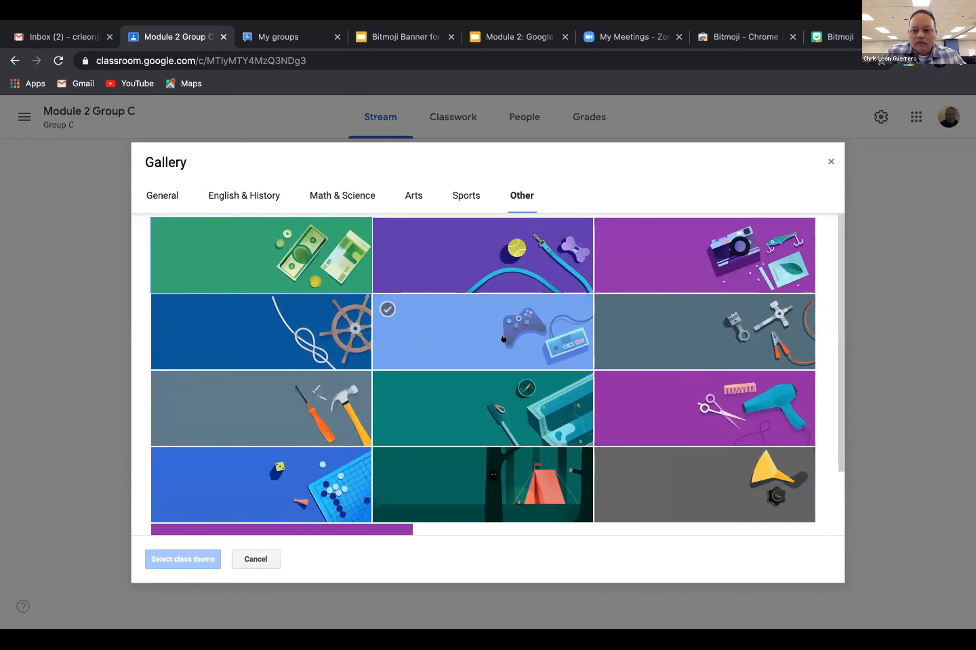
scroll(504, 339, down, 2)
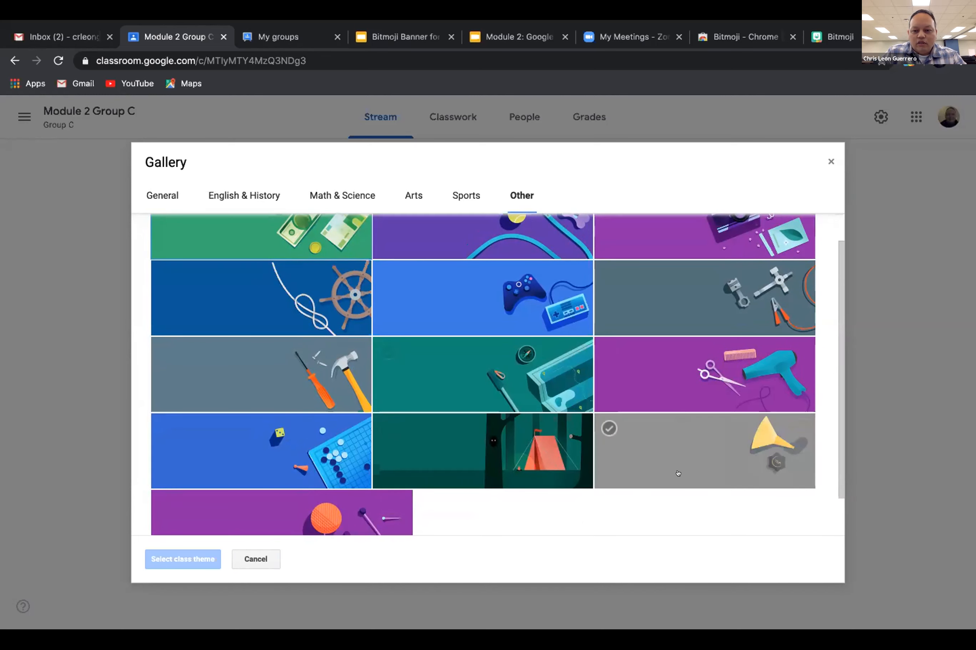
scroll(637, 375, down, 2)
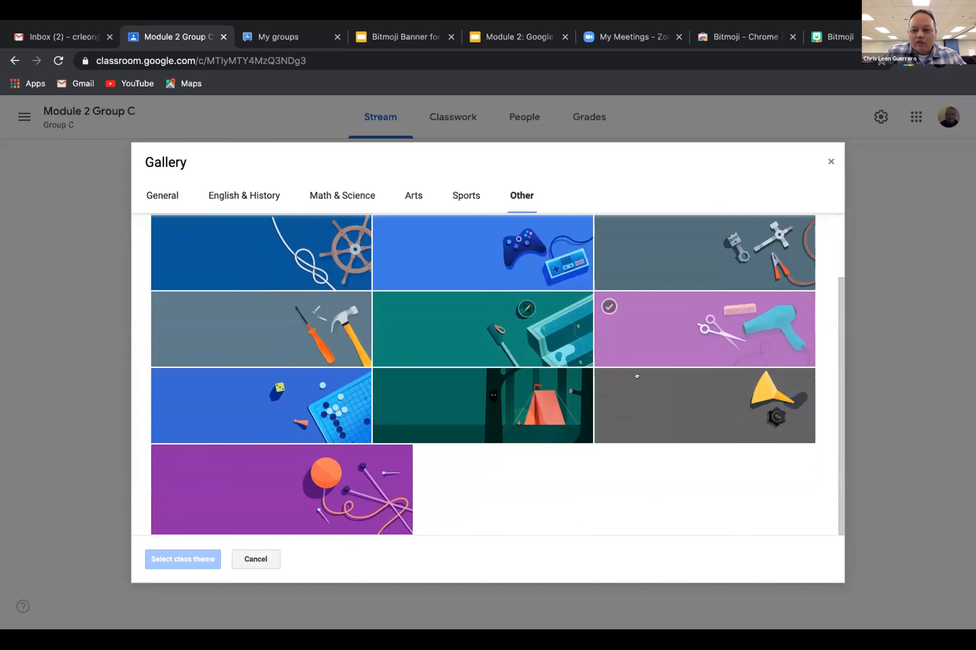
scroll(637, 376, up, 3)
click(649, 255)
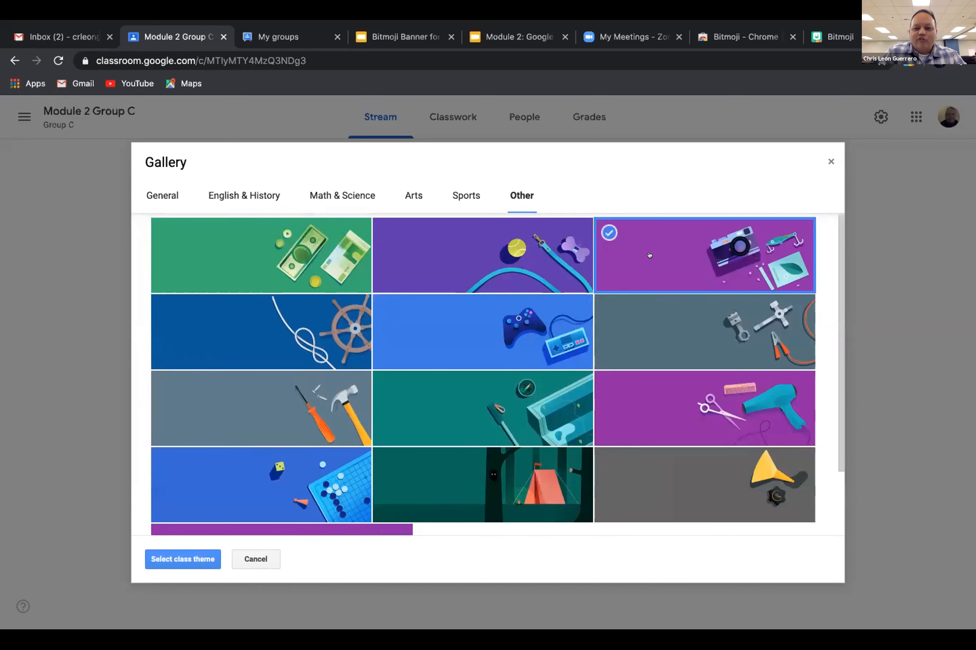
click(188, 559)
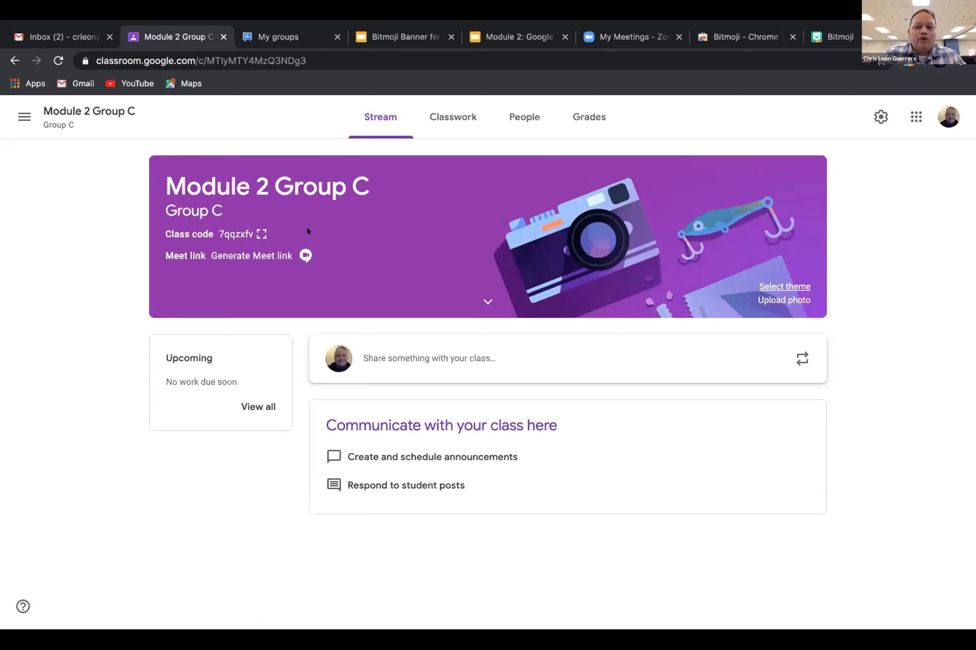
click(24, 116)
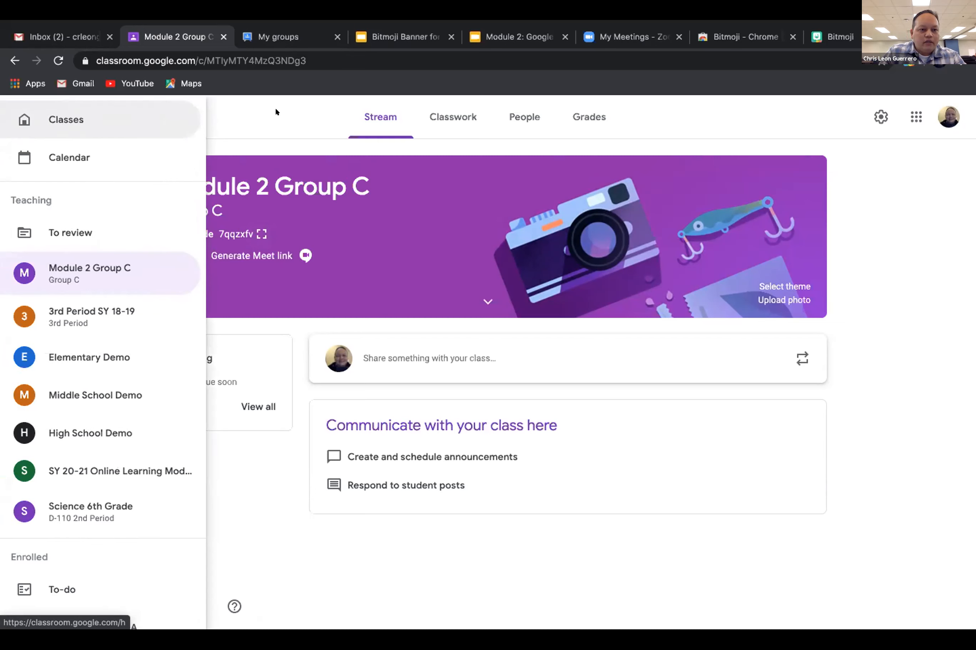
click(263, 108)
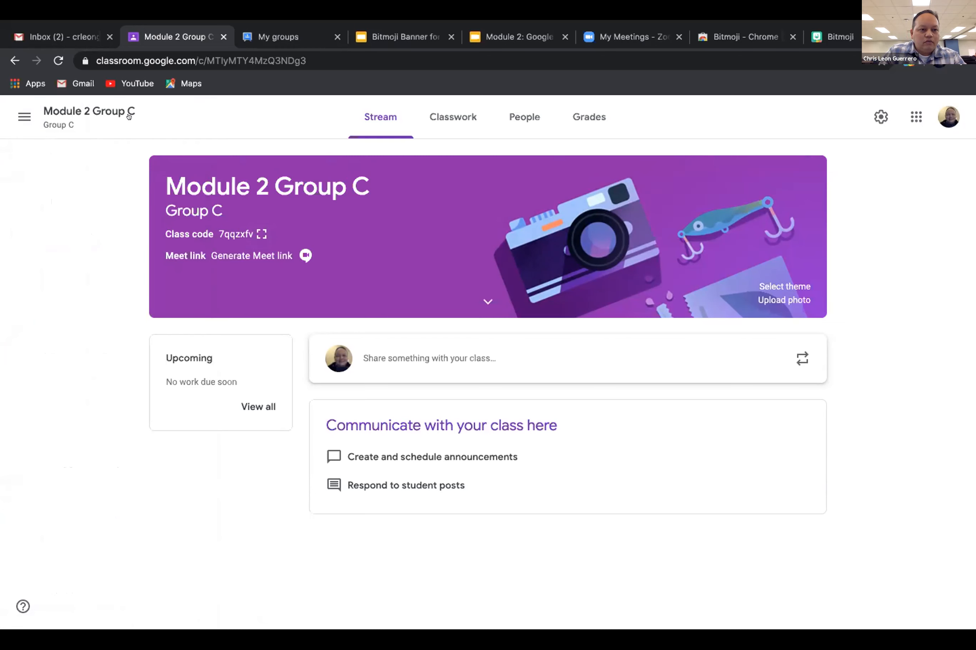
click(19, 112)
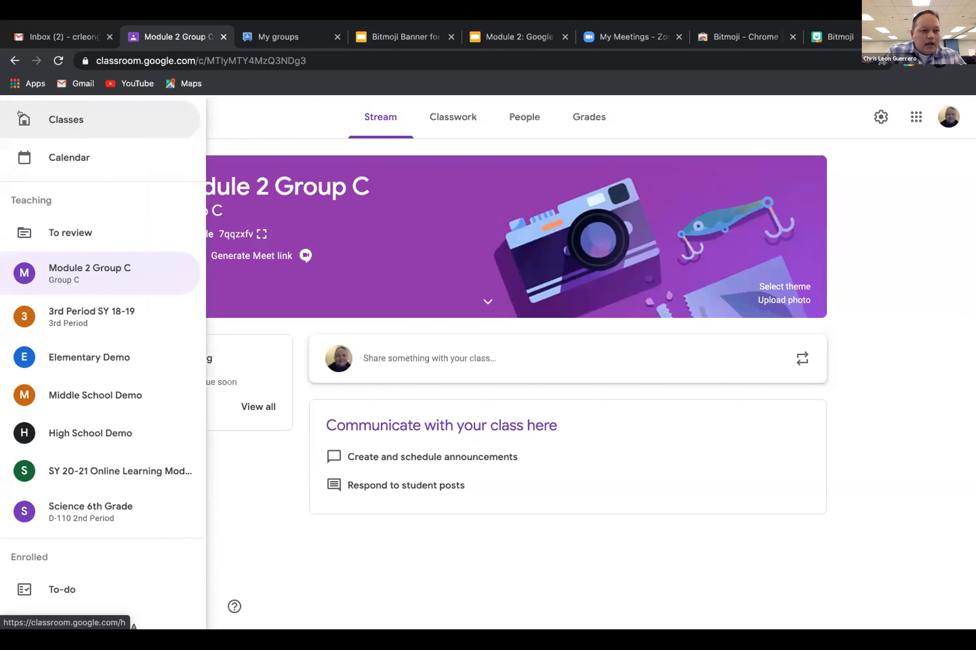
click(84, 115)
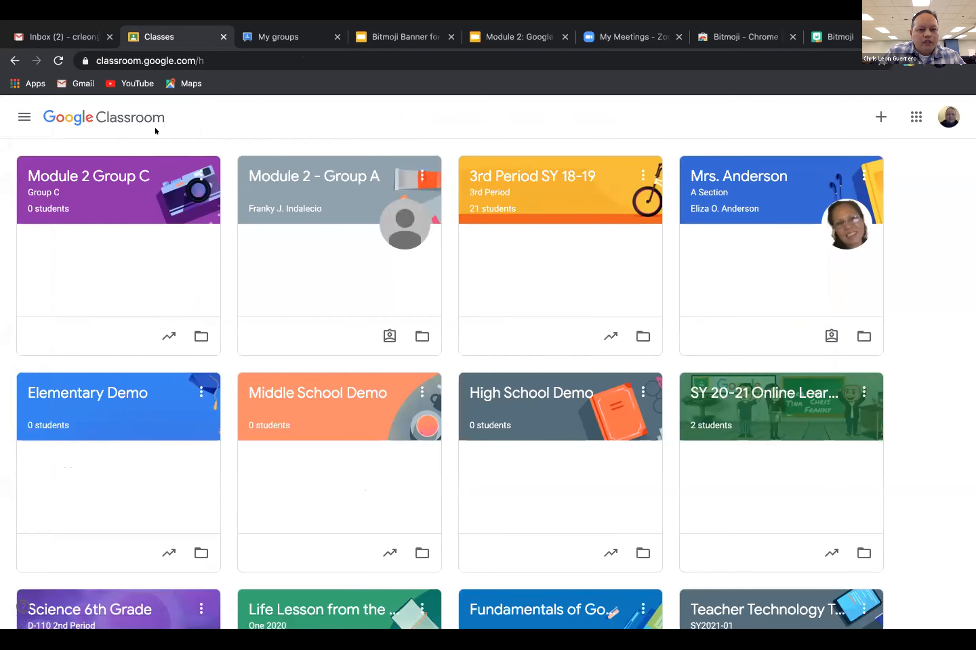
click(881, 117)
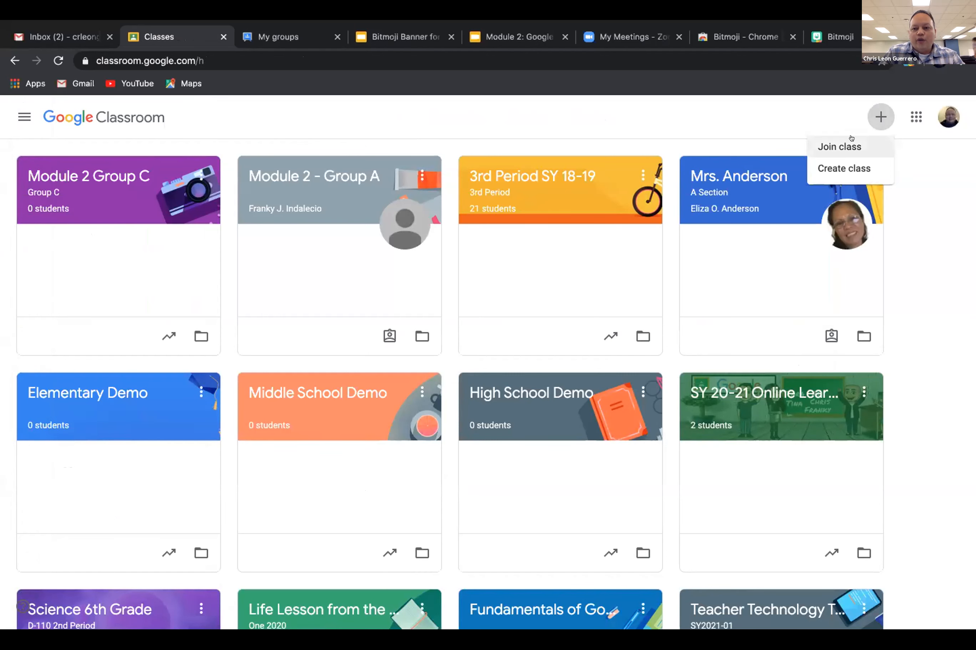
click(846, 145)
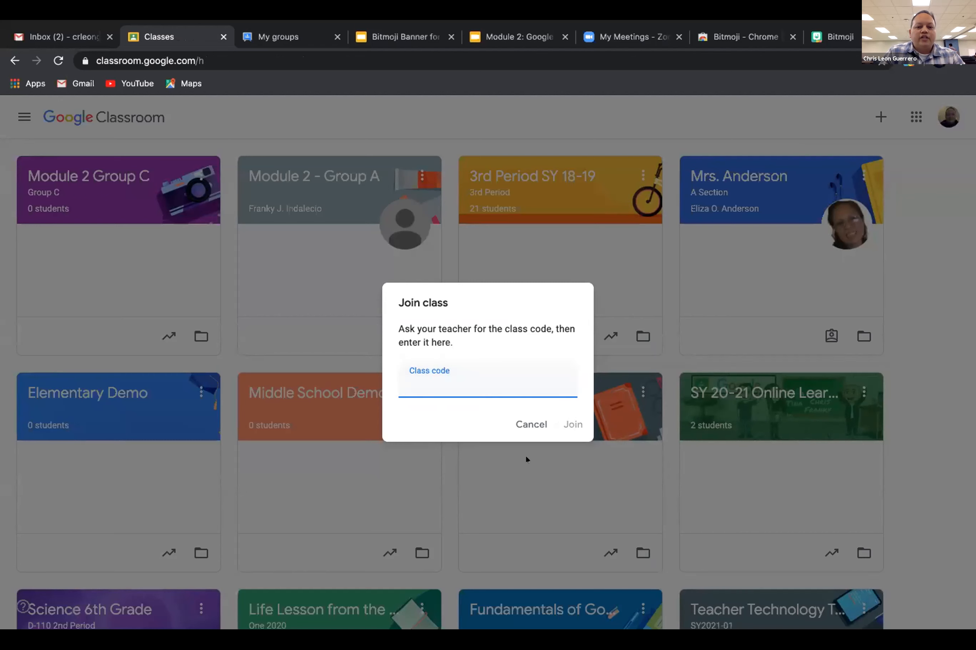
click(528, 425)
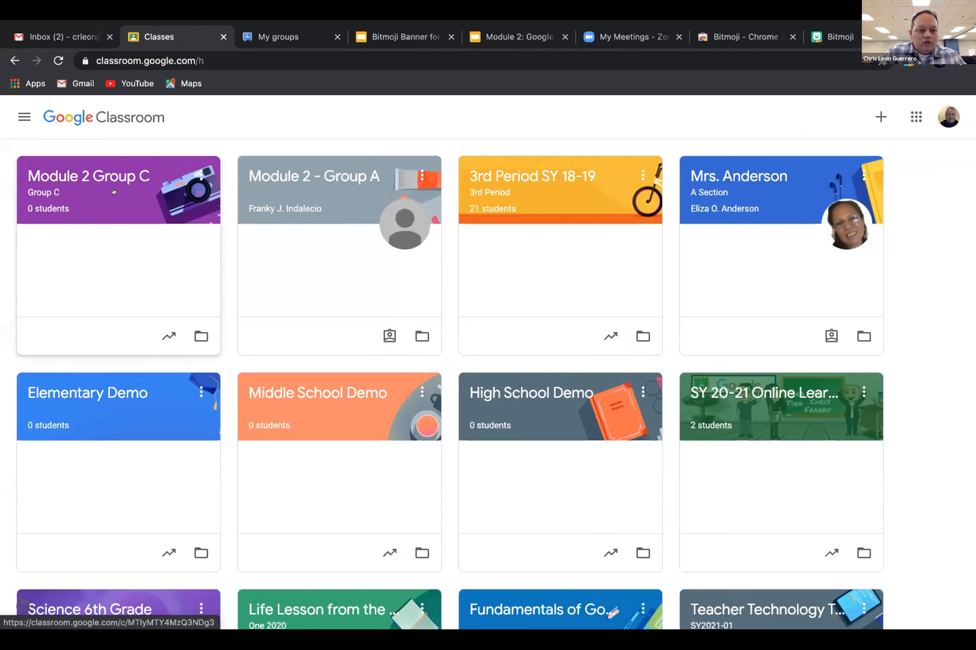
click(113, 170)
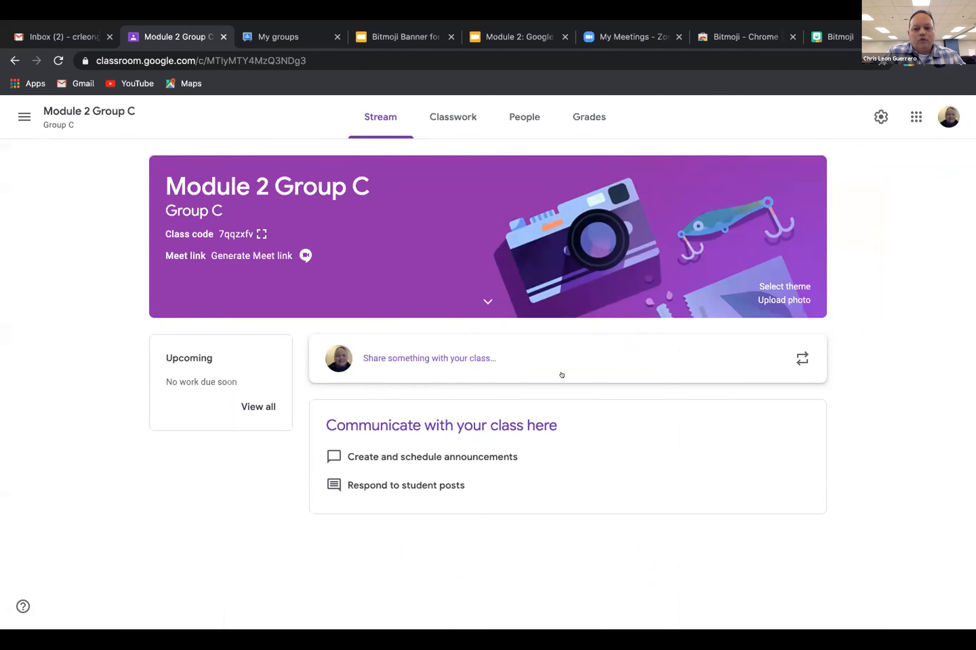
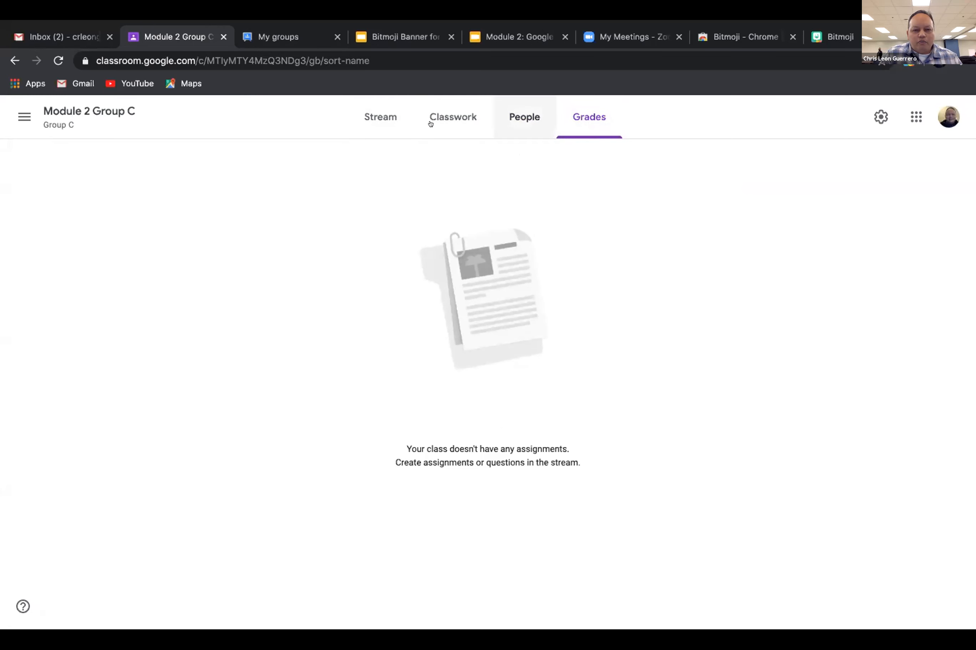
Leave the empty Grades page and show the Module 2 Group C stream.
click(351, 117)
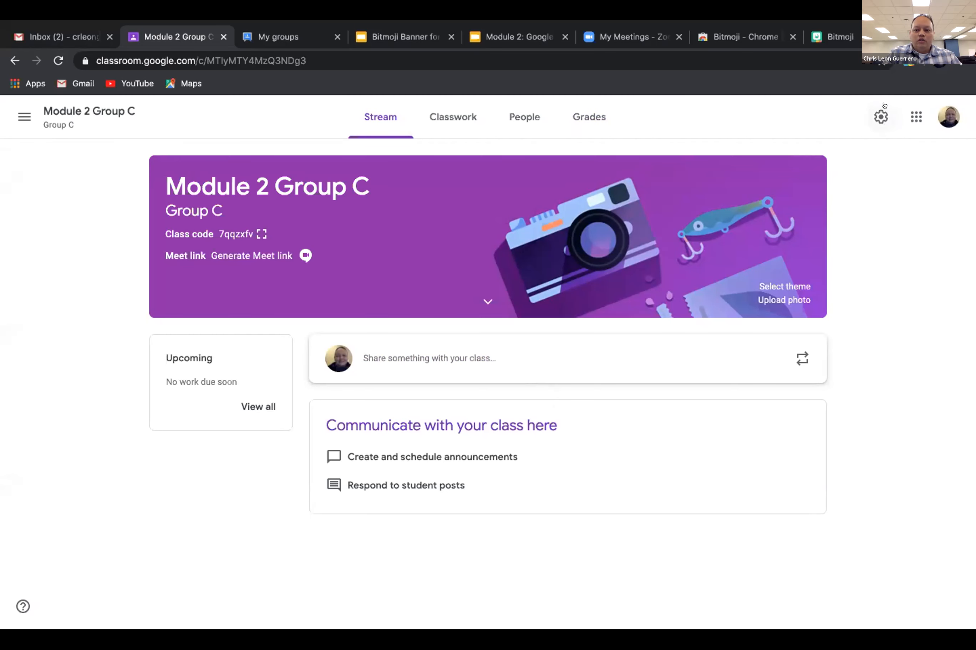
click(876, 114)
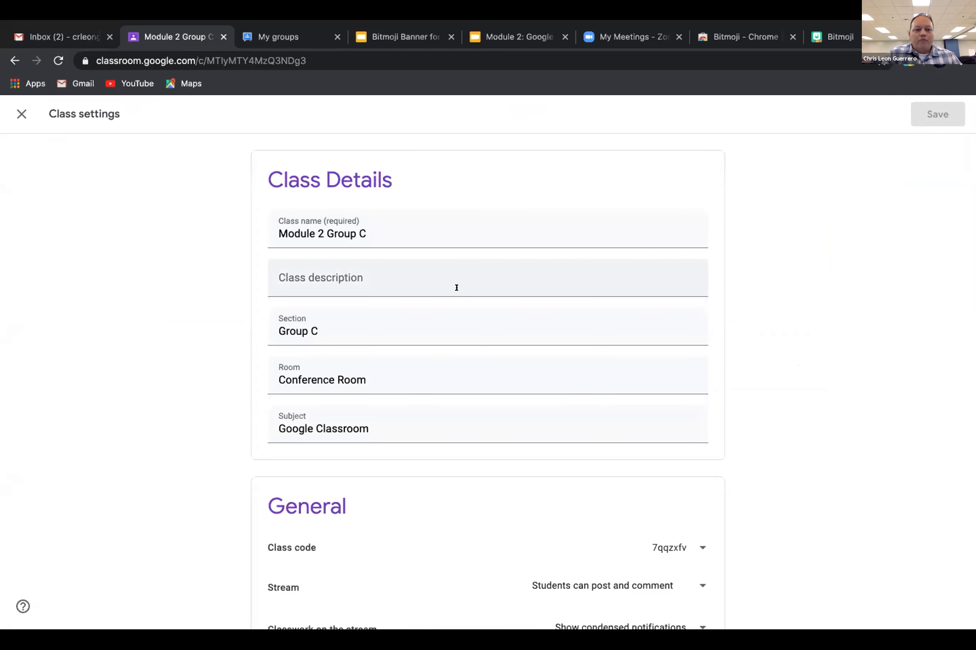
scroll(456, 288, down, 2)
scroll(455, 285, up, 1)
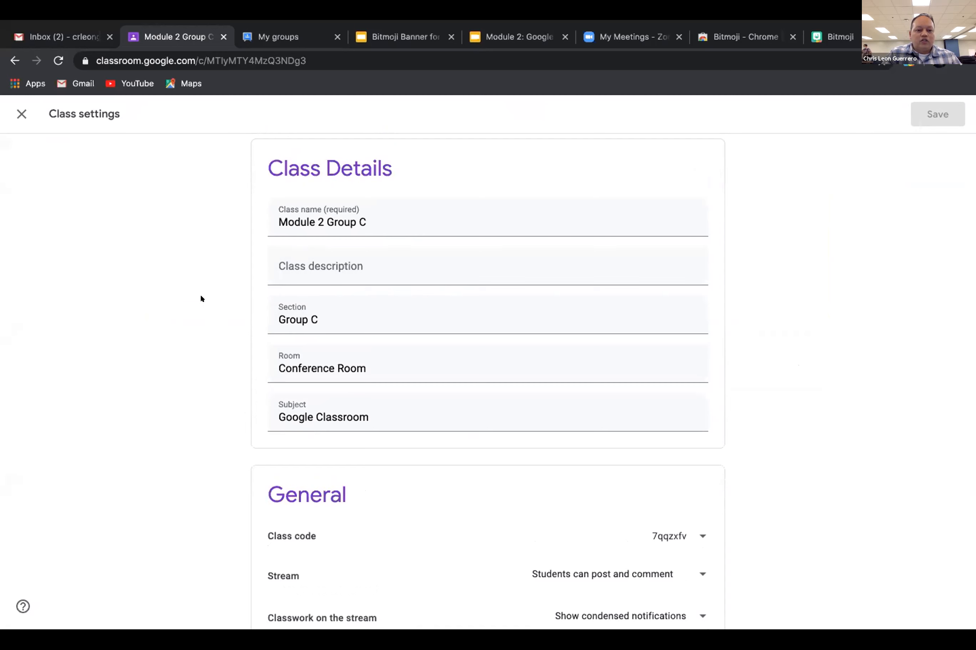
scroll(234, 331, down, 4)
scroll(233, 331, down, 3)
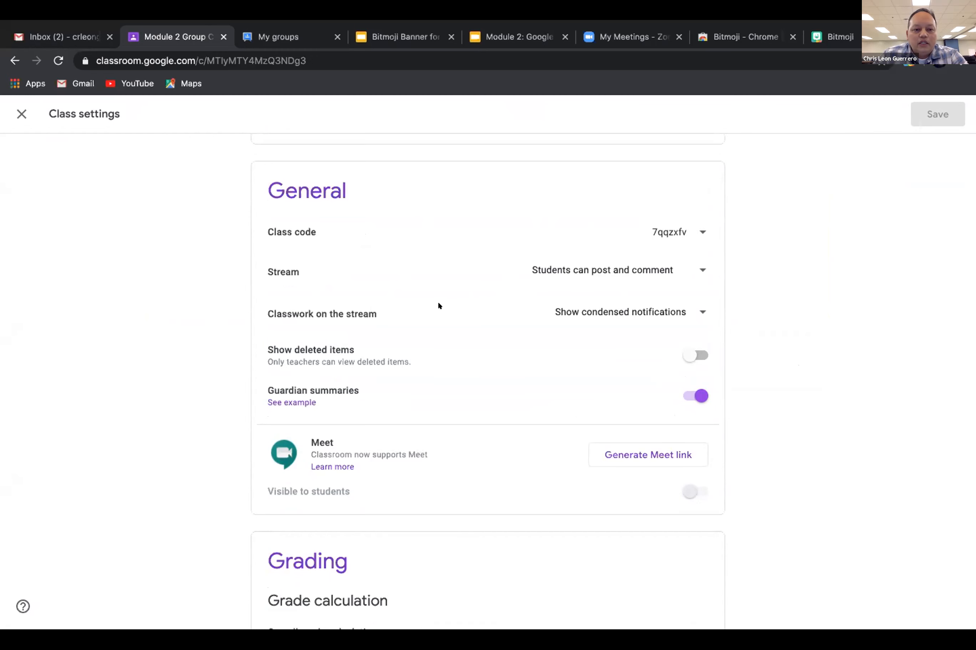
scroll(437, 301, down, 1)
scroll(437, 304, up, 8)
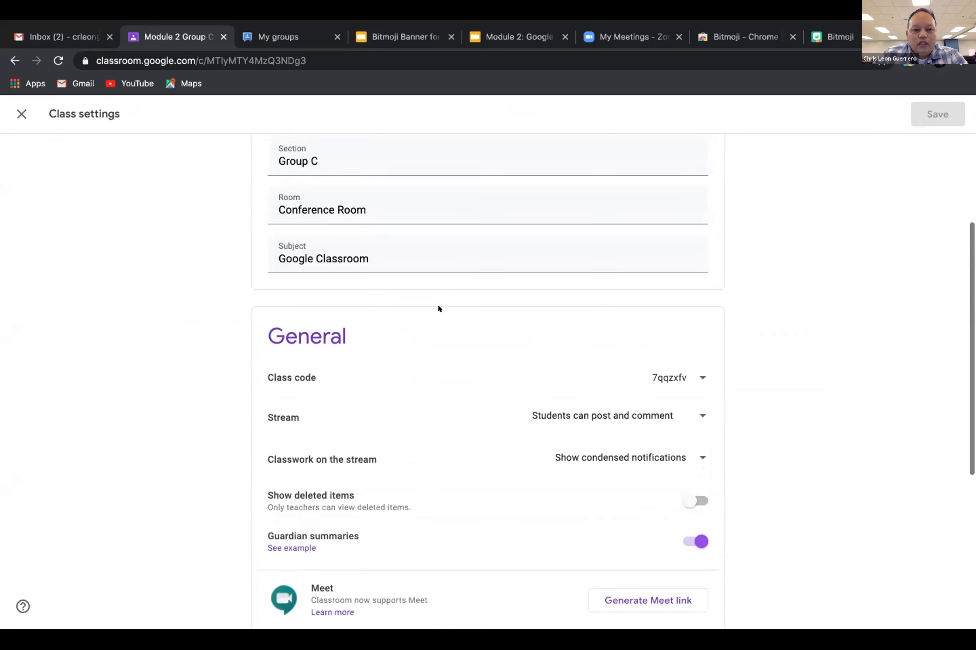
click(20, 114)
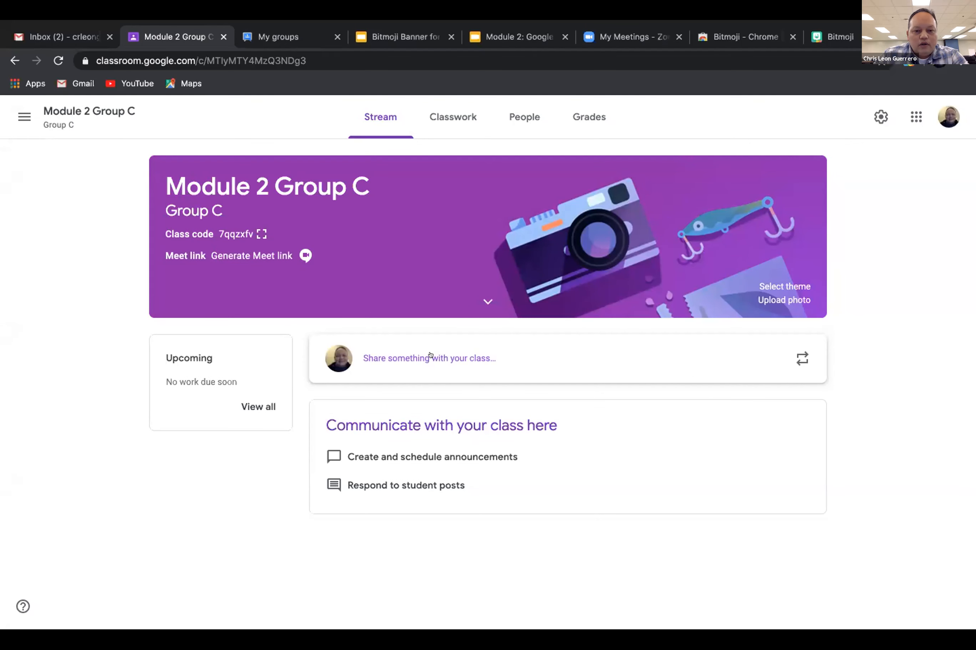
Write 'Hafa Adai, everyone!', review the post and attachment options without adding anything, then post it.
click(520, 351)
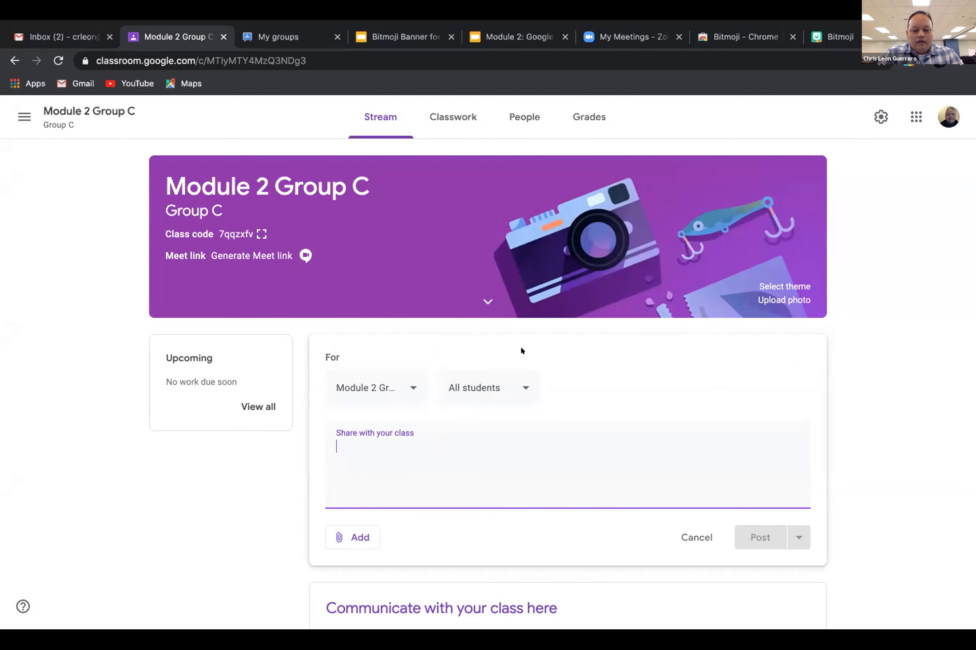
text(Hafa Adai)
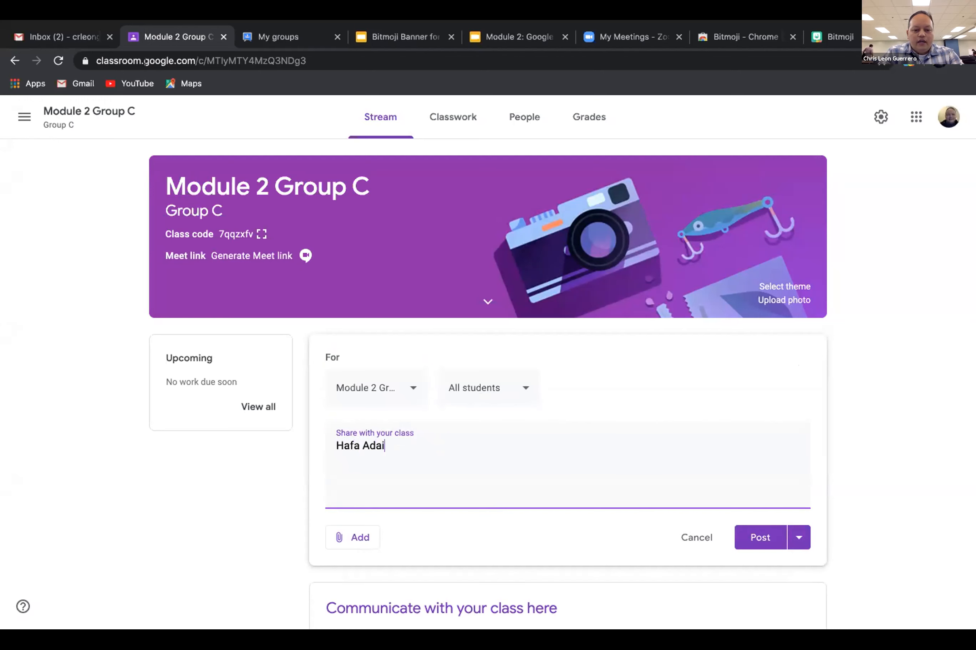
text(, everyone!)
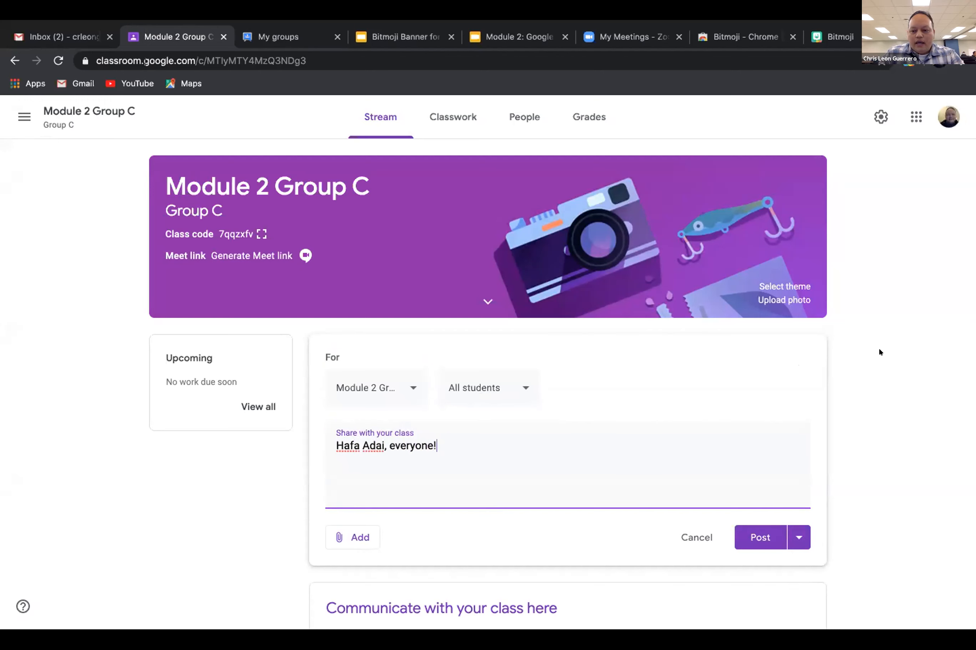
scroll(878, 351, down, 2)
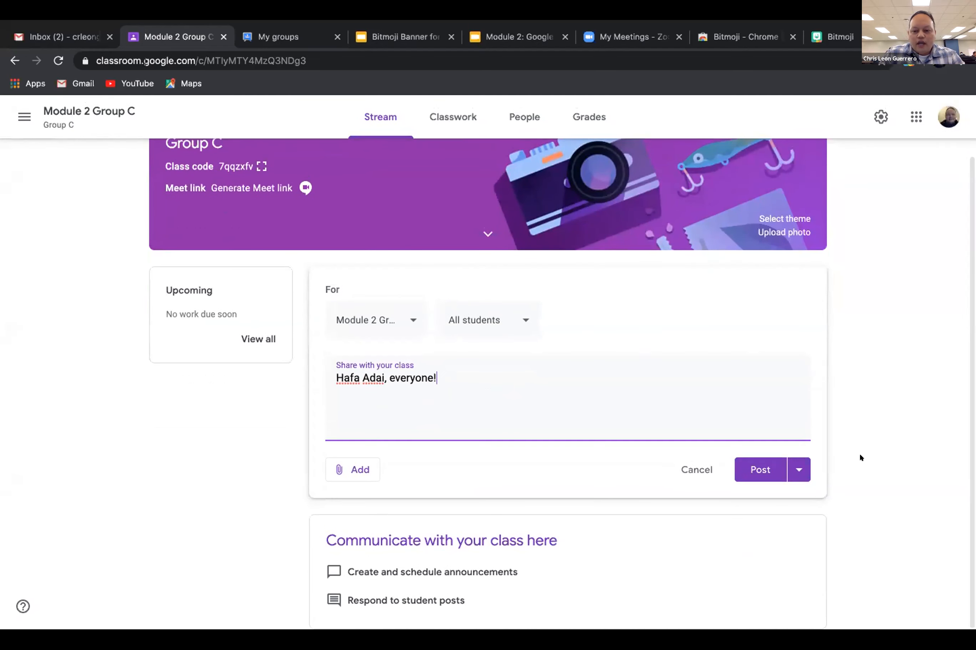
click(790, 470)
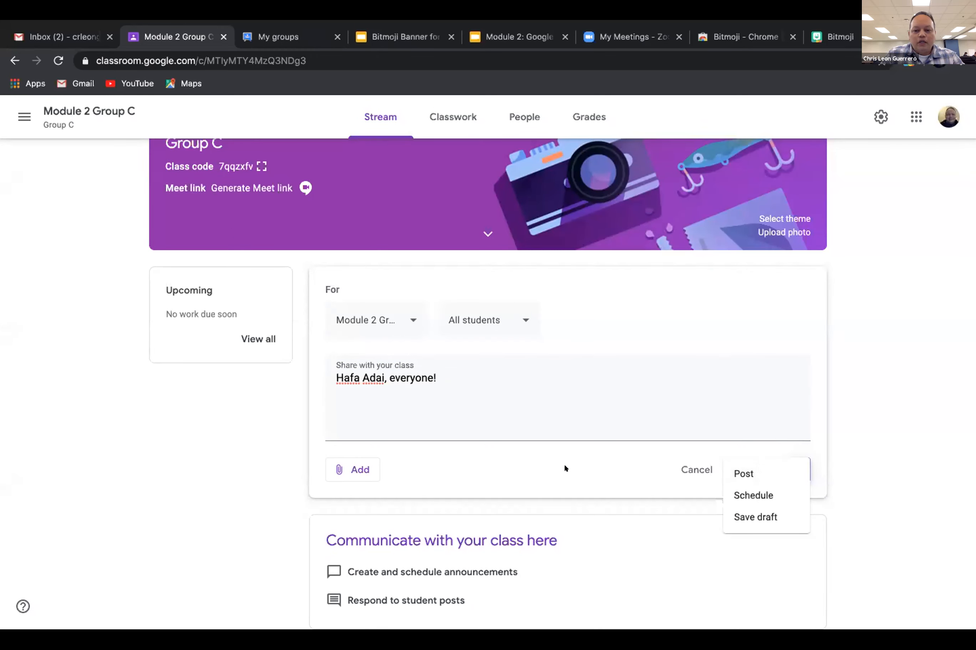
click(459, 471)
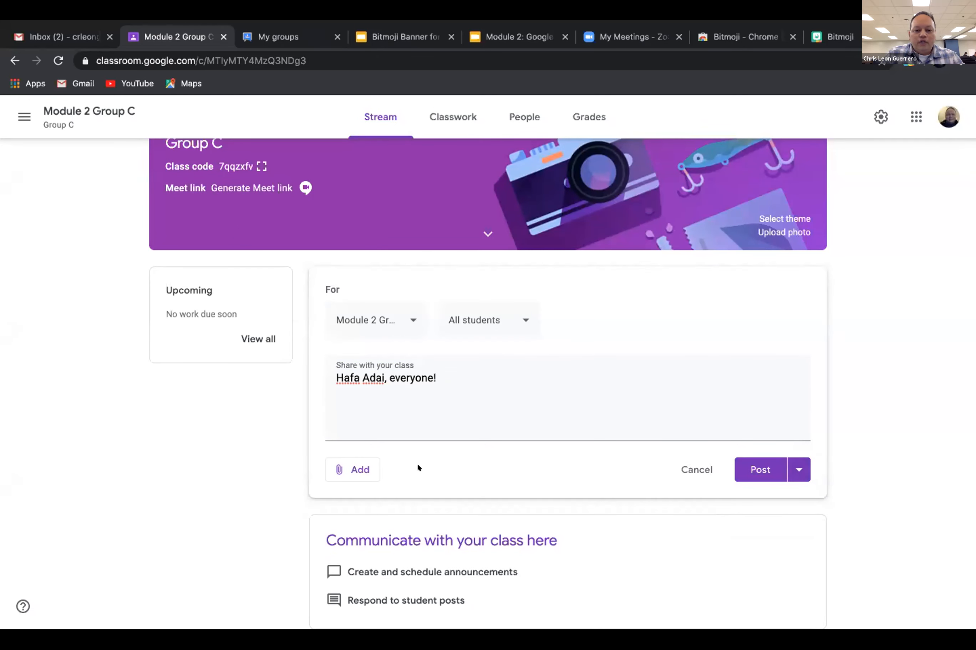
click(353, 471)
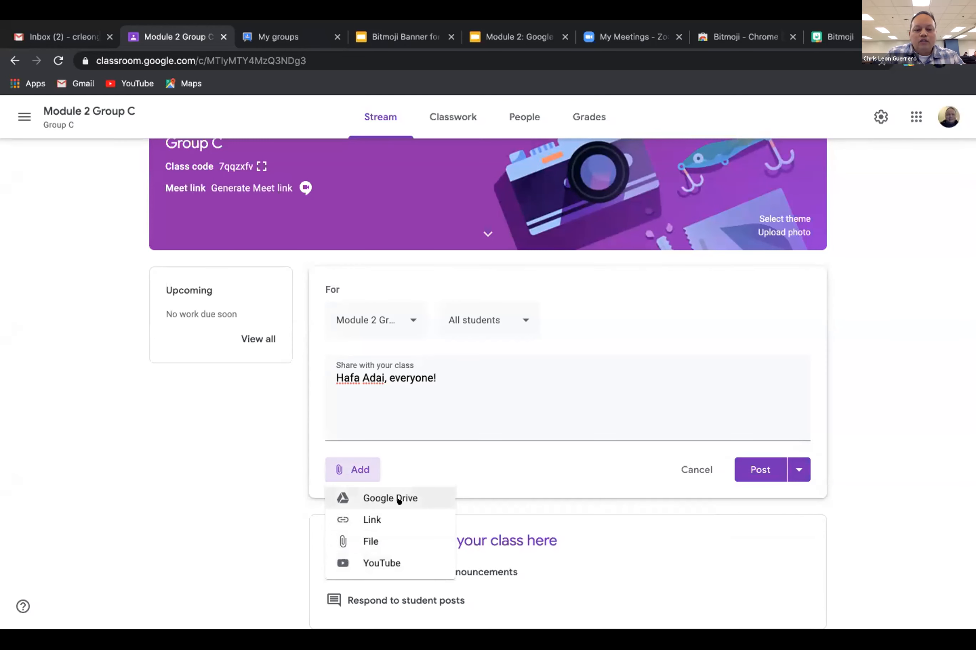
click(383, 470)
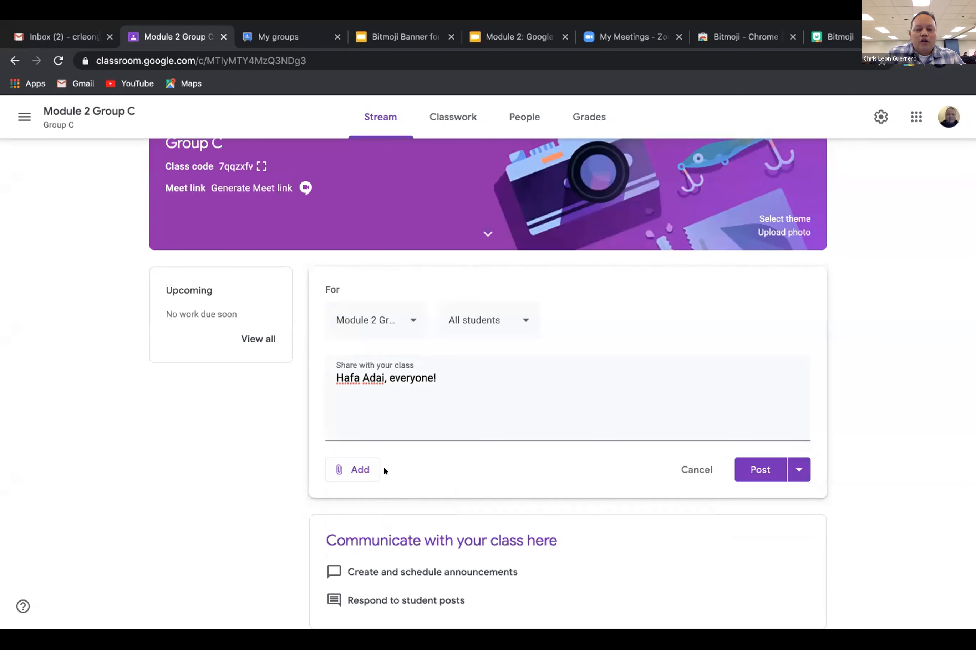
click(455, 373)
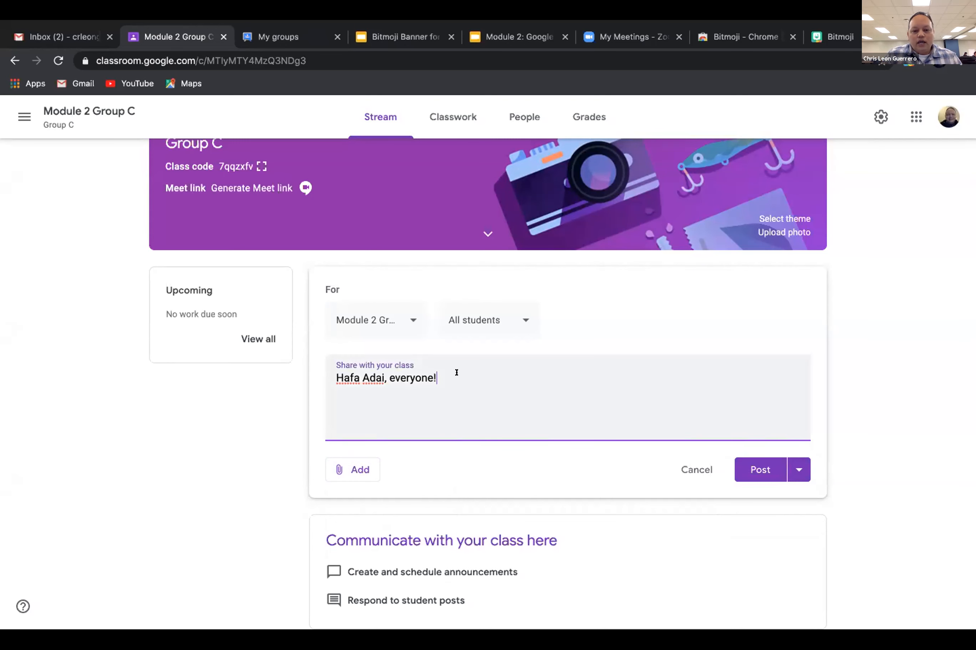
key(Return)
scroll(451, 375, up, 2)
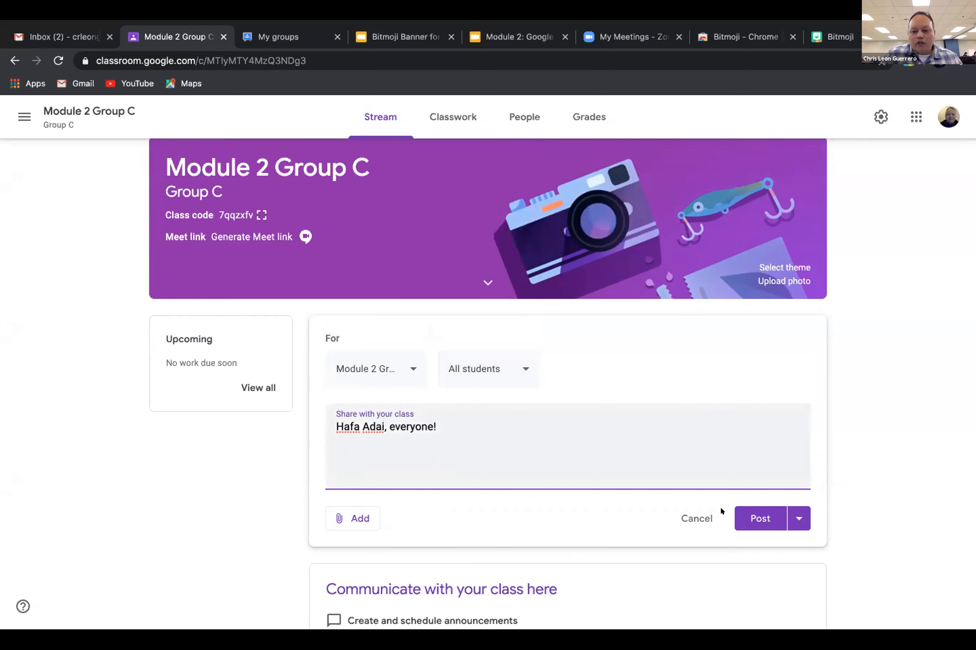
click(750, 520)
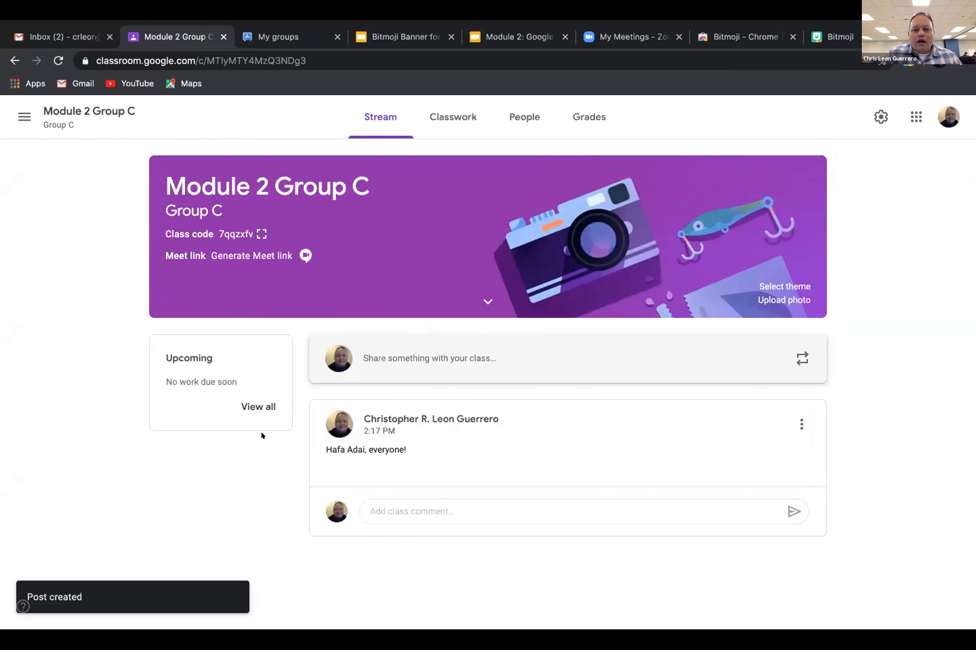
click(515, 114)
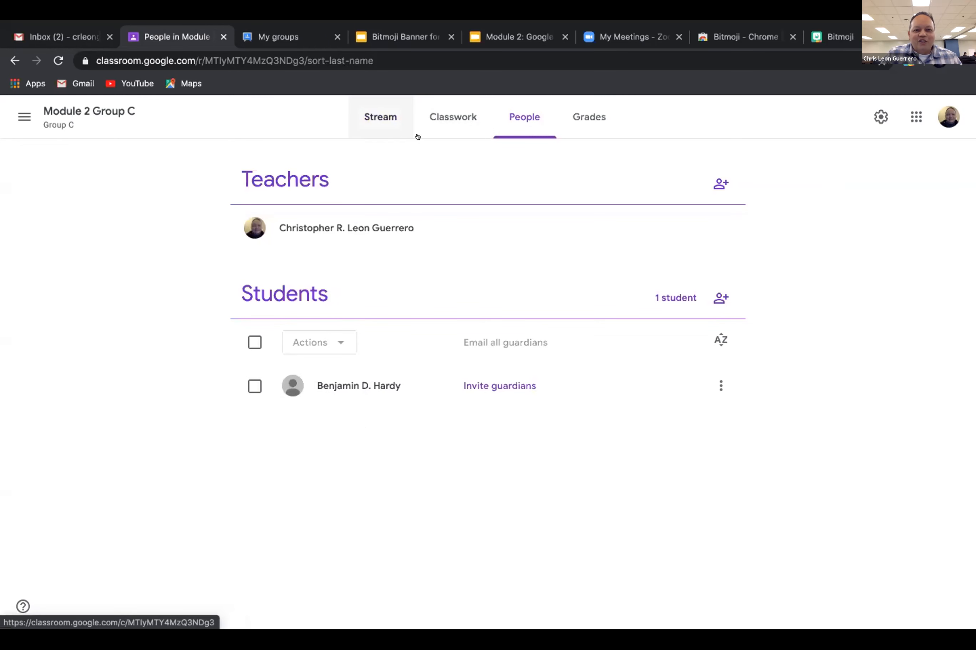
click(373, 122)
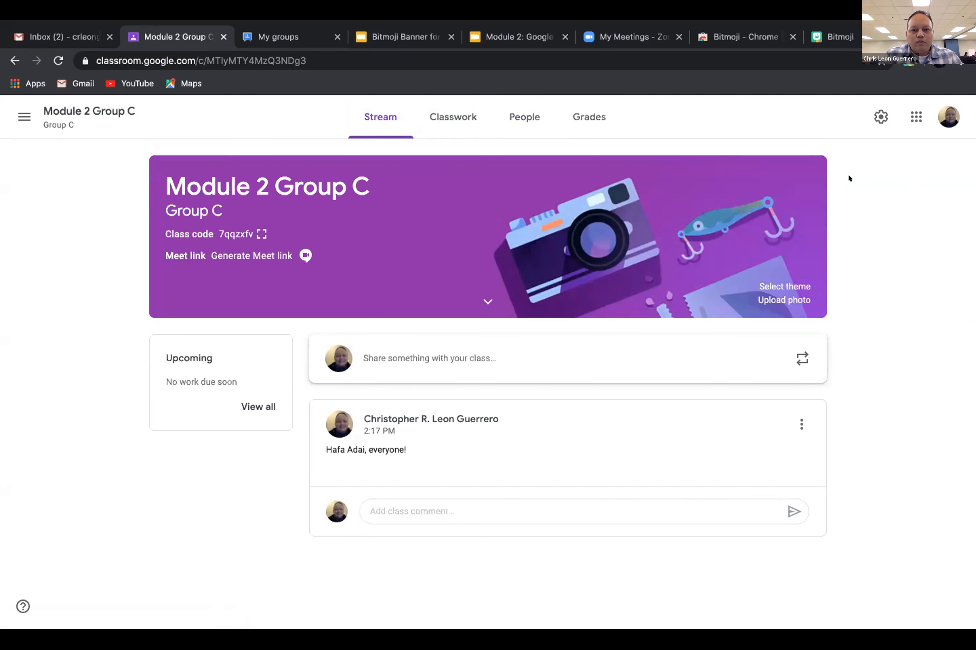
In Class settings, set Stream to 'Only teachers can post or comment' and save.
click(874, 123)
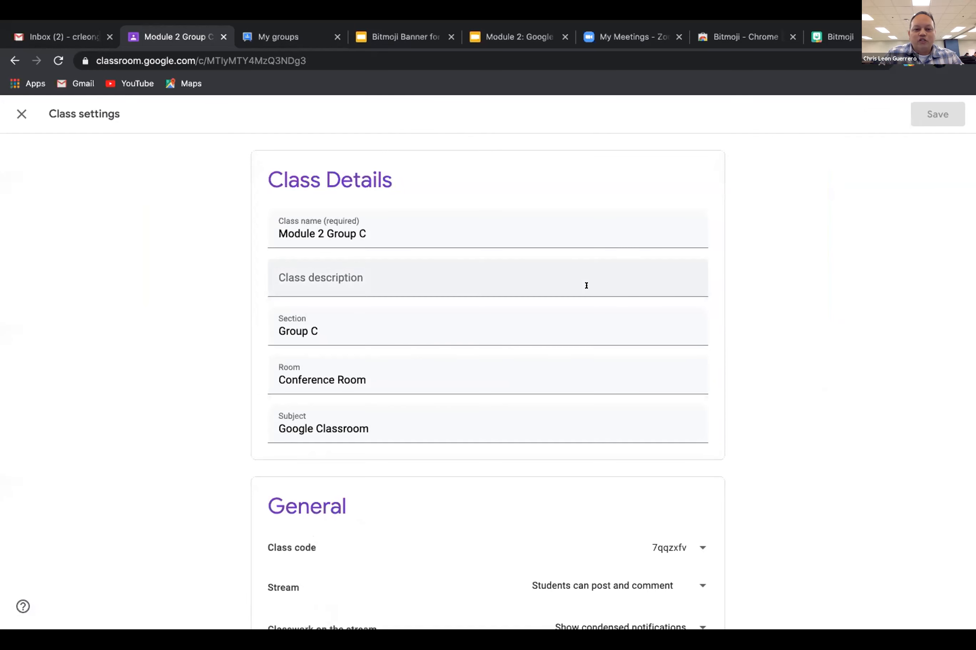
scroll(483, 381, down, 3)
scroll(483, 381, down, 3)
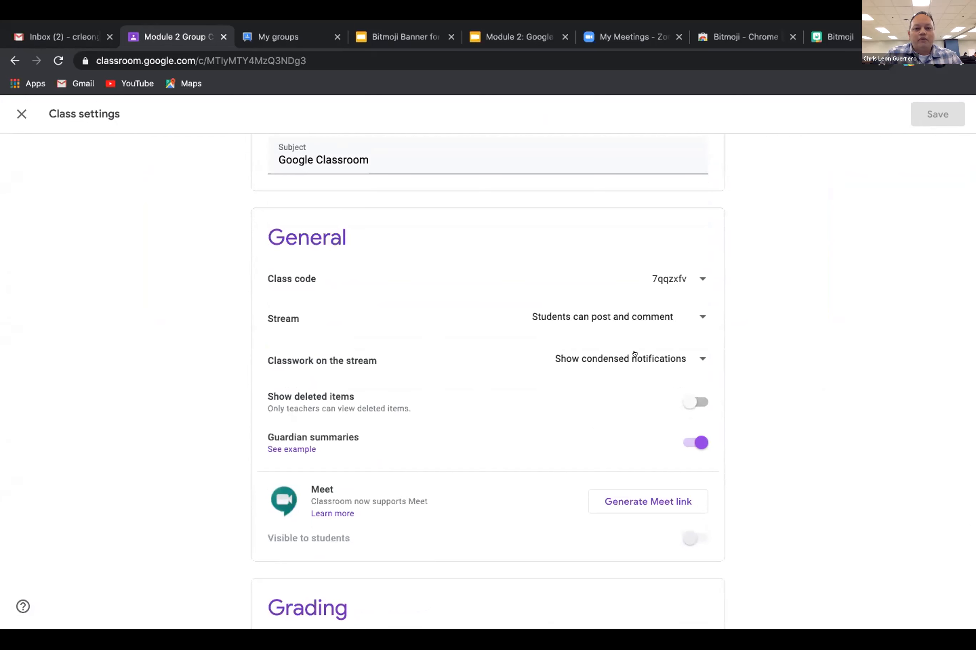
click(699, 313)
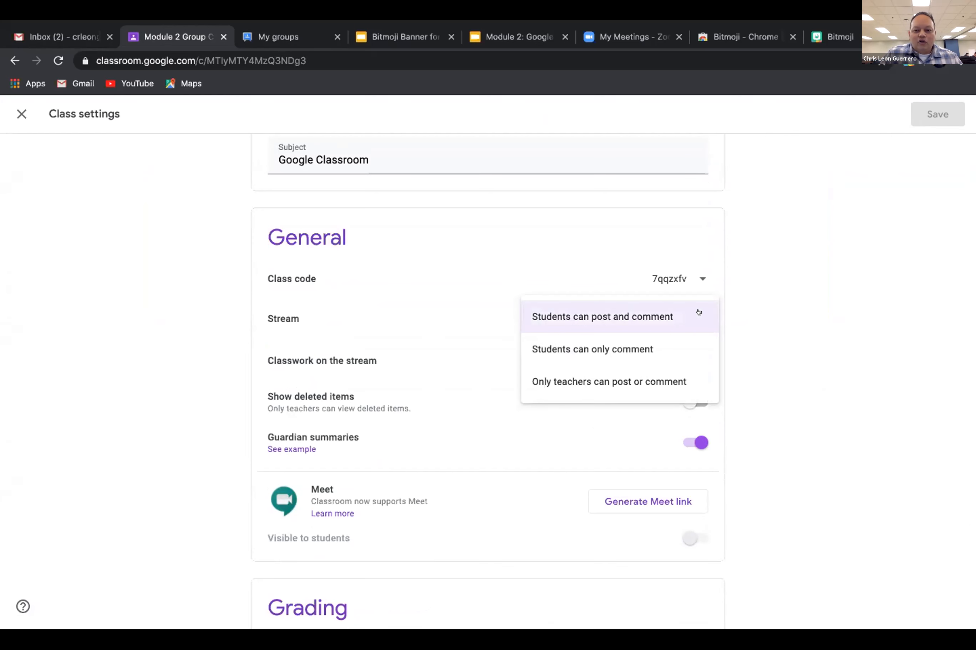
click(627, 377)
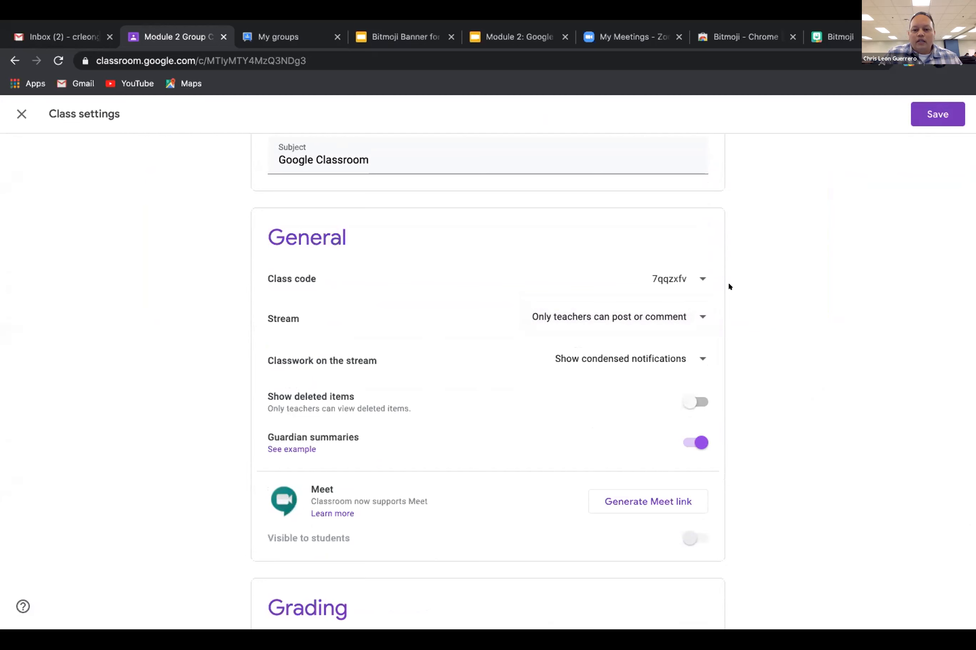
click(699, 313)
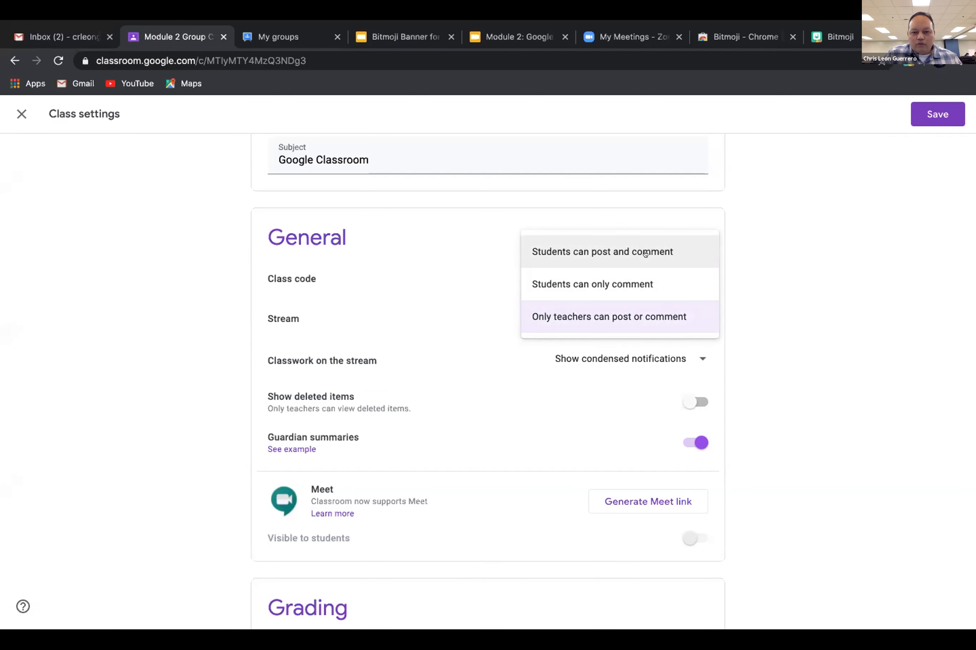
click(644, 321)
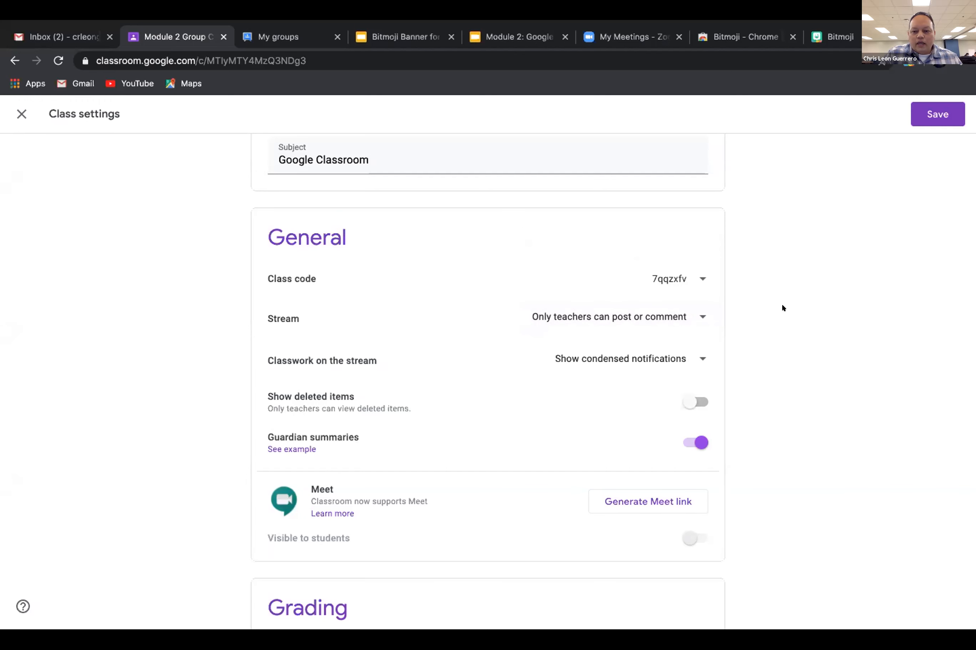
click(919, 114)
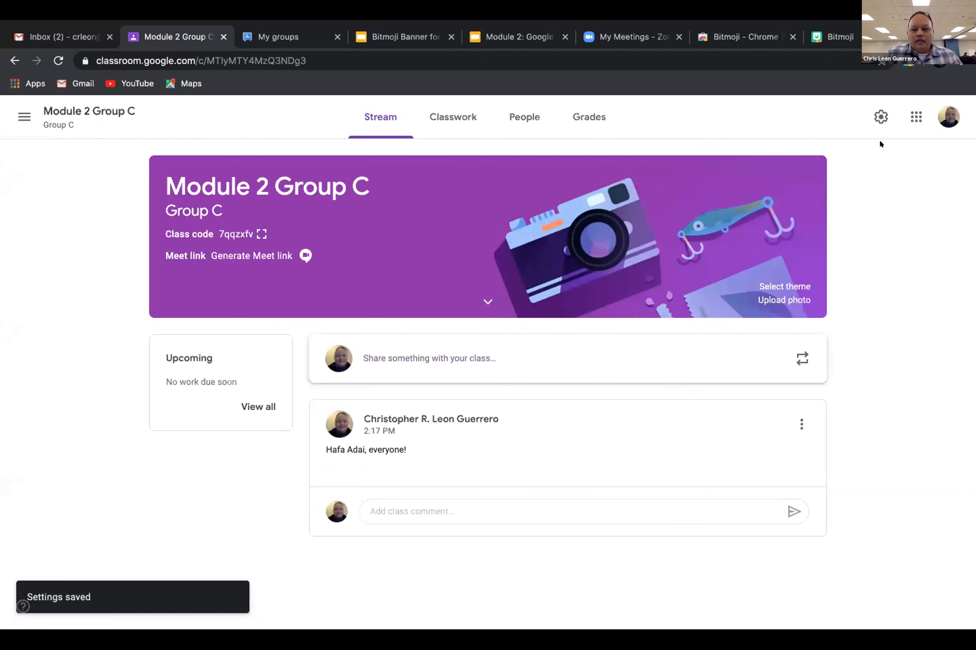
Open Class settings and scroll down to the Meet and Grading sections.
click(880, 117)
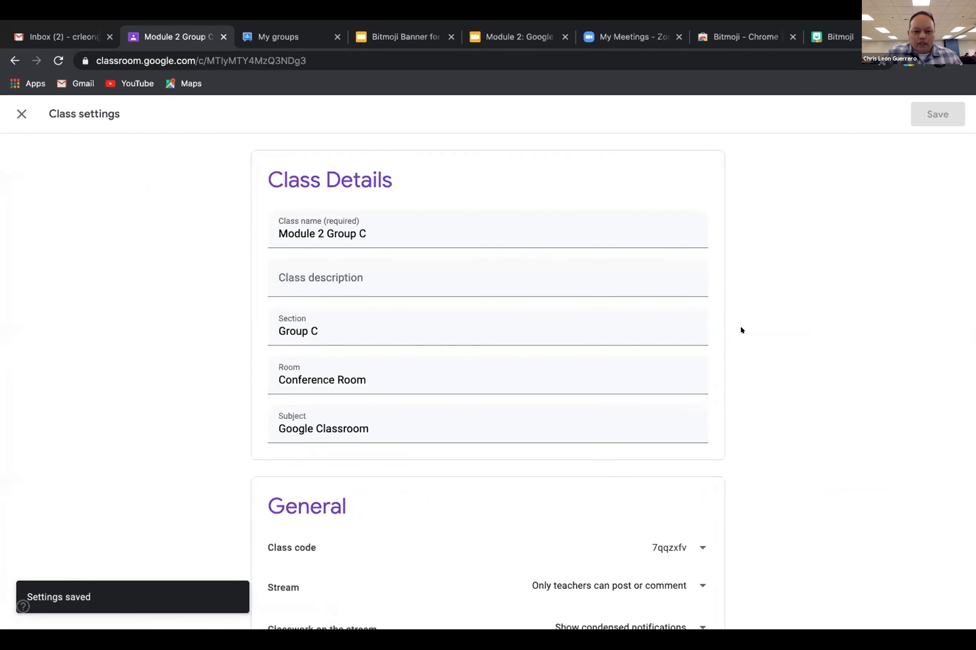
scroll(794, 319, down, 9)
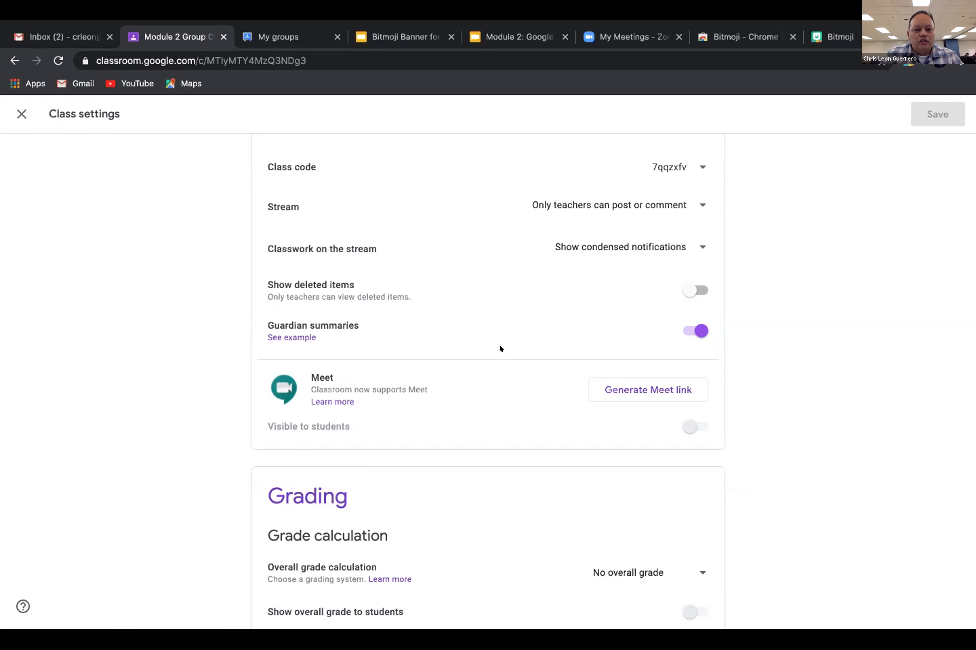
scroll(500, 331, down, 1)
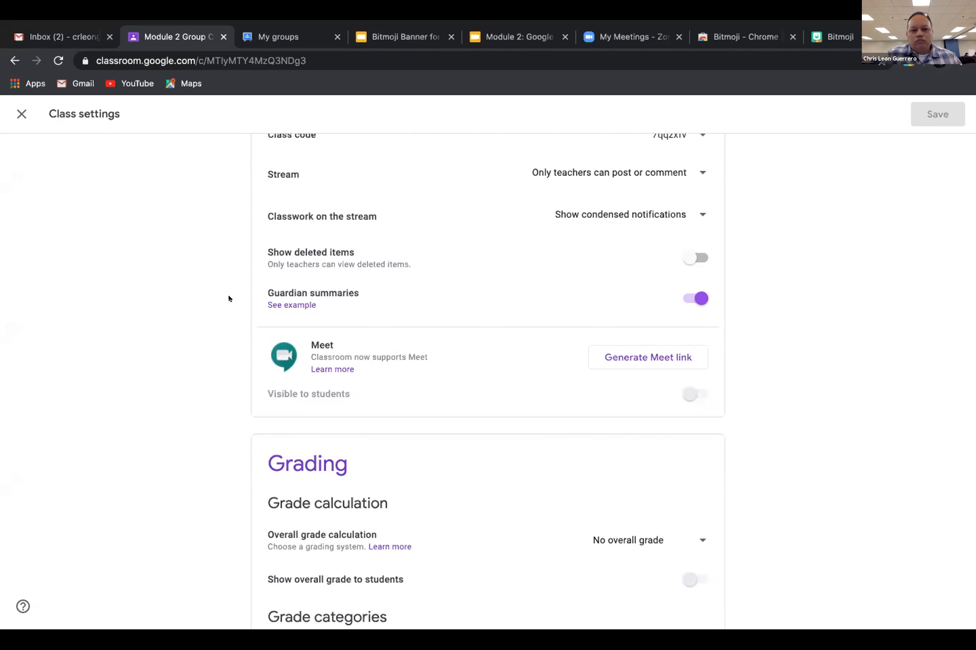
scroll(228, 297, down, 2)
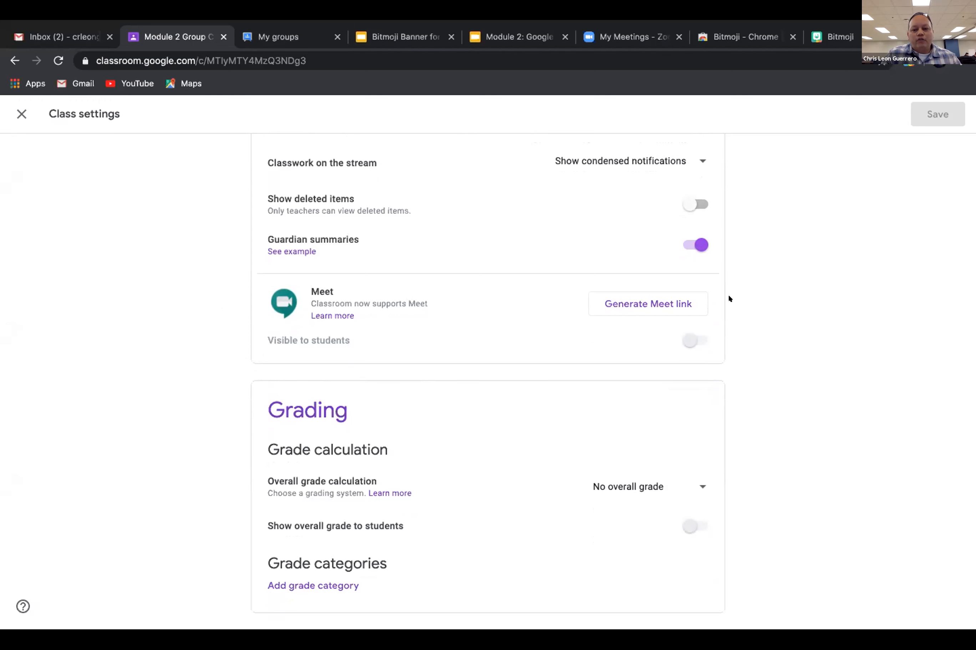
Generate a Meet link and toggle 'Visible to students' off and on, leaving it visible.
click(666, 307)
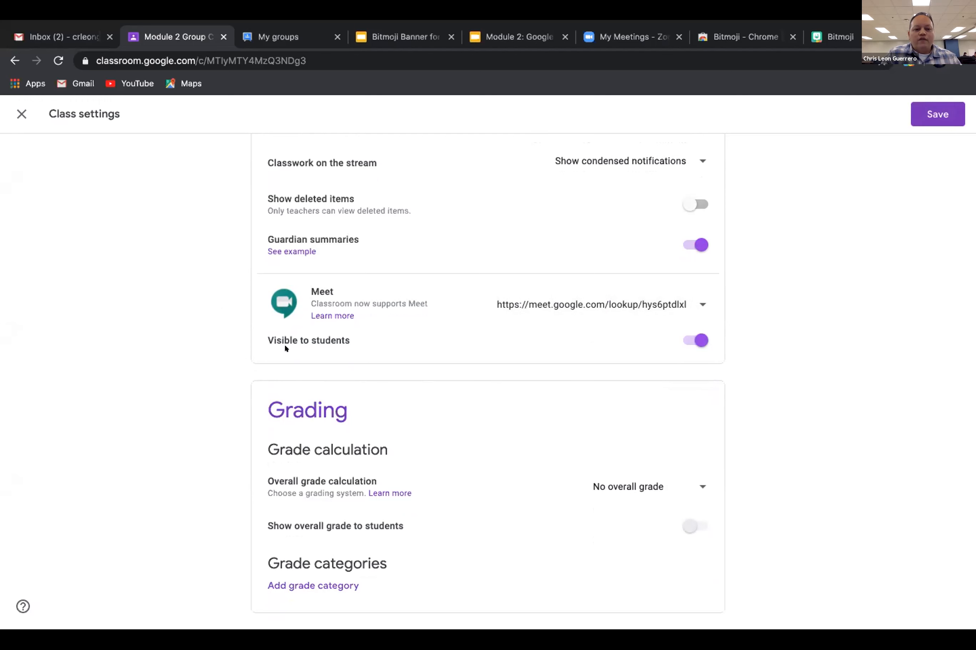
click(695, 338)
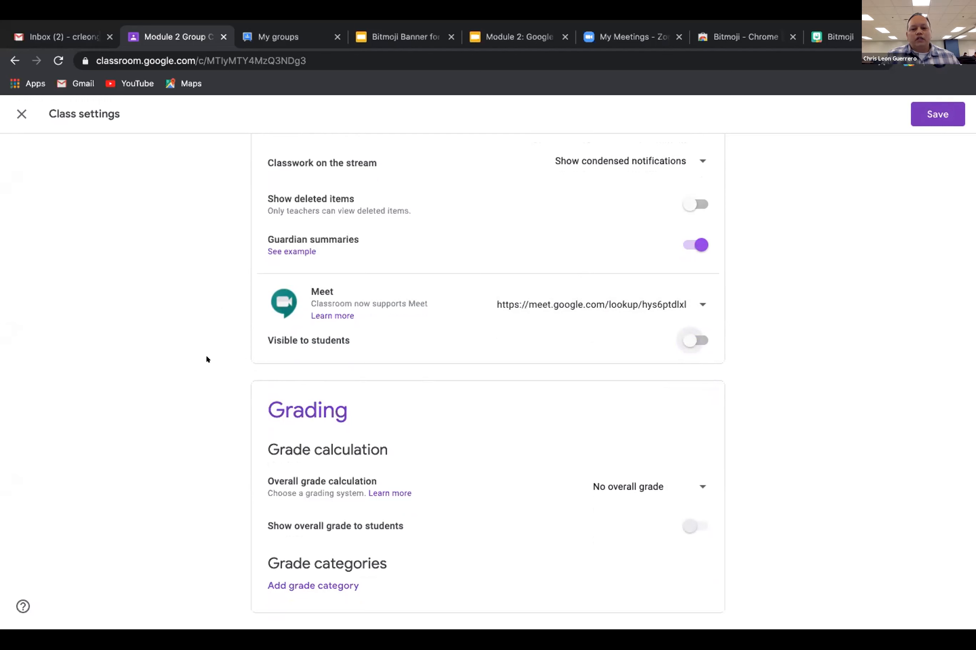
click(693, 335)
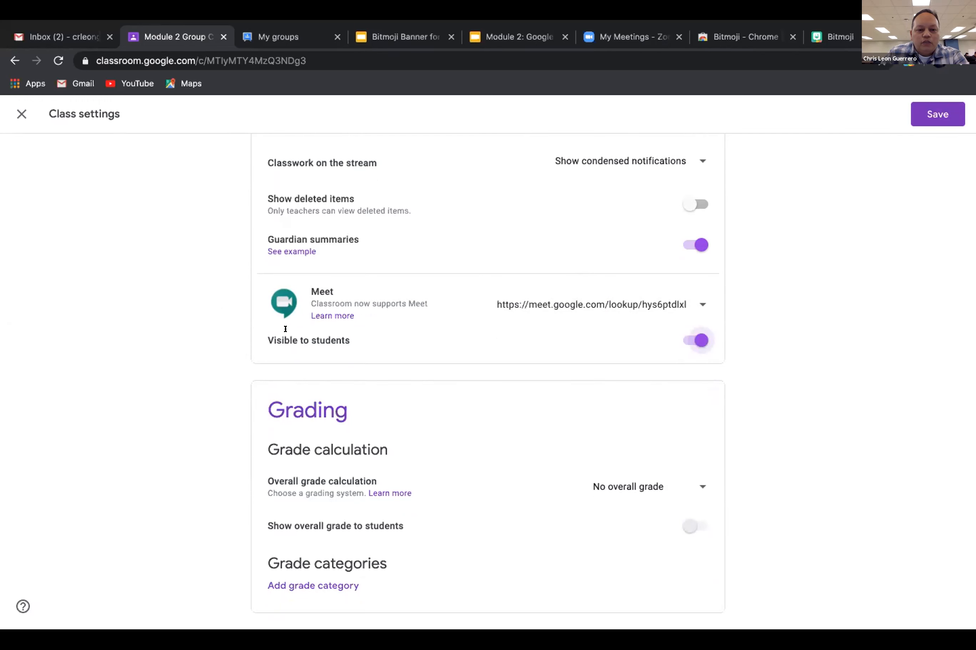
click(696, 340)
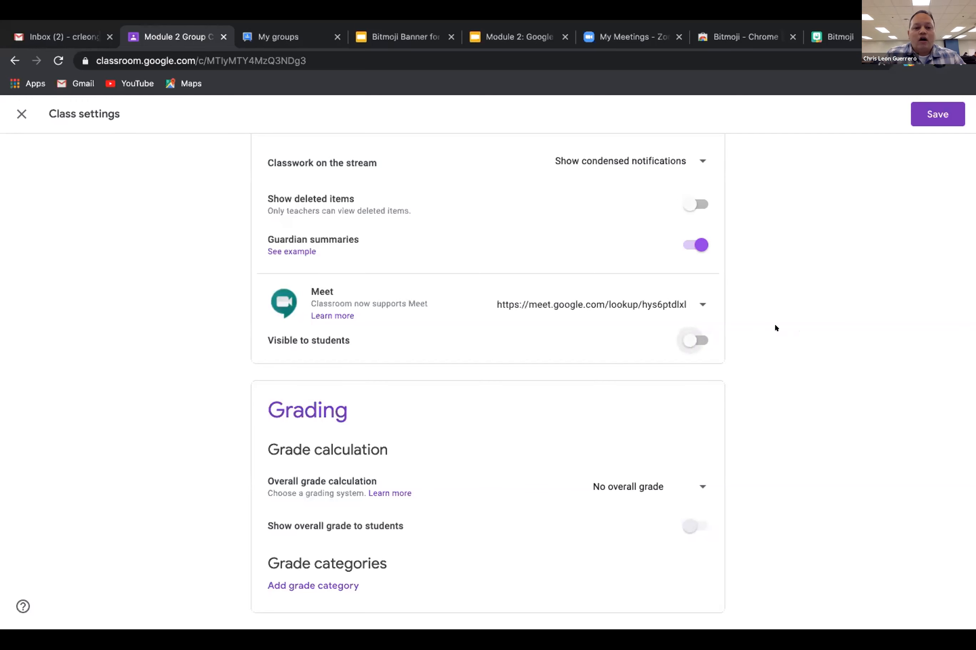
click(699, 340)
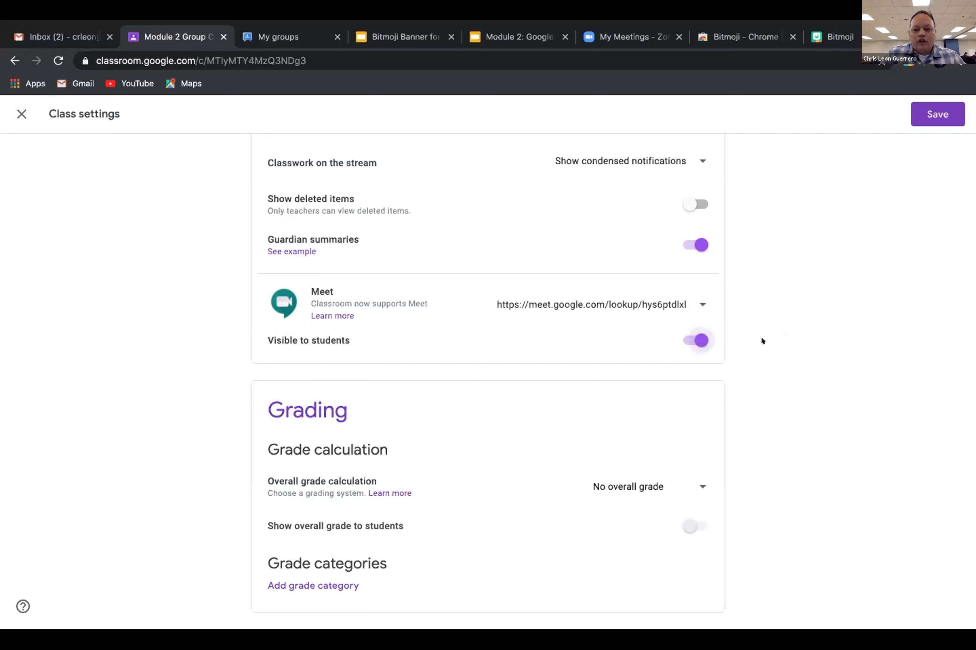
Save the Meet link, then reopen settings, turn 'Visible to students' off and save again.
click(928, 113)
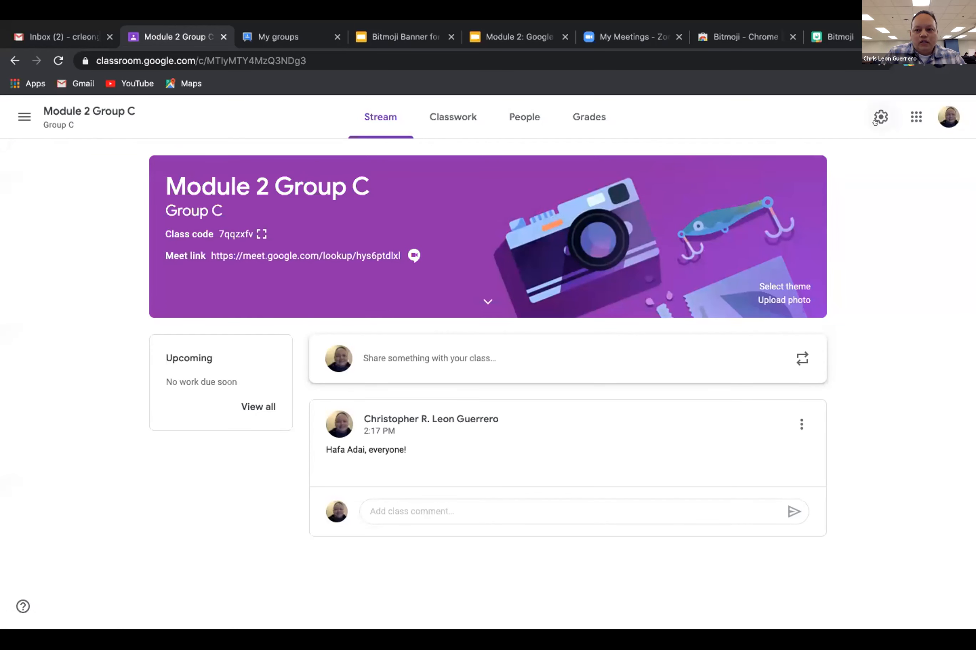
click(878, 119)
scroll(570, 425, down, 10)
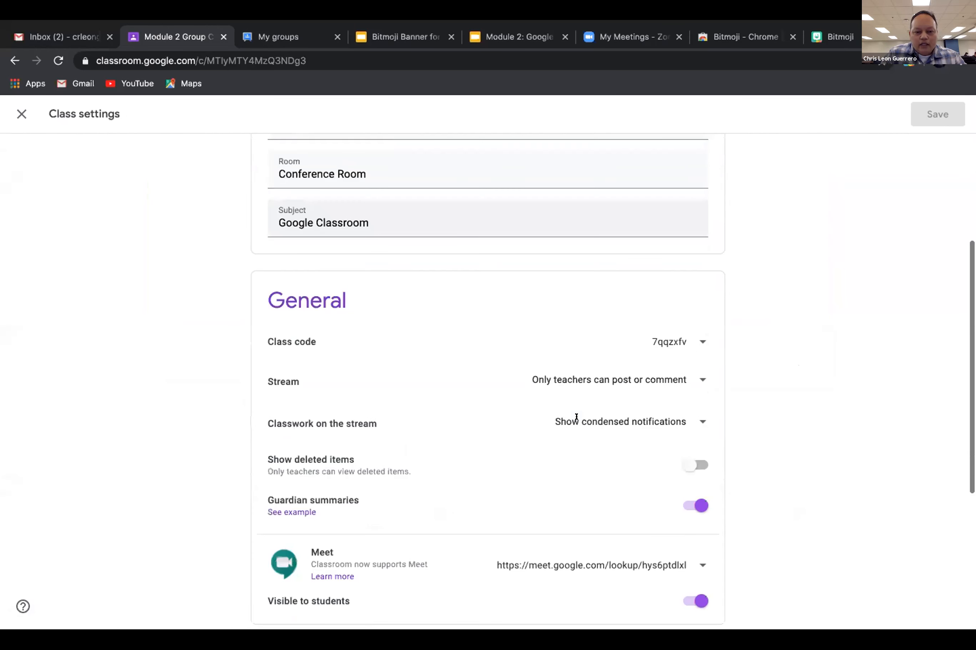
scroll(568, 421, down, 1)
click(694, 389)
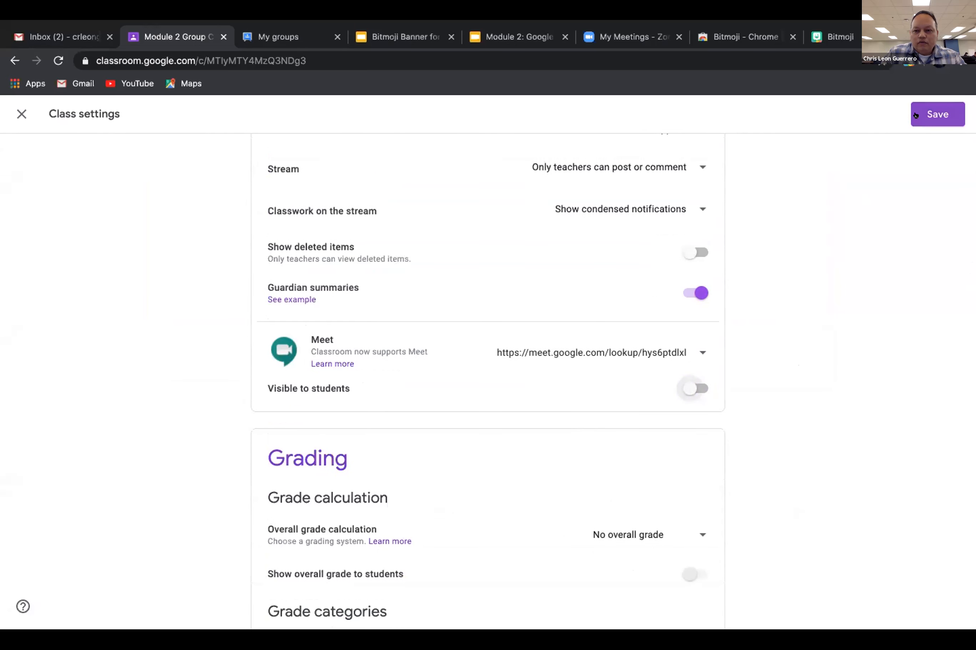
click(915, 115)
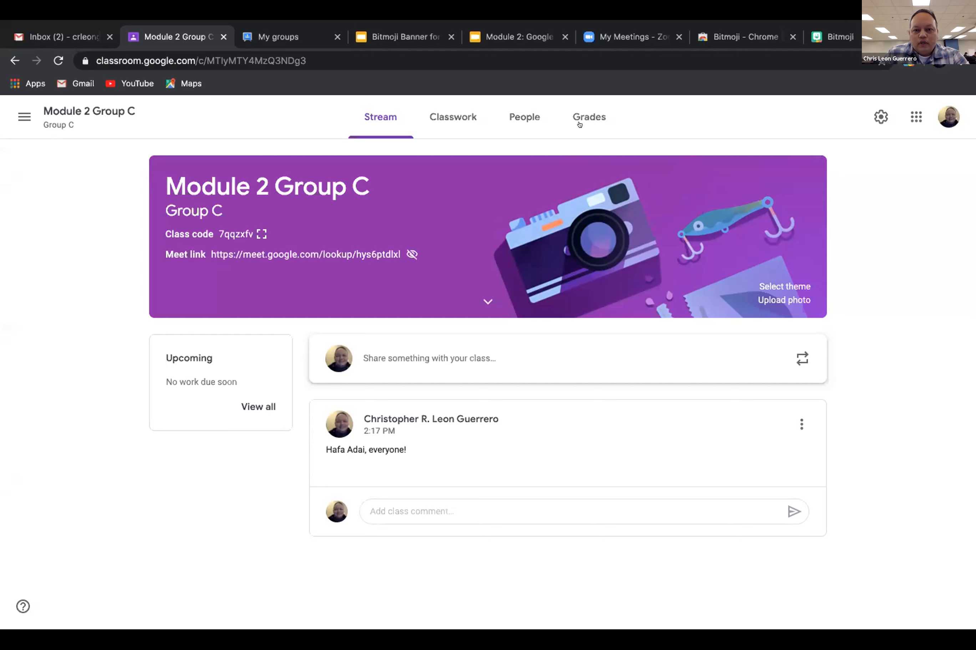
Reopen Class settings and keep overall grade calculation at 'No overall grade'.
click(878, 116)
scroll(501, 340, down, 8)
scroll(501, 341, down, 2)
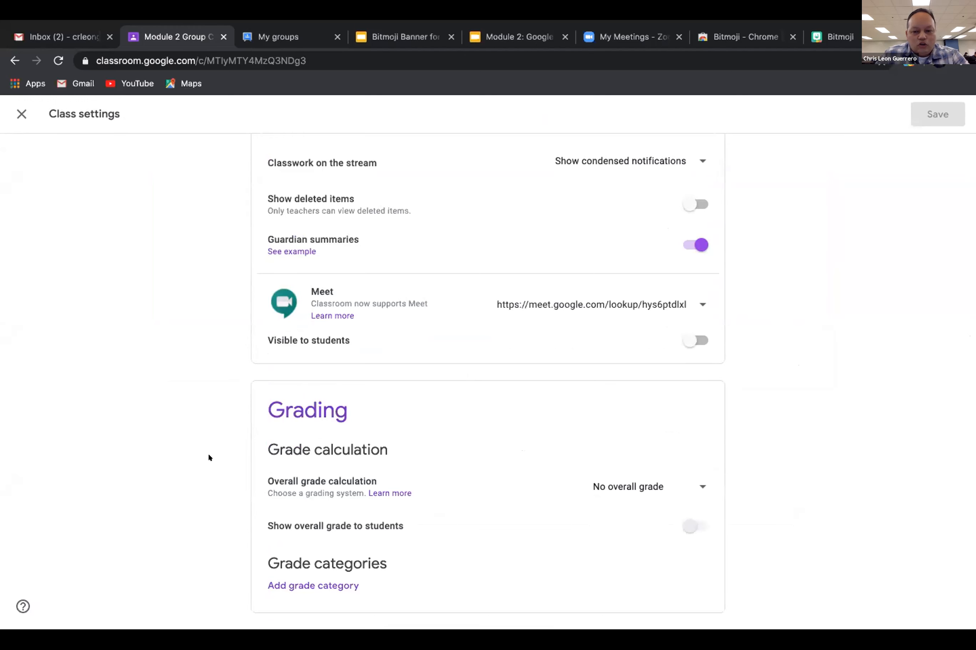
click(698, 486)
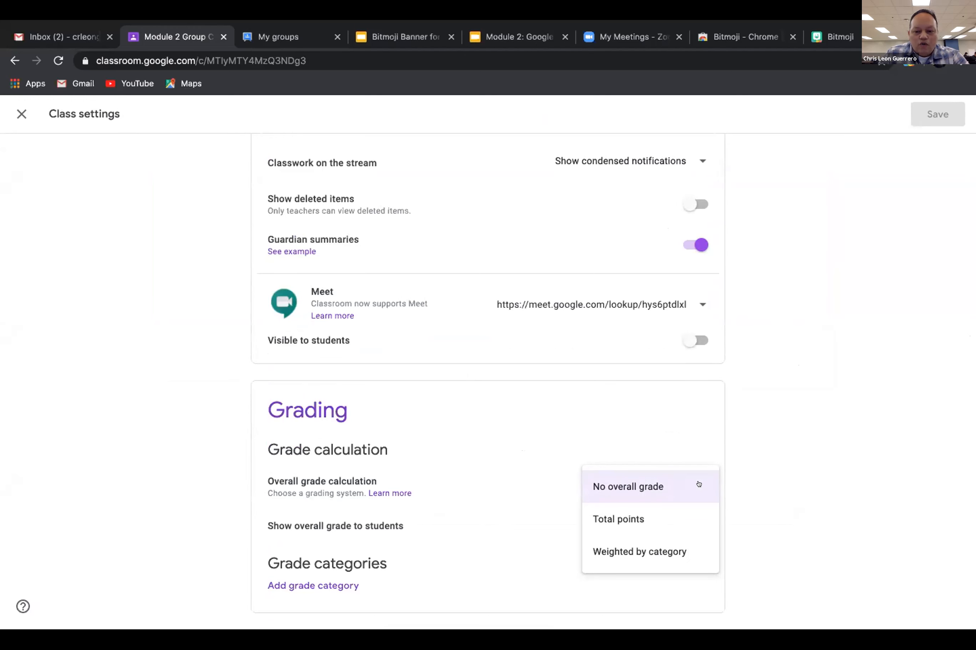
click(749, 452)
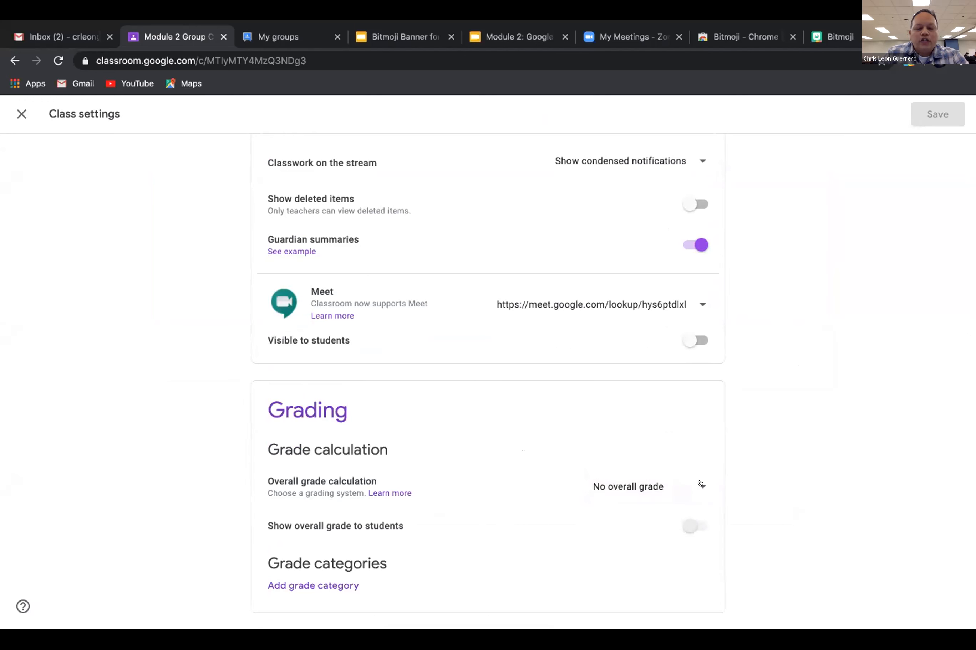
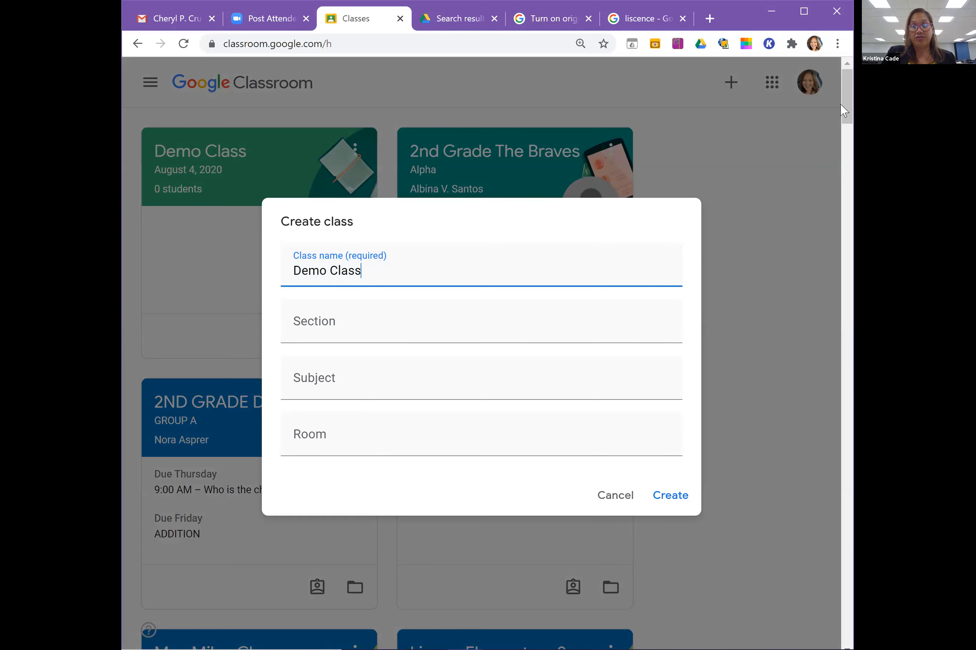
Cancel the duplicate class creation, maximize the Chrome window, and open Demo Class.
key(Escape)
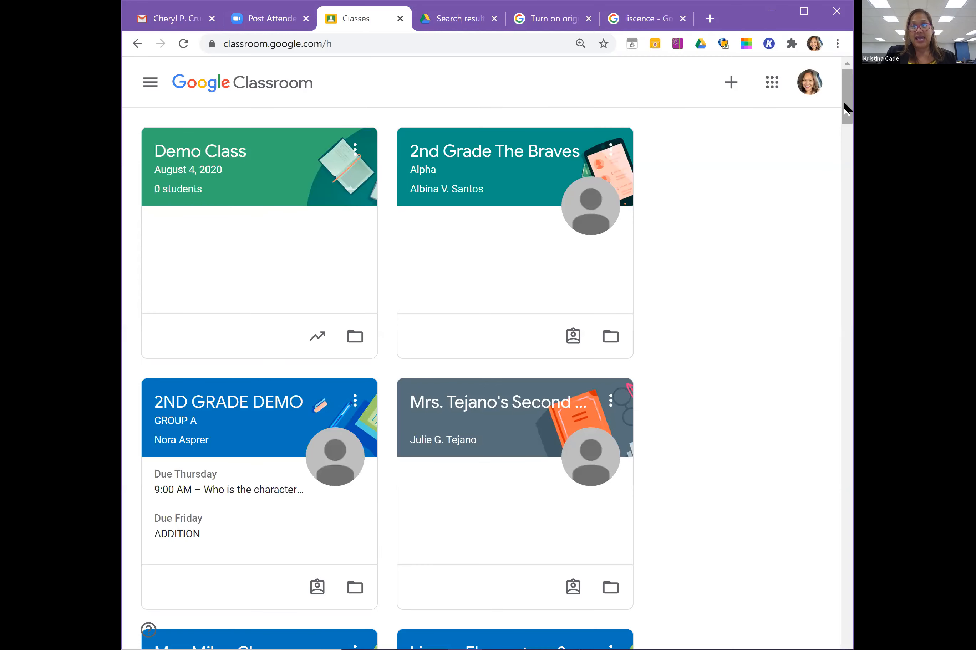
scroll(847, 105, down, 3)
scroll(846, 102, up, 3)
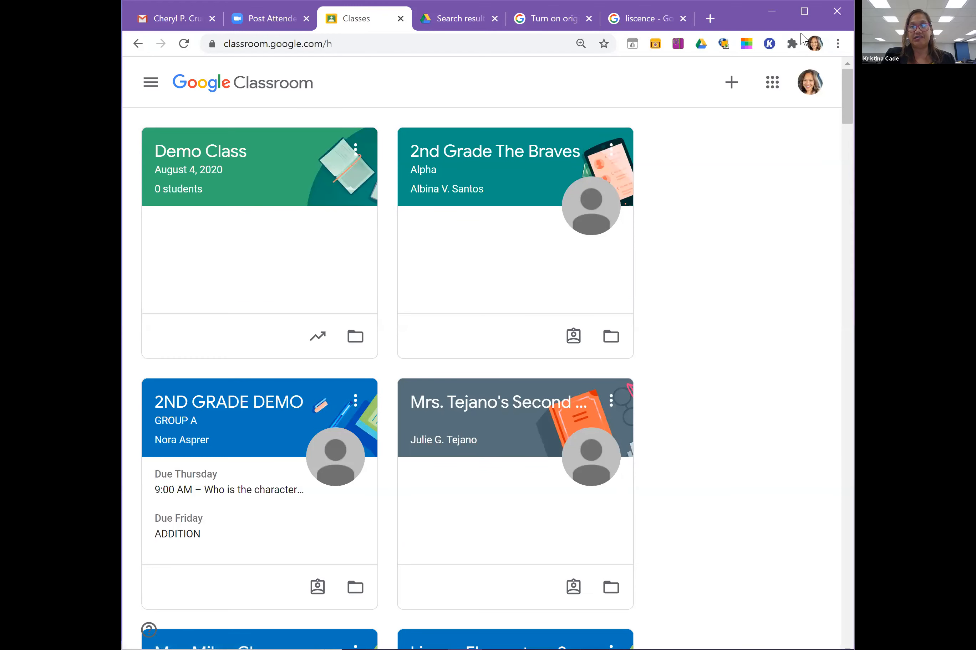
click(804, 11)
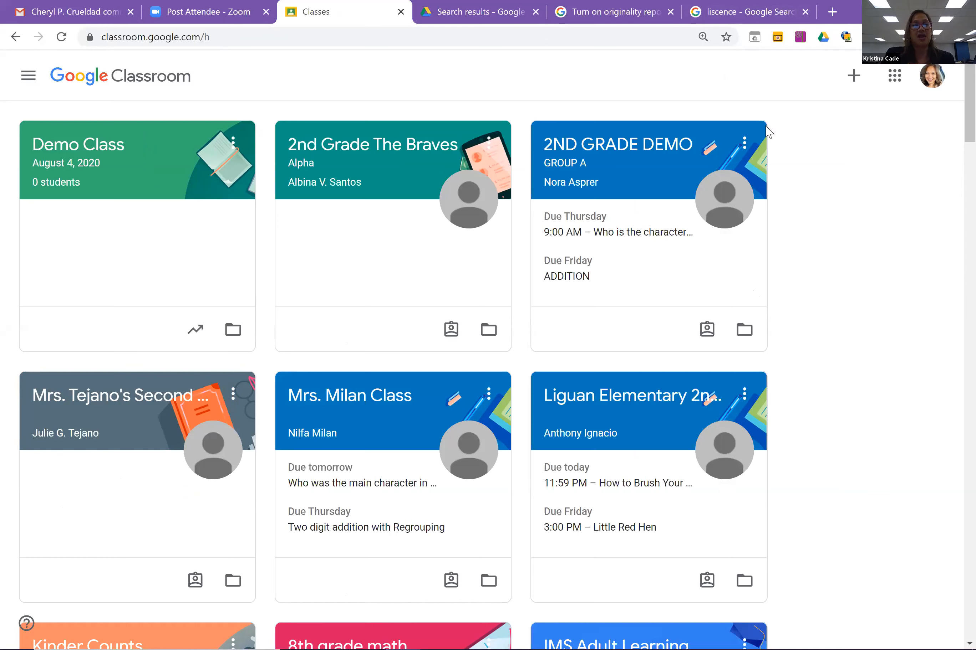
click(95, 145)
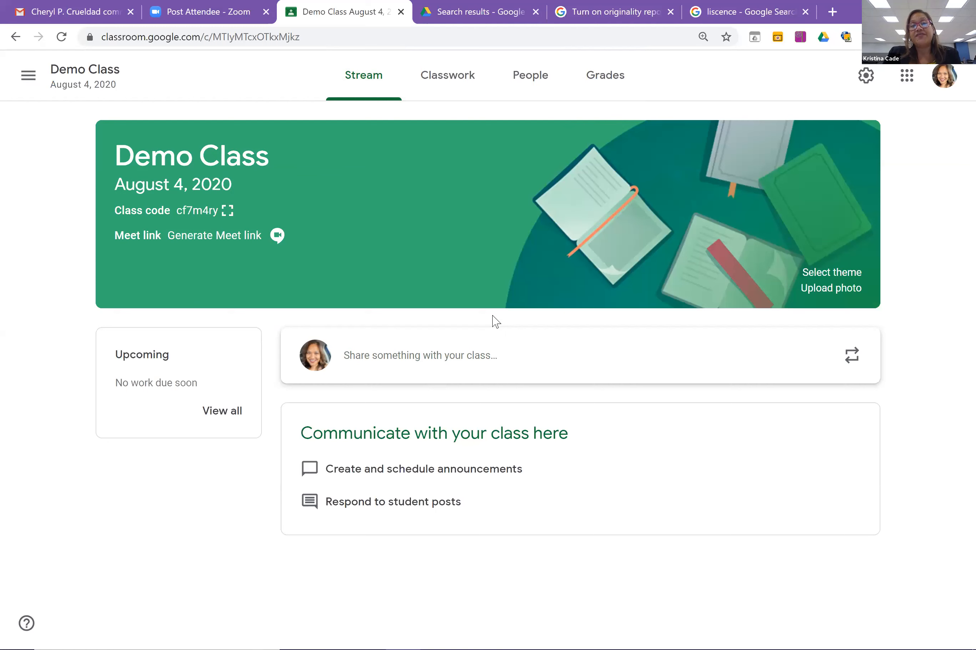
View the Demo Class People page: one teacher, no students yet.
click(529, 84)
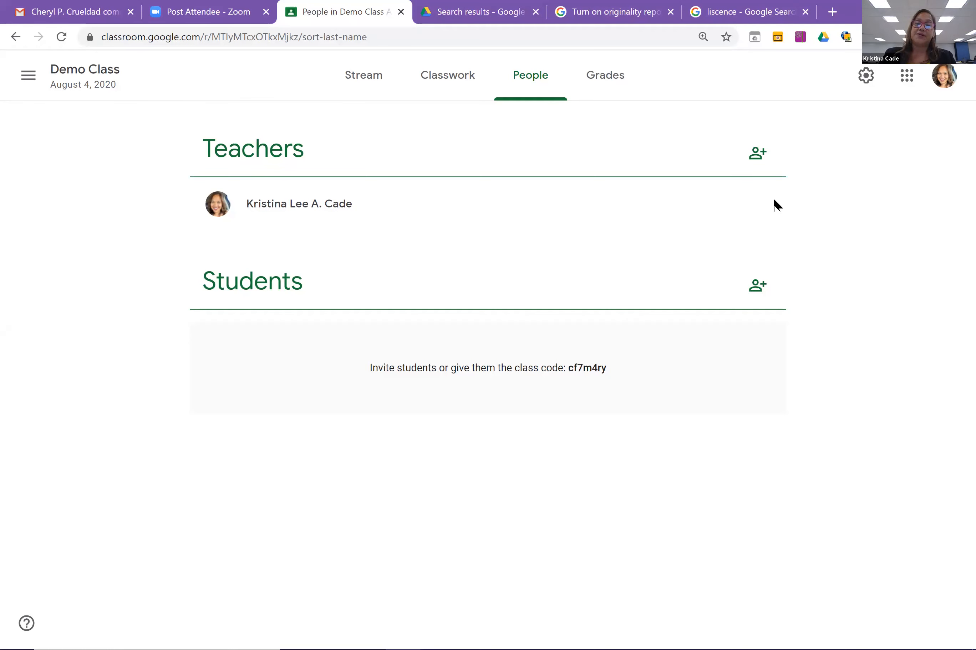
Open the Invite students dialog for Demo Class.
click(755, 290)
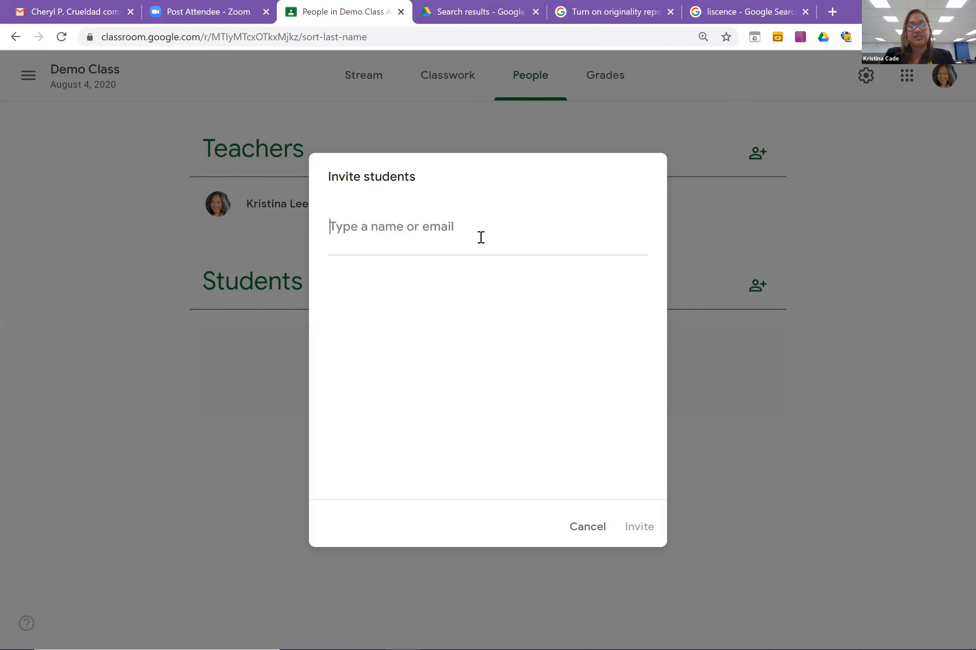
Search for and add three students to the invite list, then send the invitations.
text(a)
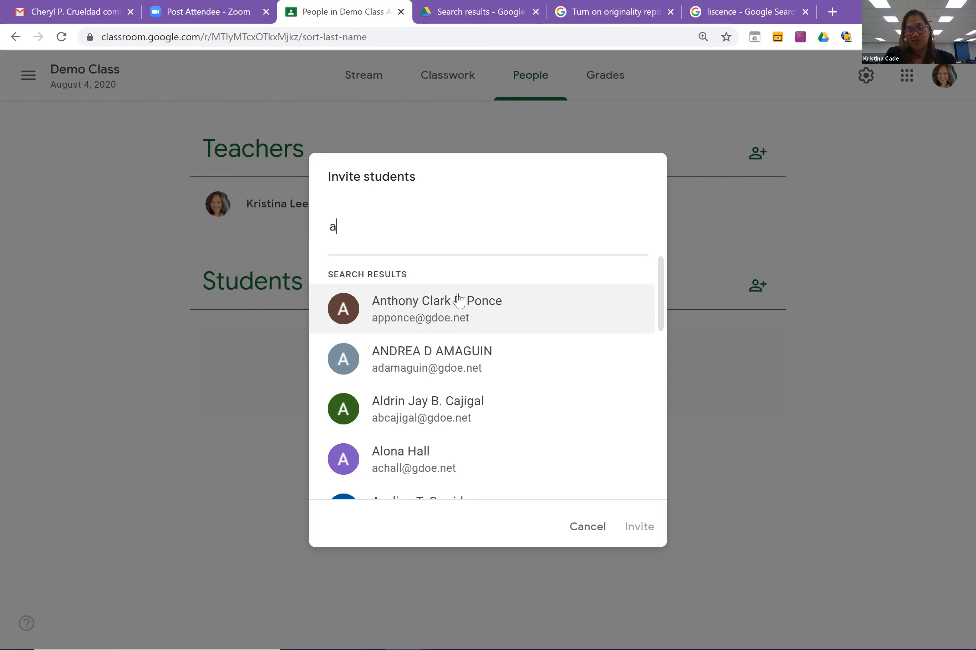
key(BackSpace)
text(pugh)
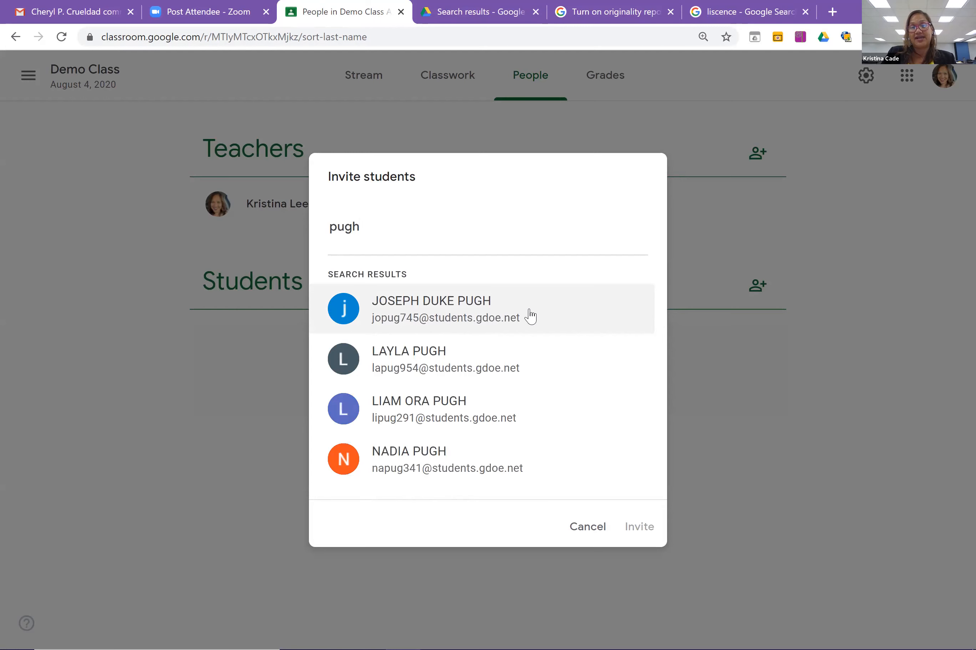
click(440, 307)
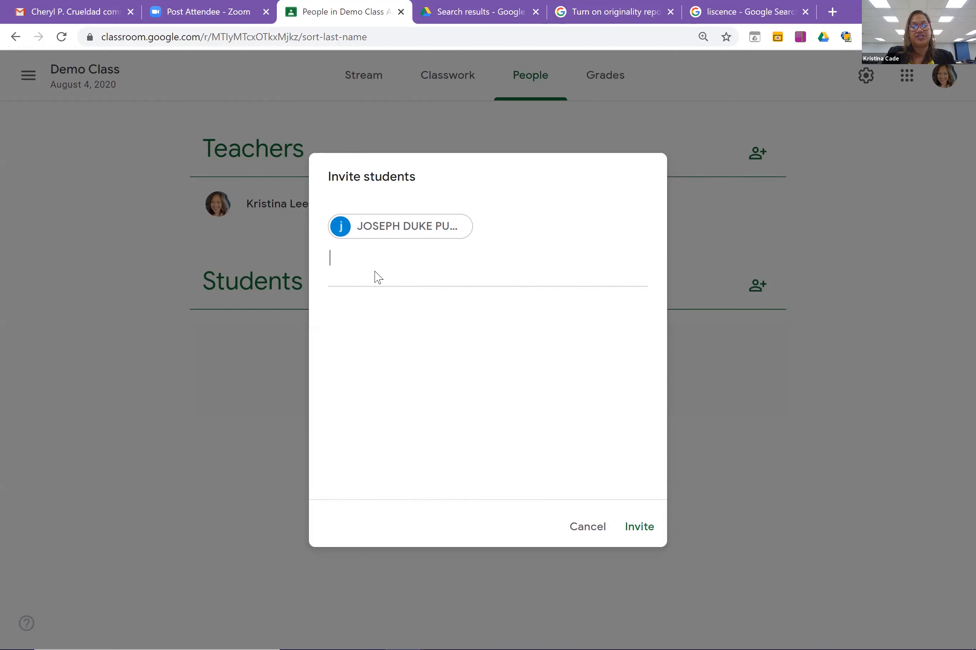
text(anth)
click(419, 342)
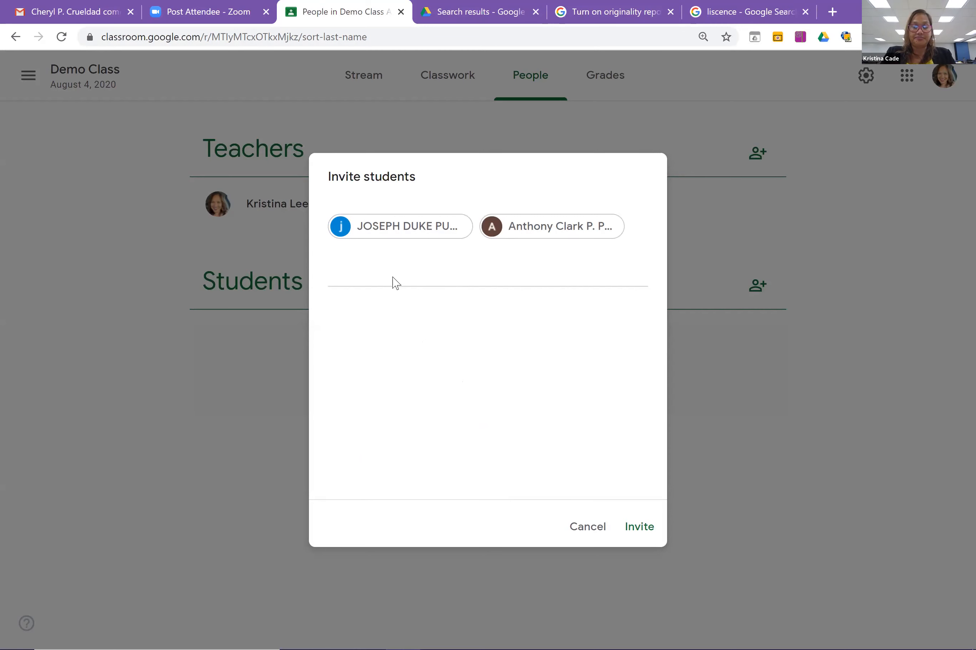
text(chri)
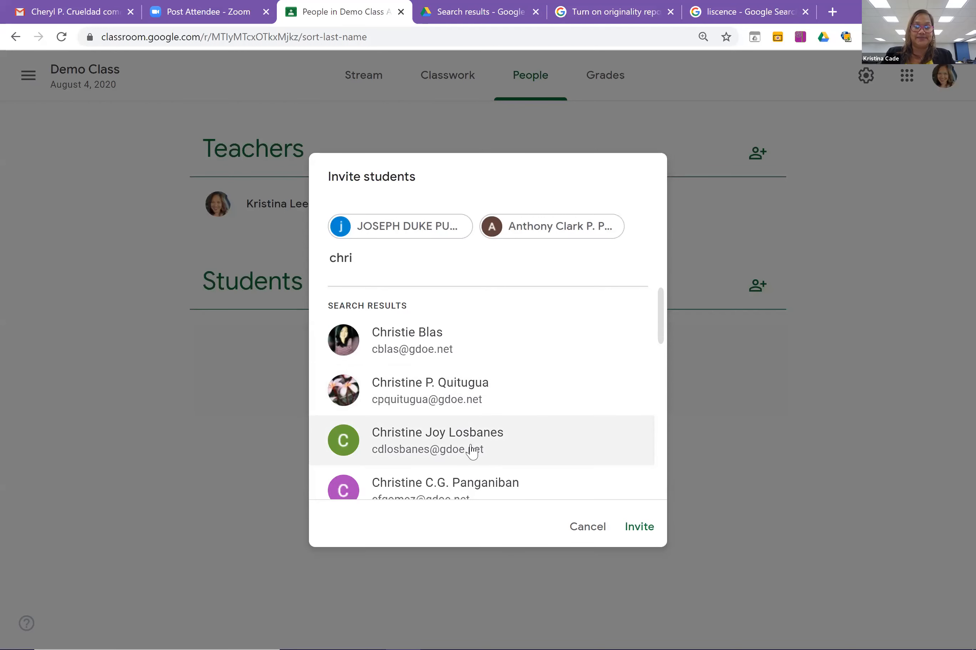
click(472, 451)
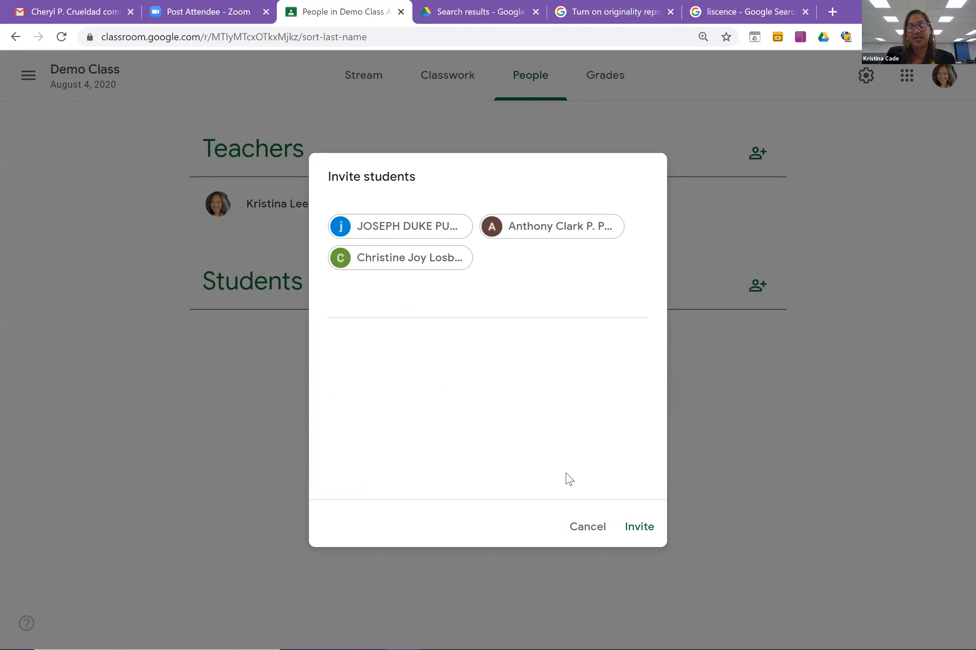
key(Return)
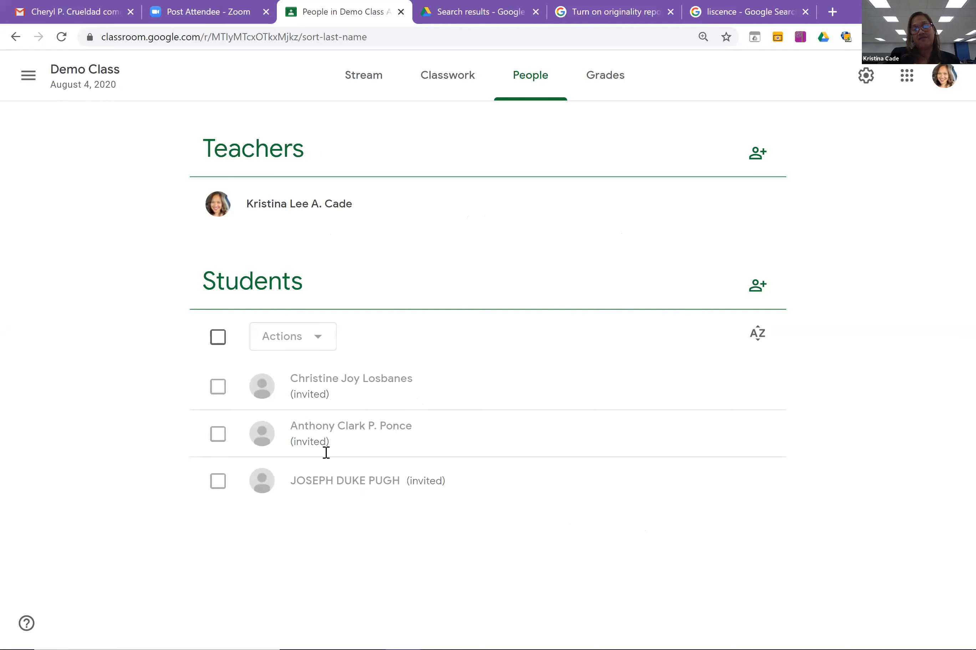
Select just one invited student and remove them, leaving two invited students on the roster.
click(218, 340)
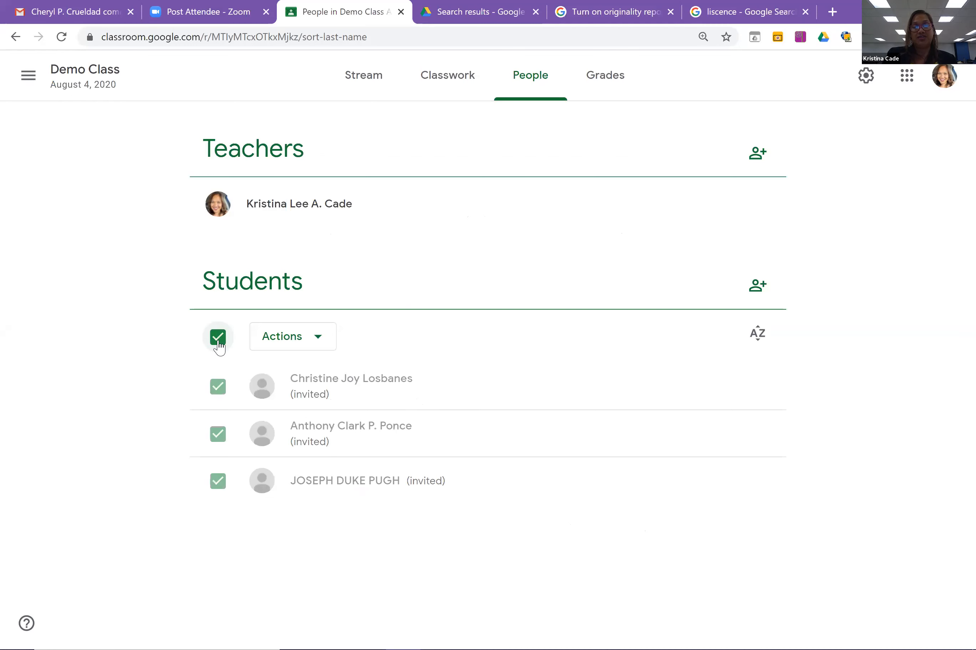
click(315, 345)
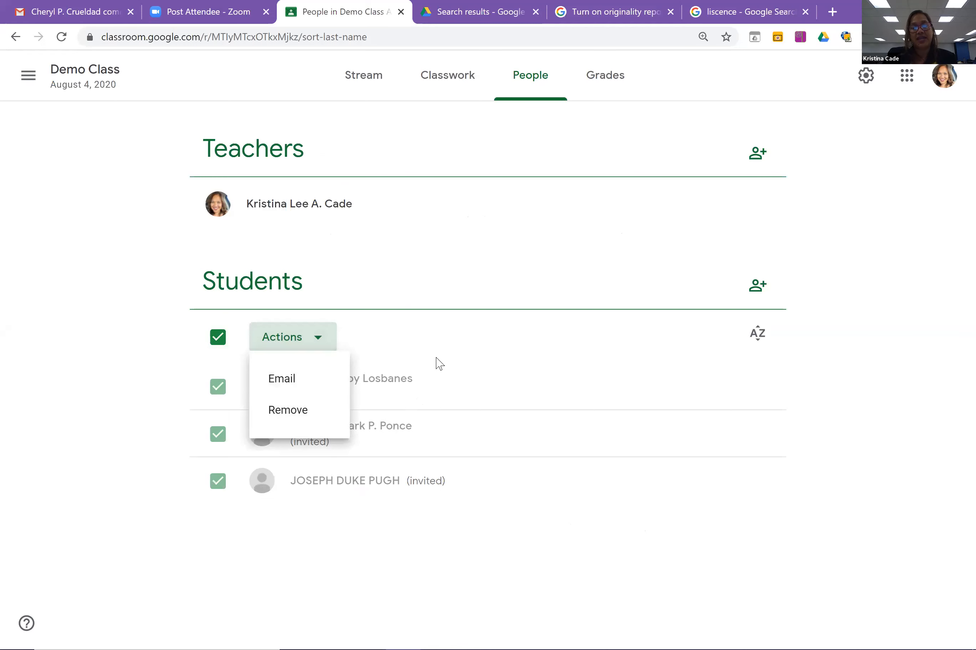
click(217, 351)
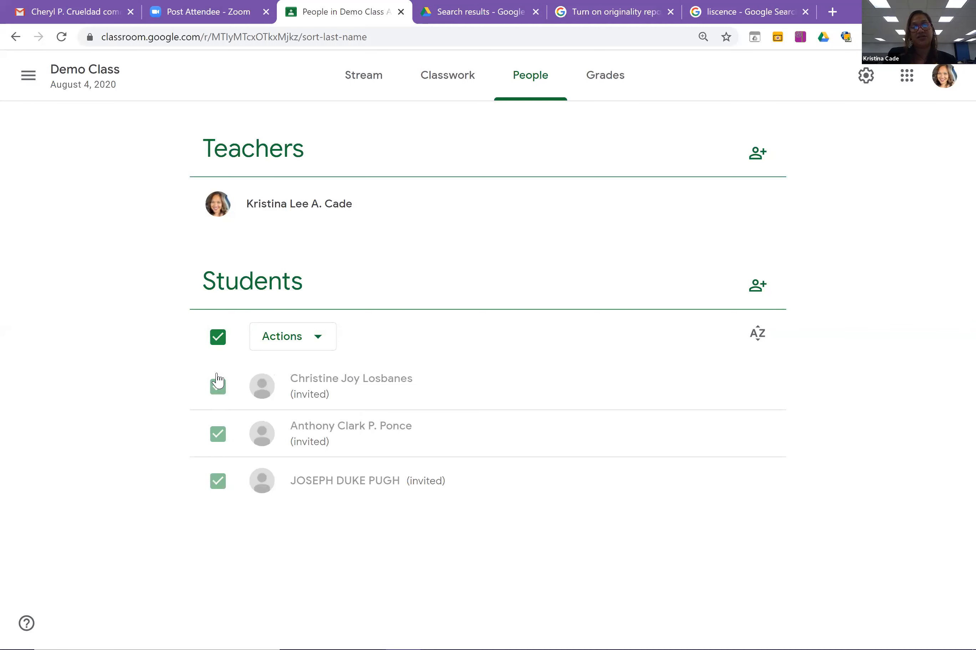
click(218, 388)
click(218, 435)
click(322, 344)
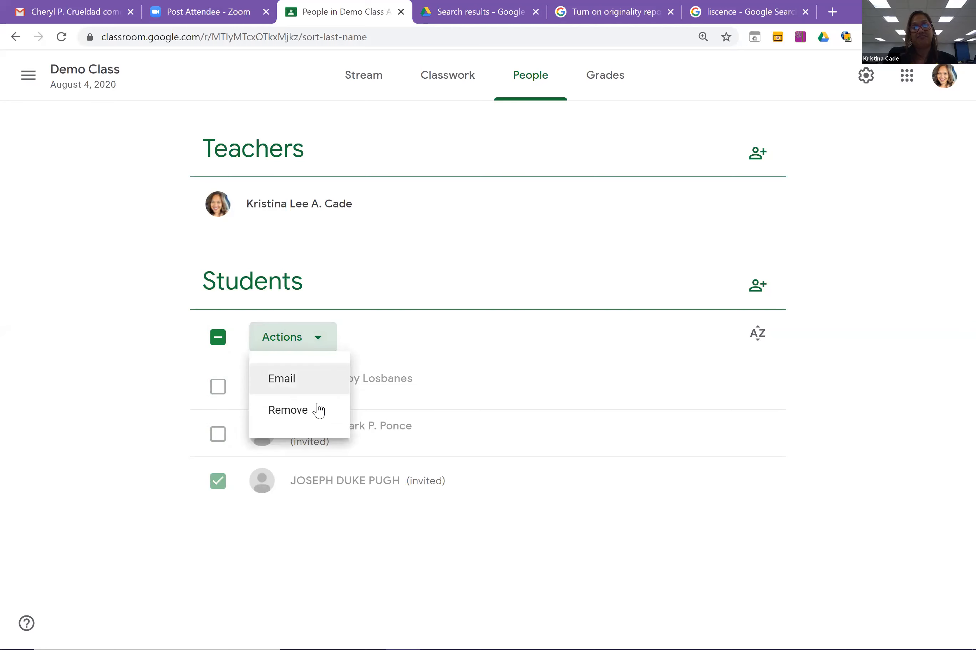
click(318, 411)
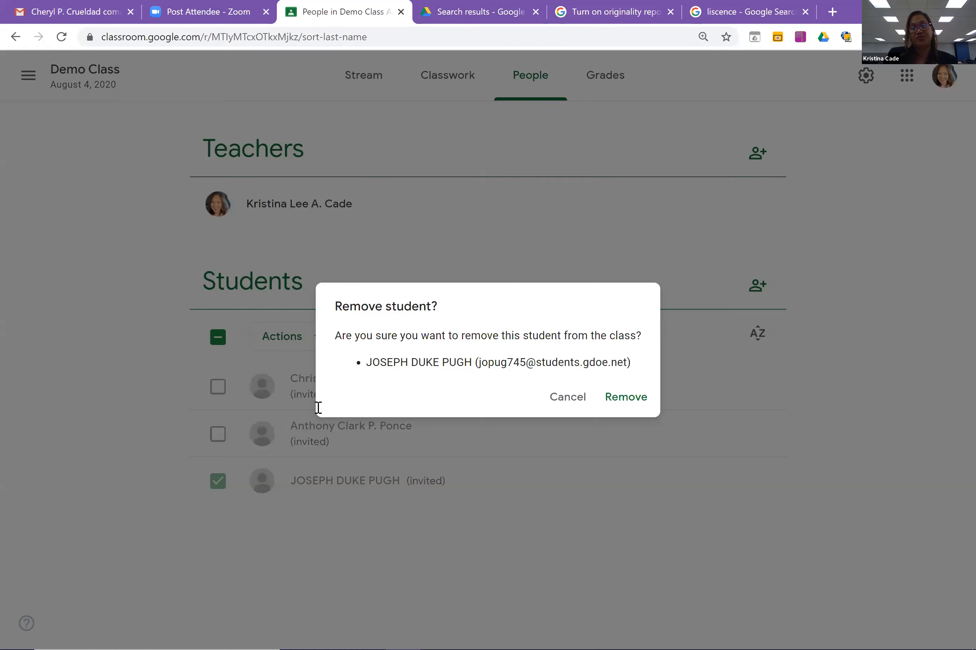
click(625, 403)
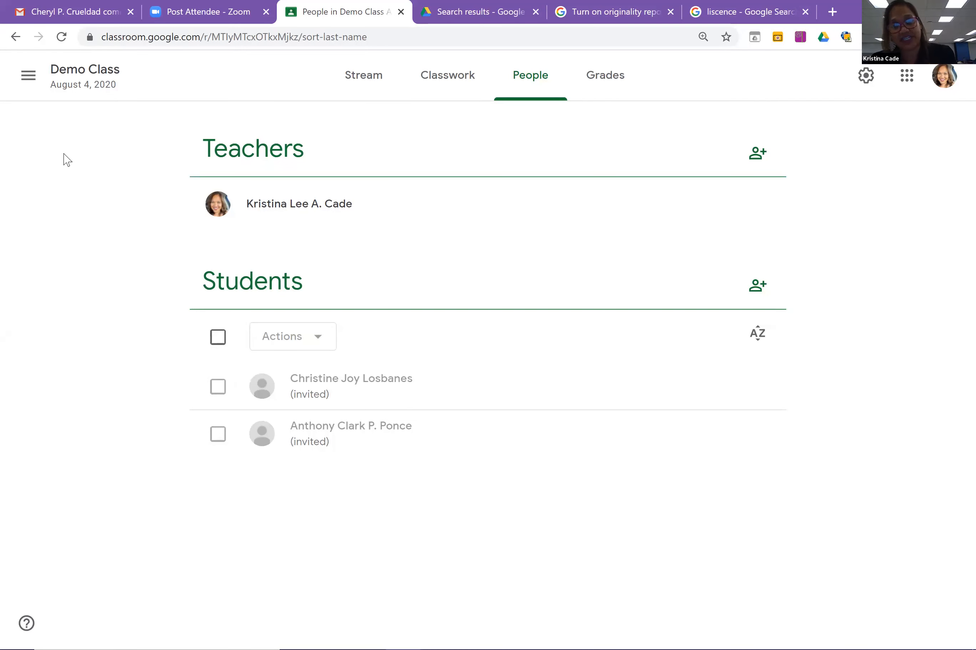
click(28, 75)
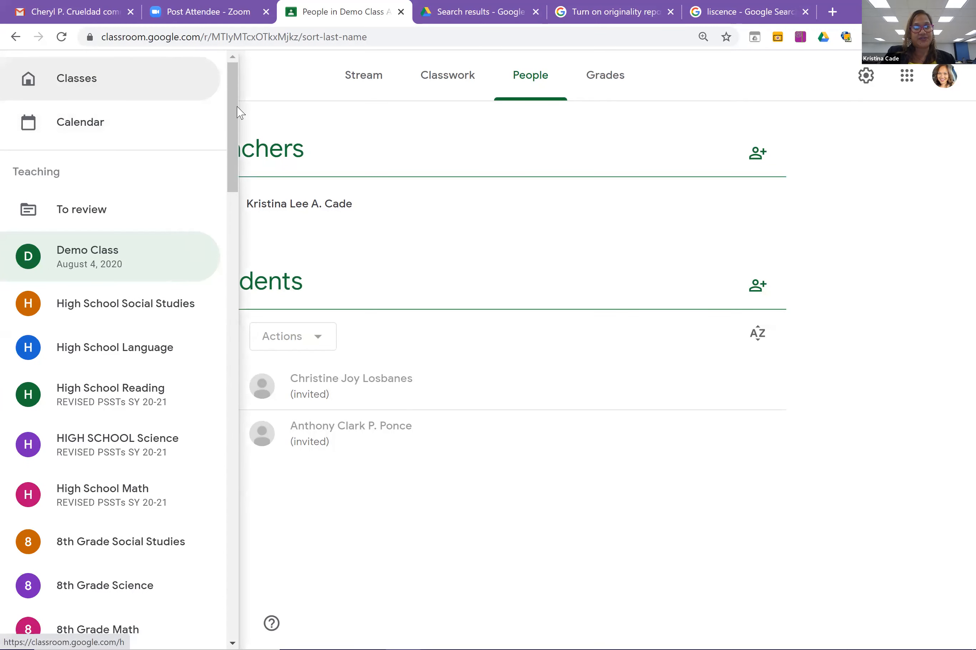
Open Demo First Grade Class's People page: two teachers, one joined and one invited student.
scroll(239, 357, down, 15)
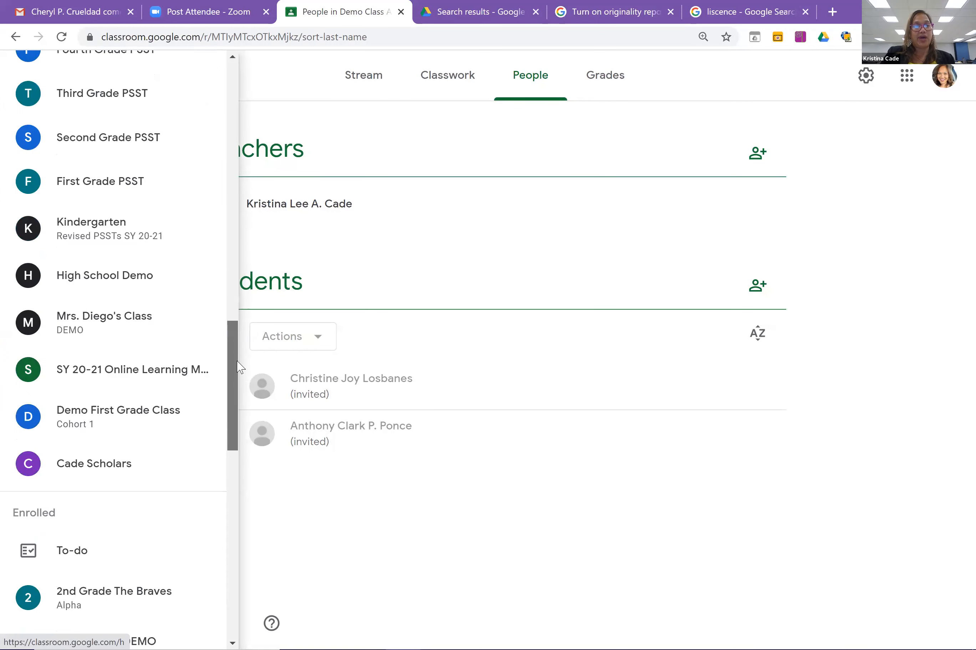
scroll(236, 348, up, 2)
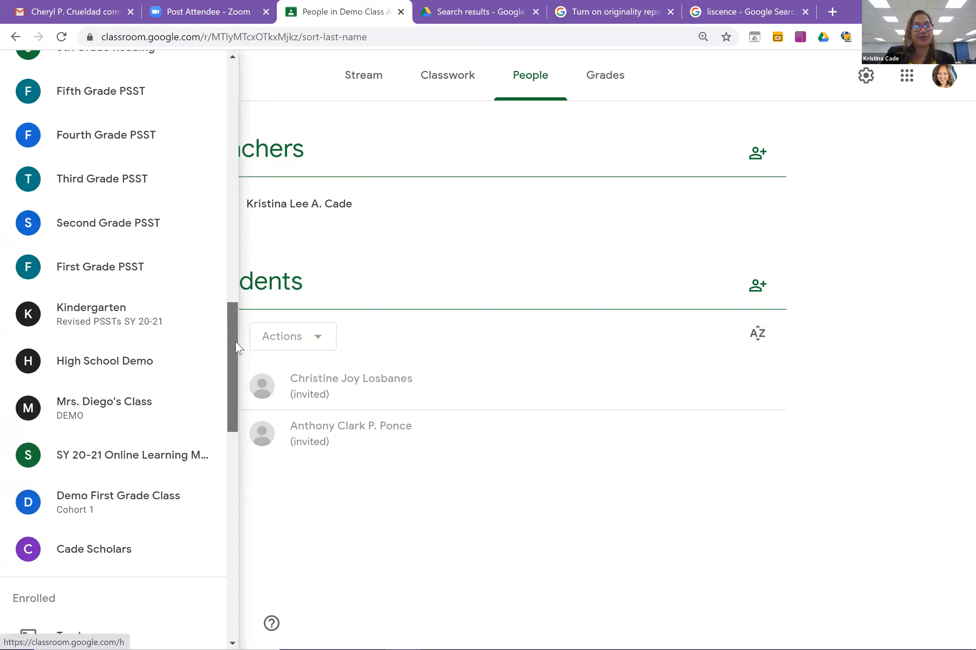
click(103, 517)
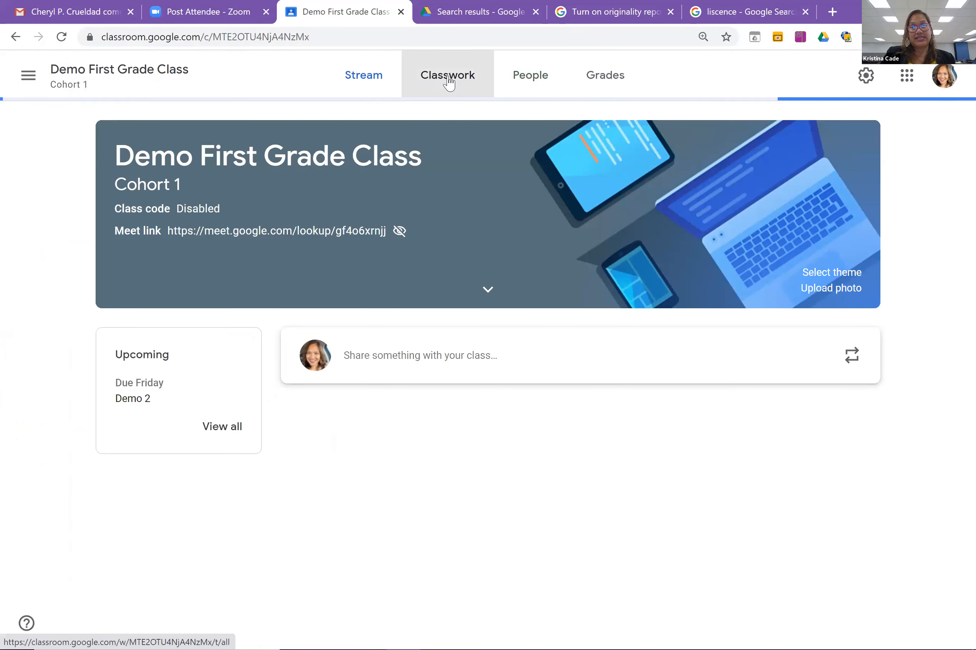
click(447, 82)
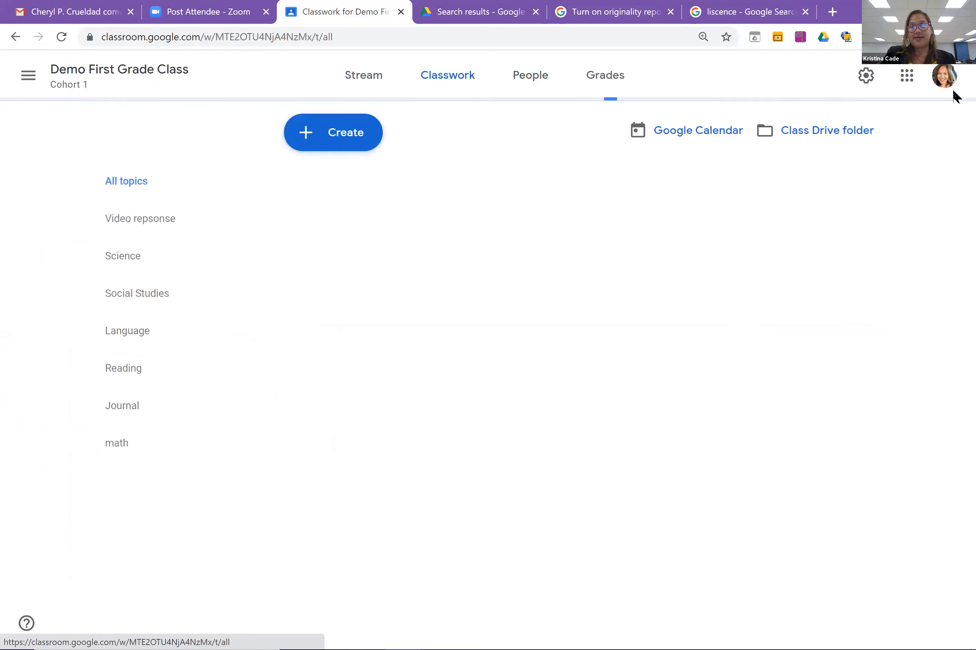
right_click(526, 69)
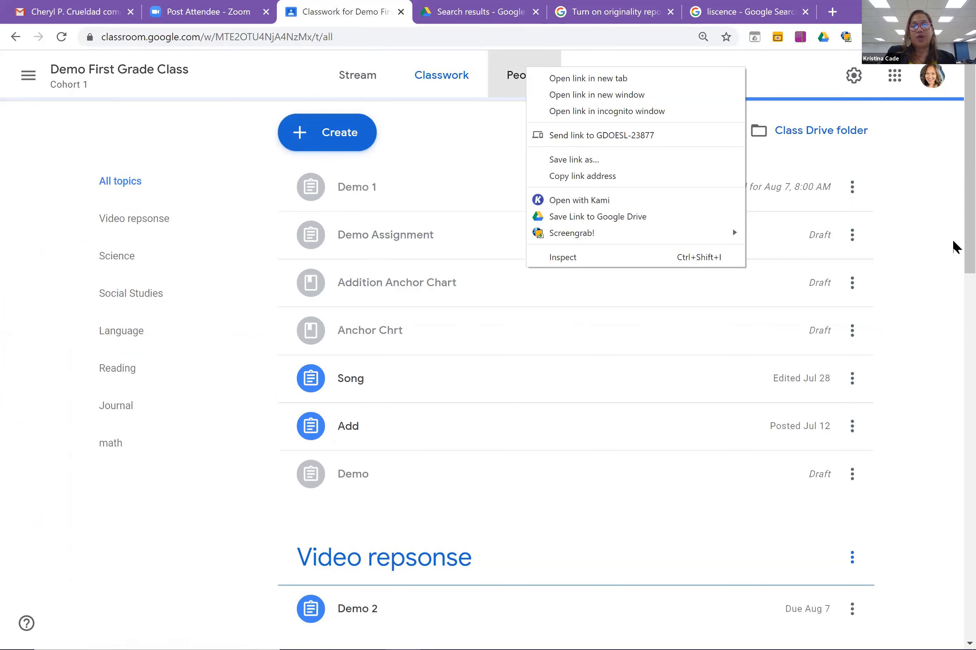
click(514, 84)
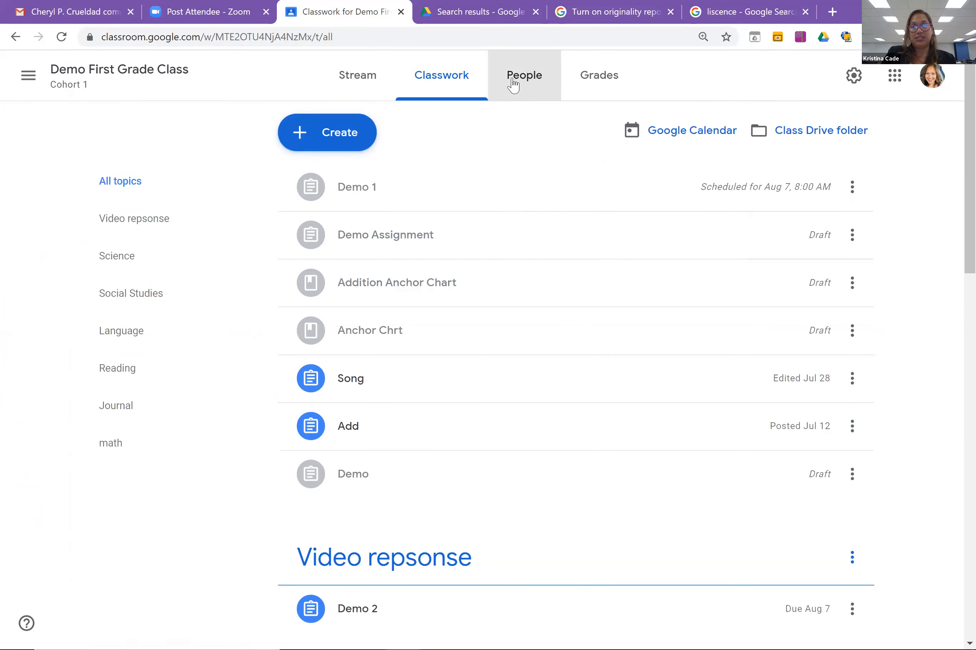
click(514, 85)
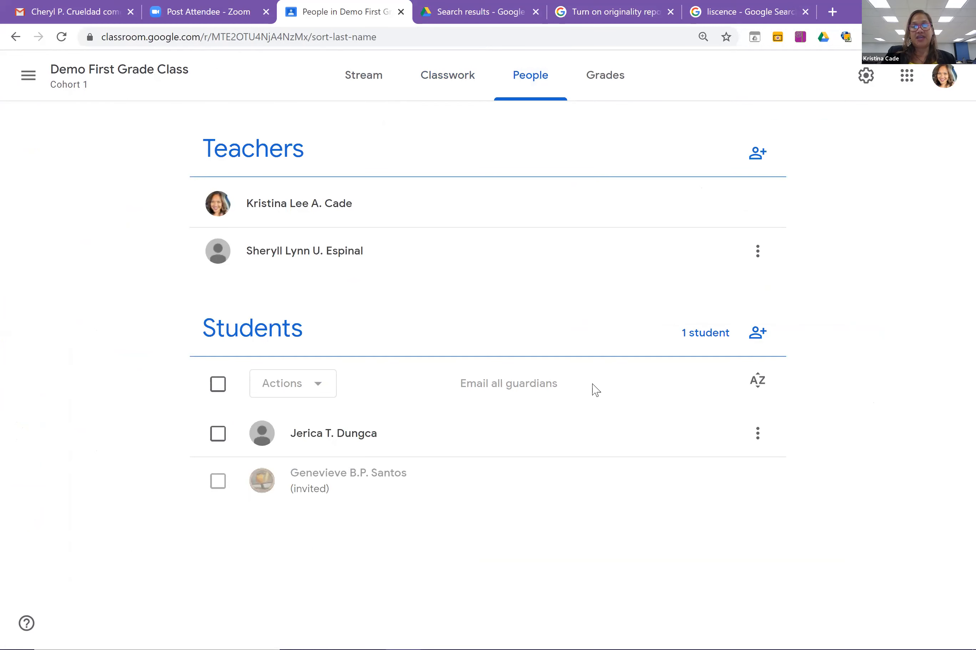
mouse_move(485, 443)
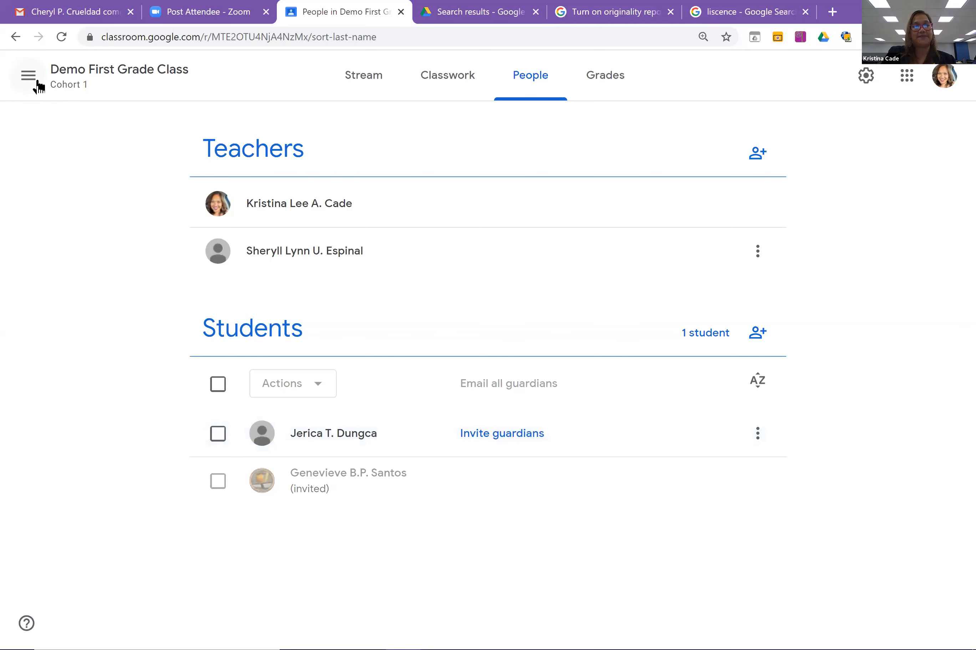
click(38, 85)
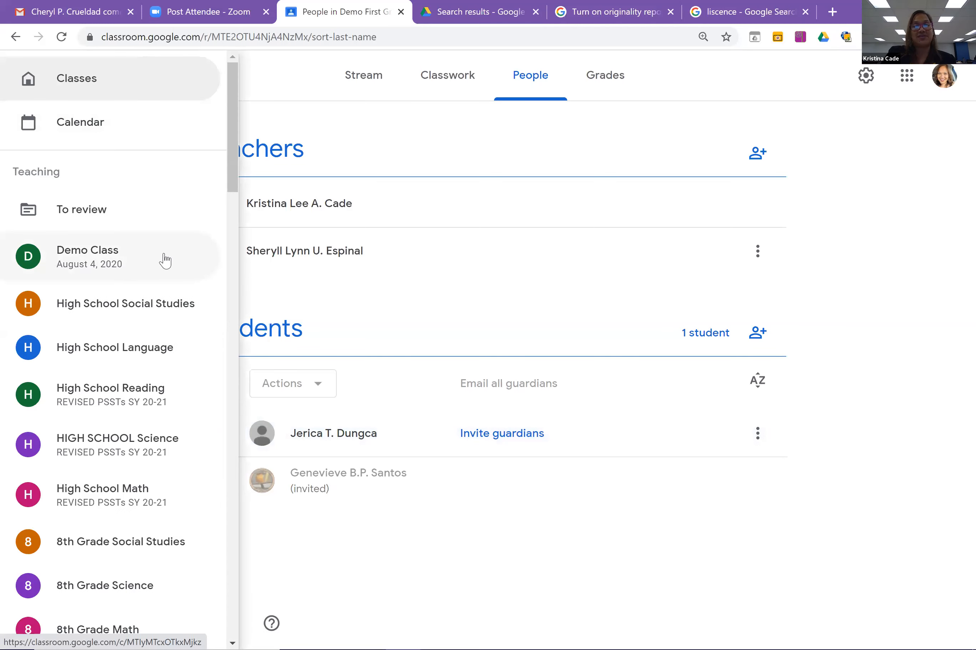
click(165, 261)
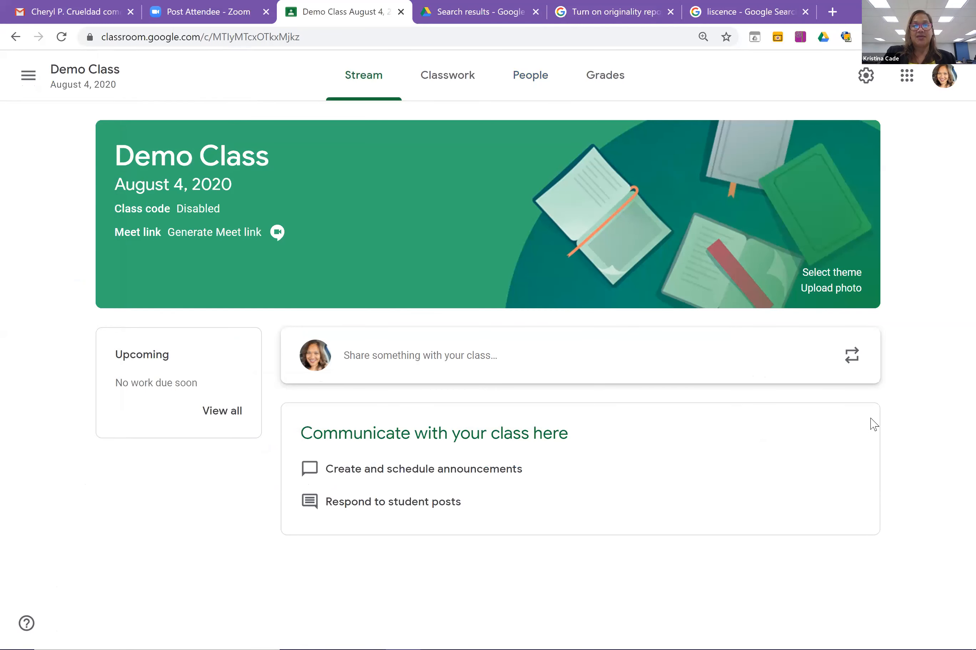
click(529, 90)
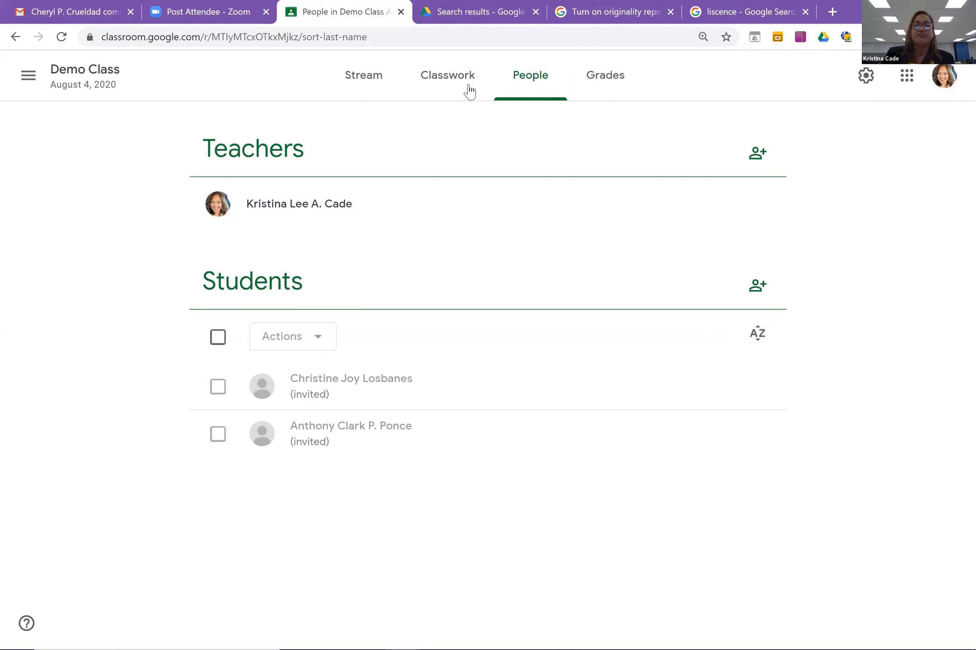
On the Demo Class Classwork page, start adding a new topic from the Create menu.
click(453, 85)
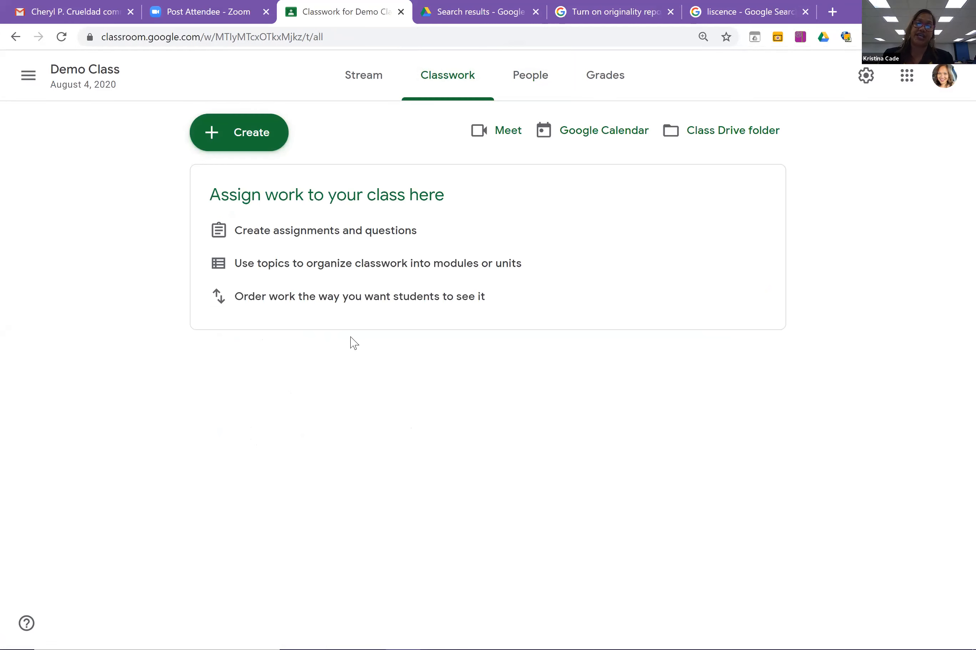
click(237, 147)
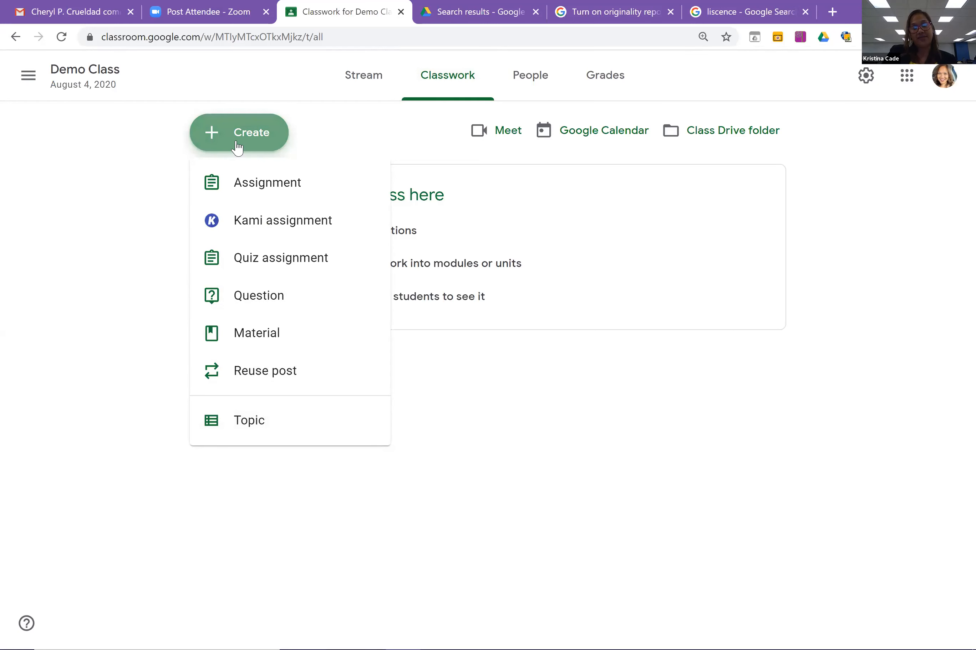
click(254, 421)
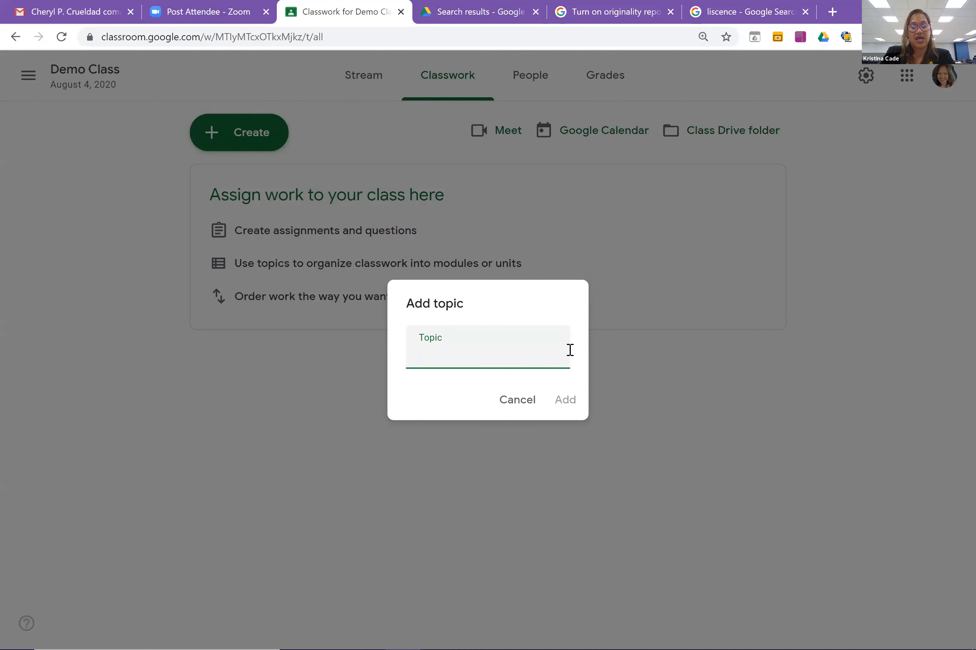
Name the new topic 'Demo' and add it to Classwork.
text(Ma)
key(BackSpace)
key(BackSpace)
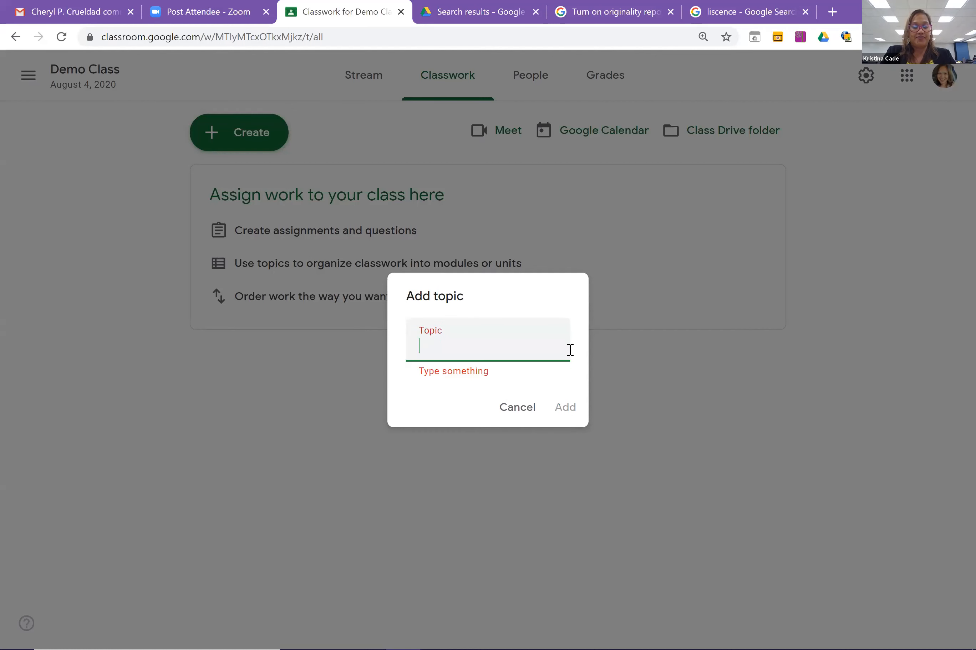
text(Demo)
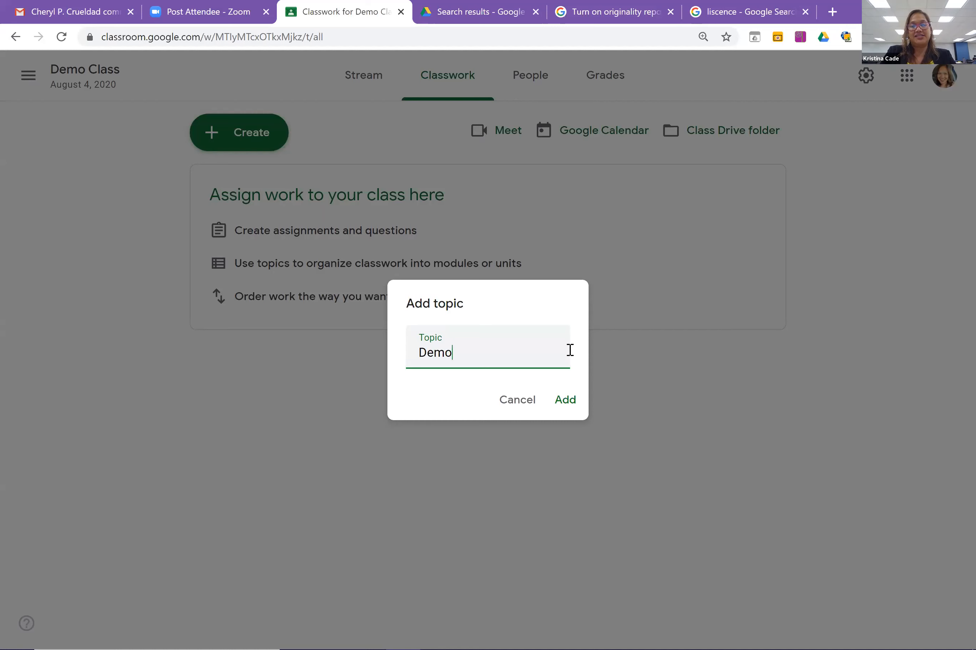
click(569, 401)
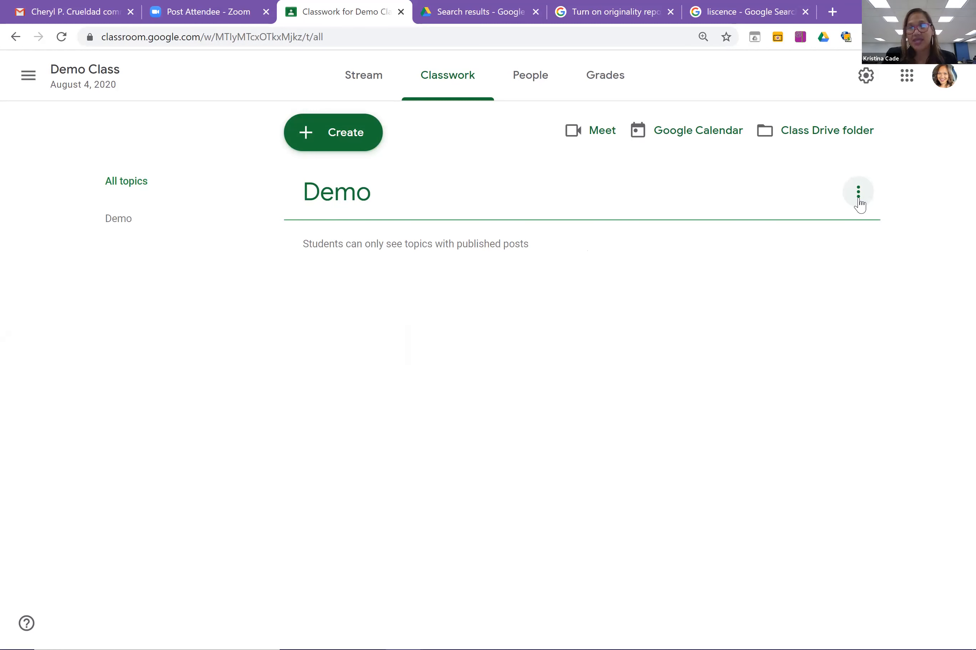
click(858, 194)
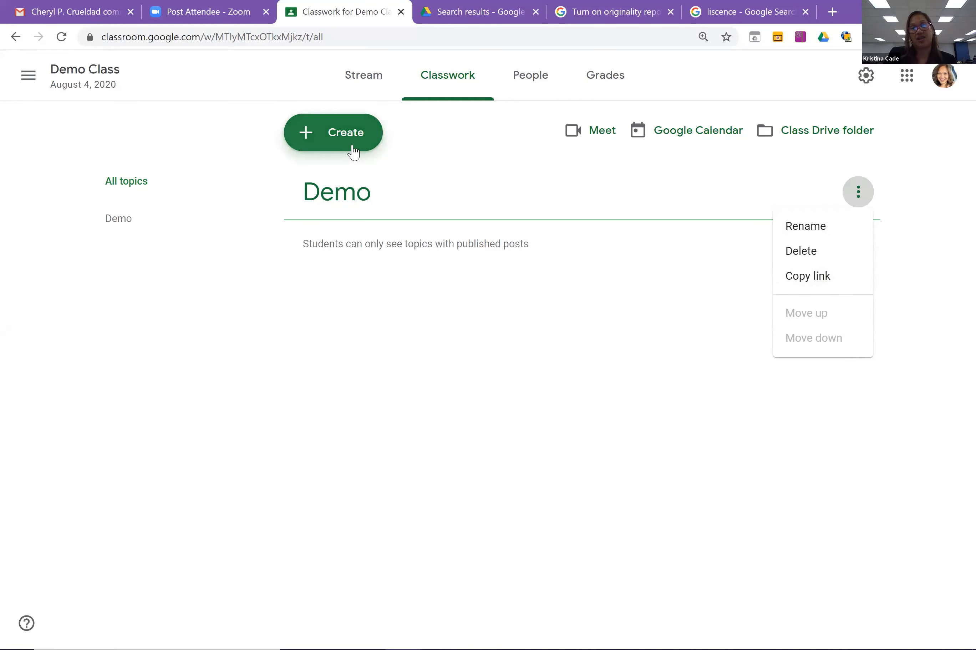
click(305, 368)
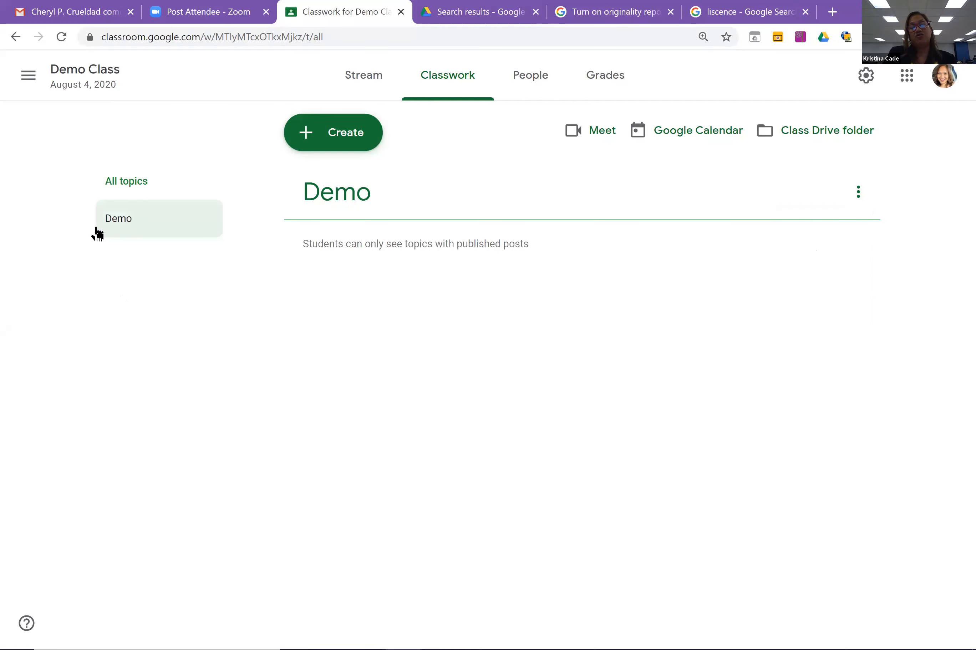
Create a new assignment titled 'Demo 1' with instructions 'Read the attached'.
click(334, 146)
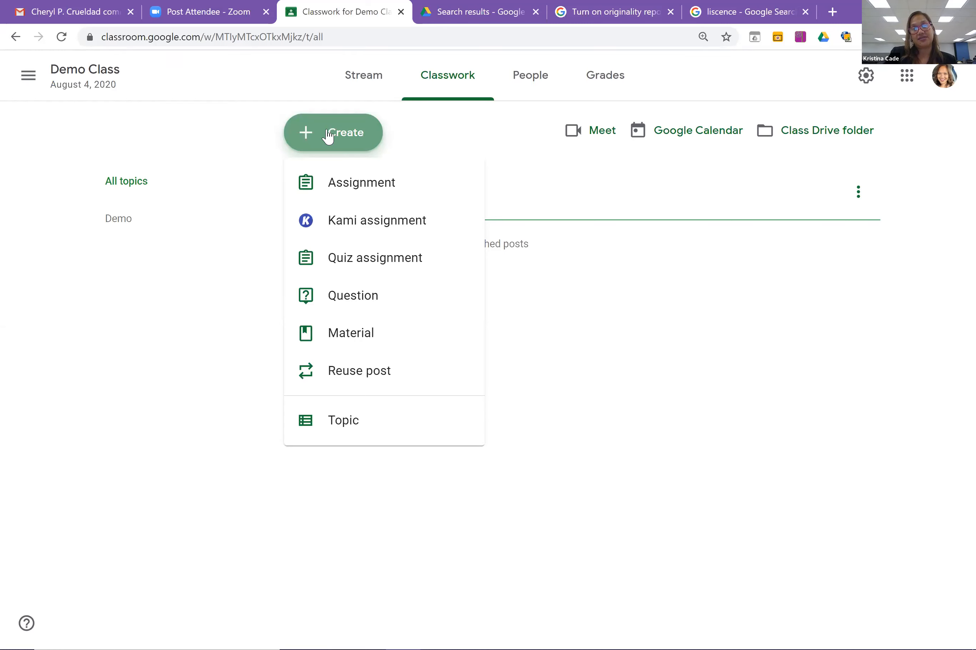
click(391, 187)
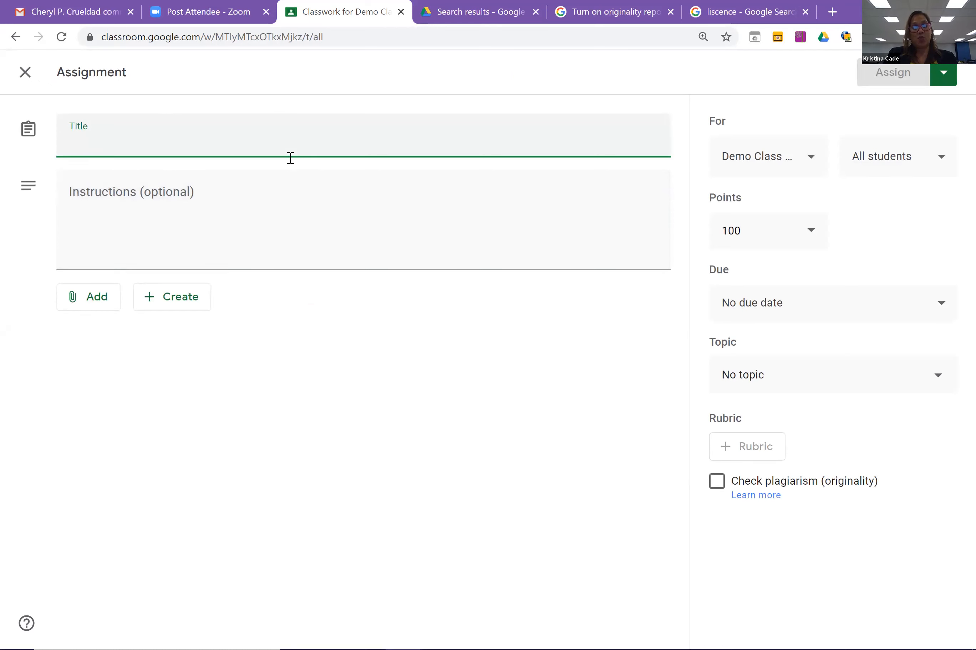
text(Demo)
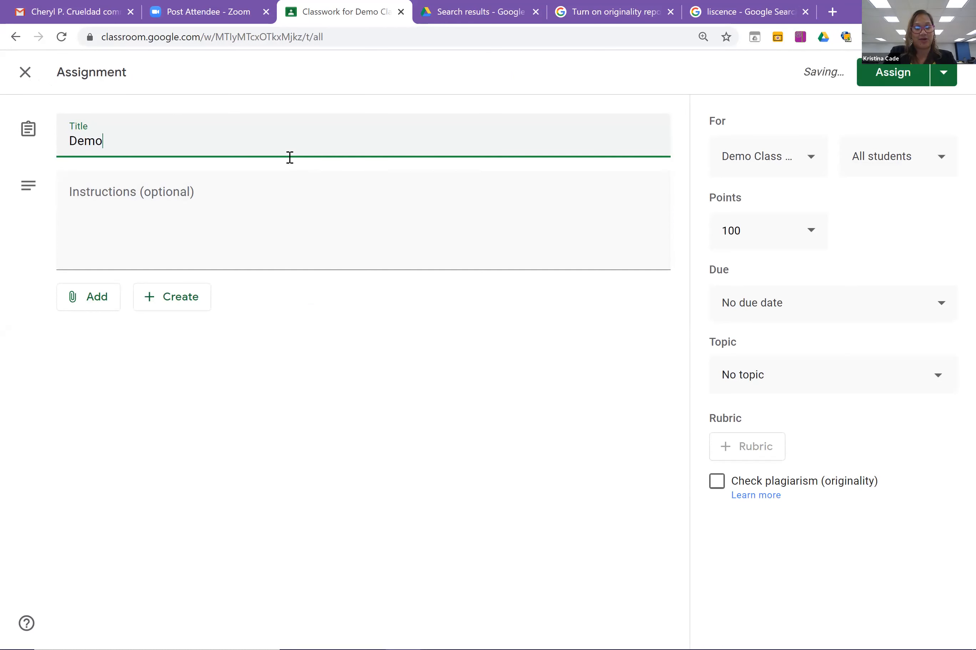
text( 1)
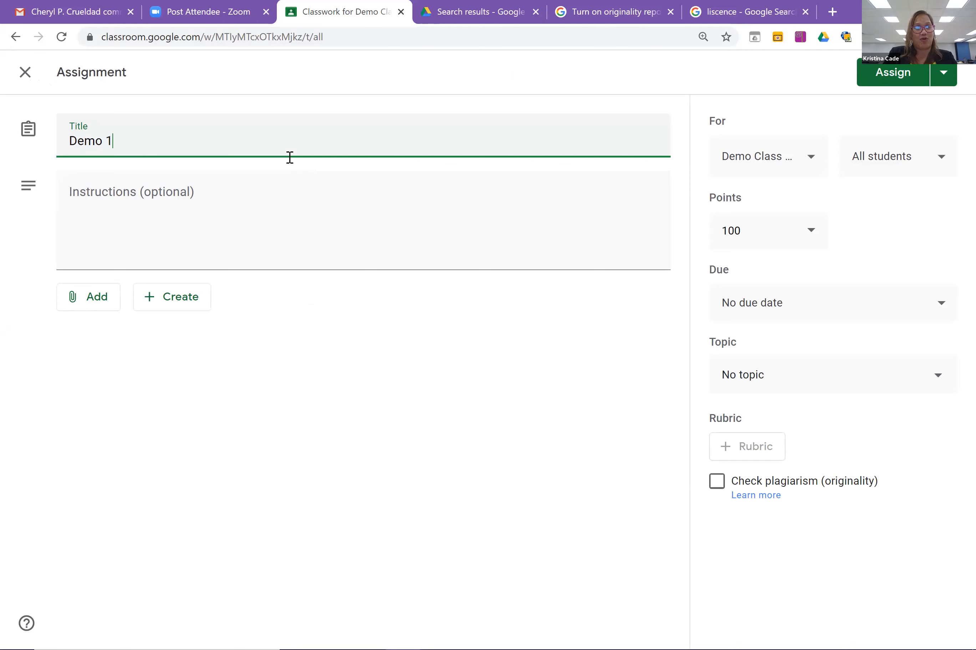
click(190, 201)
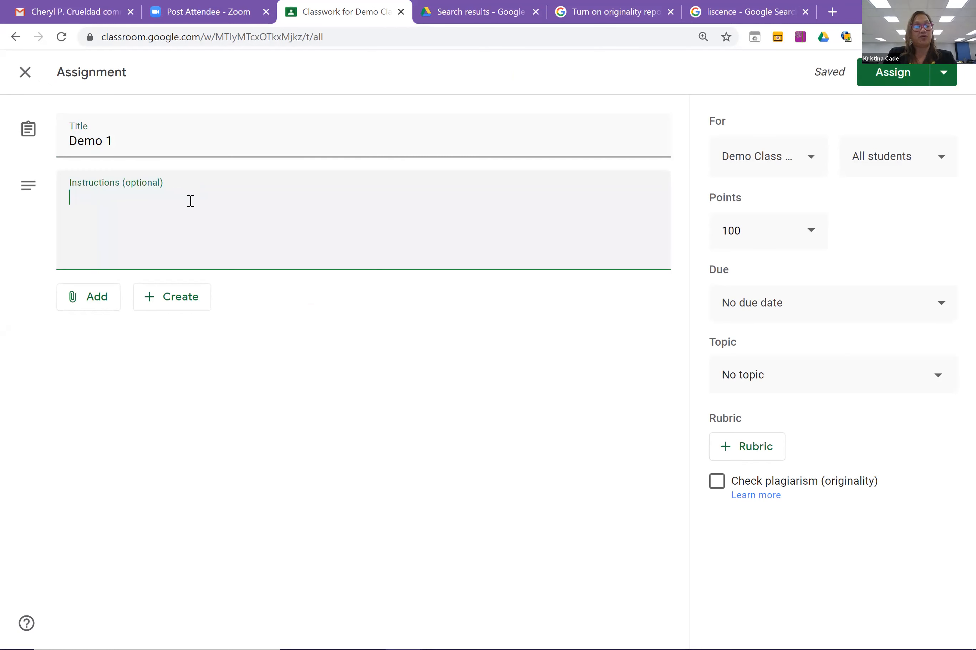
text(Read the )
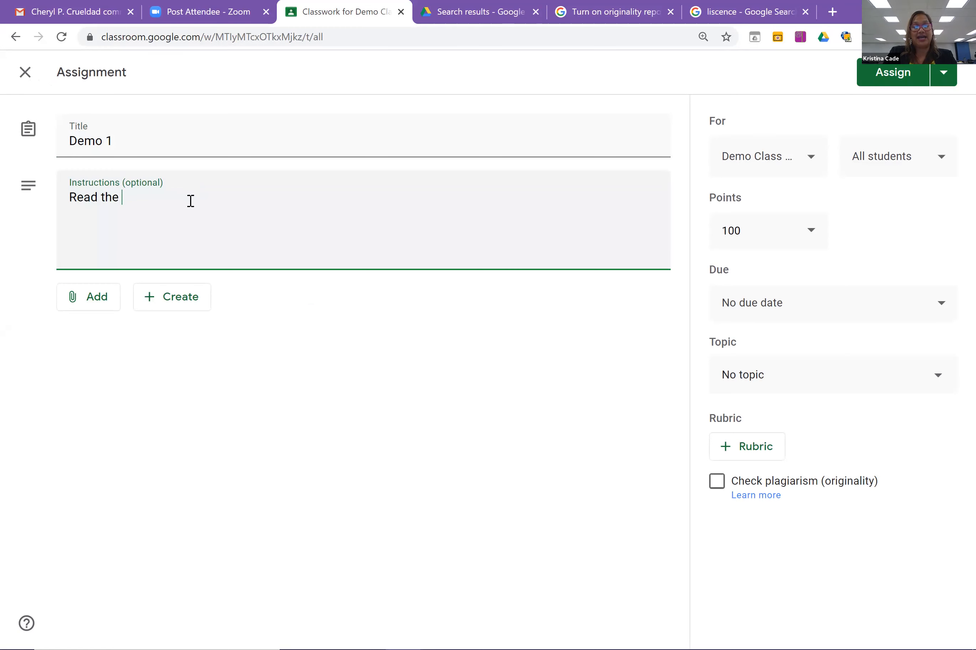
text(attached)
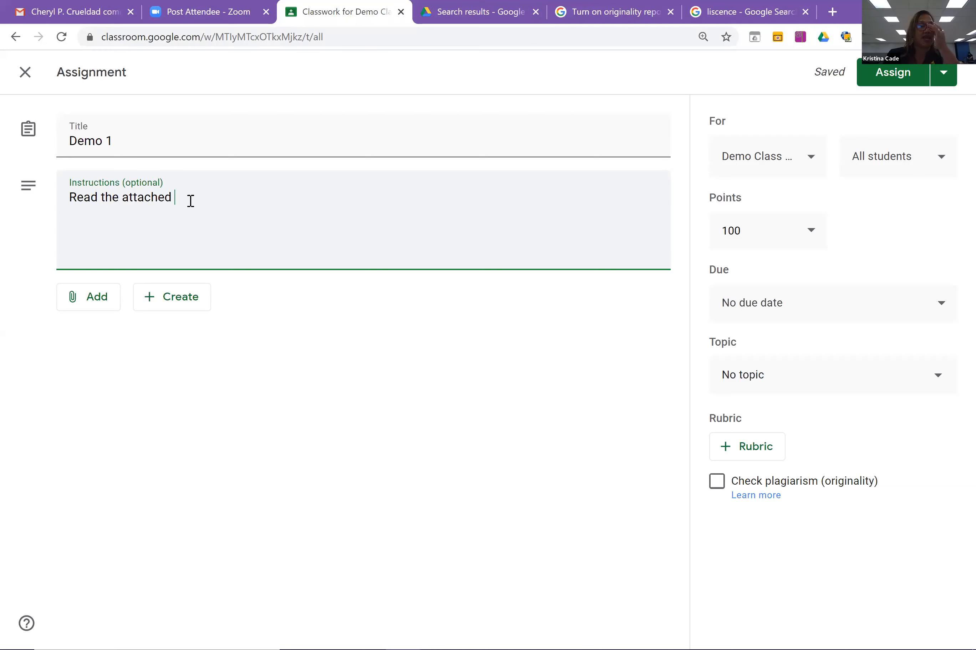
Upload the KINDERGARTEN PSSTs PDF from the computer as the Demo 1 attachment.
click(85, 305)
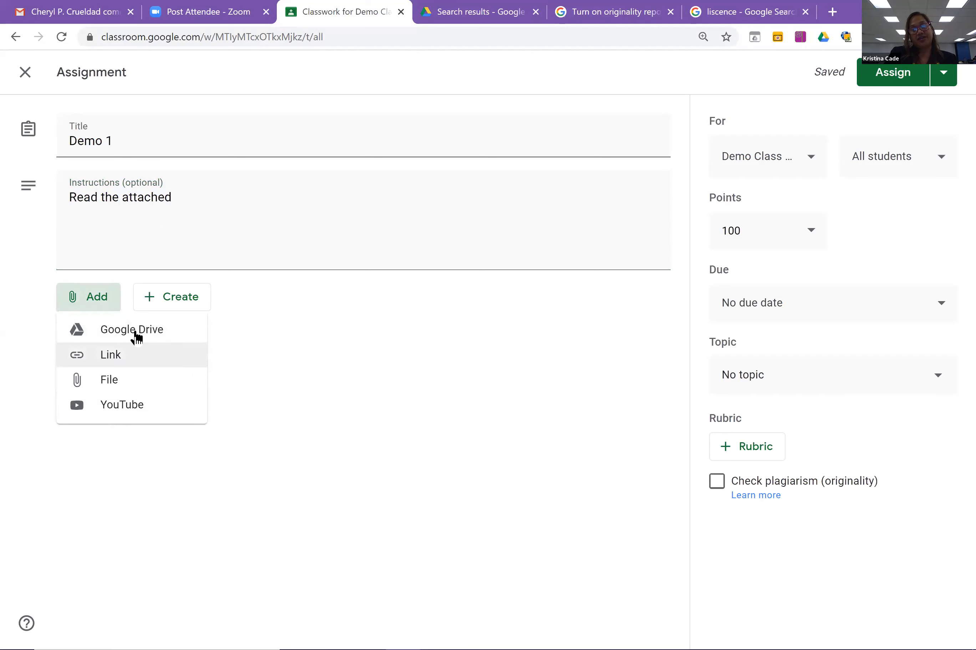
click(146, 340)
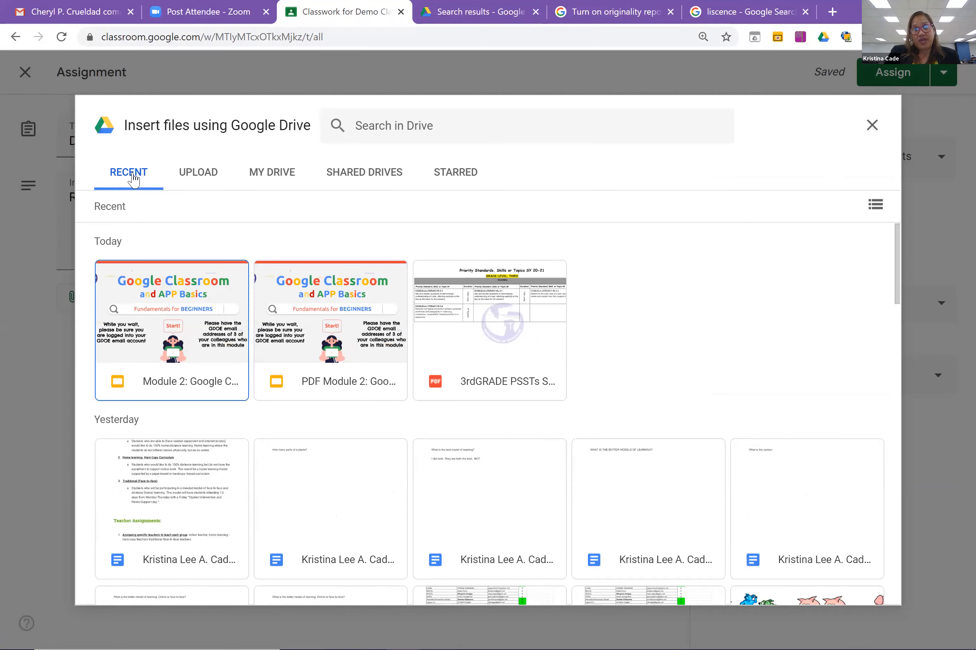
click(205, 183)
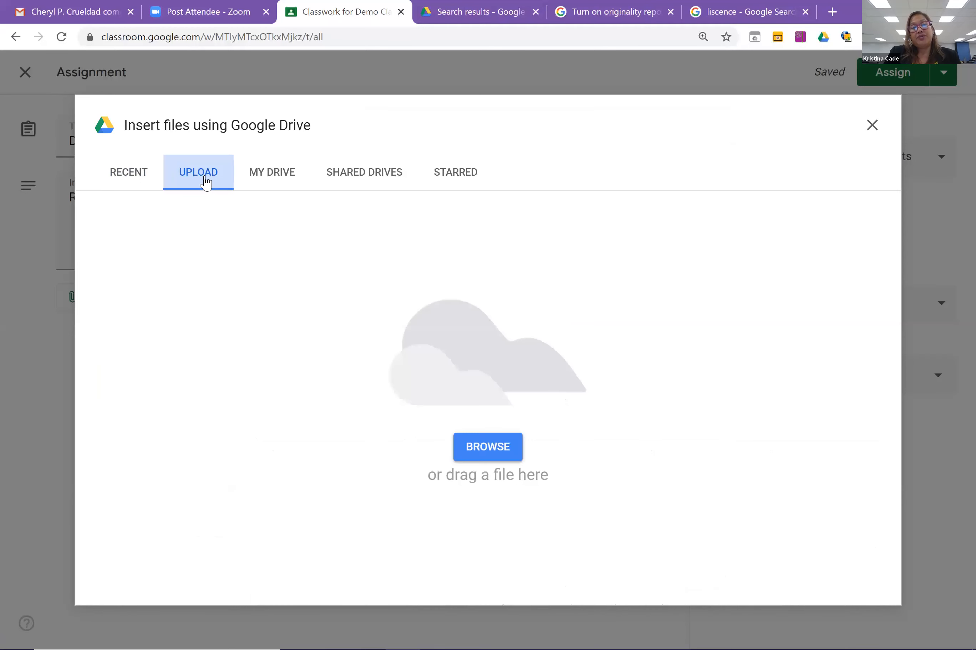
click(489, 454)
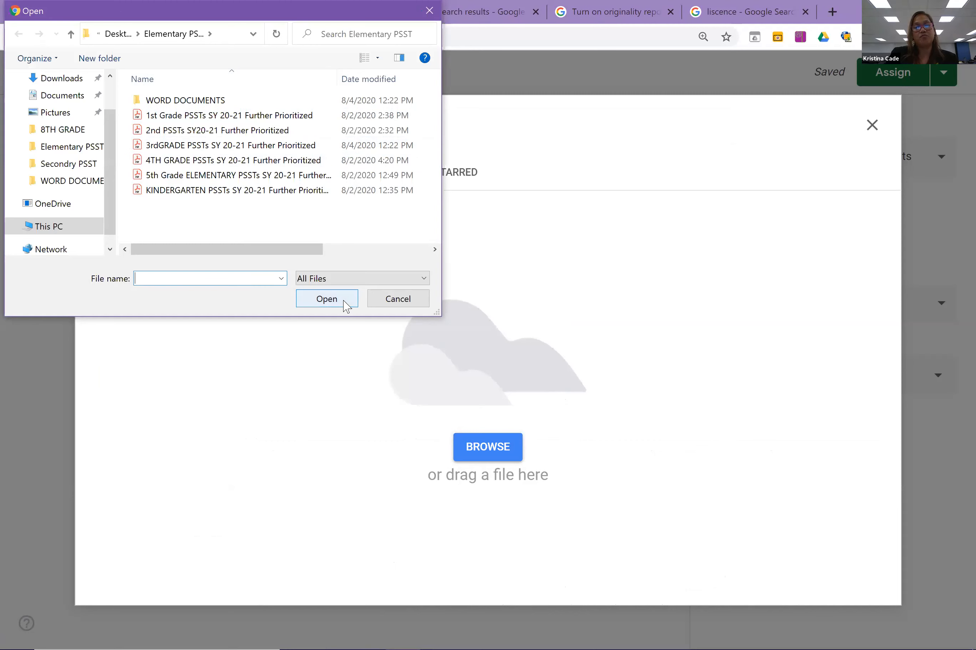
key(Escape)
click(280, 179)
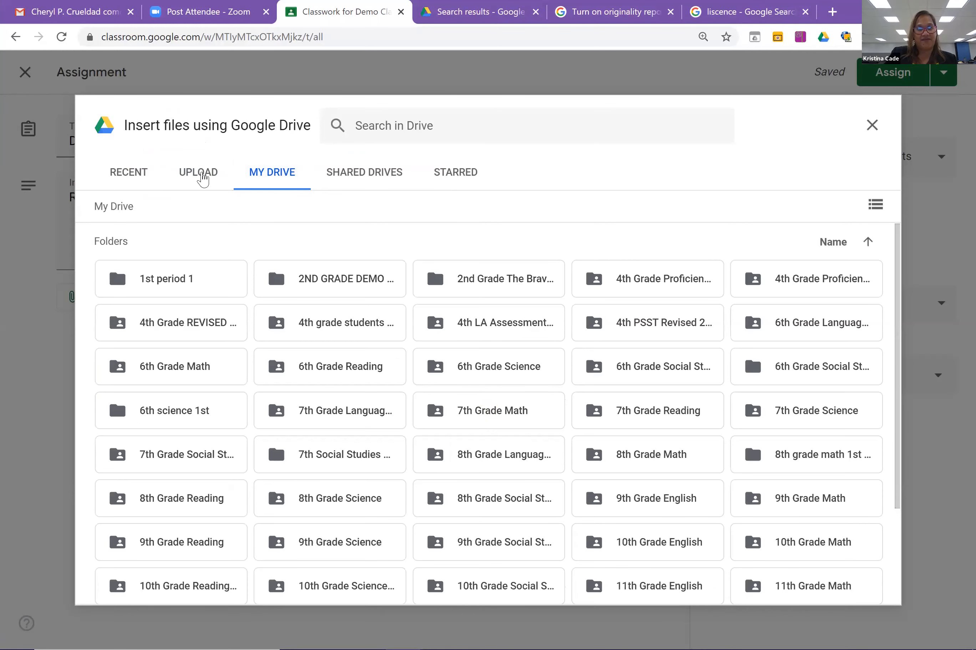
click(203, 178)
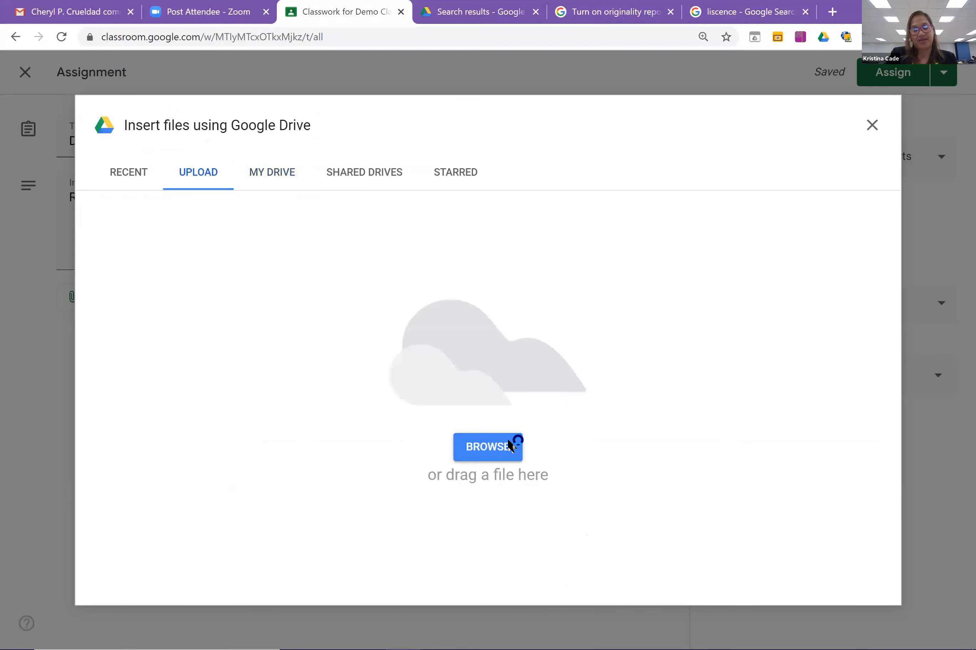
click(511, 446)
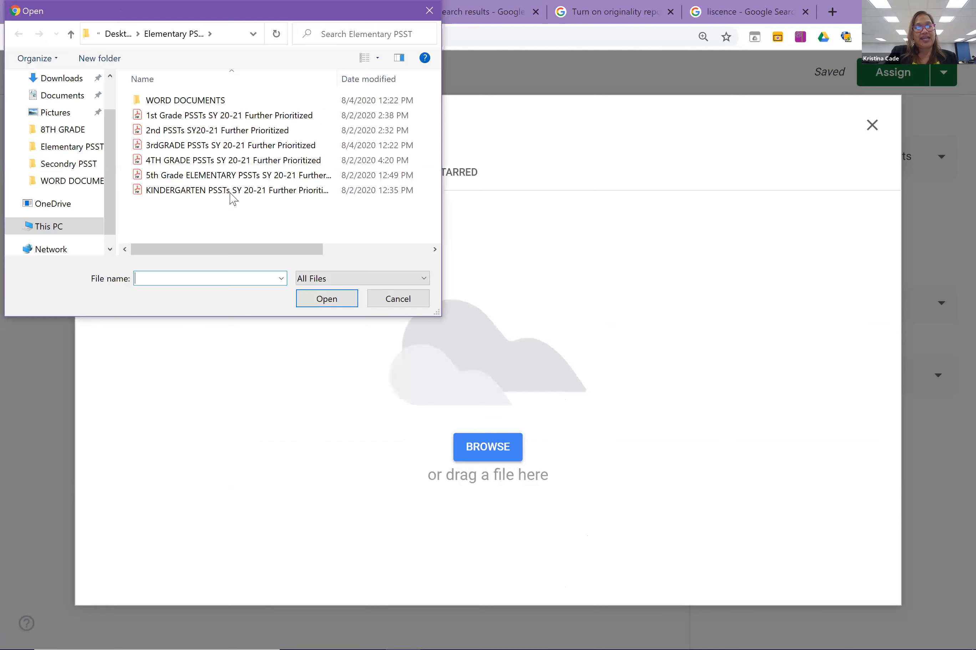
click(231, 192)
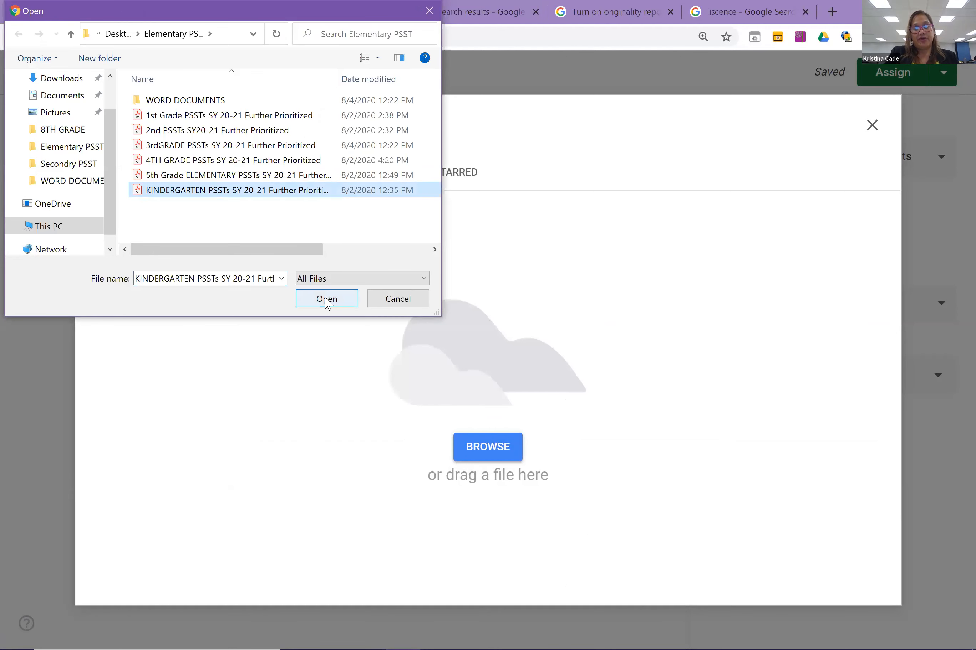
click(327, 299)
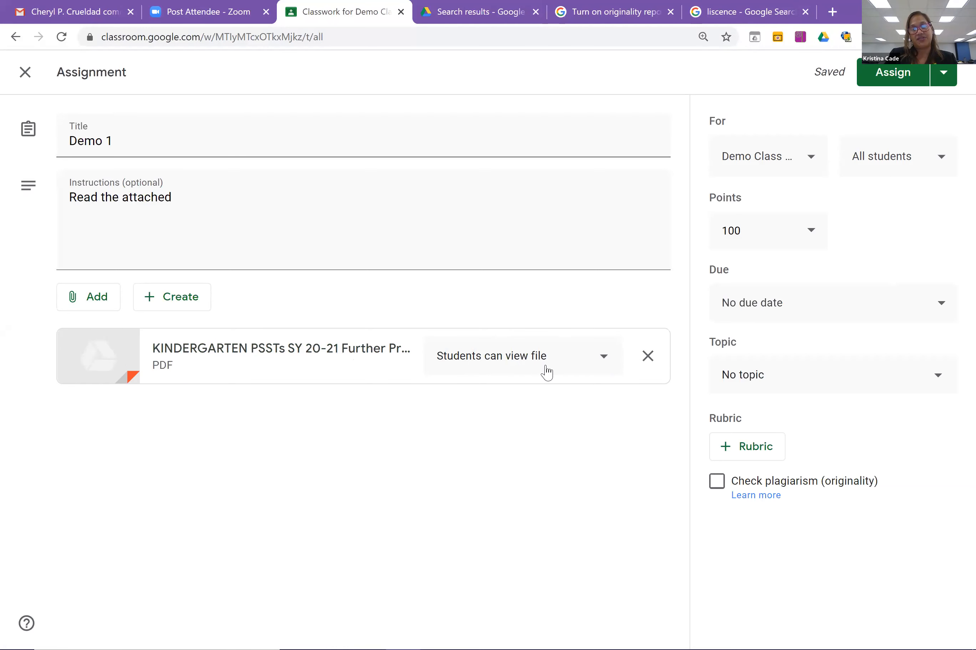
Set the attached kindergarten PDF to 'Make a copy for each student'.
click(605, 366)
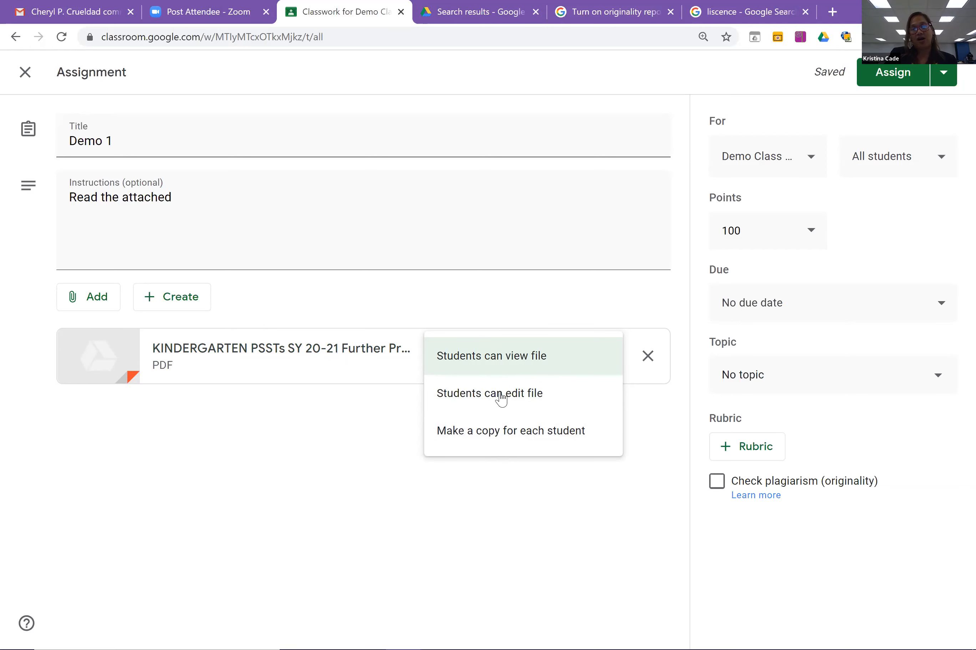
click(514, 434)
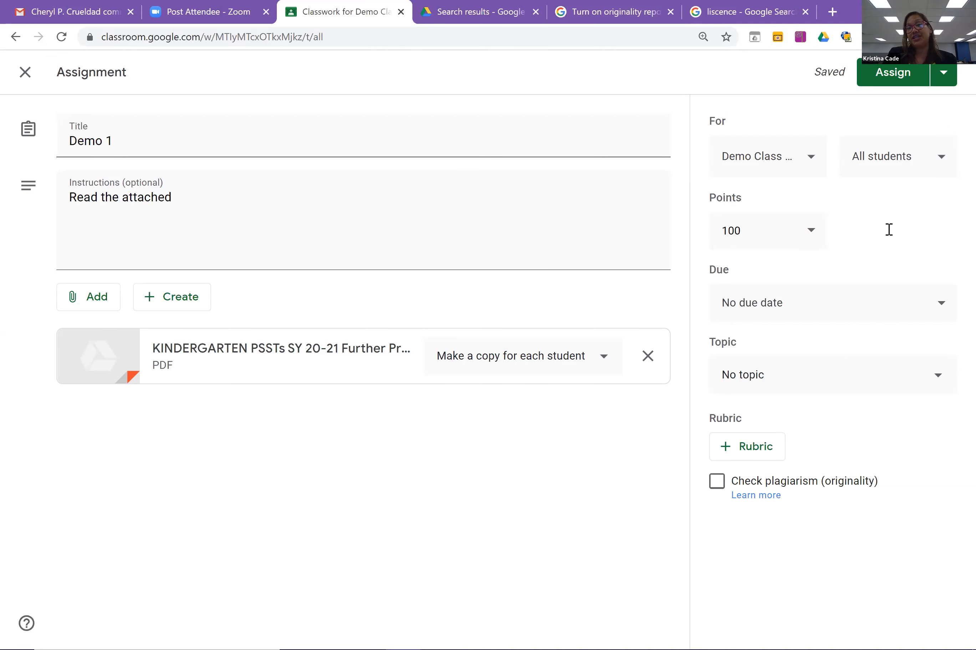
Keep Demo 1 going only to Demo Class and to all students.
click(815, 169)
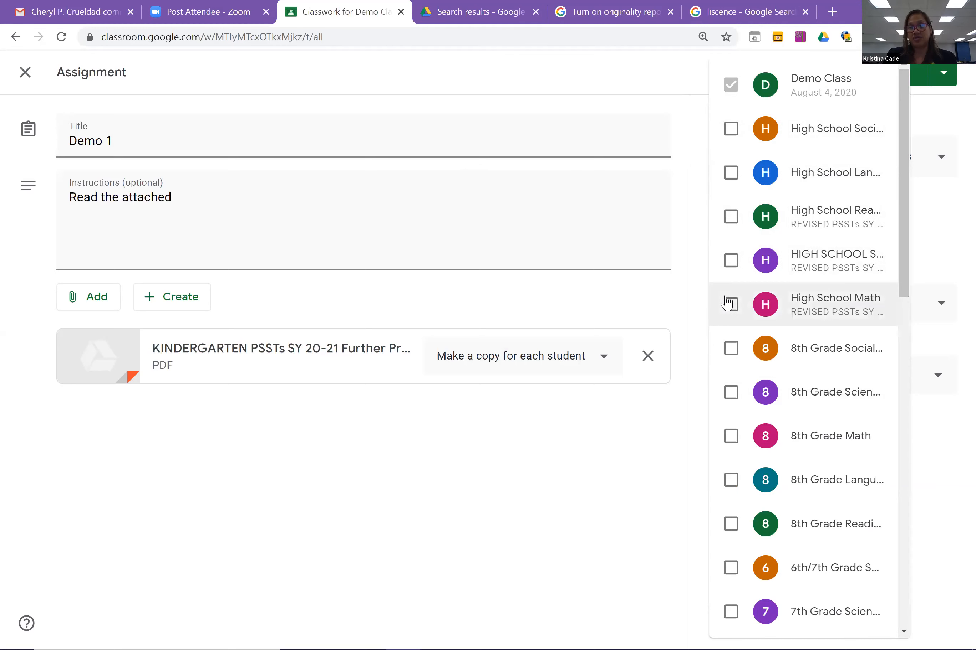
click(668, 450)
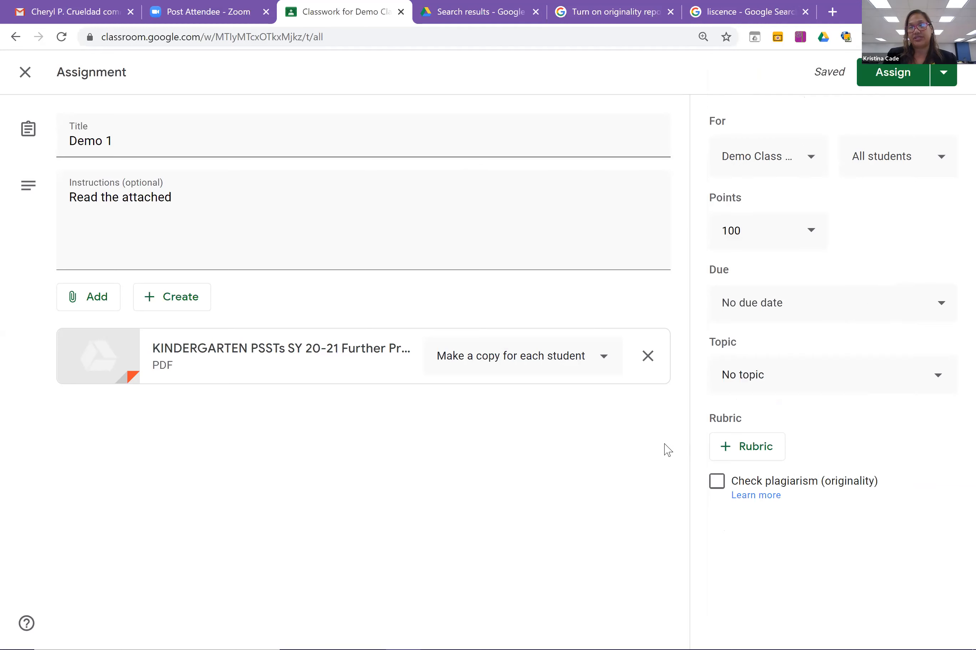
click(942, 170)
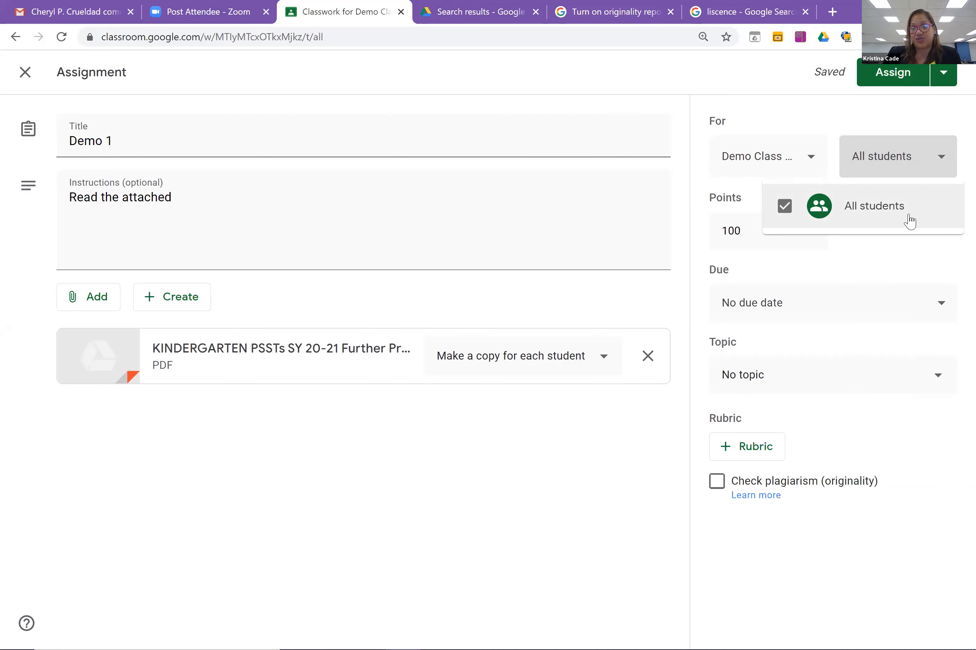
click(943, 167)
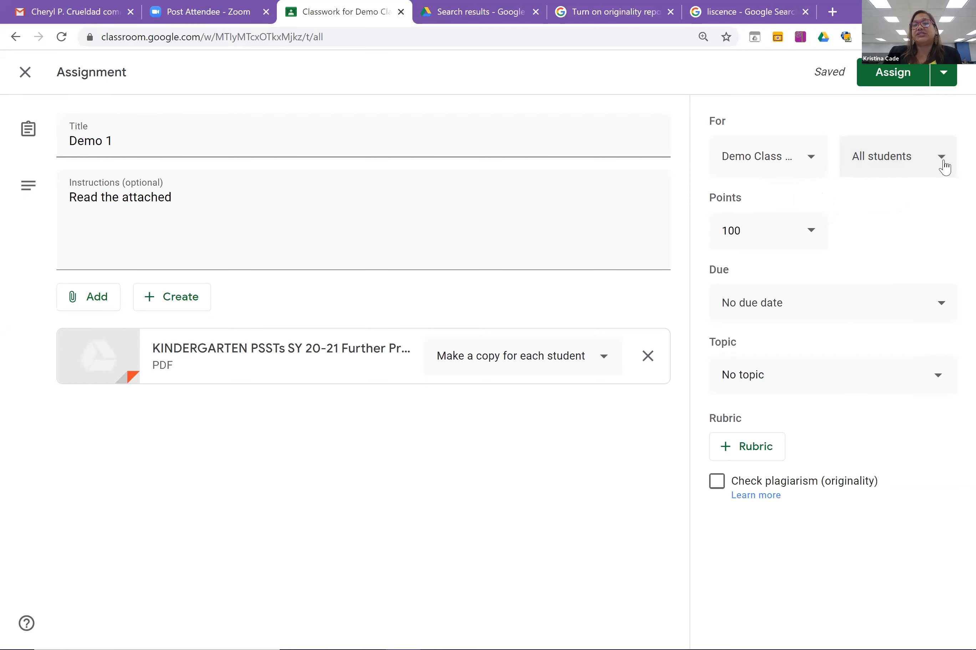
click(802, 241)
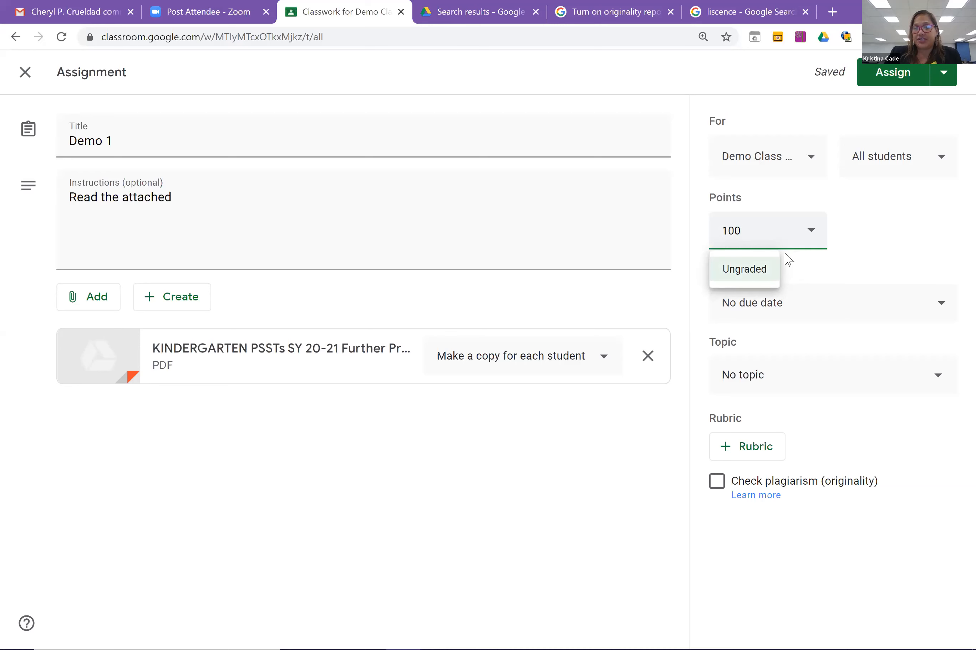
Set Points to Ungraded and the due date to Fri, Aug 7, with the due time cleared.
click(755, 278)
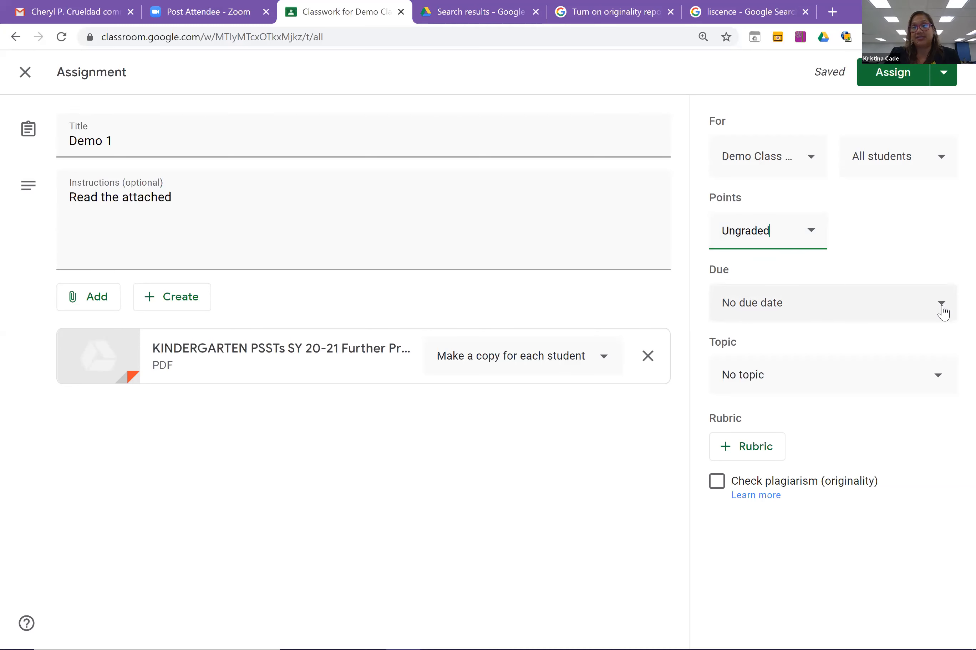
click(941, 304)
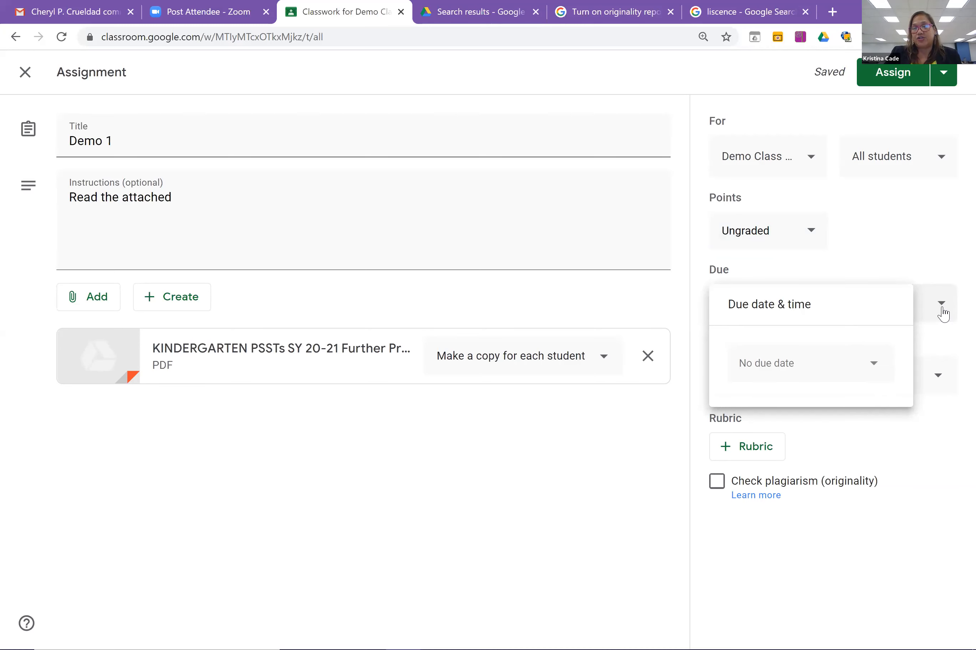
click(877, 377)
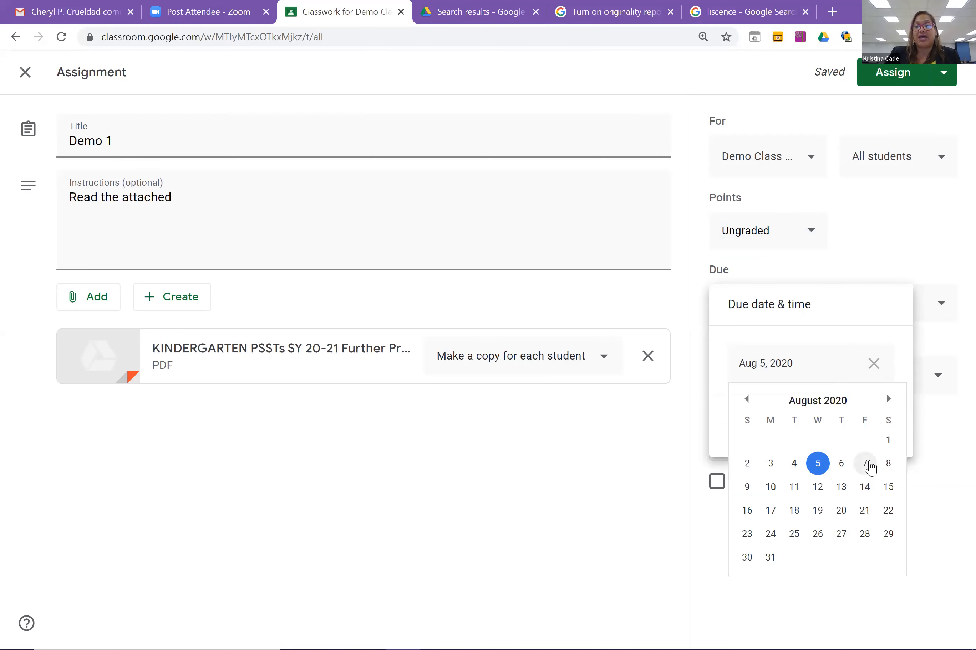
click(866, 464)
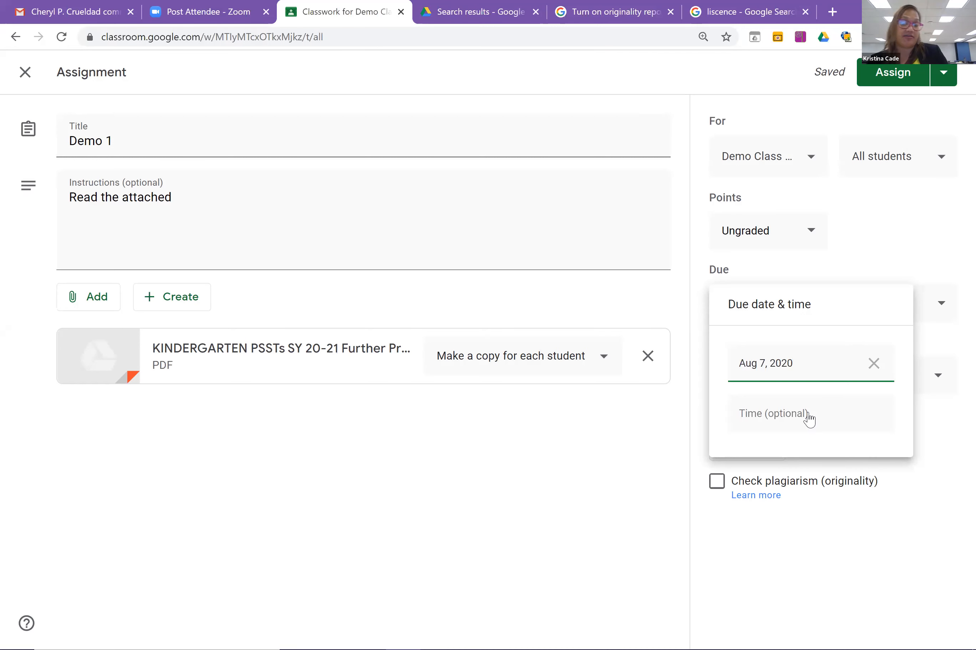
click(810, 416)
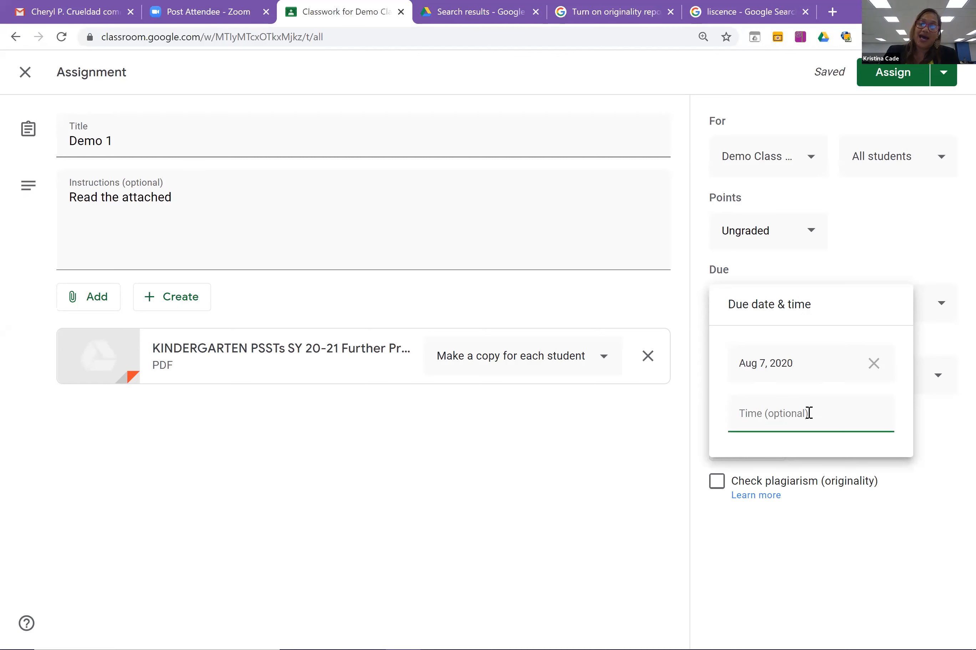
click(877, 416)
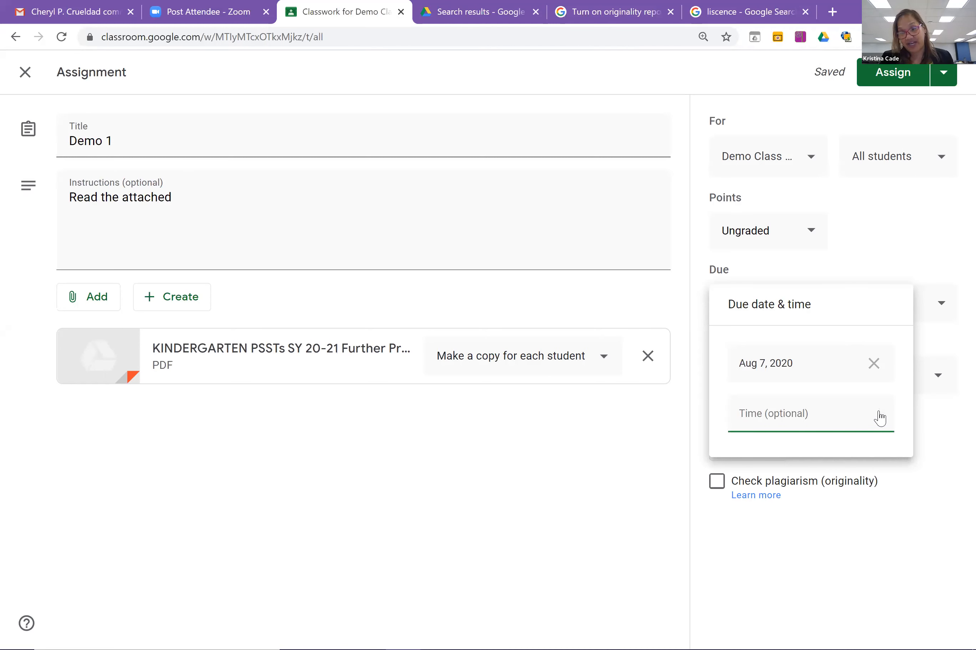
click(938, 429)
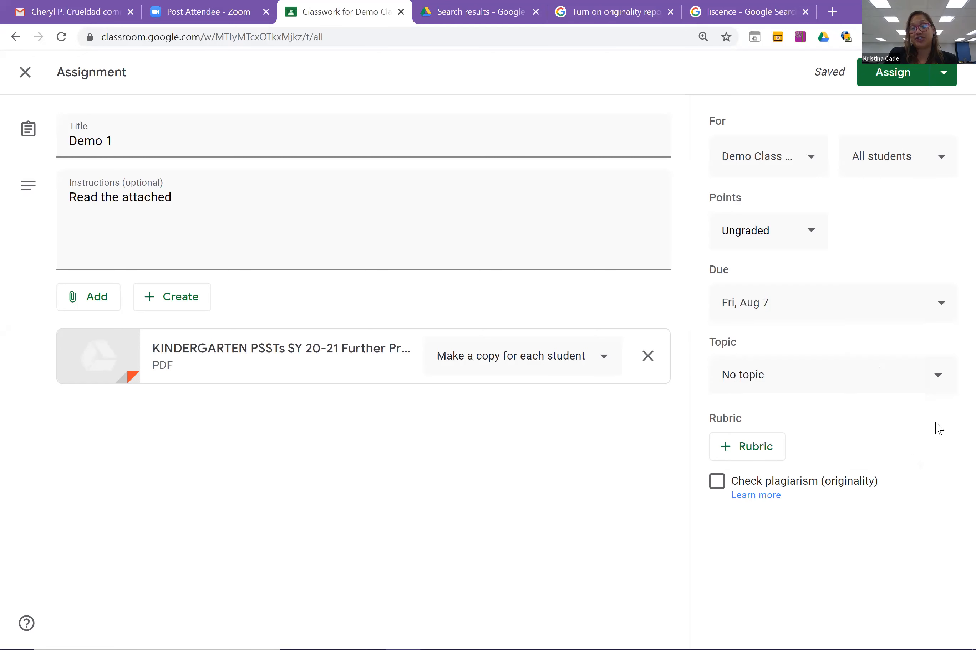
click(939, 383)
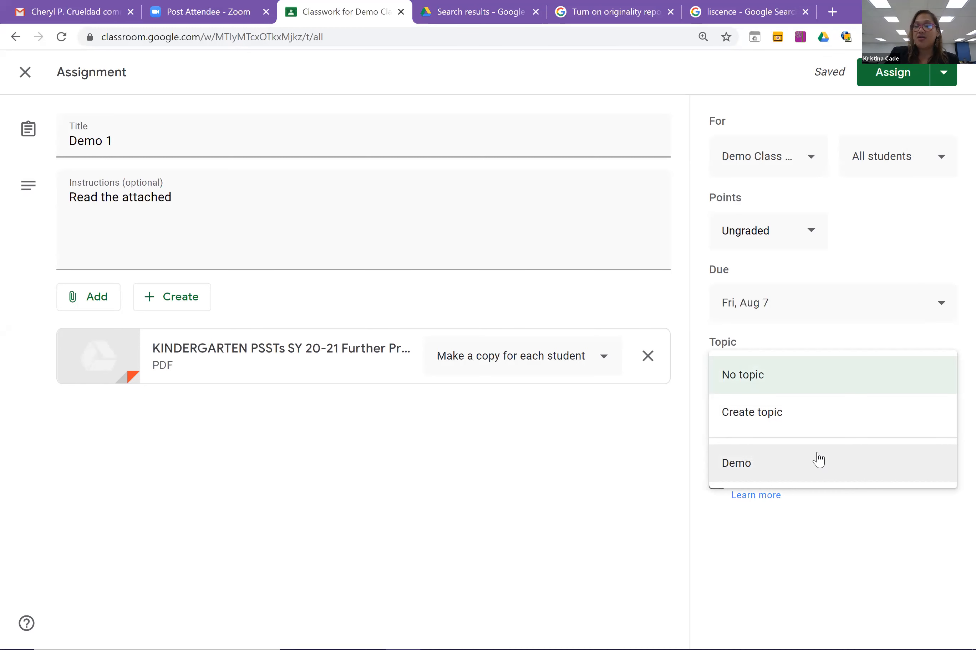
Create a new topic named 'Journals' for the Demo 1 assignment.
click(797, 424)
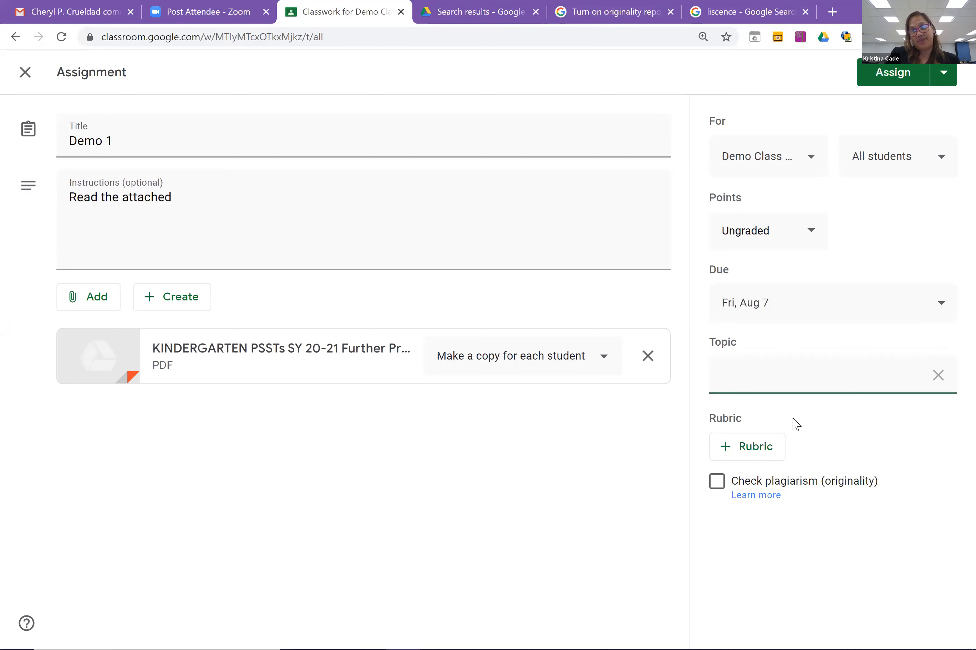
text(JOurna)
key(BackSpace)
key(BackSpace)
key(BackSpace)
key(BackSpace)
key(BackSpace)
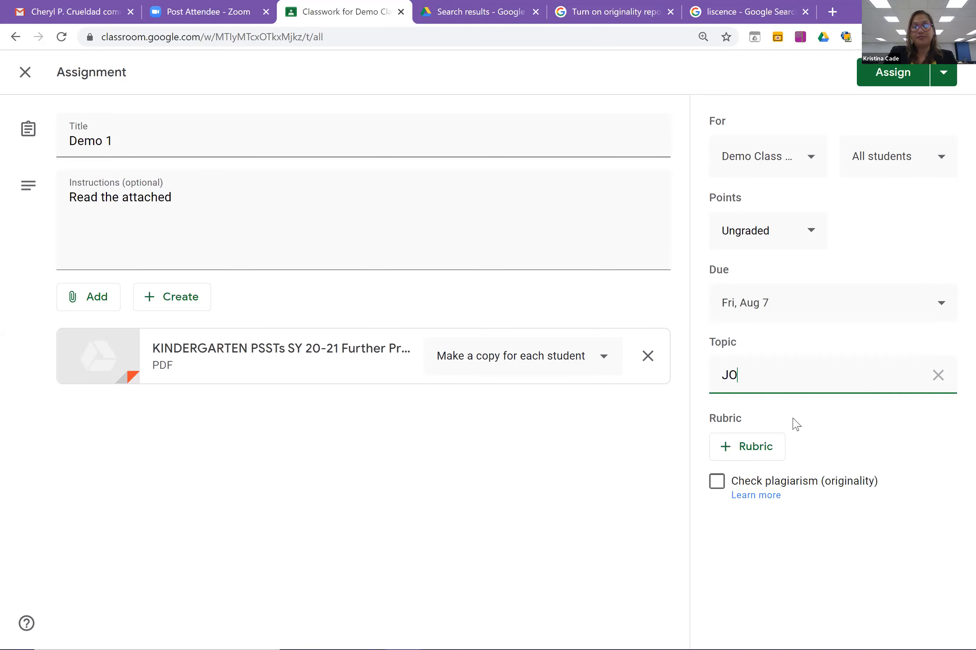
text(ourna)
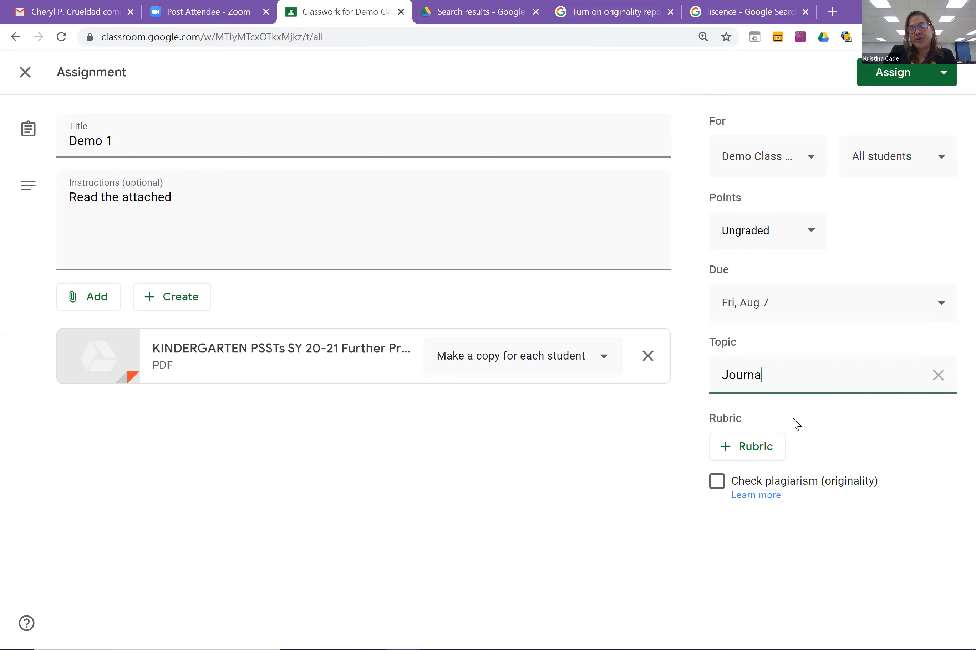
text(ls)
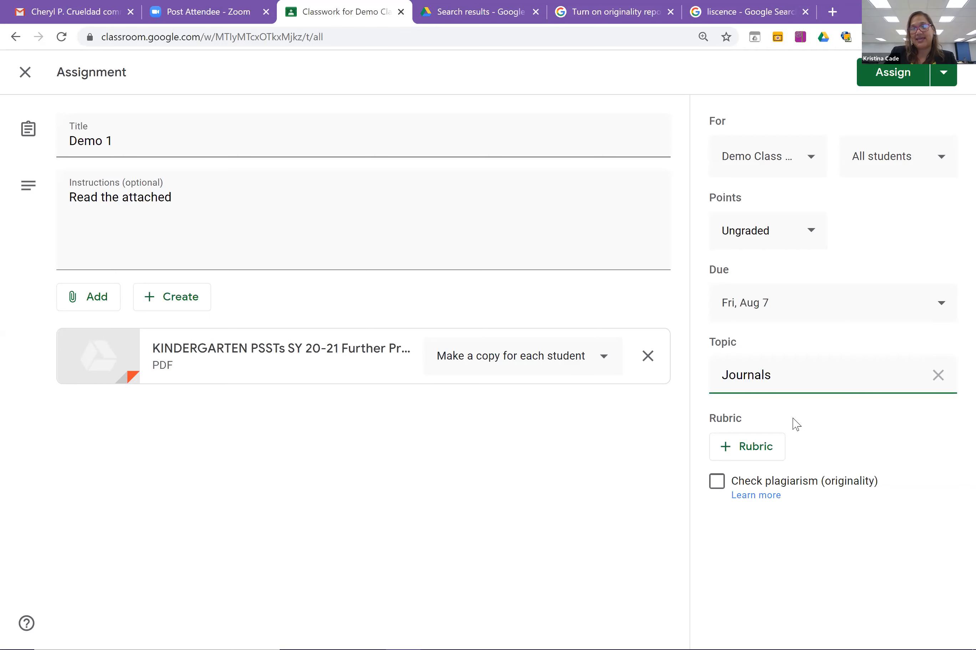
click(902, 429)
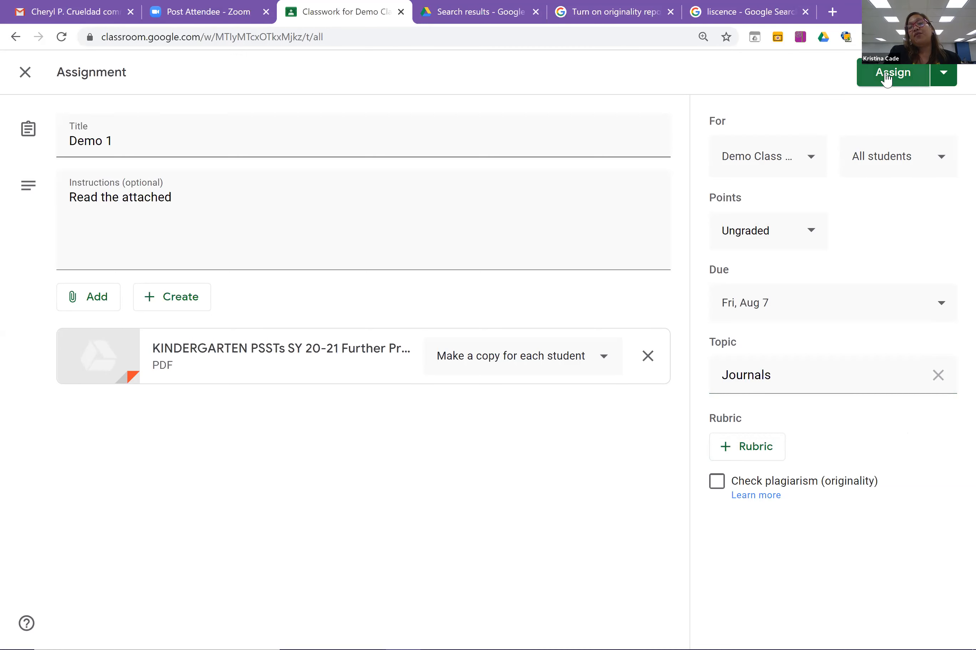
click(943, 79)
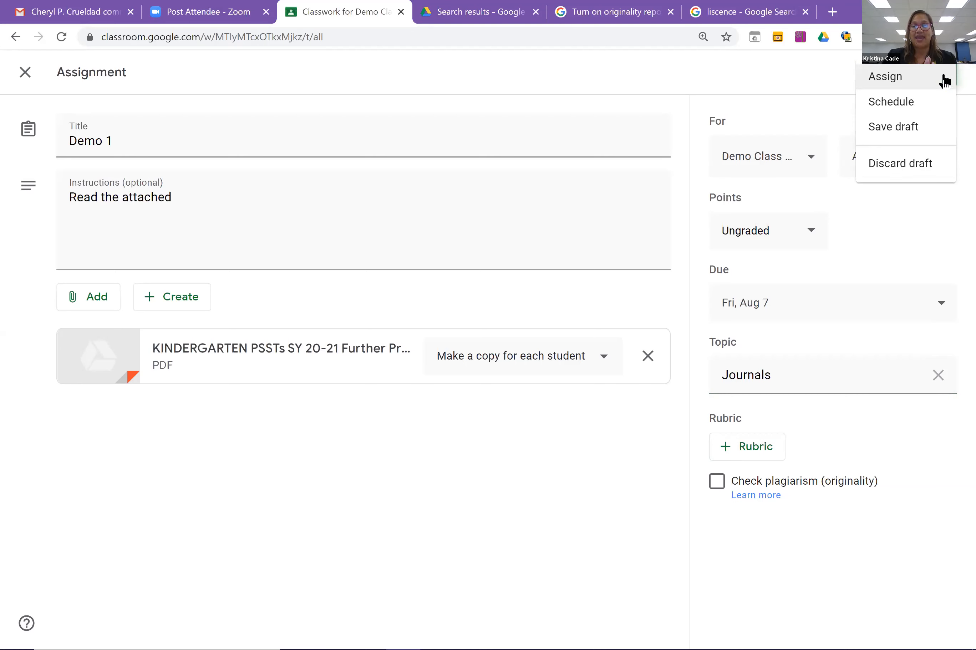
click(908, 110)
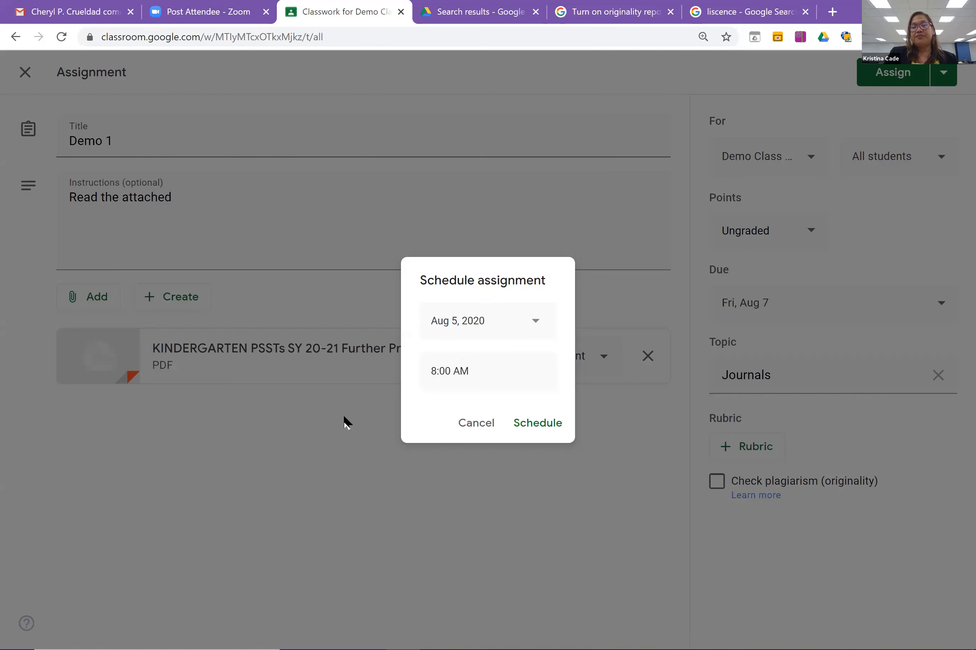
click(540, 334)
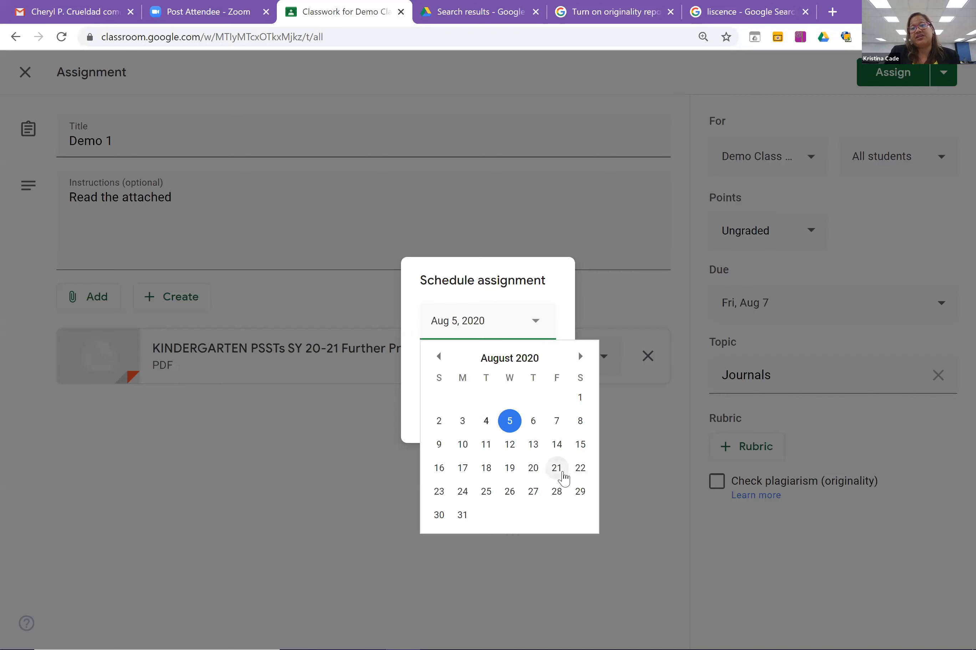
click(556, 492)
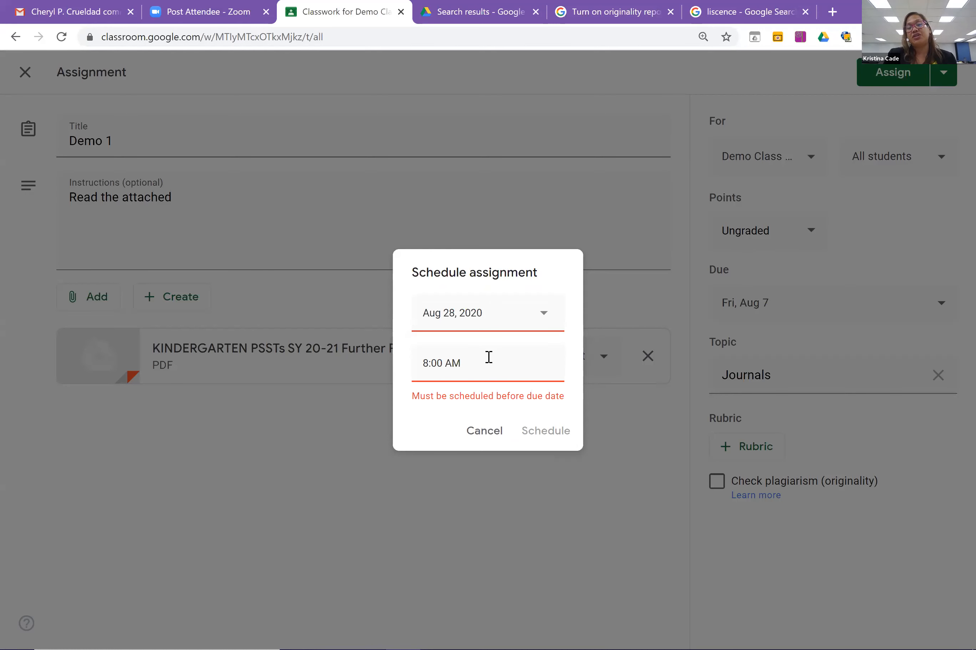
click(485, 431)
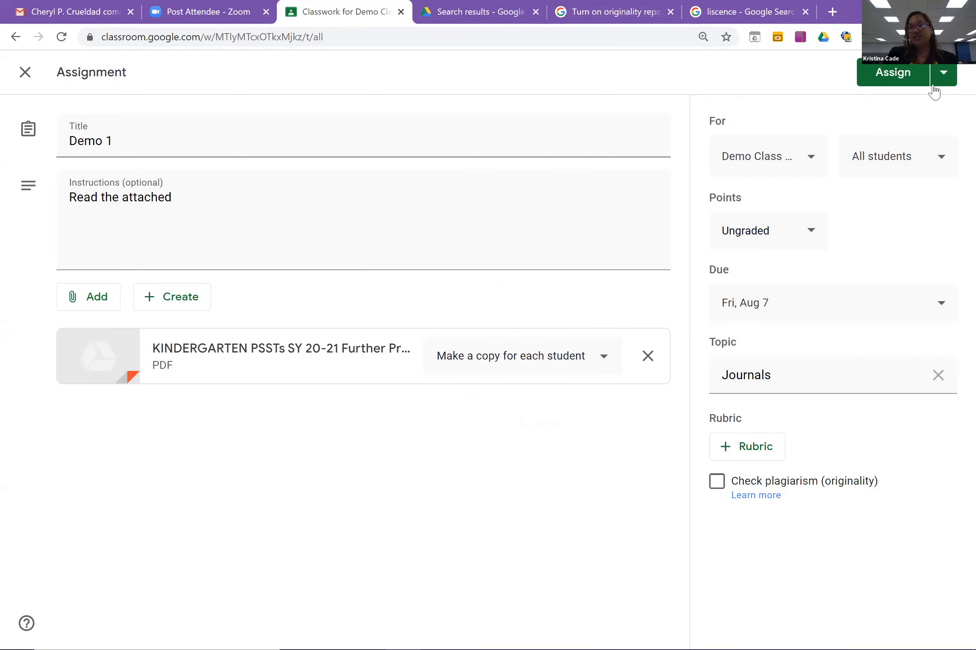
Assign Demo 1 so it is published on the Classwork page.
click(901, 75)
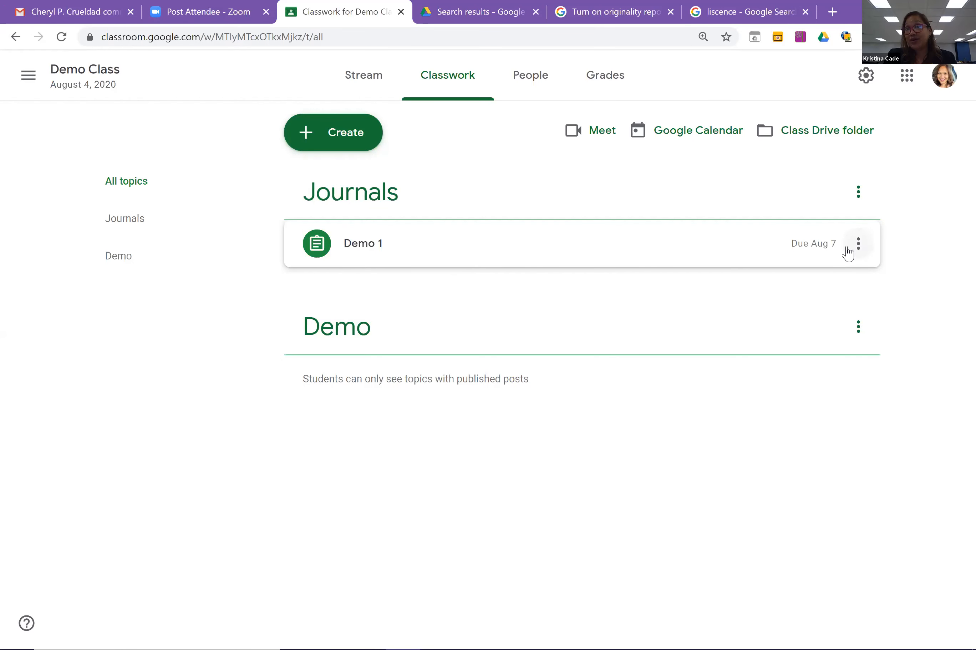
click(859, 248)
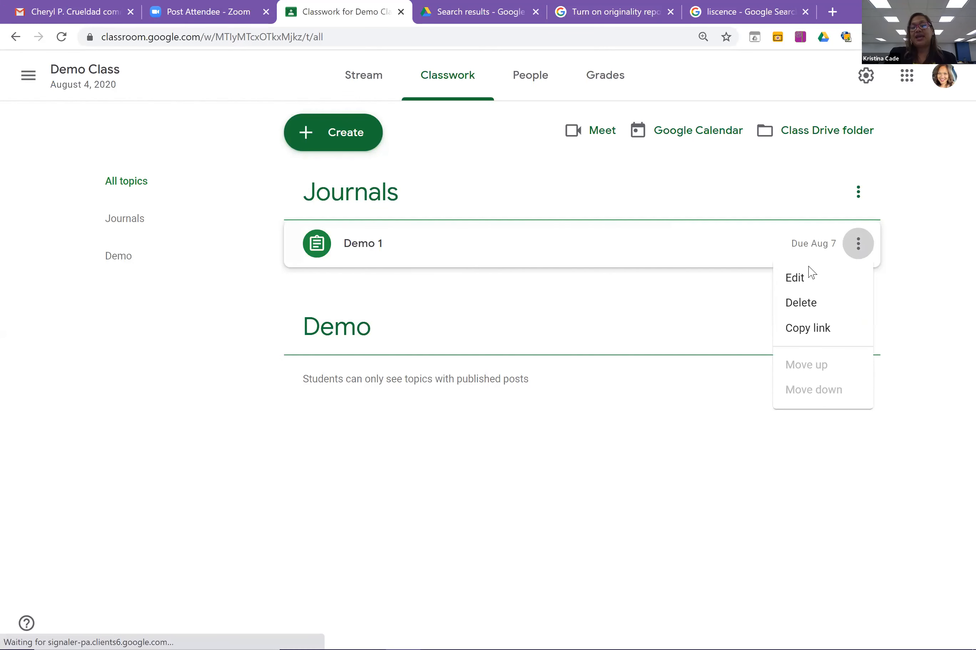
Edit the posted assignment's title from 'Demo 1' to 'Demo 2' and save it.
click(802, 283)
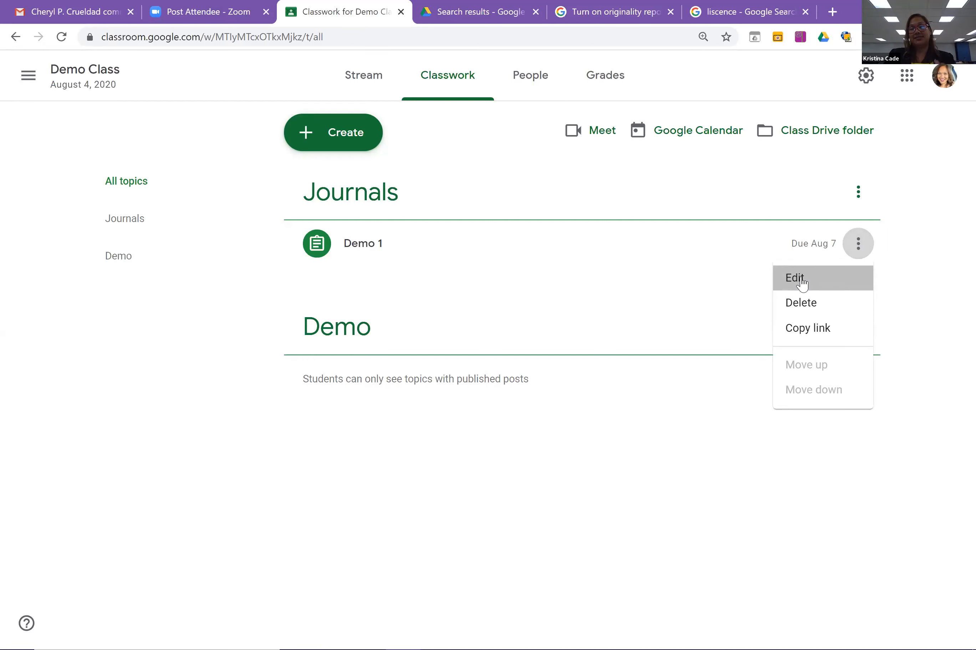
click(154, 140)
key(BackSpace)
text(2)
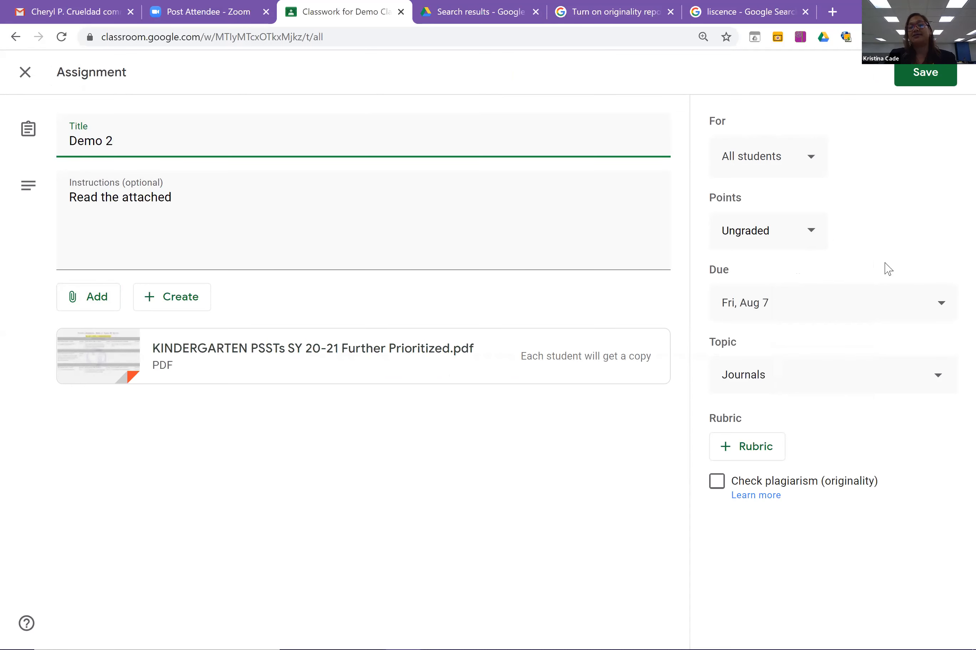
click(940, 78)
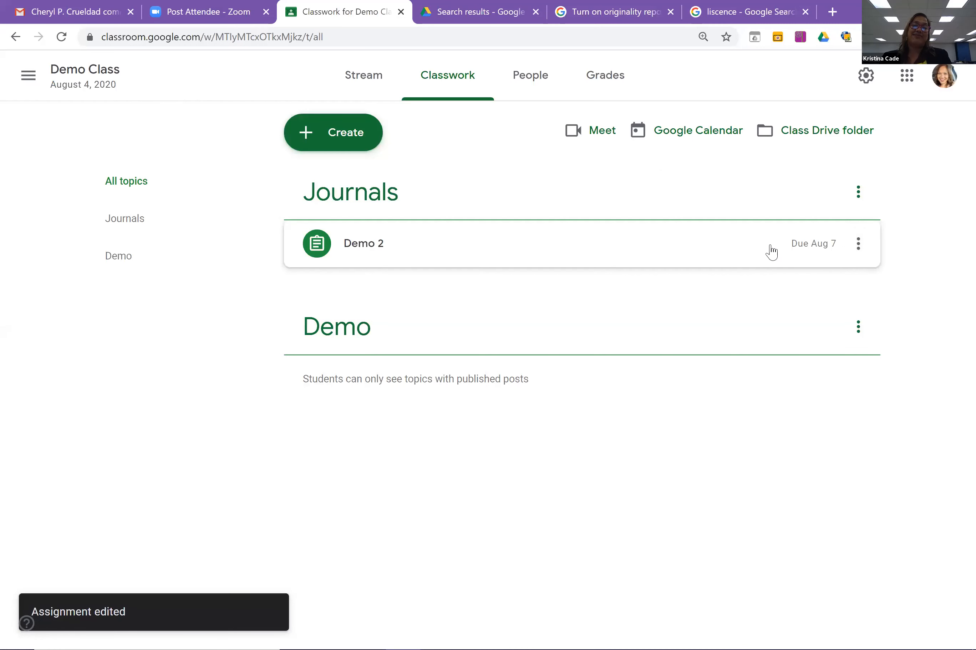
click(867, 248)
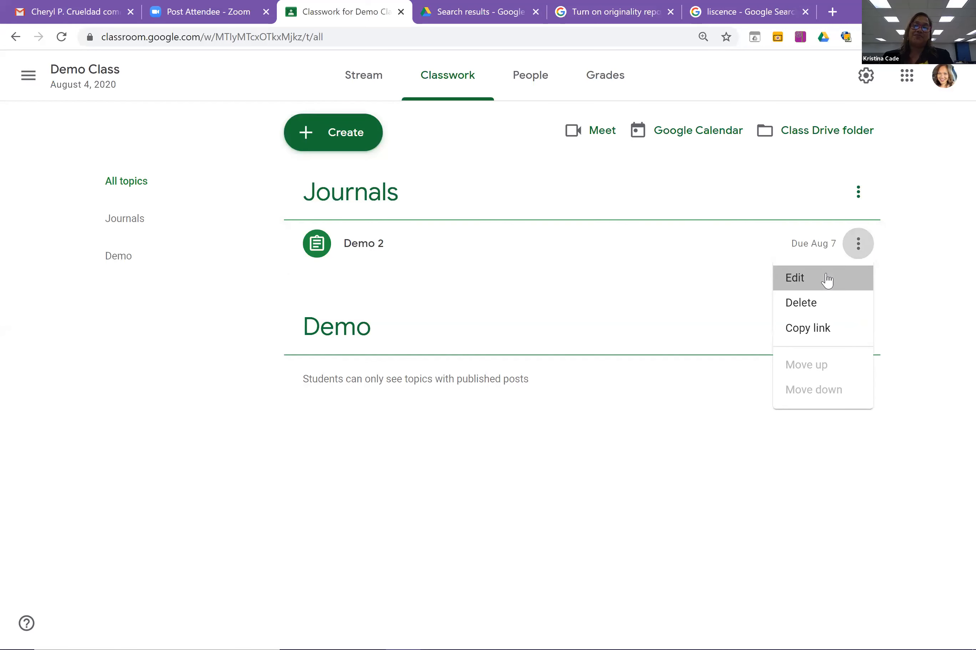
click(826, 280)
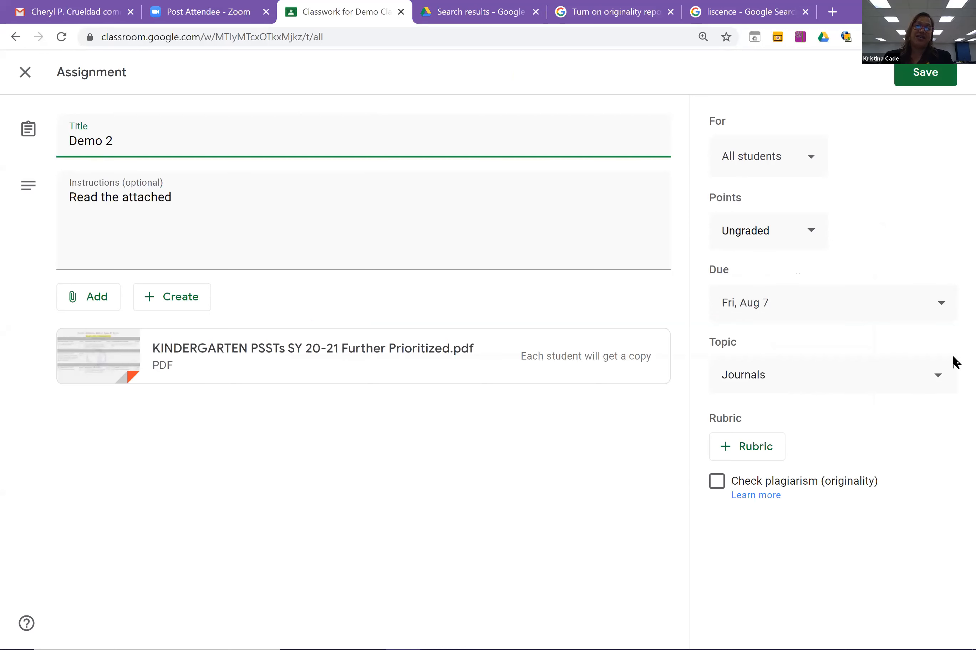
click(921, 78)
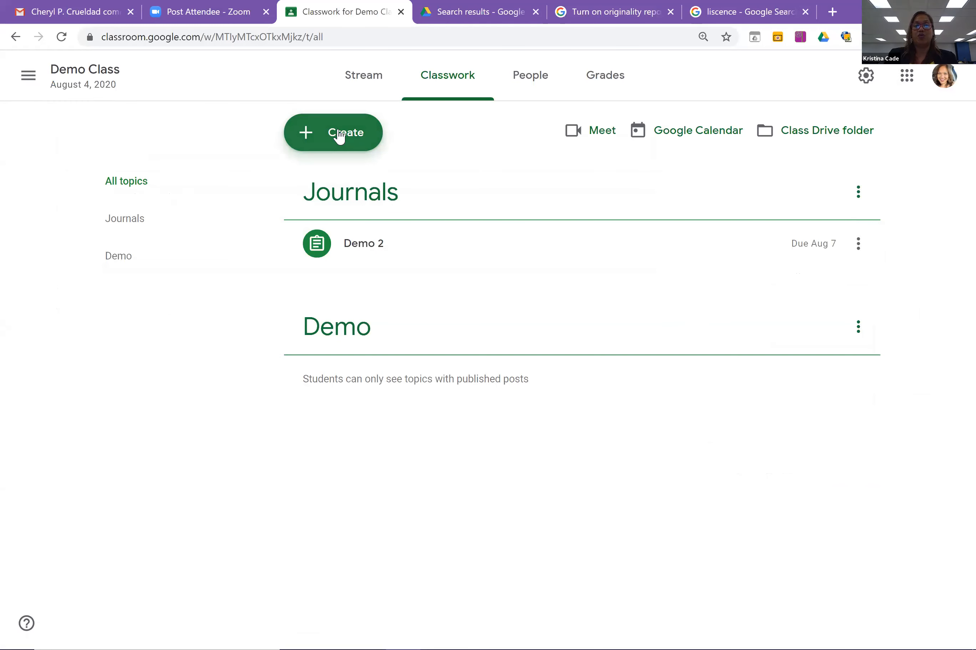
click(339, 136)
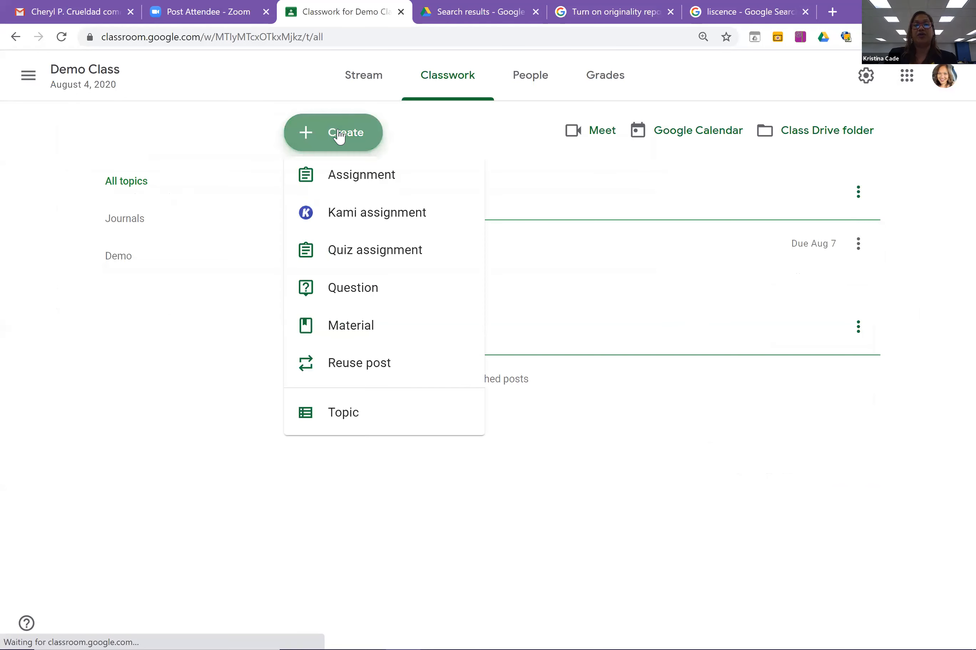
Create a new assignment 'Demo 3' with instructions 'Watch the video clip and respond in your journal'.
click(351, 182)
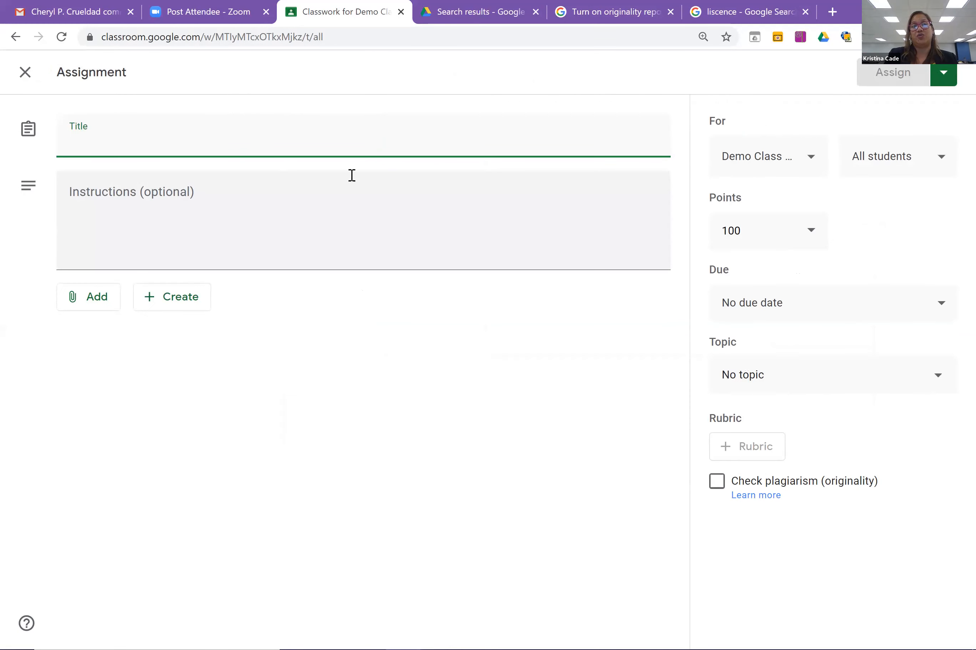
text(Demo 3)
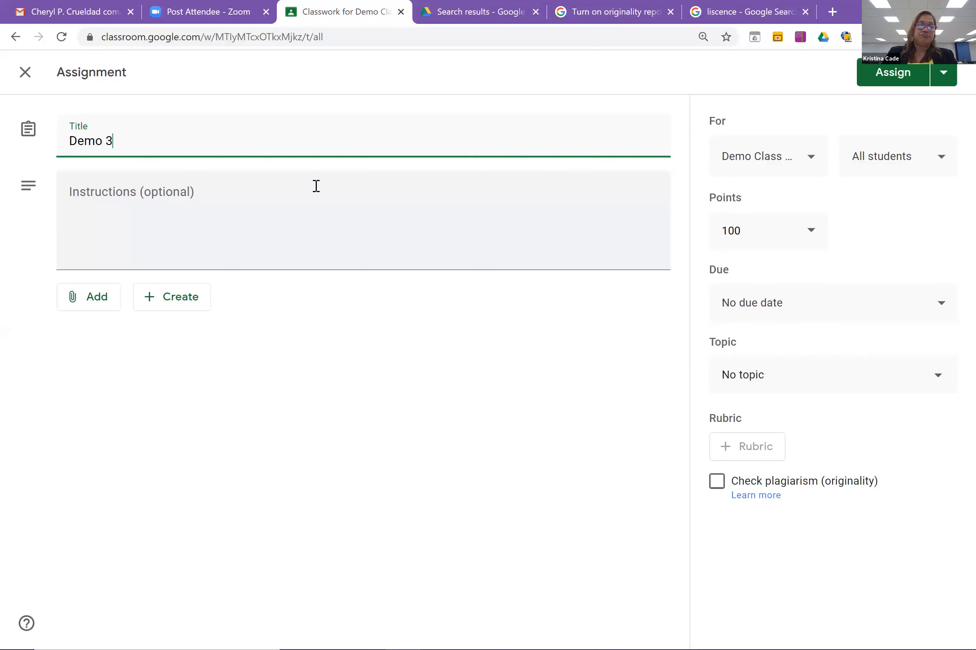
click(275, 193)
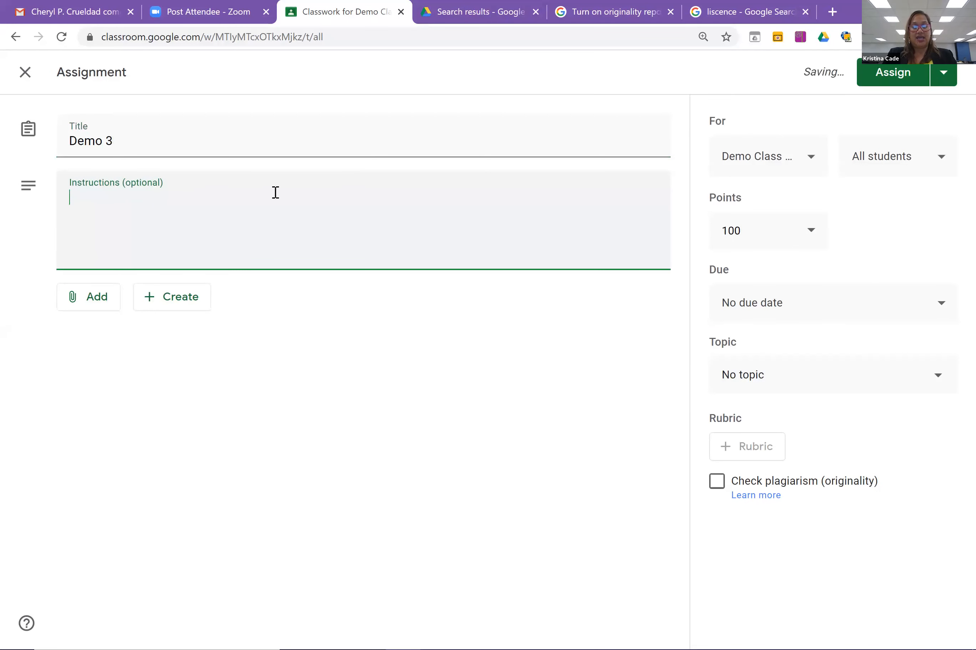
text(WAtch)
key(BackSpace)
key(BackSpace)
key(BackSpace)
key(BackSpace)
text(athe the video clip and respond in your )
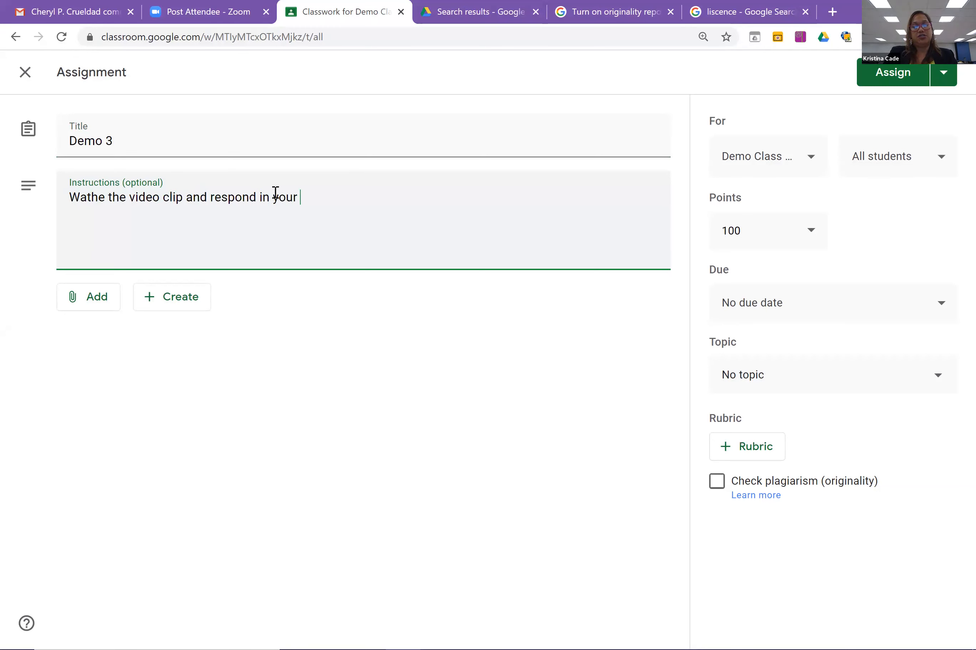
text(jourmna)
key(BackSpace)
key(BackSpace)
key(BackSpace)
key(BackSpace)
text(rnal)
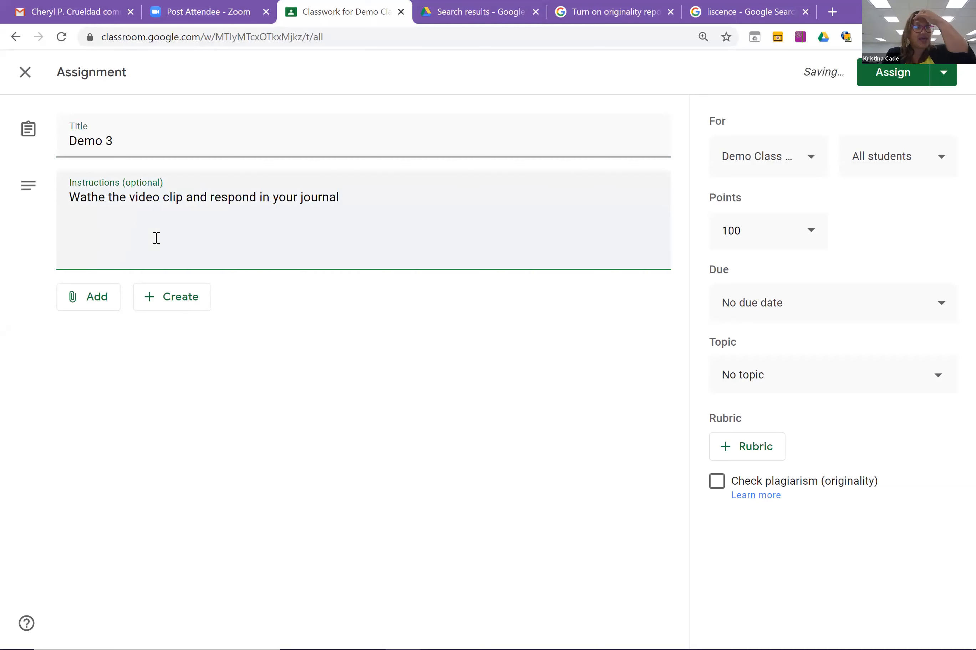
click(105, 199)
key(BackSpace)
key(BackSpace)
key(BackSpace)
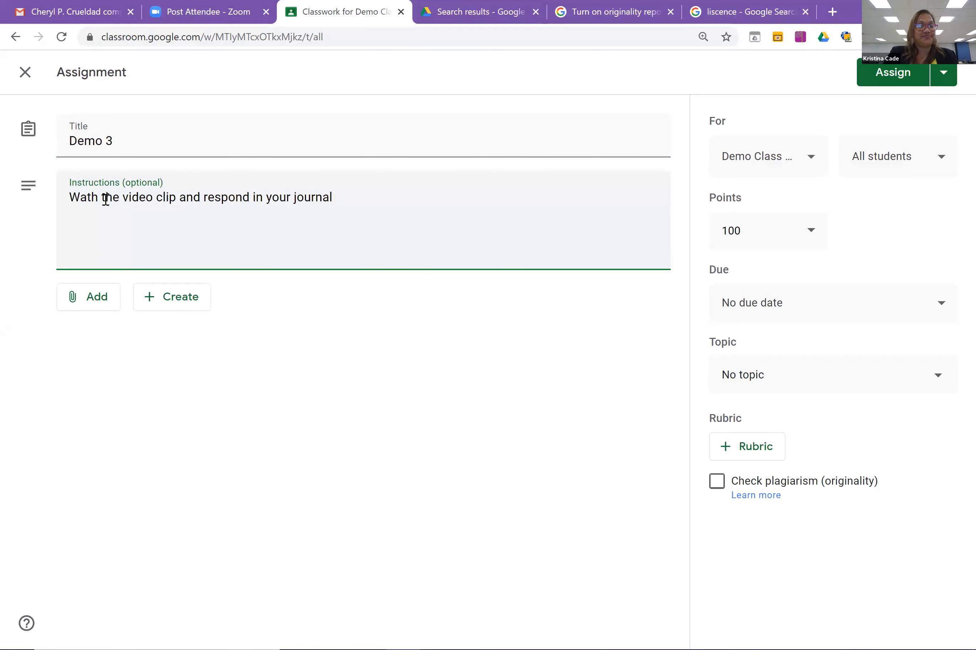
text(tch)
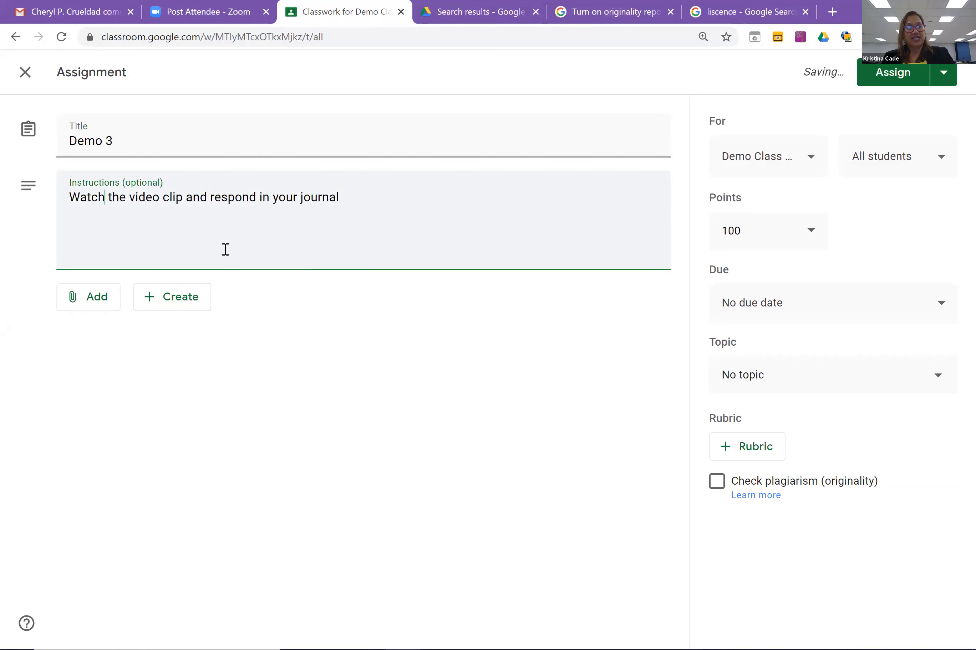
click(78, 308)
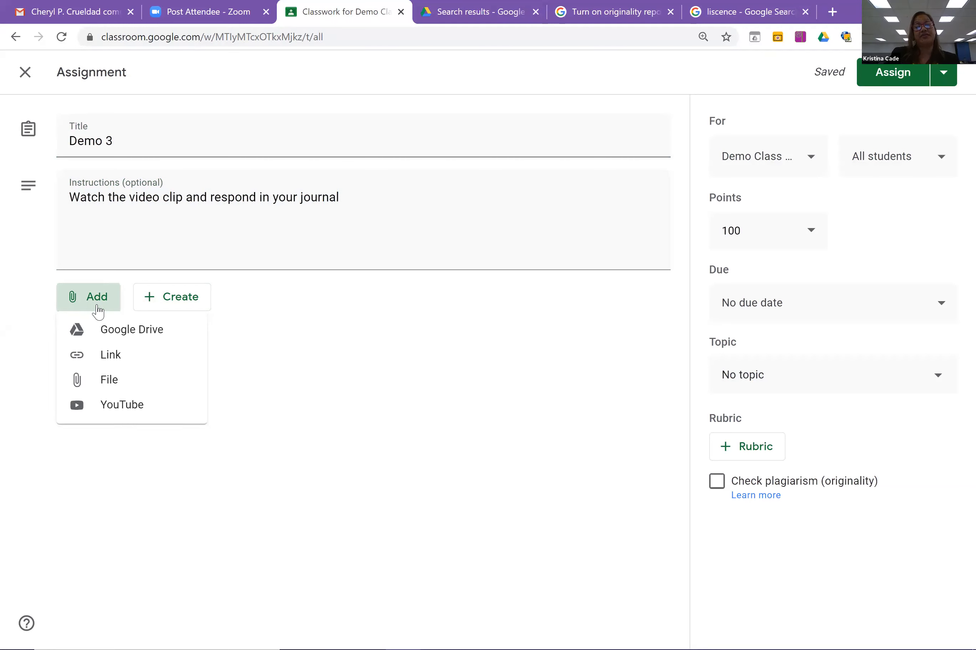
Attach the YouTube video 'Lifted 1080p Pixar Short Films' found by searching 'pixar shorts'.
click(123, 416)
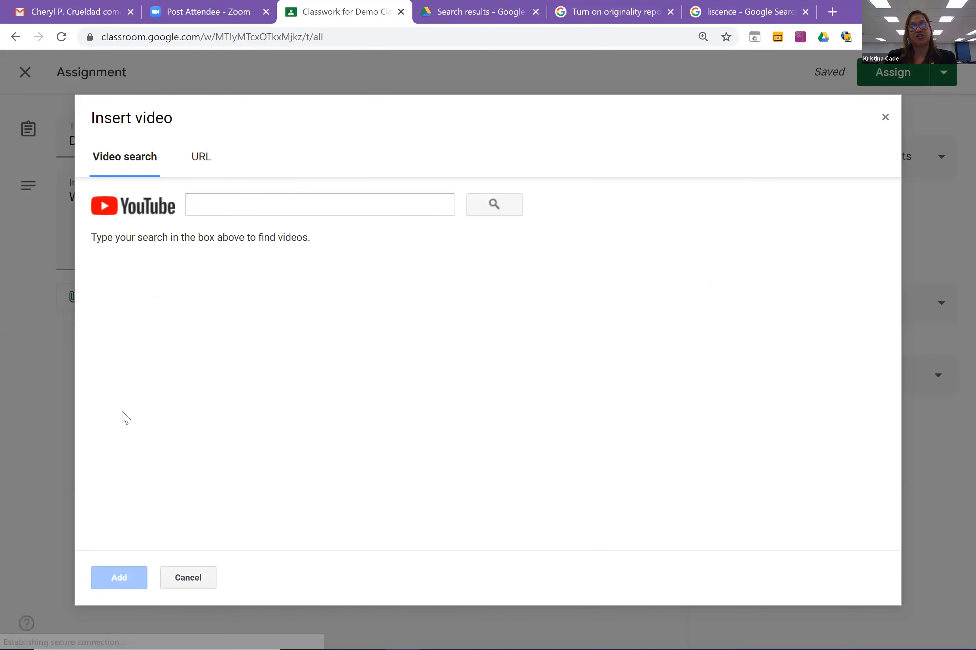
click(336, 205)
text(paixa)
key(BackSpace)
key(BackSpace)
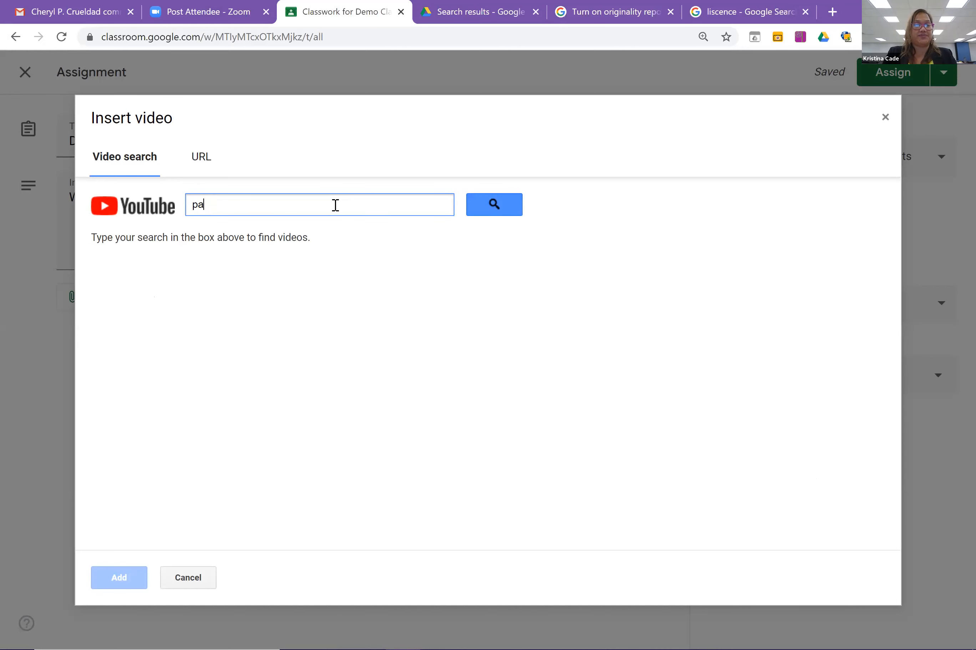
text(xar shorts)
key(Return)
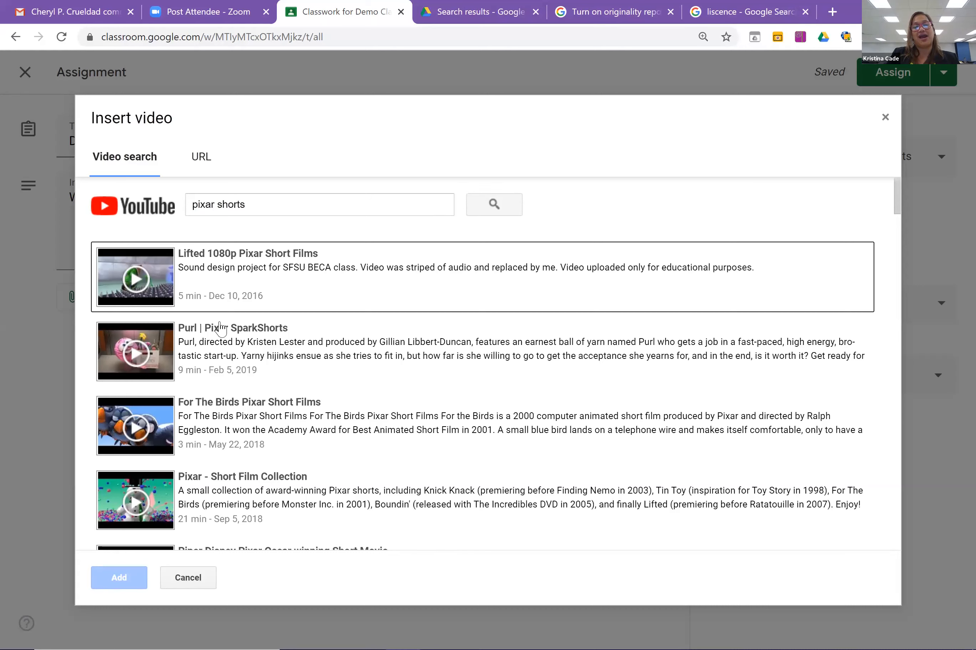
click(231, 277)
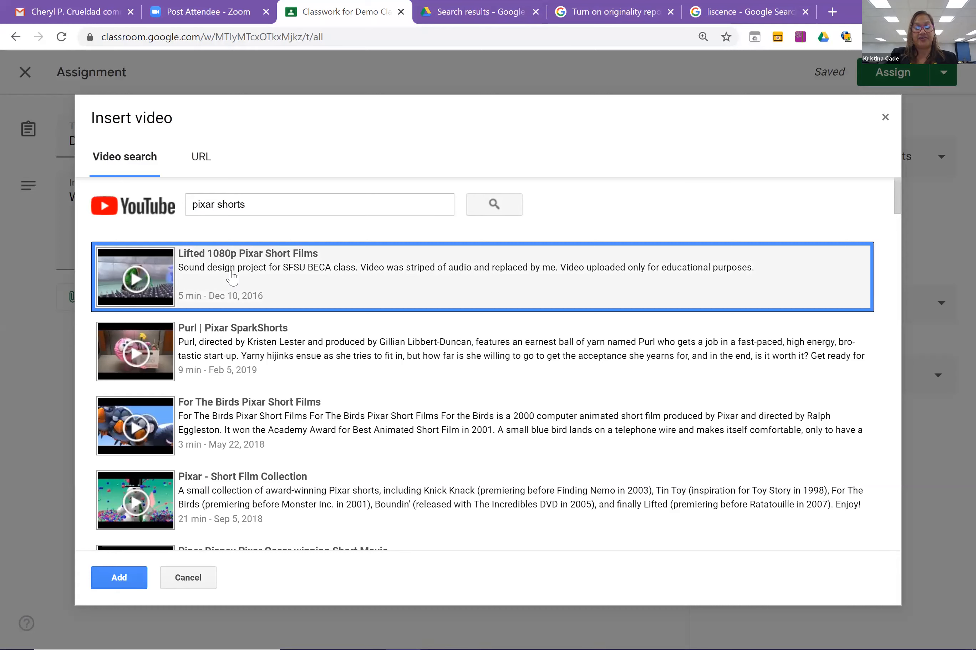
click(118, 590)
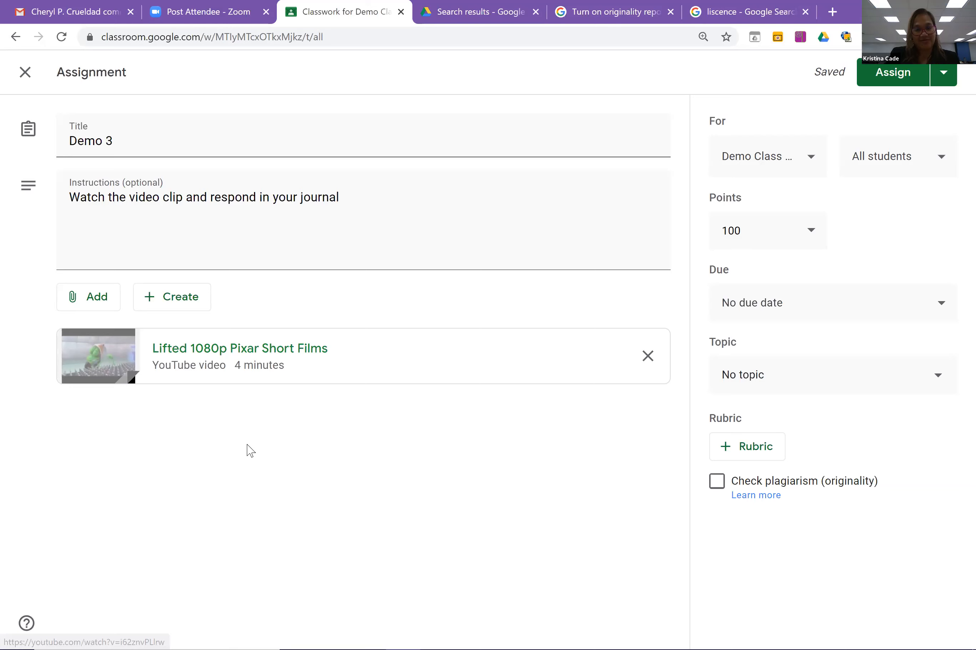
click(465, 363)
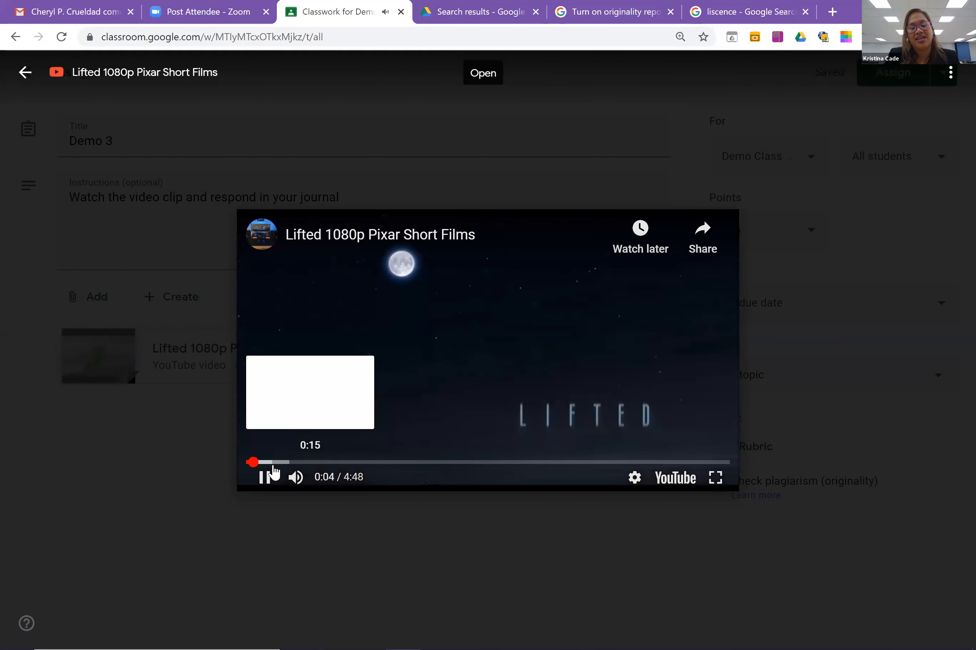
Pause and close the video preview, then remove the video attachment.
key(space)
click(25, 73)
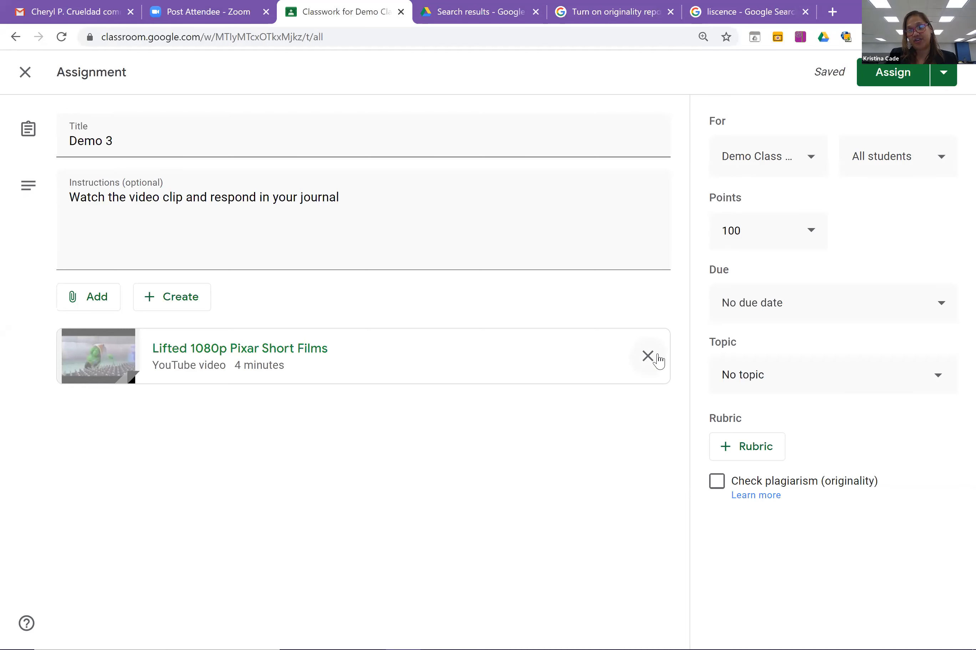
click(648, 357)
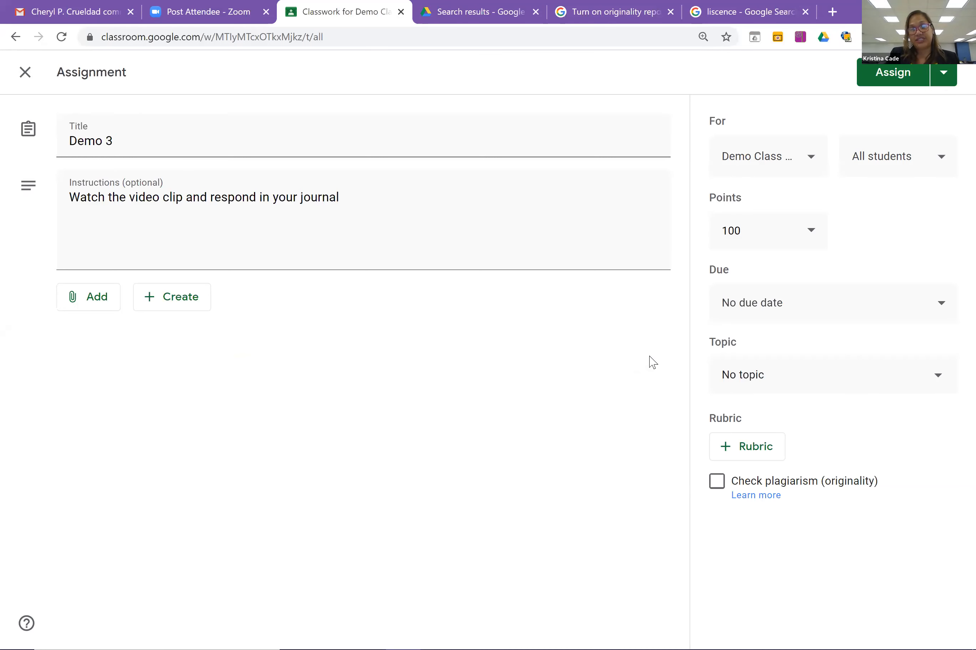
Re-attach 'Lifted 1080p Pixar Short Films' via a YouTube search for 'pixar short'.
click(77, 300)
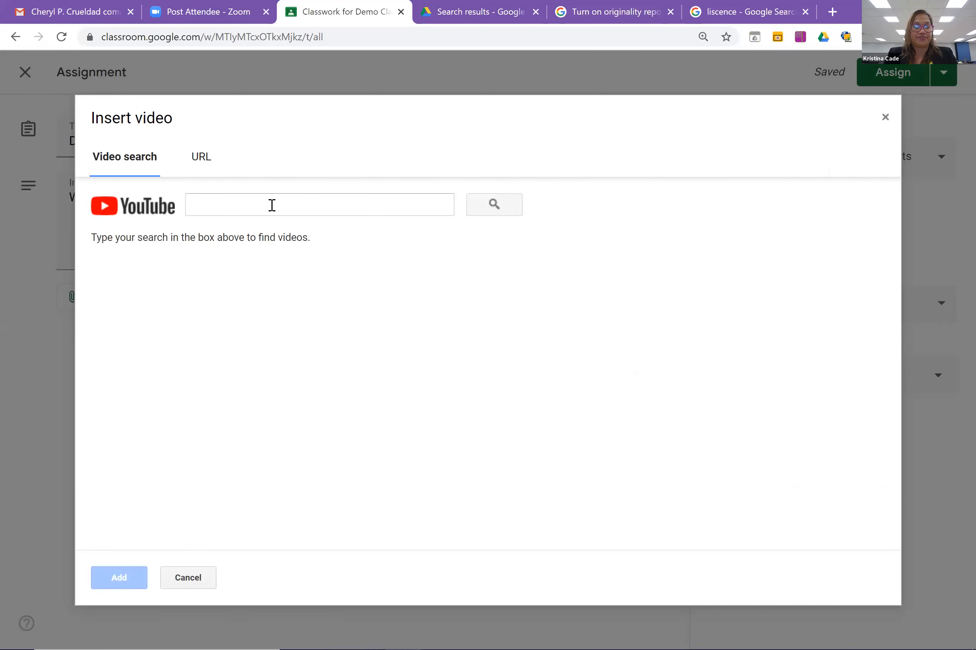
click(271, 205)
text(p)
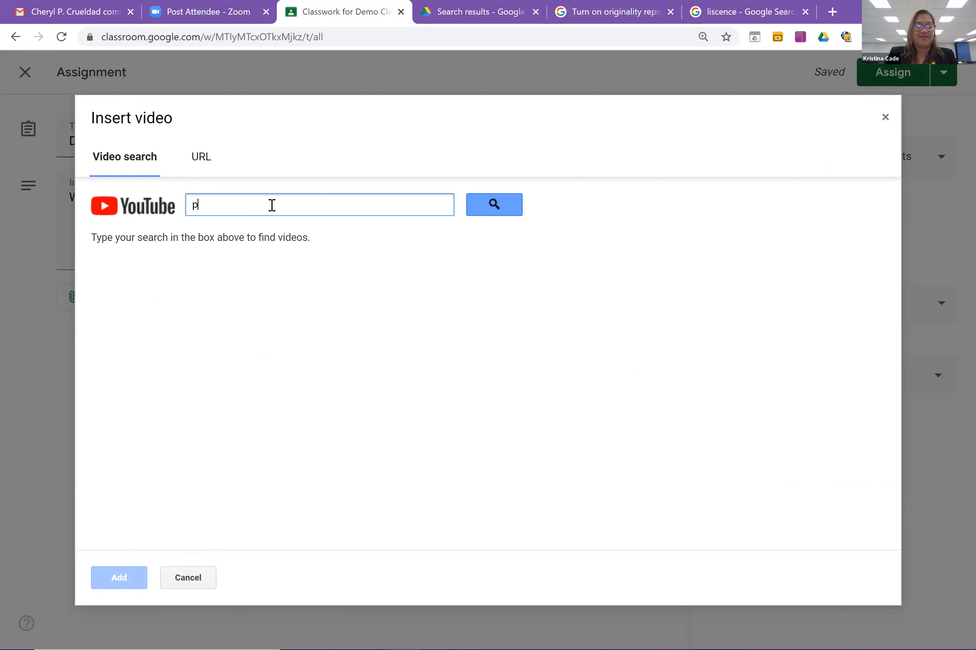
text(ixar short)
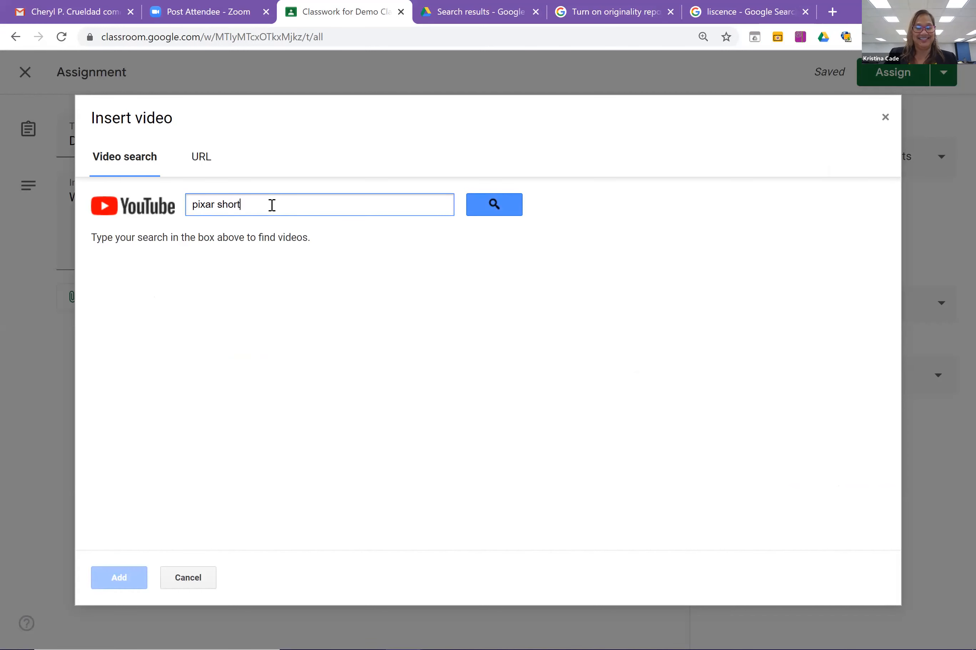
click(500, 210)
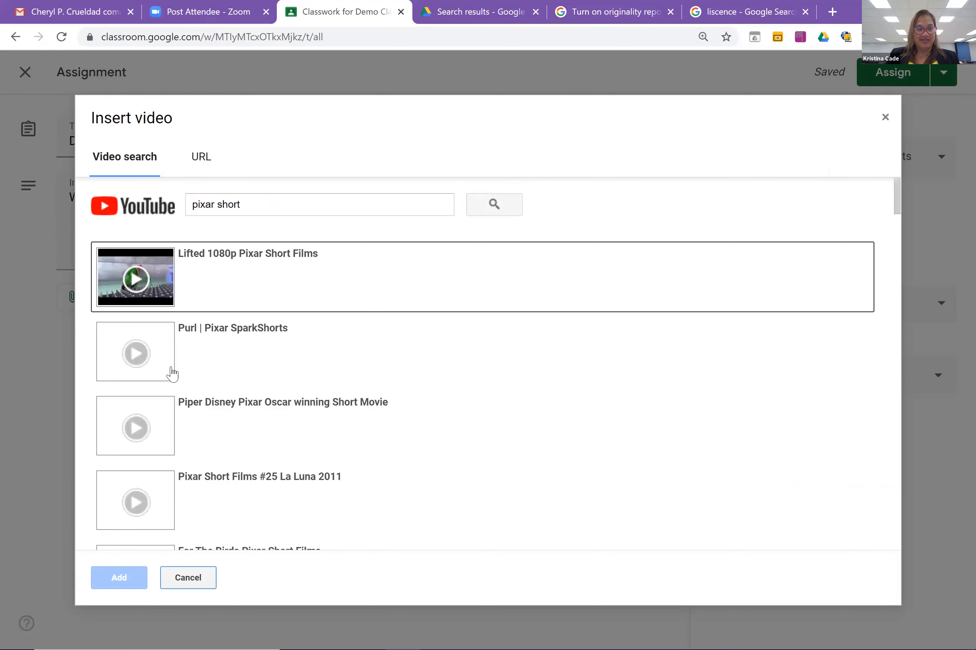
click(218, 283)
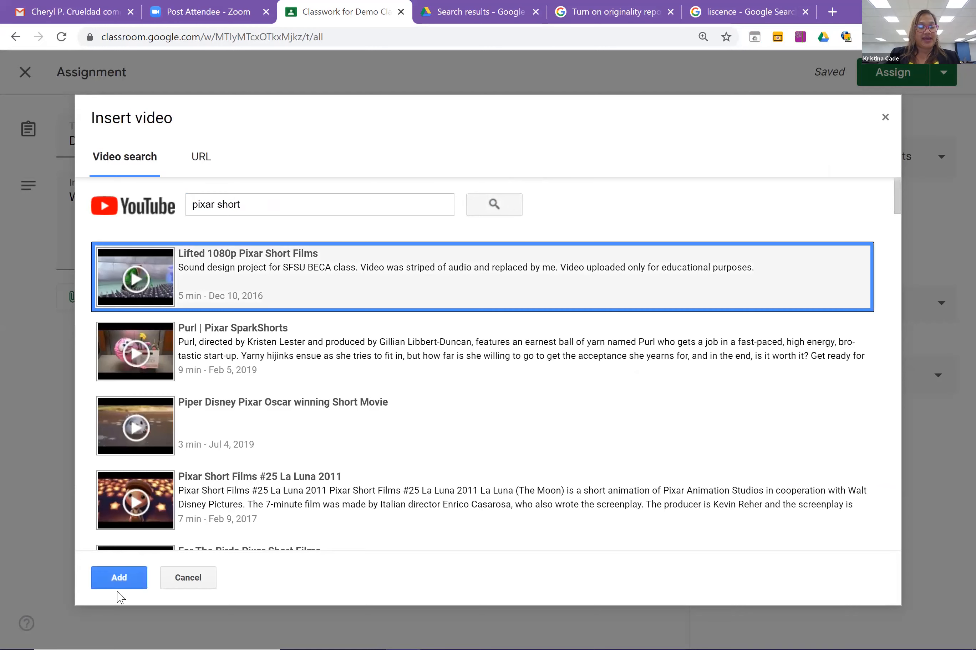
click(119, 578)
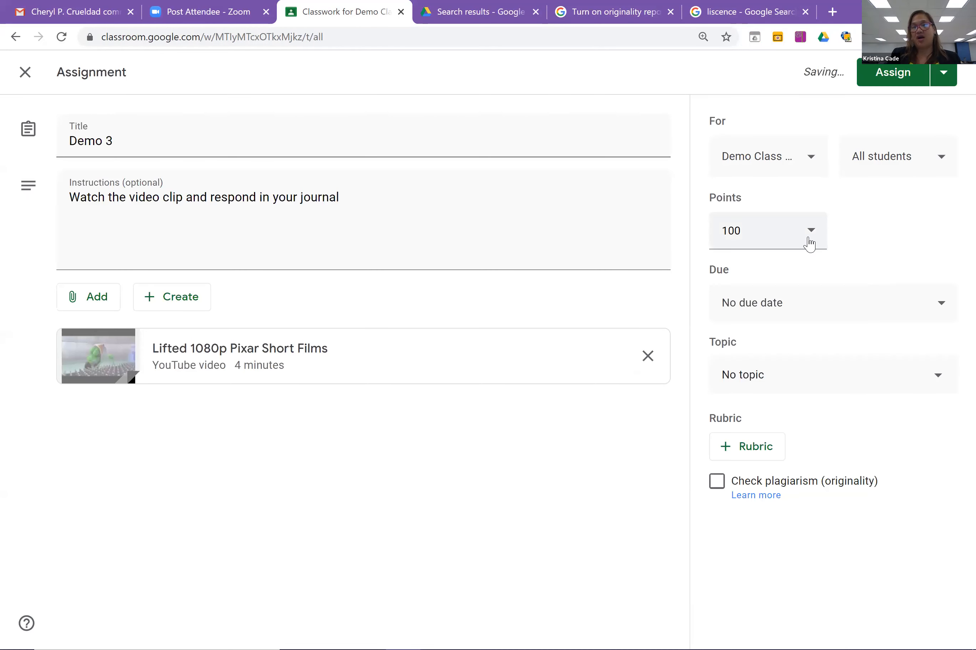
Make the assignment ungraded and also assign it to the Demo First Grade class.
click(809, 244)
click(758, 272)
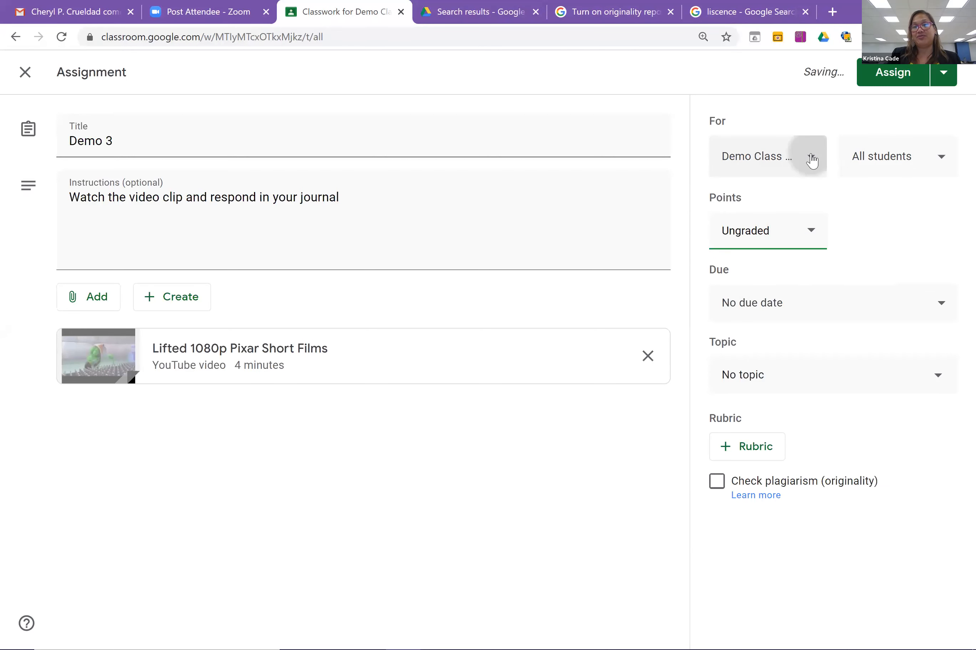
click(812, 159)
drag(903, 286, 898, 543)
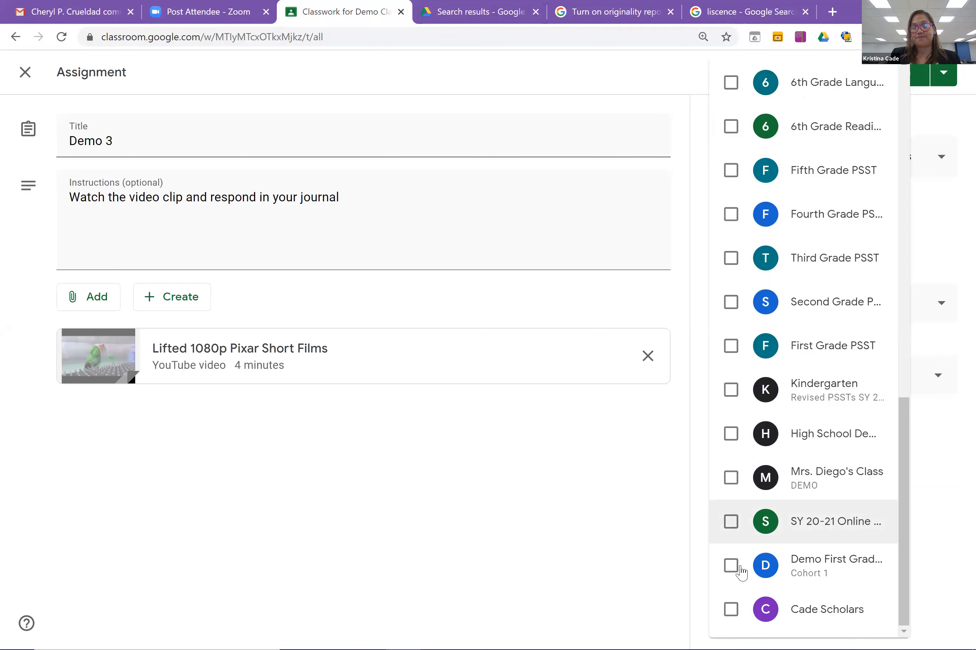
click(732, 566)
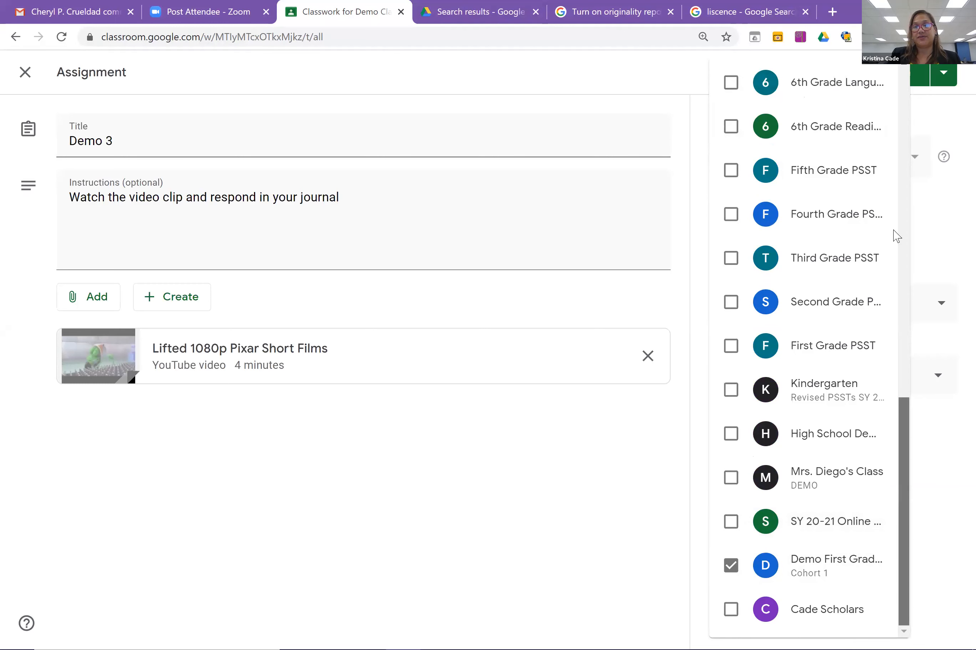
scroll(893, 235, up, 20)
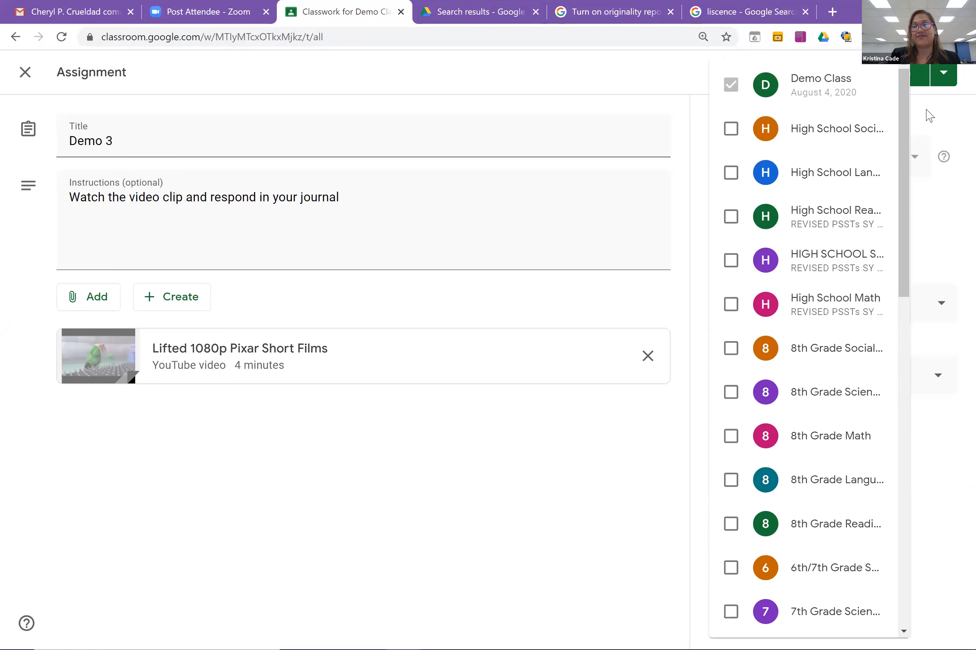
click(928, 115)
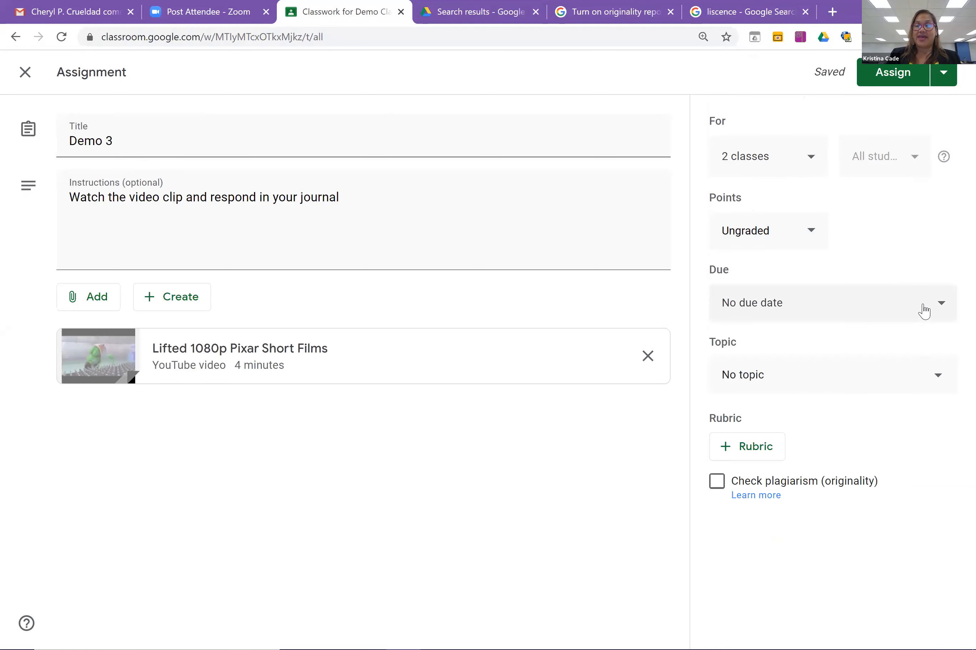
Set the assignment's due date to Fri, Aug 7.
click(923, 309)
click(815, 364)
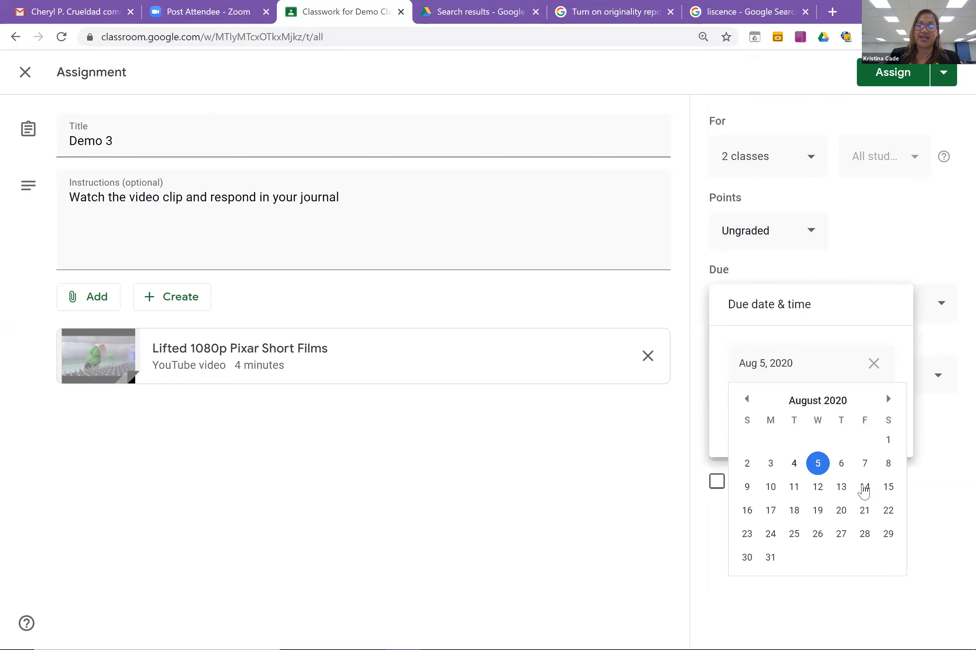
click(865, 462)
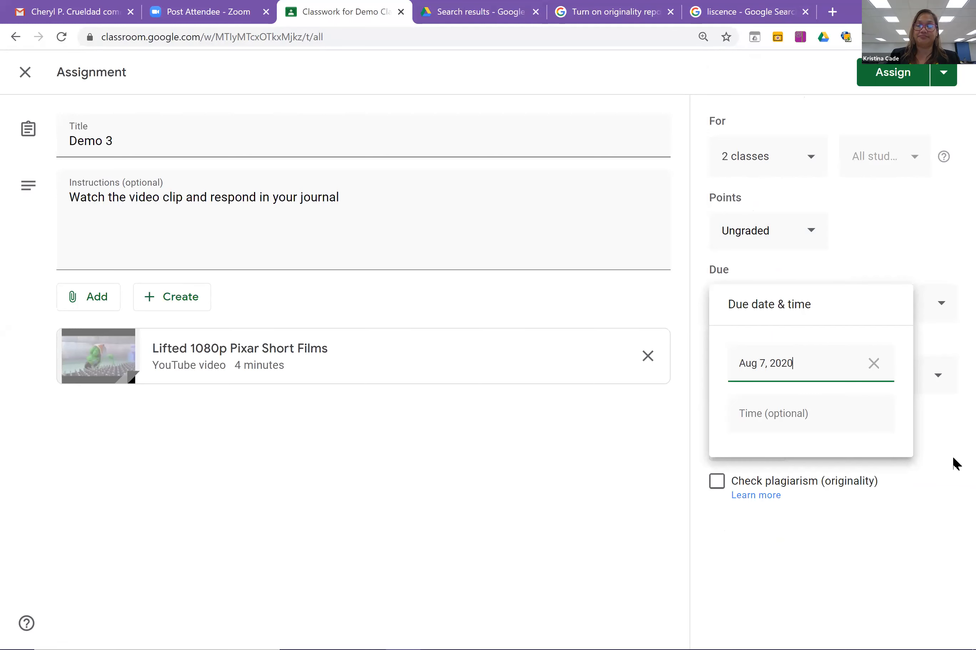
click(951, 482)
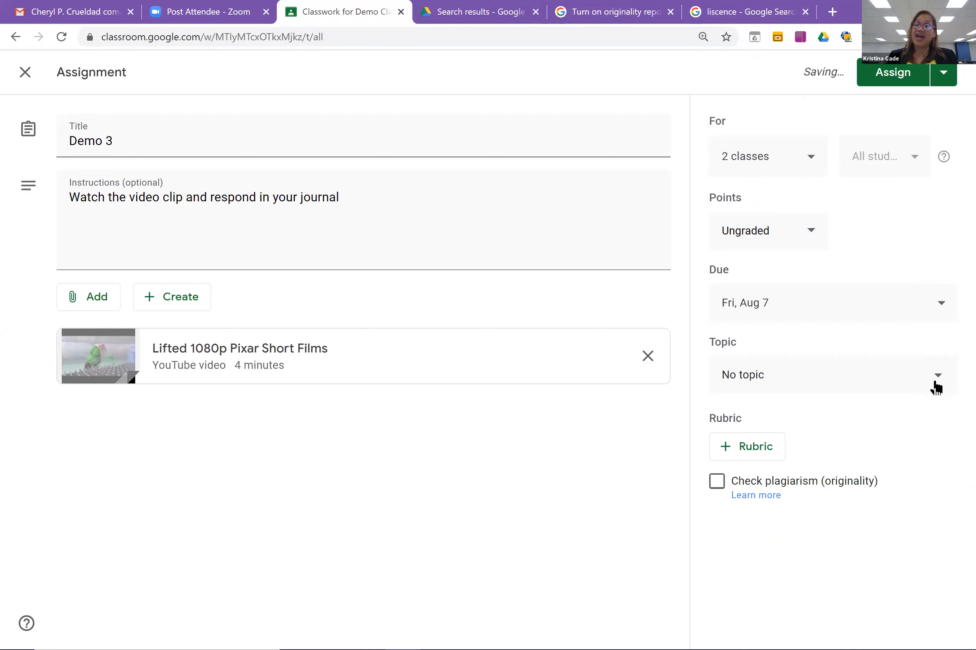
click(936, 386)
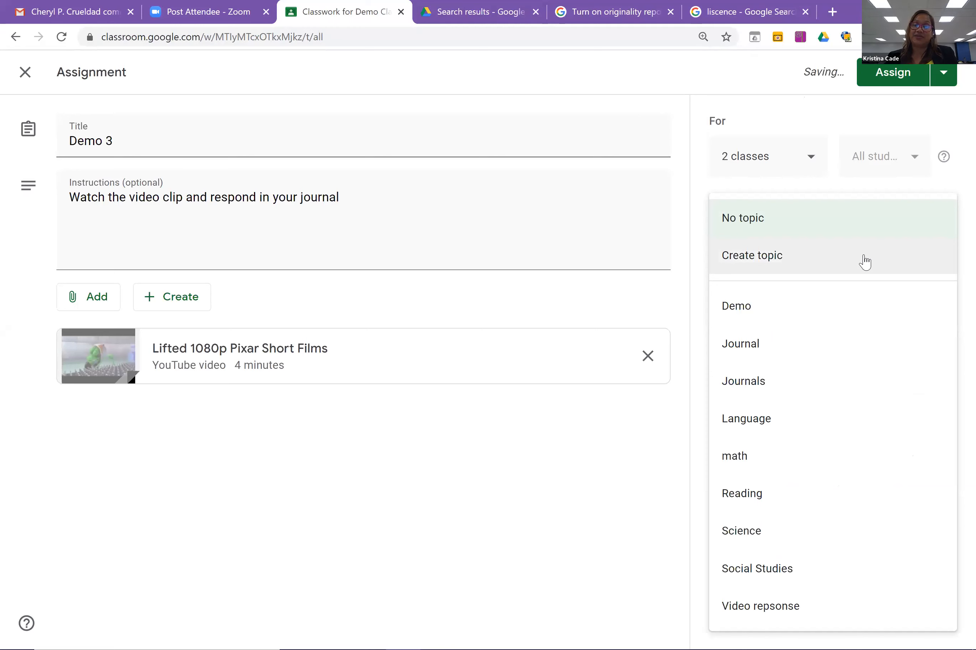
Create a new topic named 'Pixar Videos' for the Demo 3 assignment.
click(863, 259)
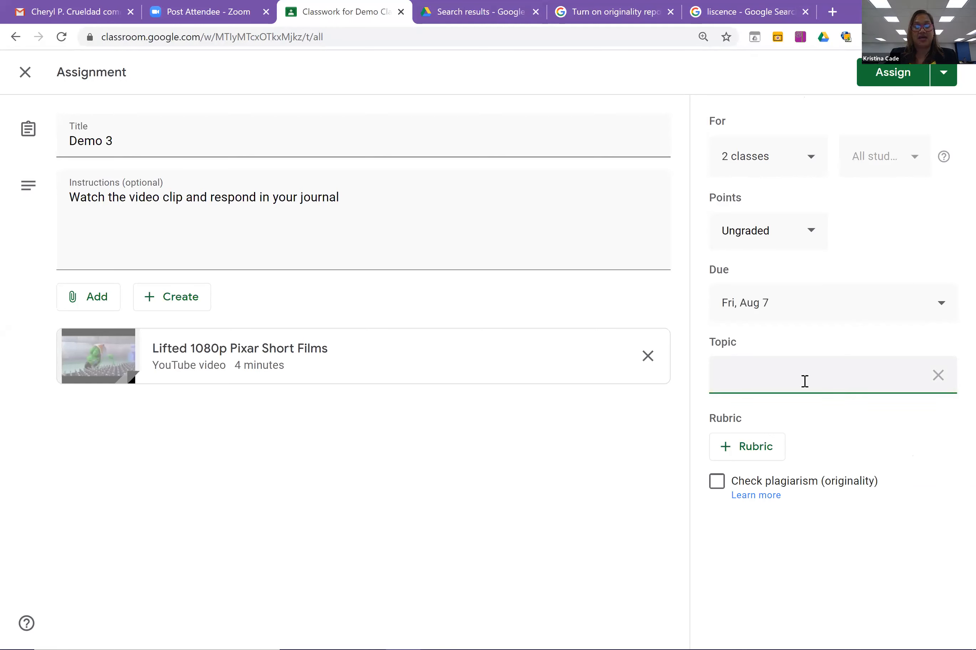
text(V)
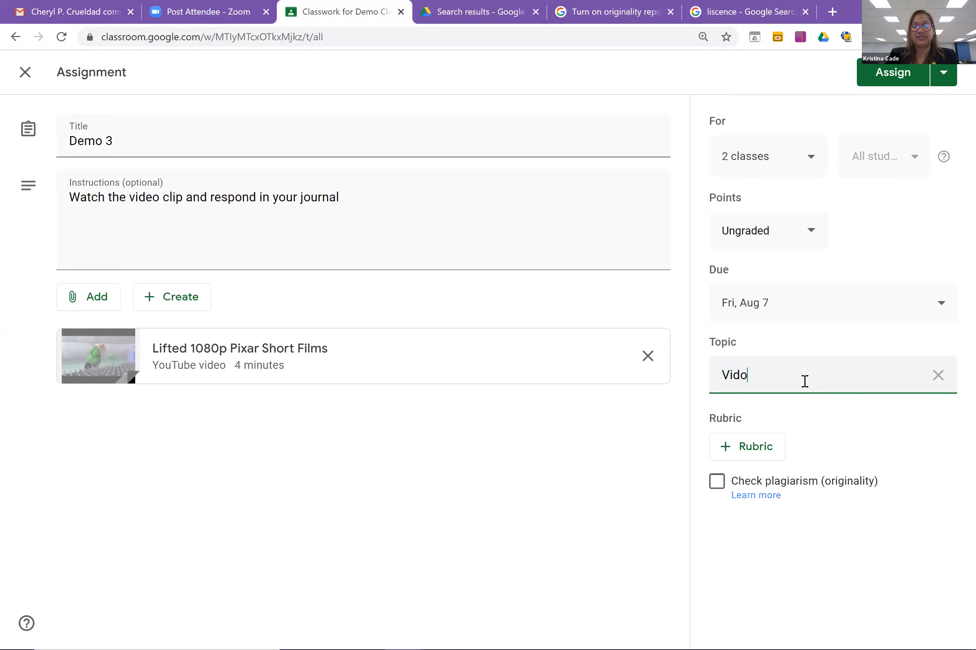
text(ideo)
key(BackSpace)
key(BackSpace)
key(BackSpace)
key(BackSpace)
key(BackSpace)
key(BackSpace)
text(Pixar Videos)
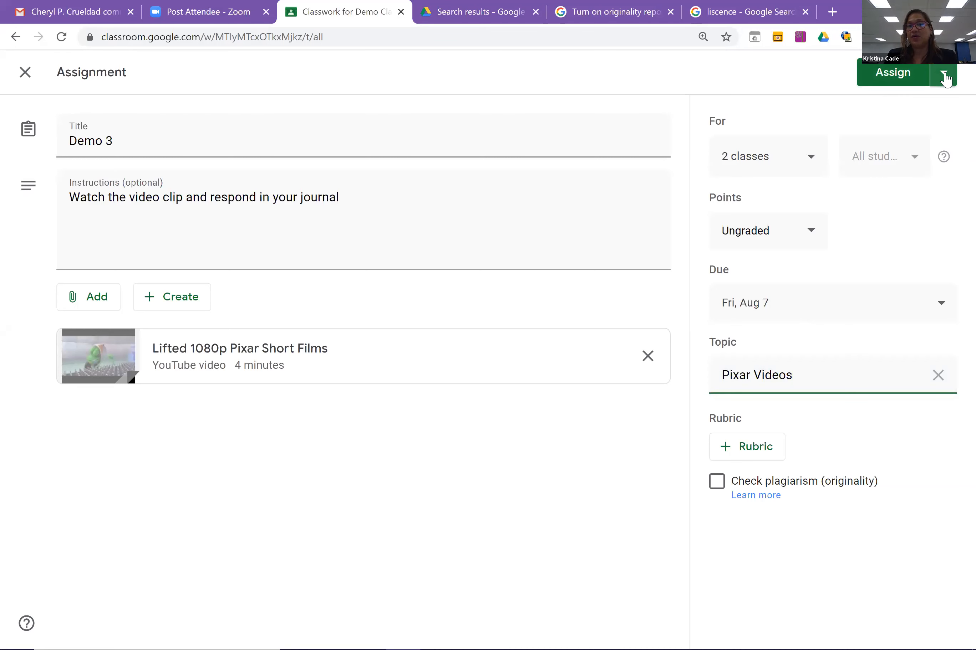
click(946, 79)
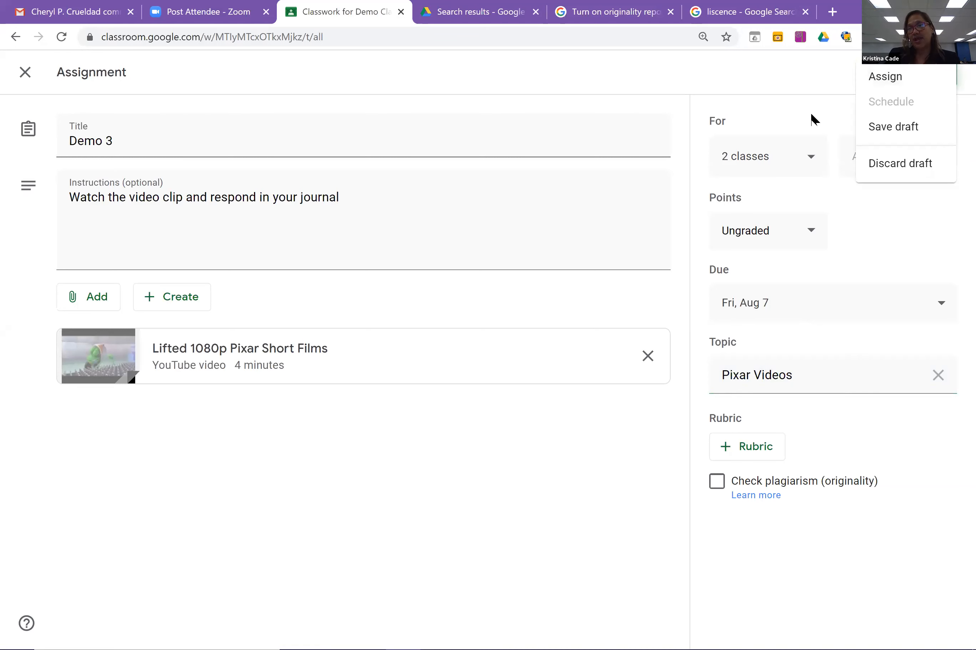
Try an Aug 28 due date, then remove it so no due date remains.
click(808, 80)
click(943, 74)
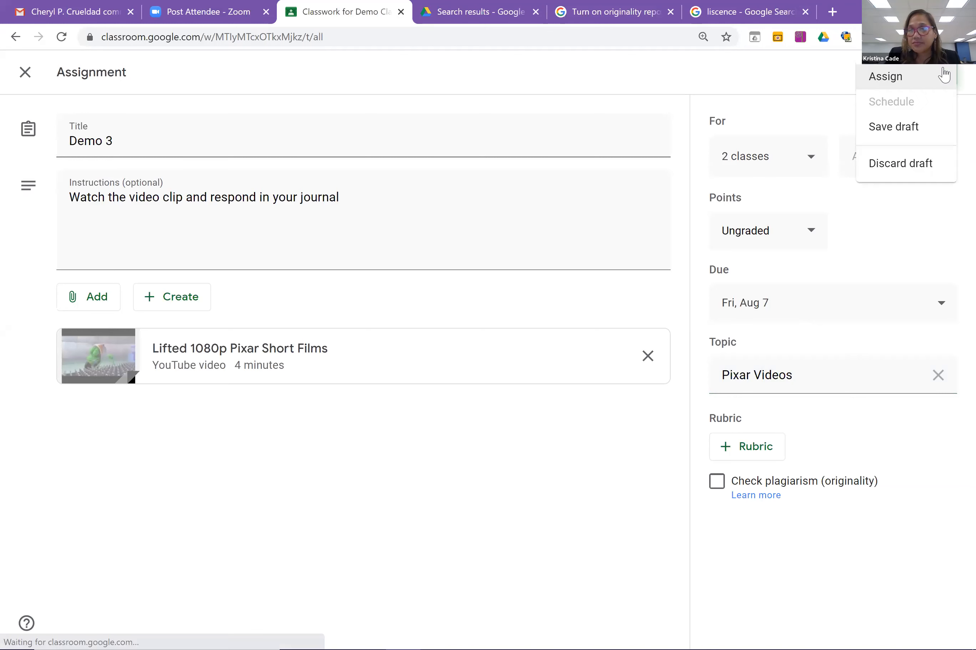
click(729, 100)
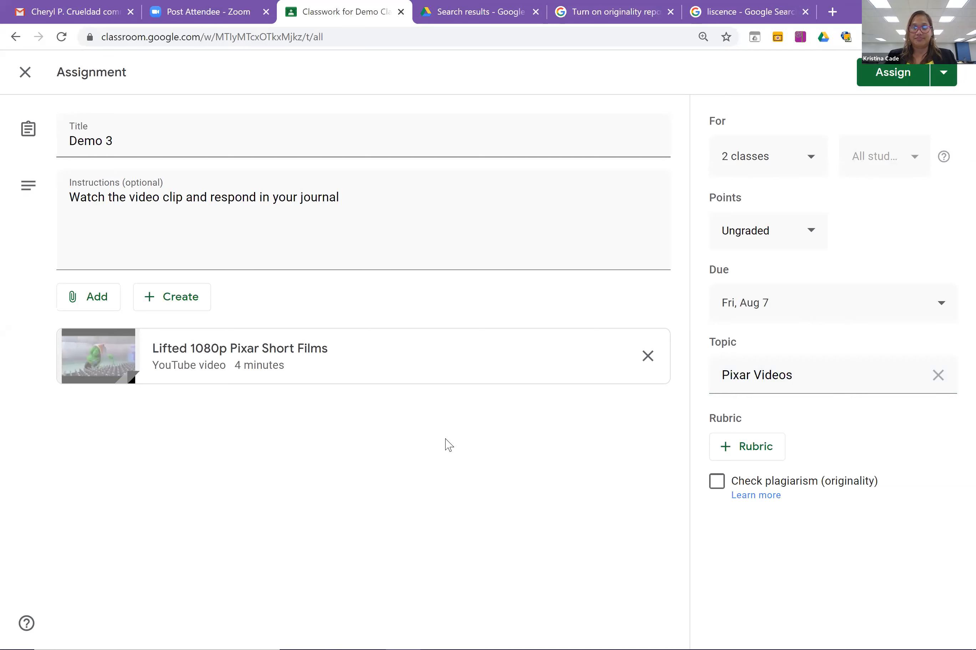
click(906, 311)
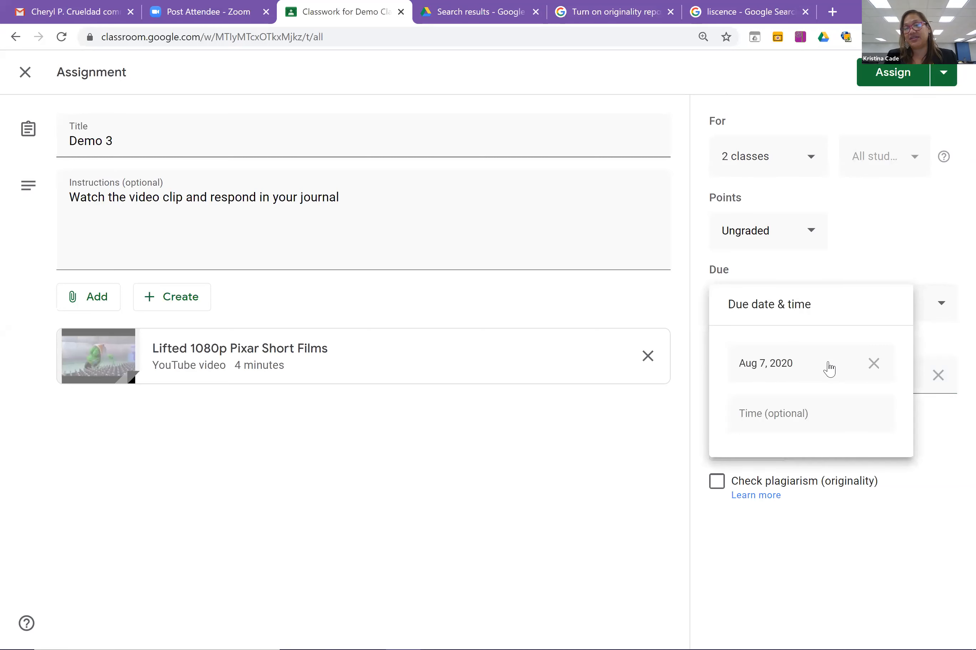
click(873, 364)
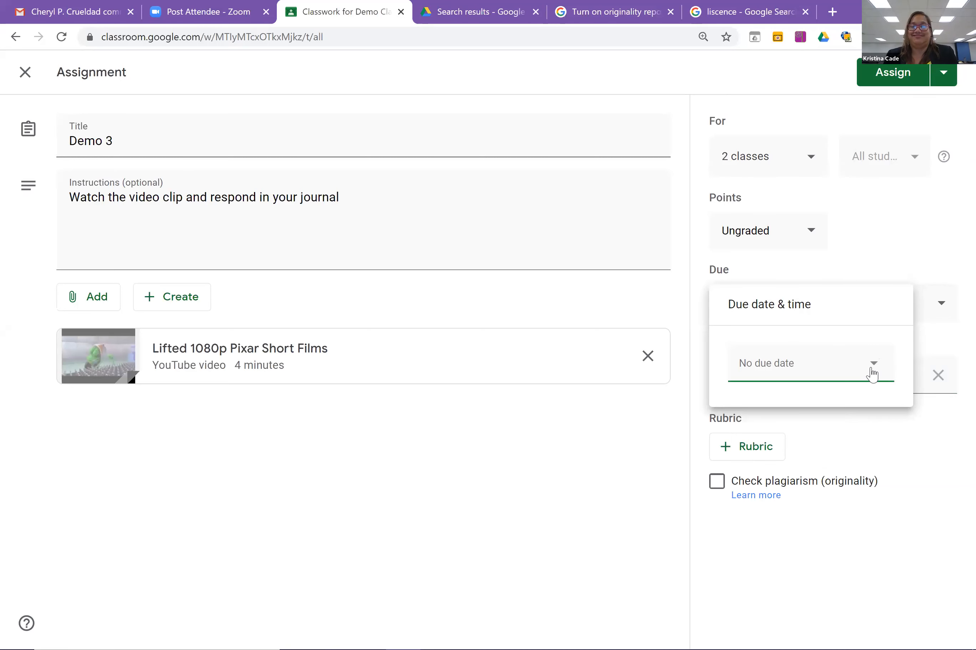
click(874, 366)
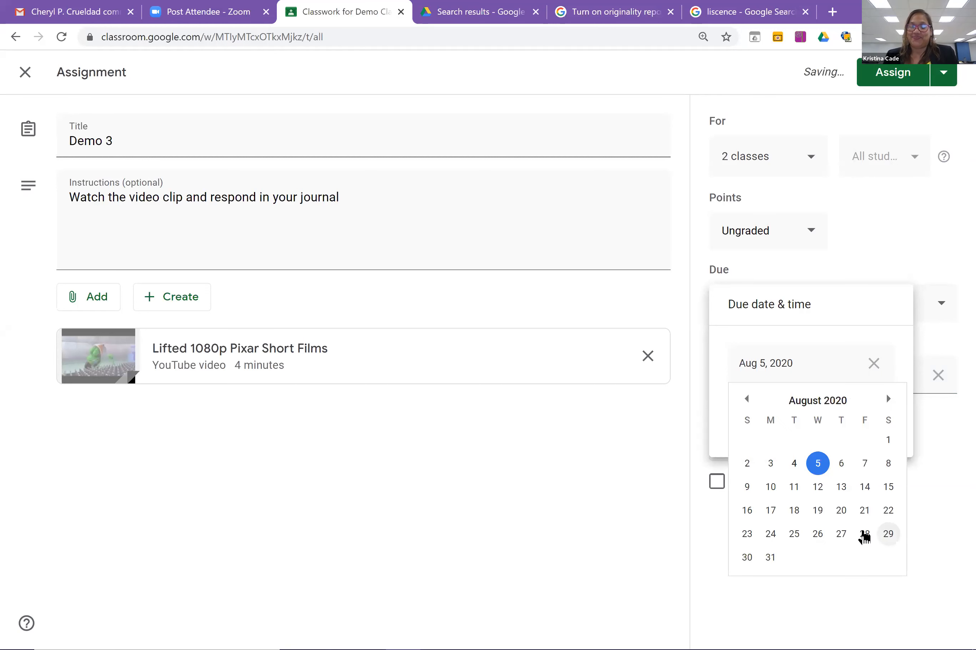
click(864, 534)
click(946, 78)
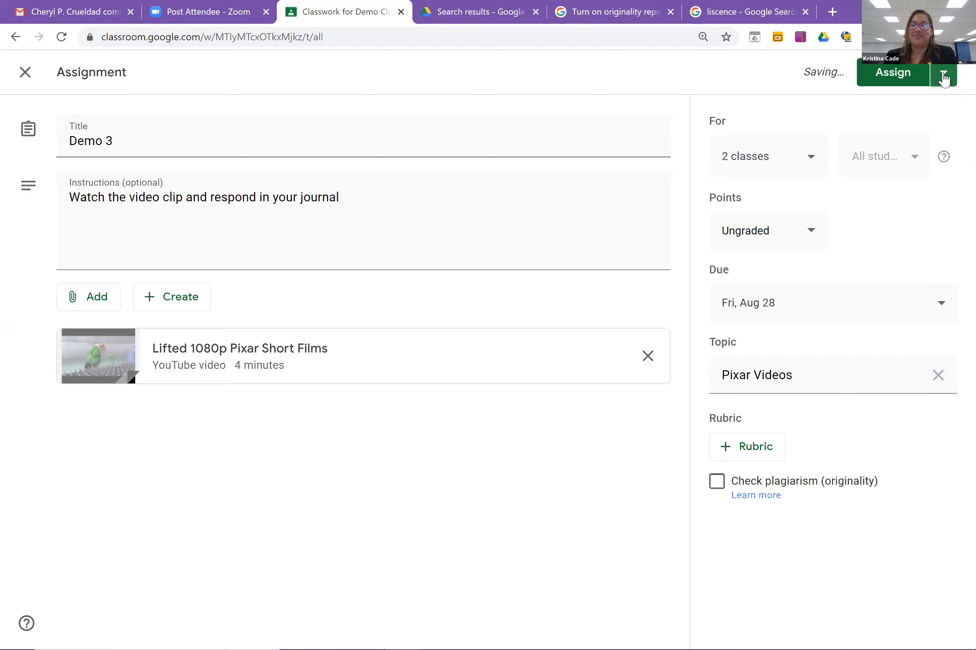
click(943, 76)
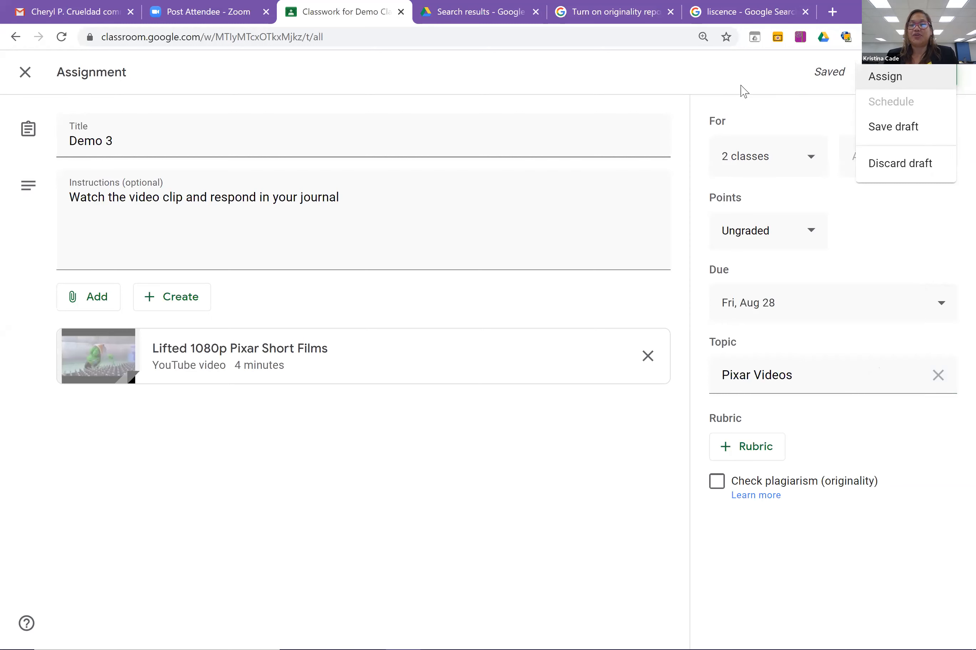
click(731, 110)
click(942, 304)
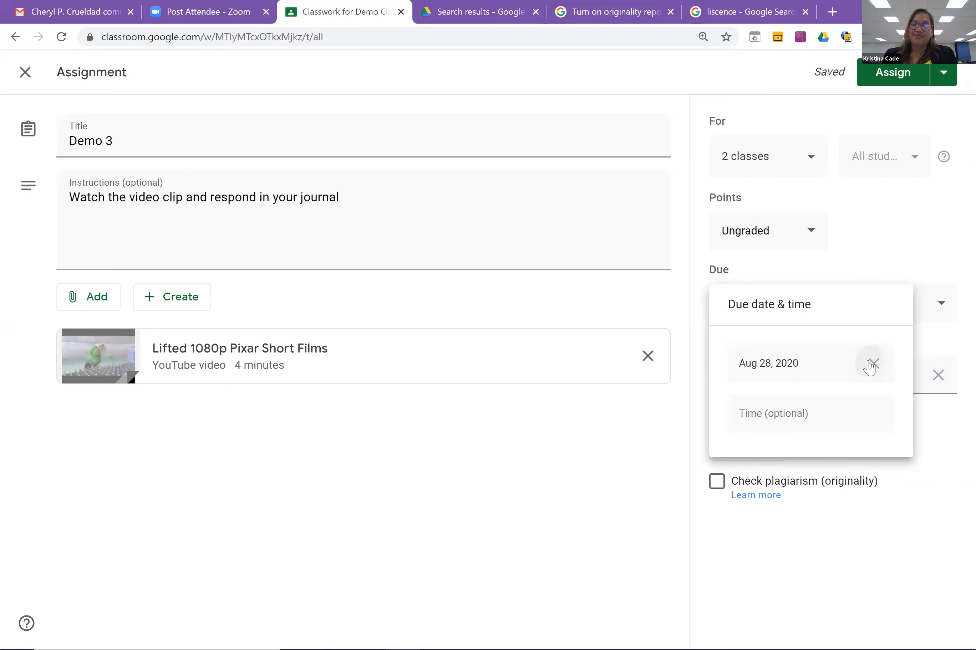
click(872, 363)
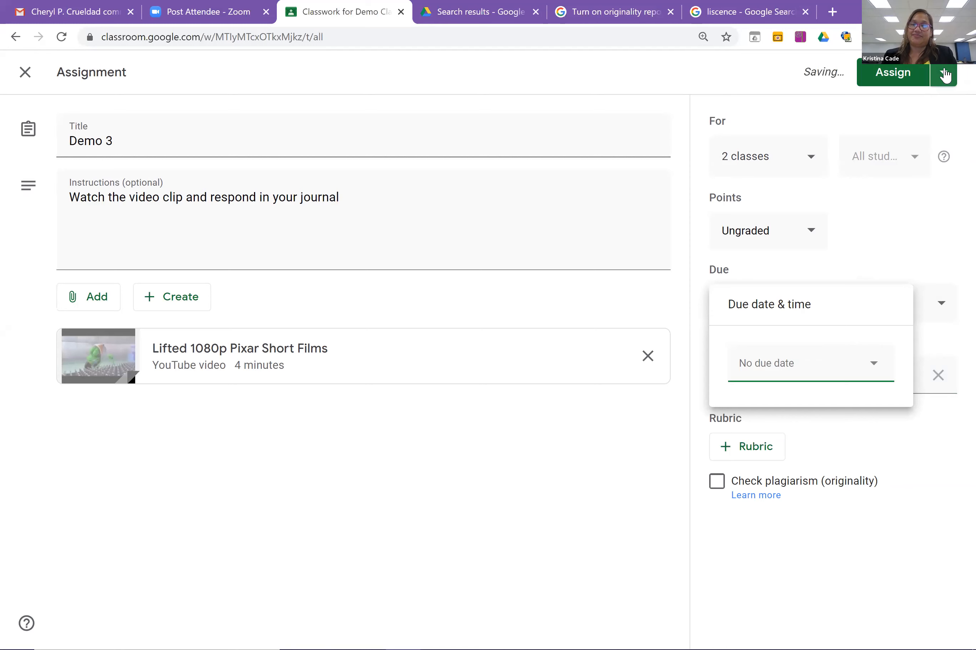
click(944, 74)
click(711, 76)
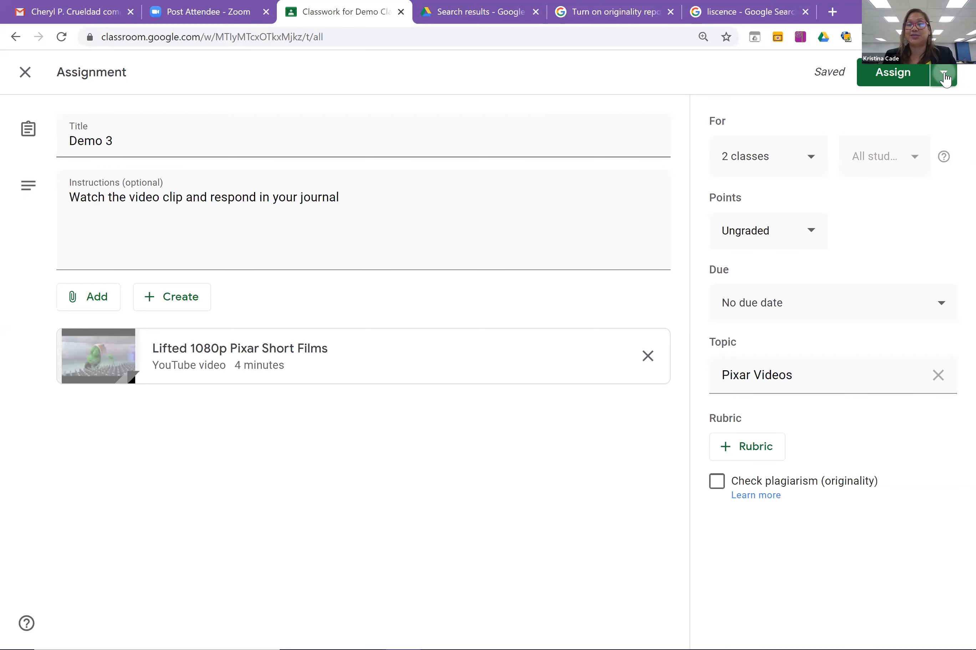
Set the due date to Aug 7 and assign Demo 3 to the classes.
click(944, 77)
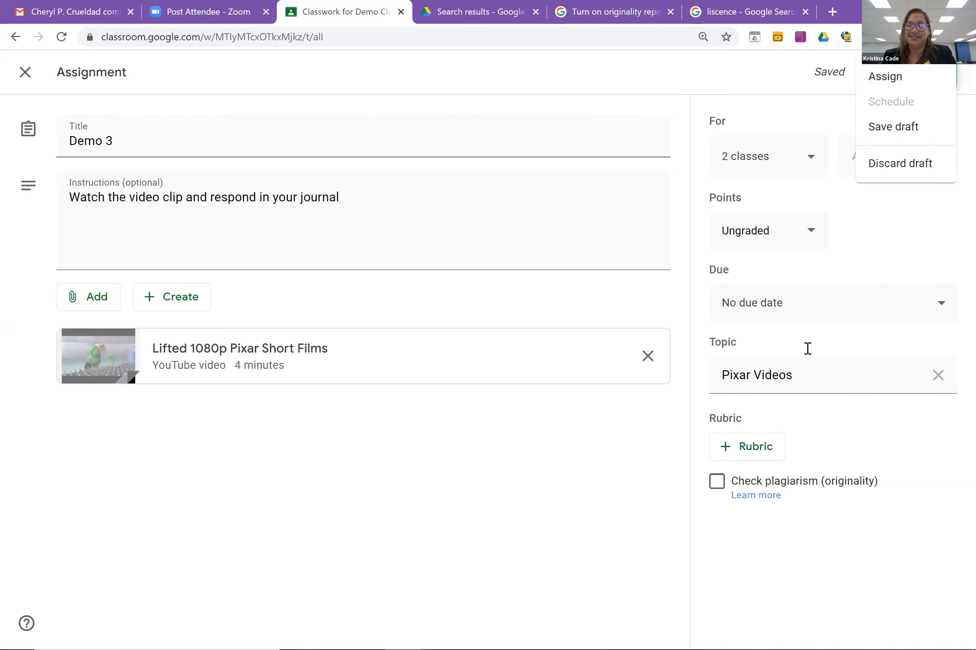
click(808, 300)
click(914, 317)
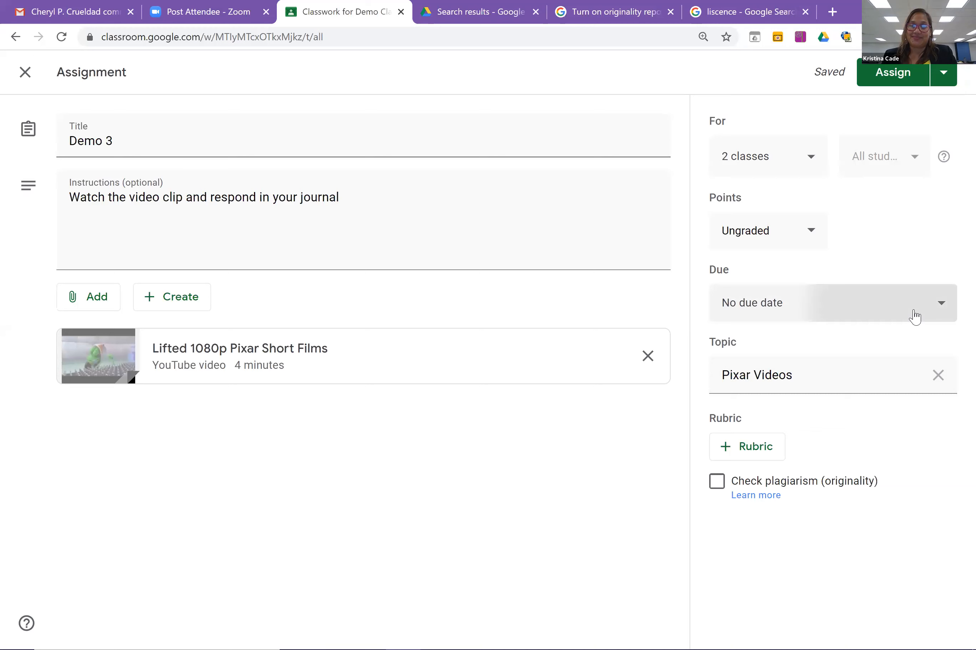
click(800, 372)
click(860, 465)
click(898, 76)
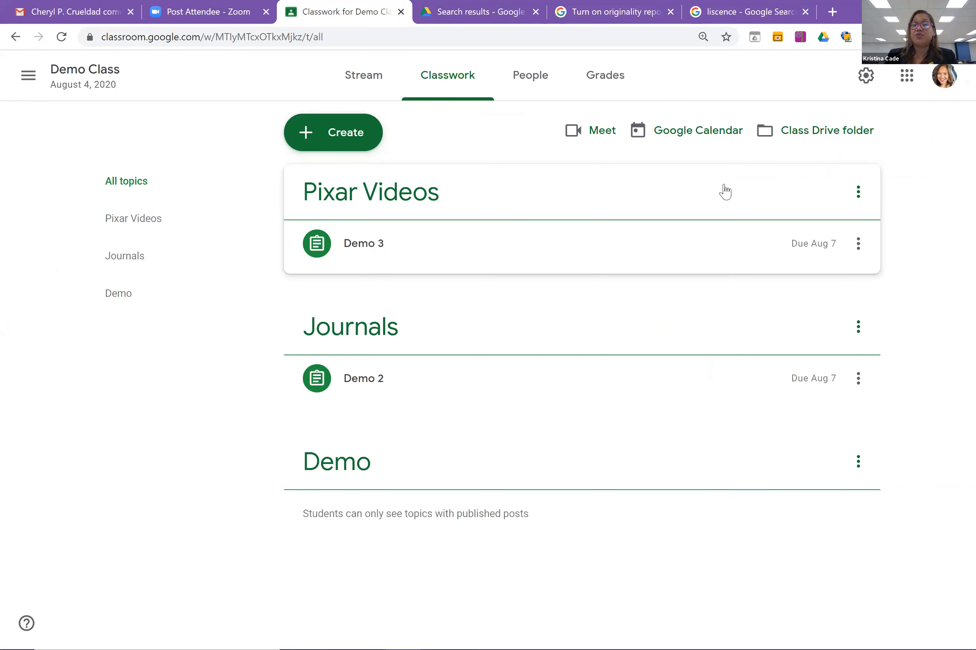
Drag Pixar Videos below Journals and move the Demo topic to the top of Classwork.
drag(725, 192, 689, 213)
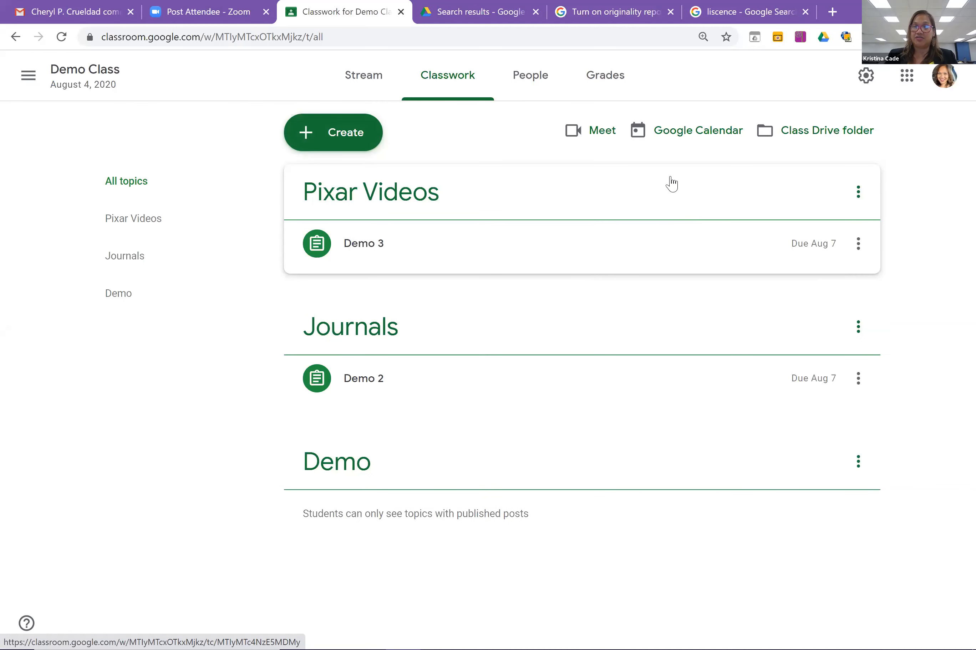
drag(671, 199, 674, 371)
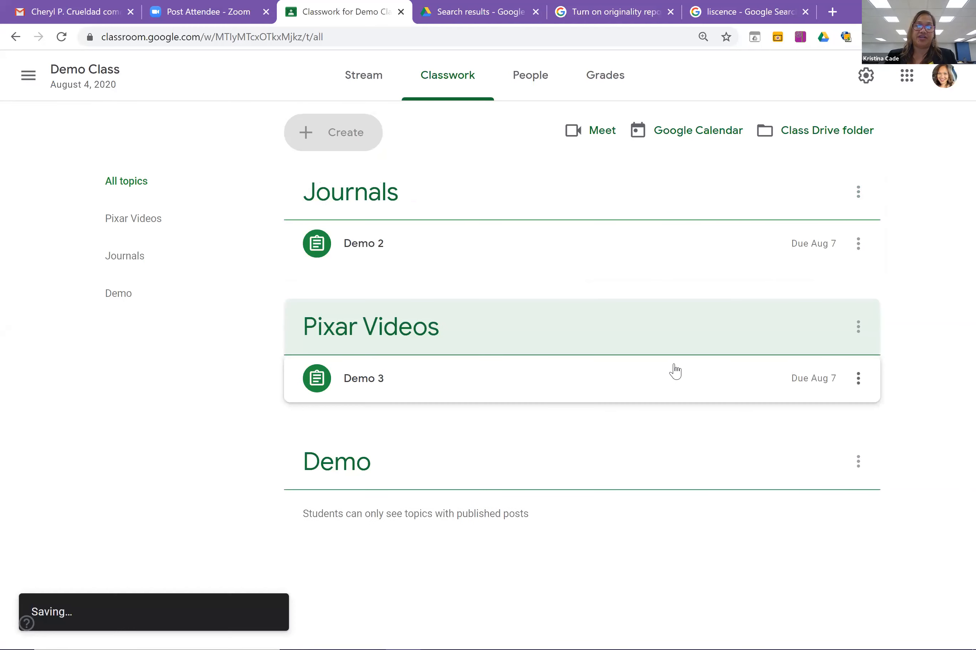
drag(607, 472, 600, 185)
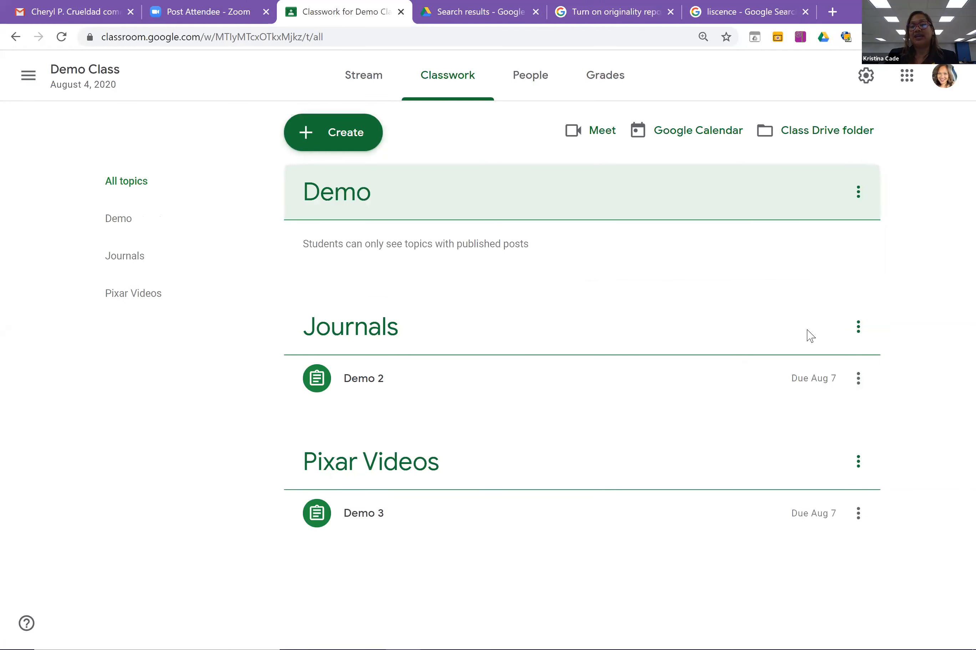
click(868, 517)
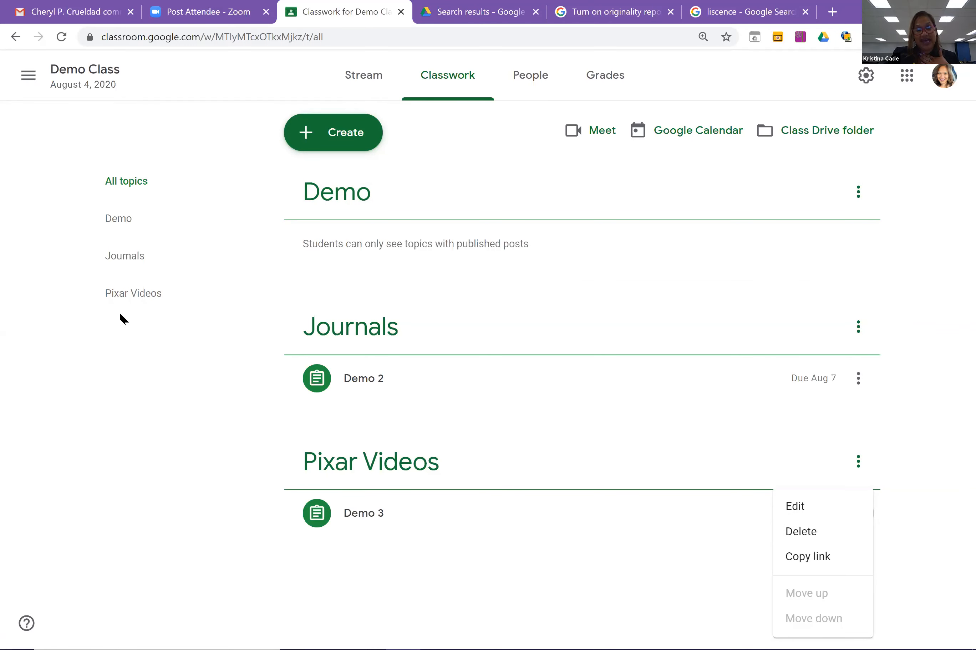
click(120, 300)
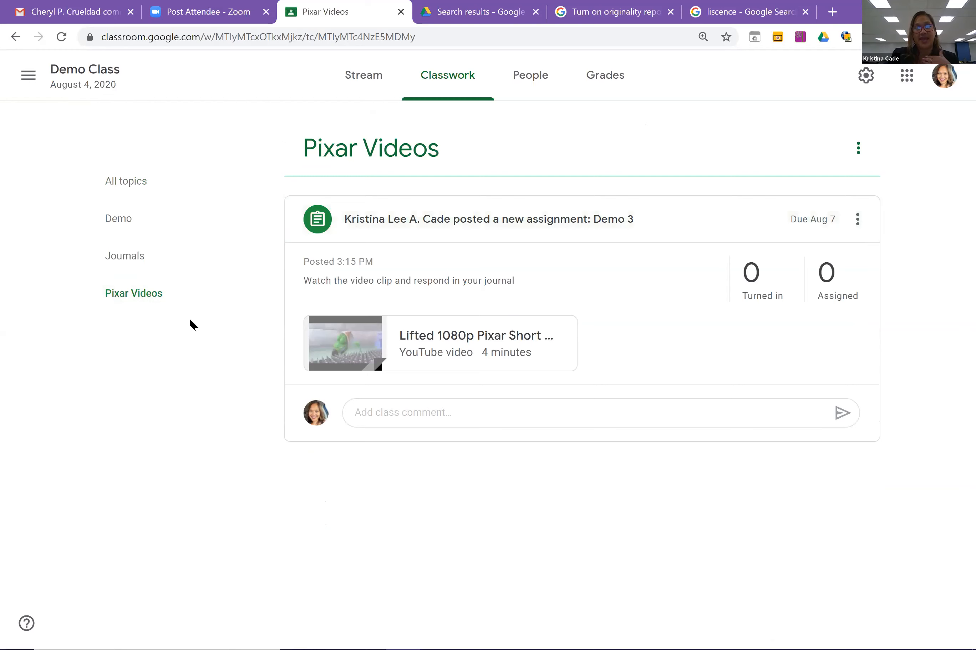
click(109, 185)
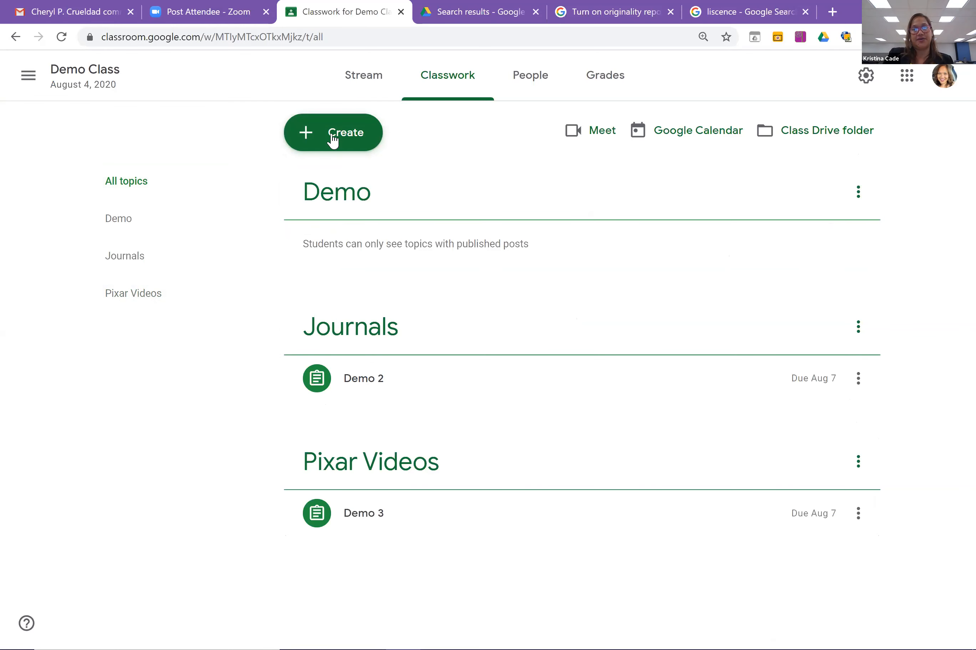
click(370, 135)
click(373, 190)
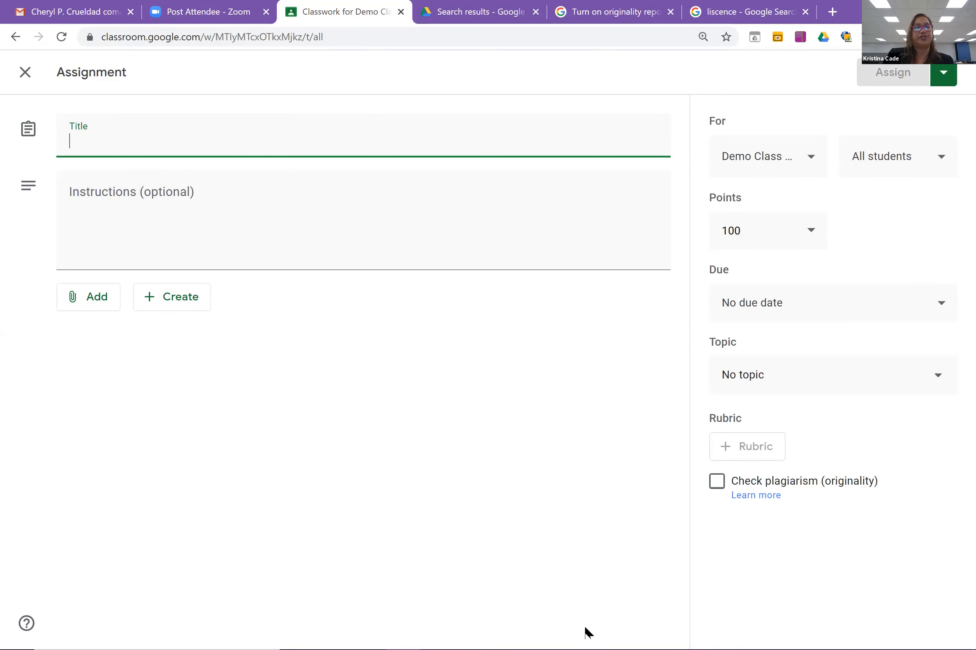
click(26, 72)
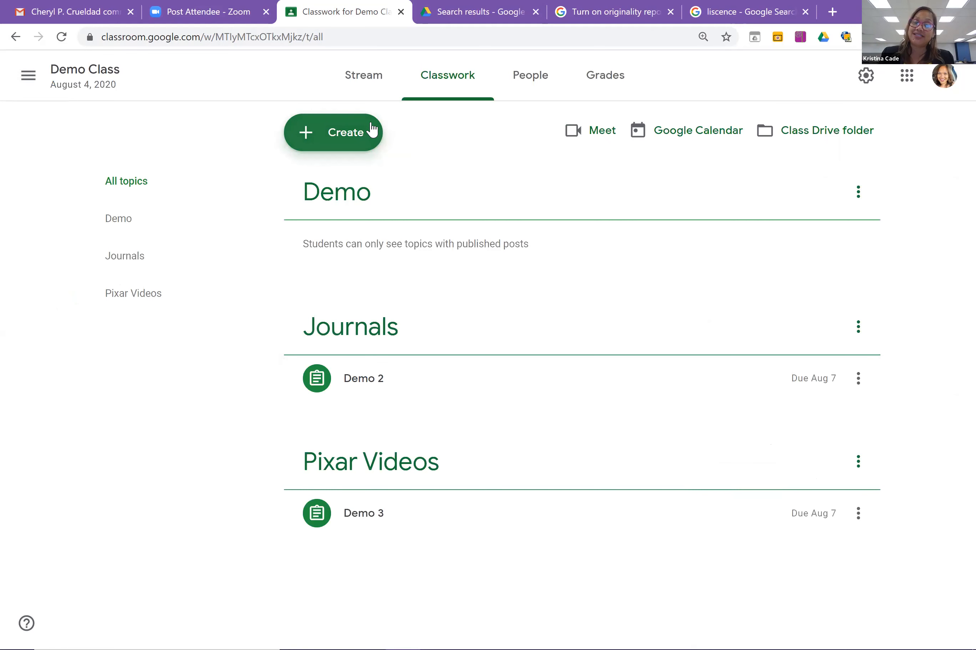
click(357, 138)
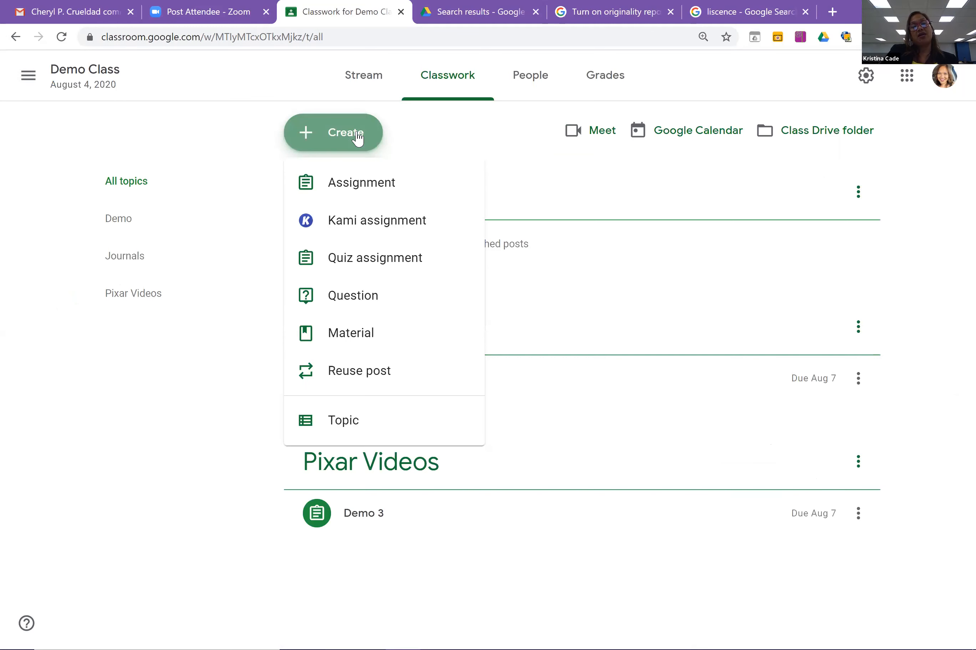
Write a short-answer question: 'Which model of learning will kids learn best from and why?'.
click(355, 296)
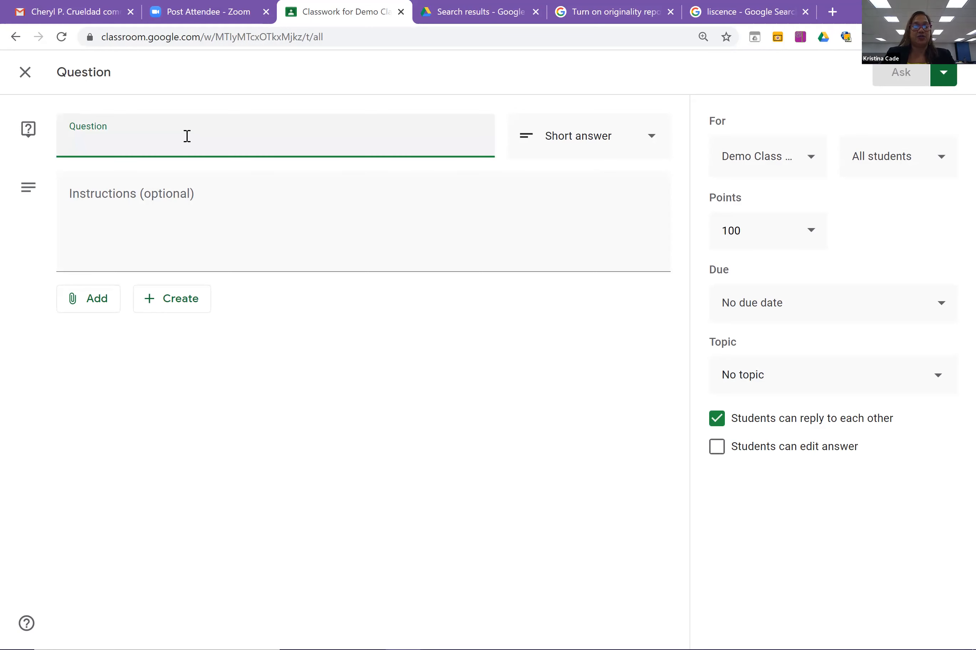
text(Which )
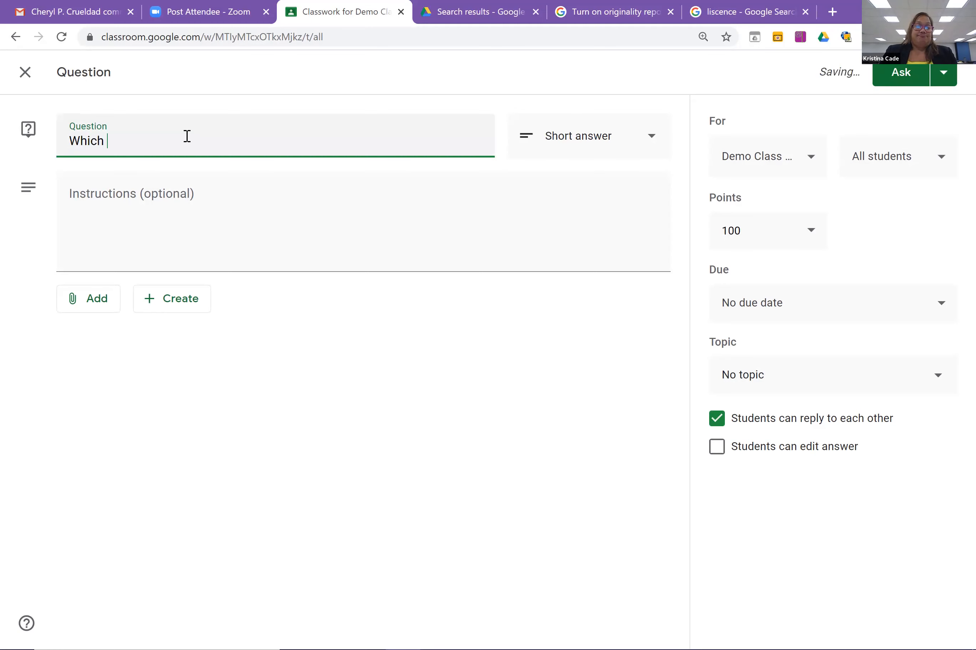
text(model)
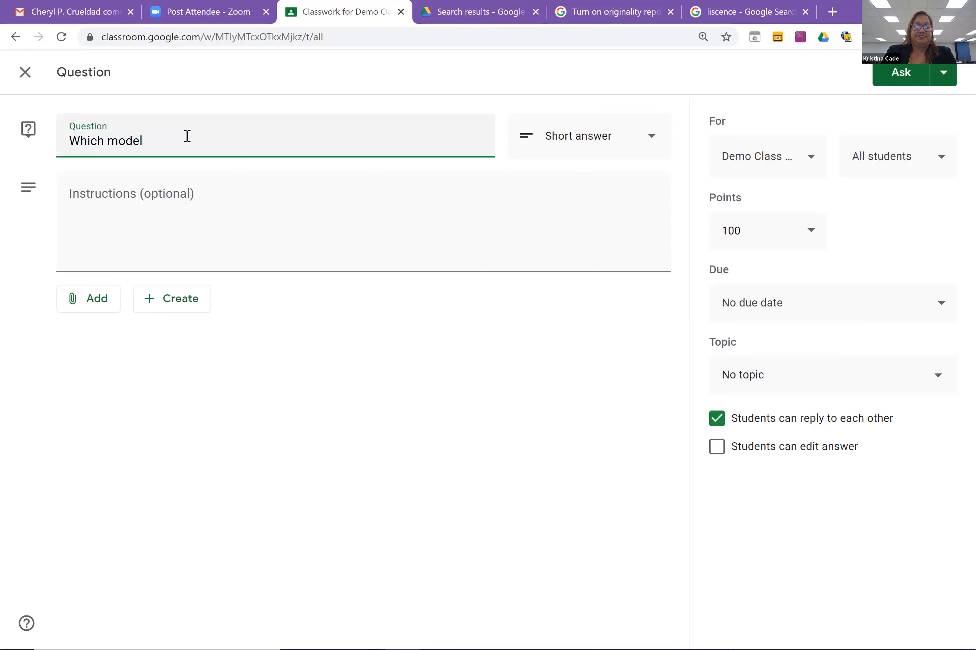
text( of learning will ki)
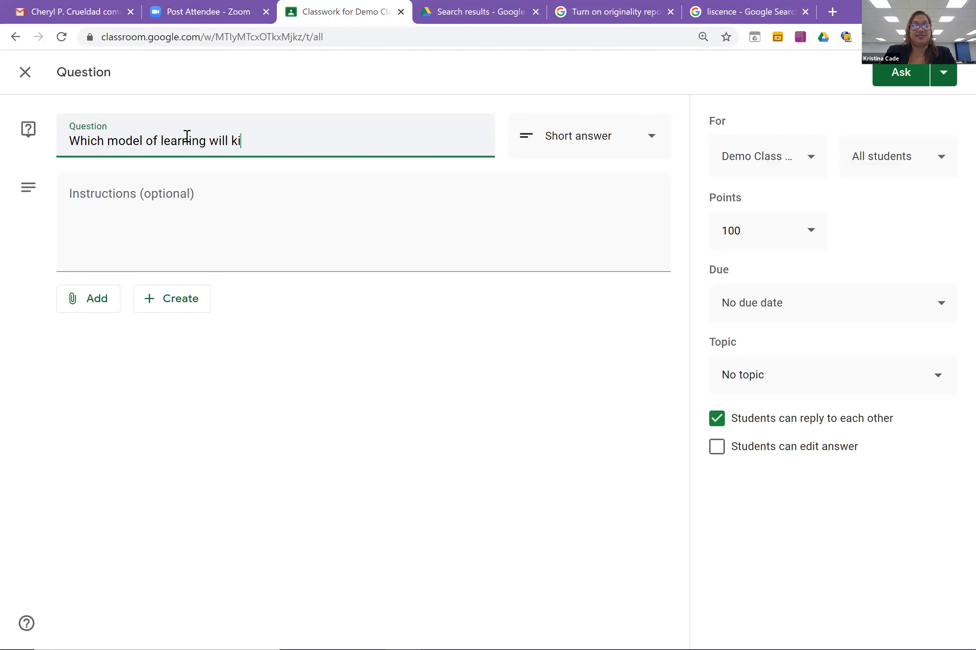
text(ds learn be)
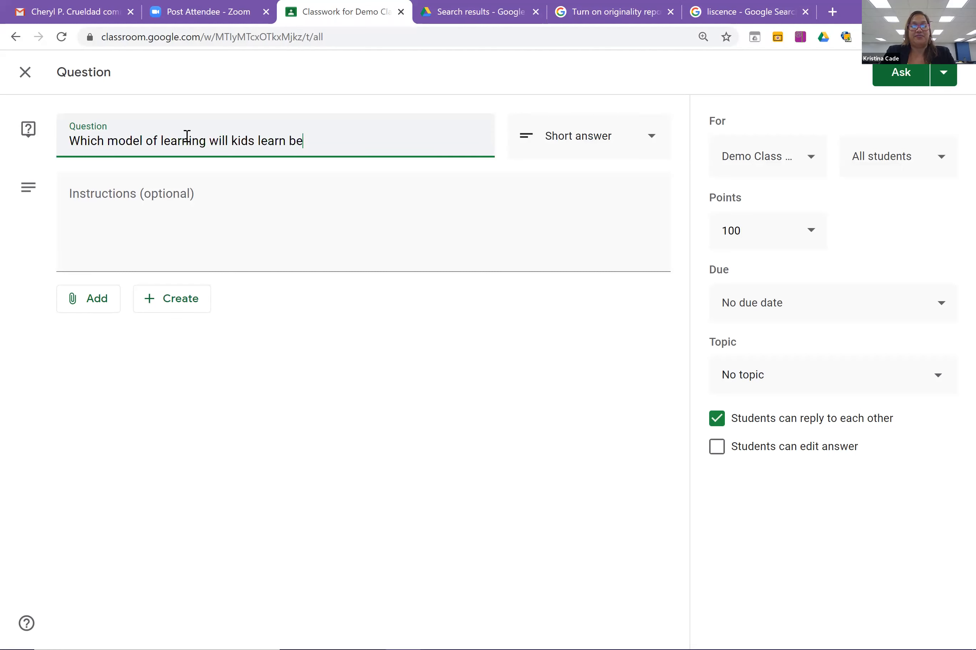
text(st from)
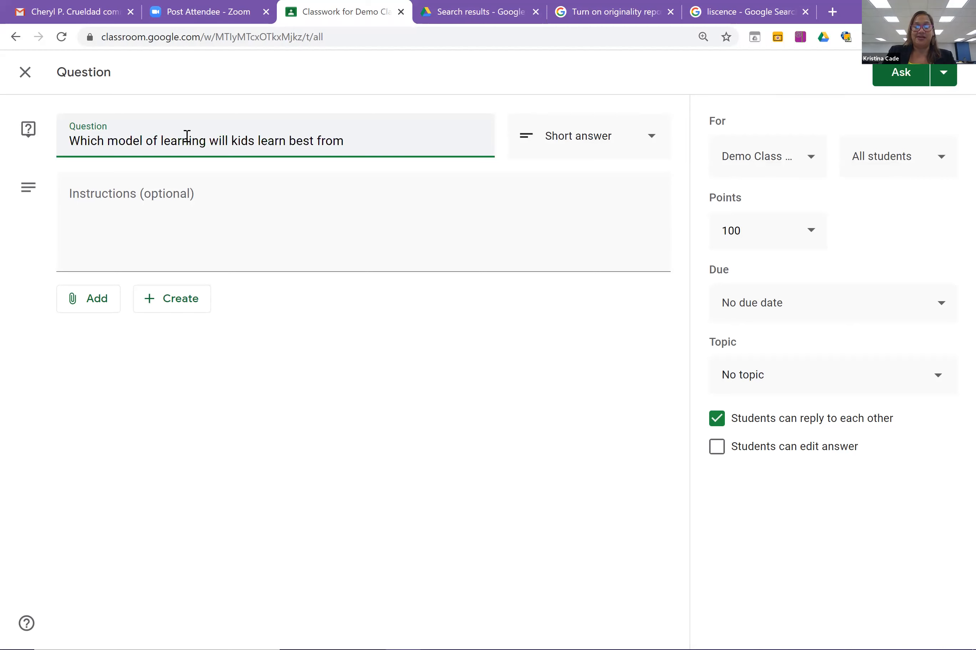
text(?)
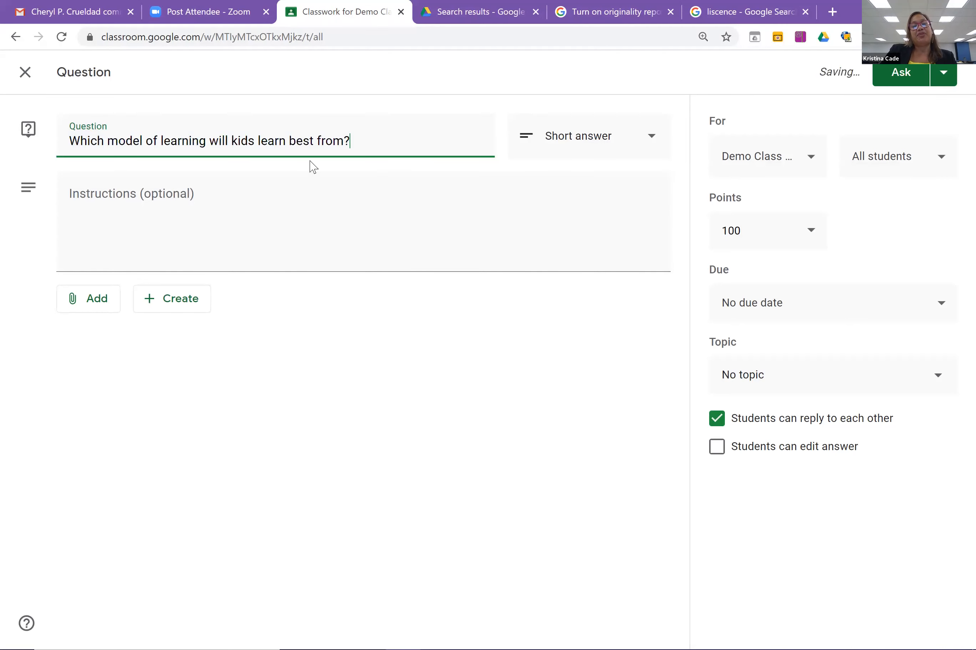
key(BackSpace)
text(a)
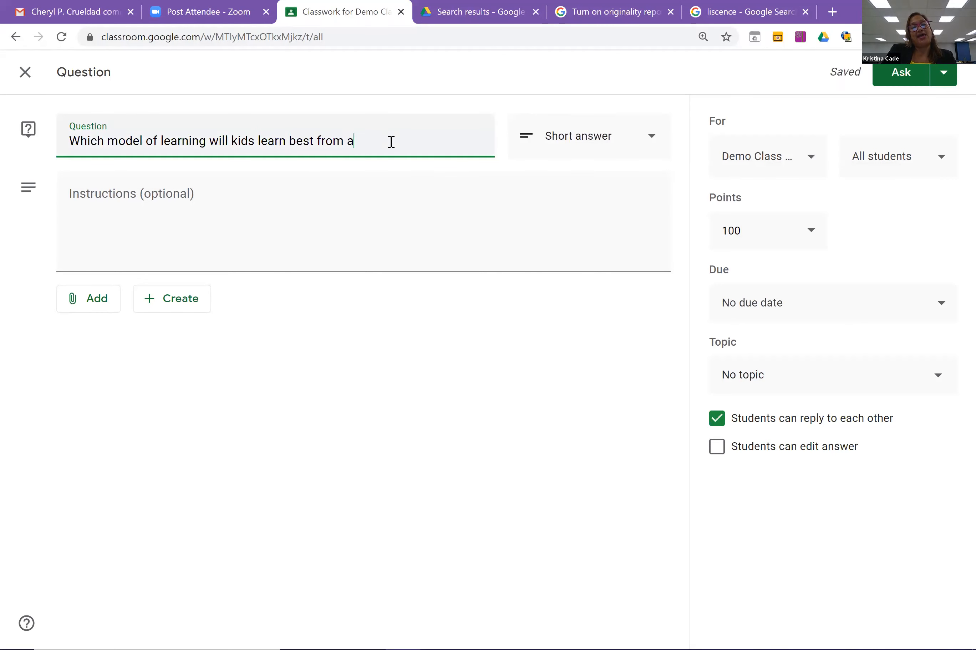
text(nd why)
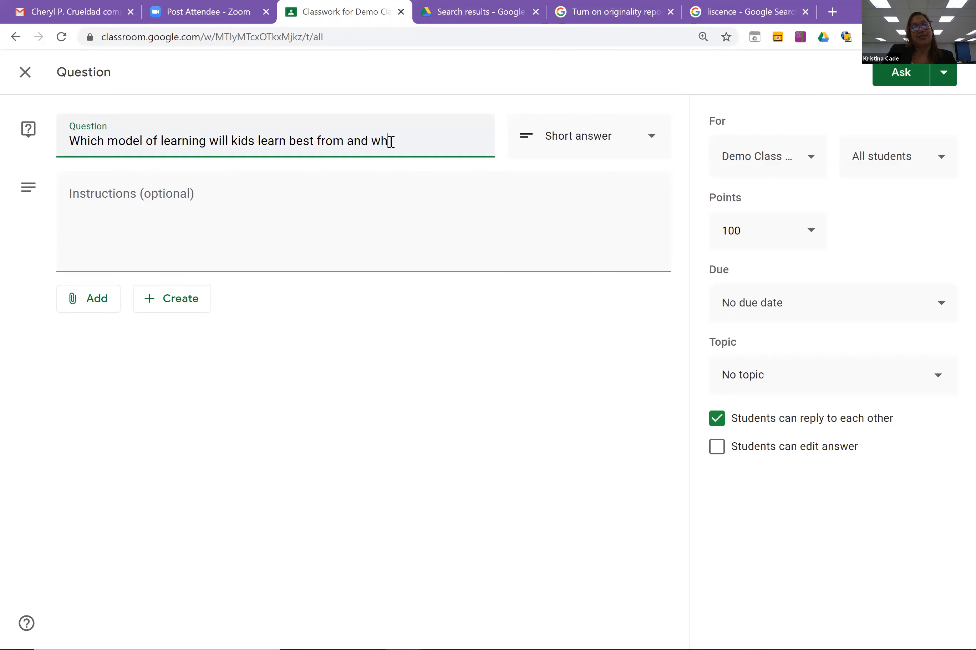
text(?)
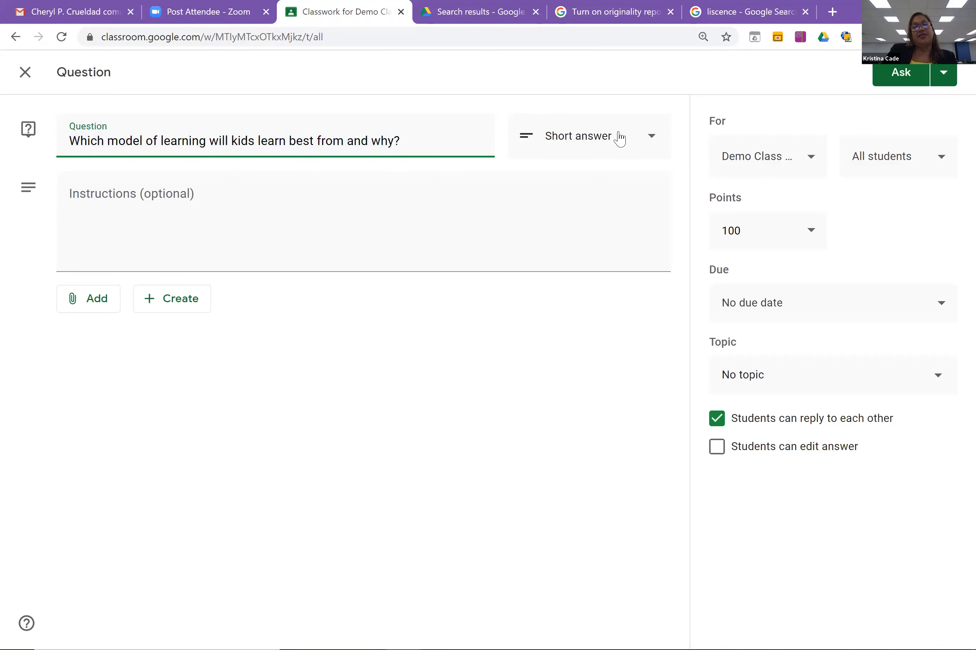
click(650, 149)
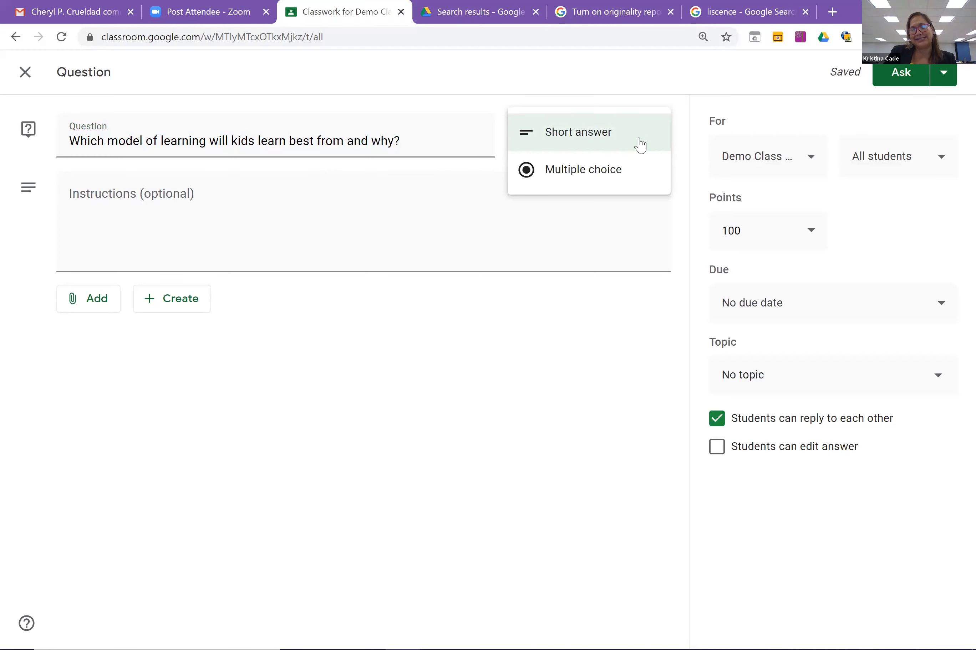
click(638, 146)
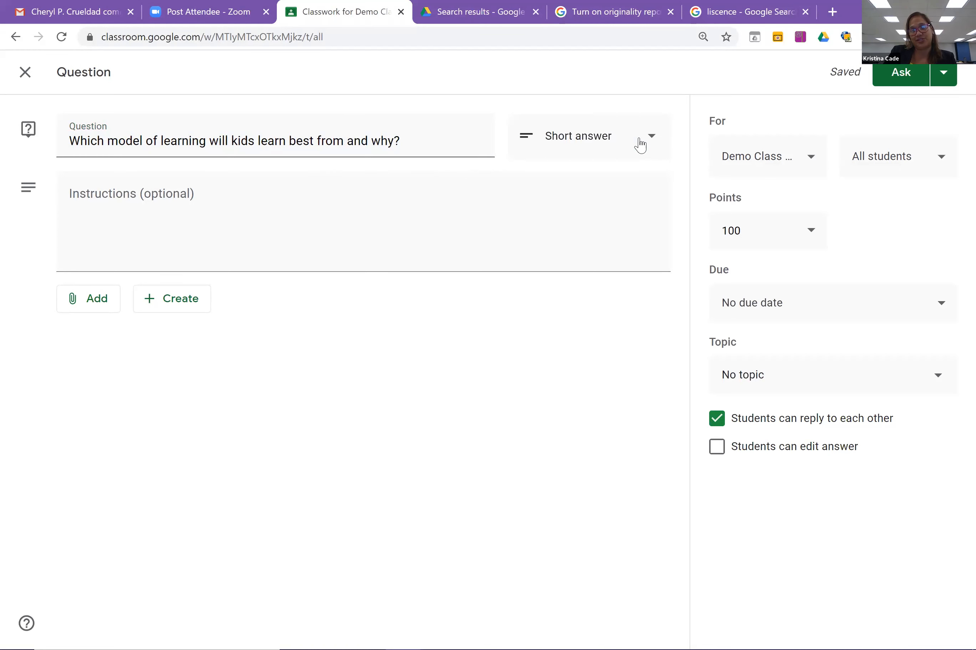
Add the instructions 'Respond to the question in complete sentences.' to the question.
click(145, 201)
text(Repsond)
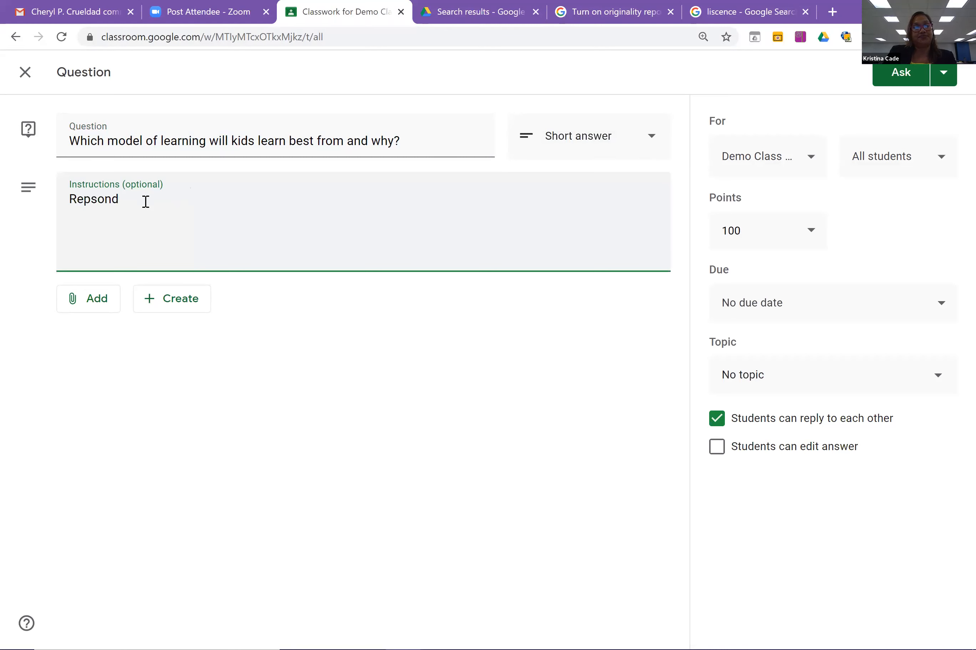
key(BackSpace)
key(BackSpace)
key(BackSpace)
key(BackSpace)
key(BackSpace)
text(sp)
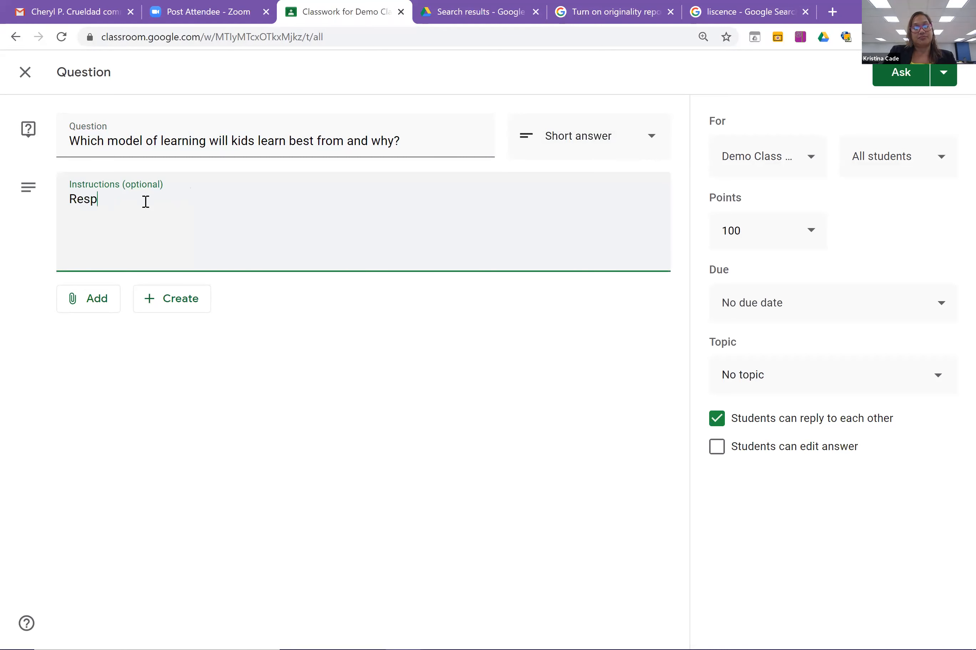
text(ond to the q)
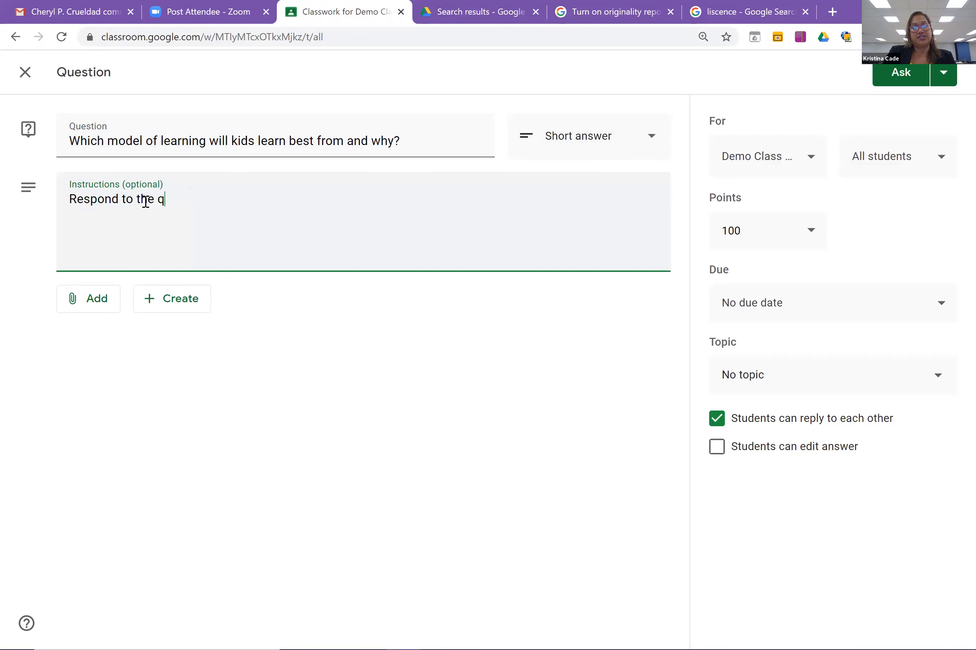
text(uestion in )
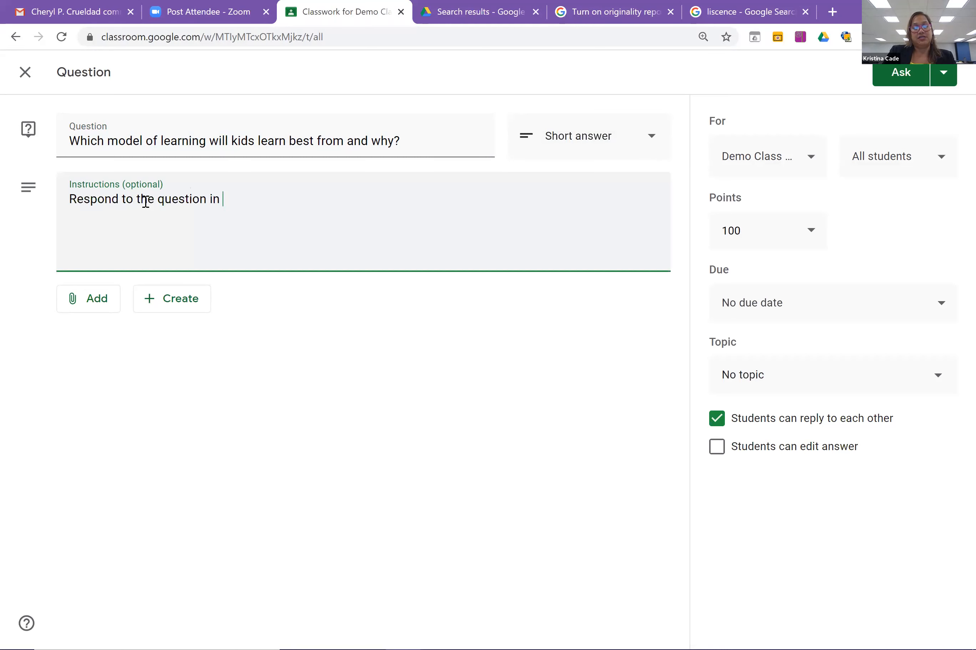
text(complete sentnec)
key(BackSpace)
key(BackSpace)
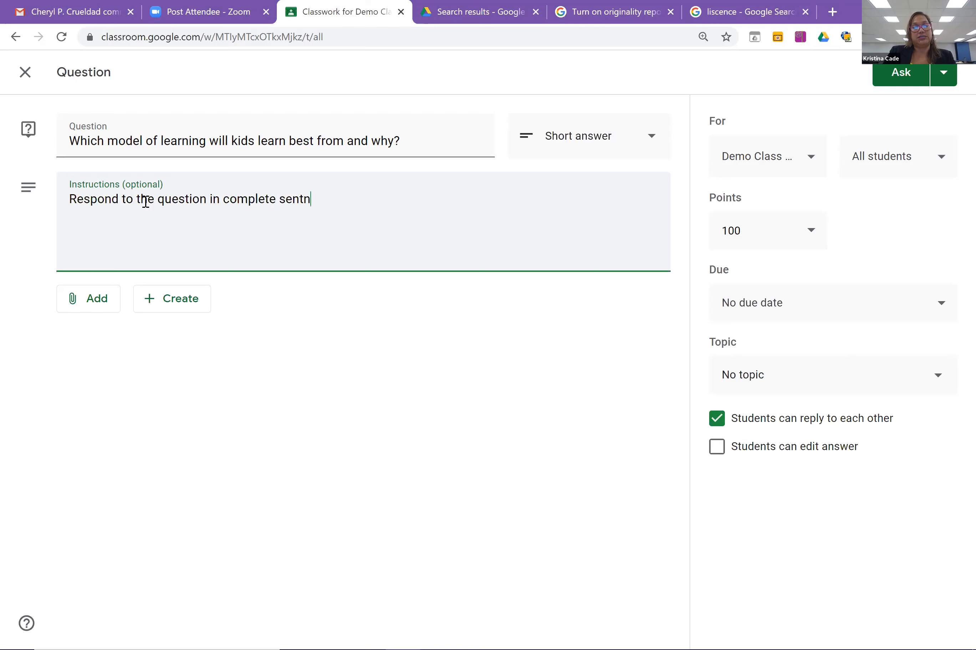
key(BackSpace)
text(te)
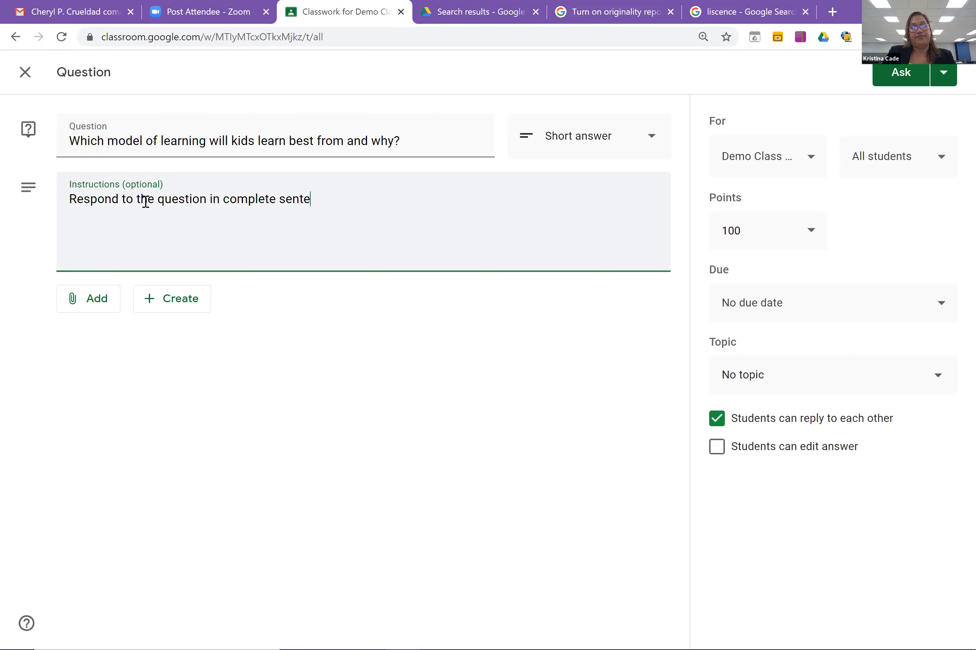
text(nces.)
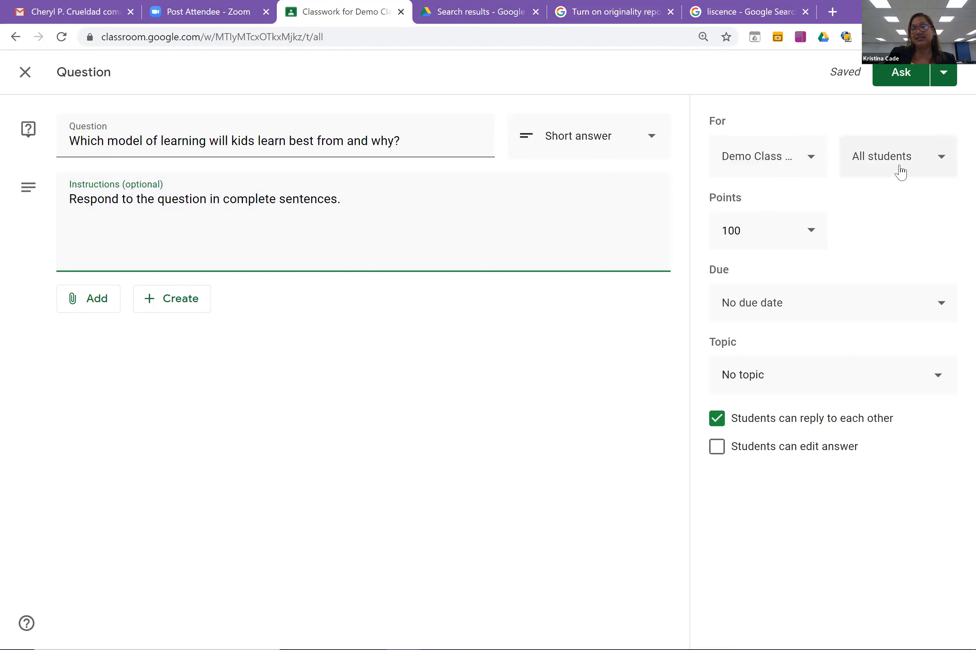
click(815, 235)
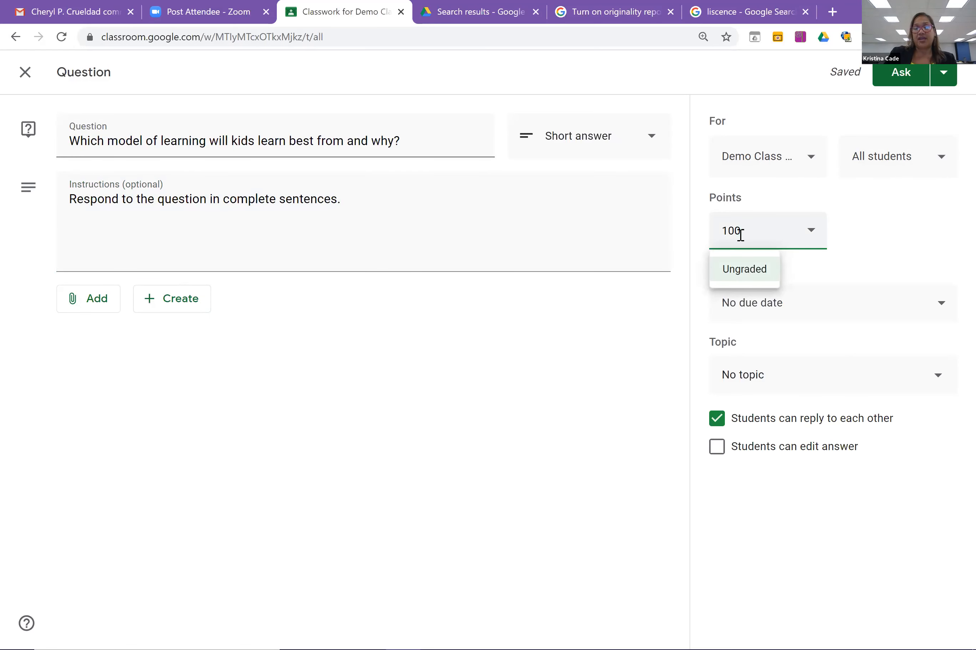
Make the question worth 4 points, due Thu, Aug 6.
key(BackSpace)
key(BackSpace)
key(BackSpace)
text(4)
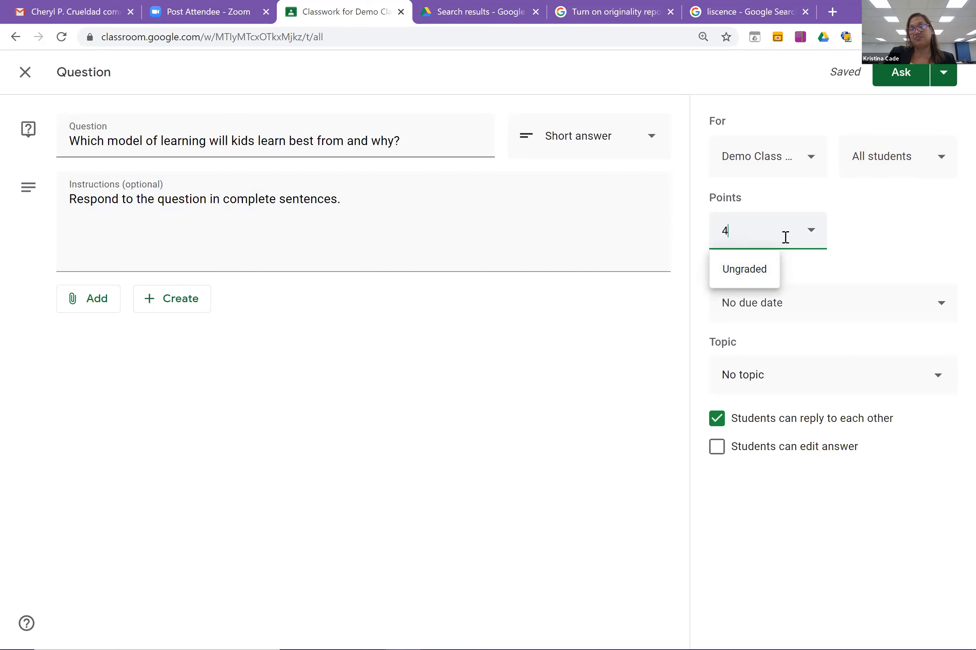
click(854, 235)
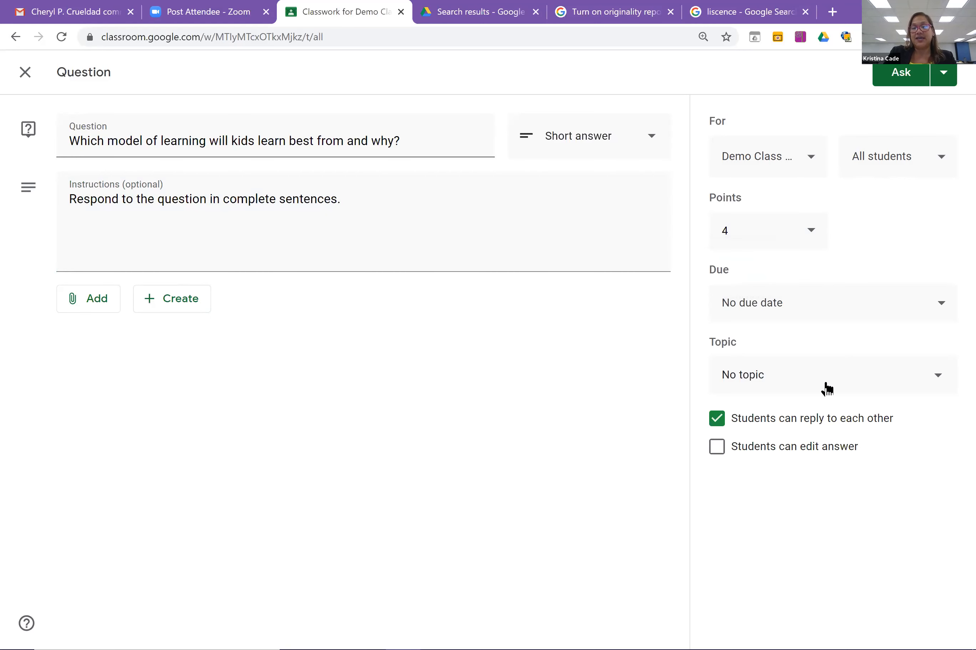
click(942, 311)
click(831, 373)
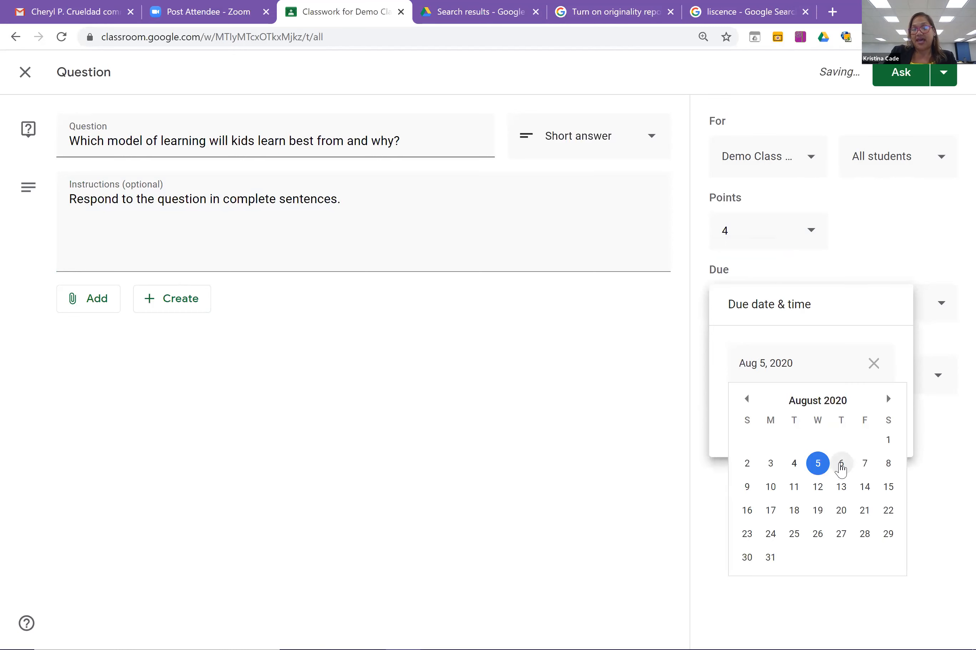
click(841, 464)
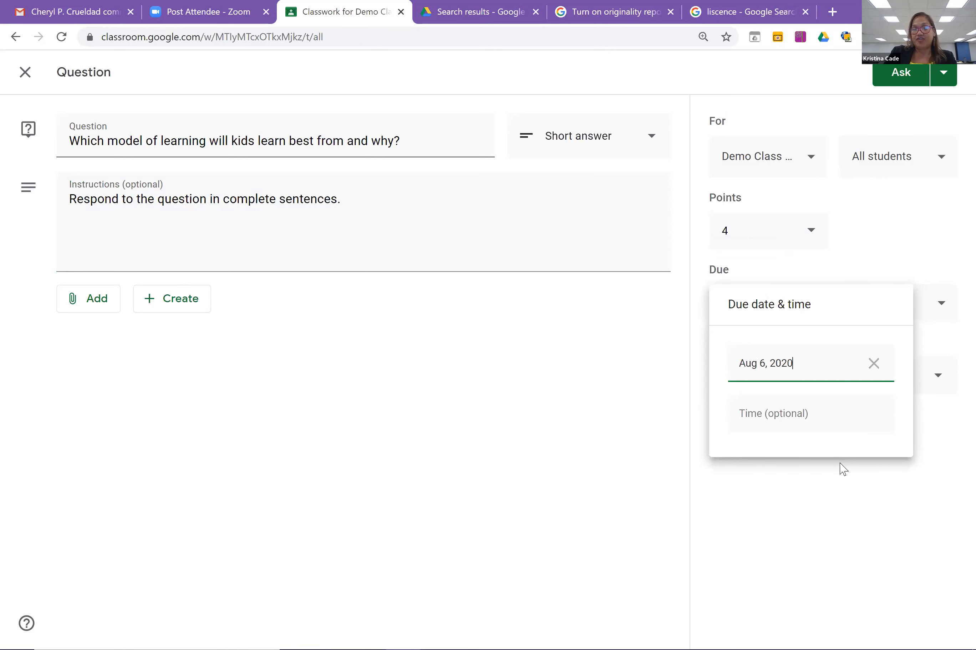
click(889, 260)
File the question under a new topic 'Question of the day' and disable student replies.
click(937, 380)
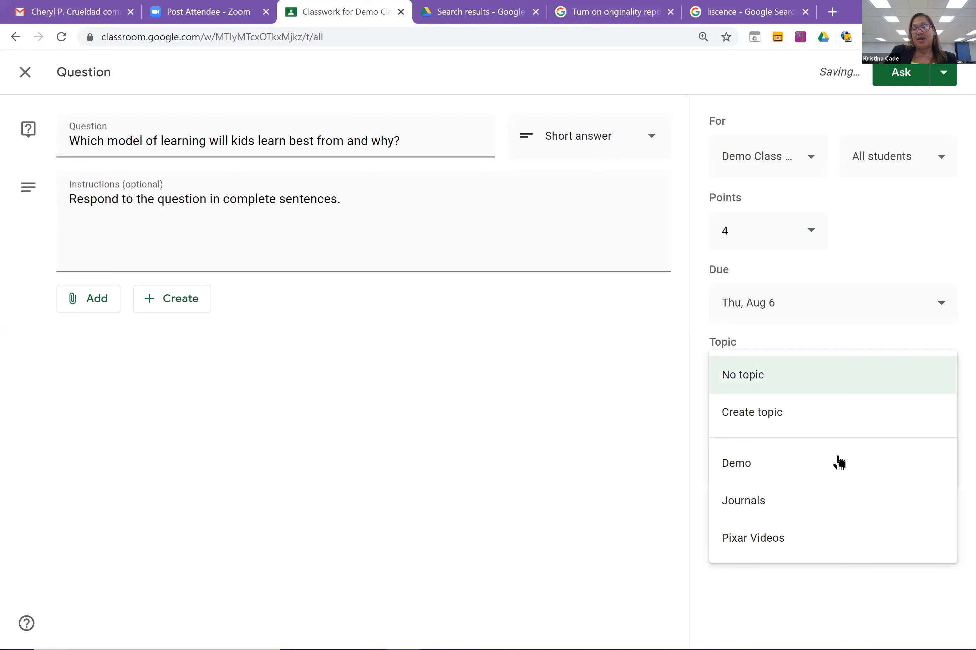
click(830, 427)
text(Q)
key(BackSpace)
text(uestion)
key(BackSpace)
key(BackSpace)
key(BackSpace)
key(BackSpace)
key(BackSpace)
key(BackSpace)
key(BackSpace)
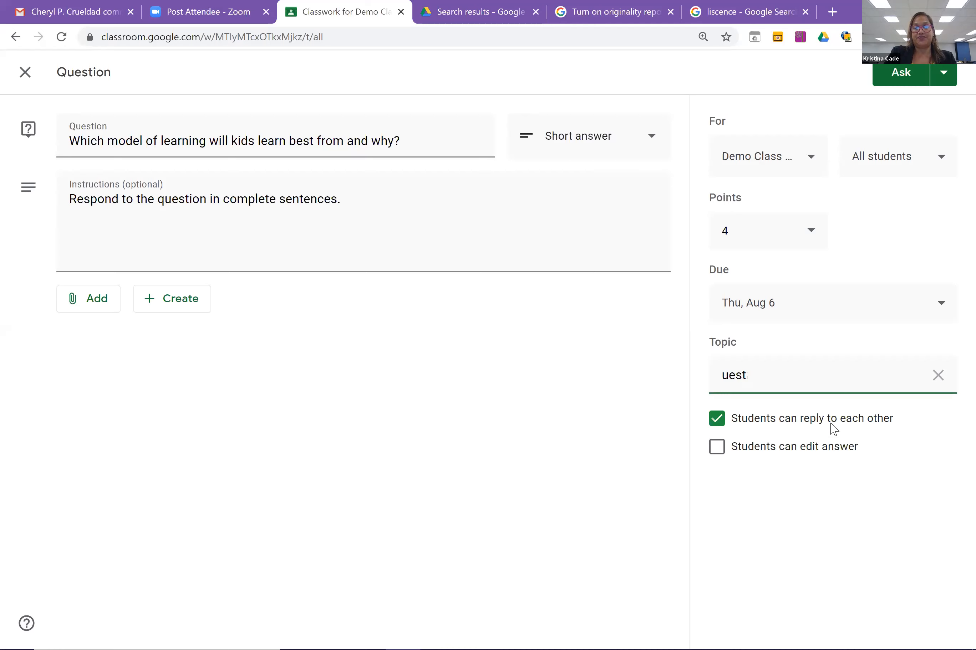
text(Question of the )
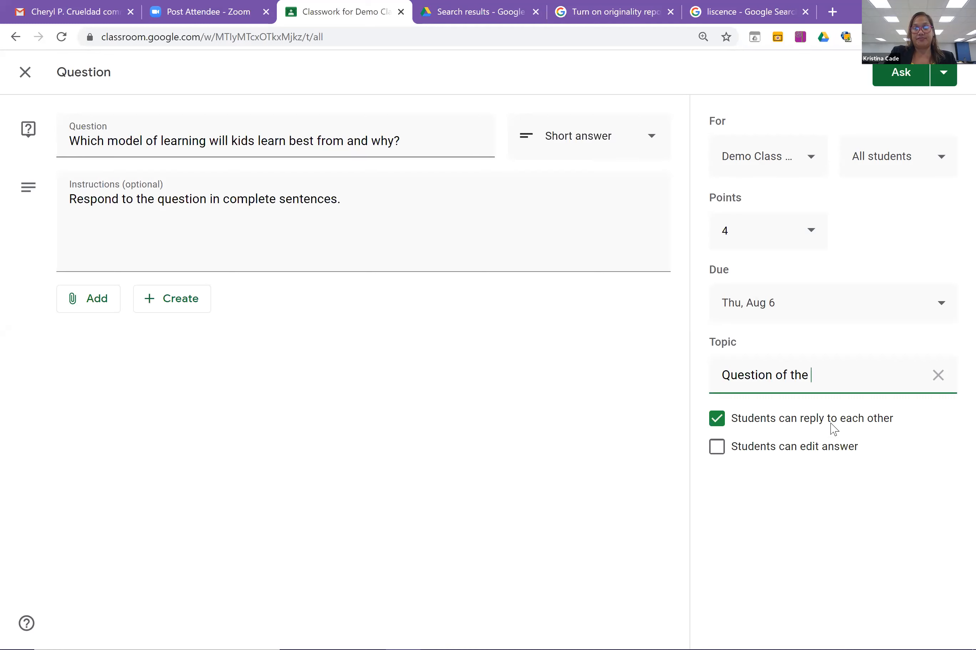
text(day)
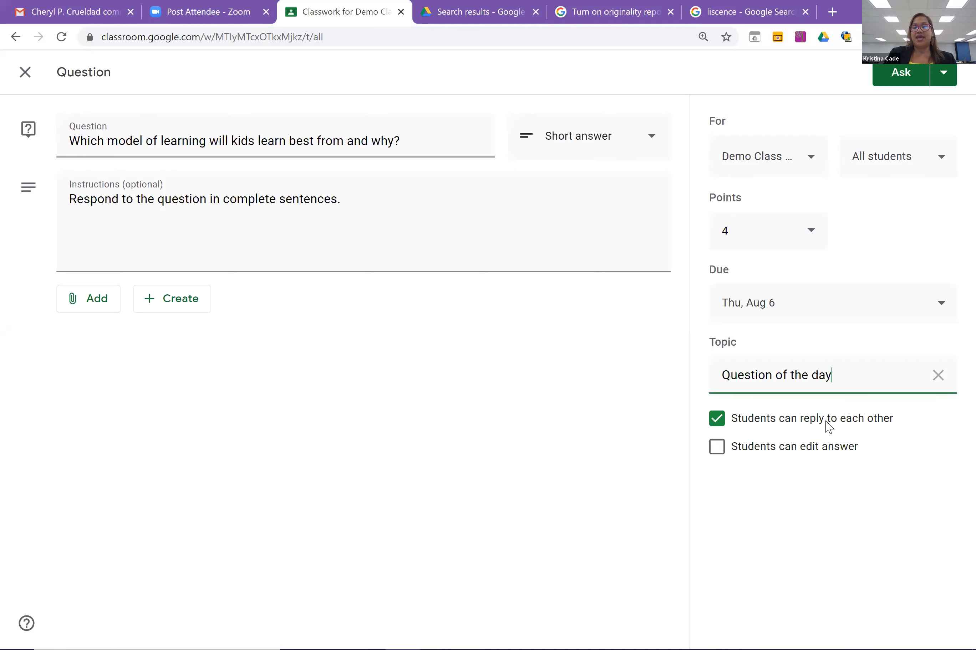
click(717, 419)
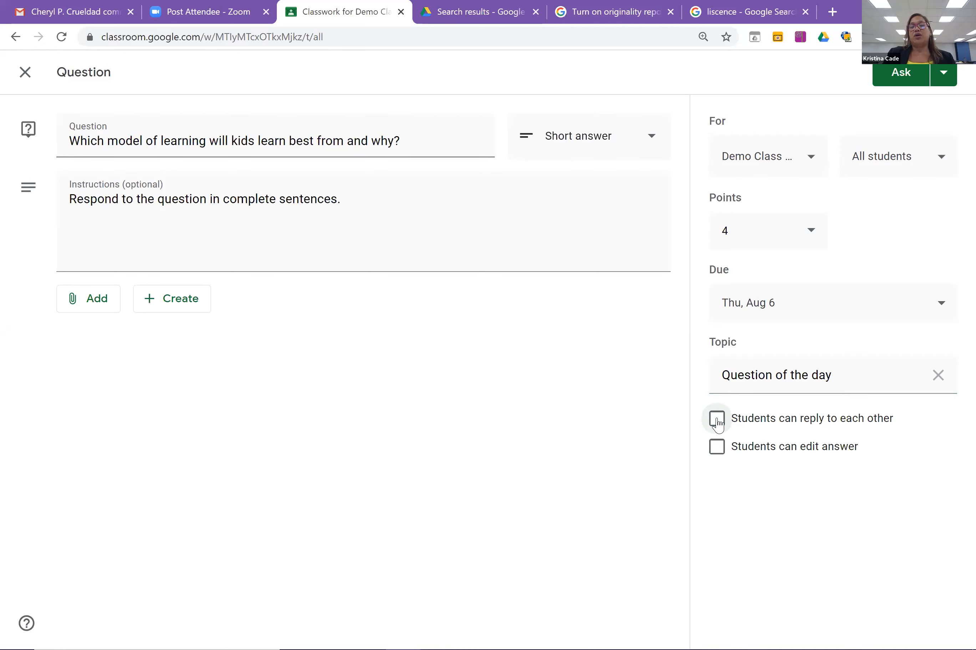
Let students edit their answers, then post the question to the class.
click(717, 449)
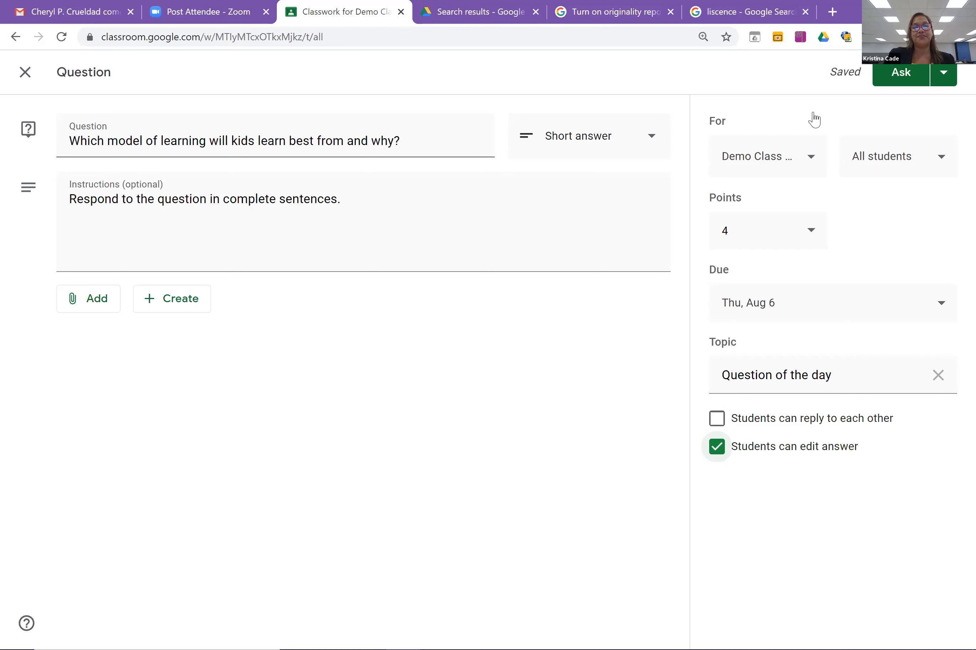
click(945, 78)
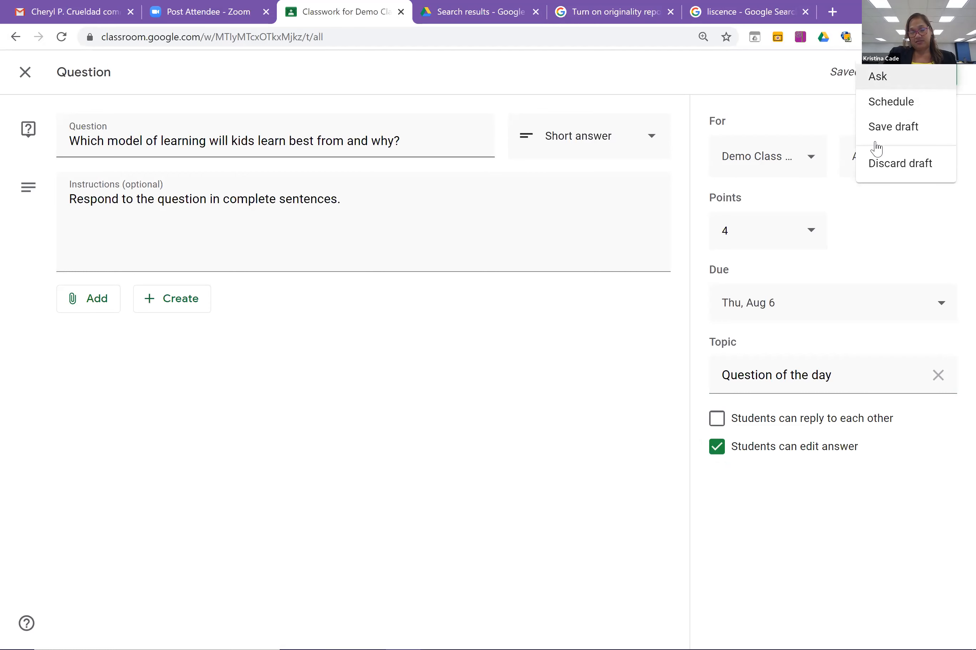
click(897, 85)
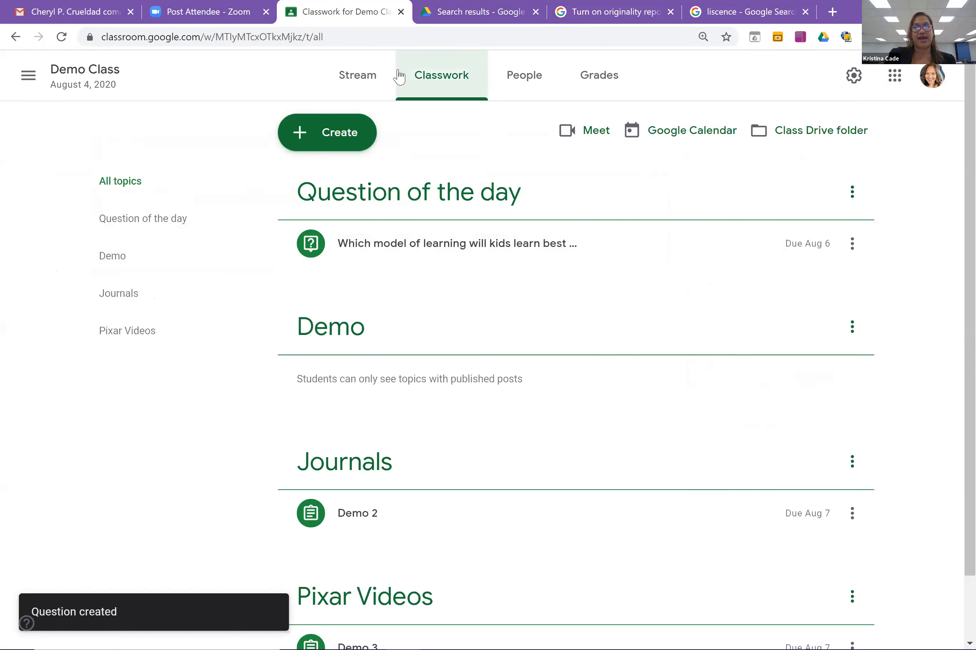
View the Demo Class Stream and check the new question post above Demo 3 and Demo 2.
click(372, 85)
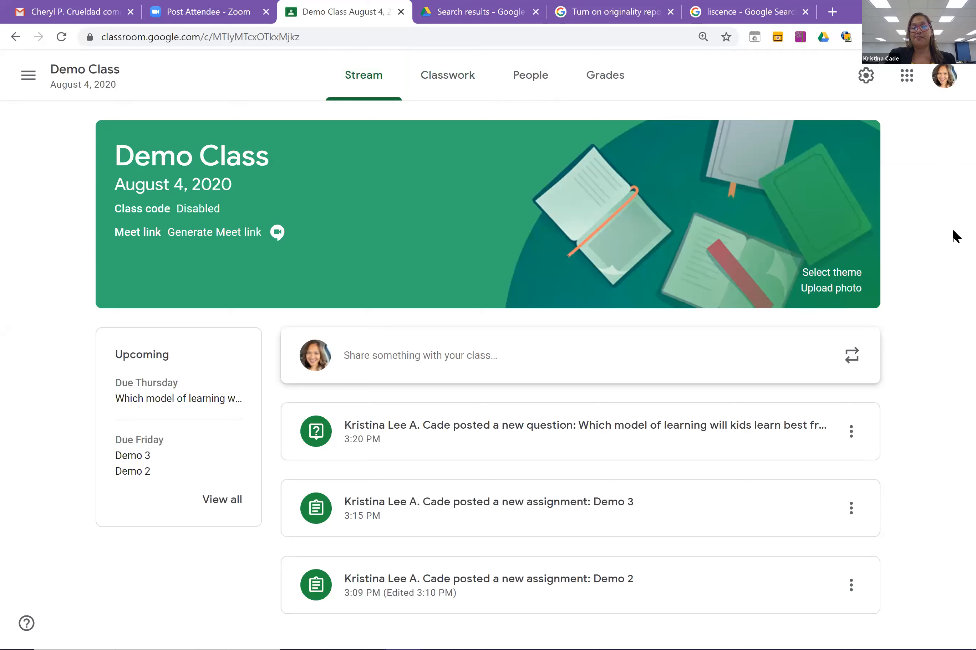
drag(953, 218, 953, 283)
click(942, 351)
drag(942, 398, 952, 289)
click(952, 289)
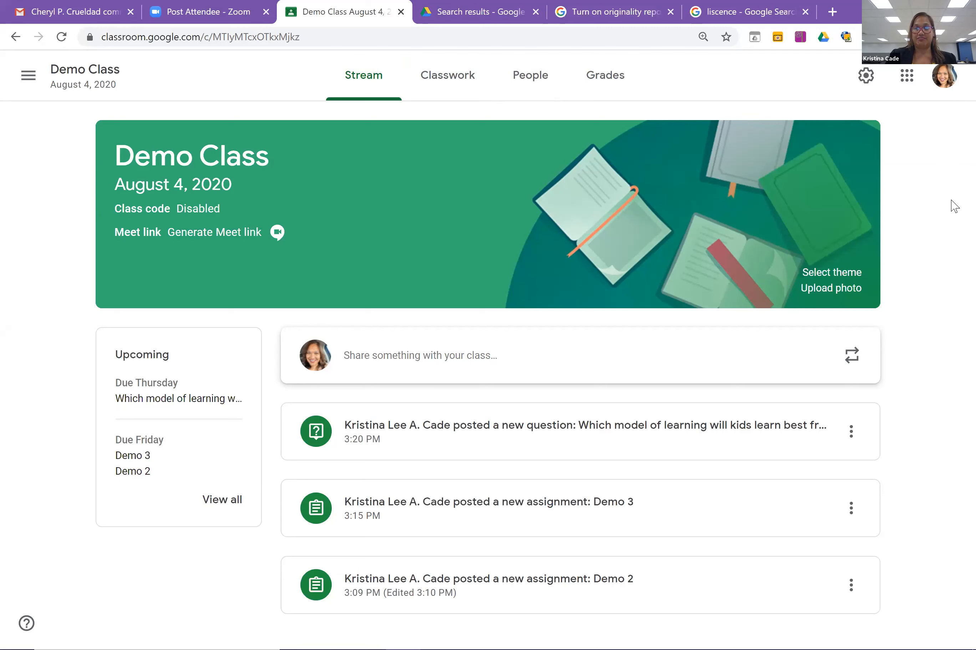
drag(952, 206, 952, 210)
click(955, 219)
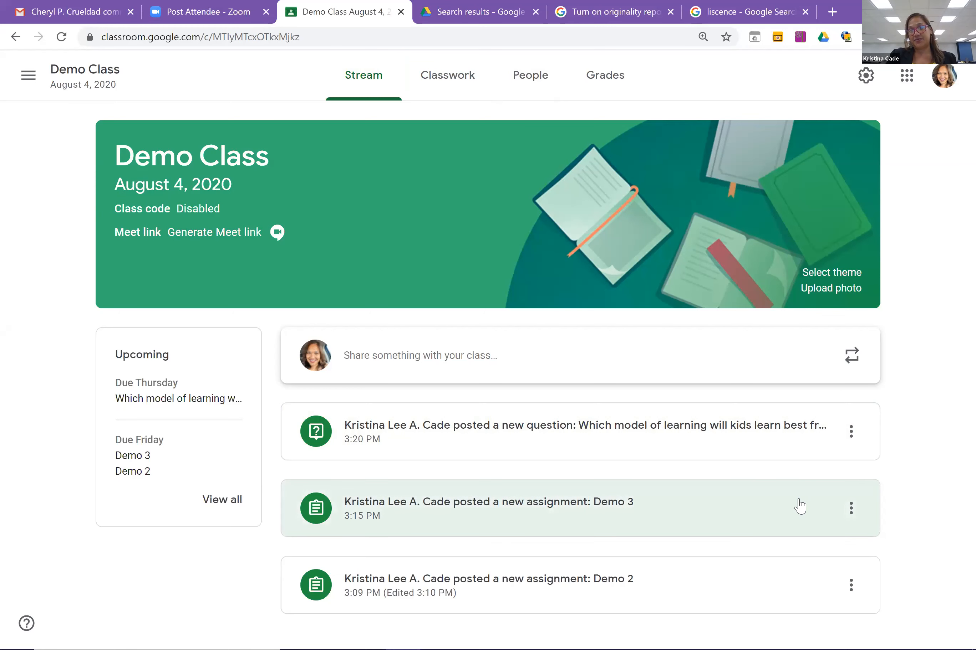
click(851, 434)
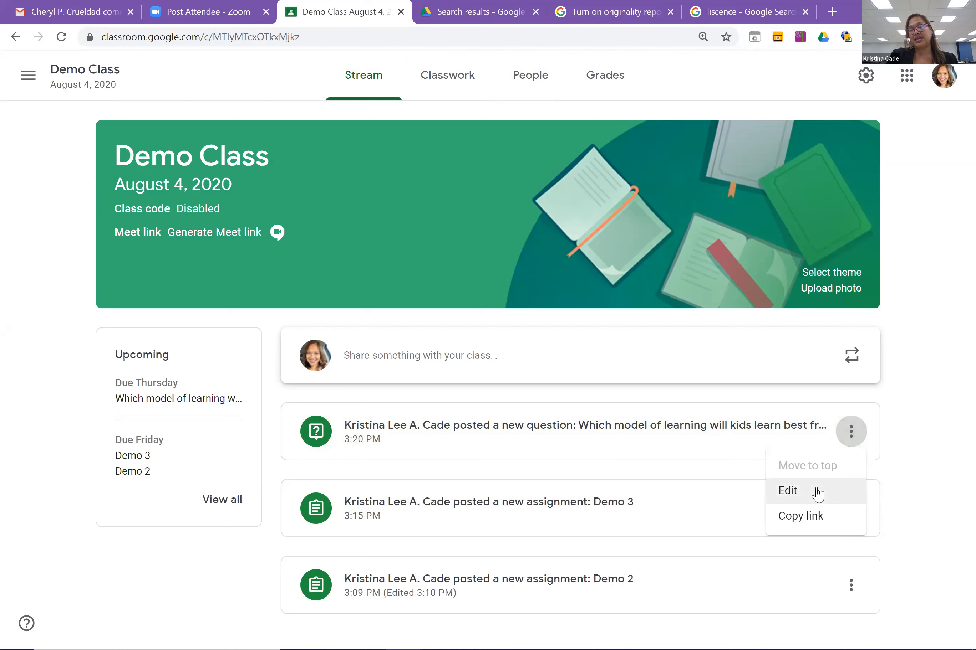
click(952, 388)
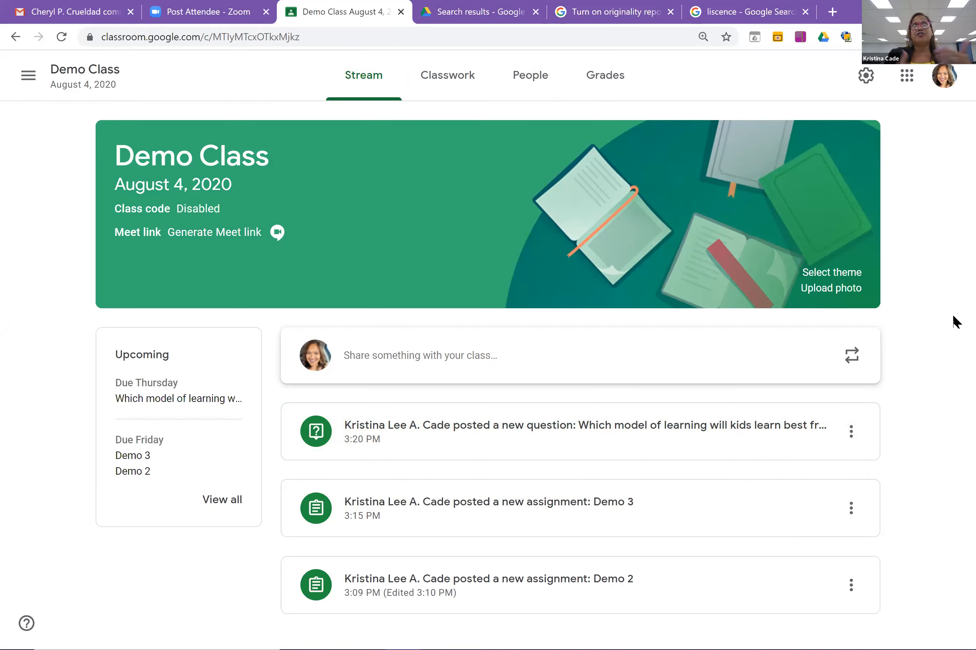
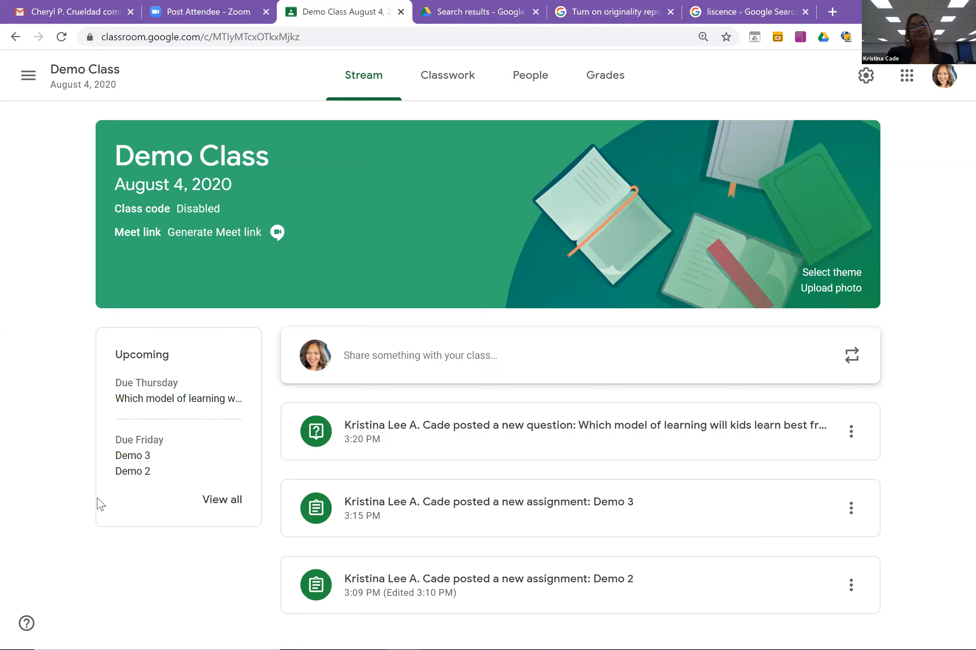
On the Demo Class Classwork page, start a new Question post from the Create menu.
click(452, 83)
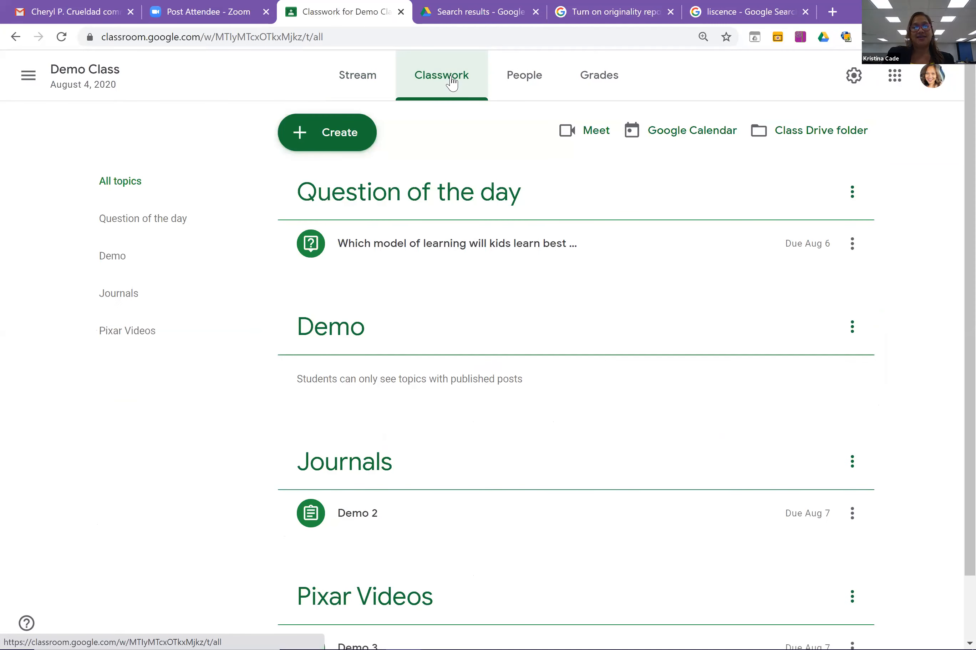
click(336, 135)
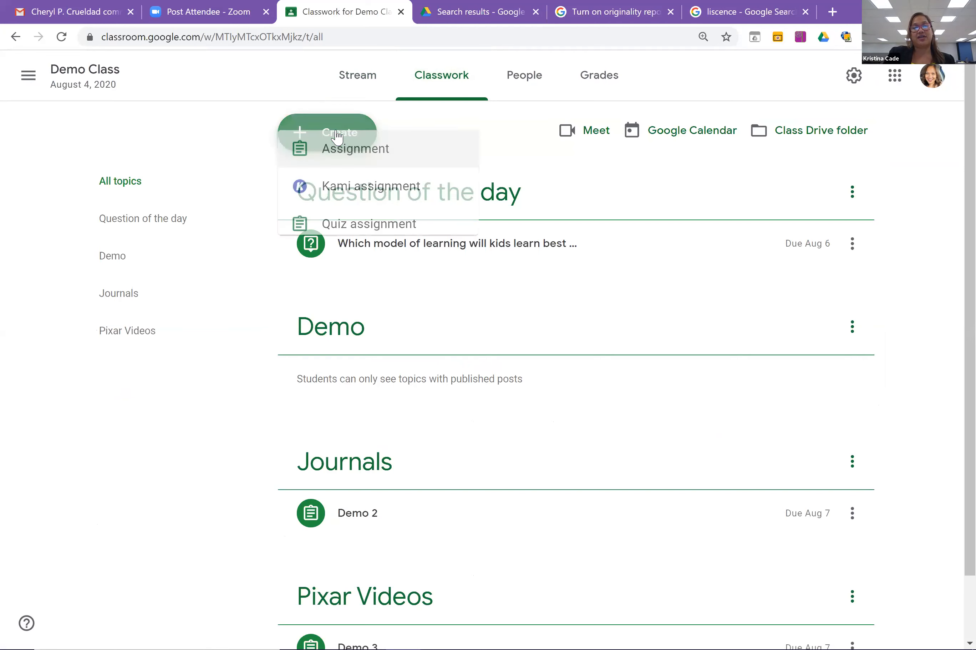
click(367, 301)
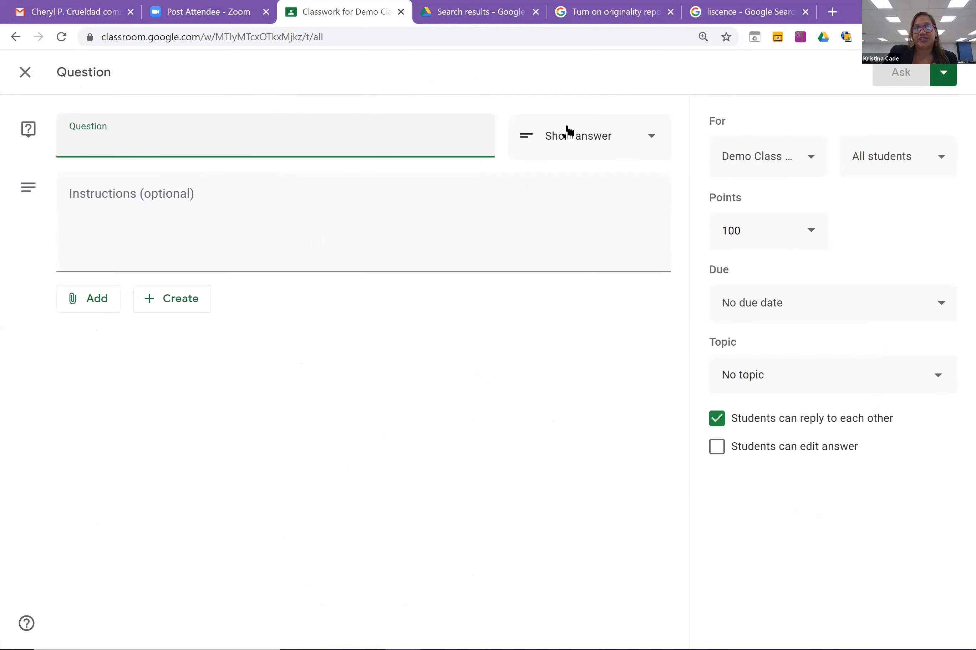
Make it a multiple-choice question reading 'What is the best ice cream flavor?'.
click(638, 147)
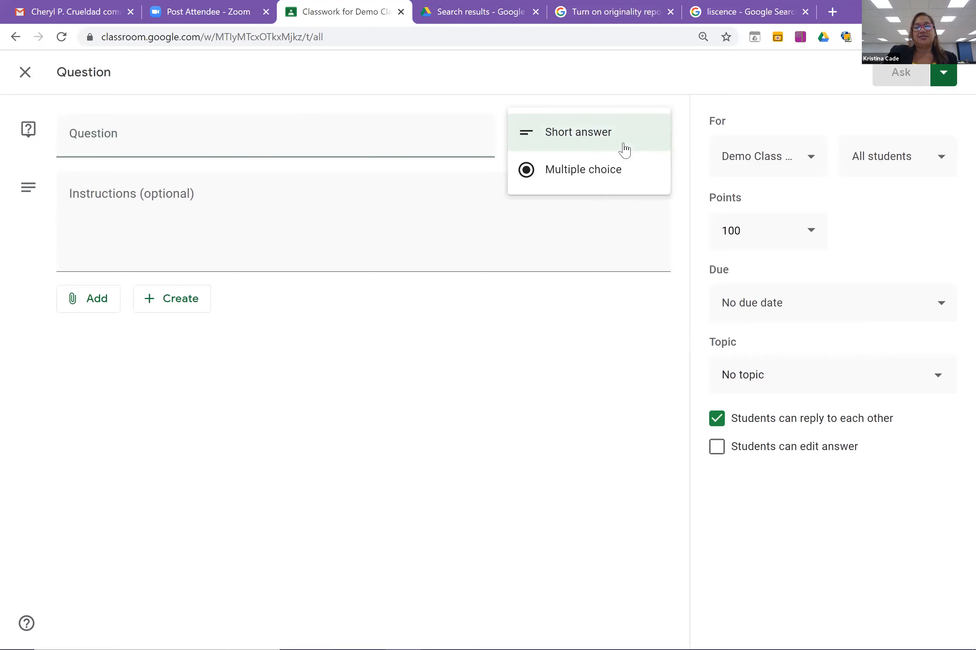
click(606, 173)
click(375, 138)
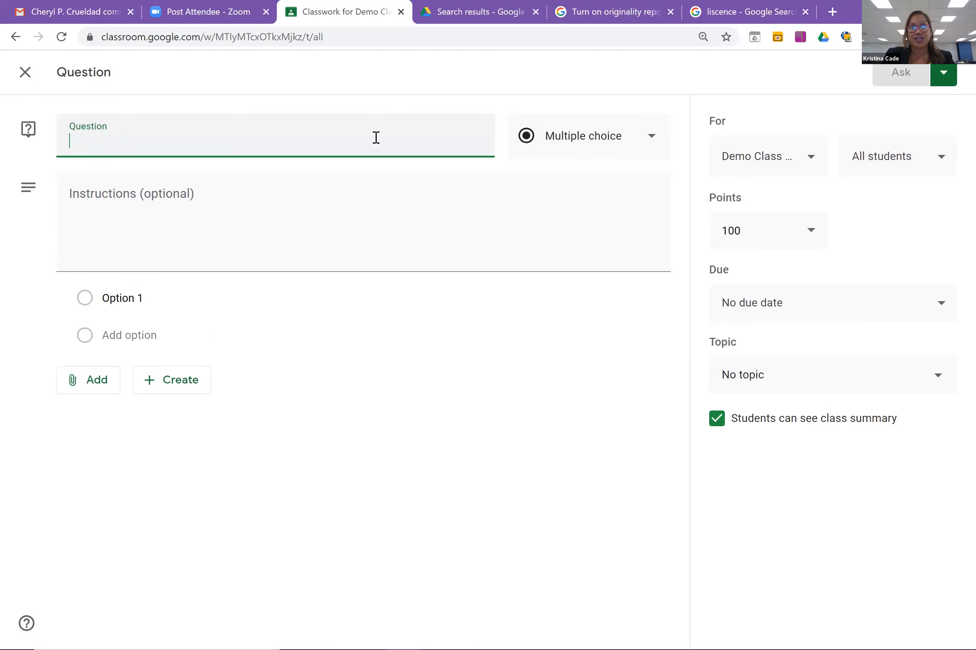
text(Wh)
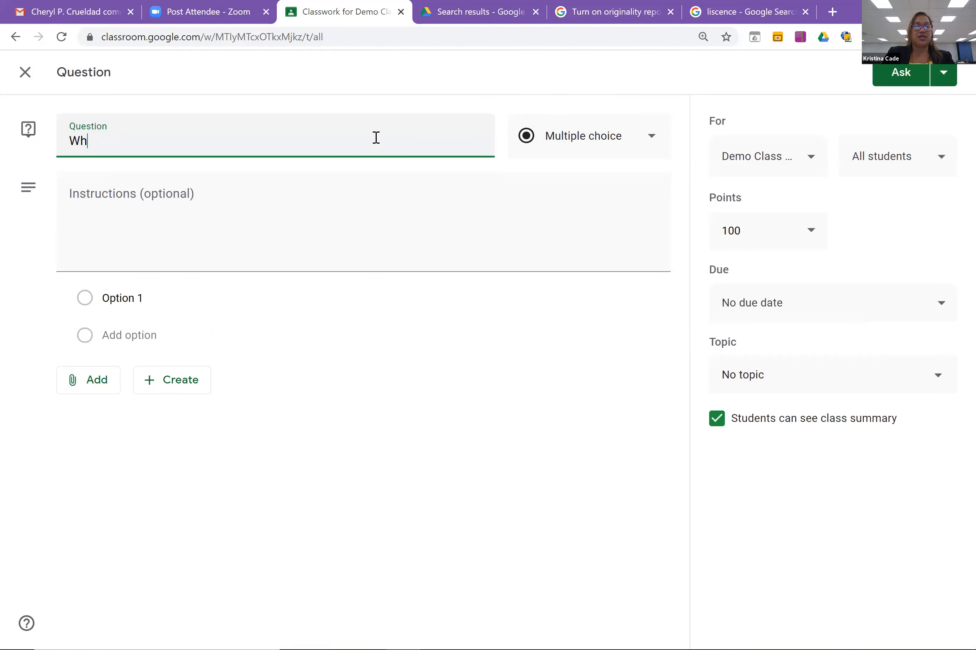
text(at is )
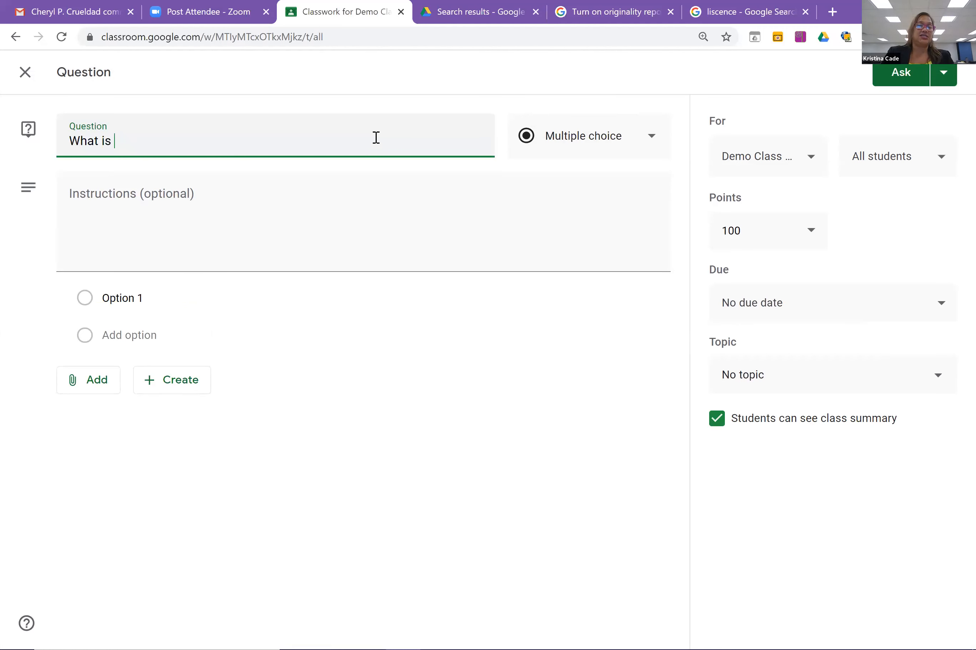
text(the best)
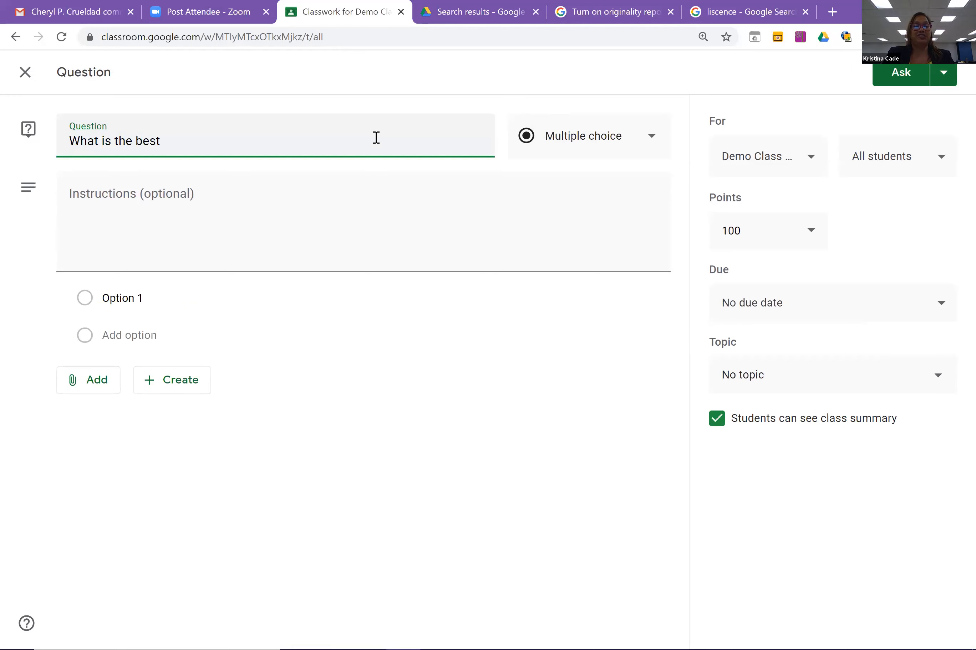
text(ice c)
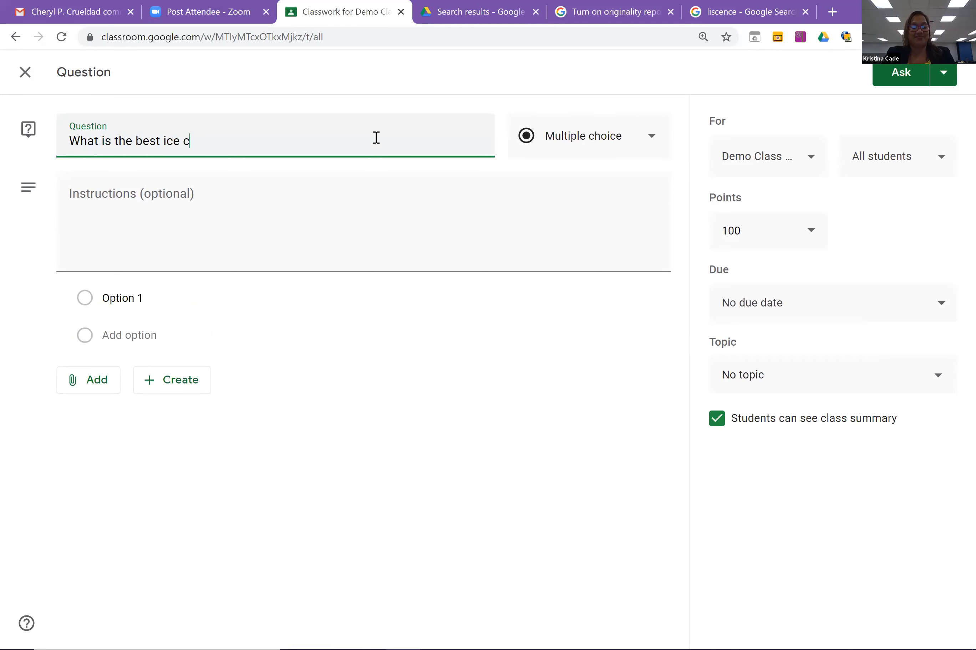
text(ream flavor?)
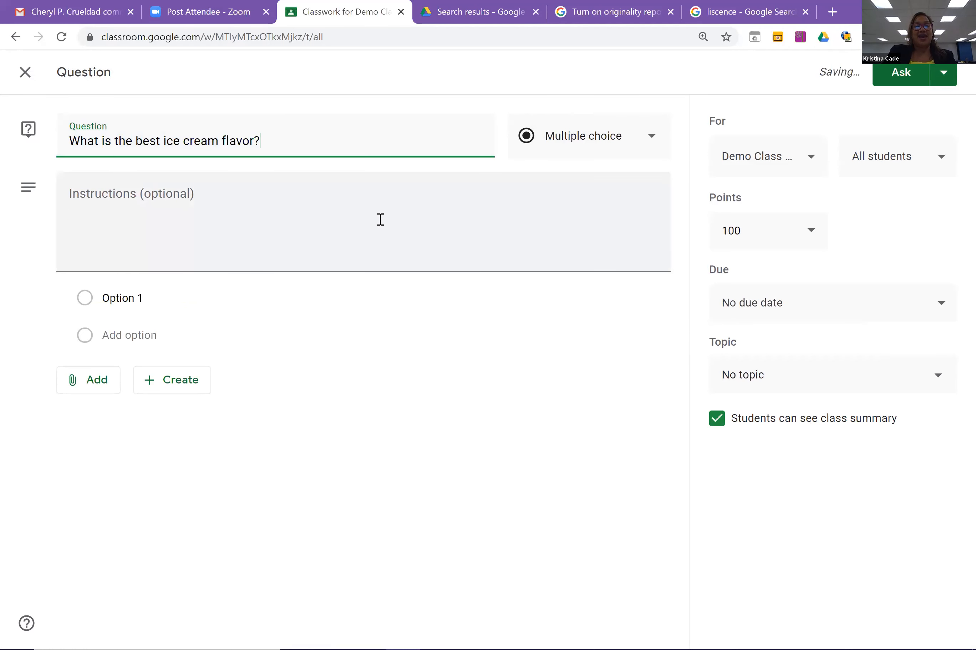
Add the instructions 'Select you answer' to the question.
click(380, 219)
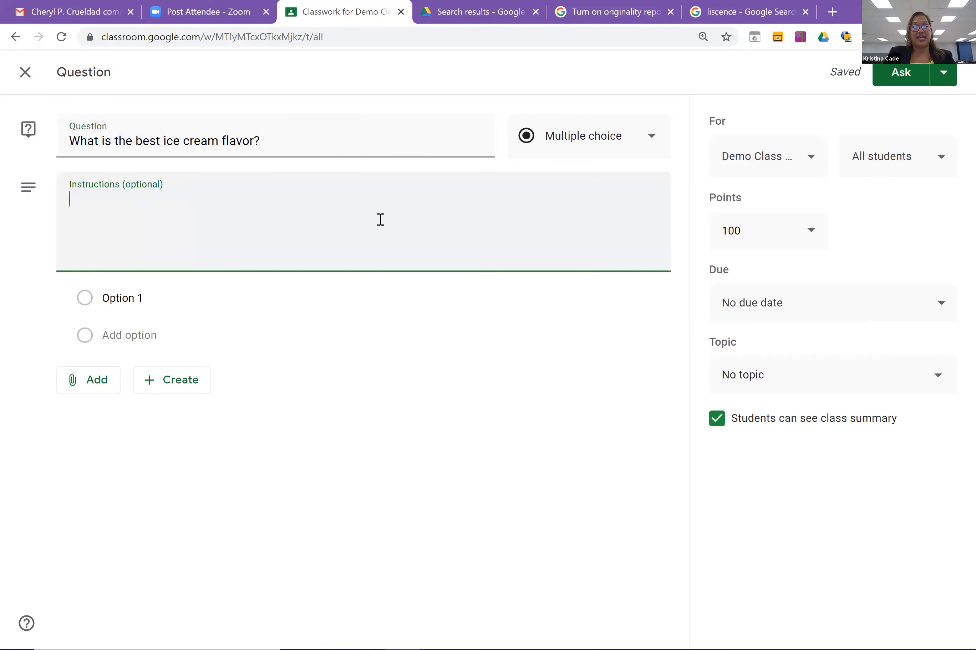
text(Selec)
key(BackSpace)
text(ct)
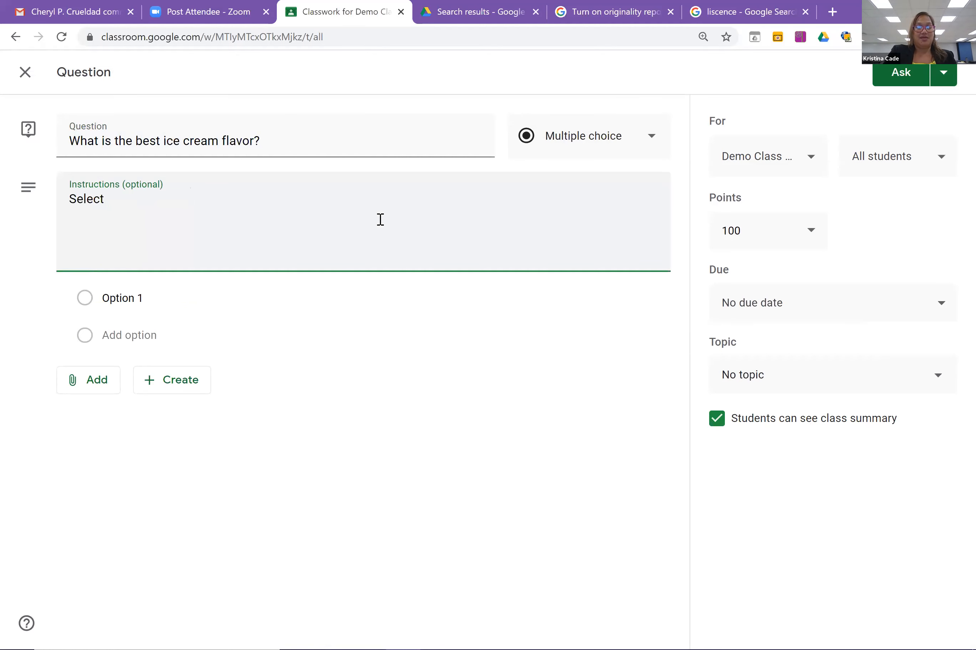
text( you answer)
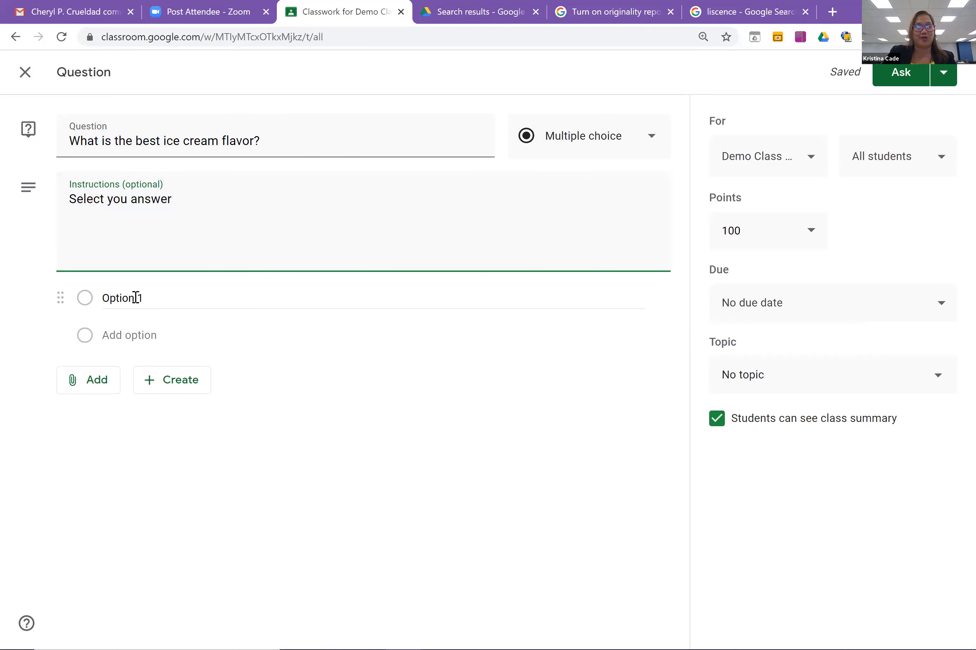
click(136, 299)
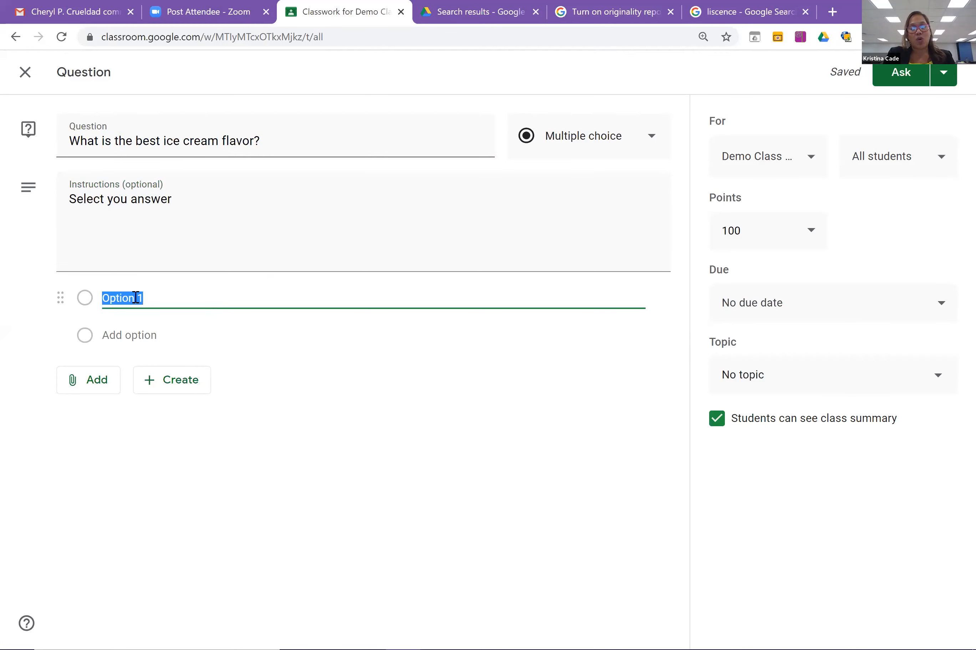
Enter the answer options vanilla, chocolate, mint choc. chip and rainbow sherbet.
text(vanilla)
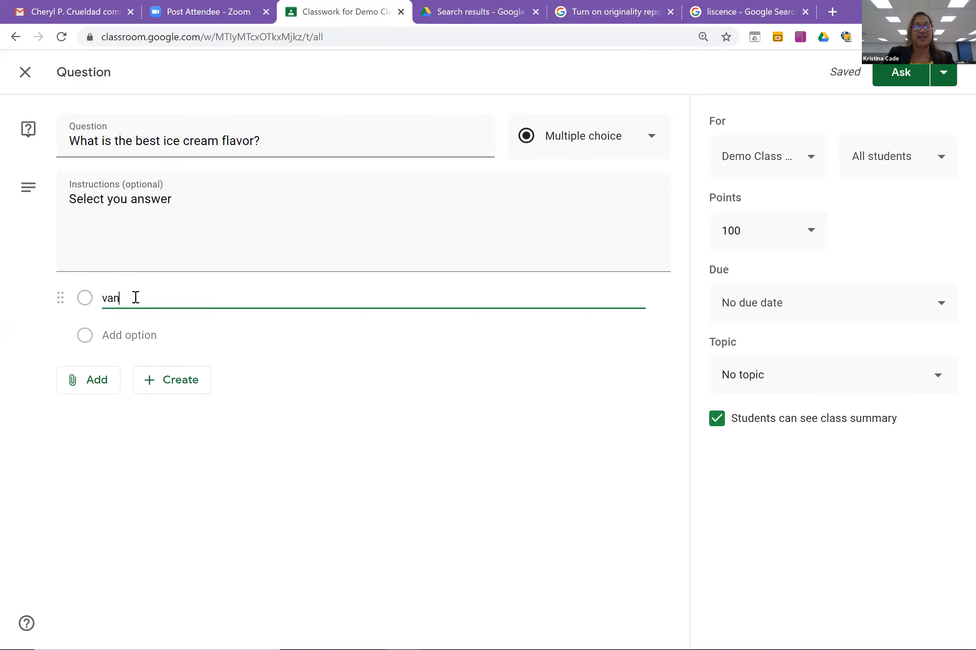
click(125, 339)
text(dhocola)
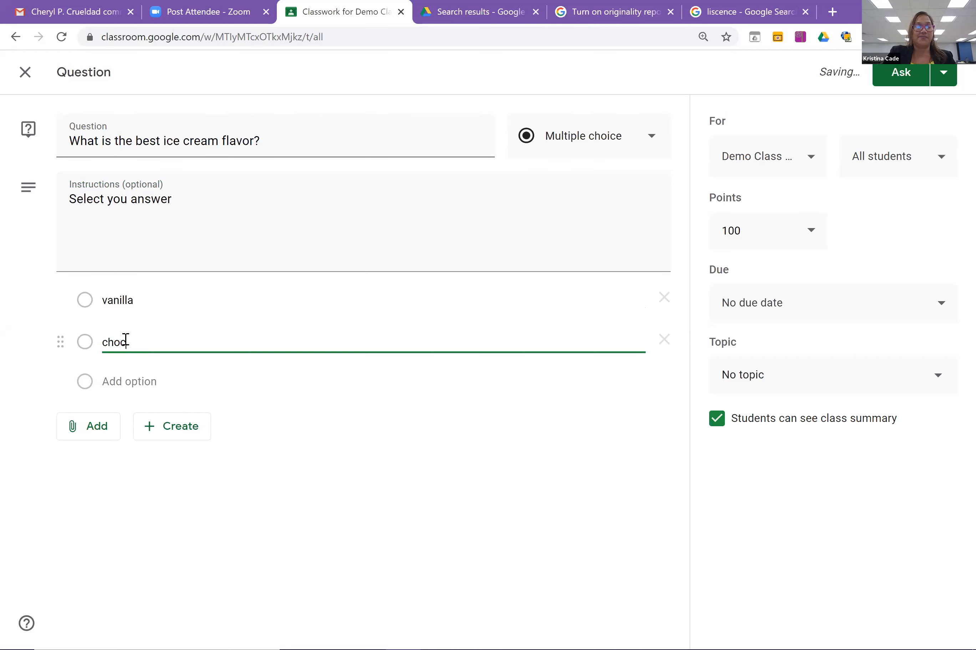
text(te)
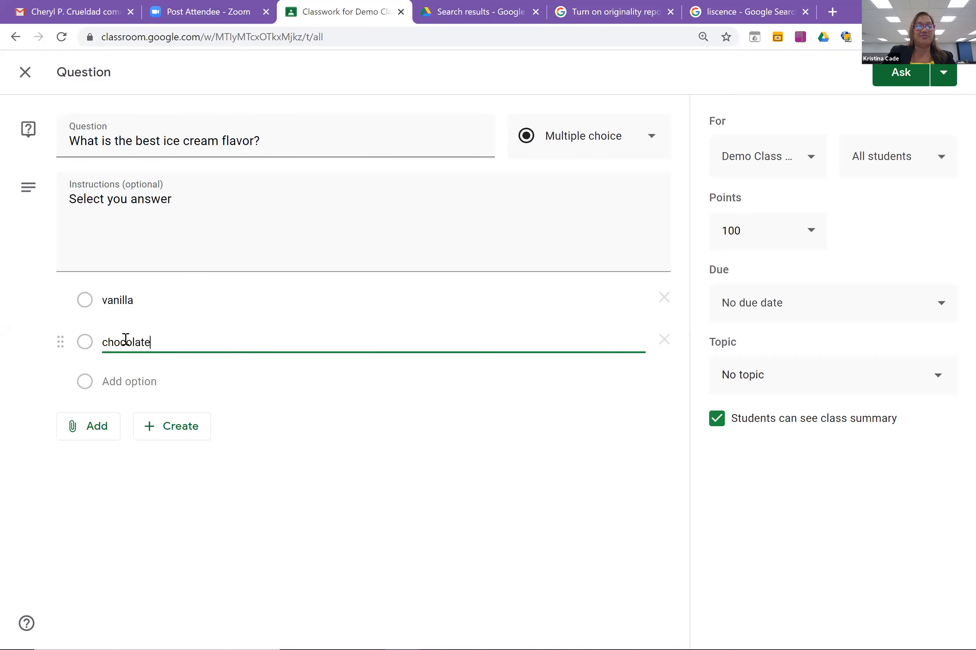
click(127, 378)
text(mkirt)
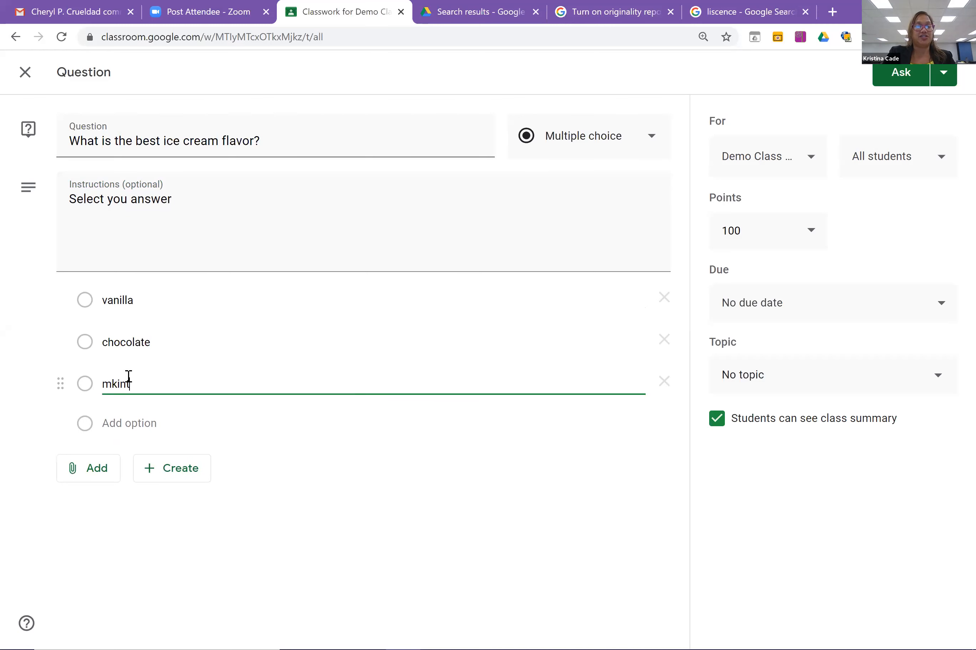
key(BackSpace)
key(BackSpace)
key(BackSpace)
key(BackSpace)
text(int choc. )
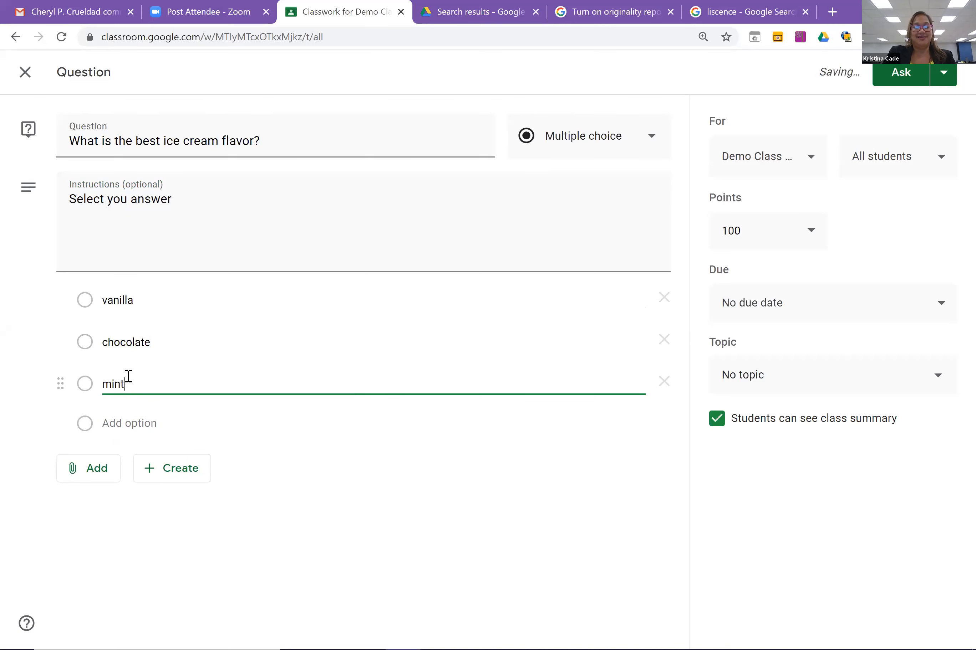
text(chip)
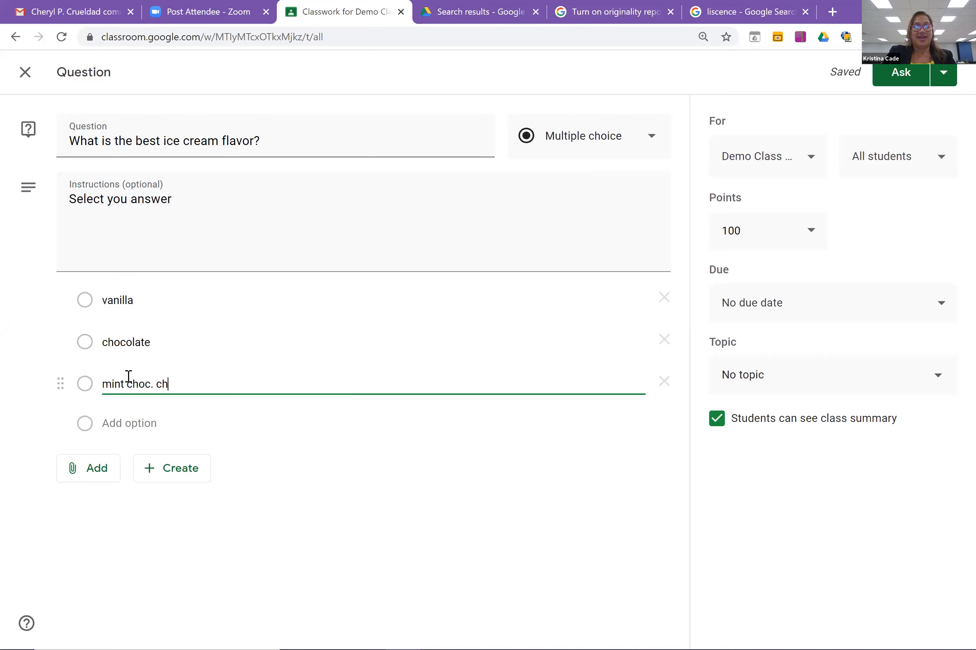
click(146, 432)
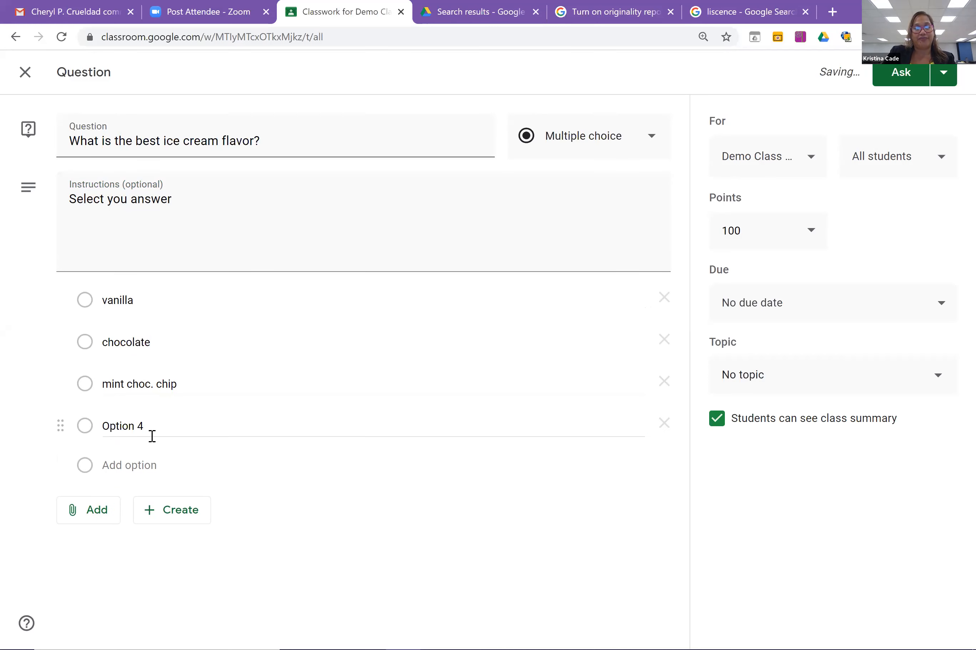
click(152, 437)
text(rainbow she)
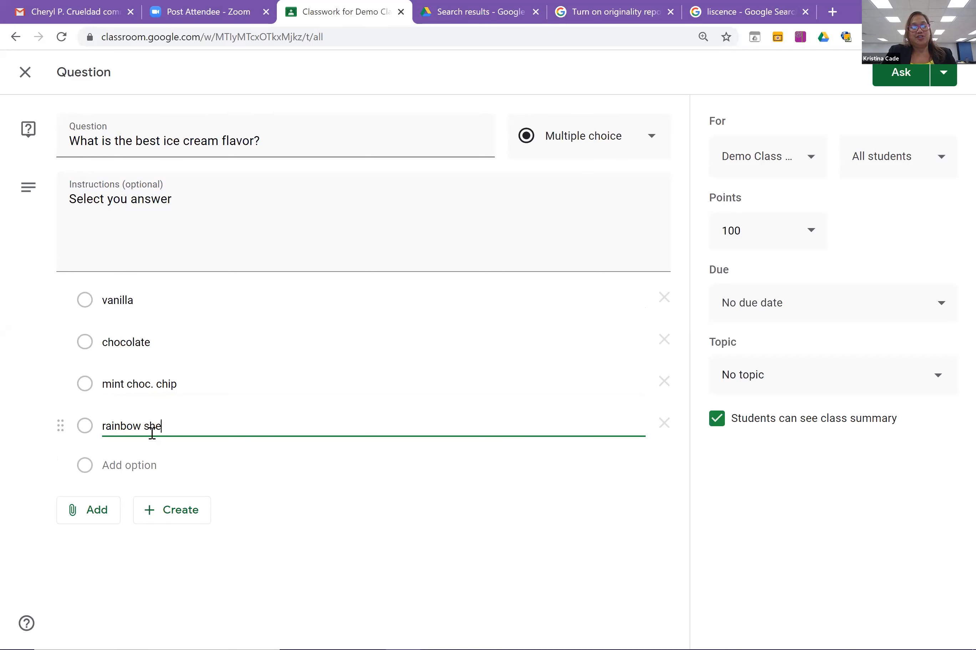
text(rbe)
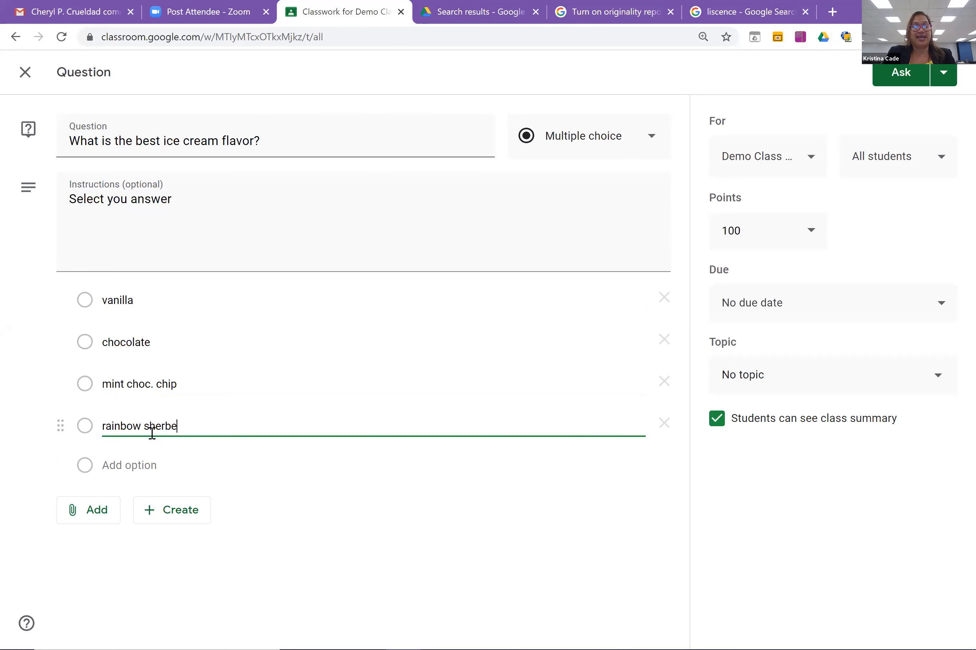
text(t)
click(491, 412)
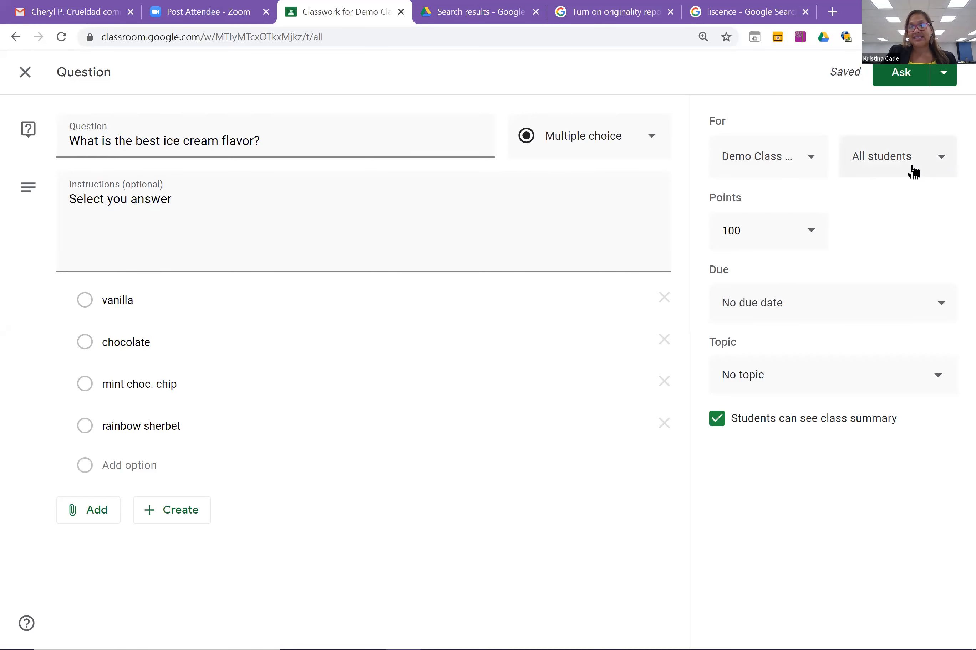
click(802, 245)
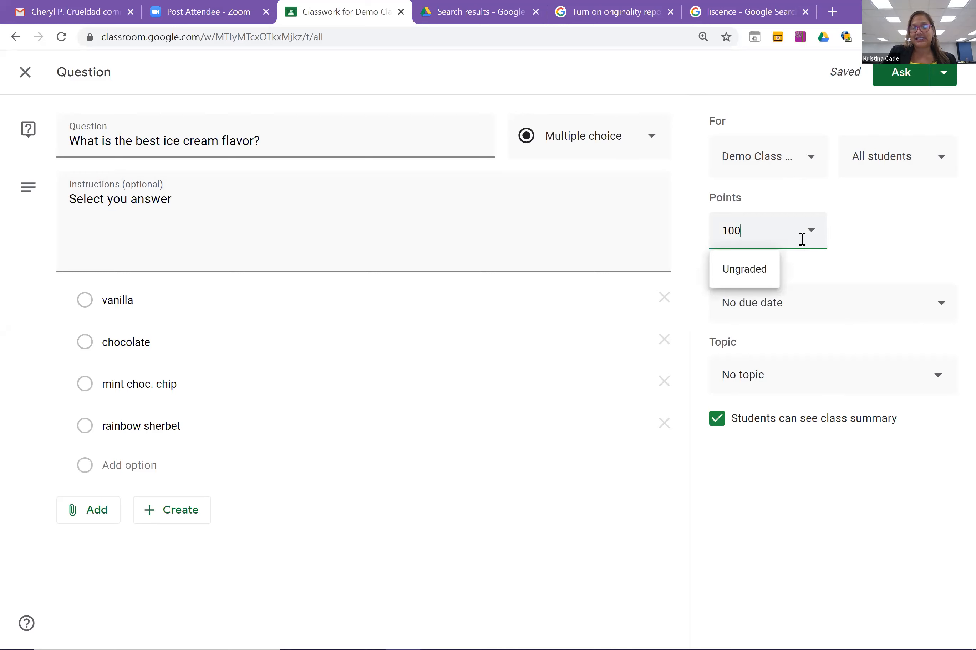
Make the question ungraded and set its due date to August 5.
click(722, 280)
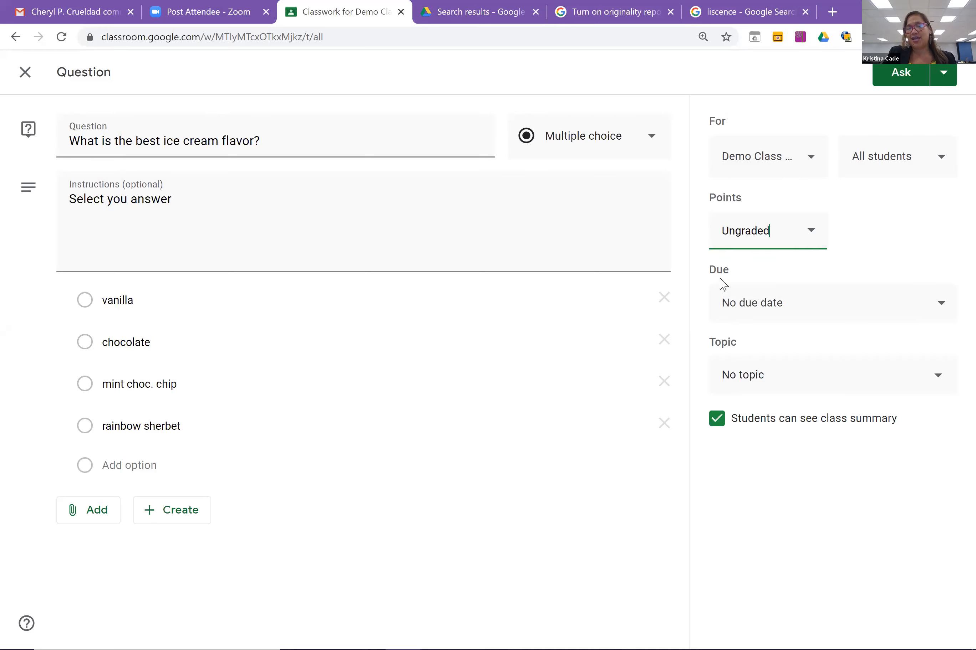
click(938, 302)
click(875, 365)
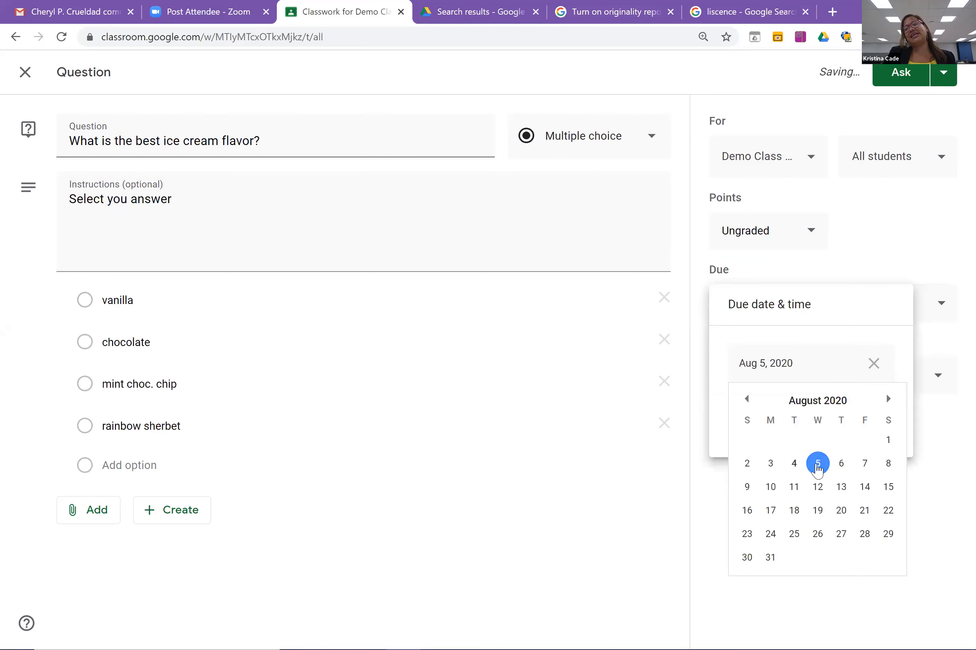
click(817, 466)
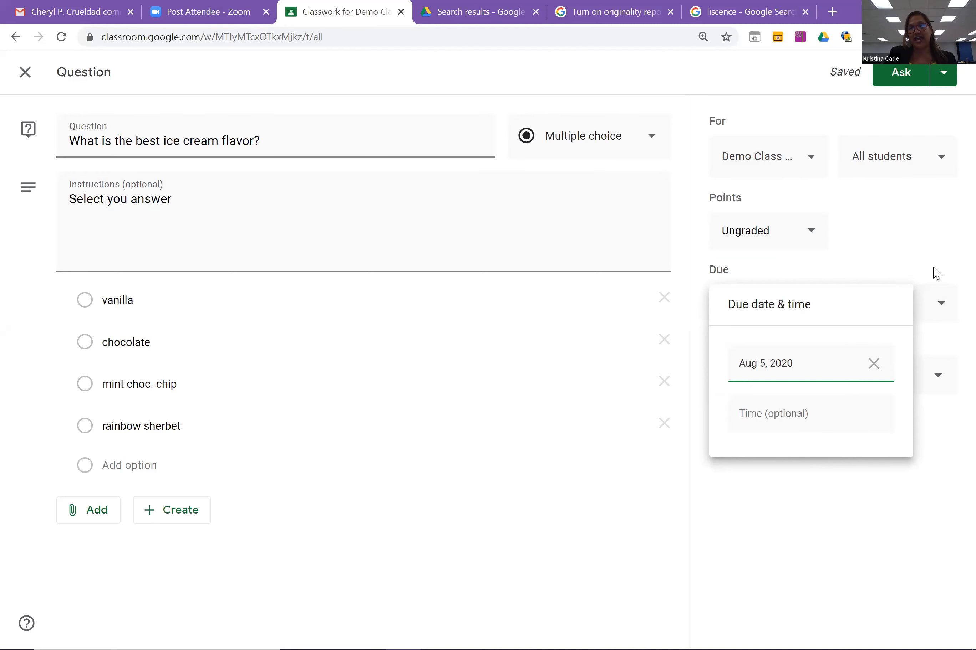
click(929, 255)
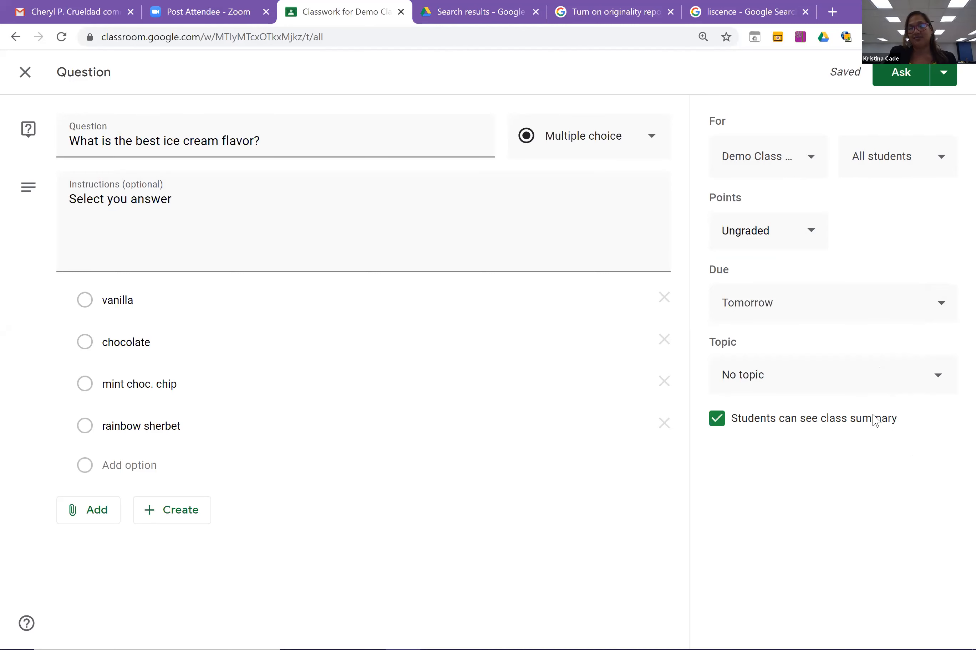
File the question under a new topic 'Poll' and post it with Ask.
click(938, 385)
click(783, 418)
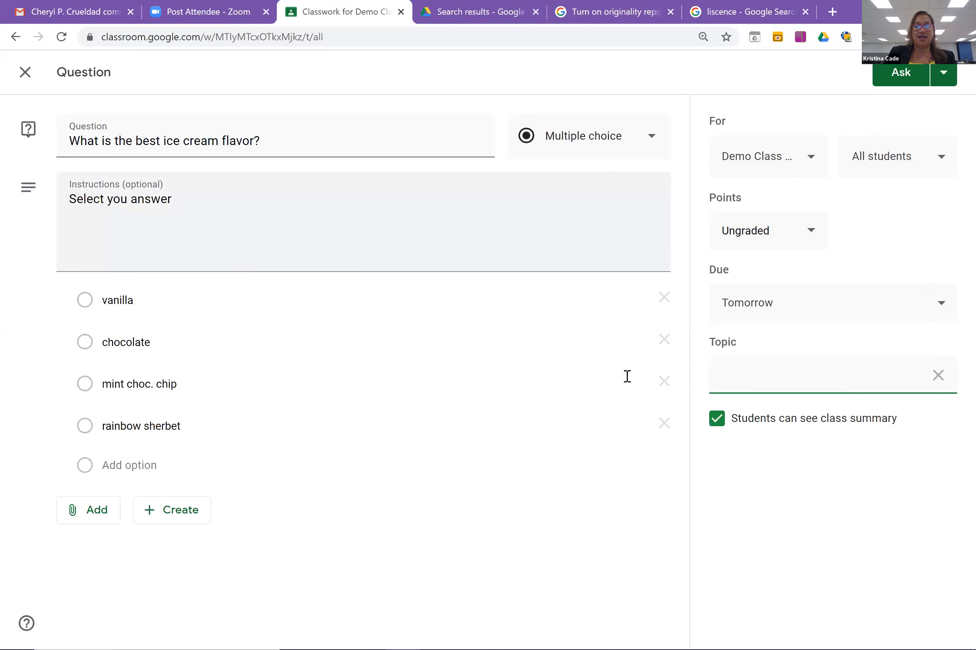
text(Poll)
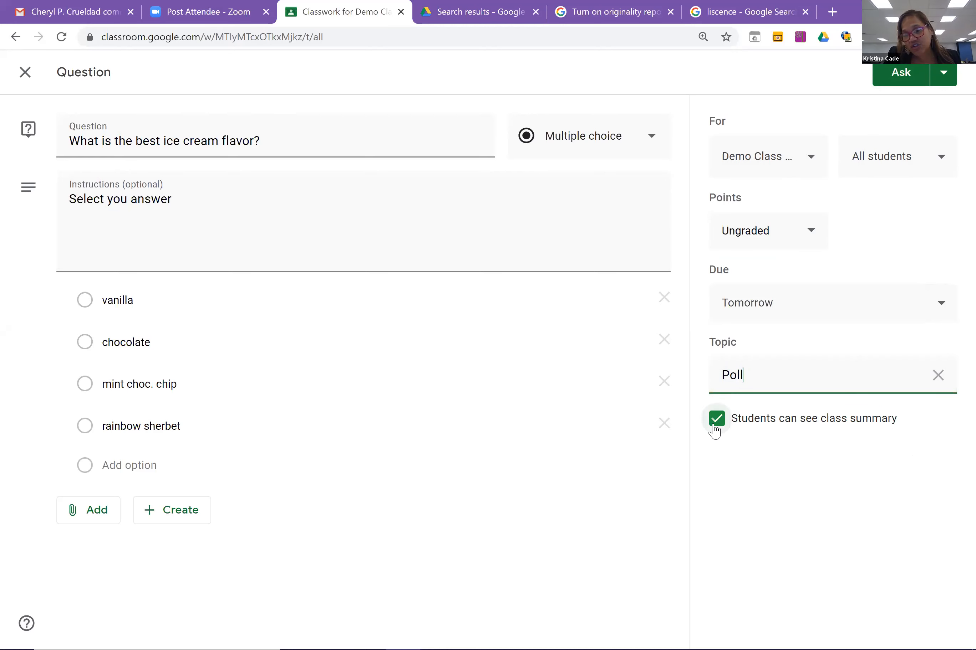
click(899, 83)
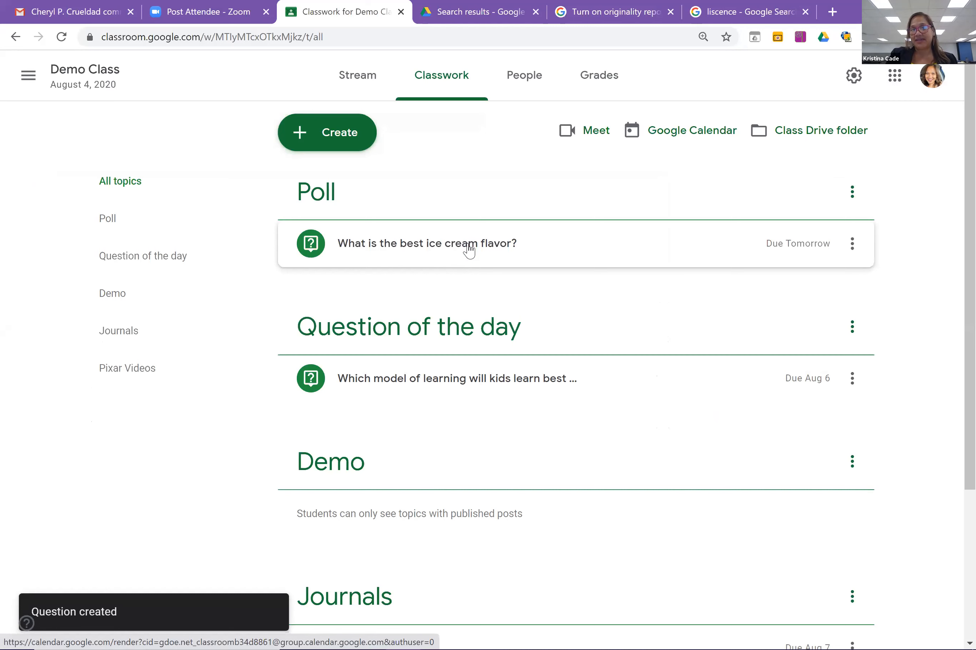
Expand the posted ice cream question, review its student answers, then return to the Stream.
click(469, 251)
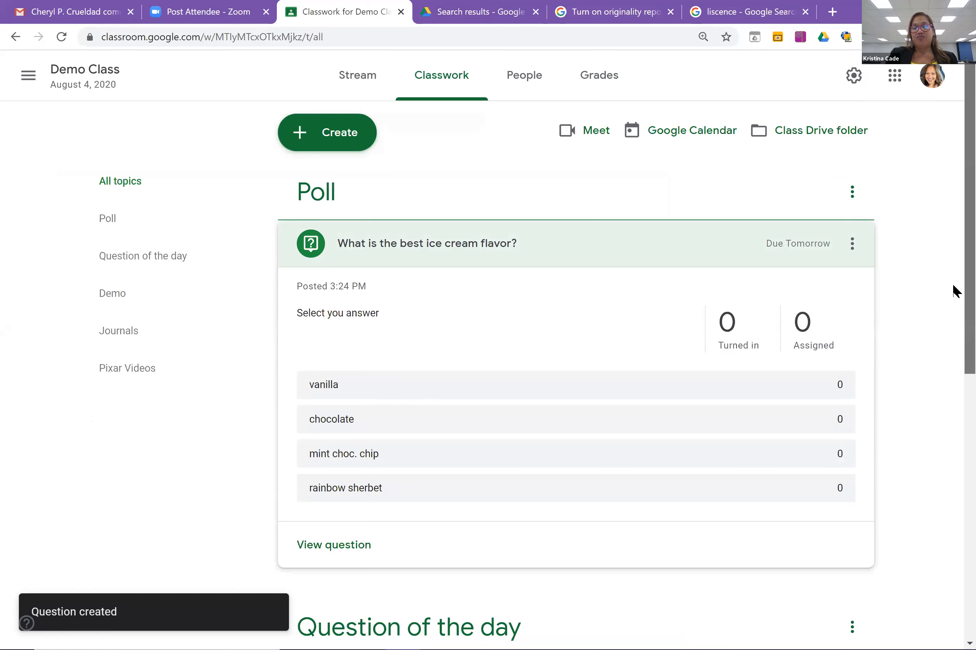
scroll(953, 286, down, 3)
scroll(953, 359, up, 1)
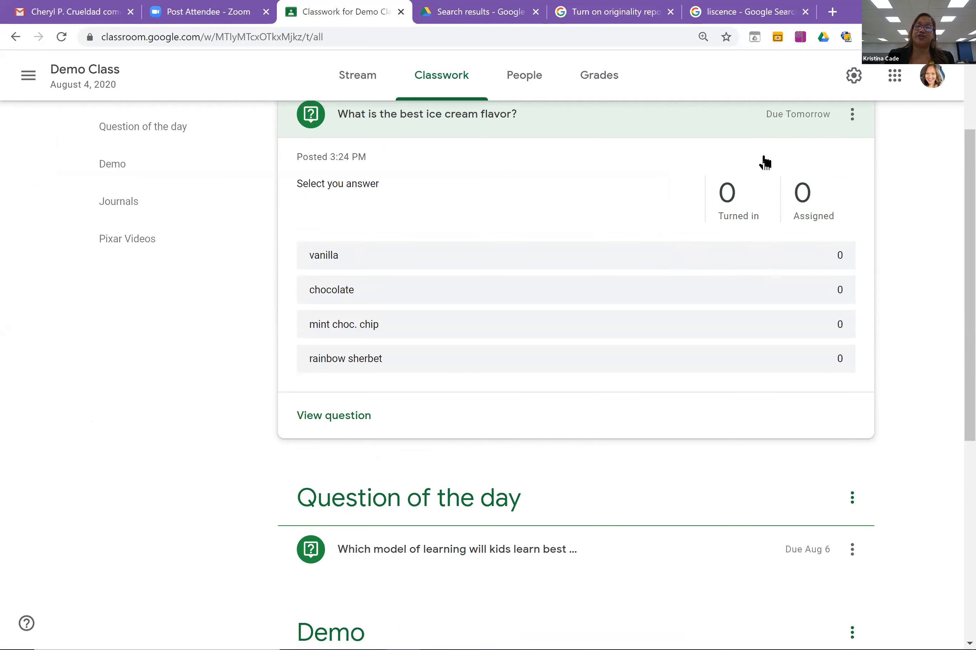
click(352, 419)
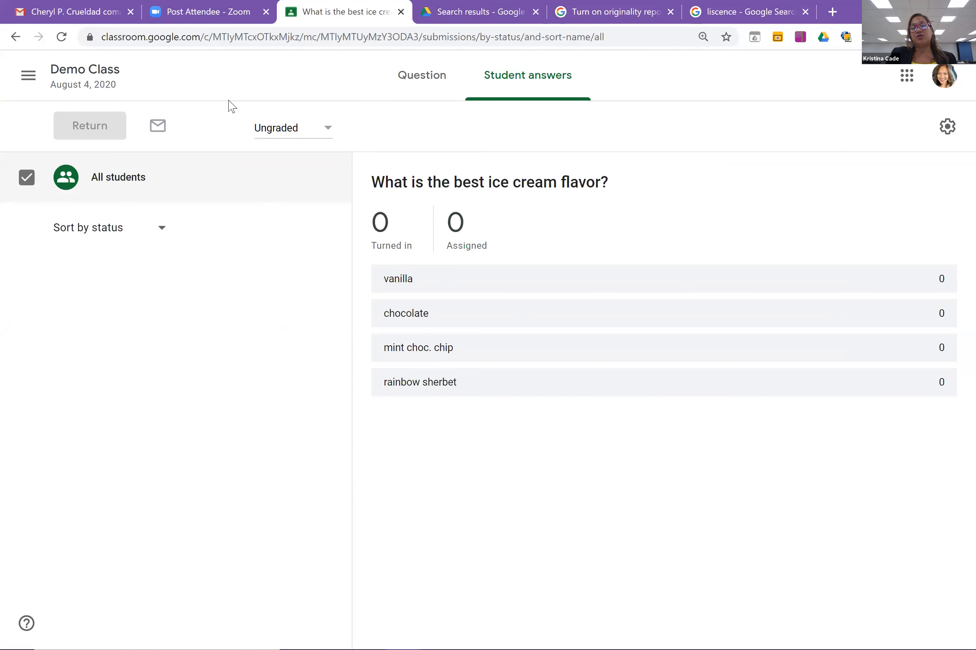
click(99, 72)
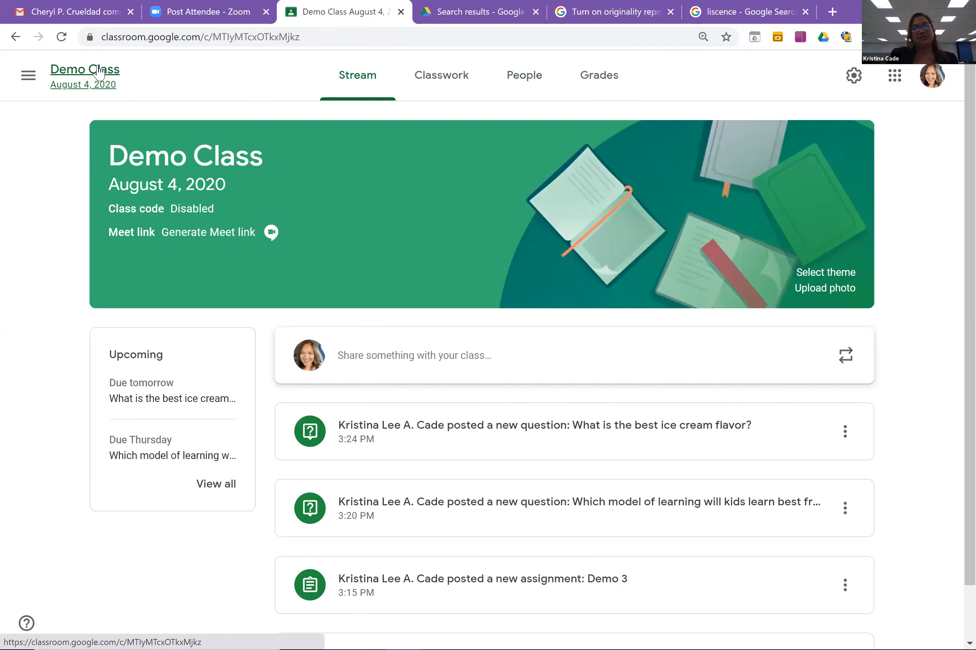
On the Classwork page, collapse the ice cream question card and open the Create menu.
click(452, 89)
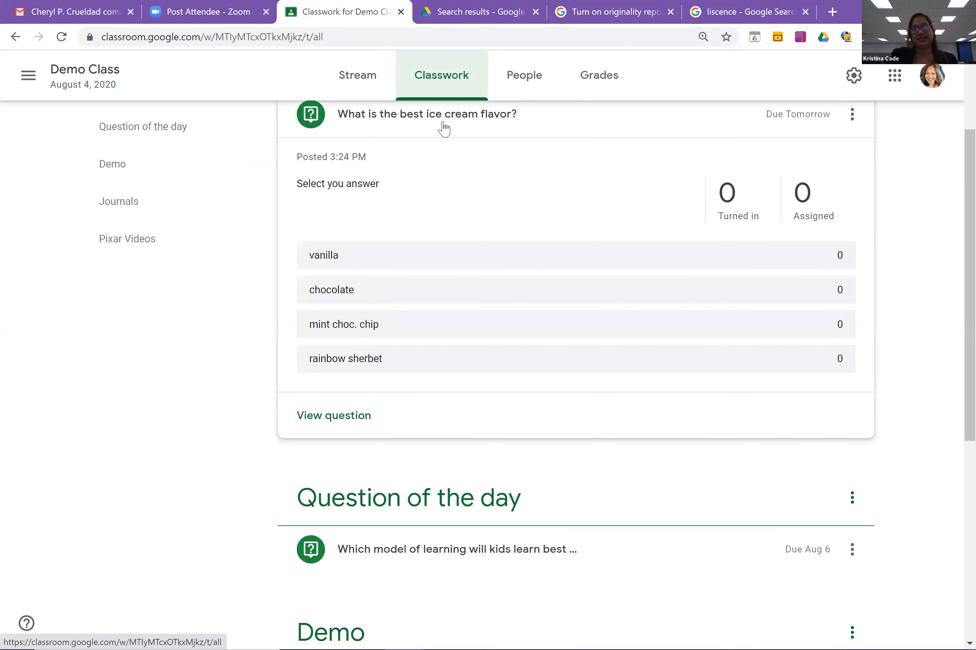
scroll(952, 196, up, 2)
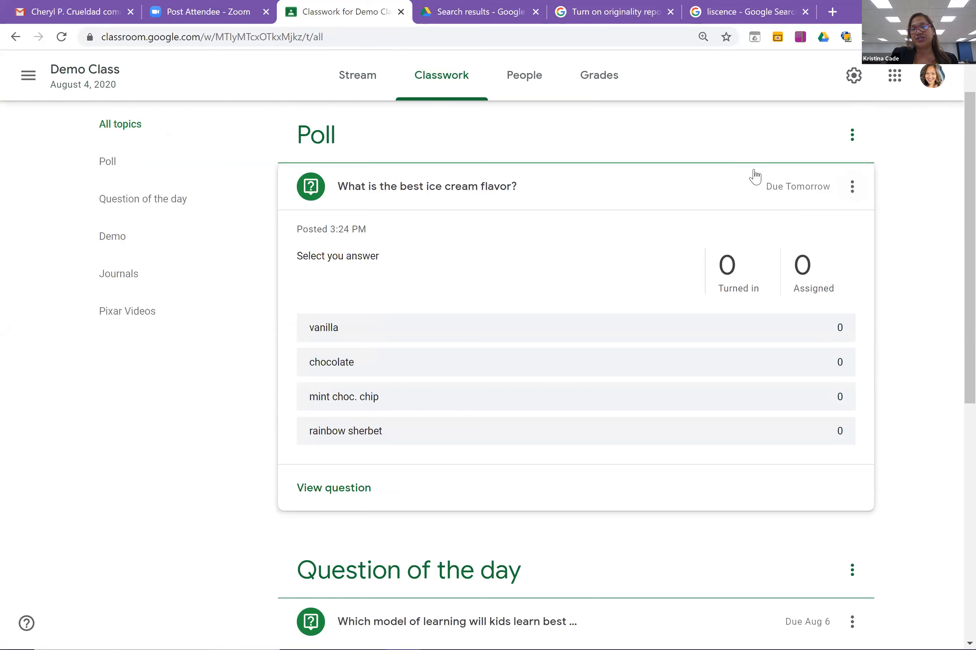
click(706, 201)
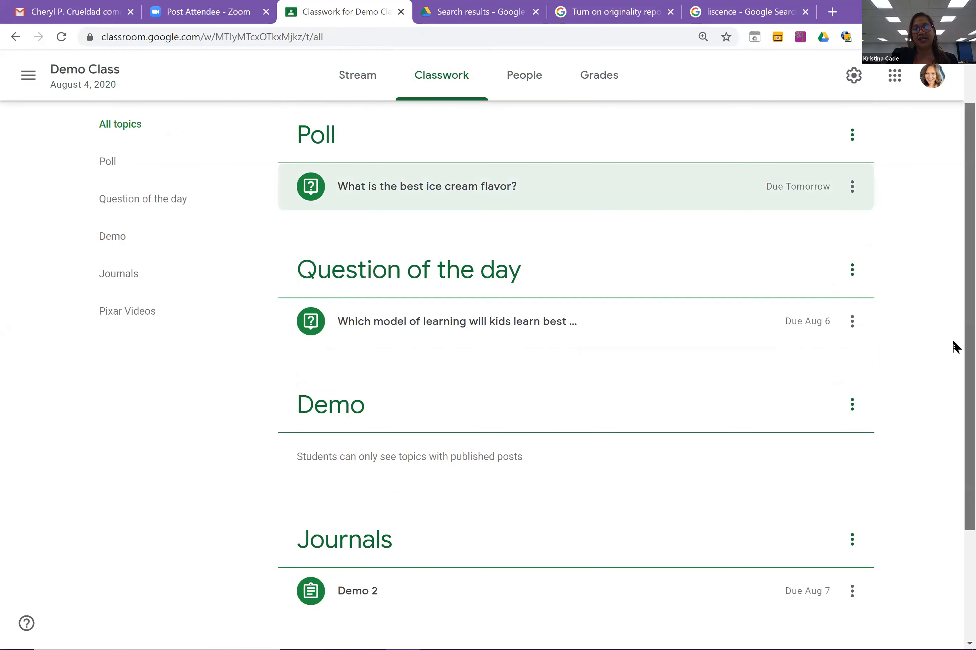
scroll(952, 353, down, 3)
scroll(953, 174, up, 4)
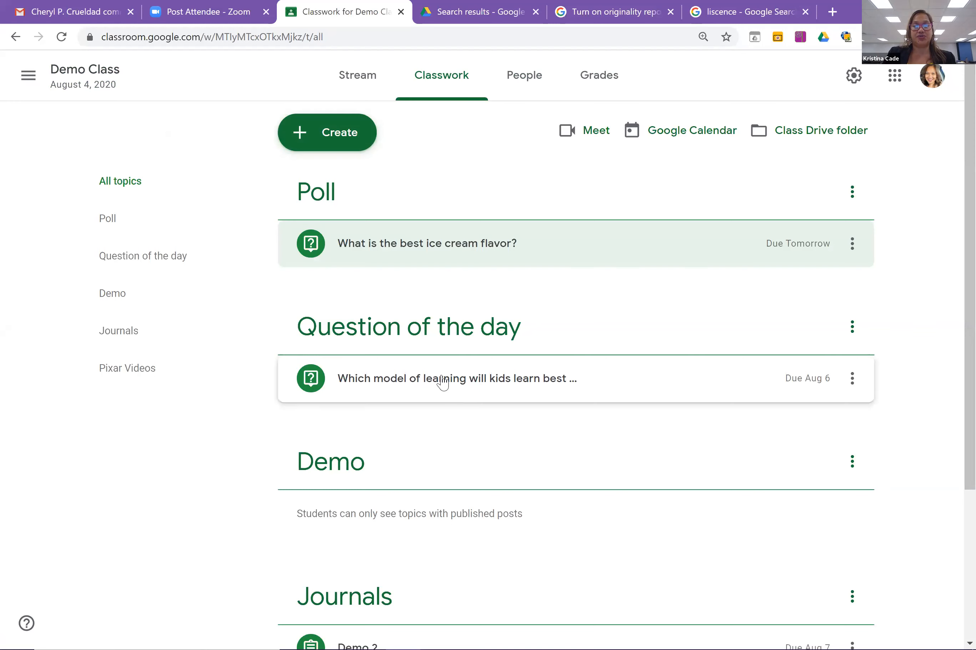
click(348, 149)
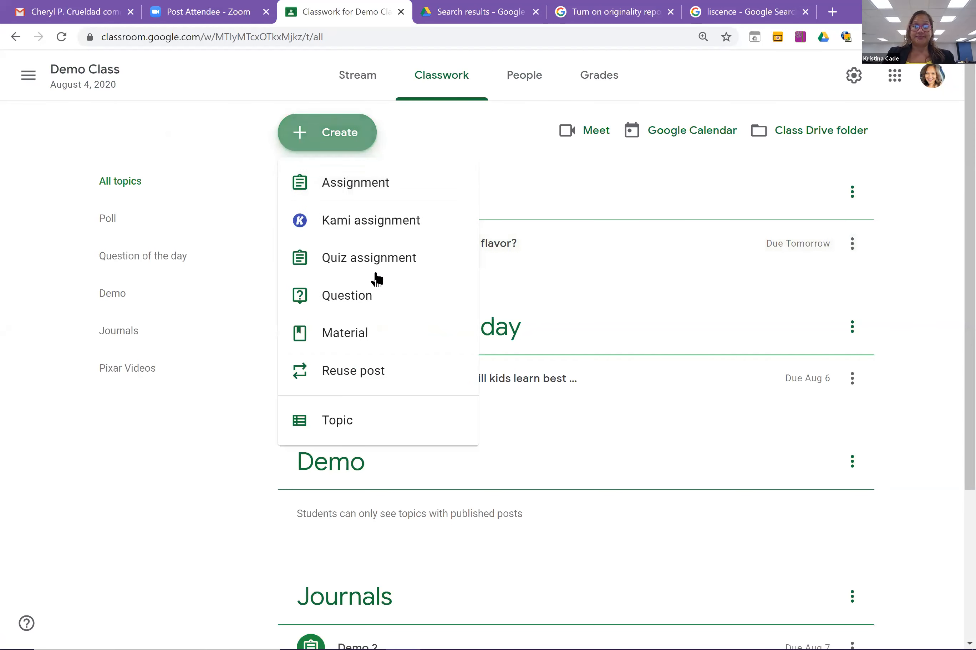
Create a multiple-choice question reading 'Is it hot outside today?'.
click(389, 306)
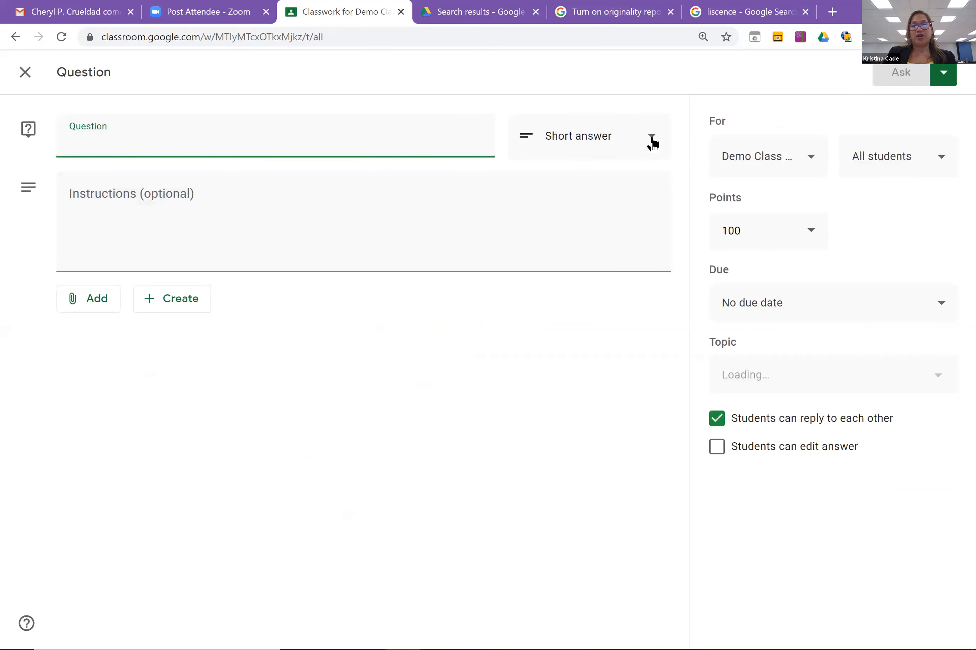
click(652, 143)
click(611, 170)
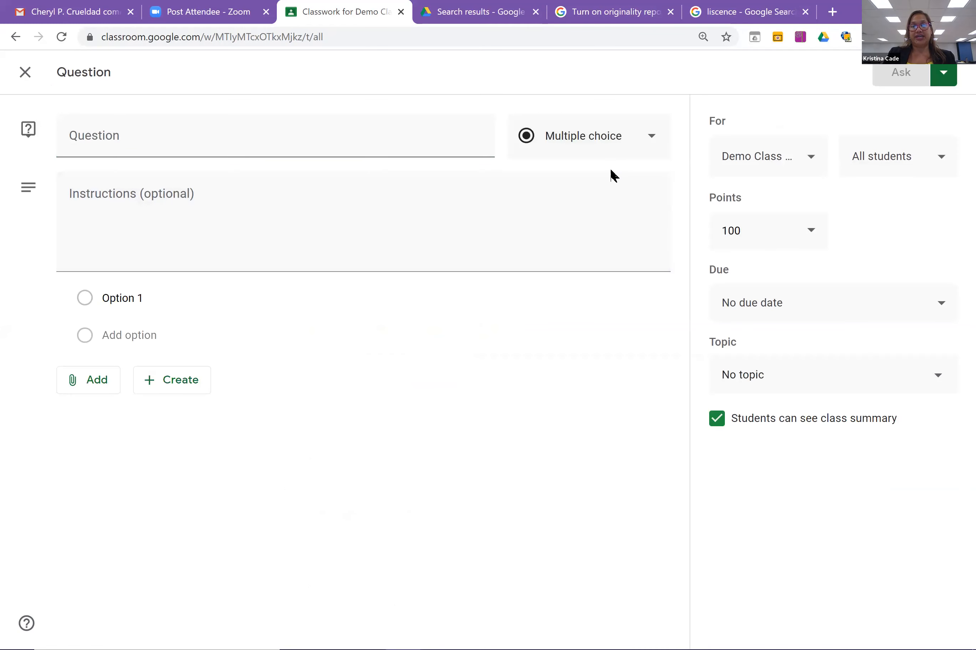
click(344, 126)
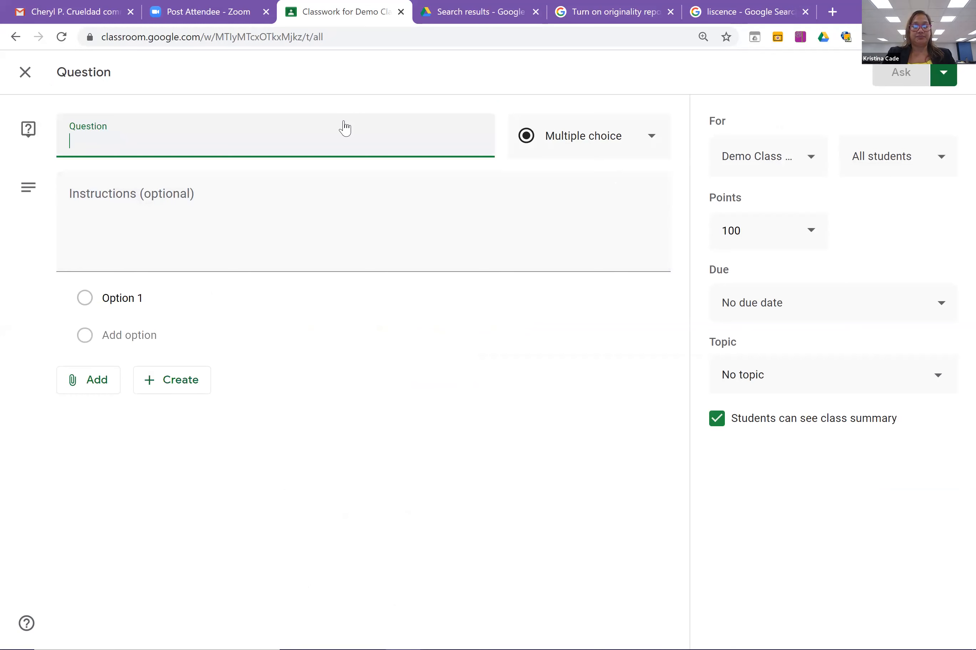
text(Is it hot outside)
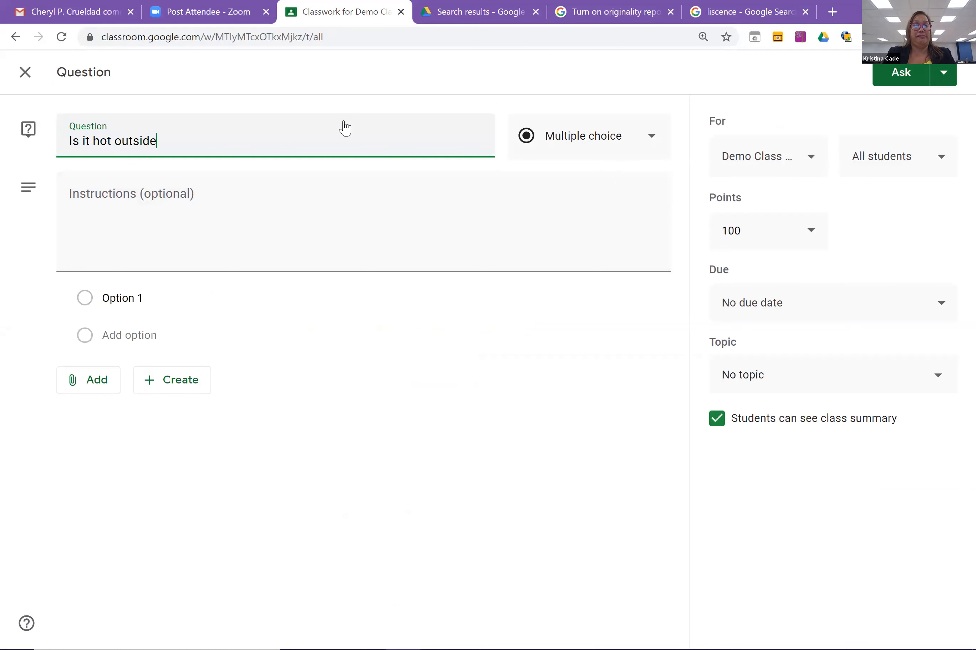
text( today)
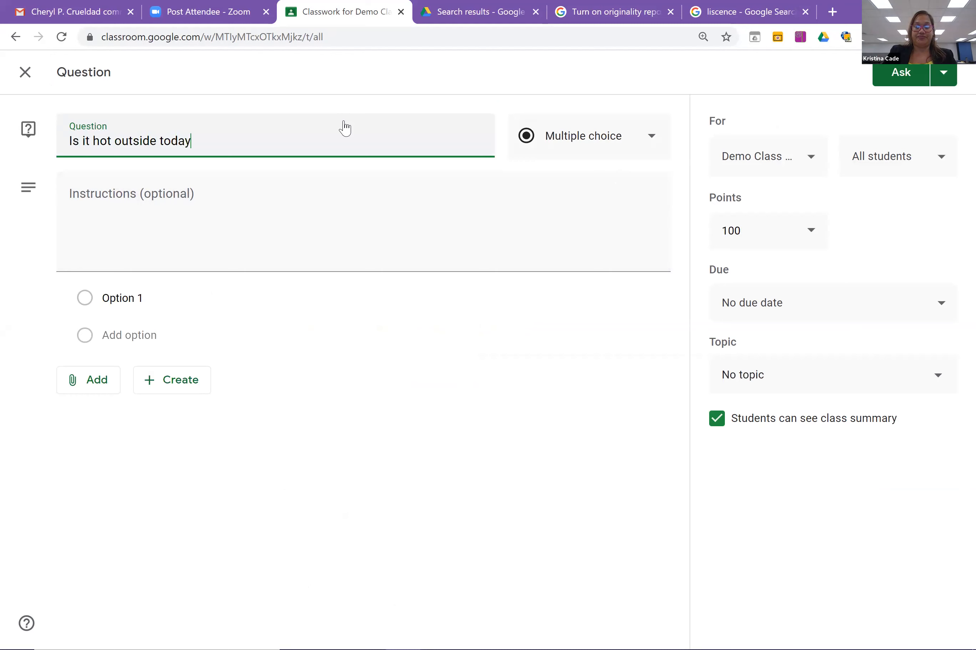
text(?)
Add the instructions 'answer the question'.
click(237, 202)
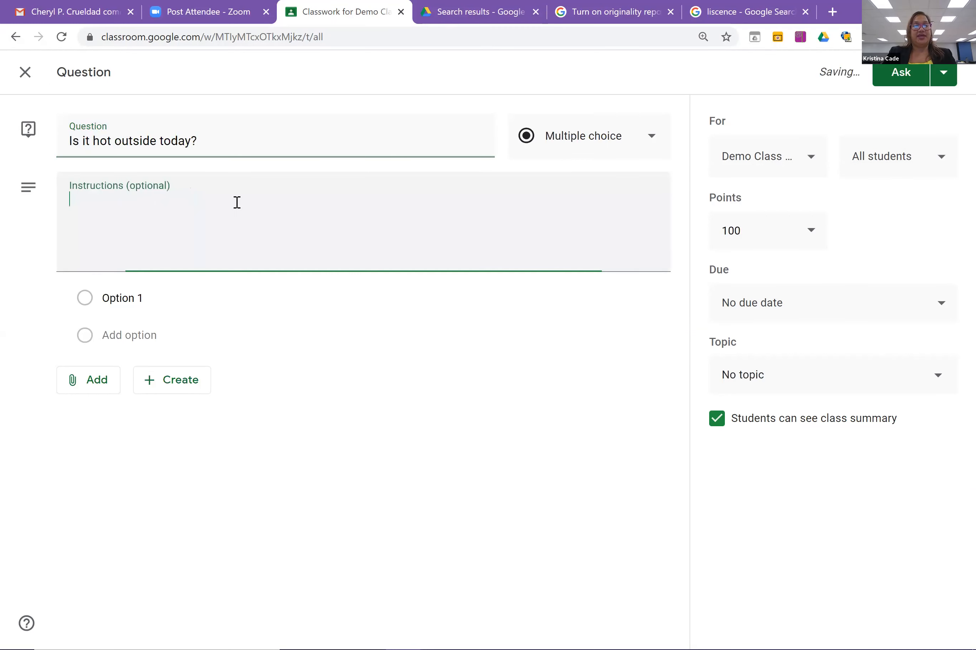
text(ANswe)
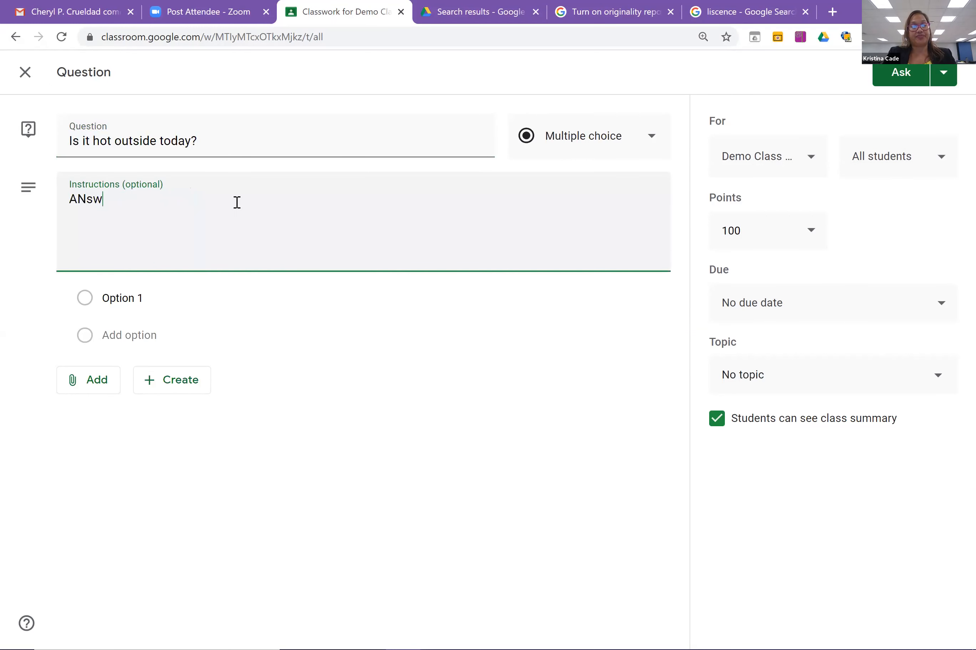
key(BackSpace)
key(BackSpace)
key(BackSpace)
key(BackSpace)
key(BackSpace)
text(answer the question)
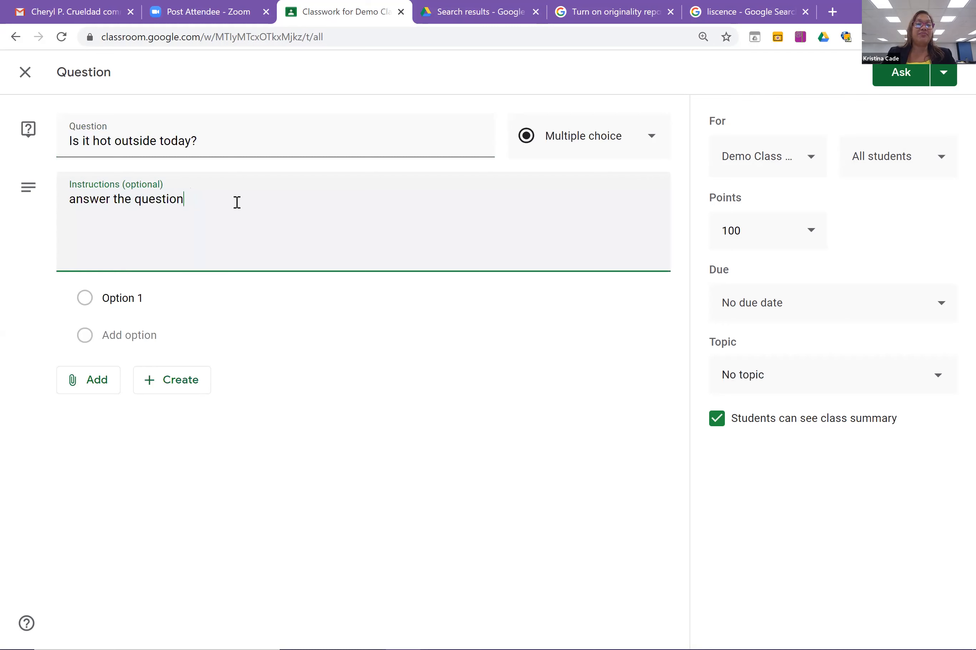
Replace the first option's placeholder with 'yes'.
click(183, 293)
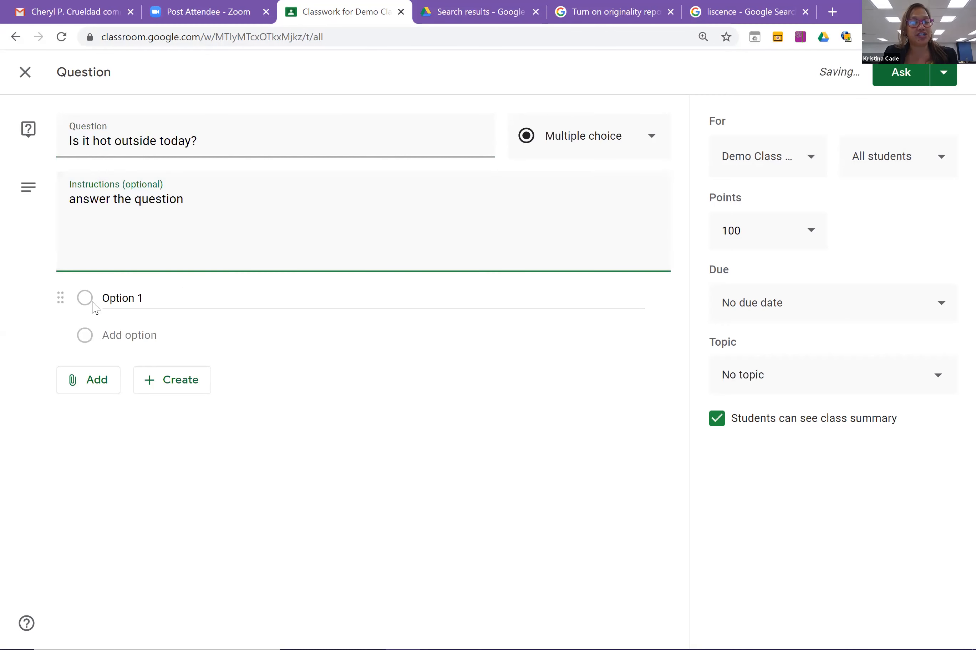
click(130, 299)
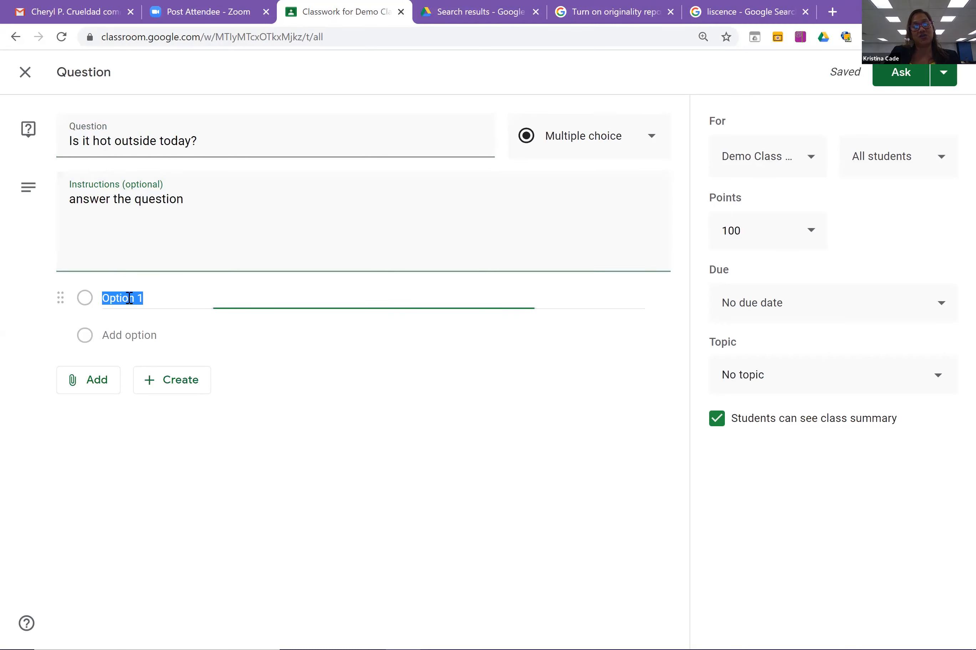
click(114, 298)
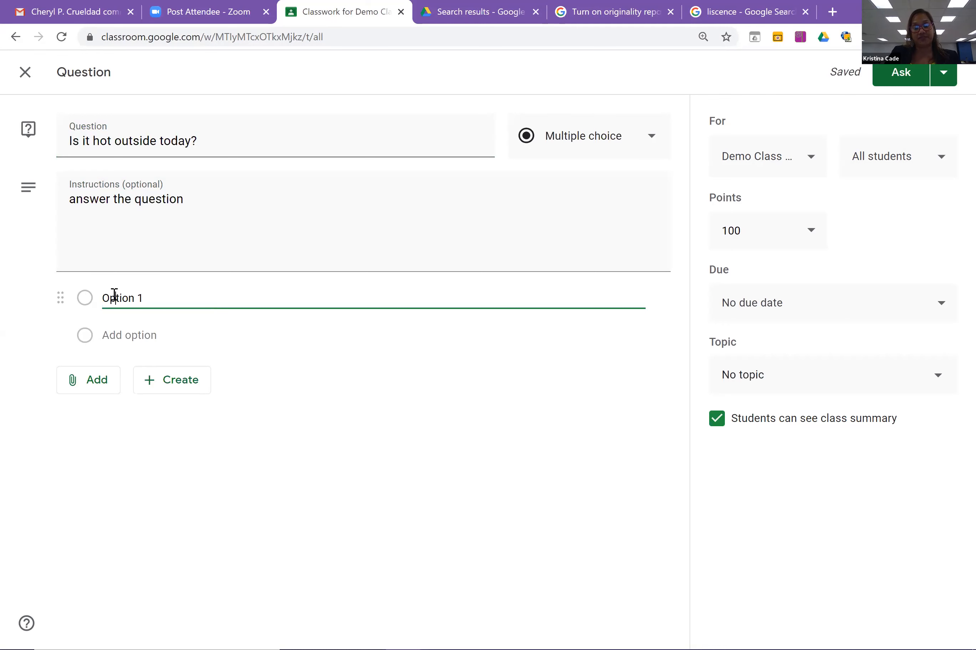
text(yes)
key(BackSpace)
key(BackSpace)
key(BackSpace)
key(BackSpace)
key(BackSpace)
click(142, 298)
key(BackSpace)
key(BackSpace)
key(BackSpace)
key(BackSpace)
key(BackSpace)
text(yes)
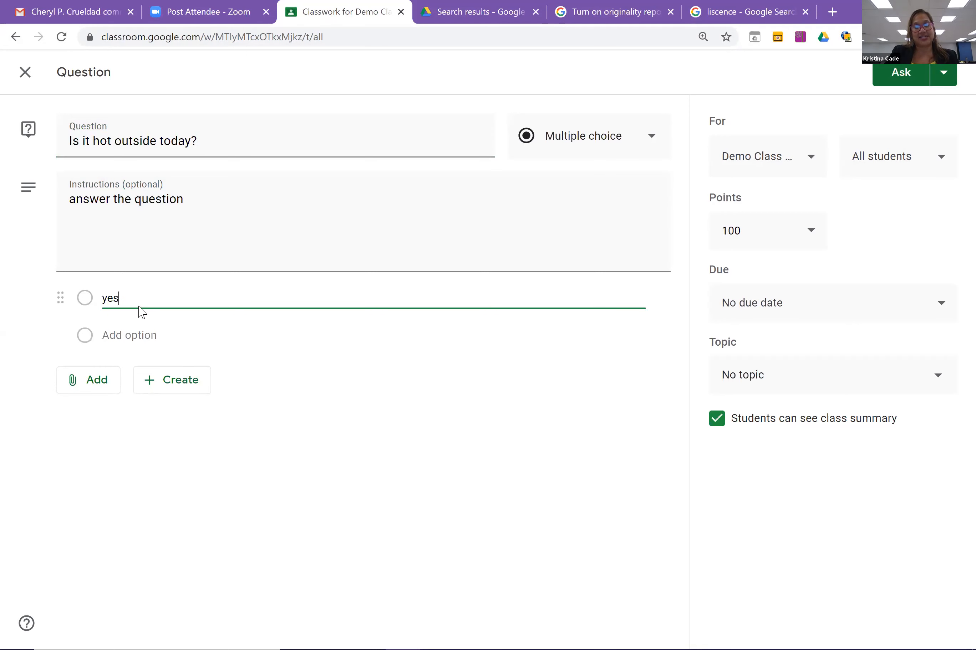
Add the answer choices no, maybe and a little.
click(123, 336)
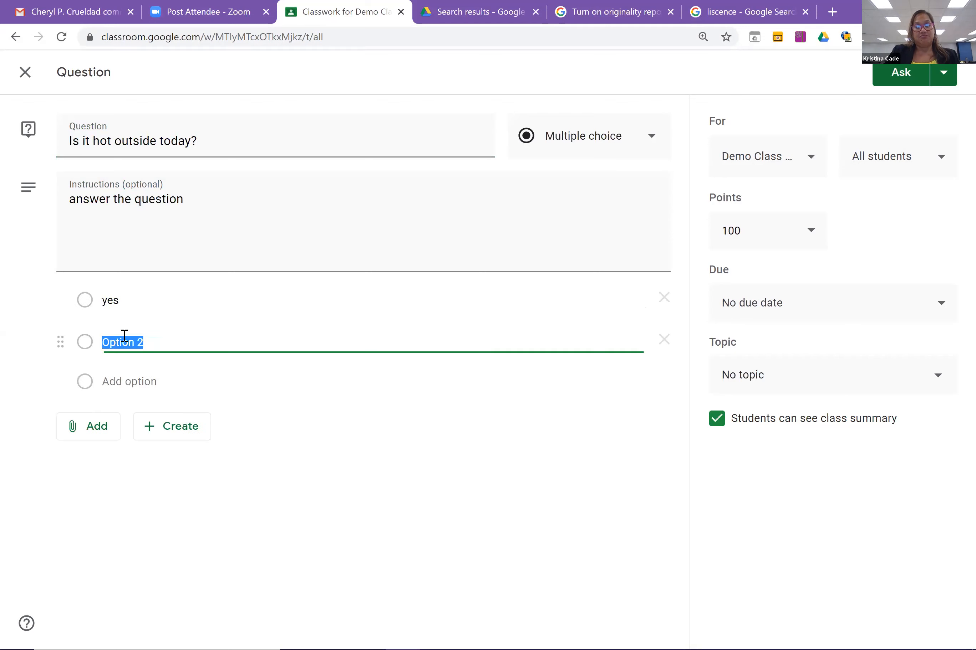
text(no)
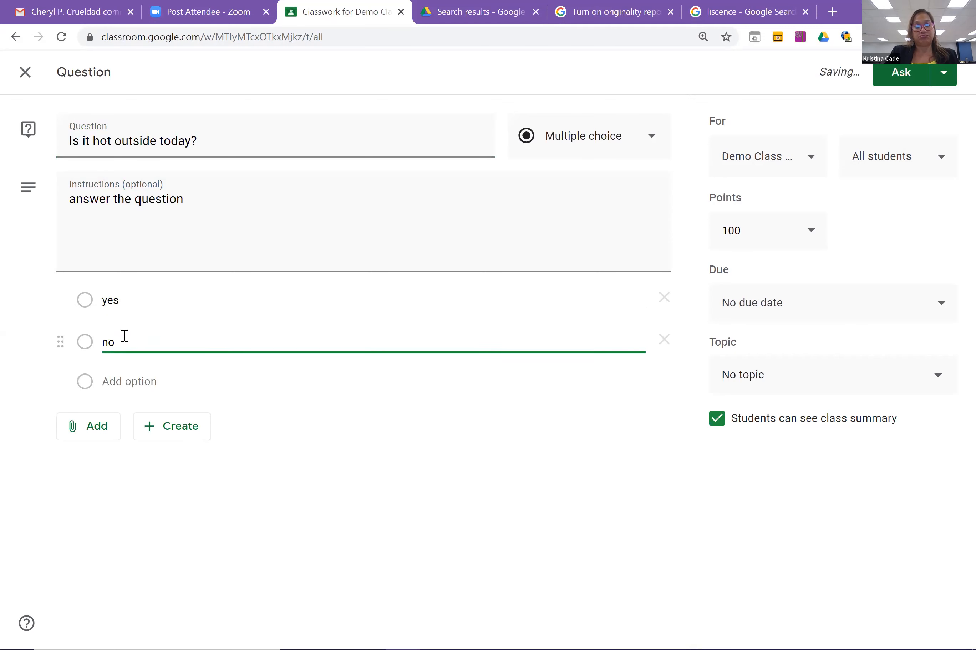
click(125, 383)
text(maybe)
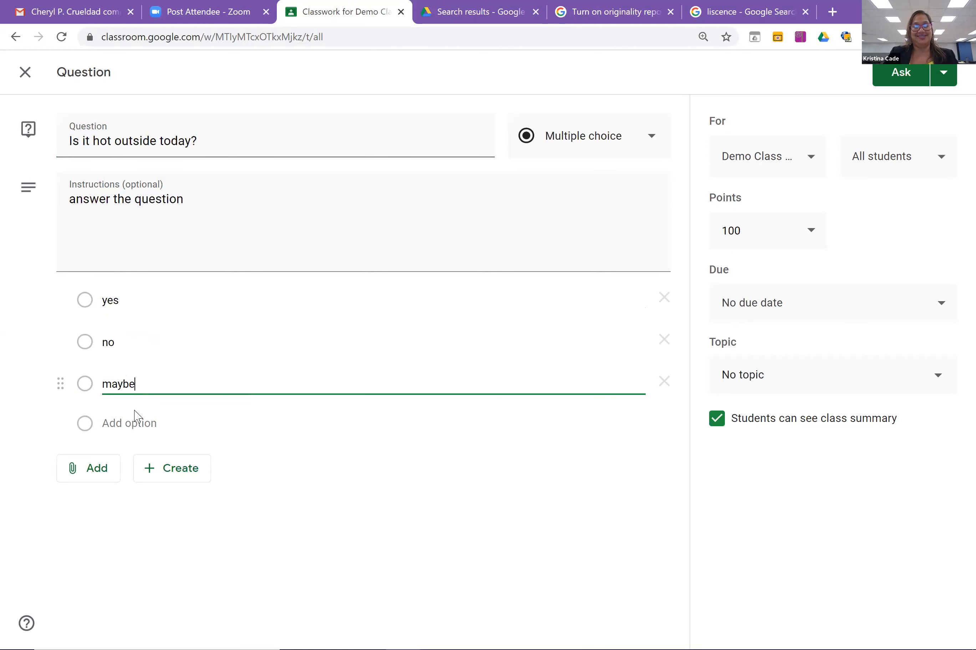
click(139, 424)
text(a little)
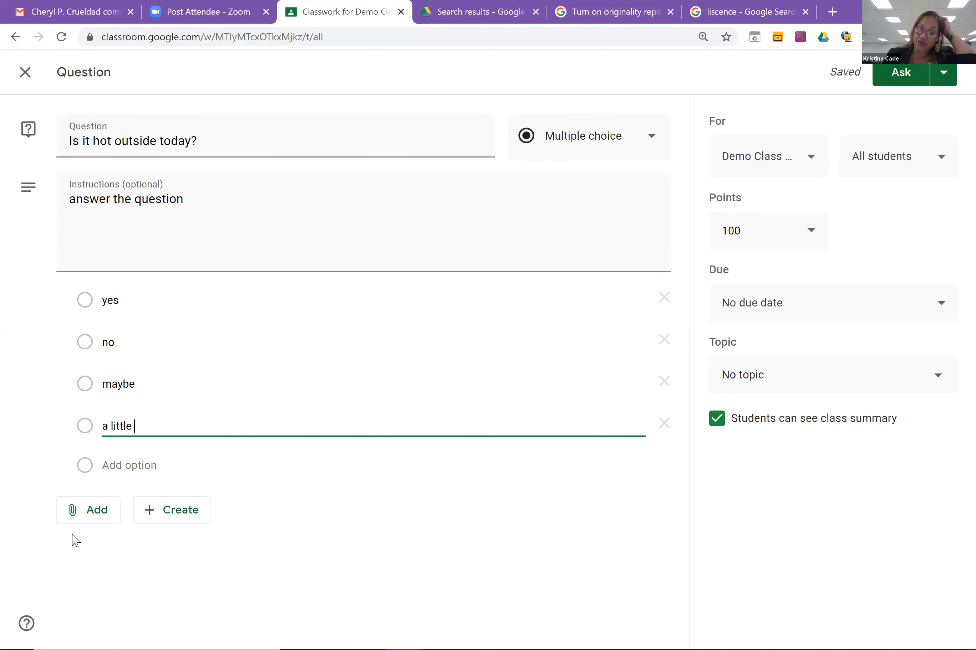
Search YouTube for 'virtual museum' and attach the Louvre virtual tour video to the question.
click(83, 513)
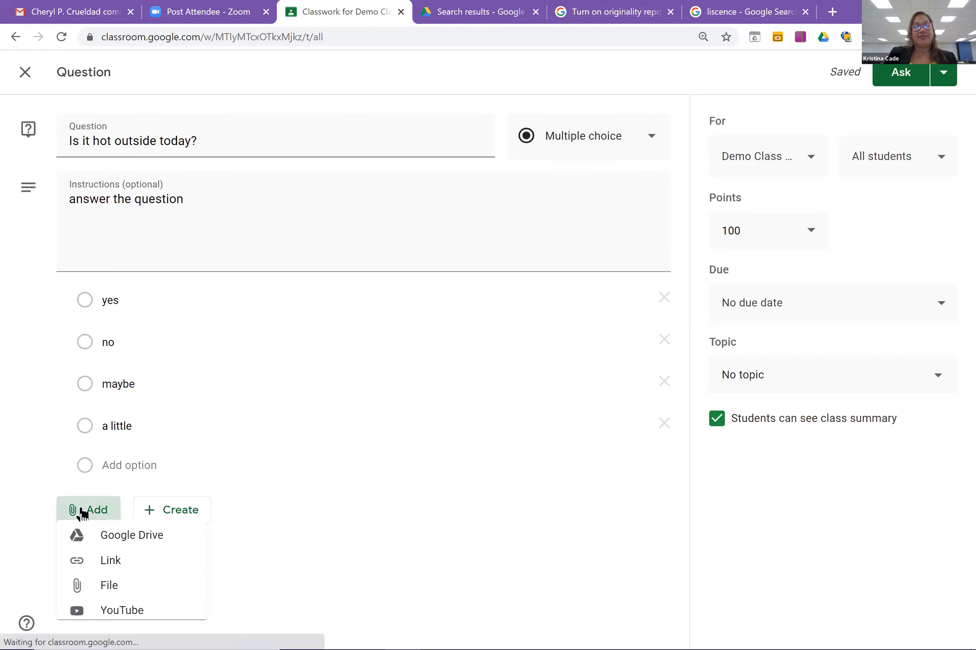
click(120, 619)
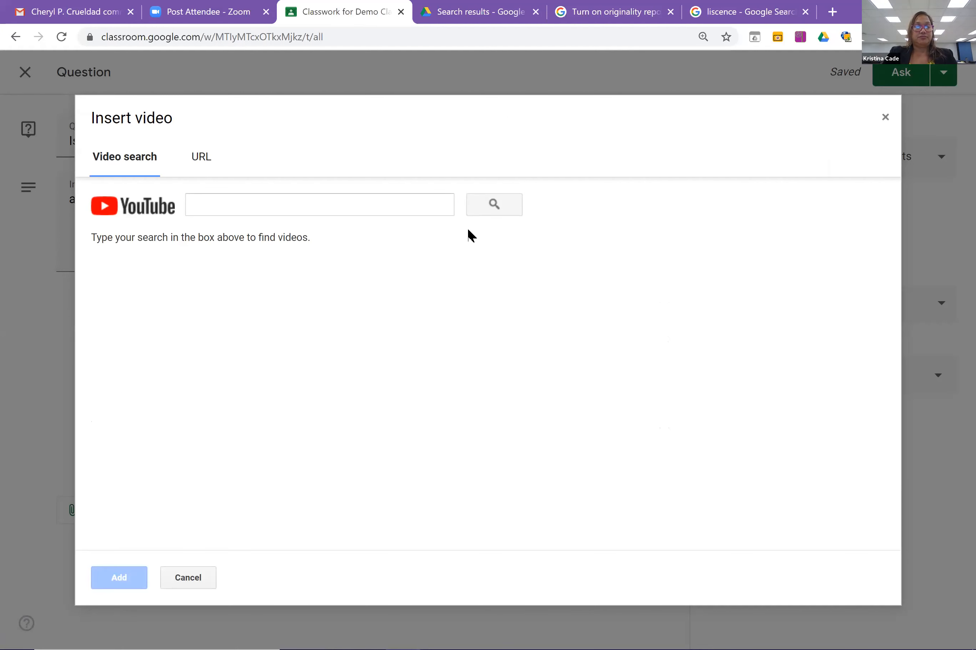
click(397, 204)
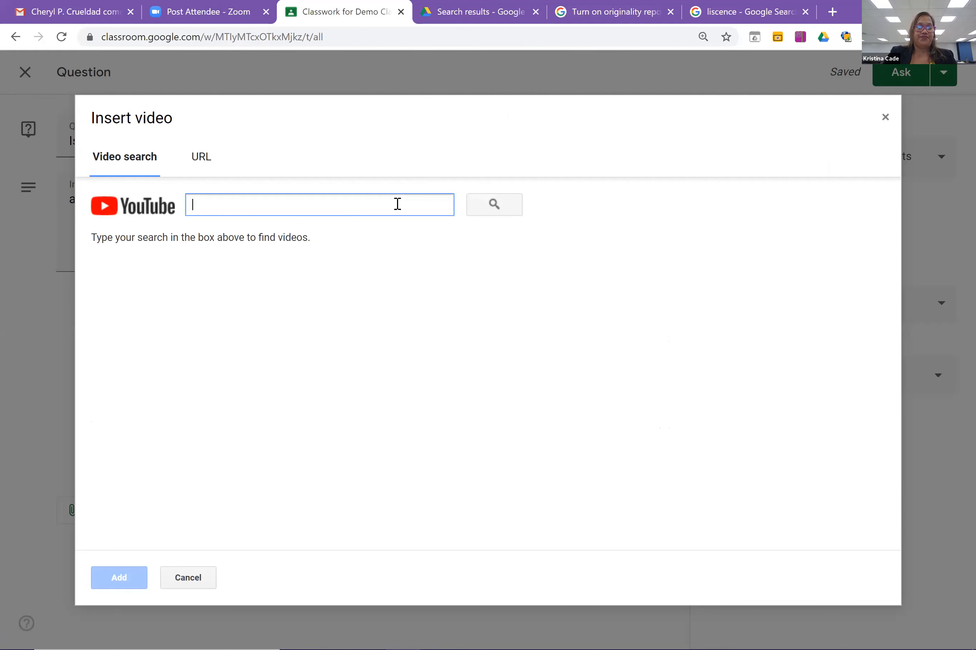
text(vir)
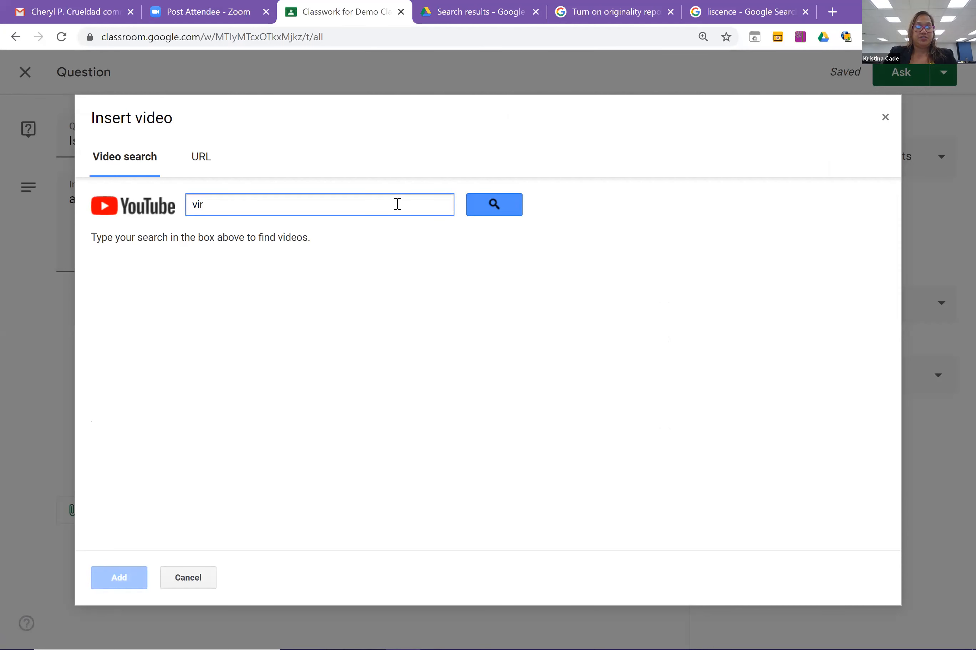
text(tual muse)
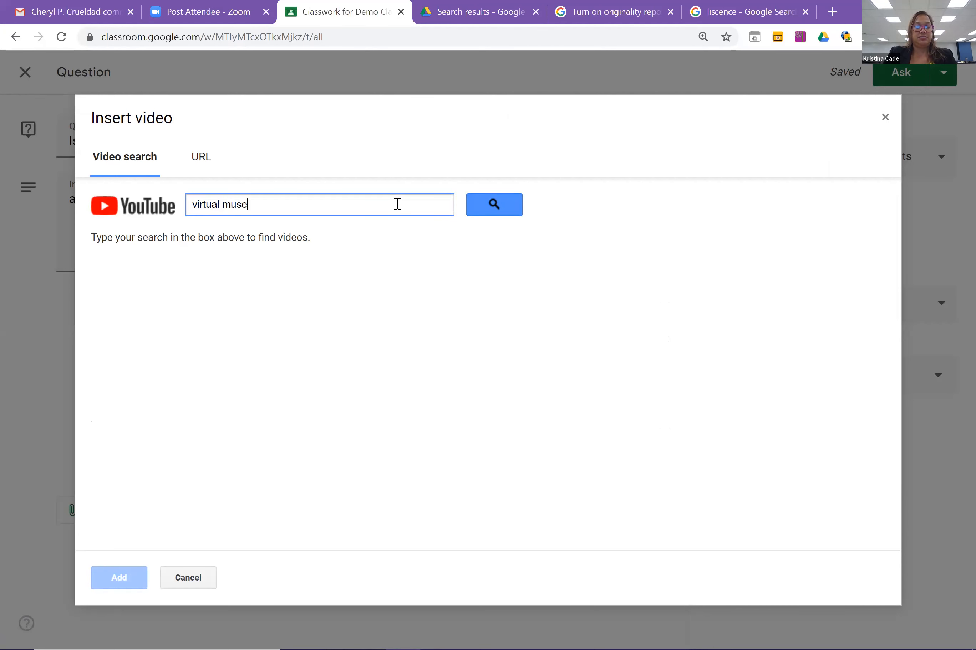
text(usm)
key(Return)
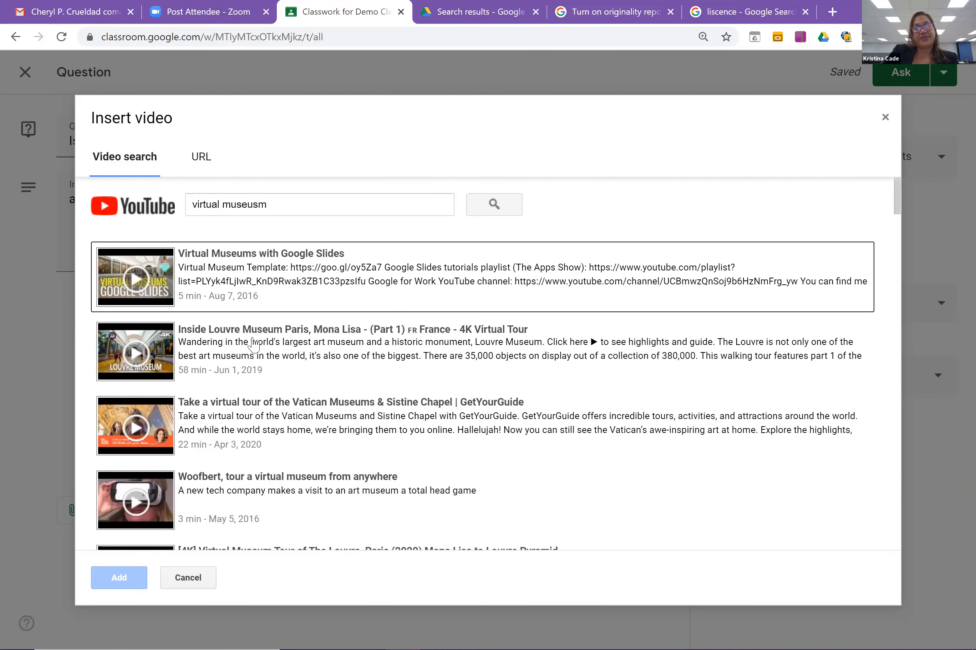
click(253, 347)
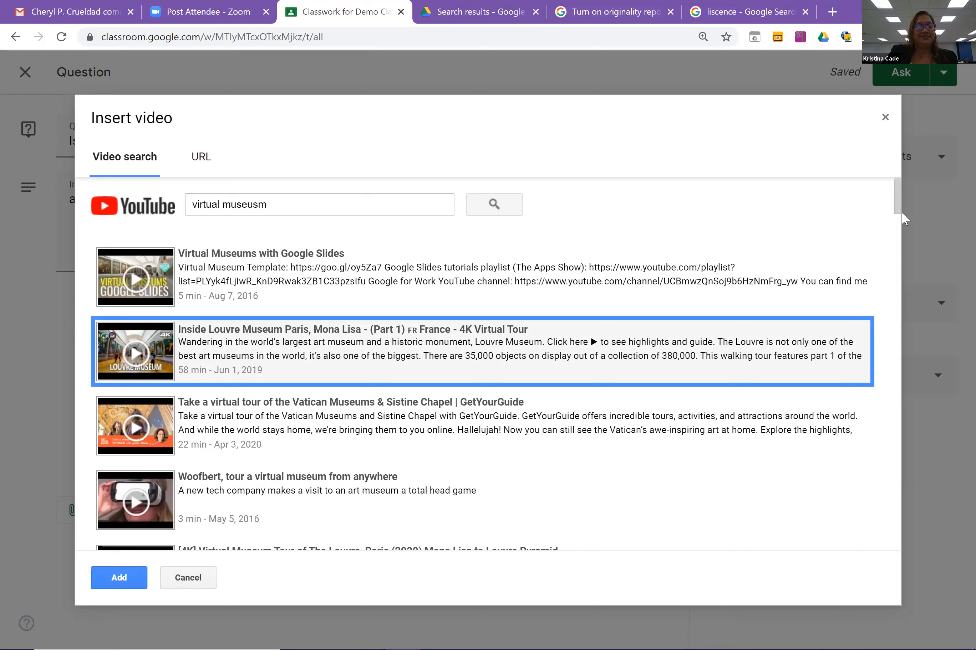
click(113, 576)
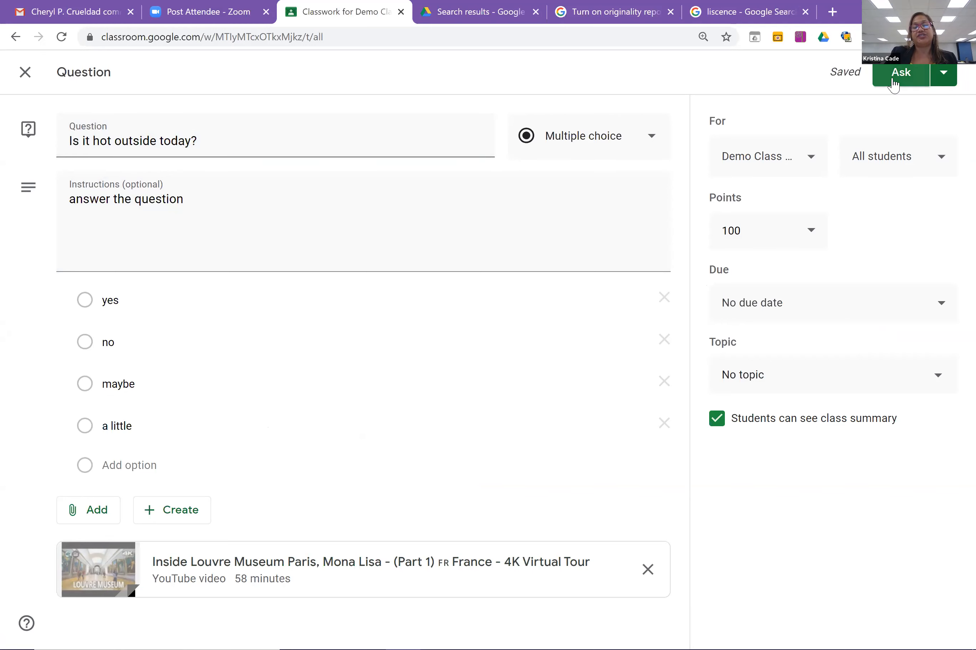
Post the hot-outside question, check the Grades tab, then open the main menu's class list.
click(893, 85)
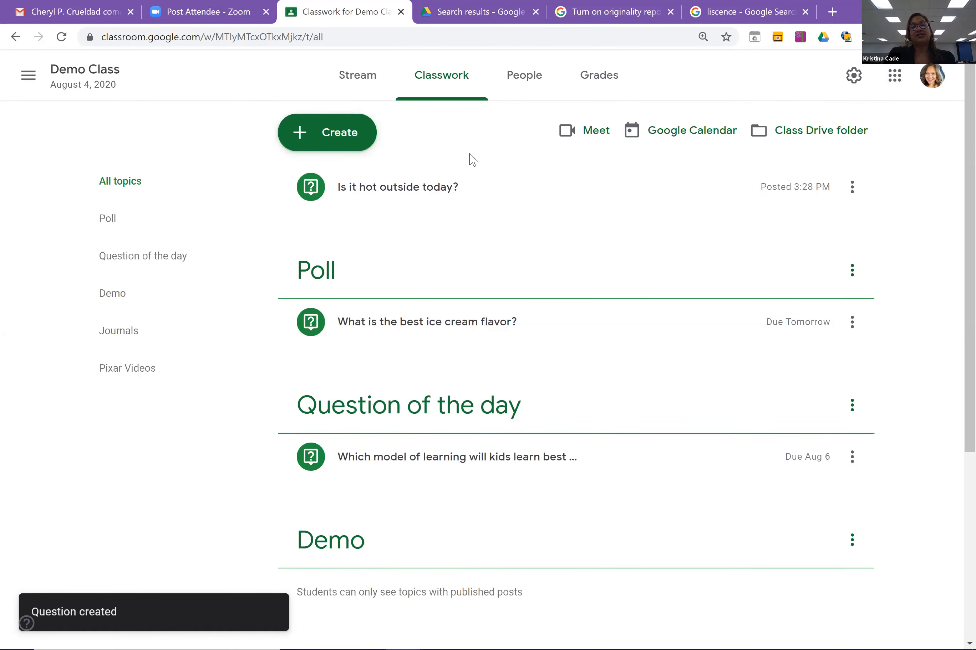
click(608, 88)
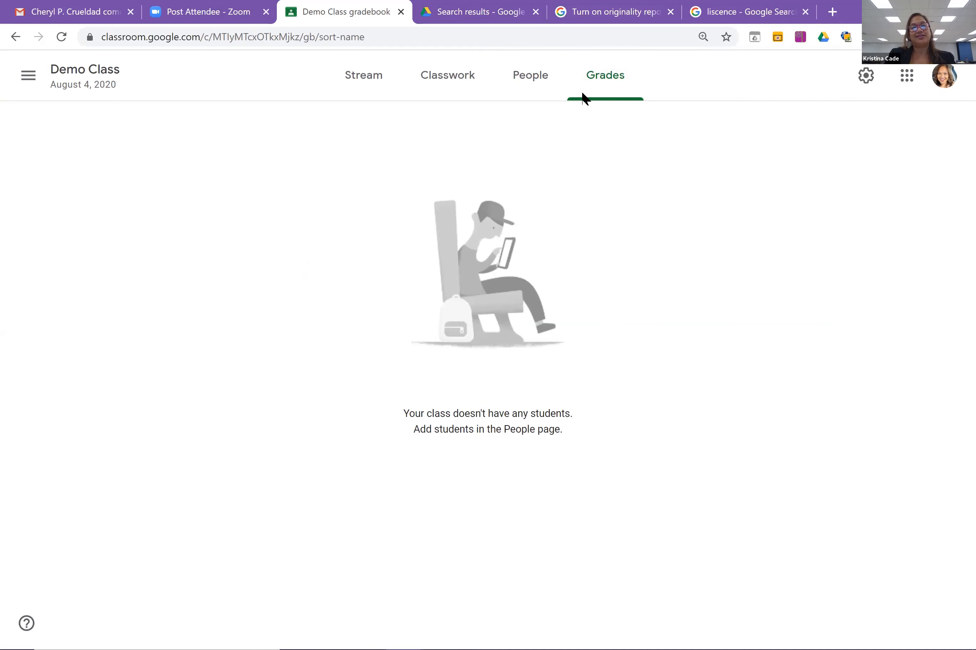
click(433, 67)
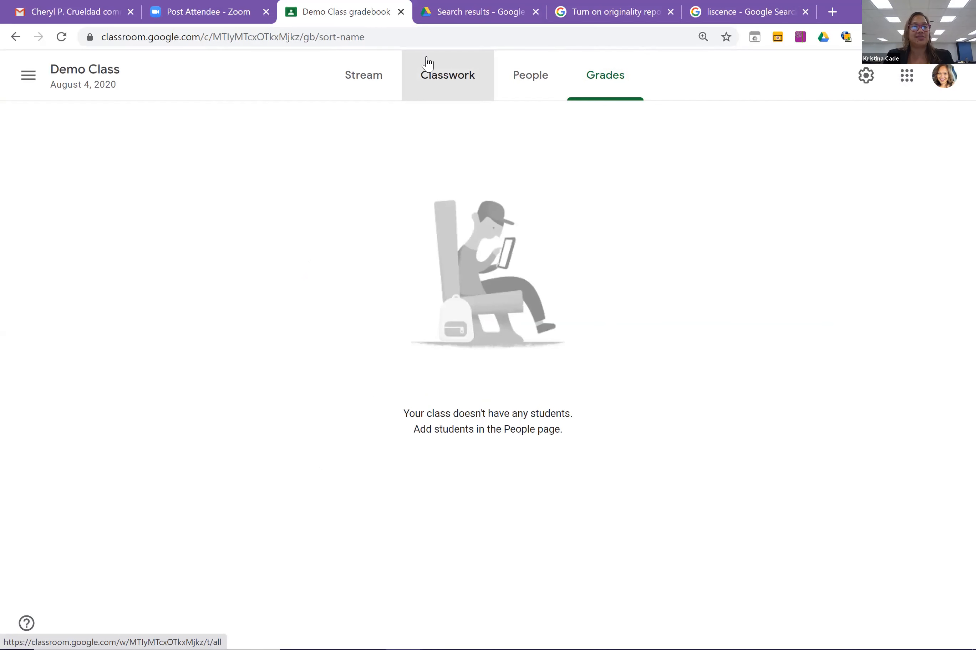
click(30, 78)
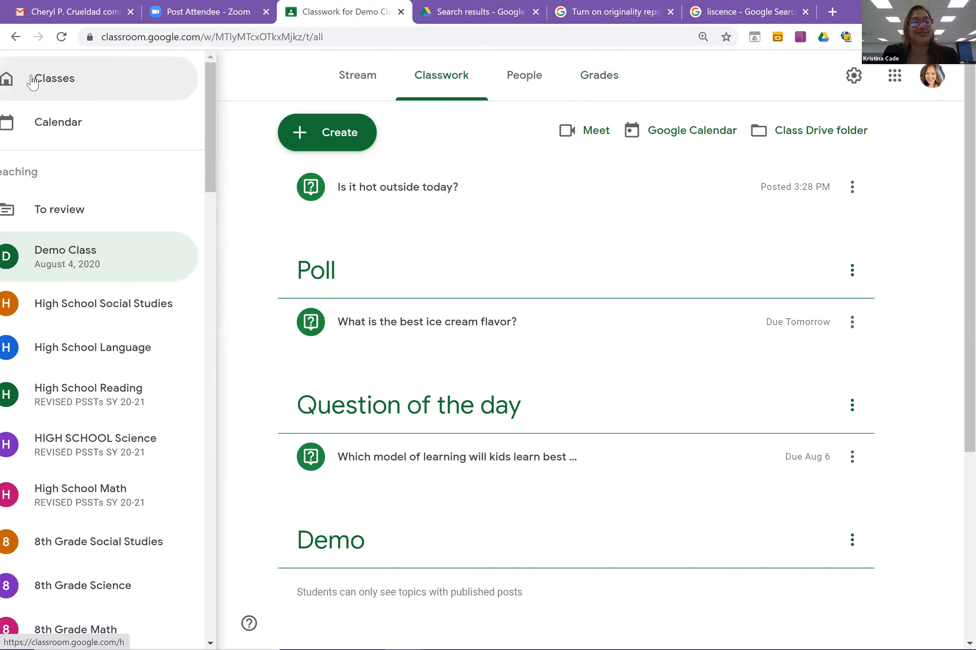
drag(233, 168, 254, 375)
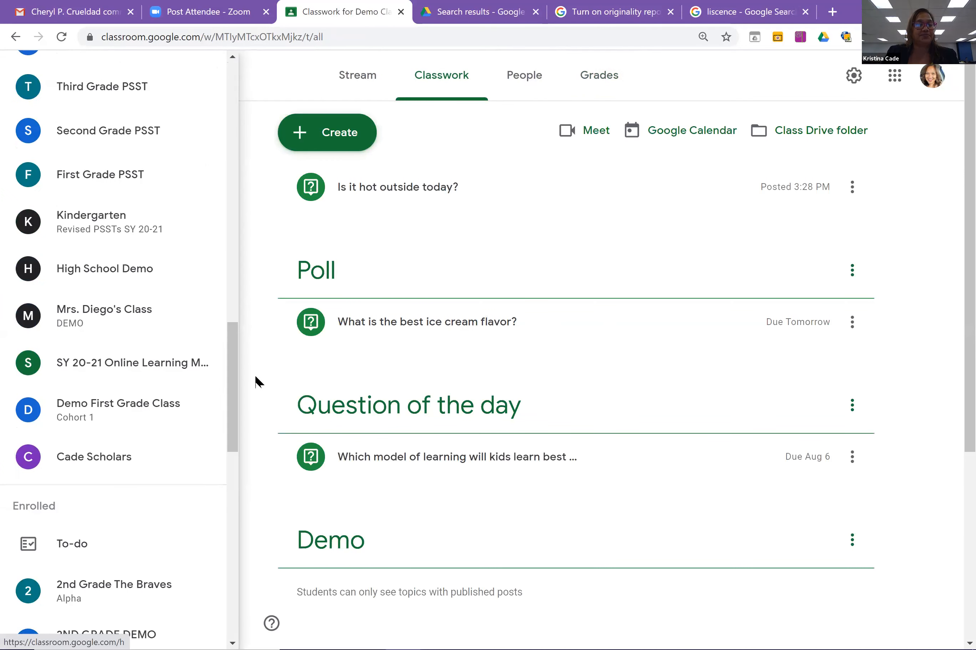
Open Demo First Grade Class's Grades tab, listing Demo 3, Demo 2 and the Jul 17 worksheet.
click(169, 413)
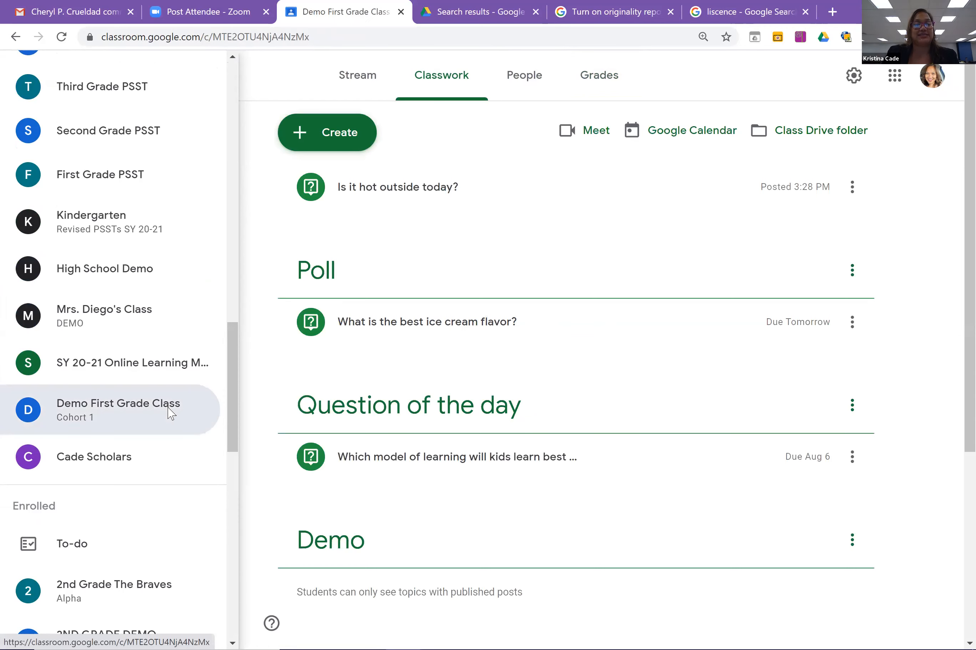
click(621, 87)
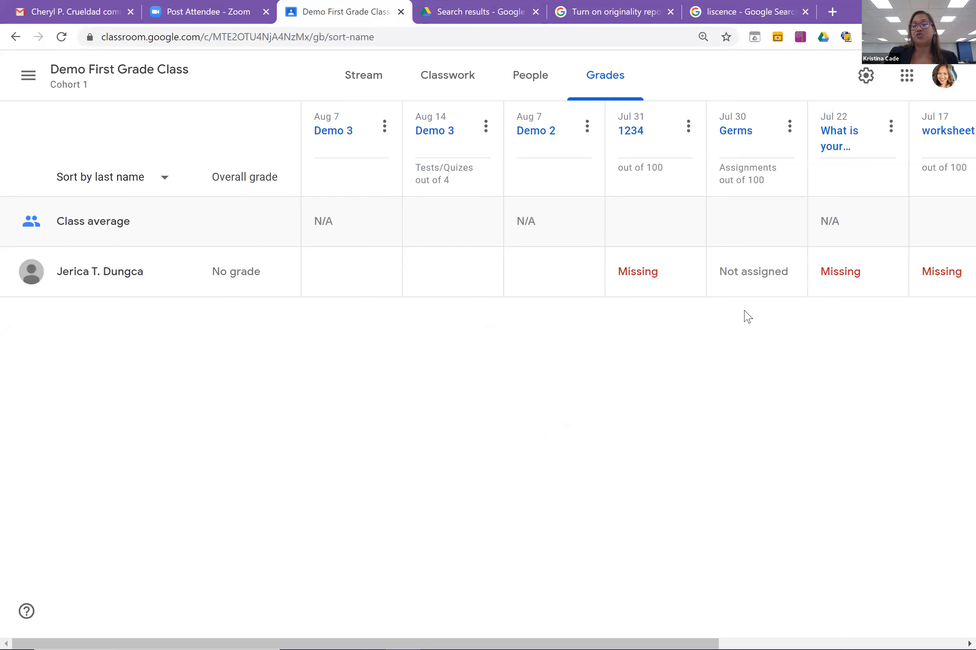
click(833, 225)
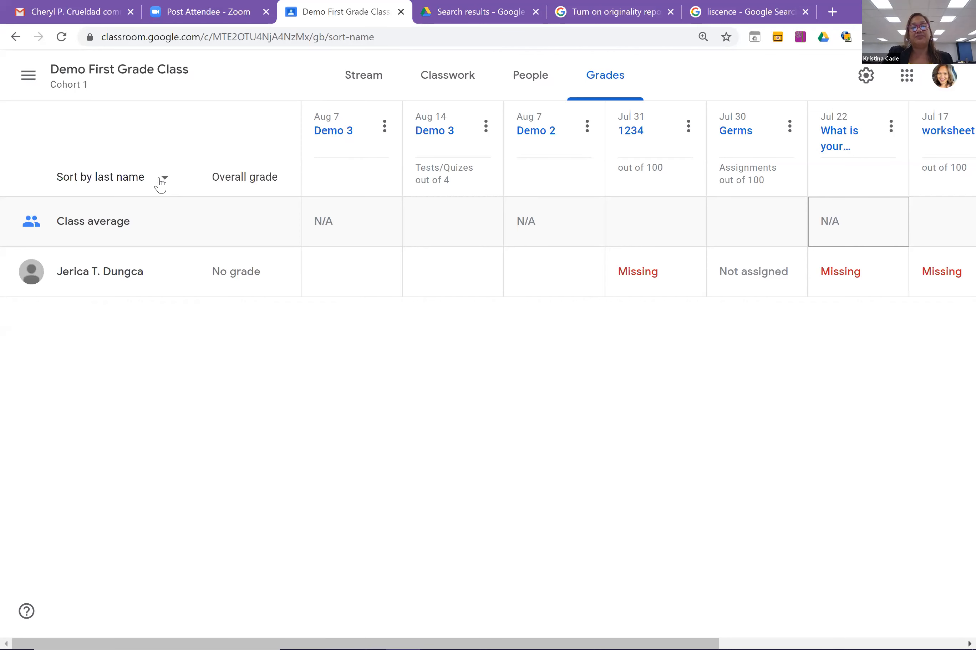
click(159, 183)
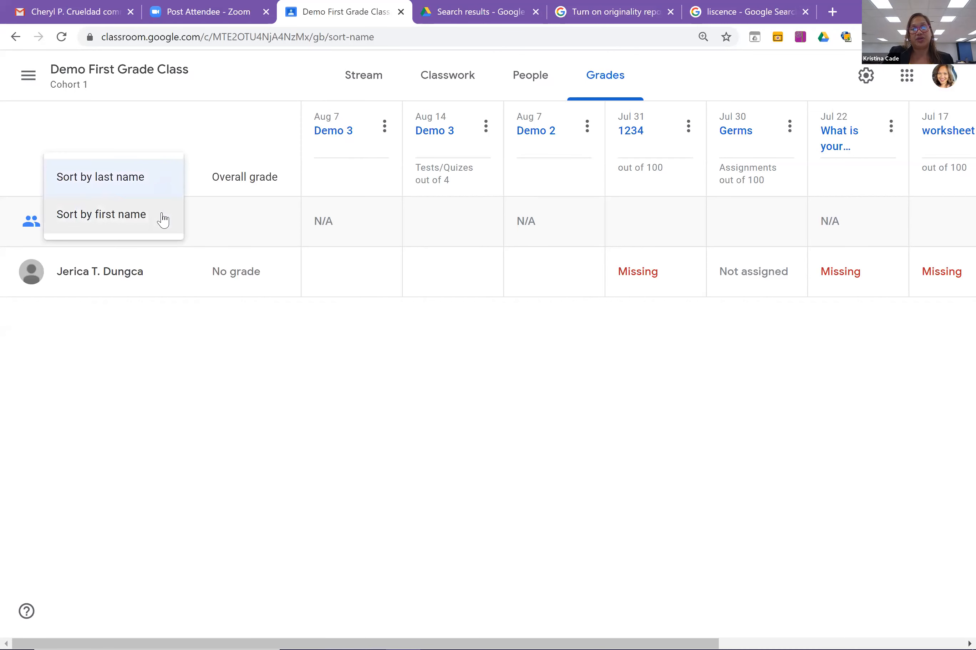
click(265, 150)
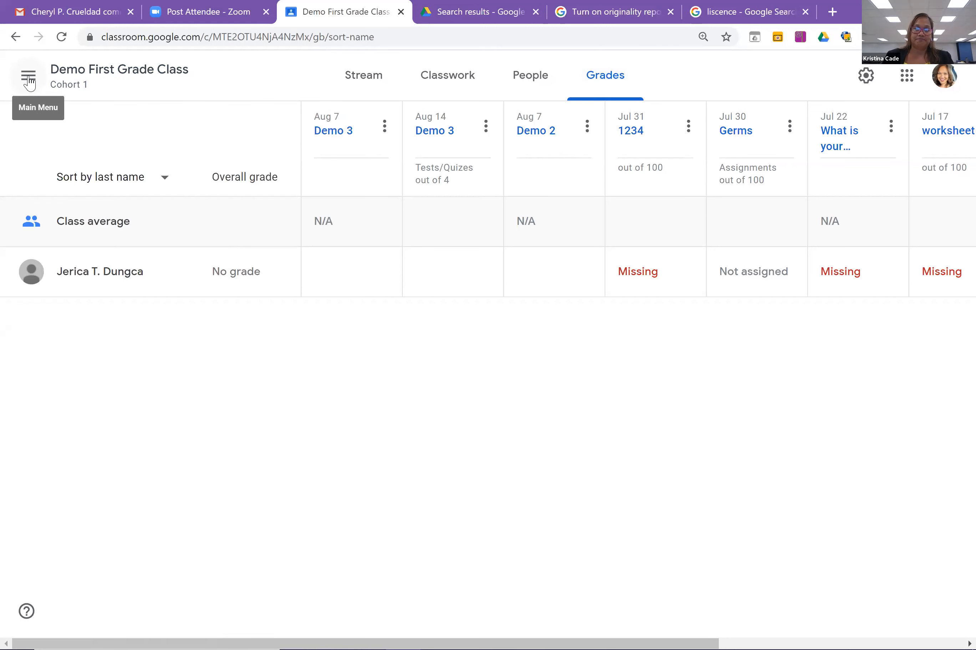
Switch to Demo Class's Classwork page, then bring up the class list again.
click(28, 77)
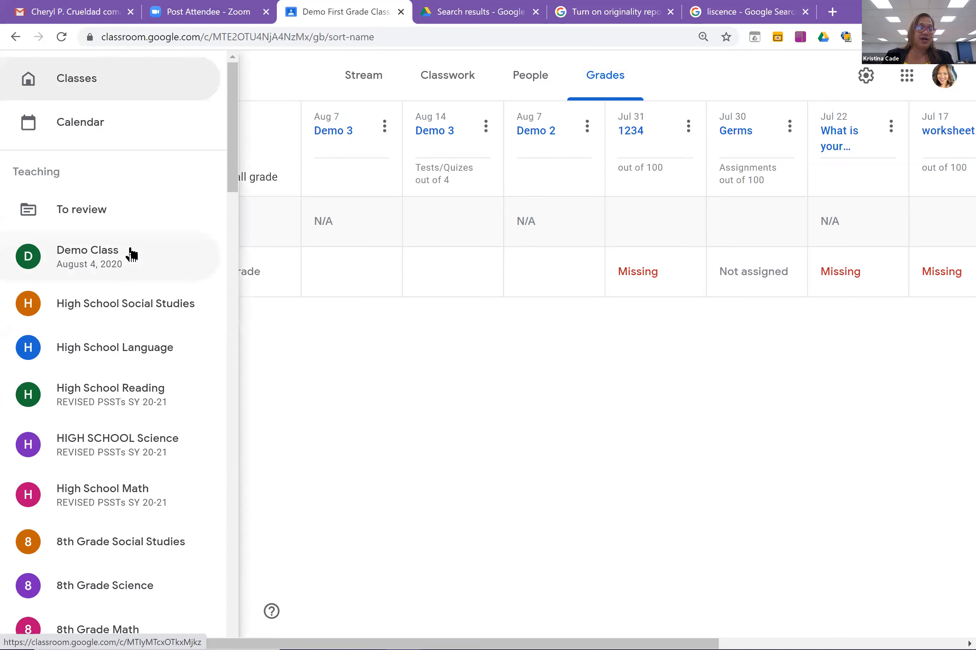
click(131, 254)
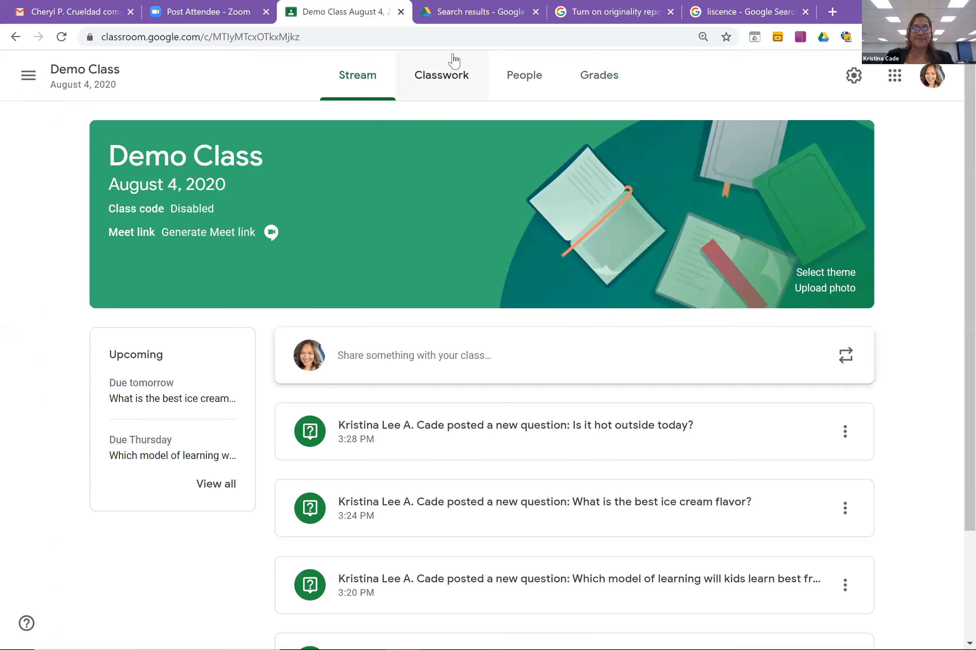
click(455, 81)
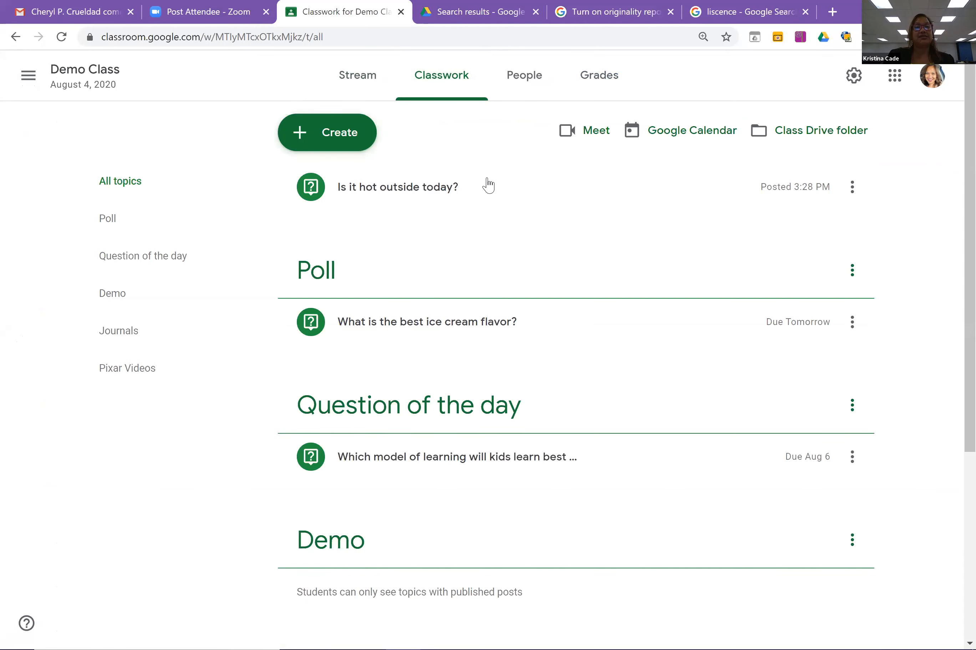
click(24, 85)
drag(234, 123, 233, 76)
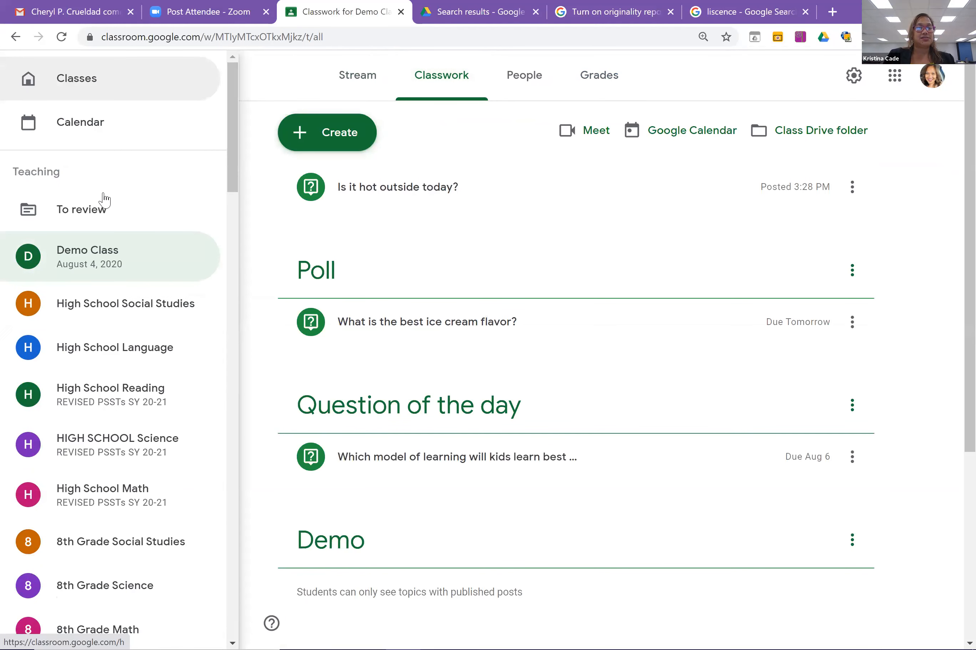
In Demo First Grade Class's Classwork, expand Demo 3 and open its student work page.
scroll(216, 381, down, 20)
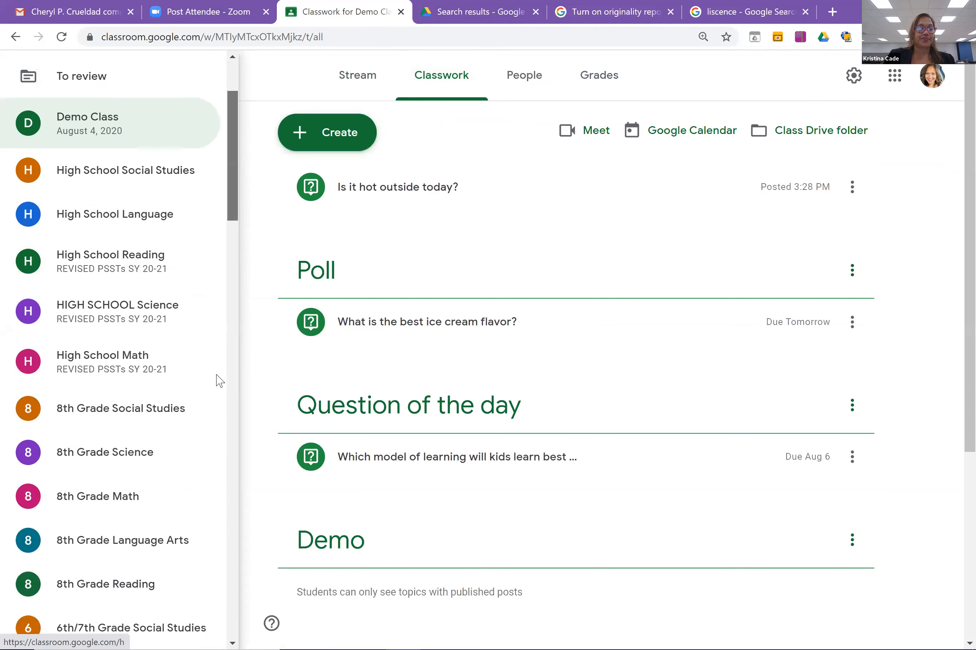
scroll(210, 412, up, 5)
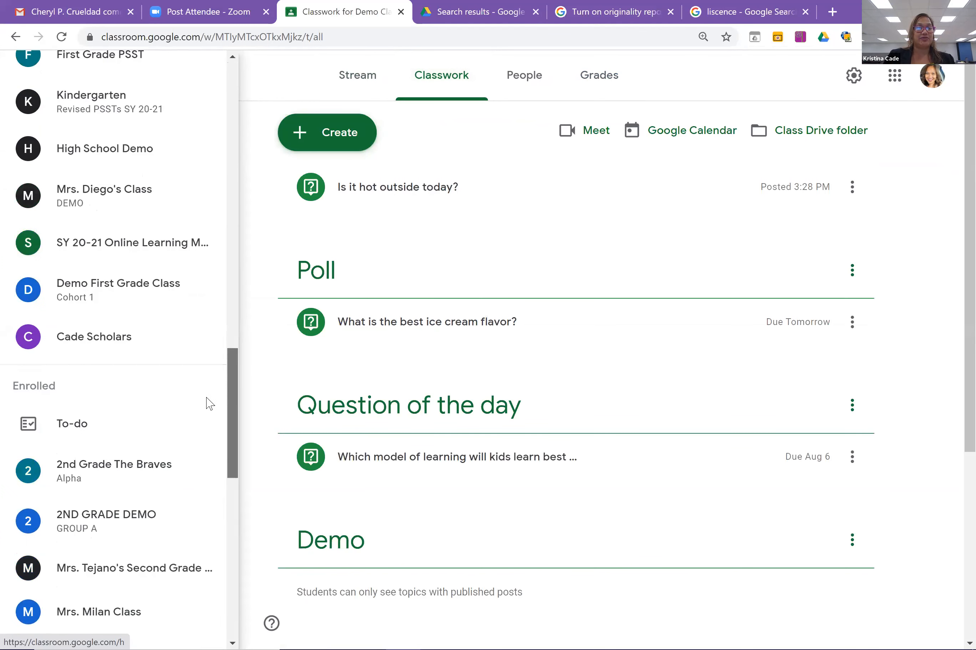
click(150, 329)
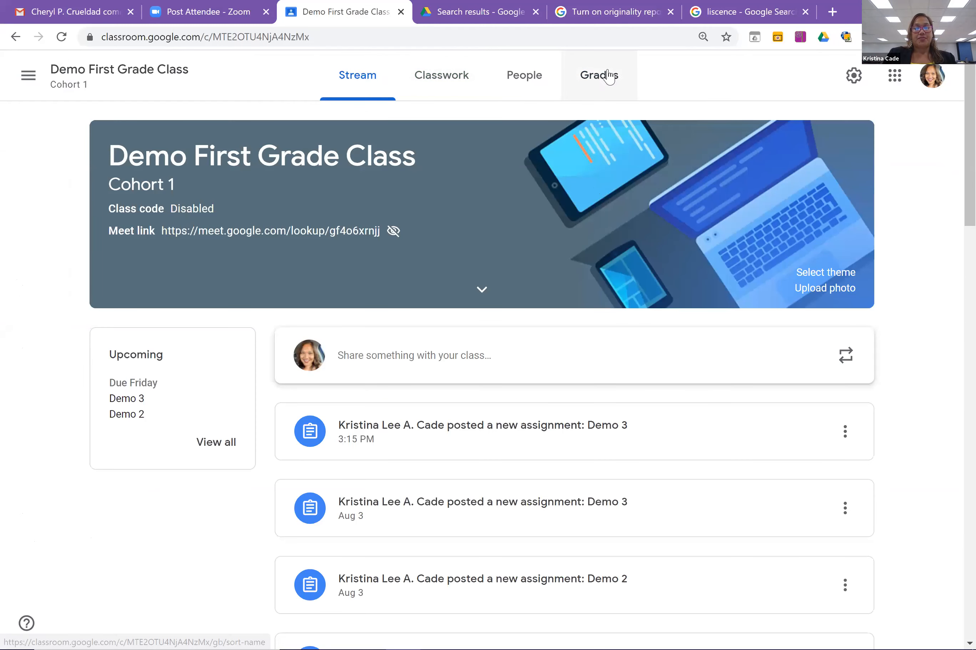
click(458, 79)
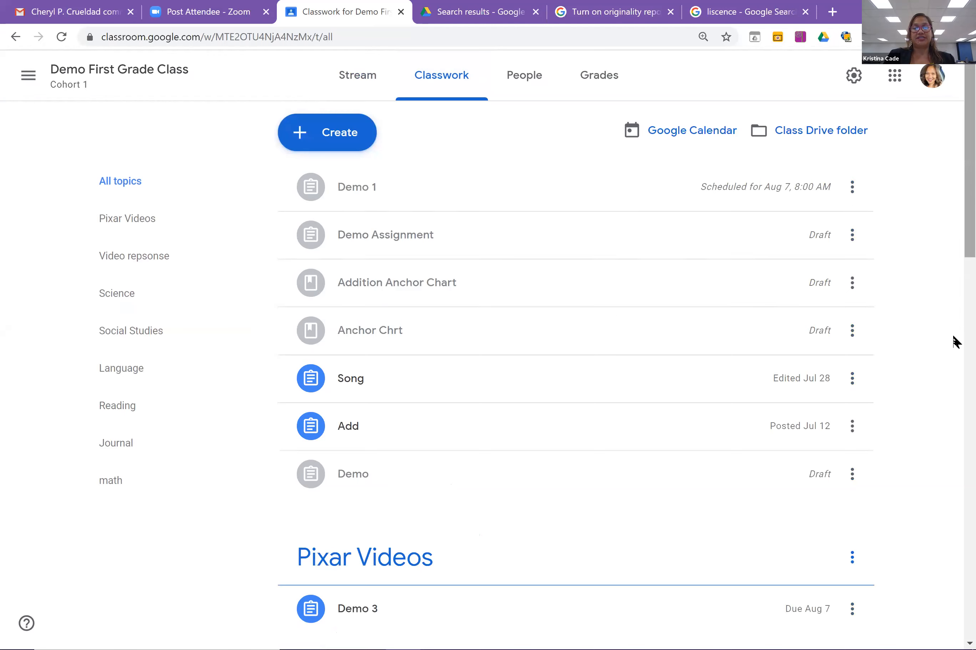
scroll(954, 342, down, 6)
click(552, 269)
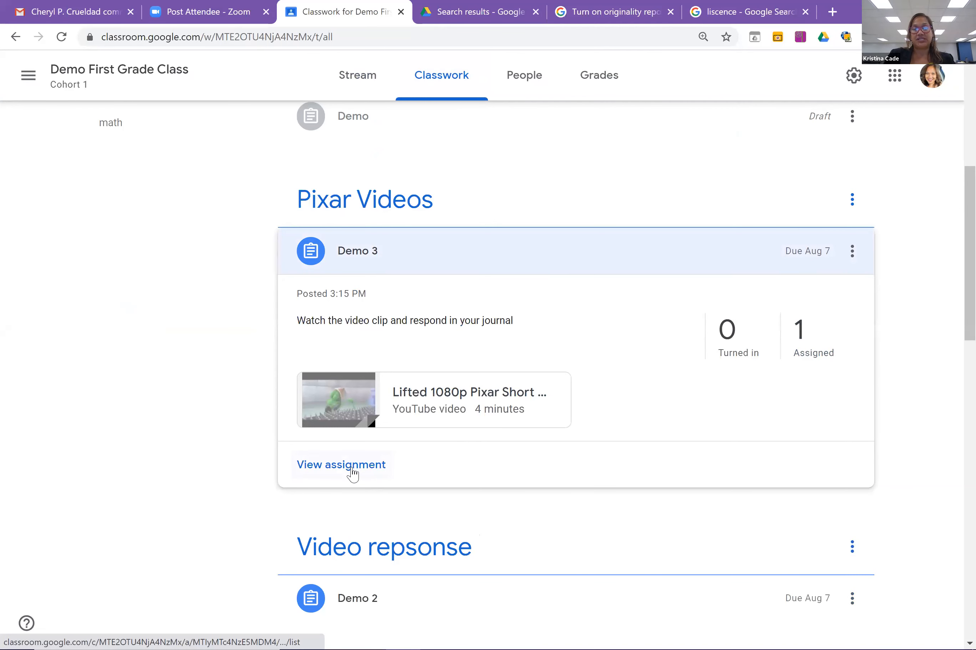
click(352, 472)
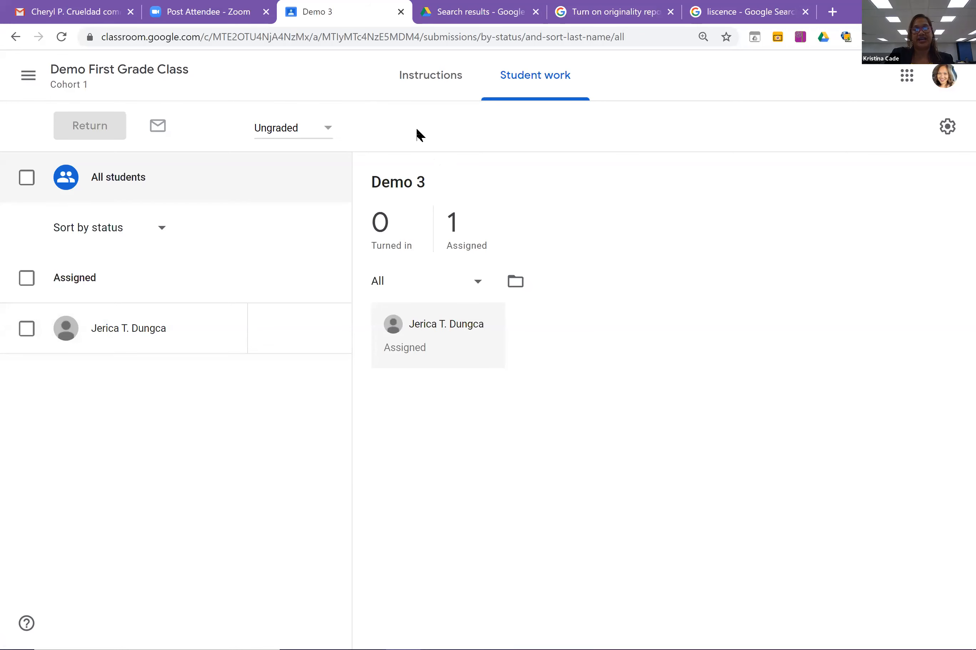
Switch to the Cade Scholars class's Classwork list.
click(29, 77)
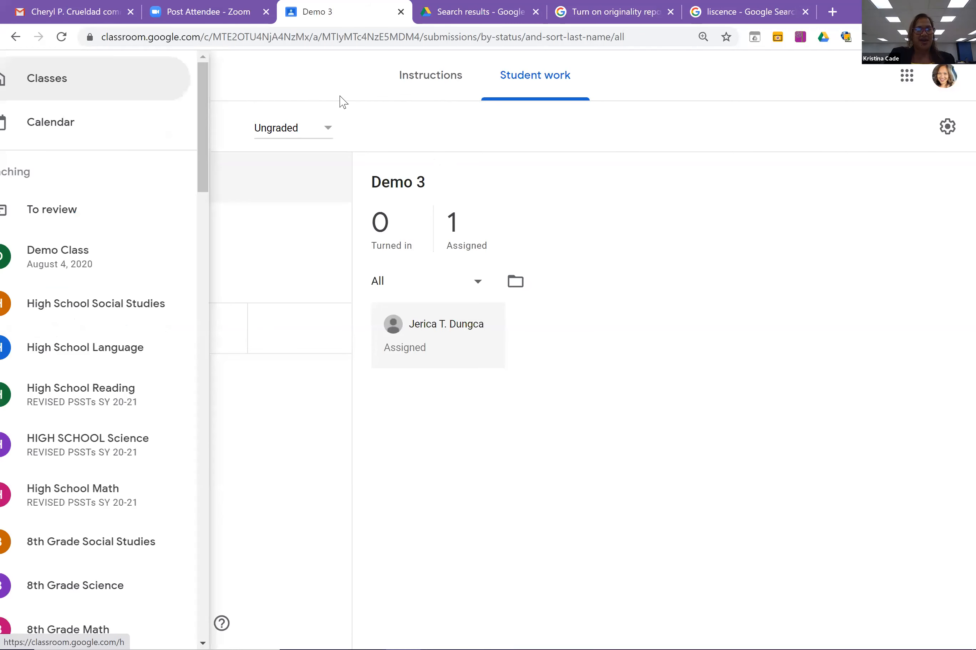
drag(232, 142, 128, 435)
click(132, 278)
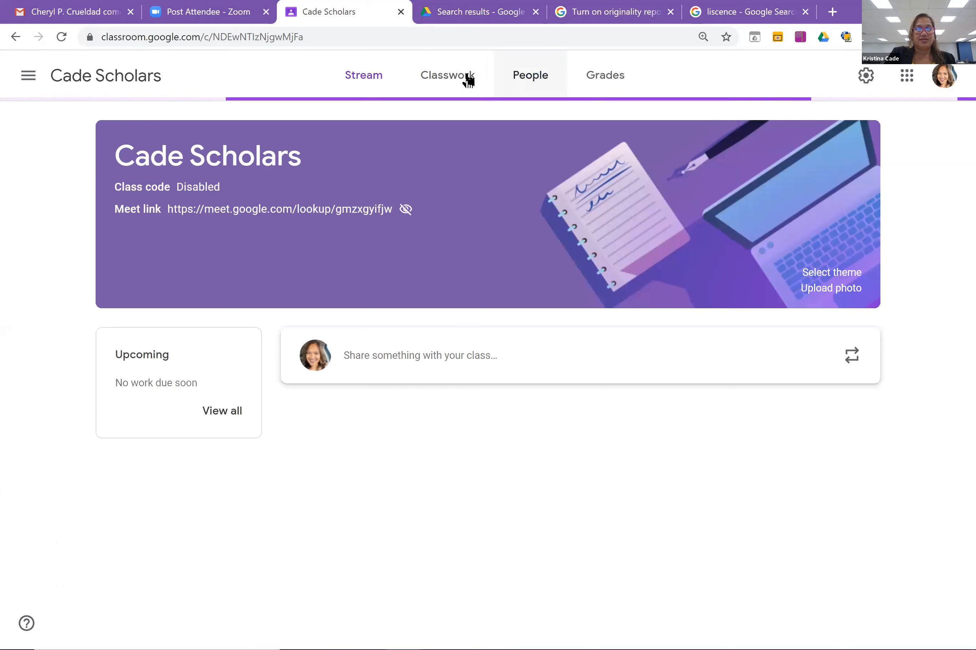
click(466, 78)
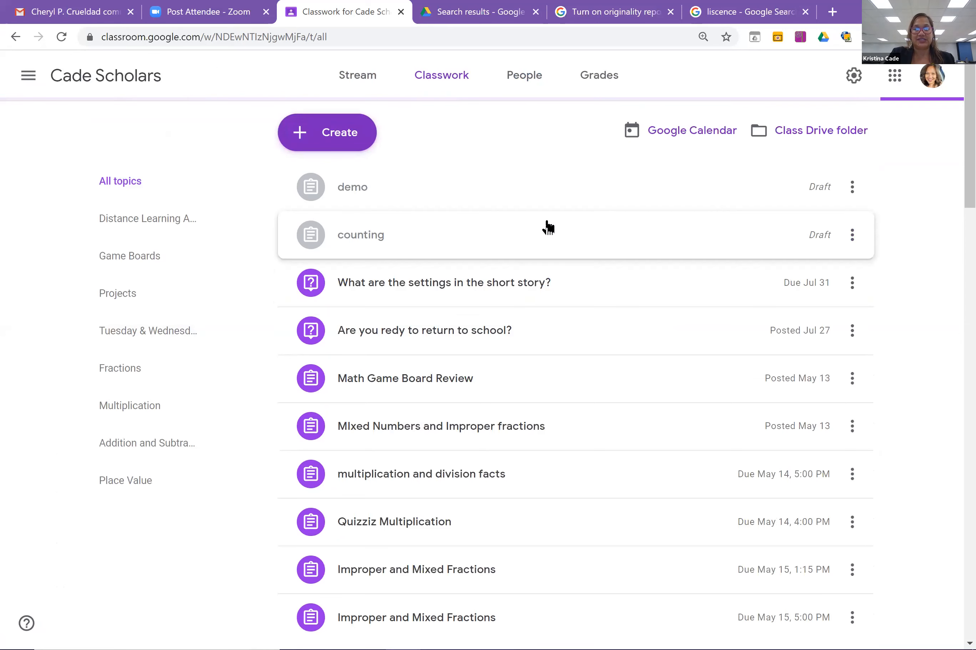
Expand the 'MIxed Numbers and Improper fractions' assignment and open its student work page.
click(512, 289)
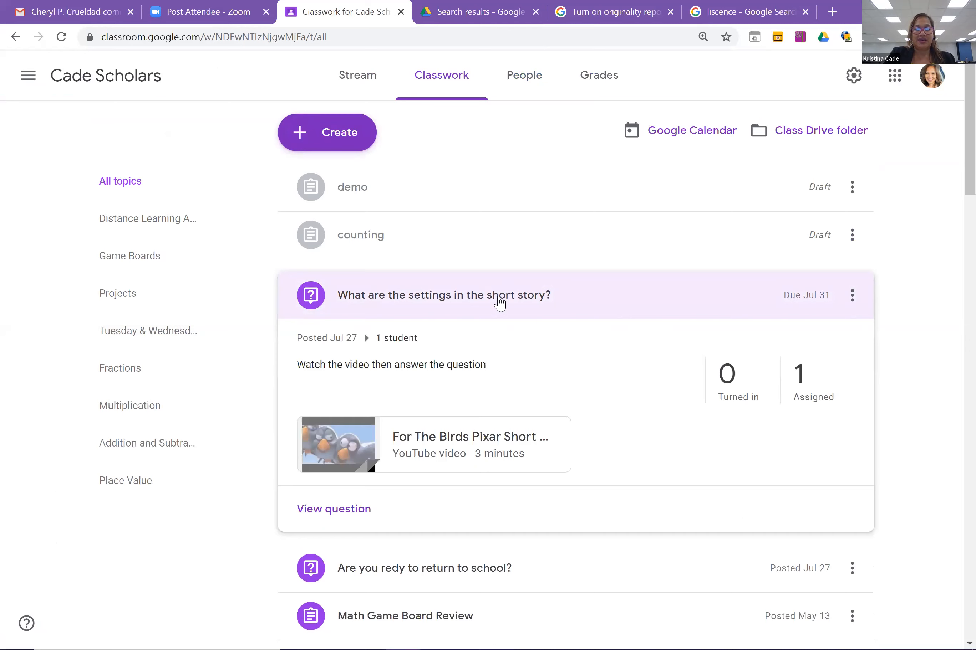
click(498, 302)
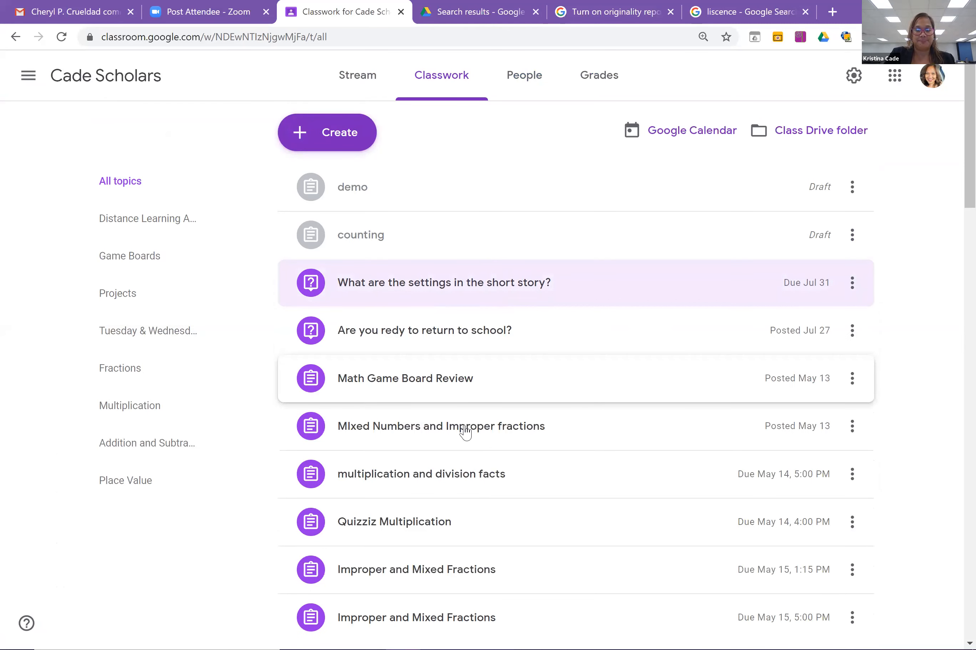
click(485, 431)
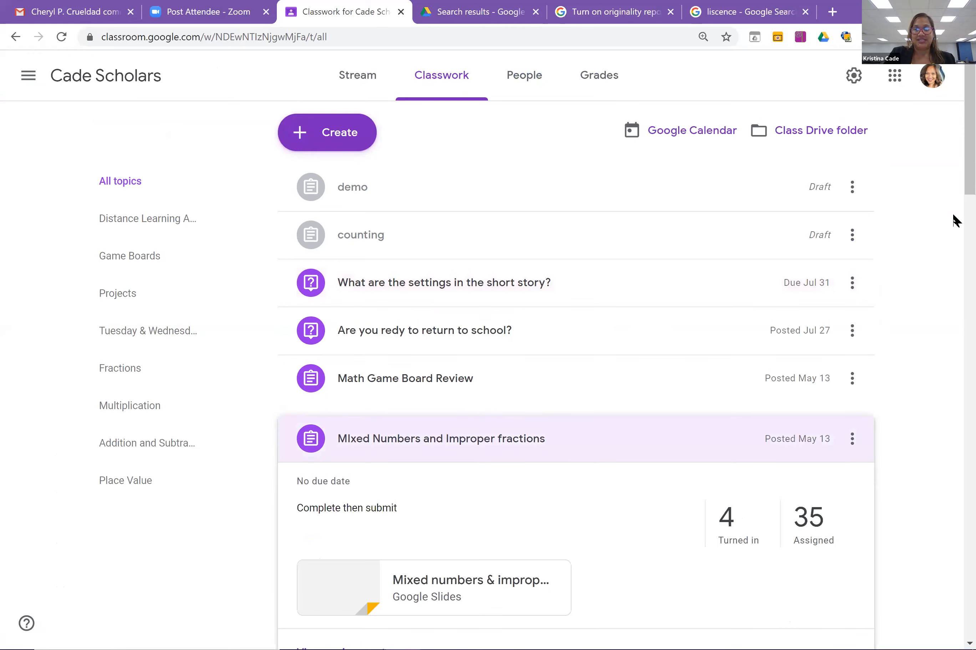
scroll(713, 302, down, 5)
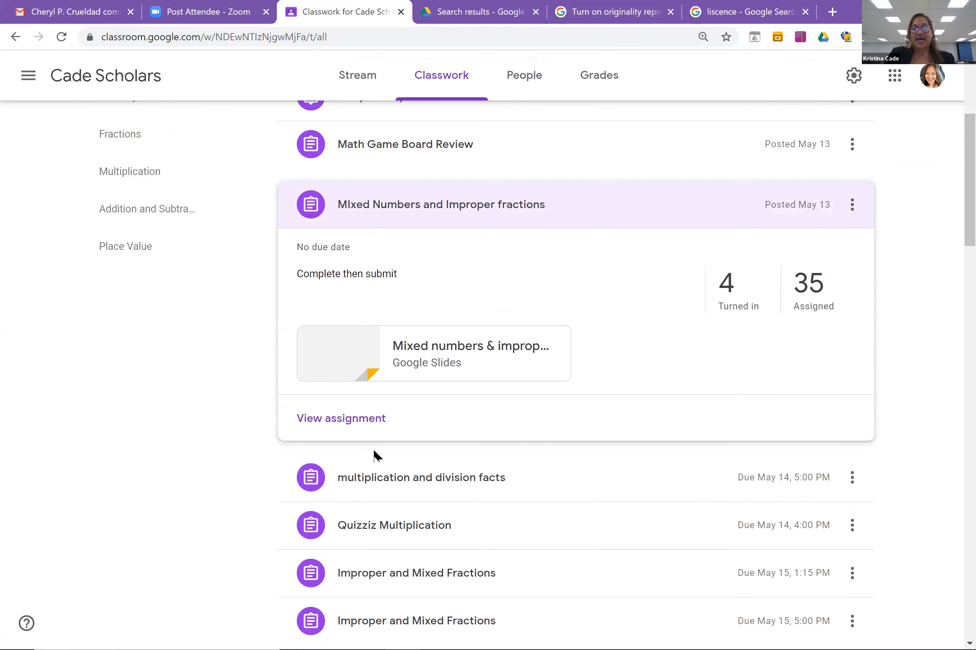
click(357, 424)
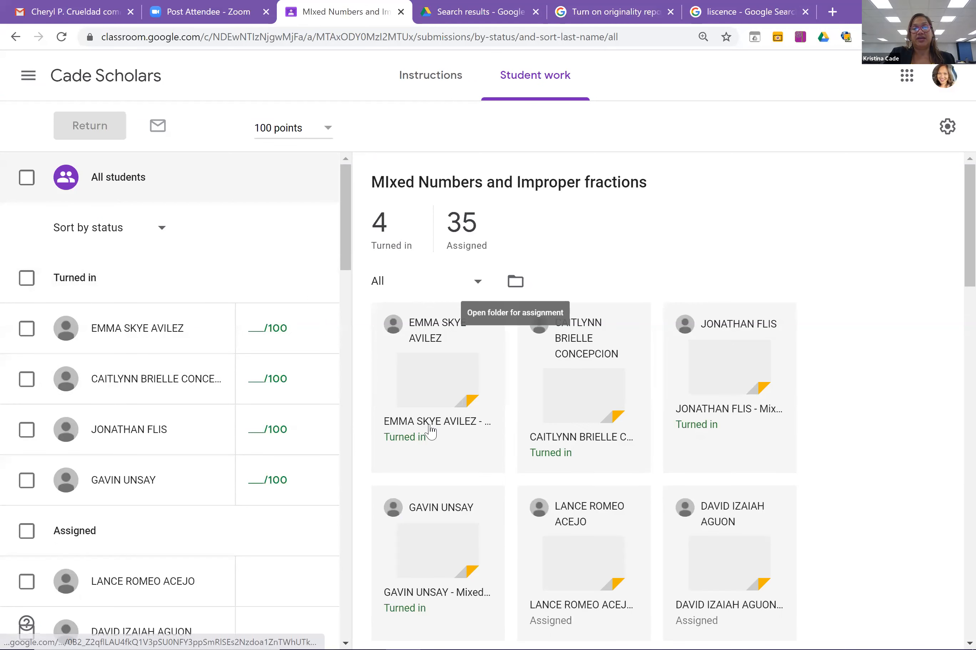
click(395, 375)
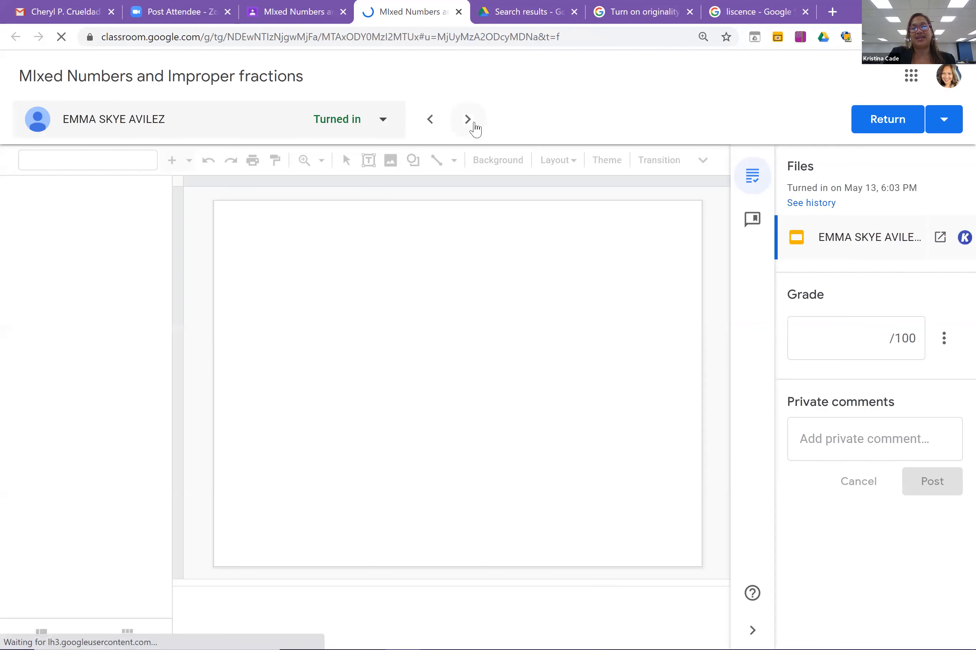
click(473, 123)
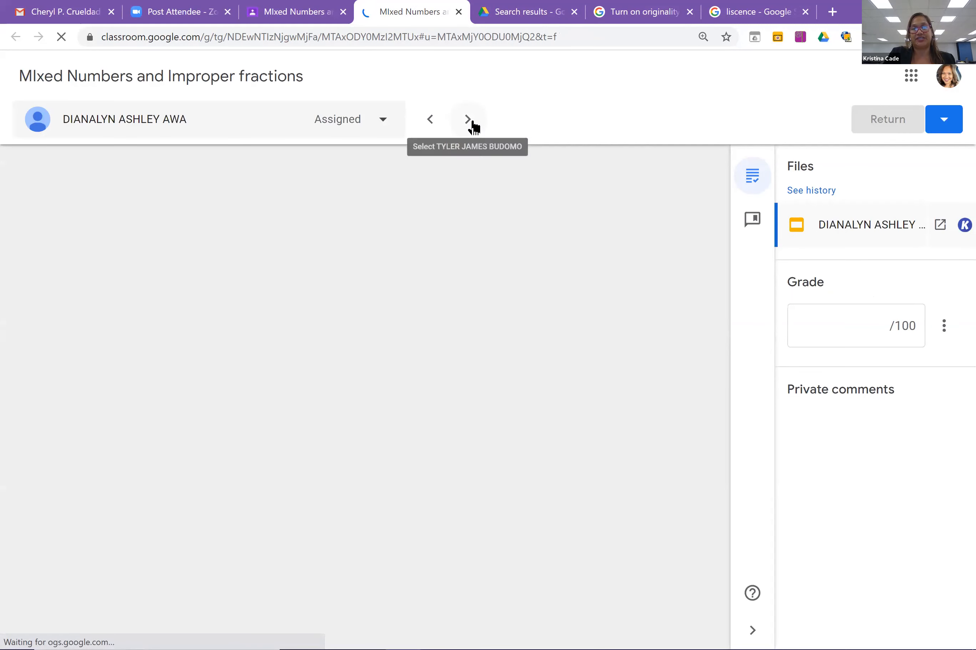
click(473, 124)
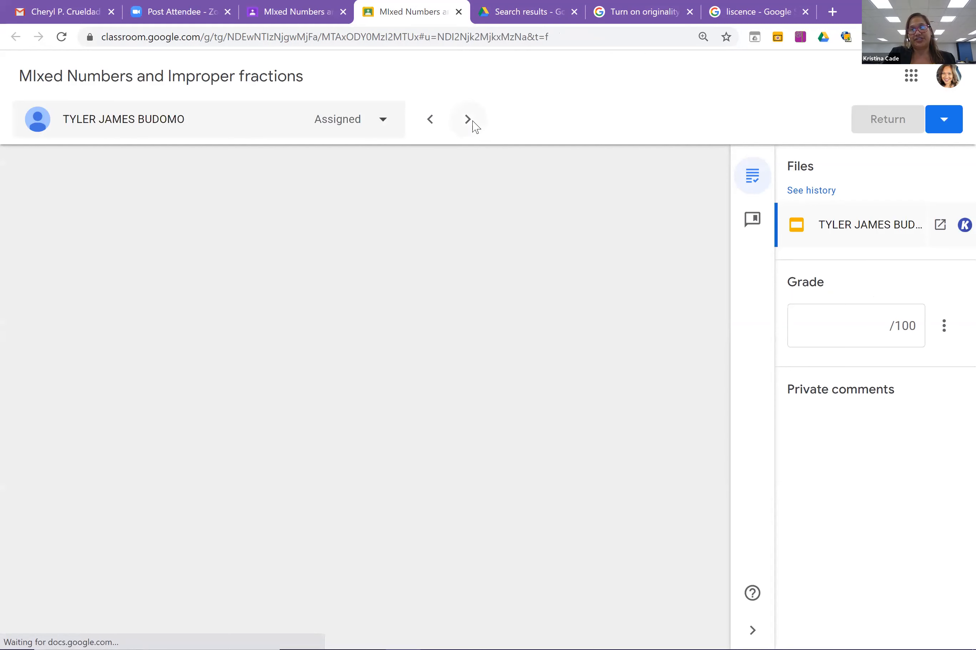
click(474, 124)
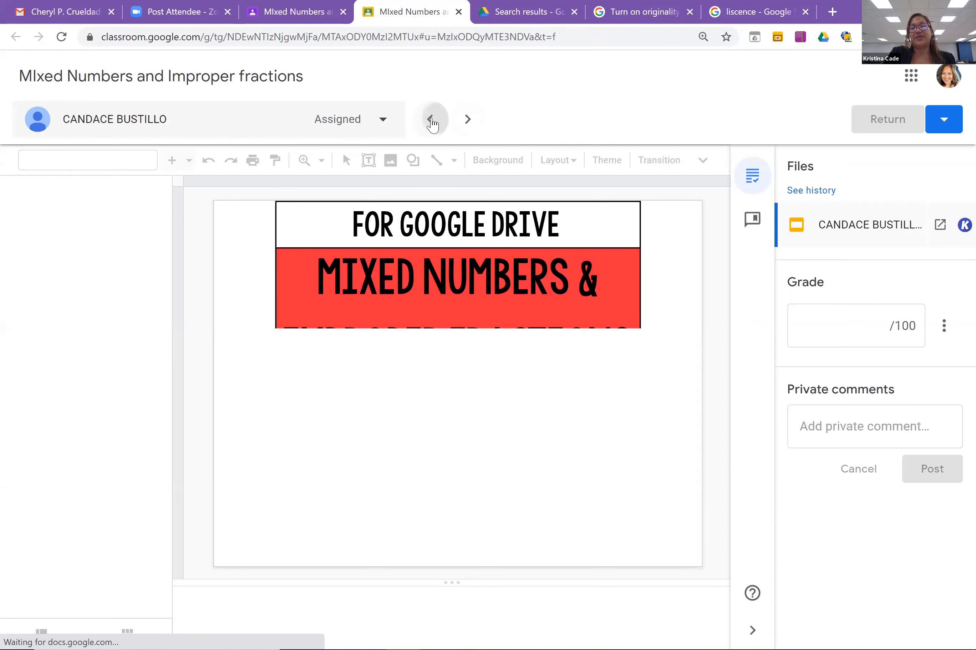
click(431, 122)
click(430, 122)
click(430, 122)
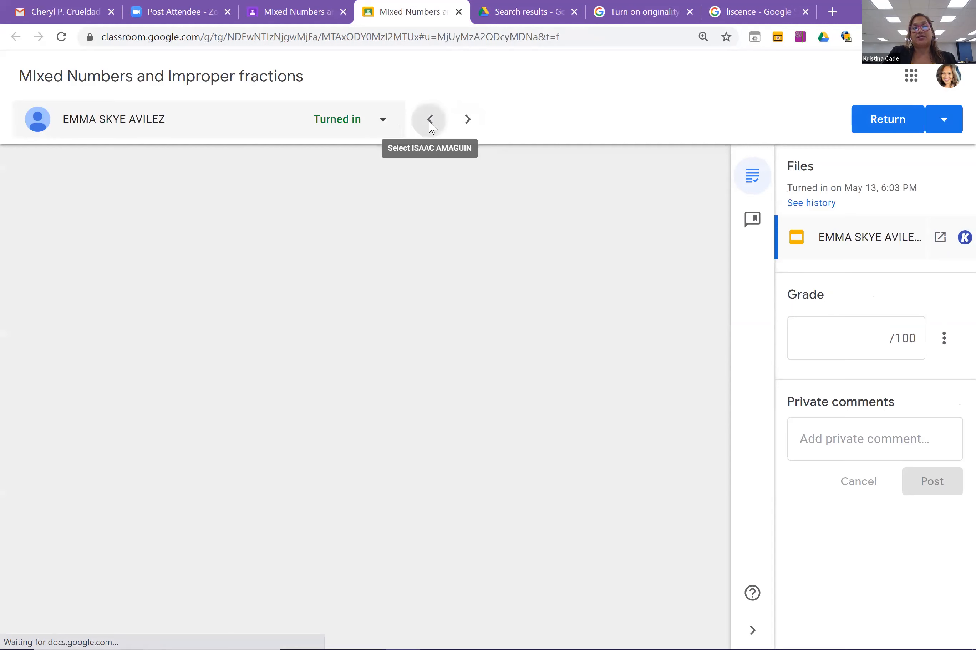
click(431, 123)
click(468, 122)
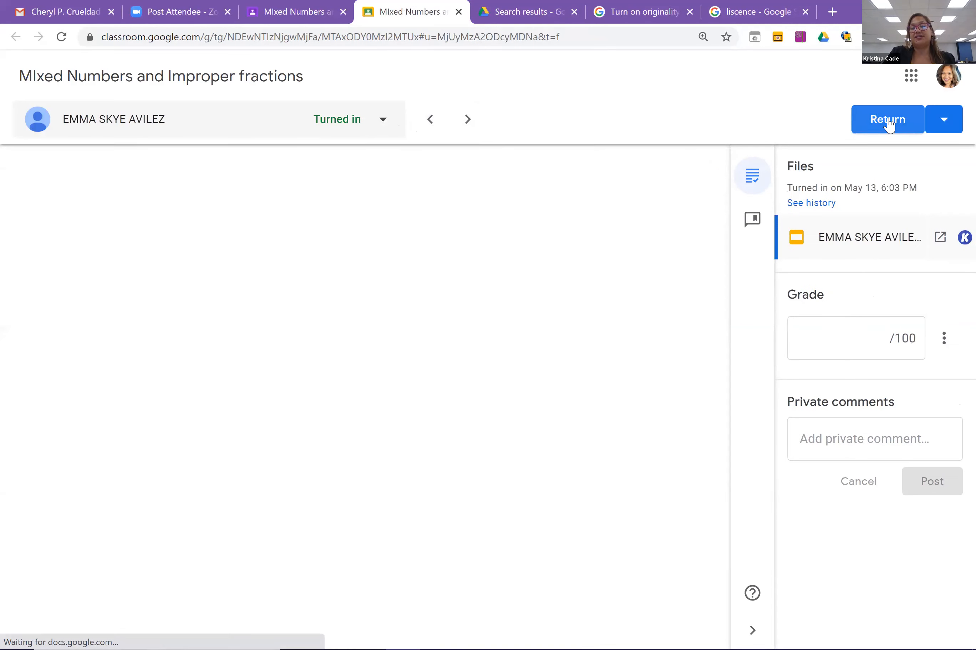
click(889, 123)
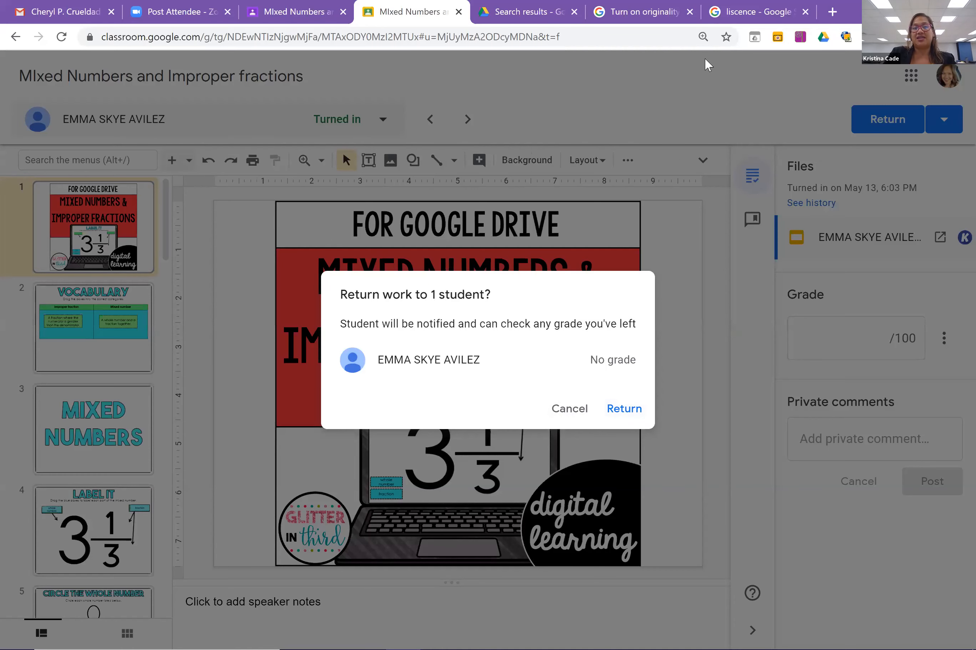
click(560, 413)
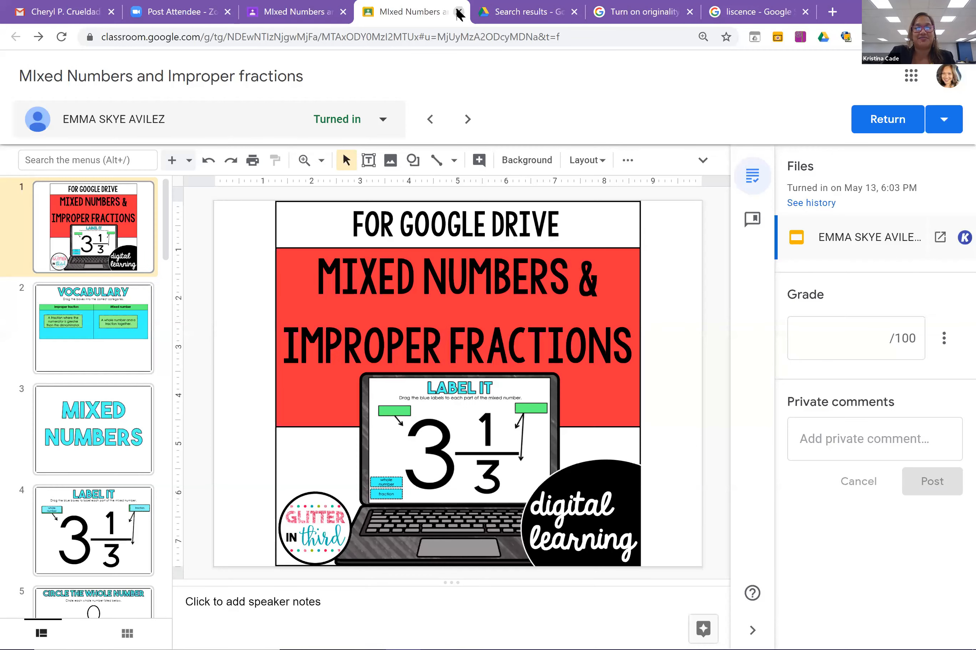
click(459, 12)
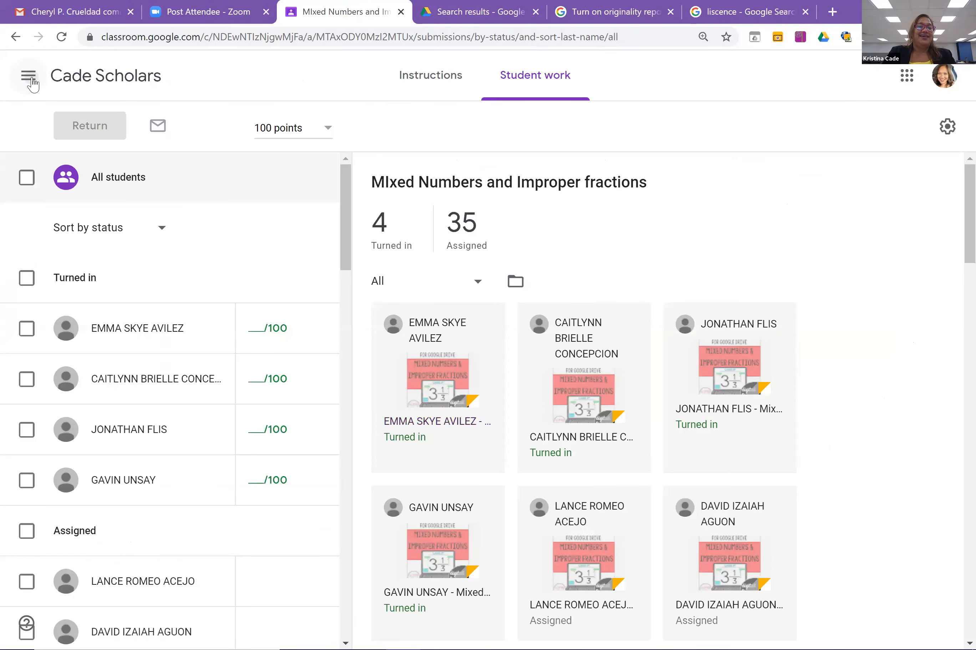
click(32, 80)
Return to the Classes home page and browse cards like Demo Class, Kinder Counts and 8th grade math.
click(75, 80)
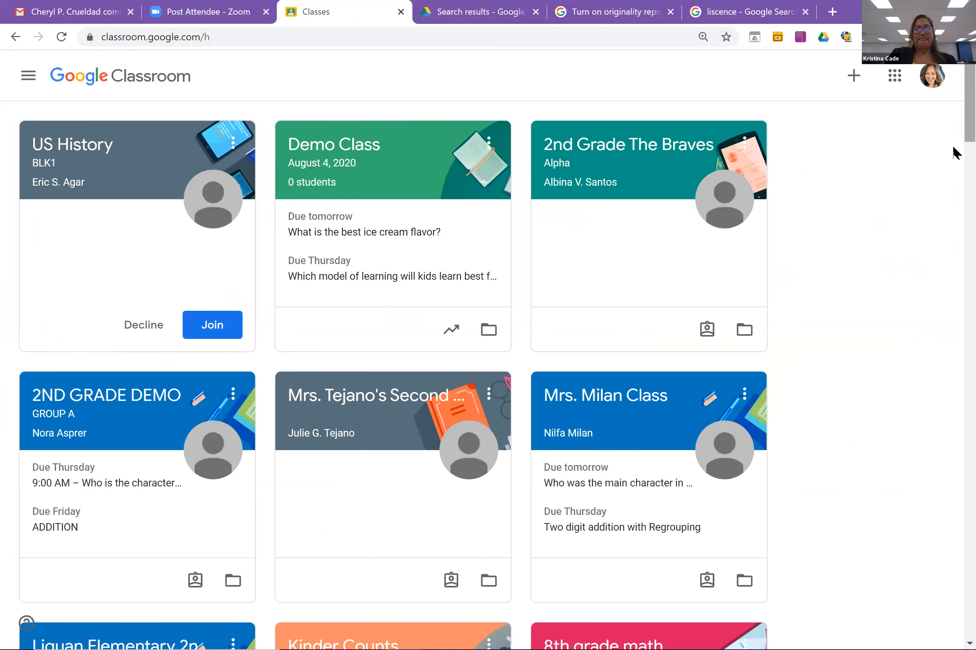
drag(965, 141, 965, 63)
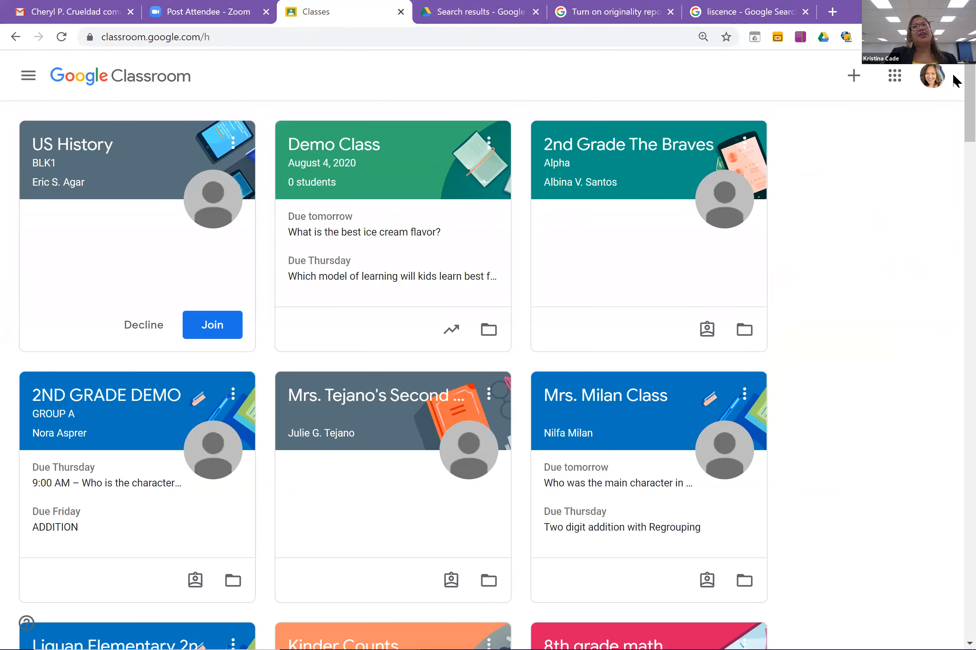
scroll(956, 138, down, 10)
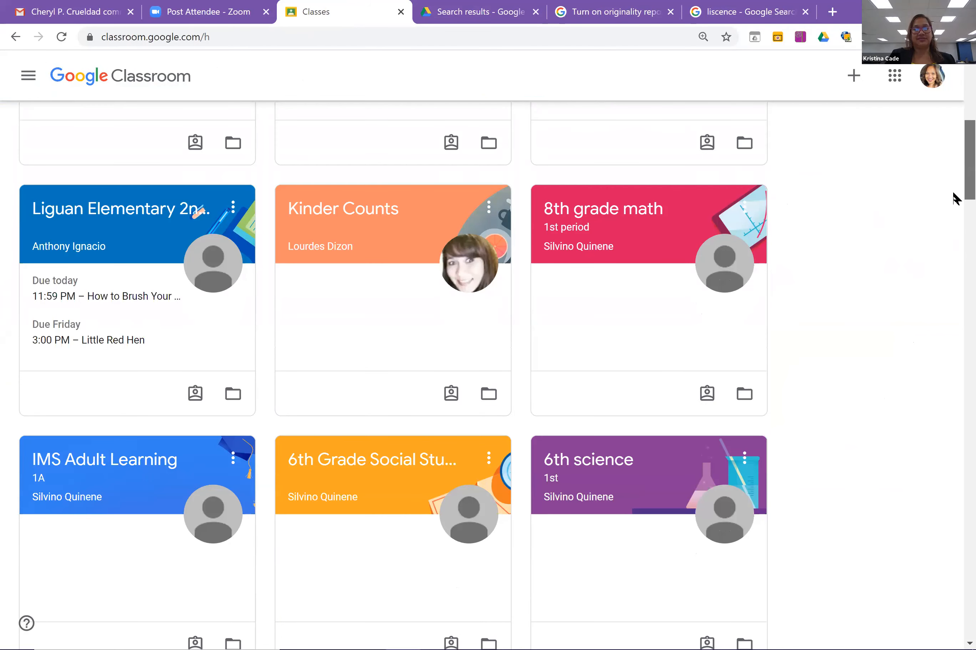
scroll(956, 243, down, 15)
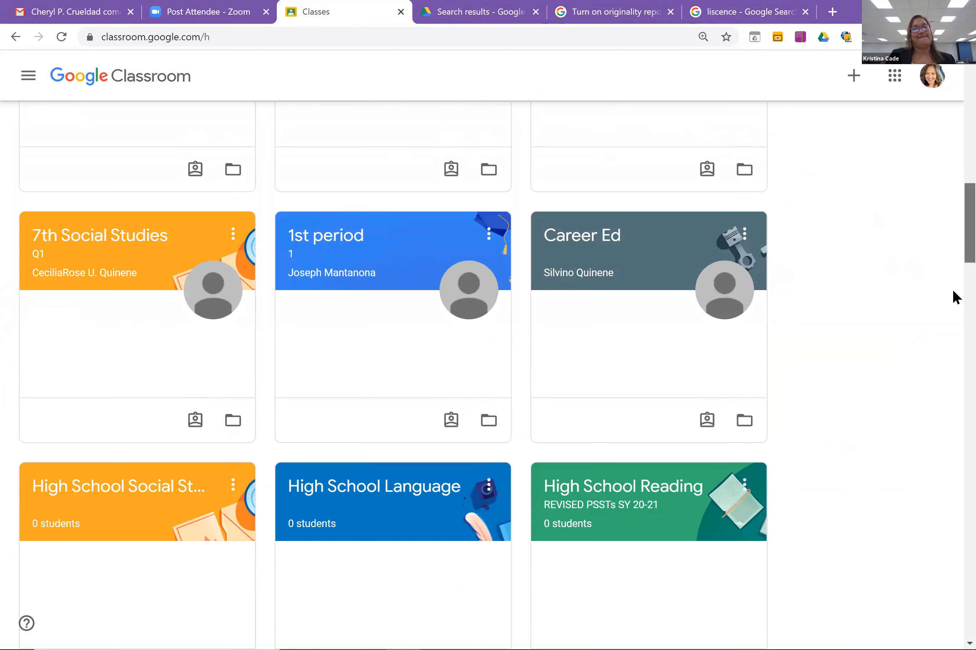
scroll(955, 299, down, 12)
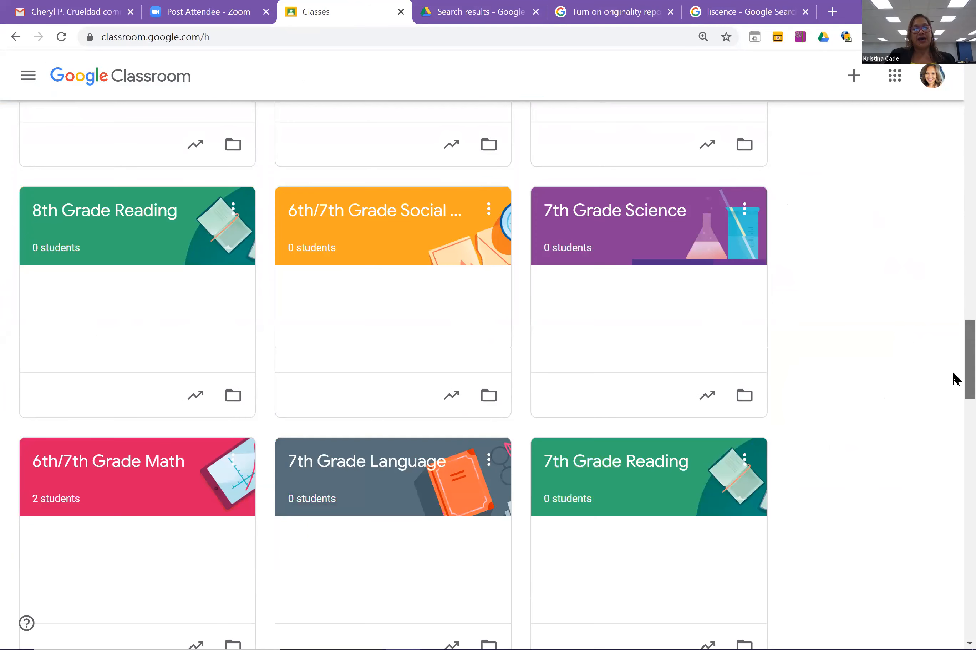
scroll(954, 126, up, 20)
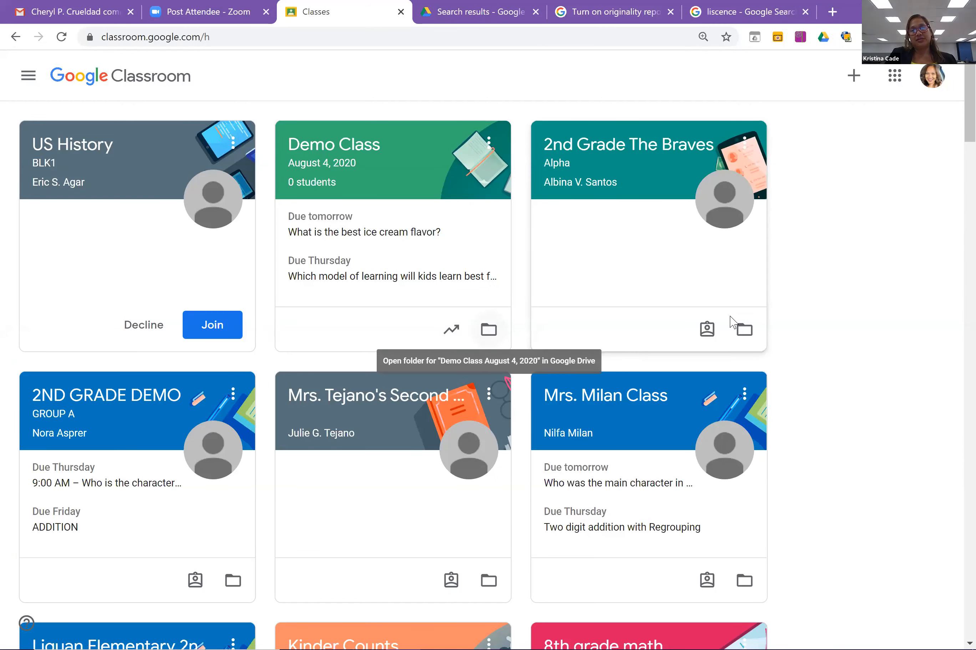
click(456, 345)
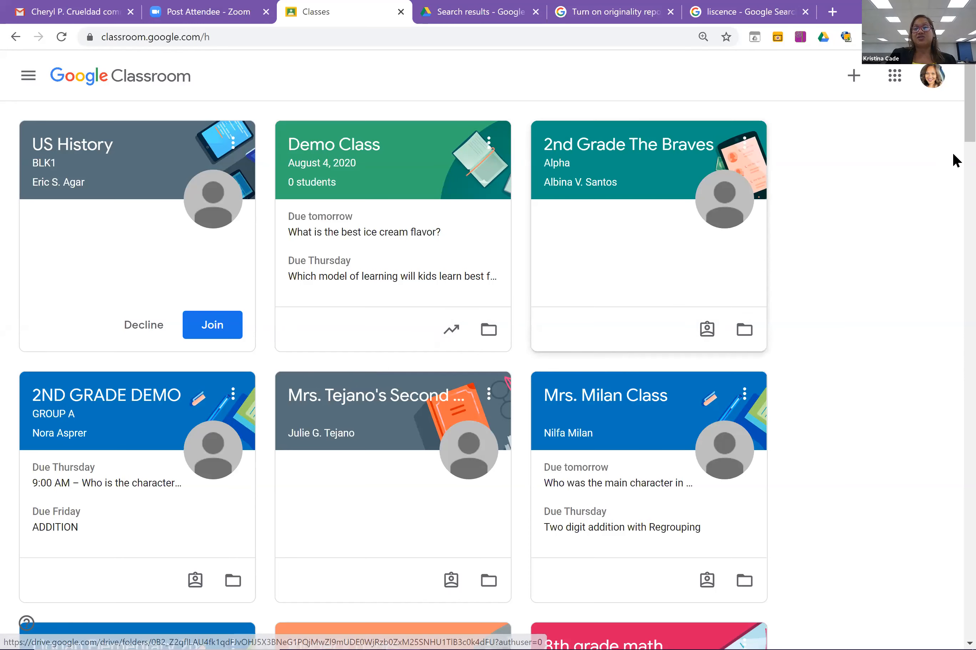
scroll(956, 168, down, 5)
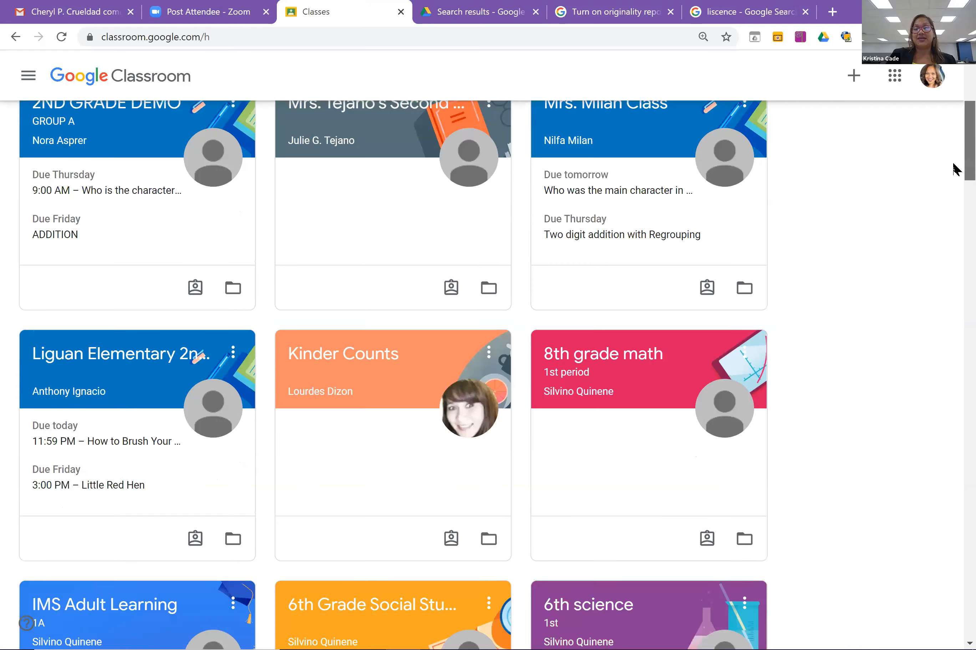
scroll(616, 274, up, 1)
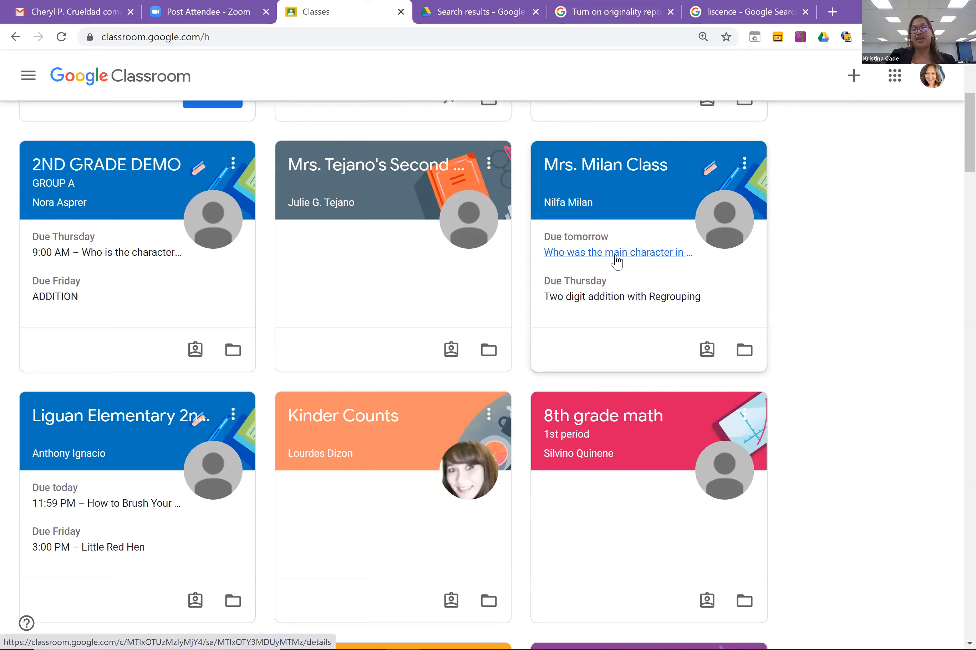
click(616, 257)
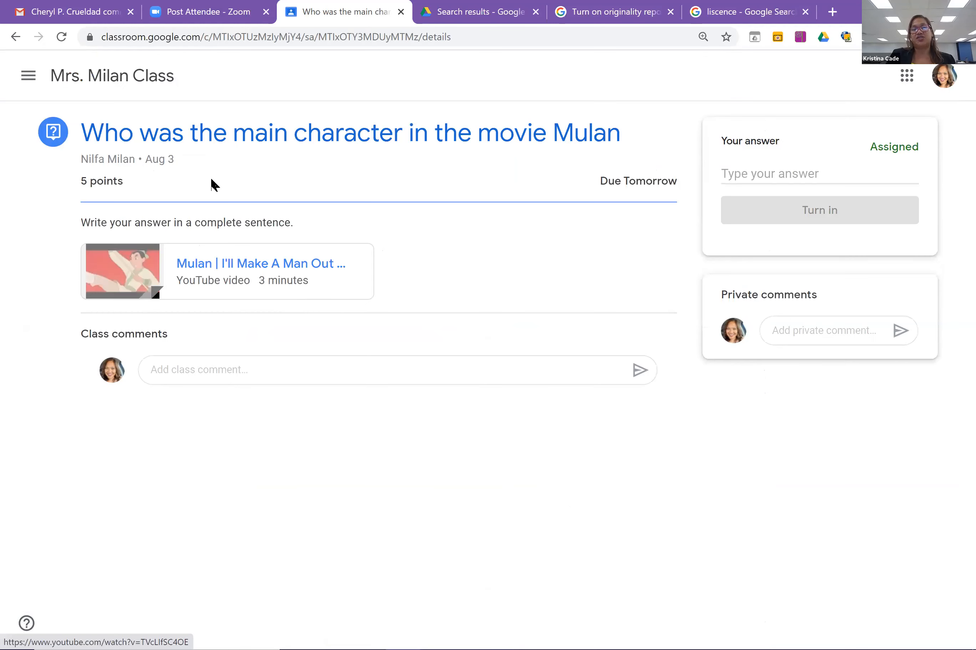
click(27, 79)
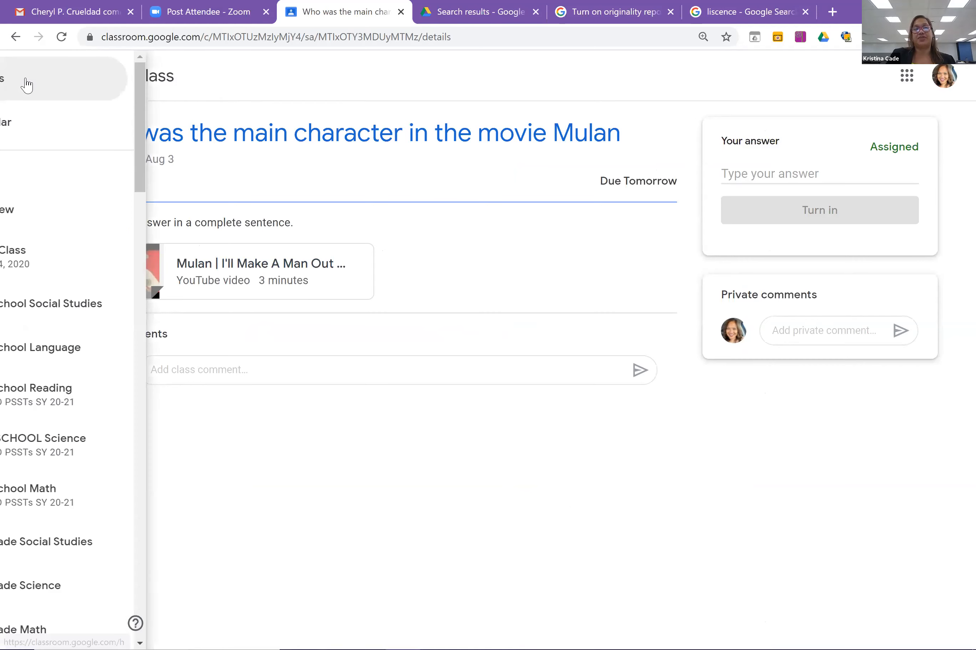
click(42, 89)
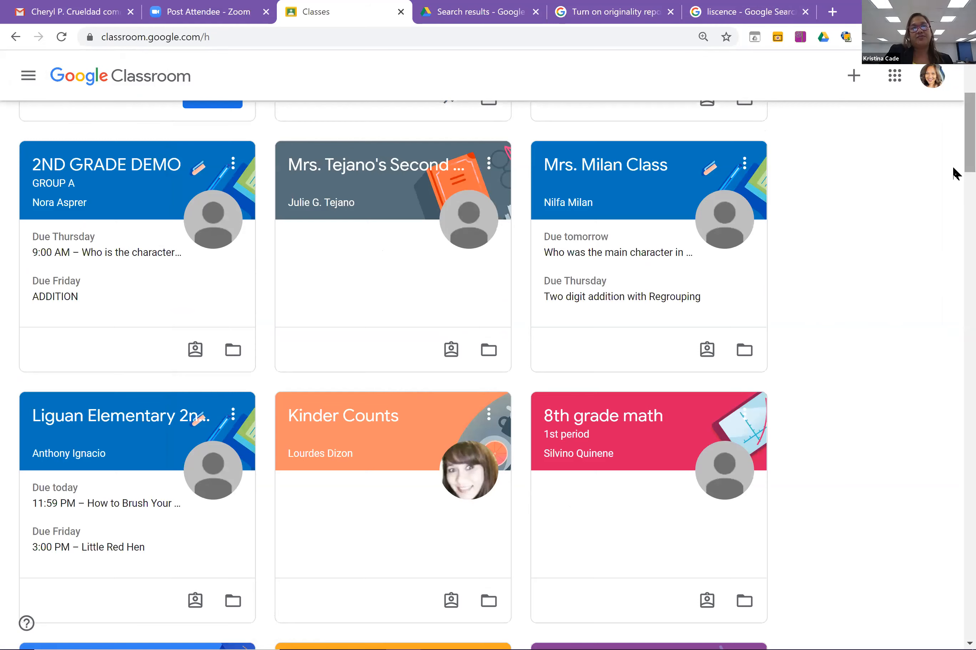
scroll(954, 131, up, 5)
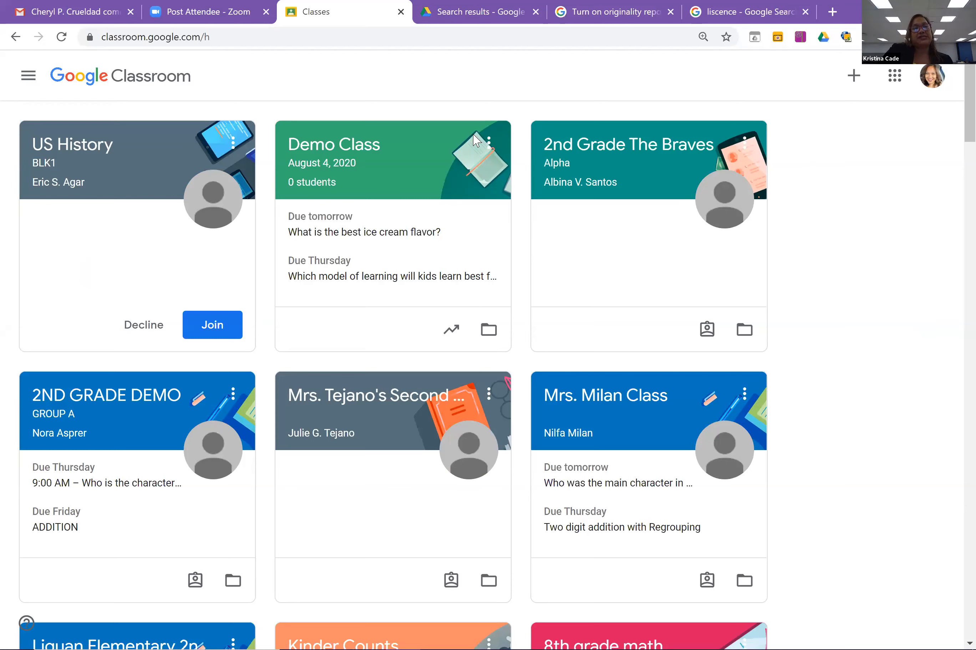
click(28, 76)
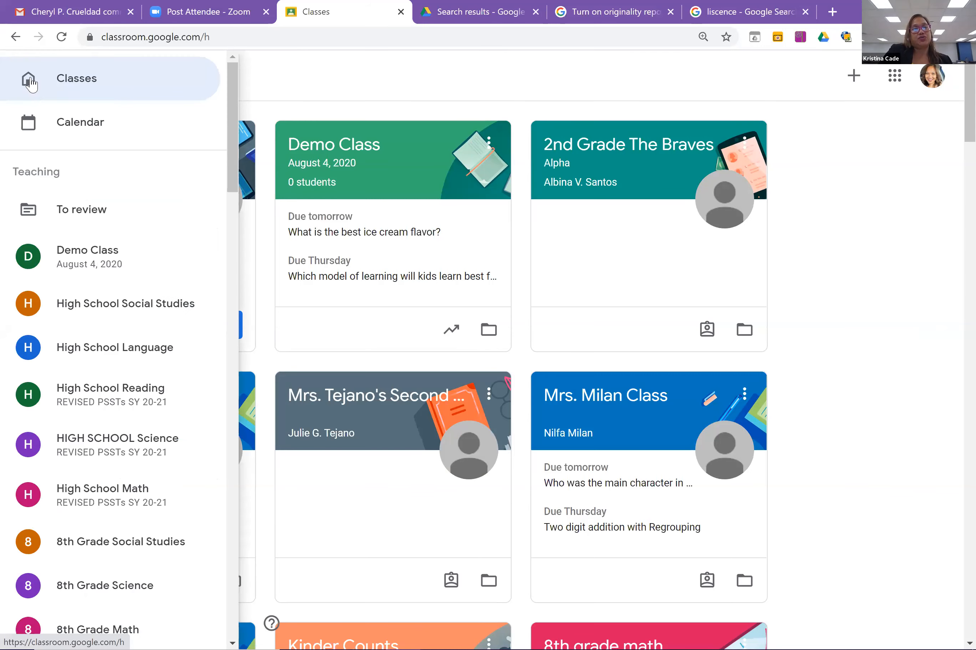
click(76, 80)
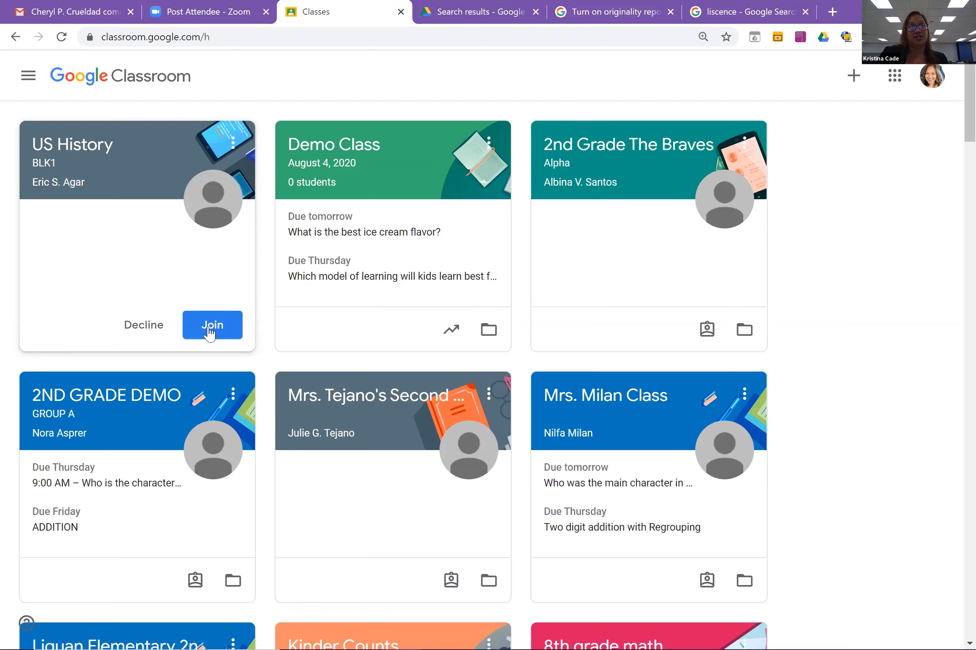
Check the Google apps list, return to the all-classes overview, then switch to Gmail.
click(895, 78)
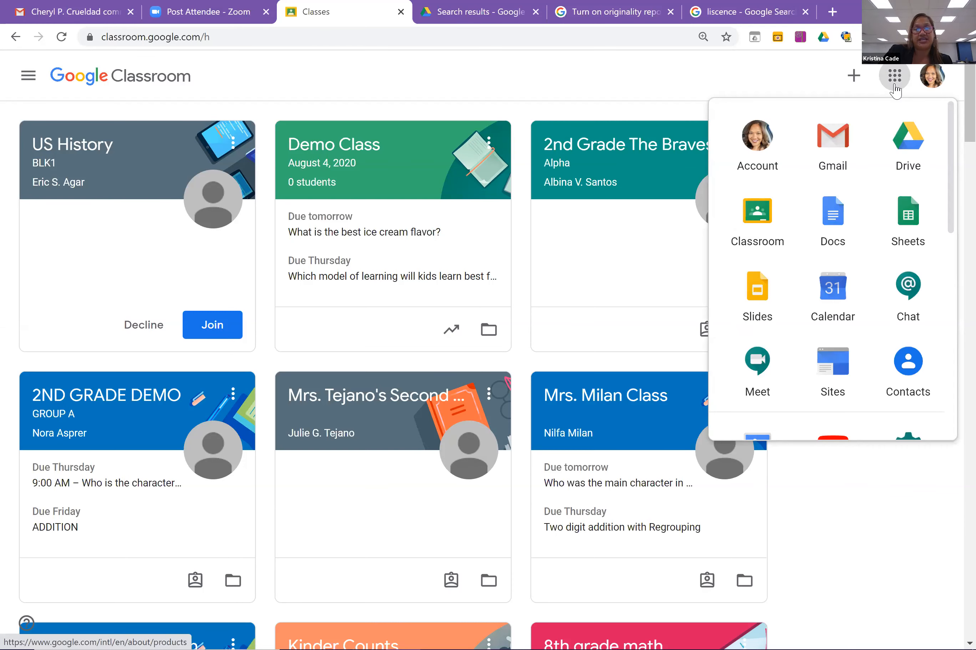
click(693, 79)
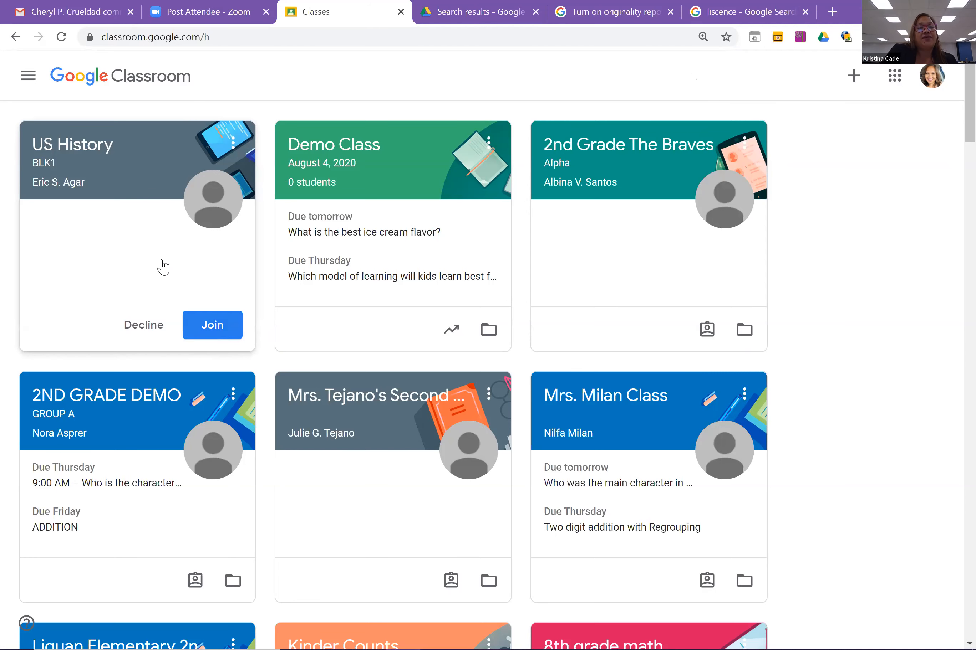
click(39, 84)
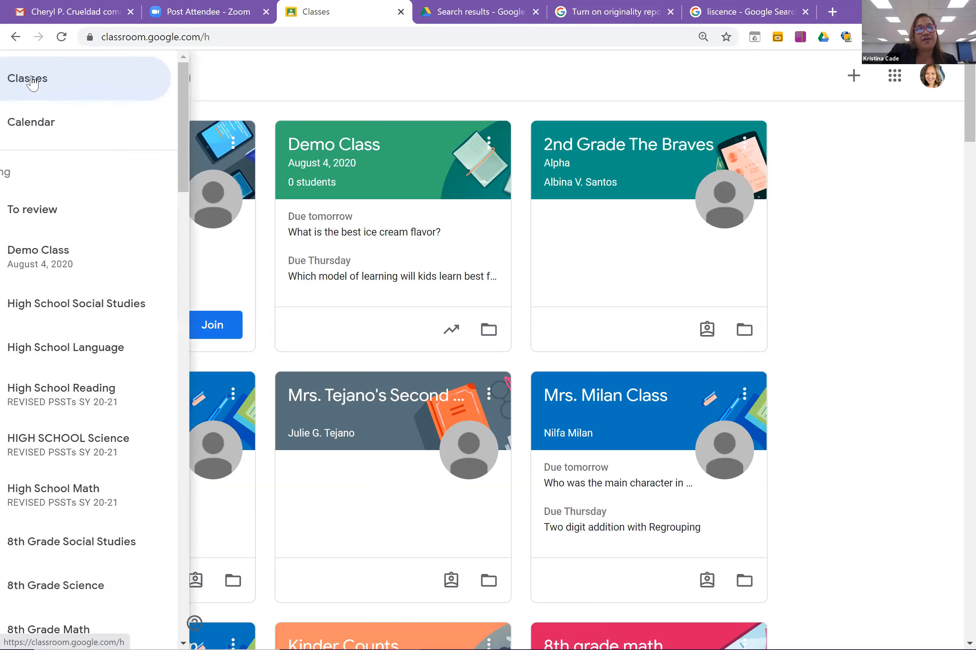
click(49, 92)
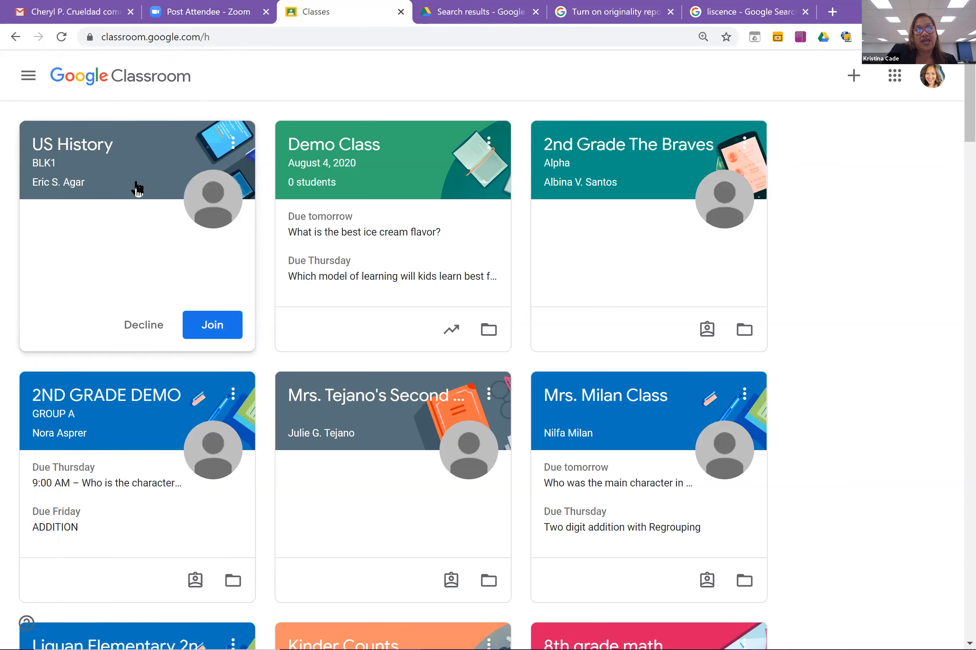
click(86, 12)
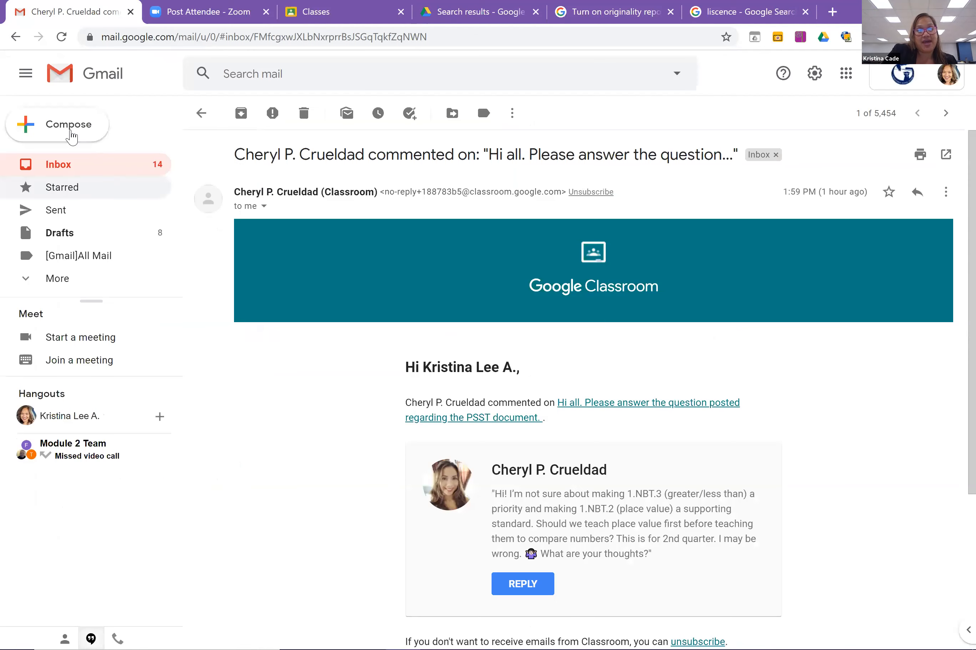
Open the 'Class invitation: US History BLK1' email and join the class.
click(71, 166)
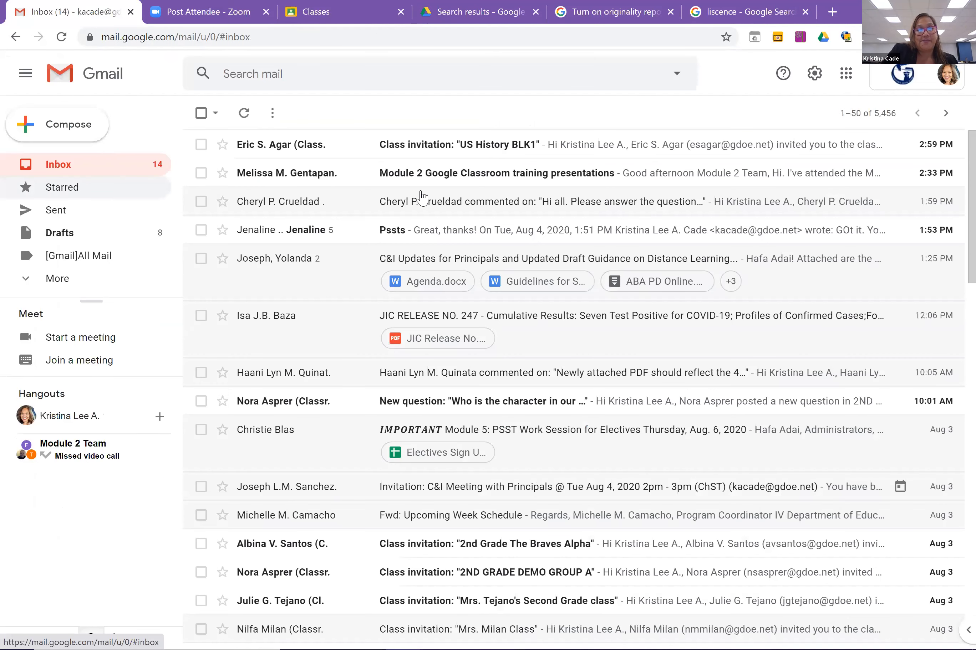
click(442, 146)
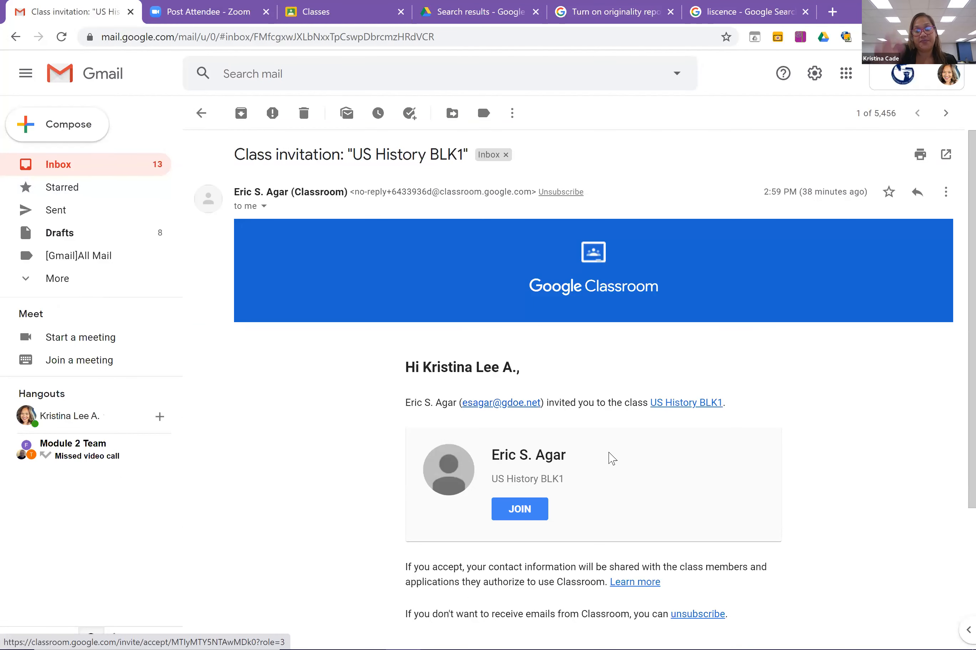
click(612, 458)
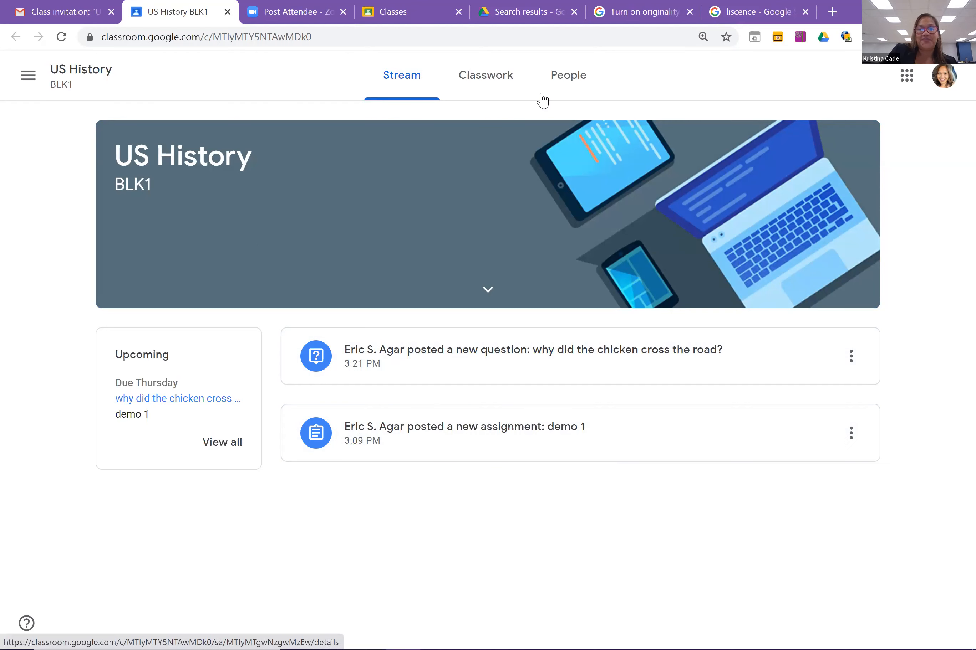
Browse US History's Classwork, People and Stream tabs, then open the demo 1 assignment.
click(487, 87)
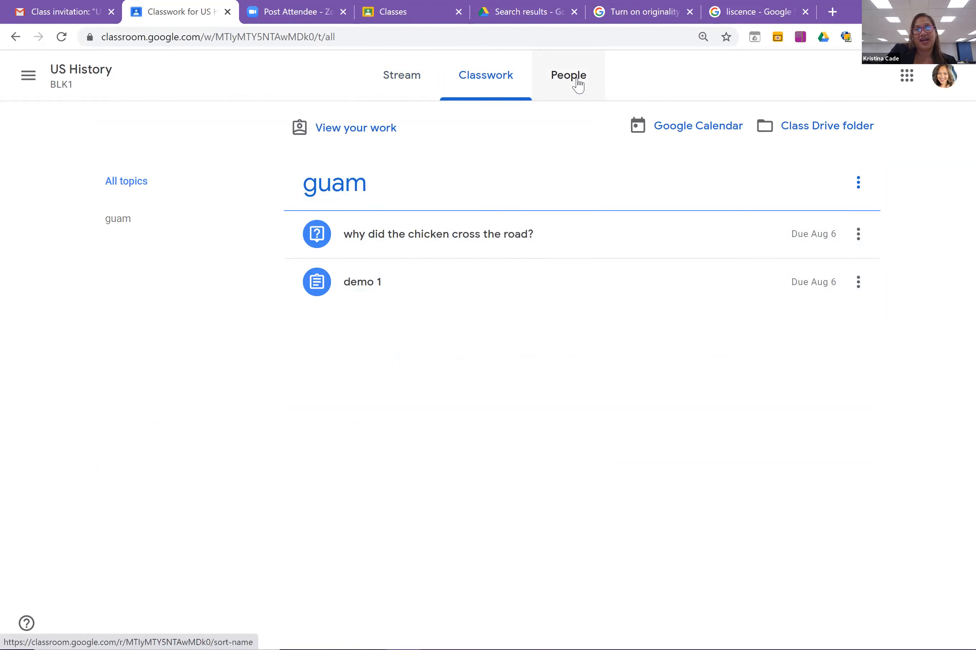
click(578, 85)
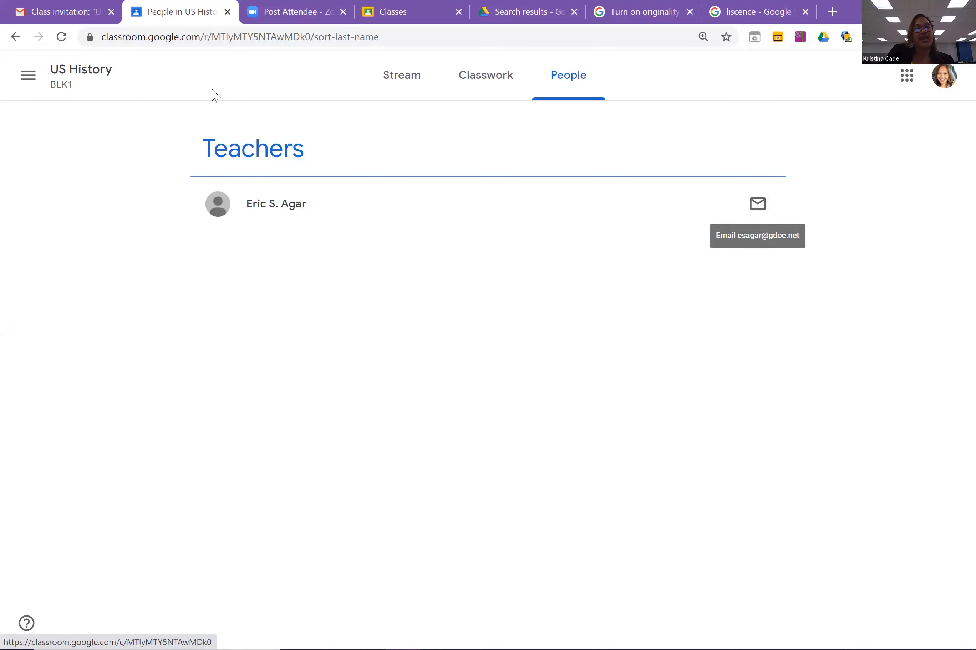
click(390, 91)
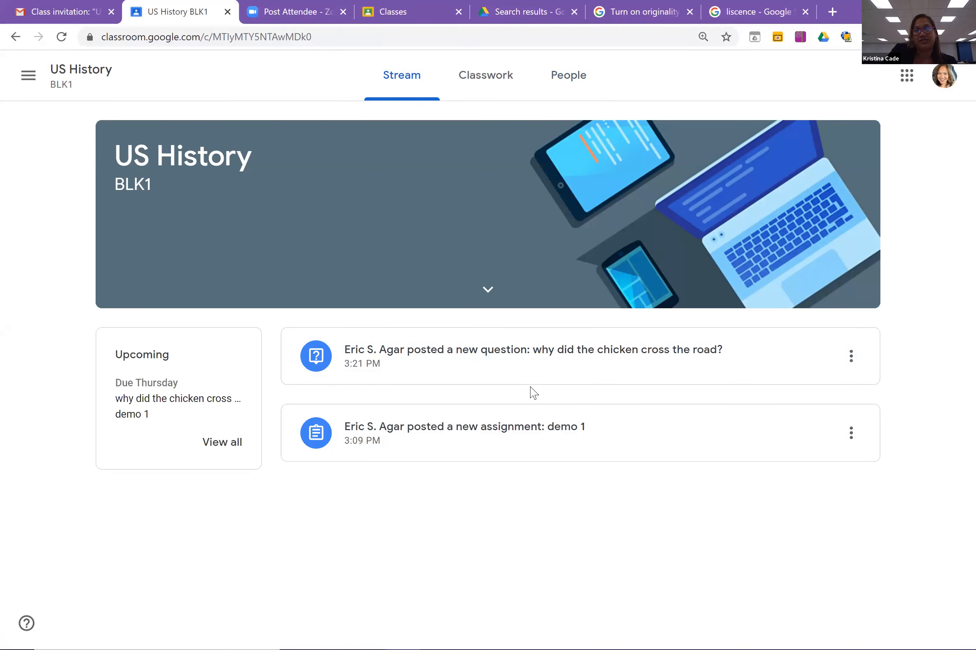
click(497, 80)
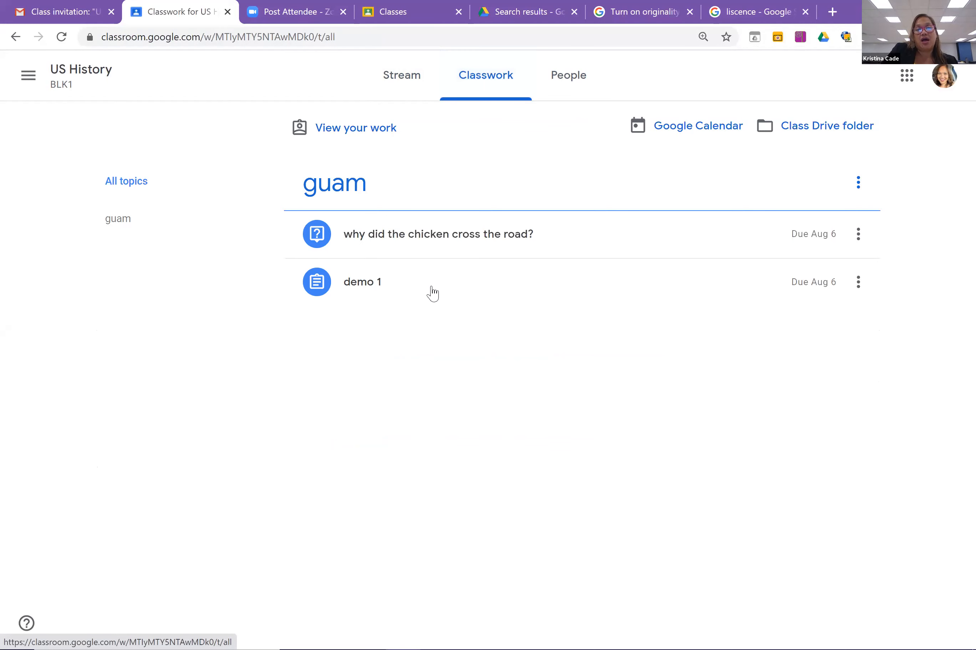
click(405, 286)
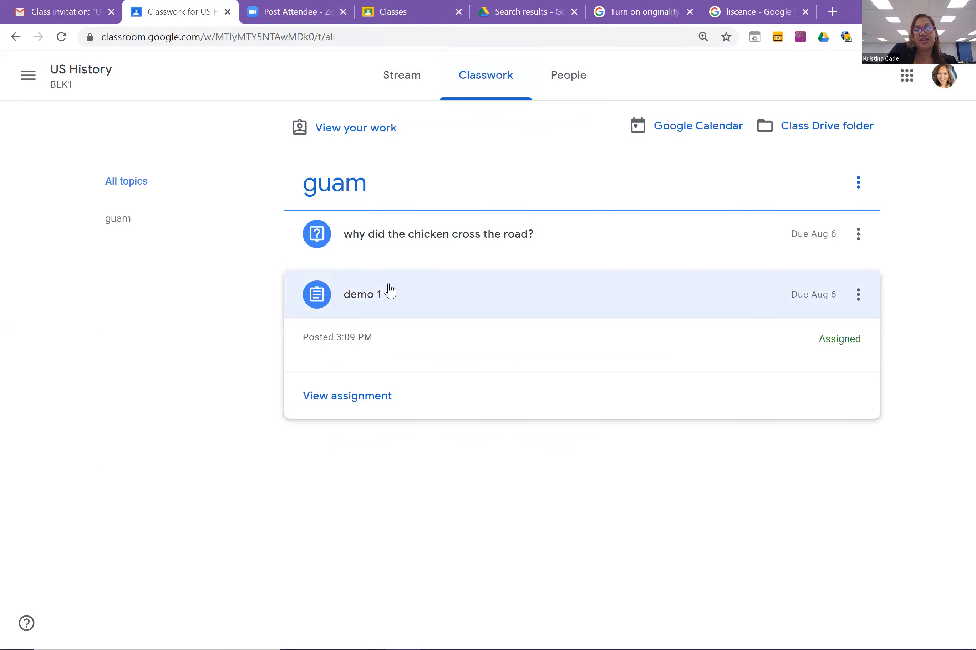
click(347, 402)
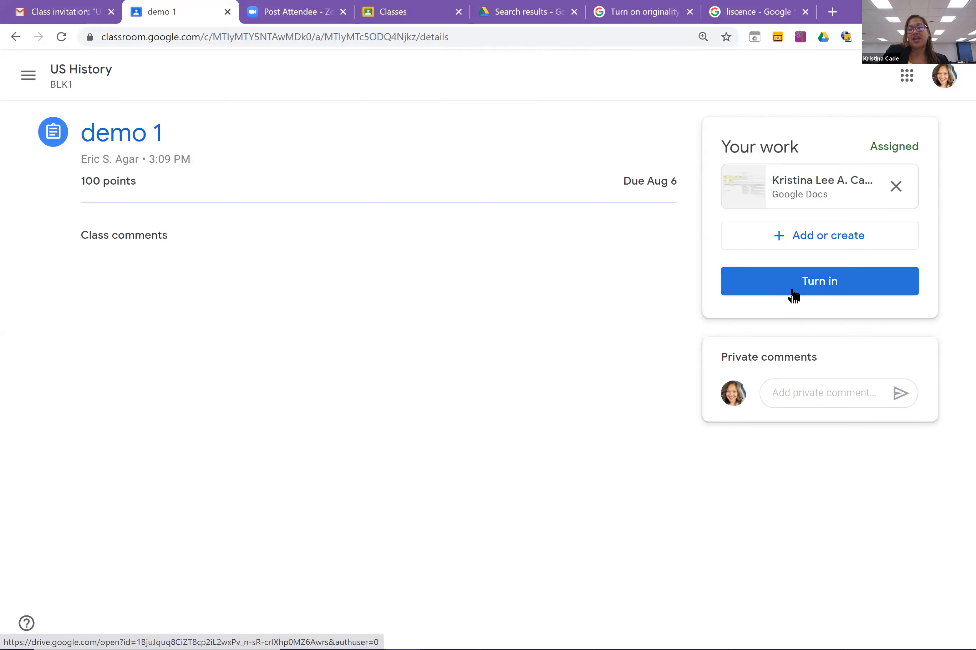
Post the private comment 'I don't know anything' on the demo 1 assignment.
click(818, 393)
text(I don't know anything)
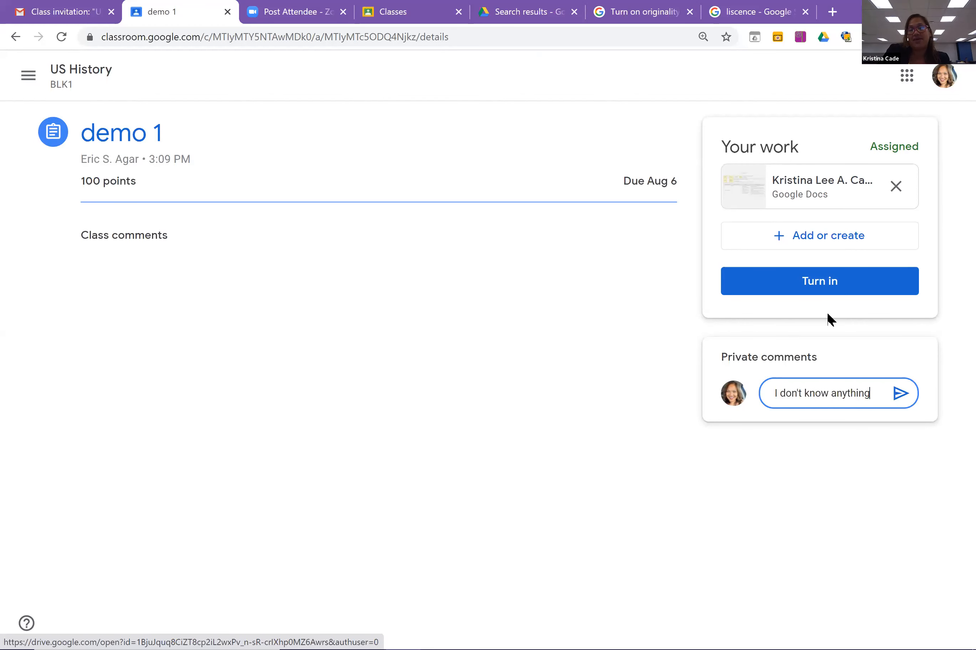
click(901, 396)
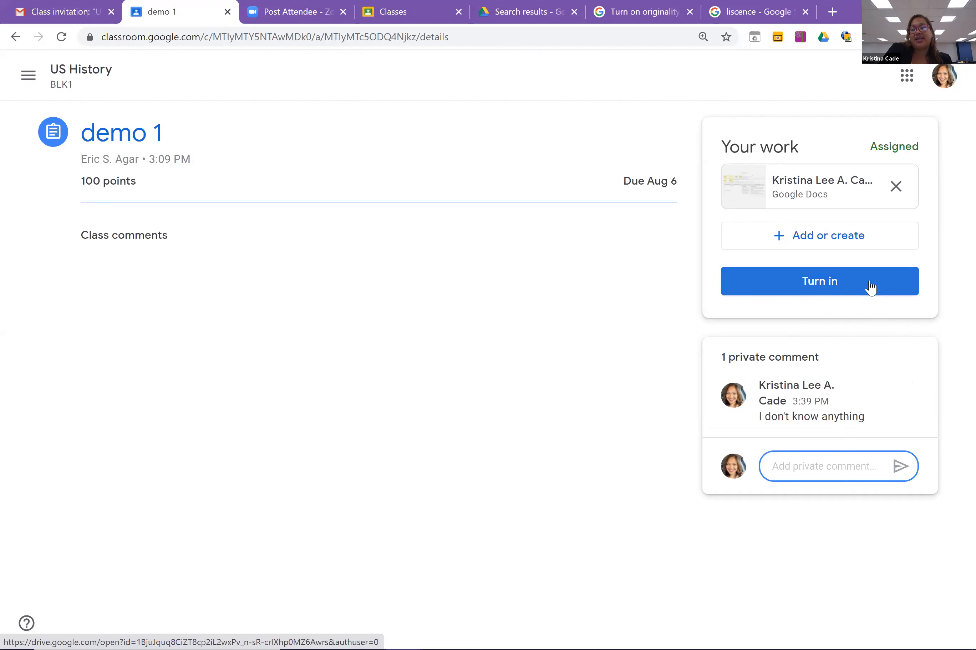
Turn in the demo 1 work, unsubmit it, then turn it in again.
click(813, 280)
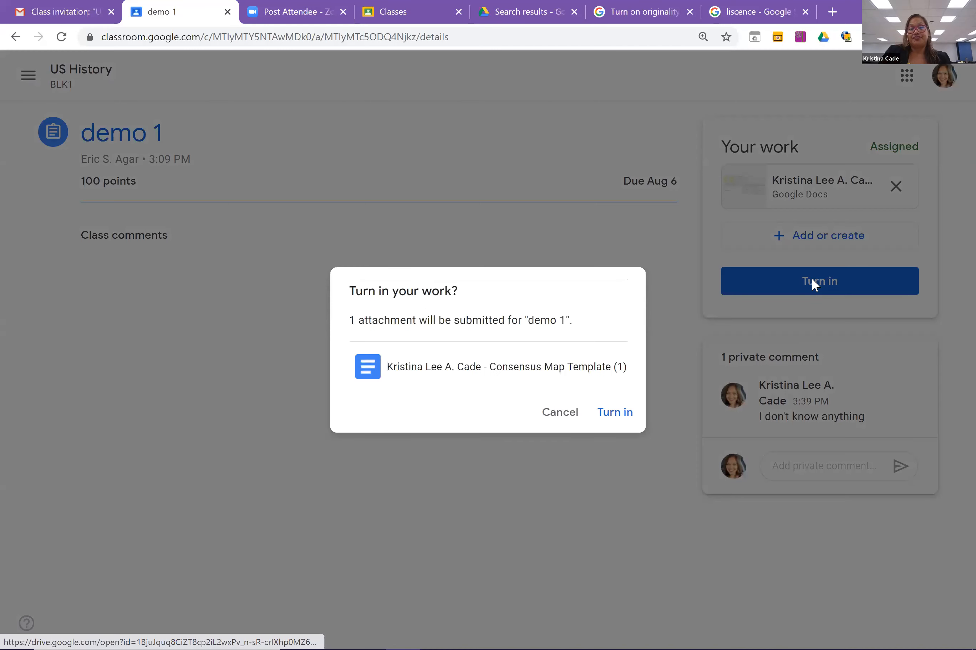
click(614, 415)
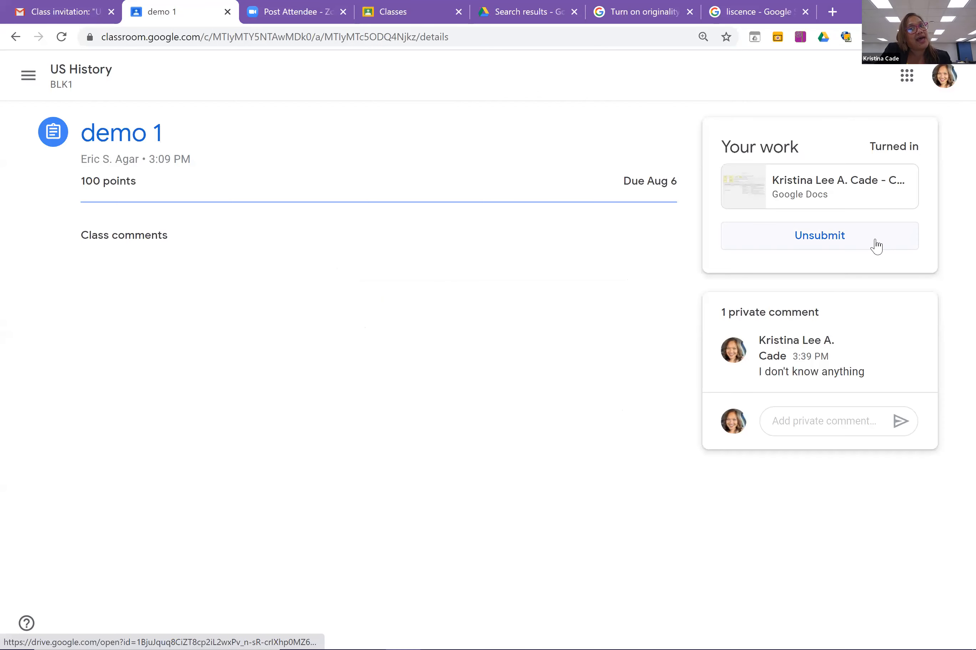
click(875, 244)
click(573, 402)
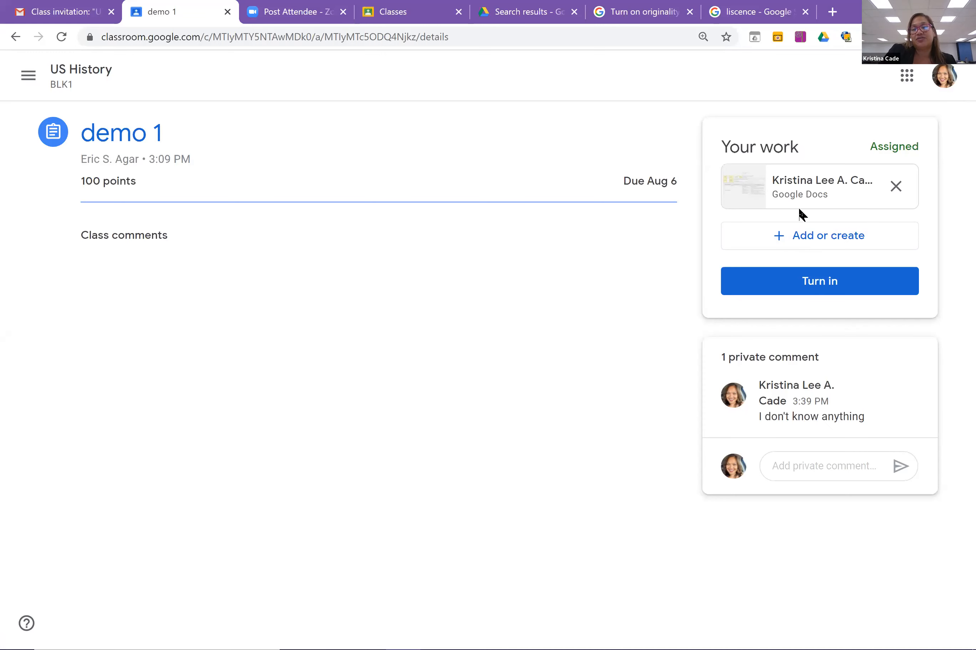
click(810, 287)
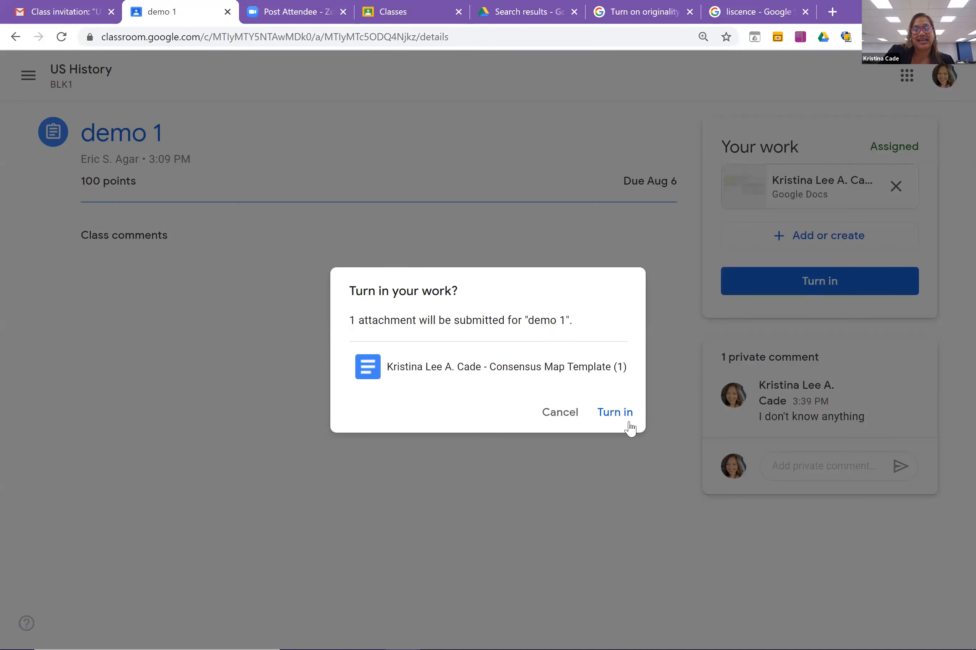
click(615, 414)
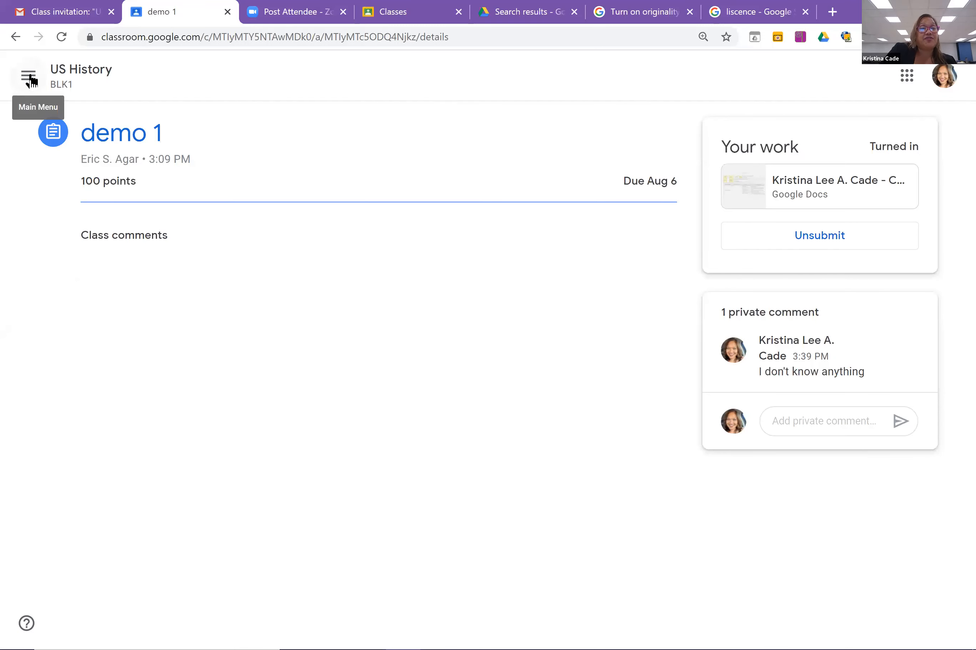
Return to the US History BLK1 stream and open the navigation menu of teaching classes.
click(73, 79)
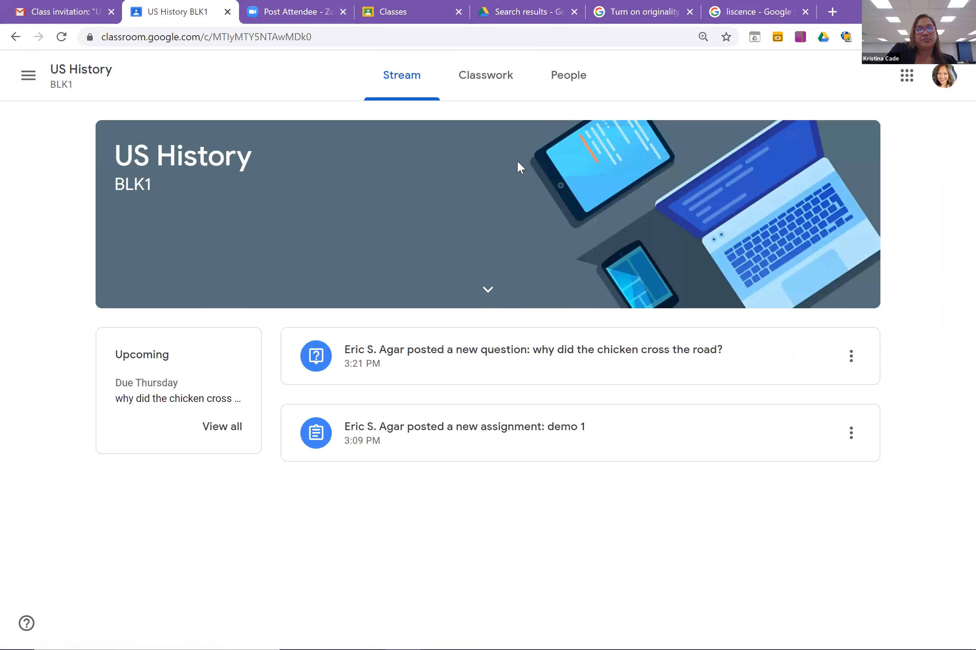
click(29, 80)
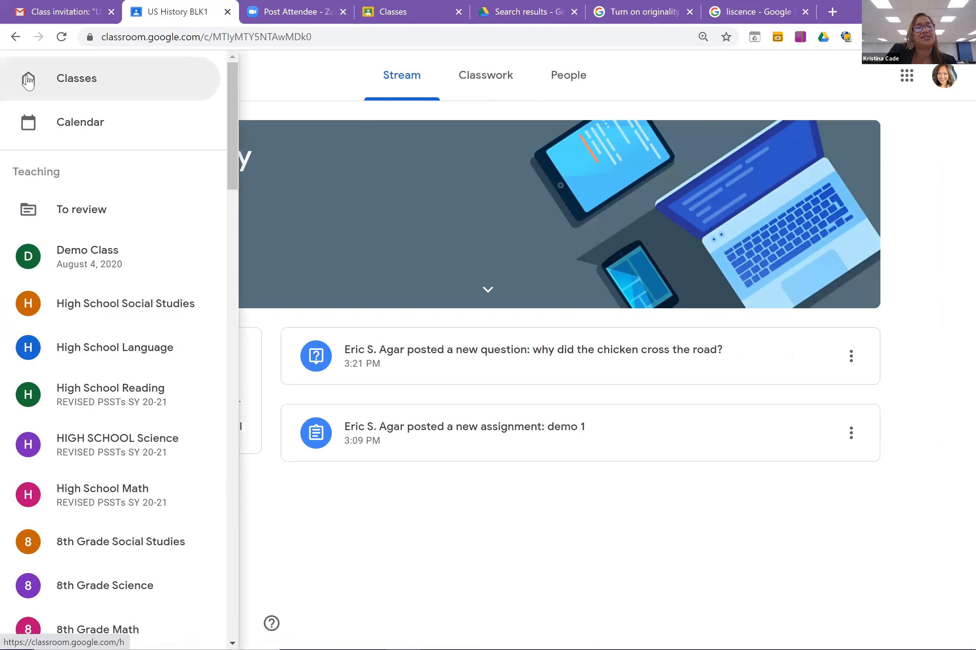
In the Aug 2 – Aug 8, 2020 calendar, view the 'Which model of learning' answers, then the chicken question.
click(67, 129)
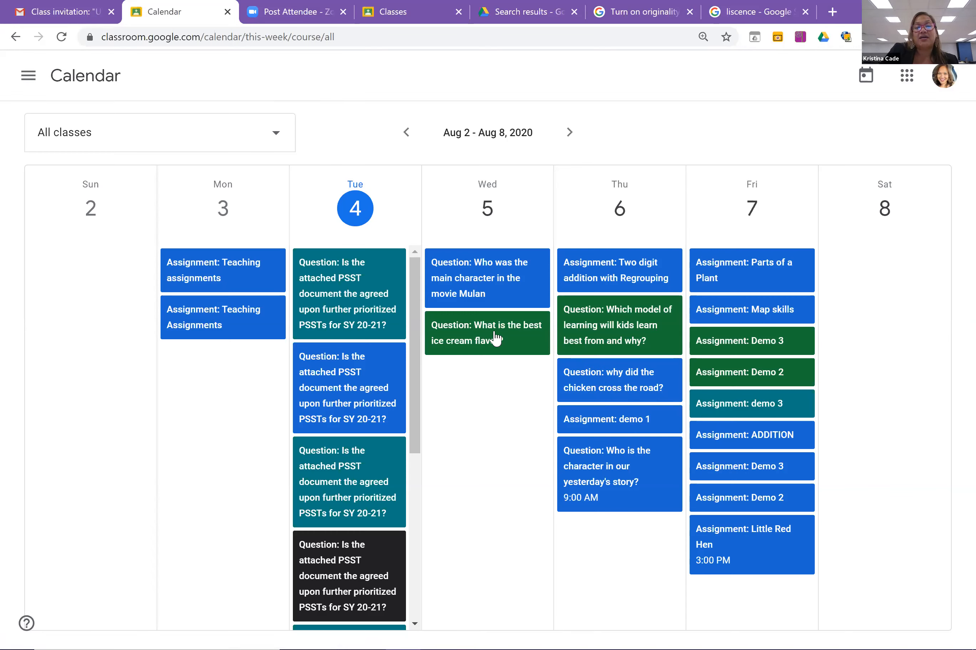
click(590, 342)
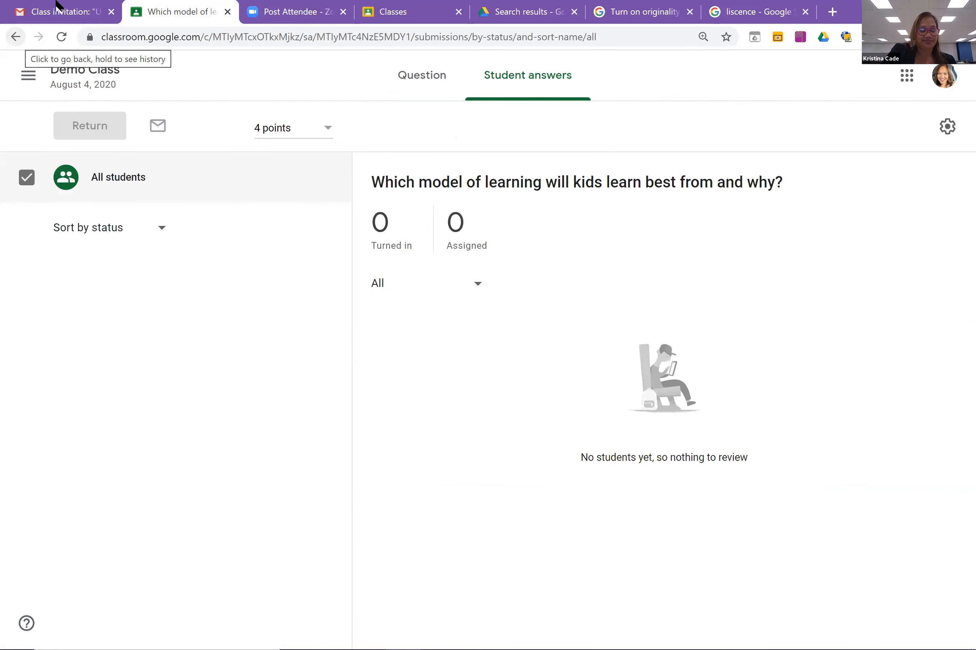
click(35, 80)
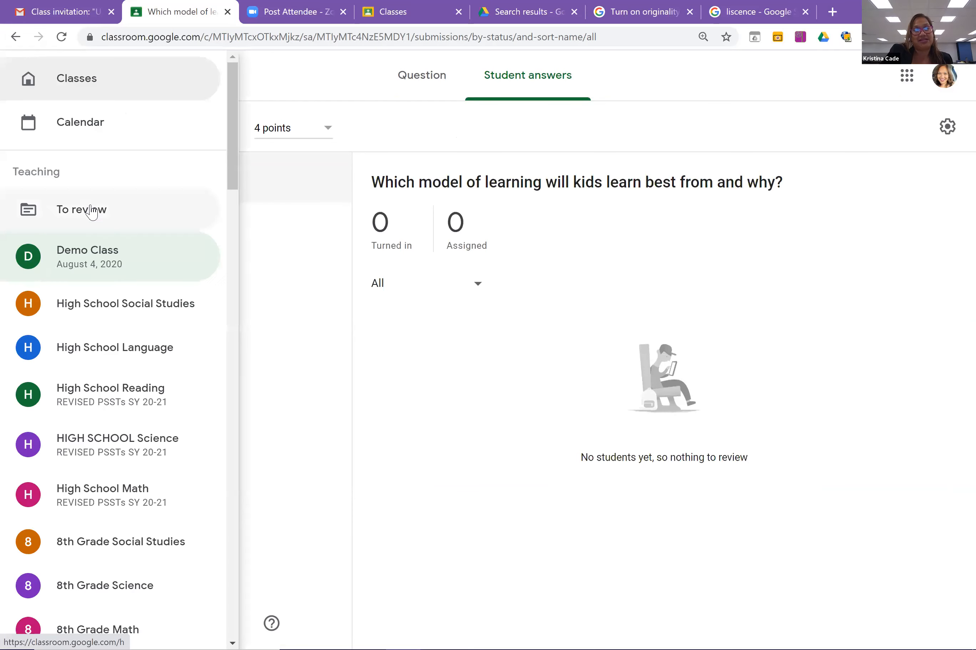
click(92, 136)
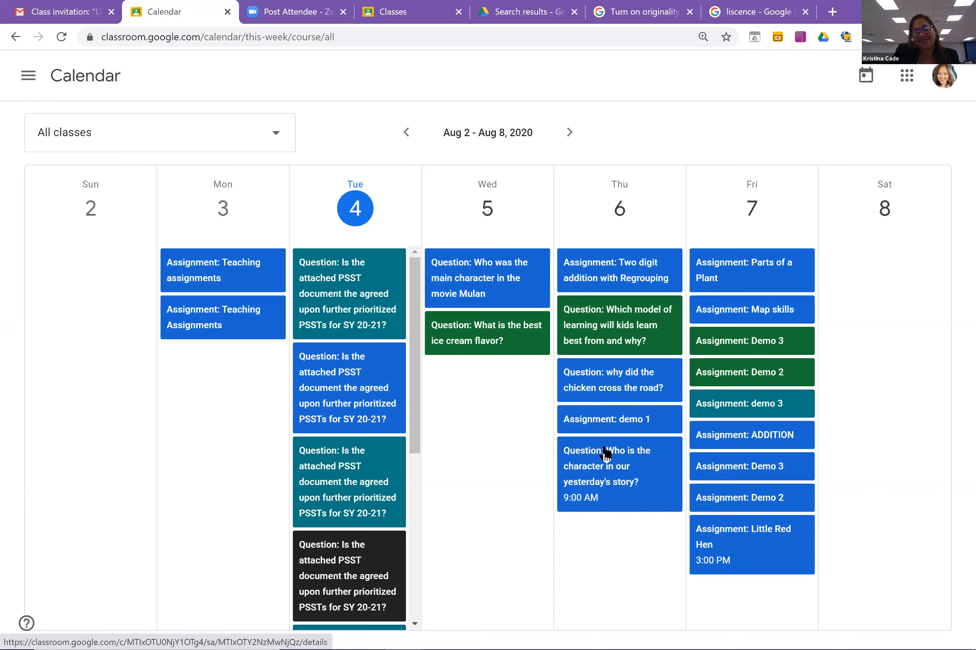
click(600, 397)
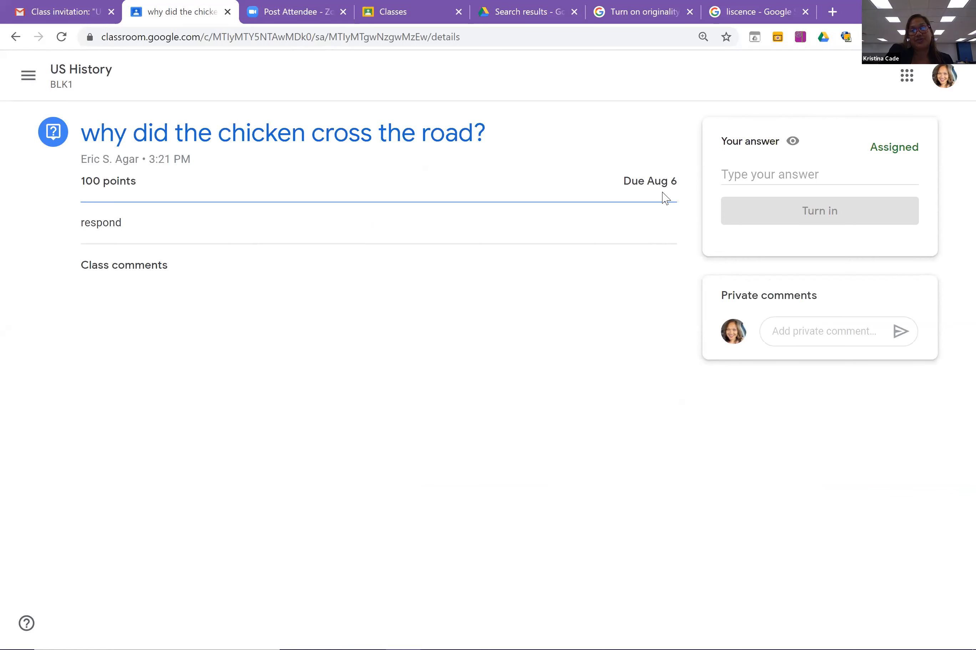
Answer the chicken question with 'because he wanted to' and turn it in.
click(739, 178)
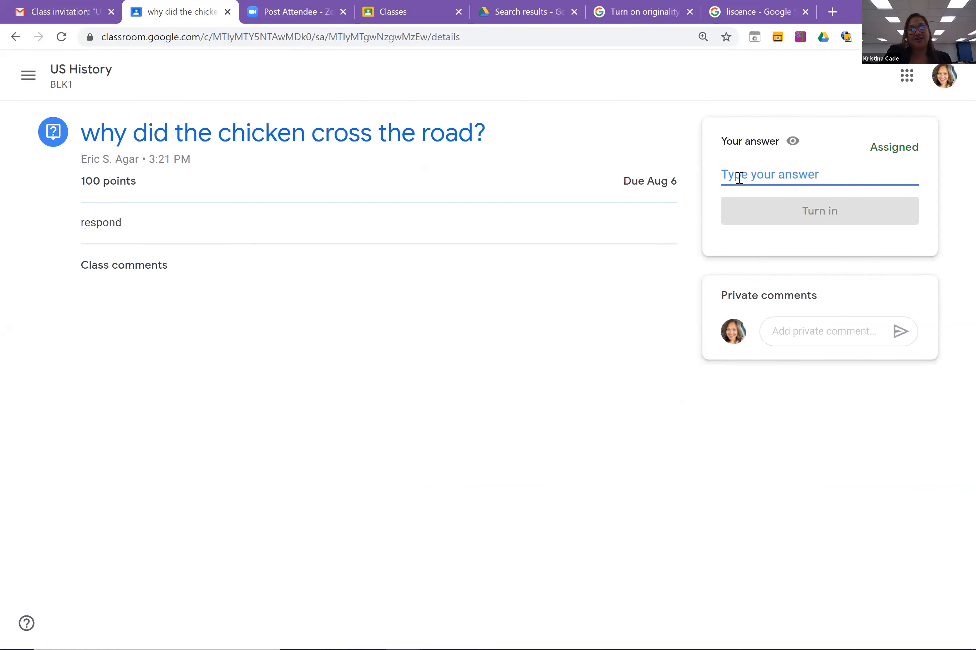
text(because he wa)
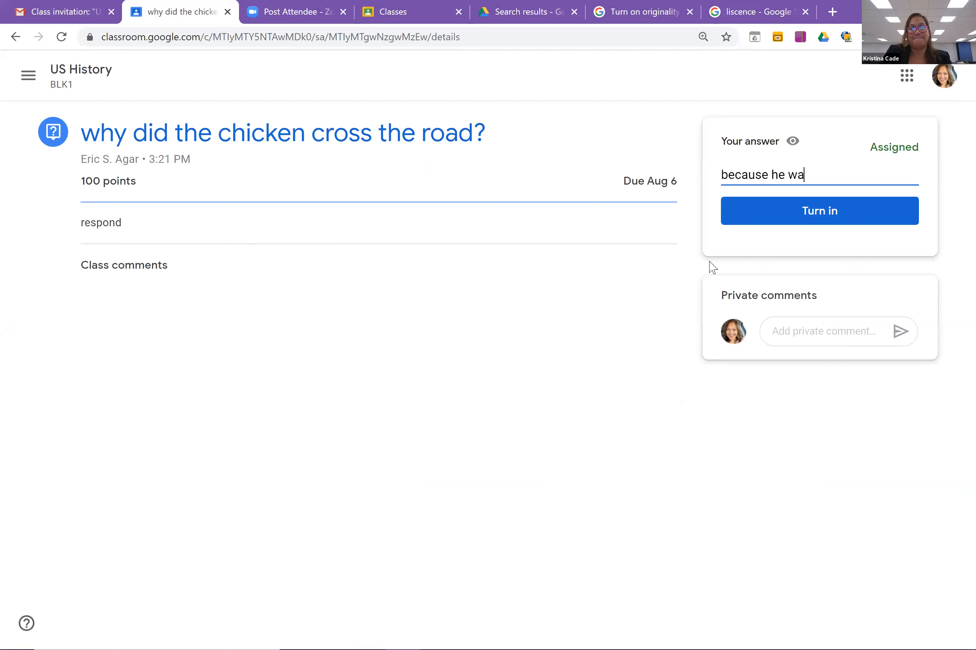
text(nted to :-0)
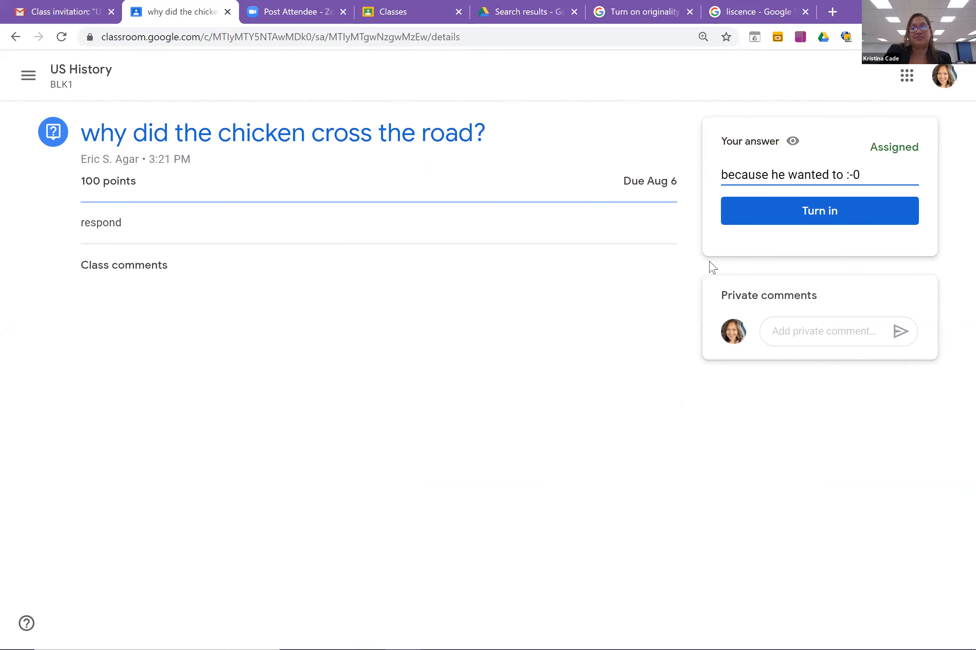
click(807, 216)
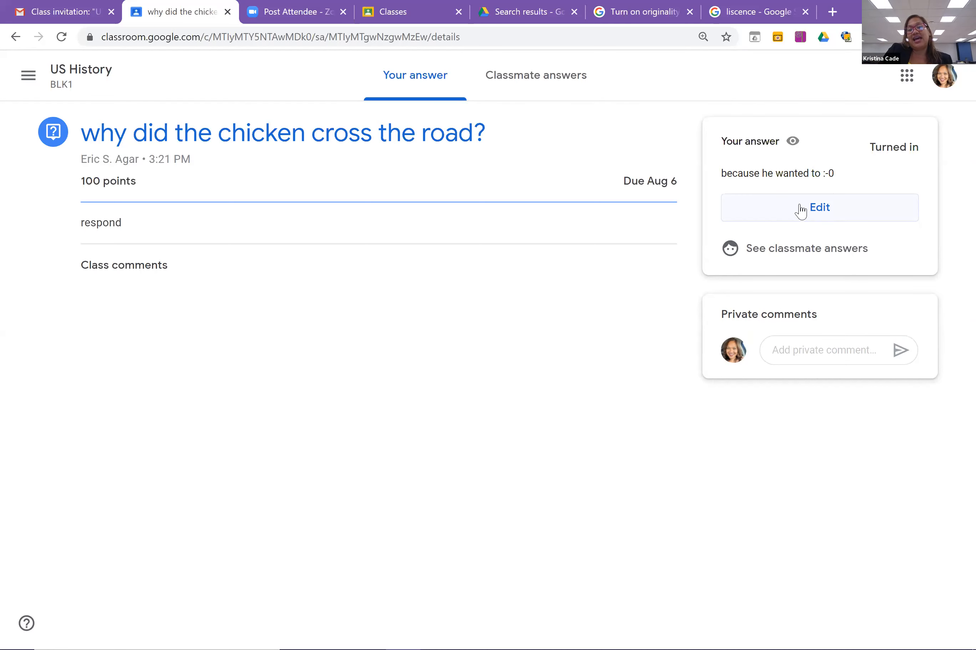
View the classmates' answers, then go back to the Calendar for all classes.
click(797, 256)
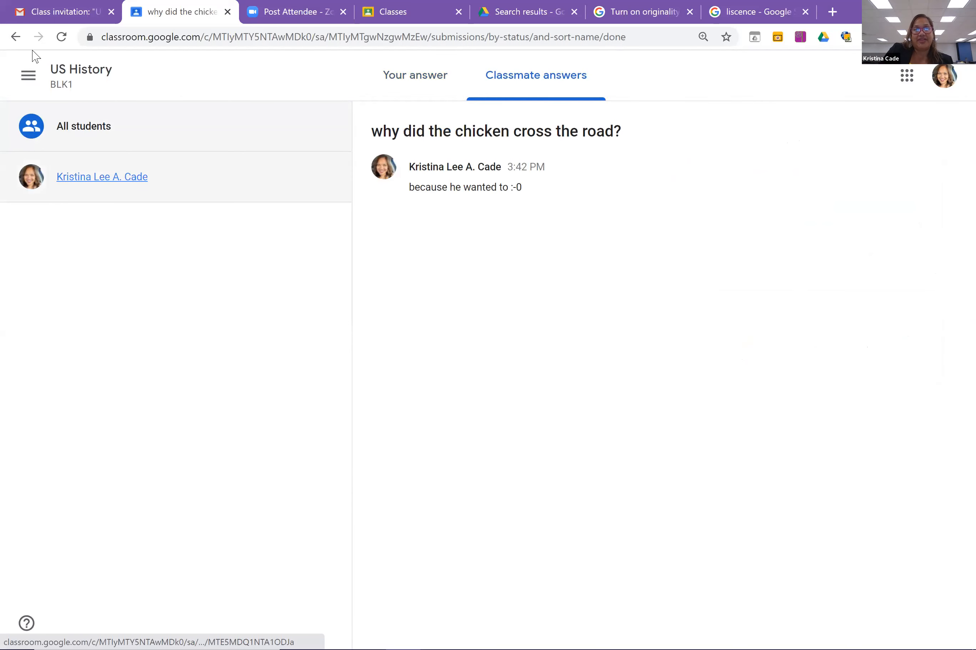
click(34, 76)
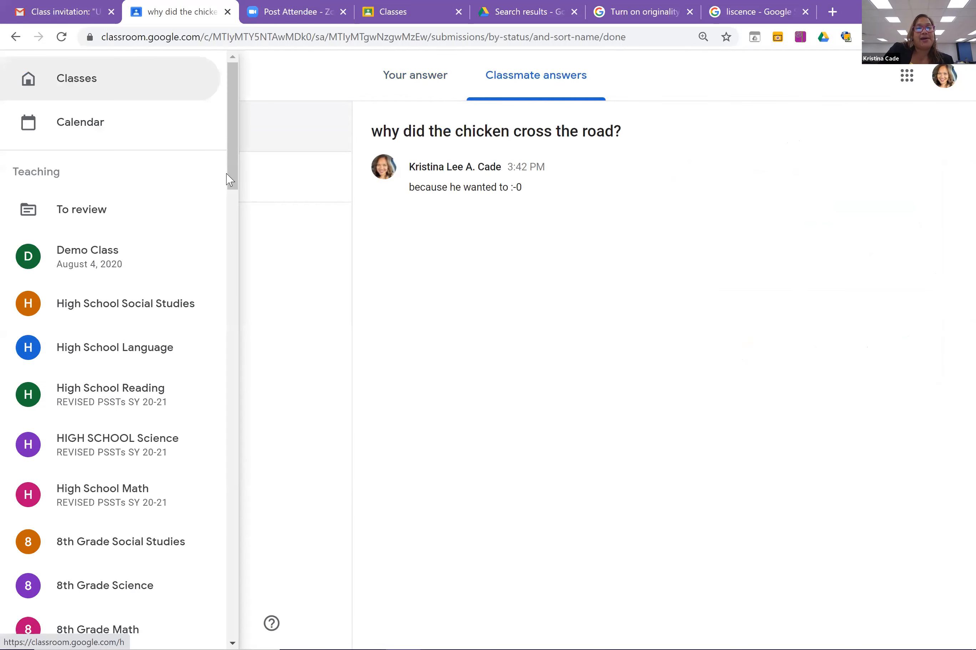
click(99, 124)
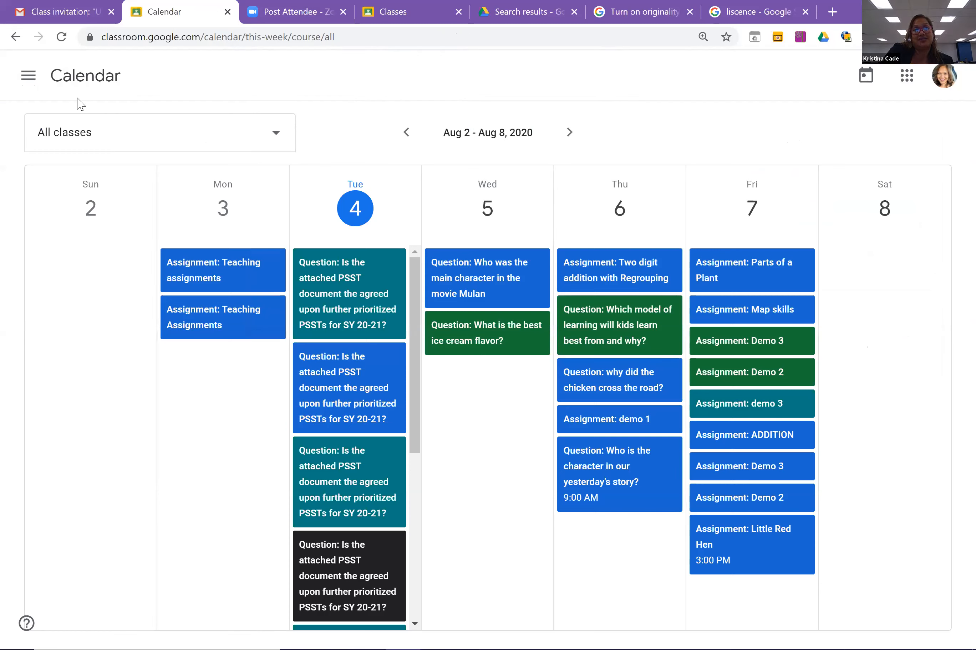
Show To review work filtered to High School Social Studies, then to Fifth Grade PSST.
click(28, 79)
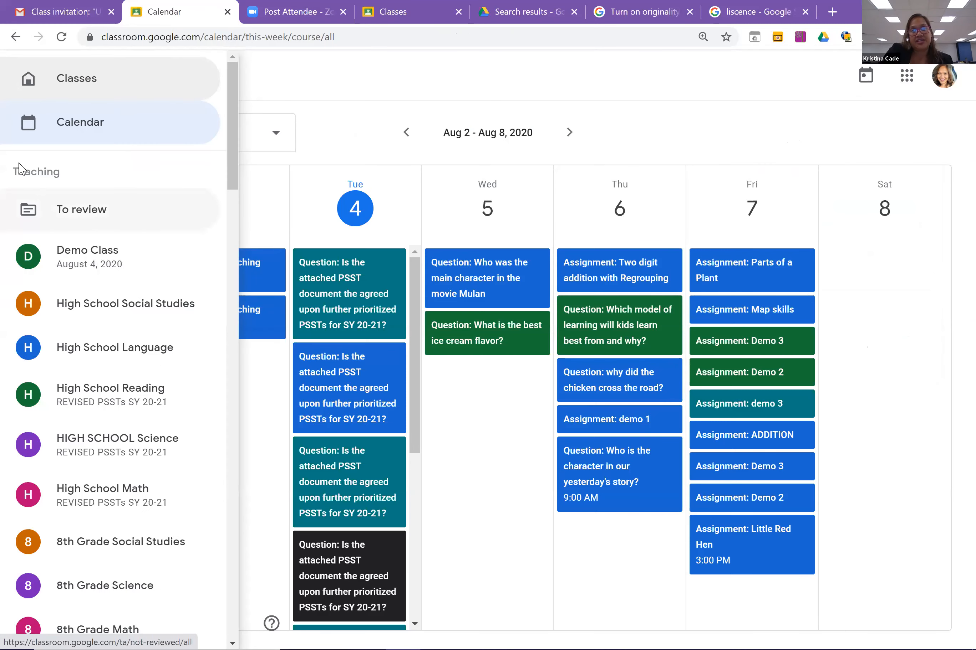
click(92, 217)
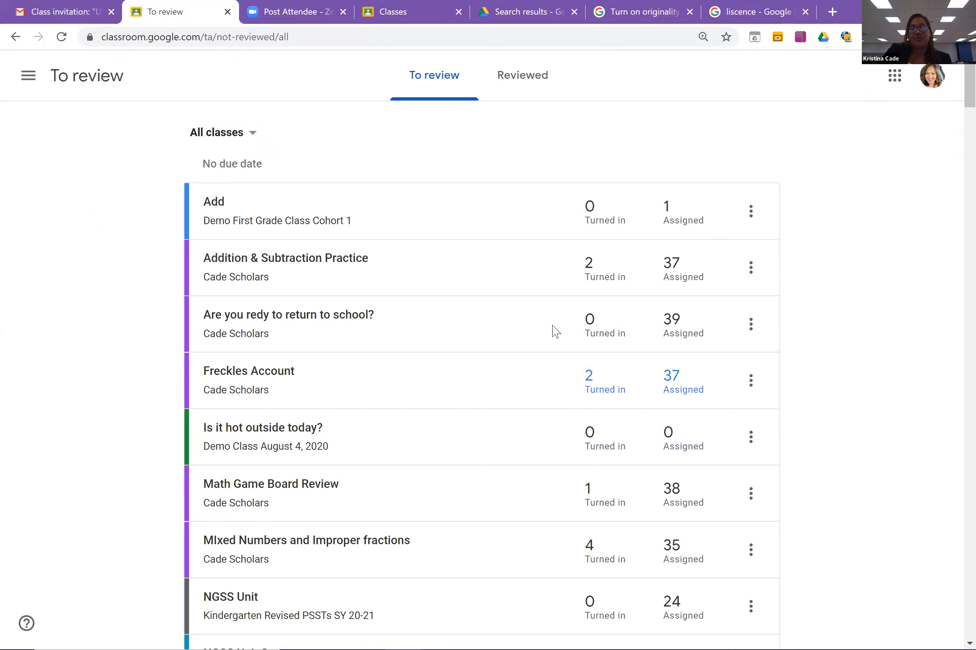
click(252, 133)
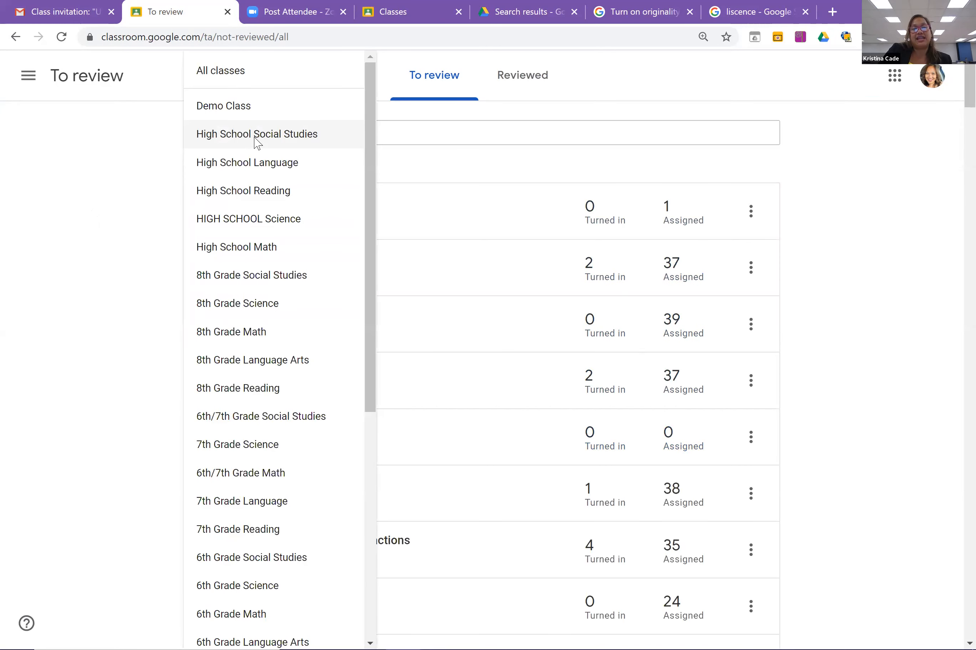
click(256, 141)
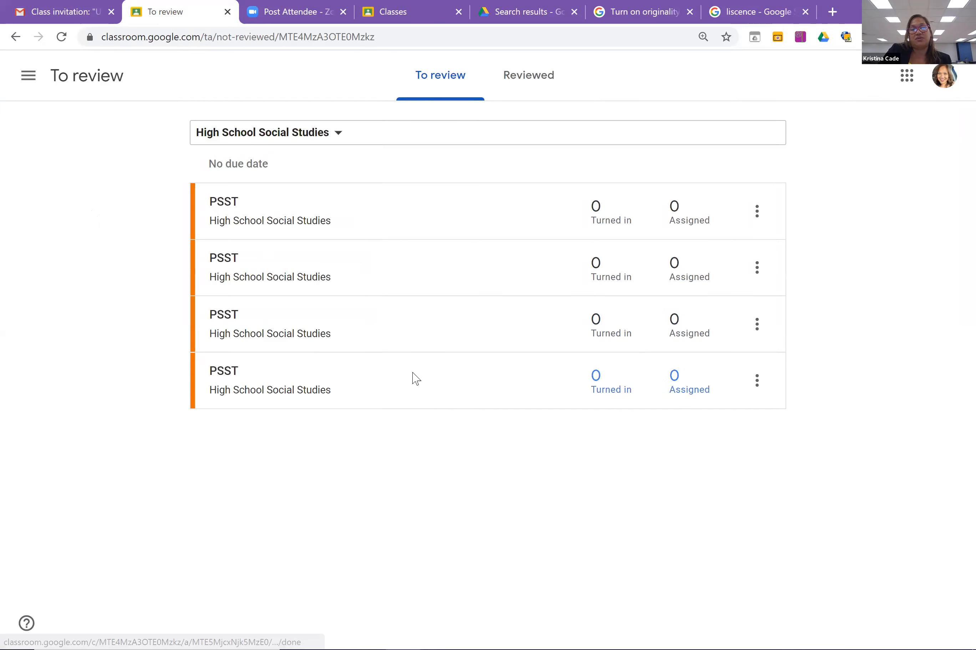
click(339, 136)
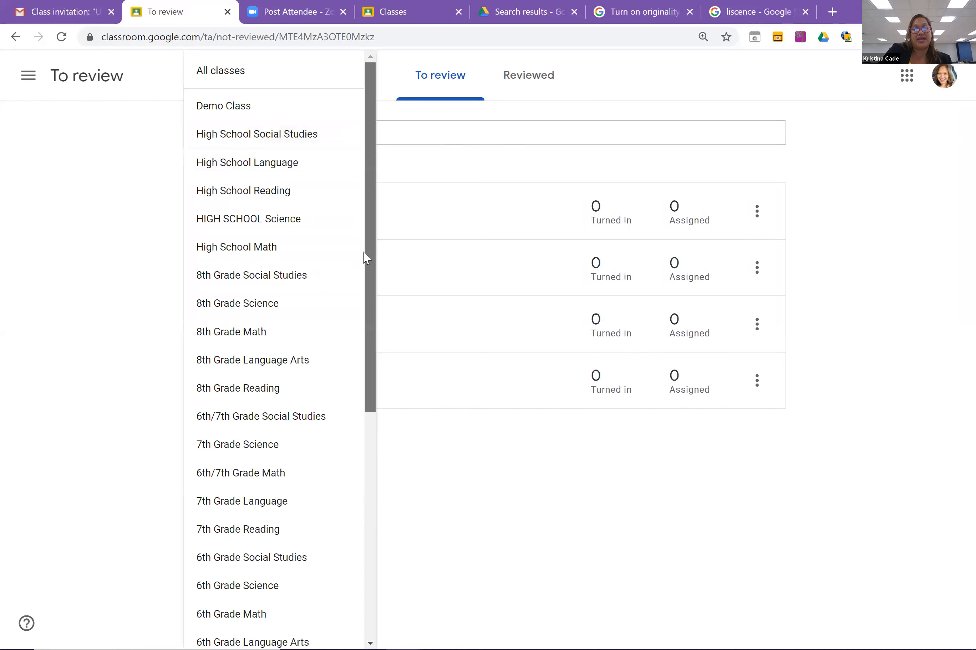
scroll(363, 256, down, 3)
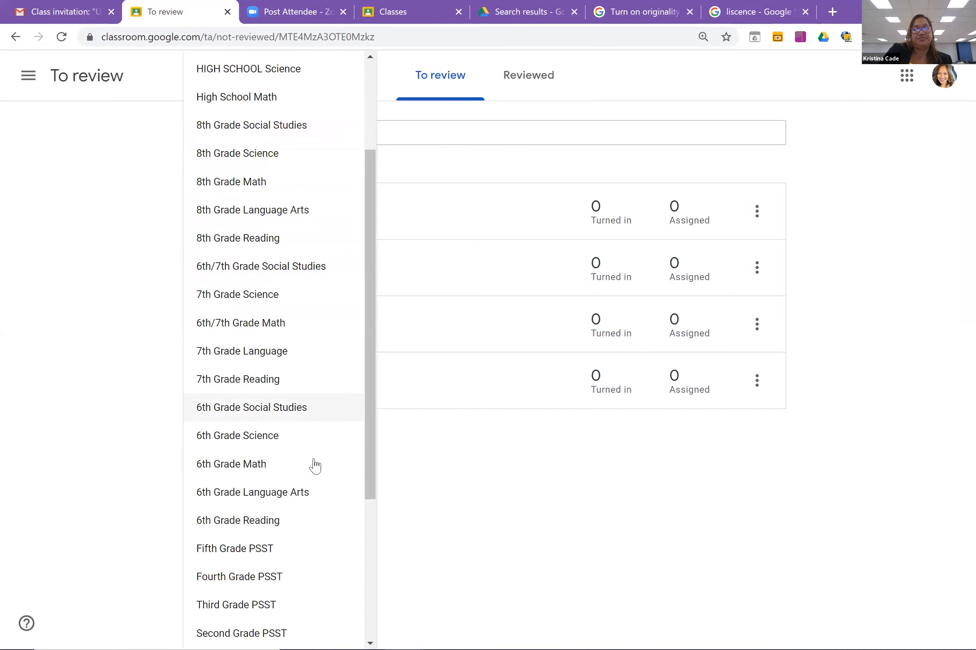
click(257, 550)
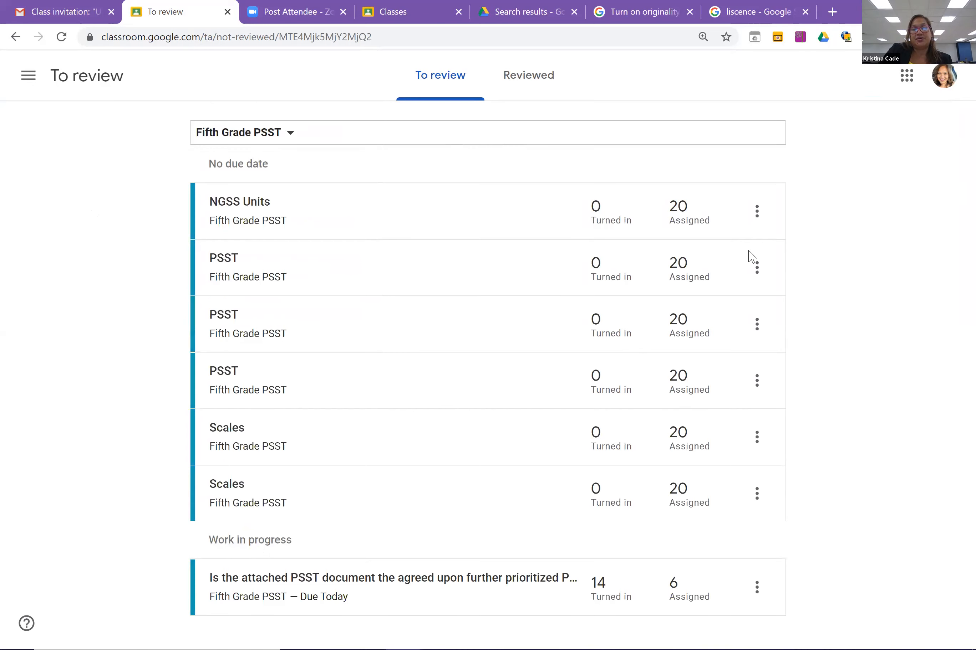
Open the Mrs. Milan Class stream from the navigation drawer.
click(28, 76)
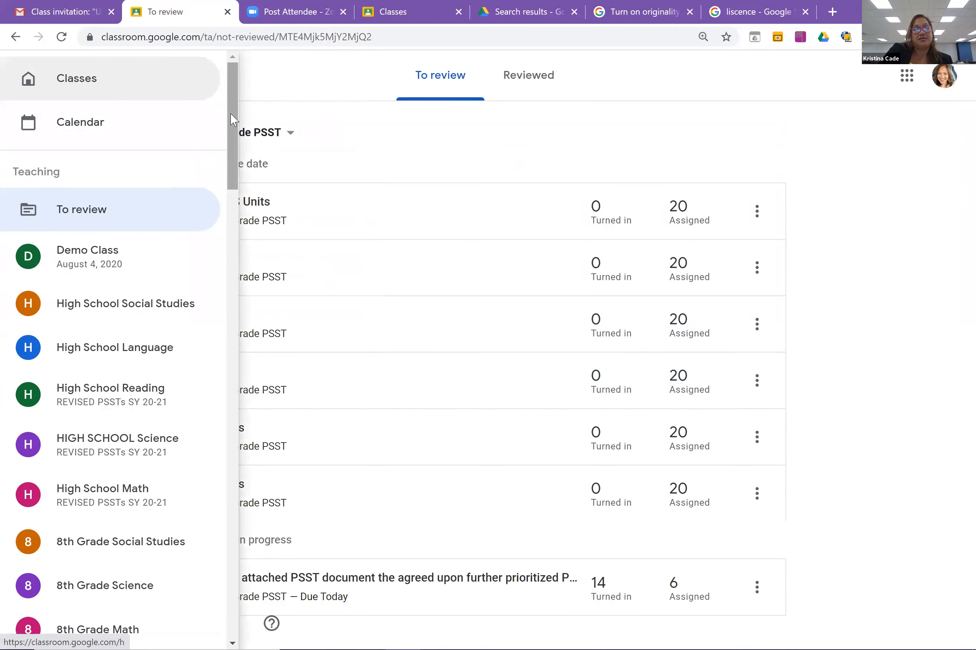
scroll(225, 216, down, 7)
scroll(224, 352, down, 20)
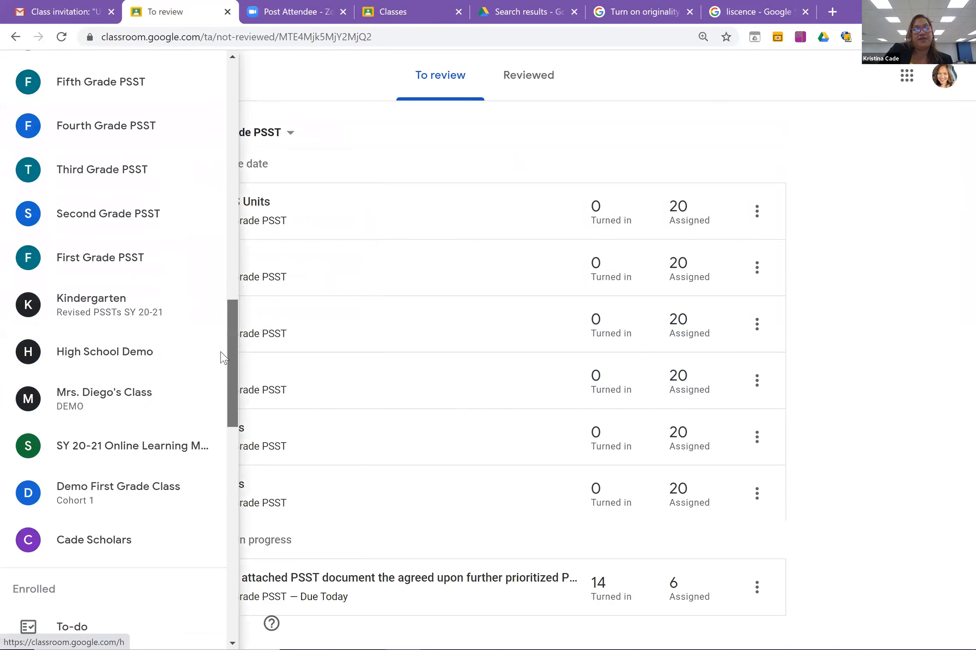
scroll(230, 460, down, 5)
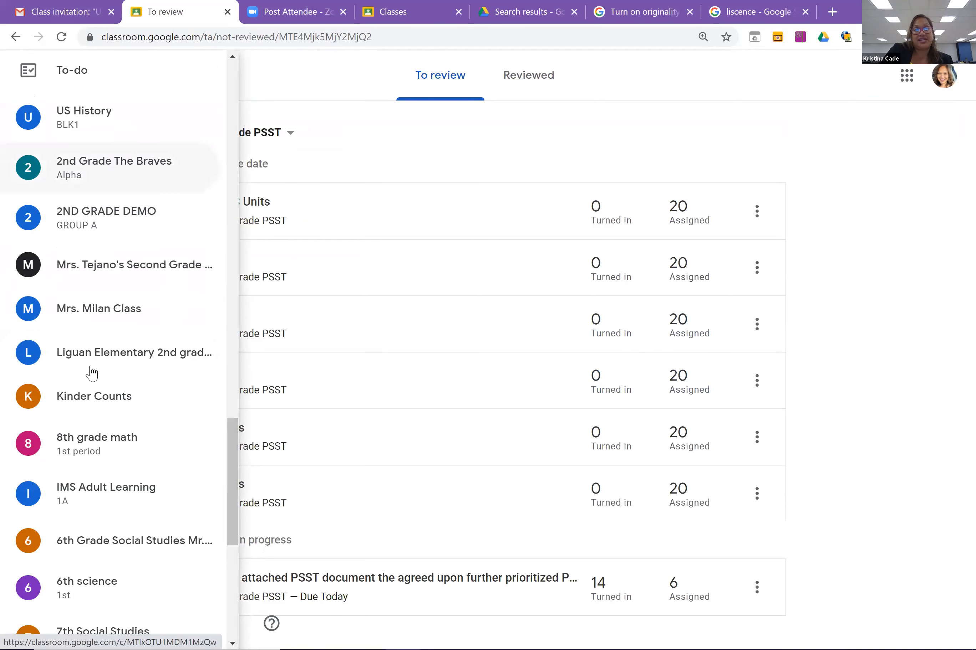
click(89, 311)
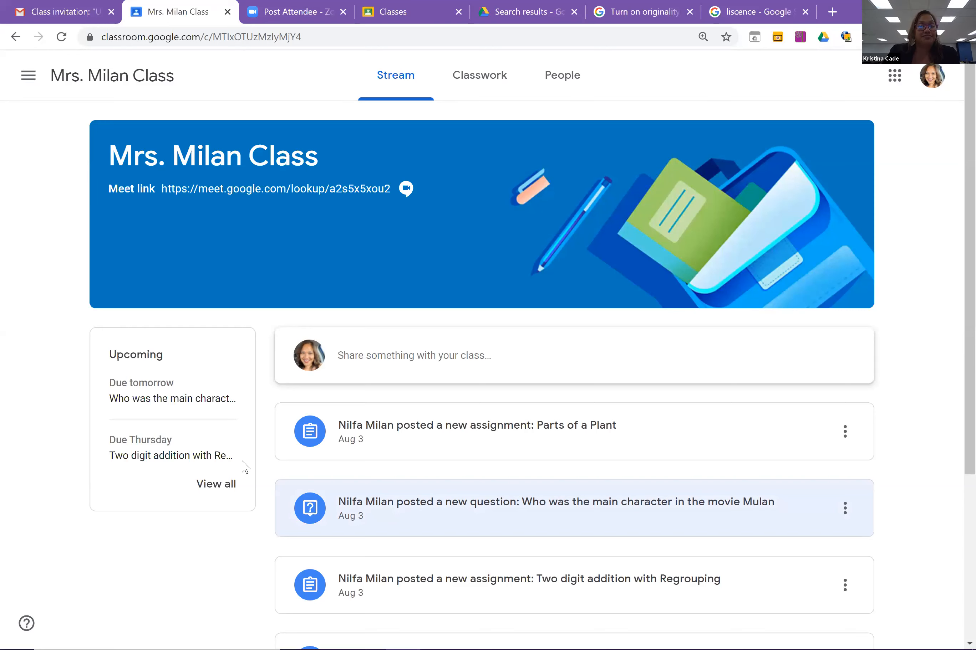
Open the Cade Scholars class stream, then return to the Classes home page of cards.
click(29, 76)
drag(234, 127, 225, 446)
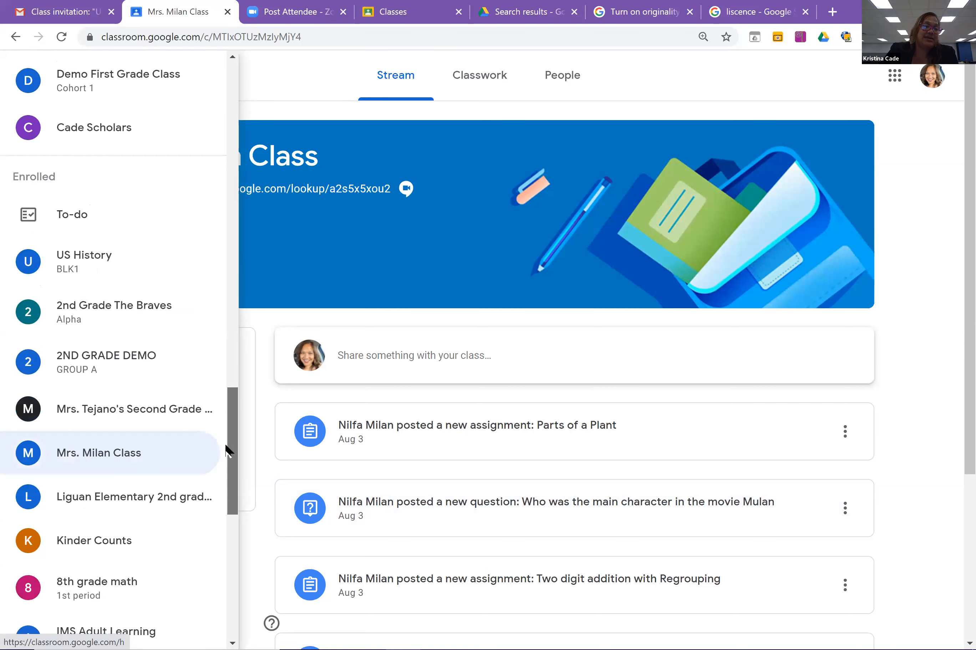
scroll(183, 338, up, 3)
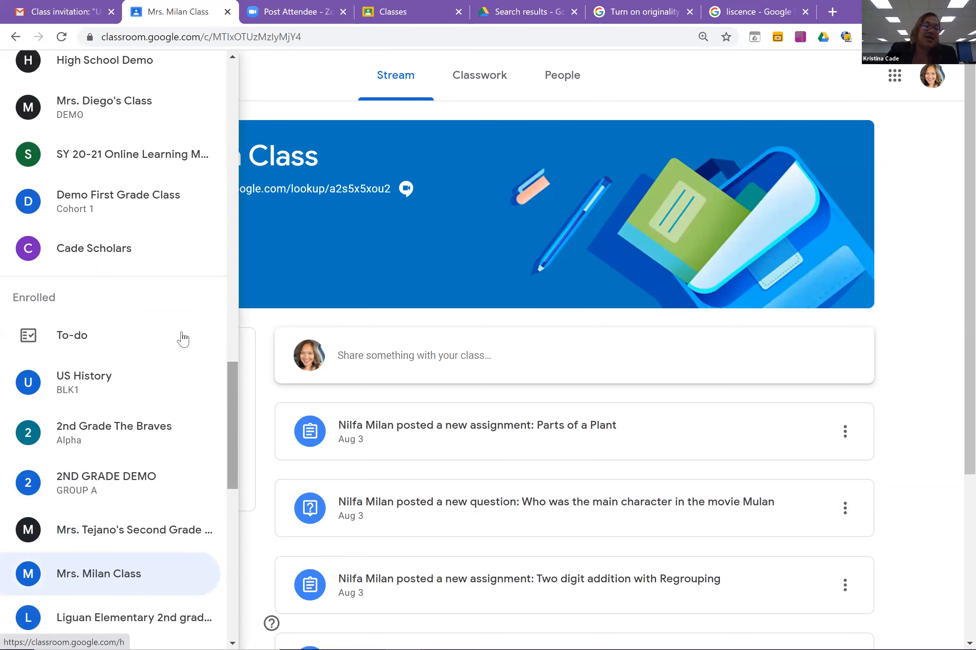
click(171, 260)
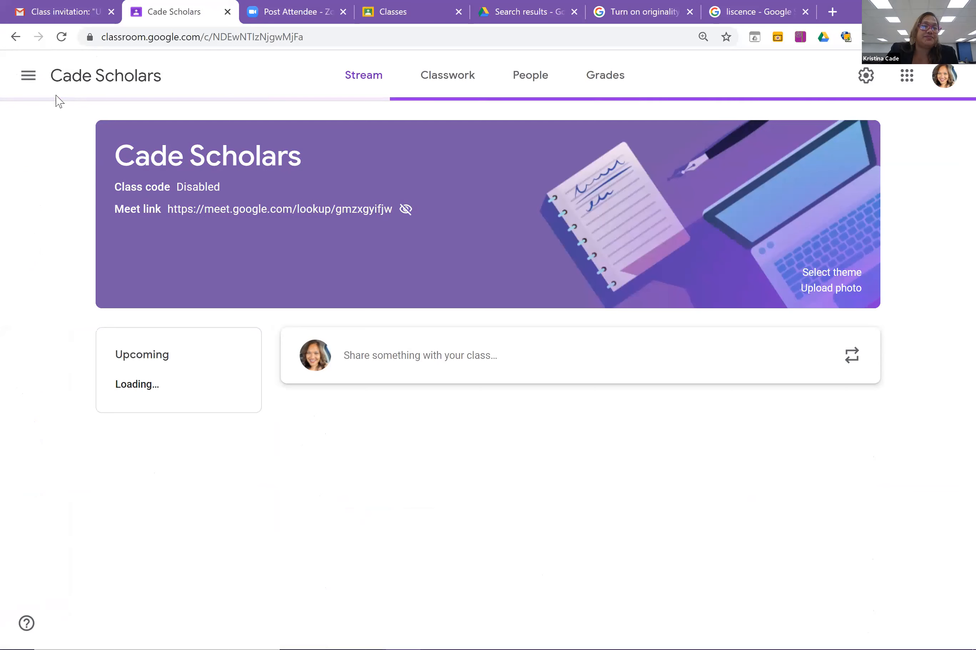
click(29, 76)
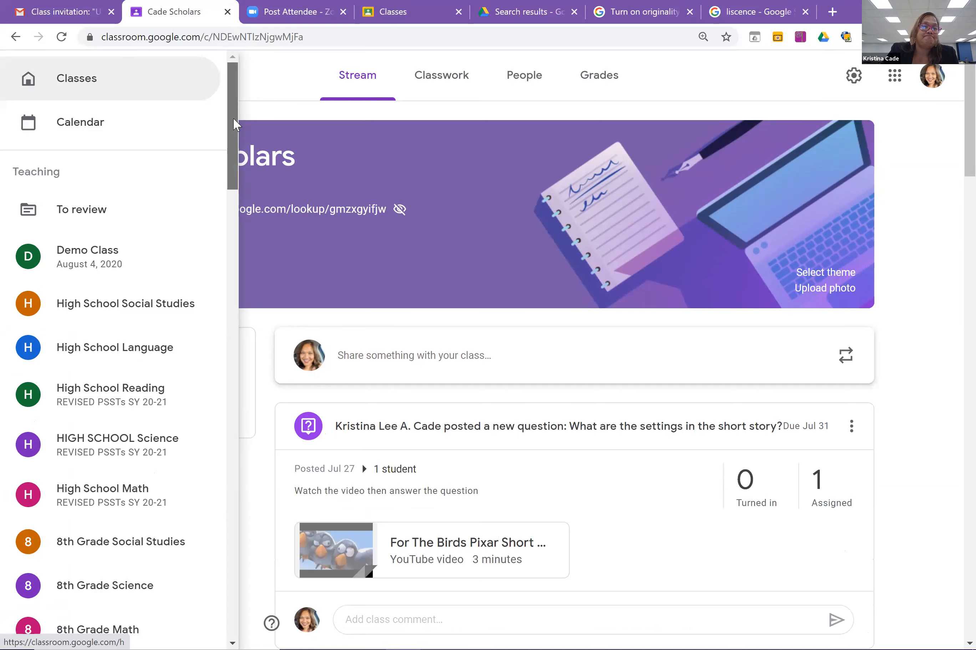
click(163, 95)
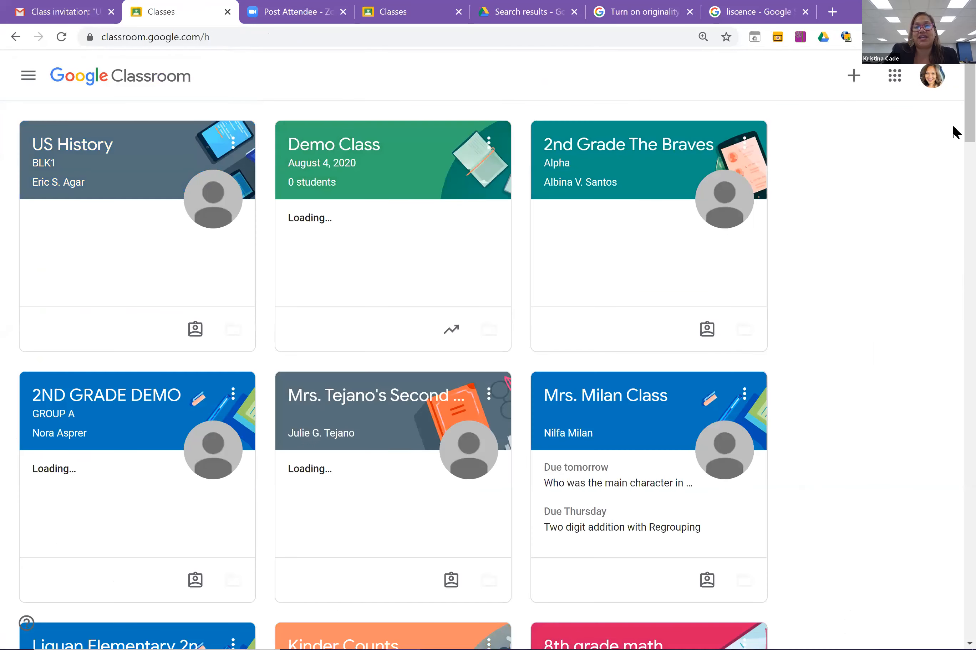
Archive the Cade Scholars class from its card's options menu and confirm Archive.
scroll(955, 185, down, 6)
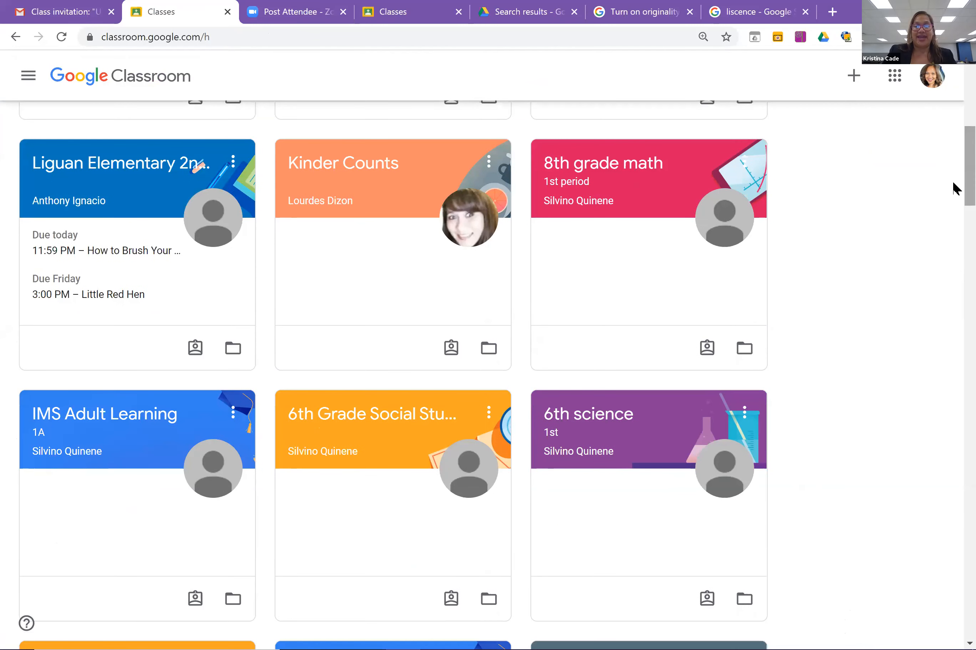
scroll(955, 273, down, 20)
scroll(955, 378, down, 20)
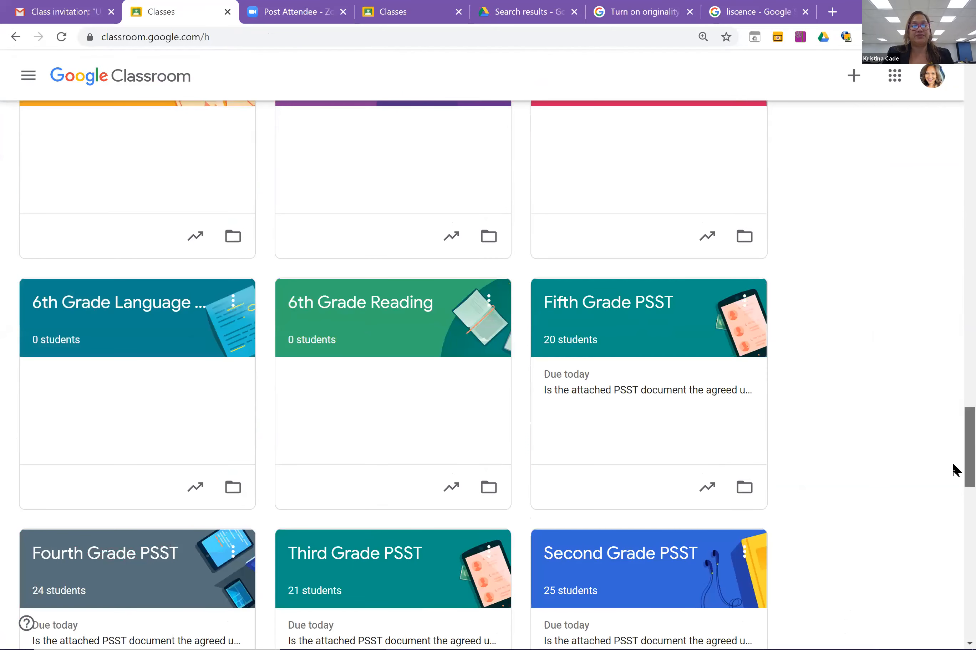
scroll(952, 624, down, 20)
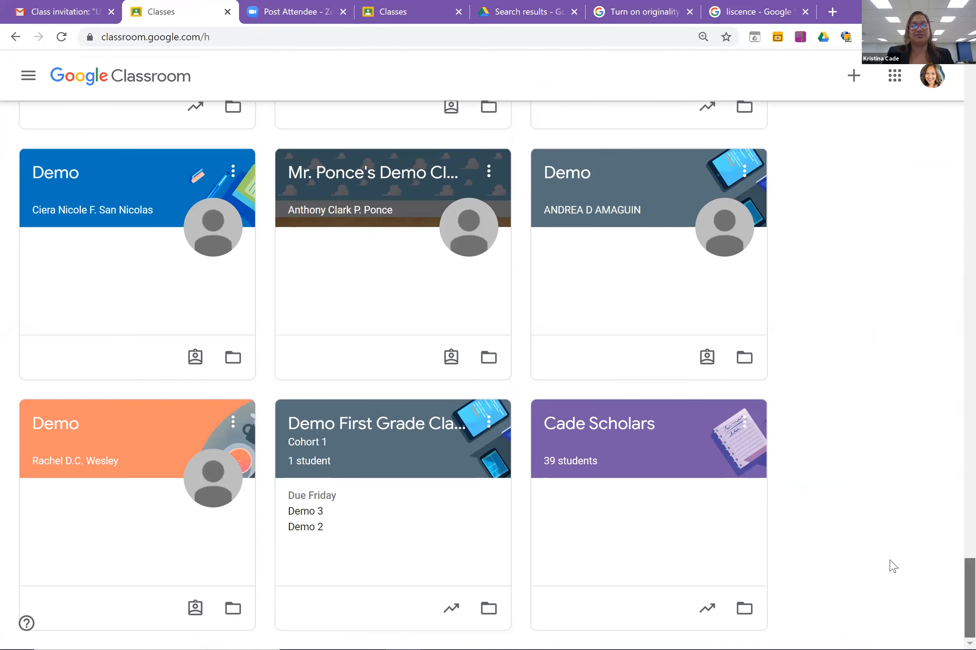
click(746, 425)
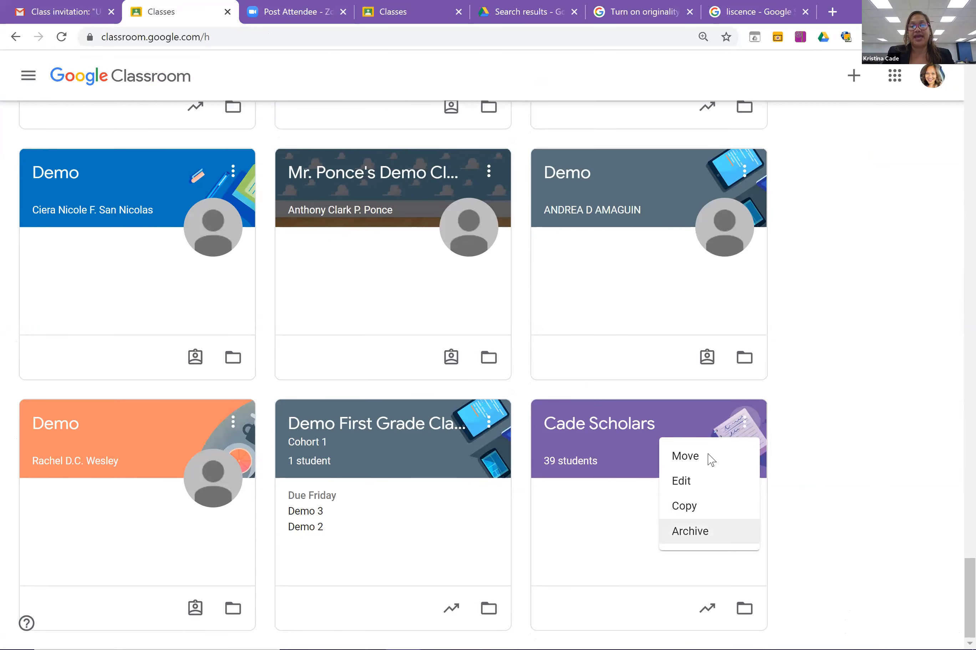
key(Return)
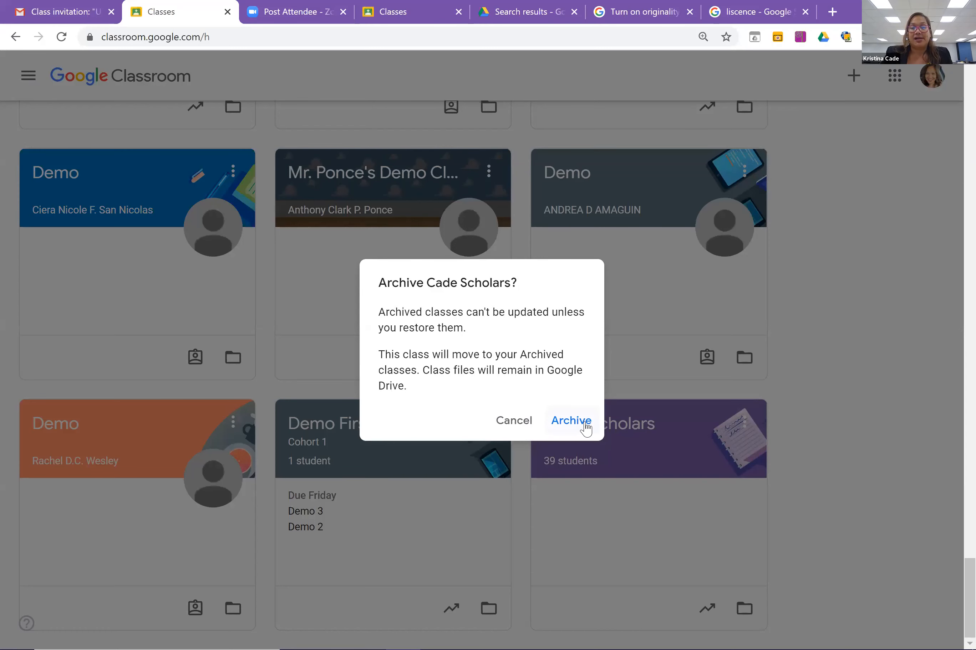
click(586, 427)
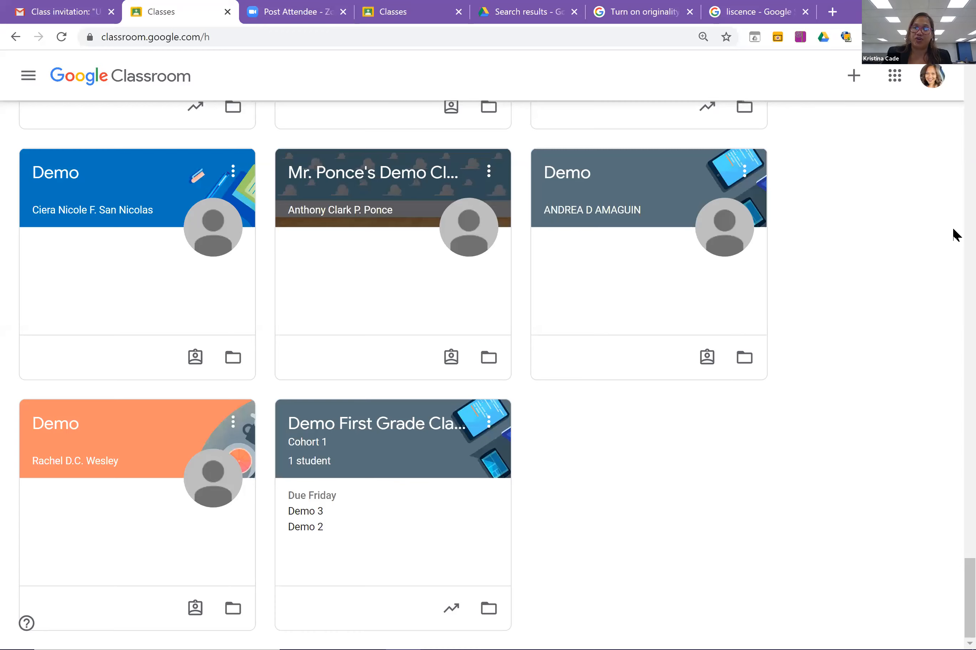
drag(966, 586, 966, 64)
Open Archived classes, listing Demo, 11th Grade Social Studies and 11th Grade English.
click(28, 75)
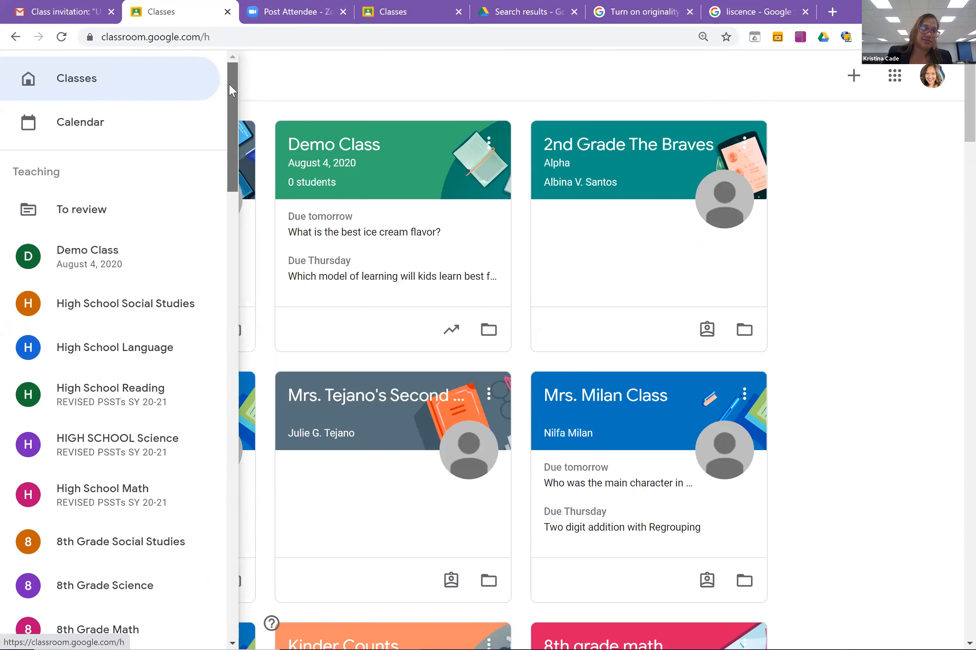
scroll(212, 461, down, 20)
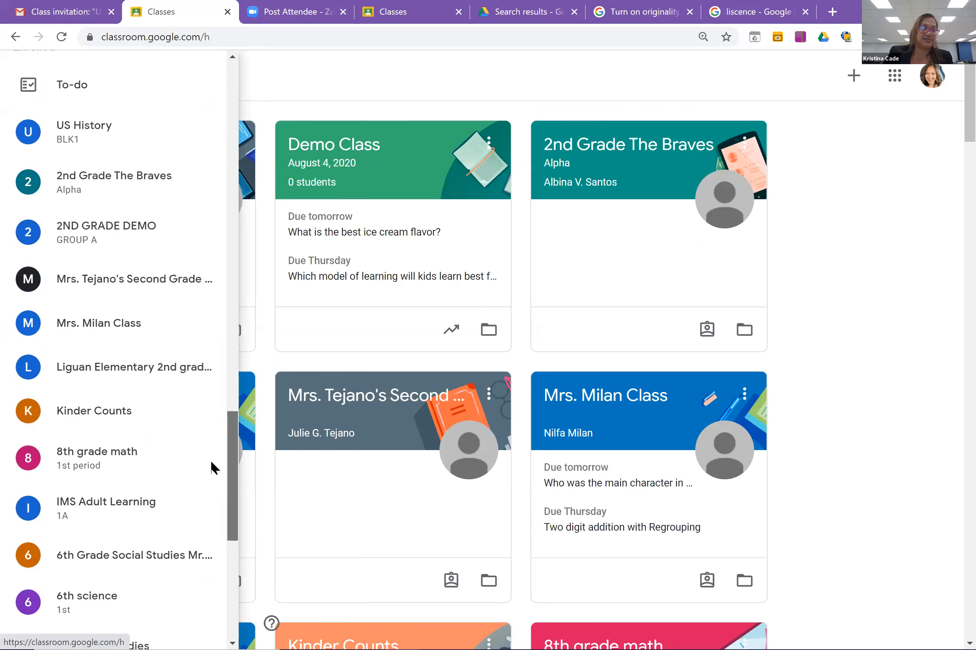
scroll(212, 553, down, 5)
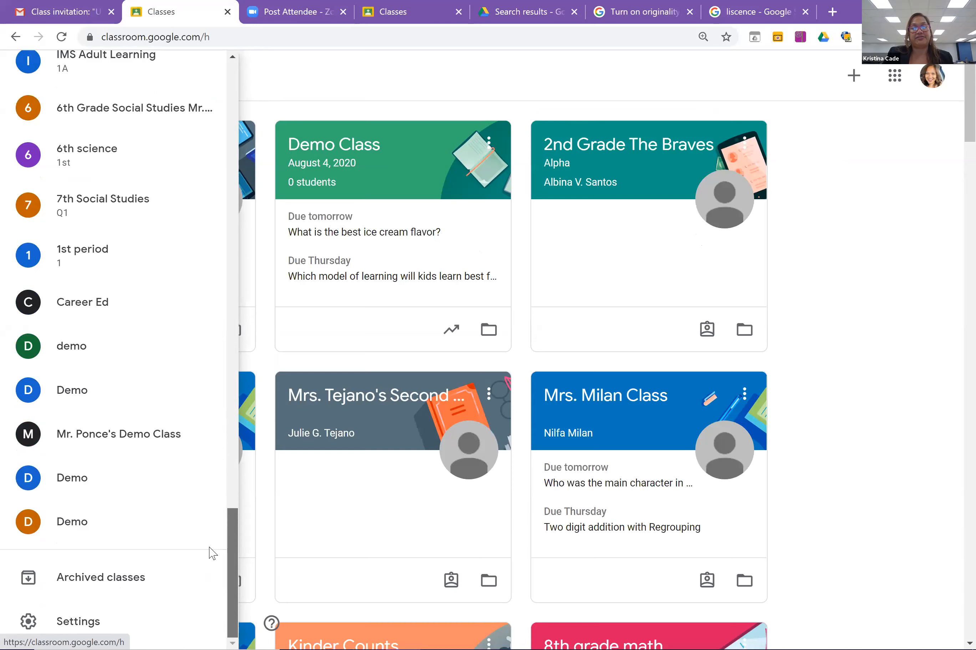
click(88, 579)
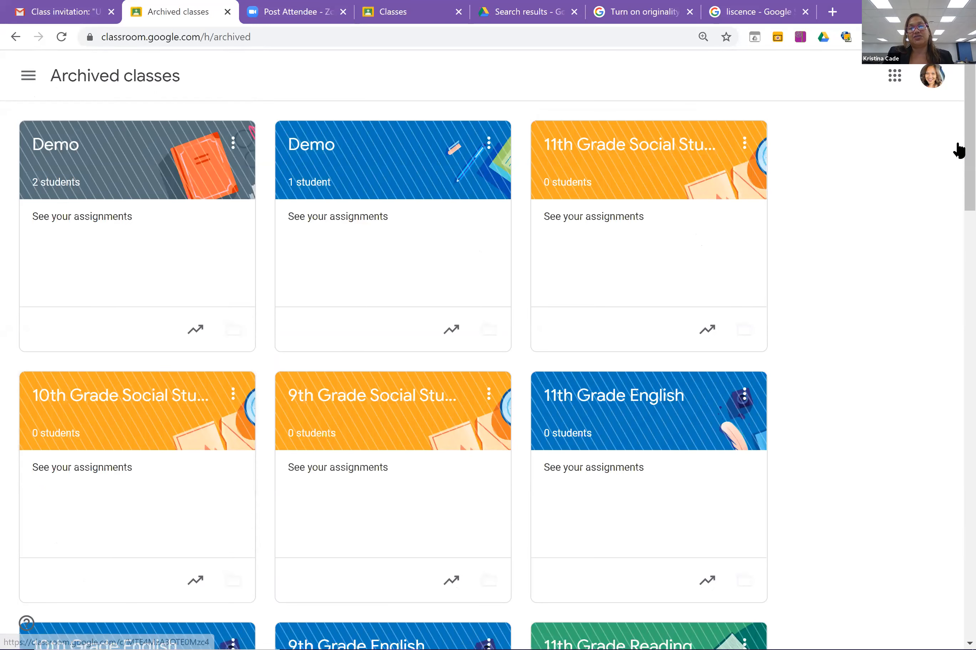
Restore 11th Grade Social Studies from the archive and go back to the Classes home page.
click(744, 143)
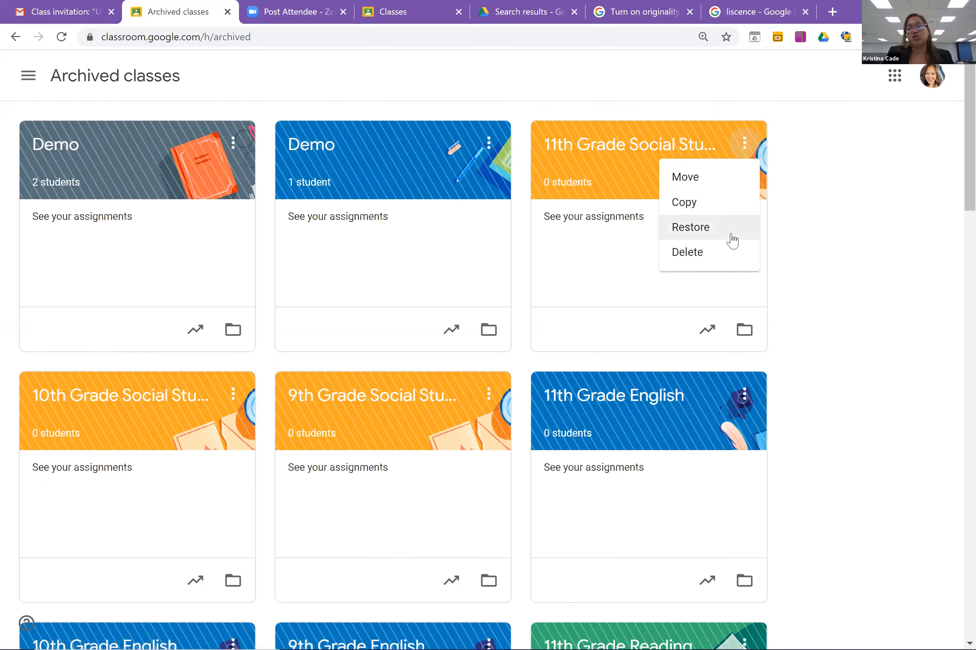
click(733, 239)
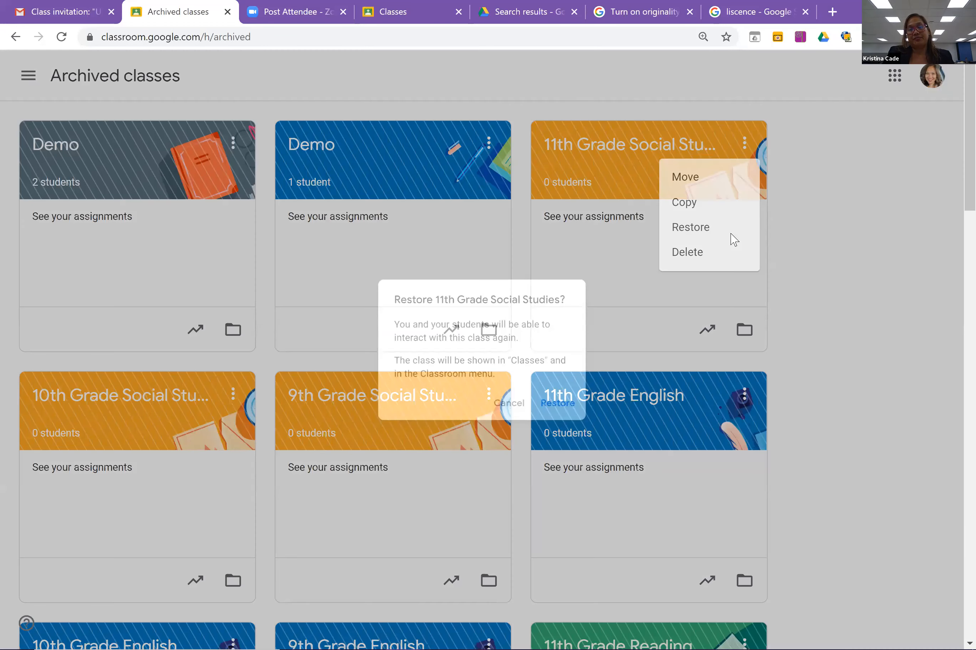
click(575, 414)
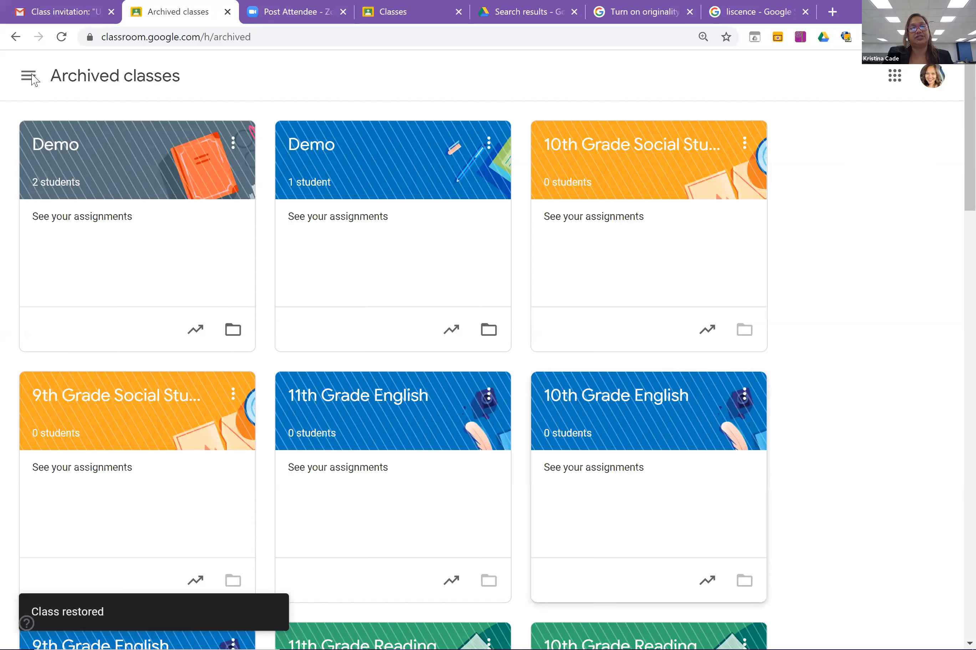
click(28, 75)
click(108, 88)
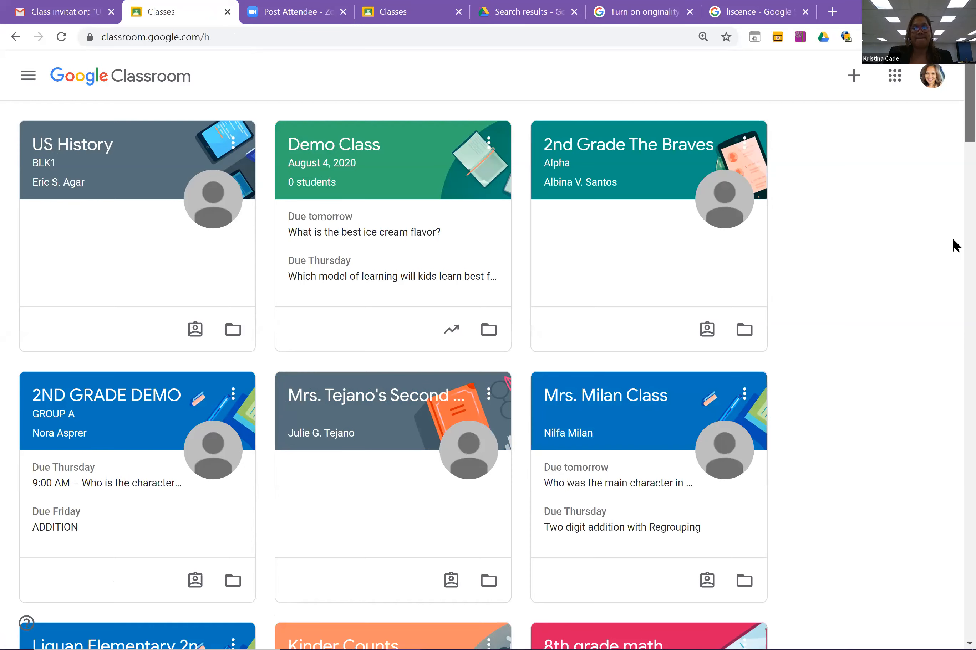
drag(953, 241, 953, 91)
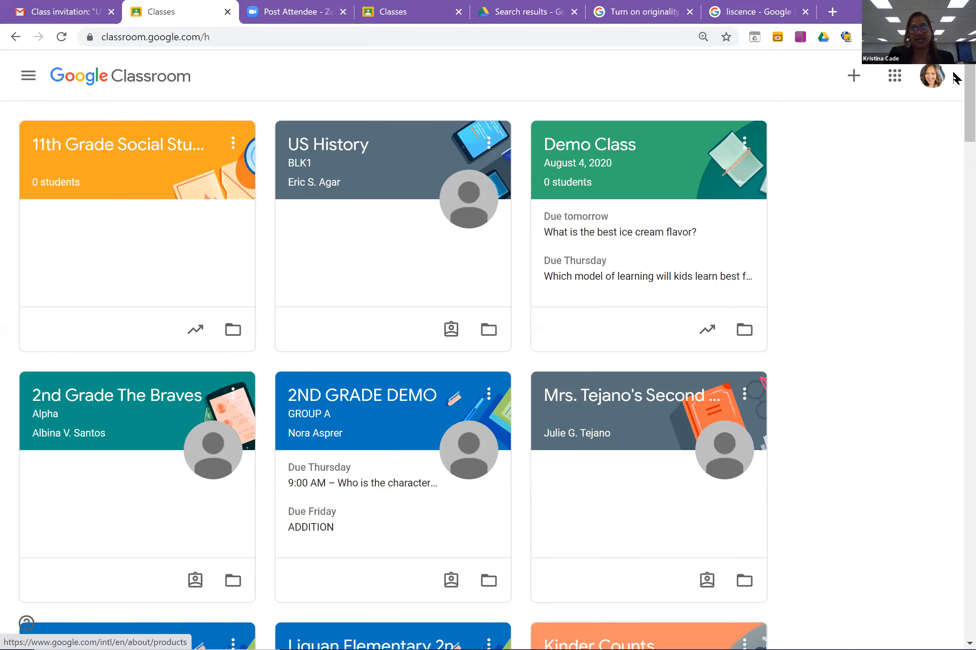
drag(965, 111, 966, 238)
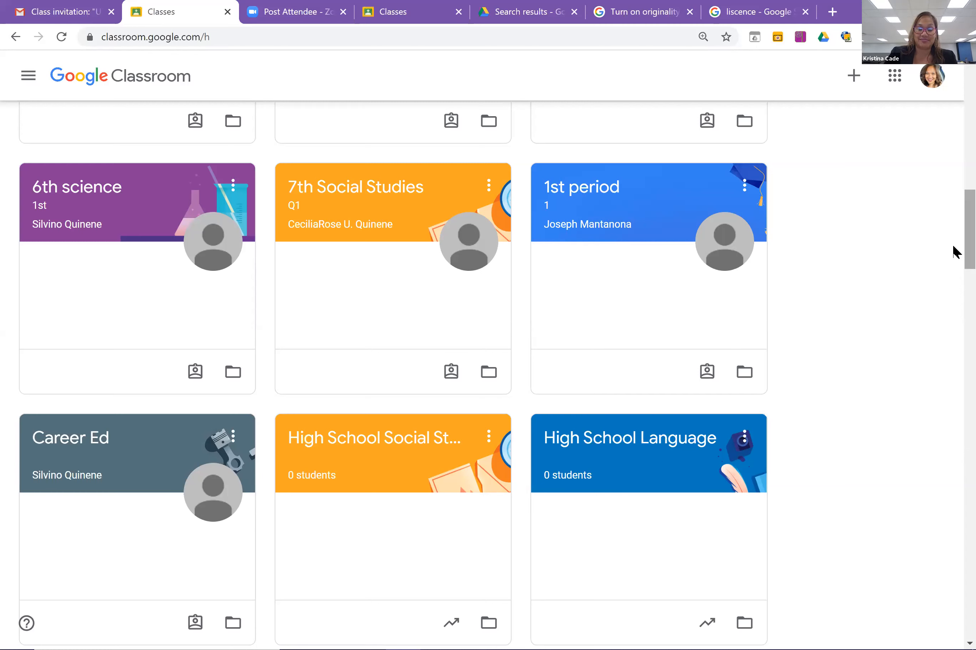
drag(955, 251, 954, 109)
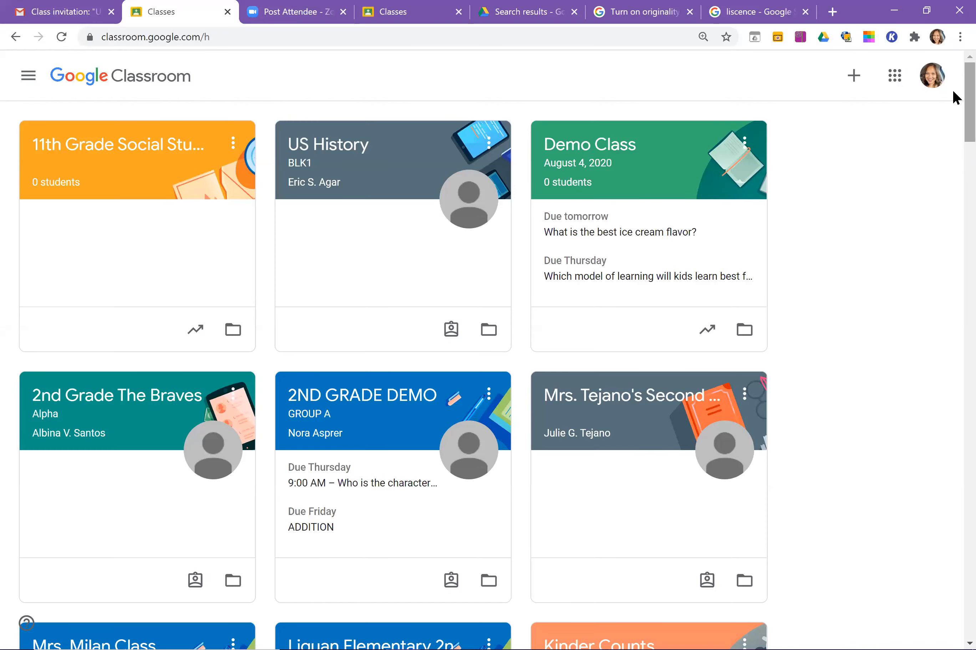
scroll(955, 101, down, 2)
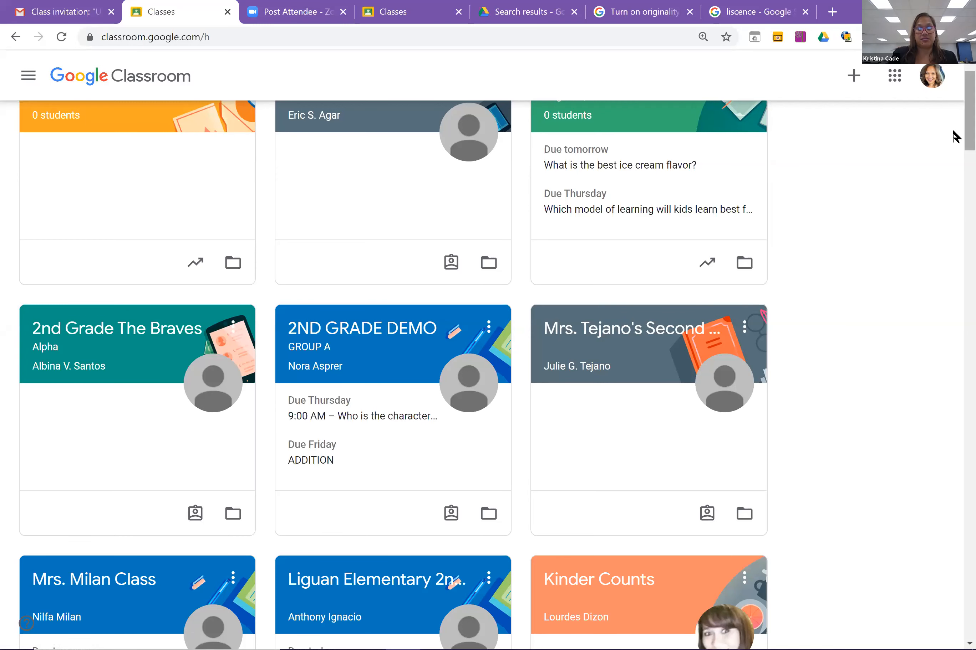
scroll(955, 187, down, 7)
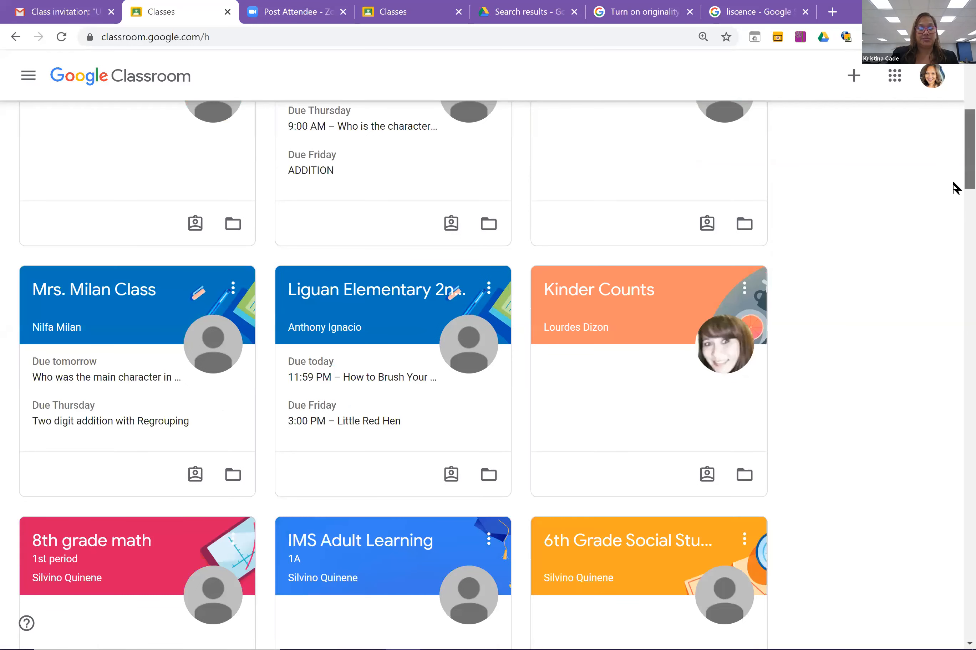
scroll(954, 185, down, 14)
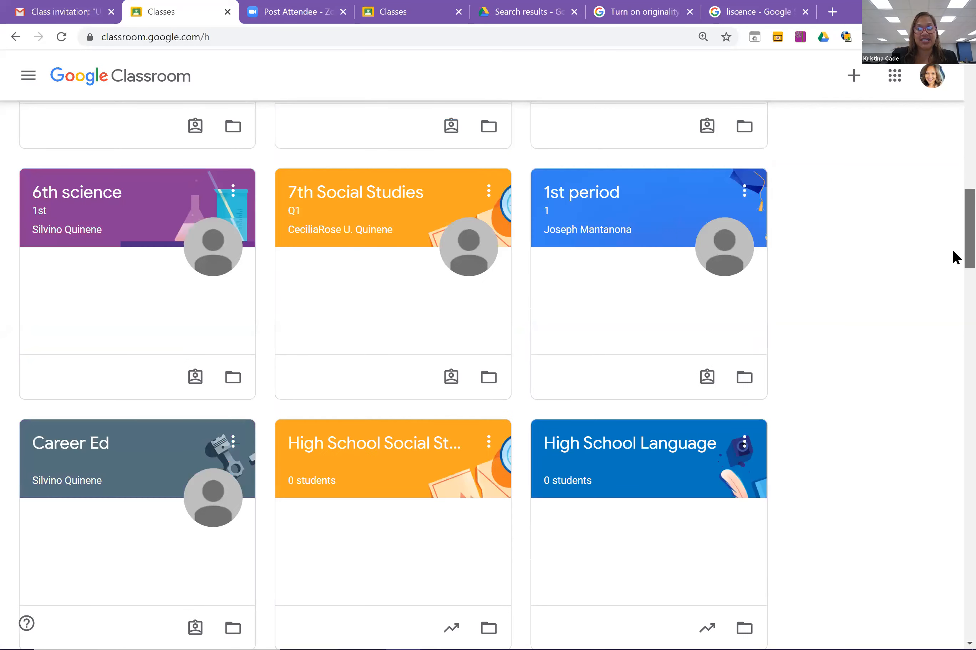
scroll(953, 332, down, 16)
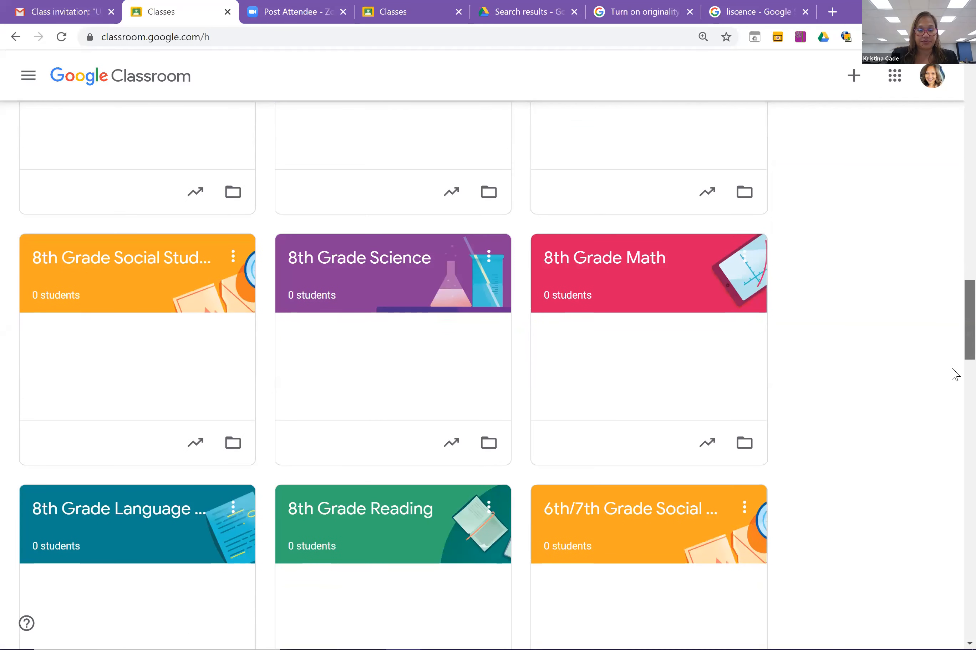
scroll(948, 409, down, 7)
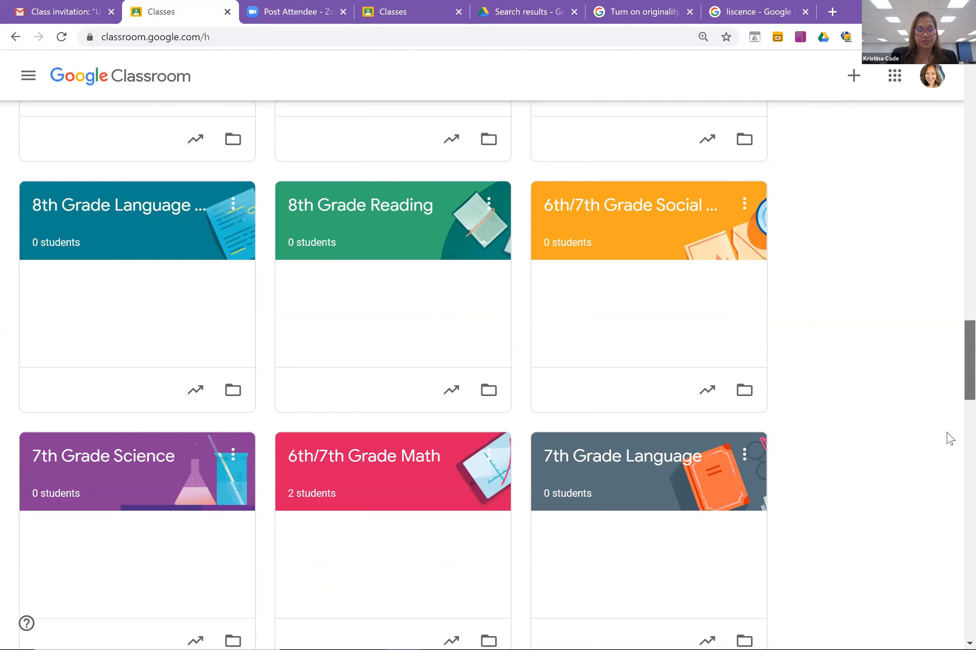
scroll(948, 438, down, 9)
scroll(949, 517, down, 6)
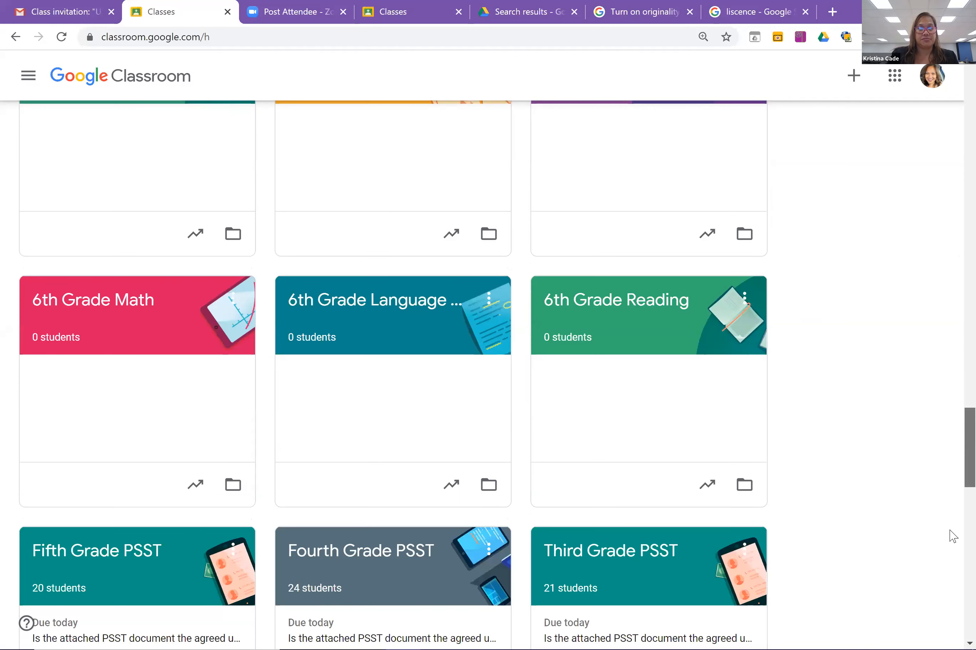
scroll(952, 542, down, 9)
scroll(952, 558, down, 6)
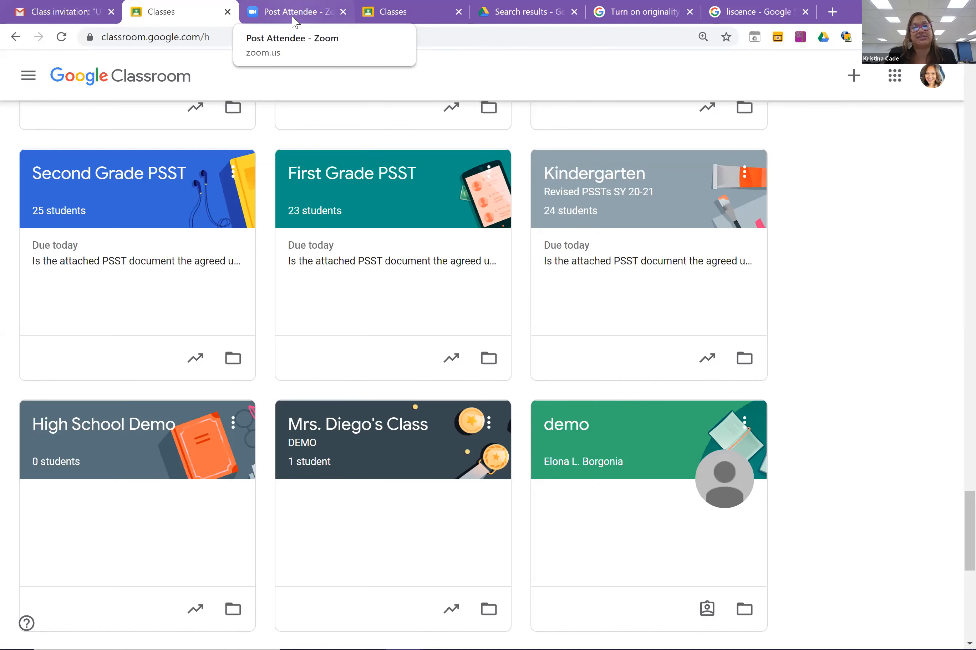
Open Demo Class's Classwork and expand the ice cream flavor poll's answer counts.
click(373, 16)
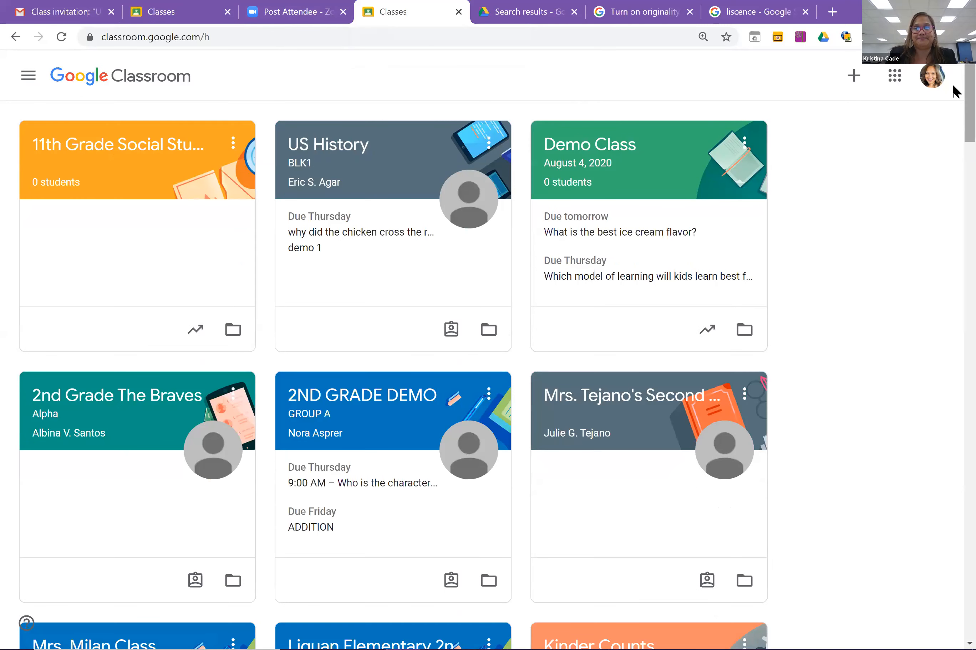
click(591, 153)
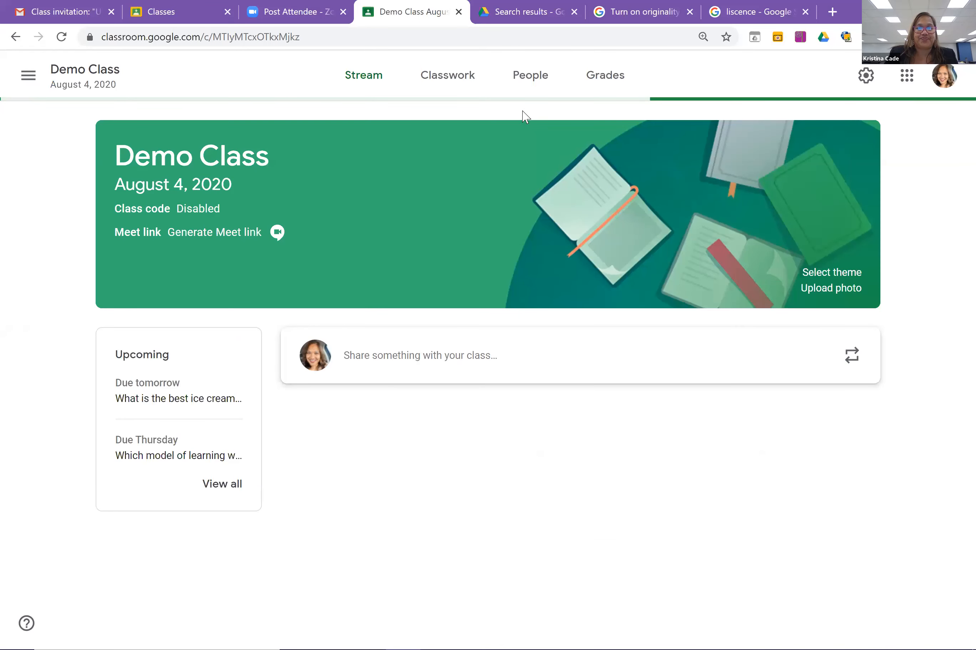
click(461, 81)
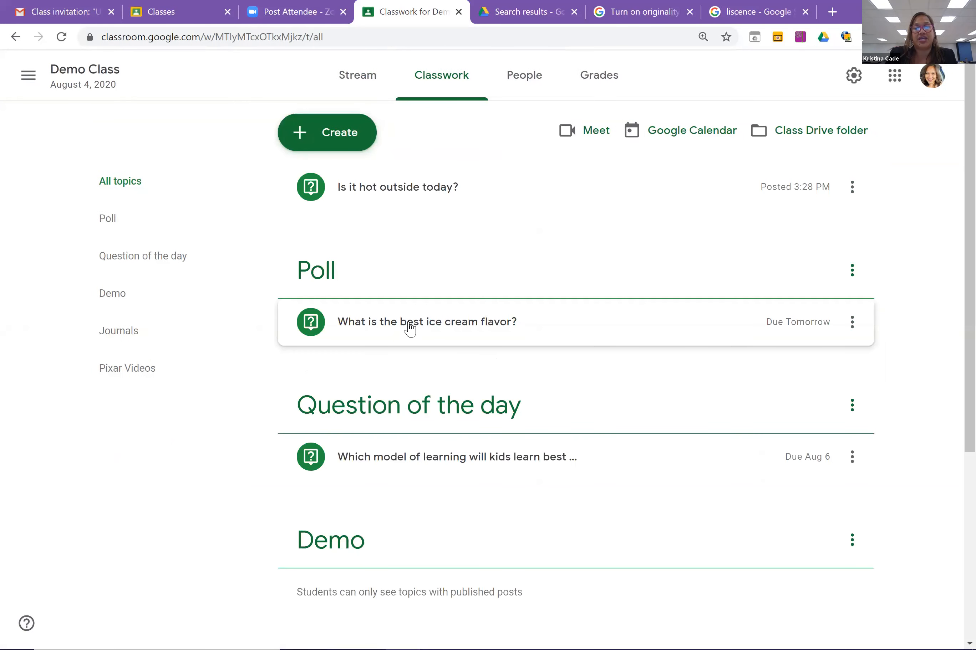
click(409, 329)
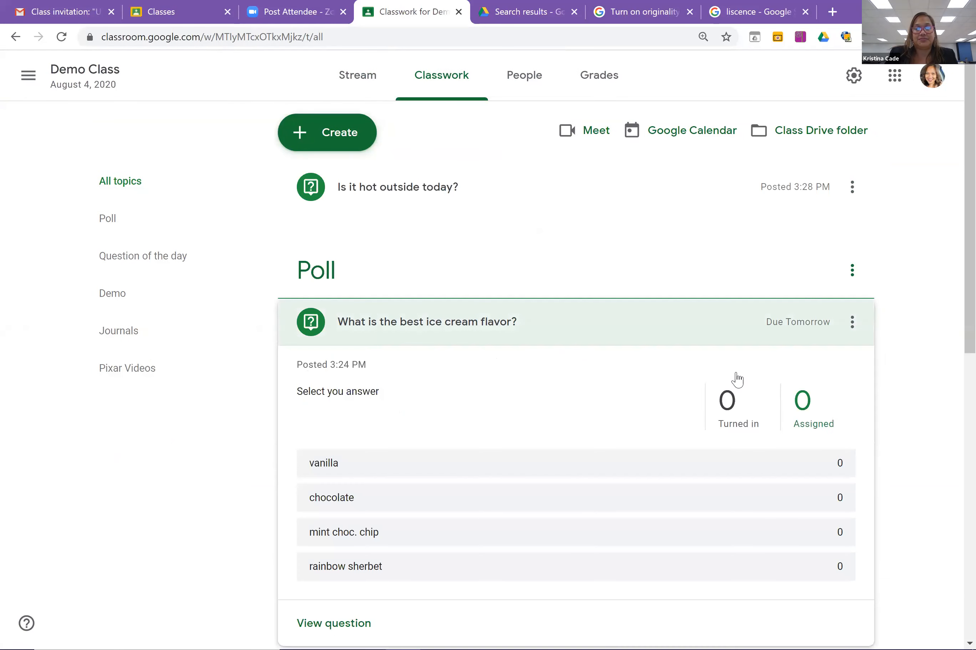
Bring up the navigation drawer and scroll through its list of classes.
click(28, 76)
drag(232, 155, 224, 480)
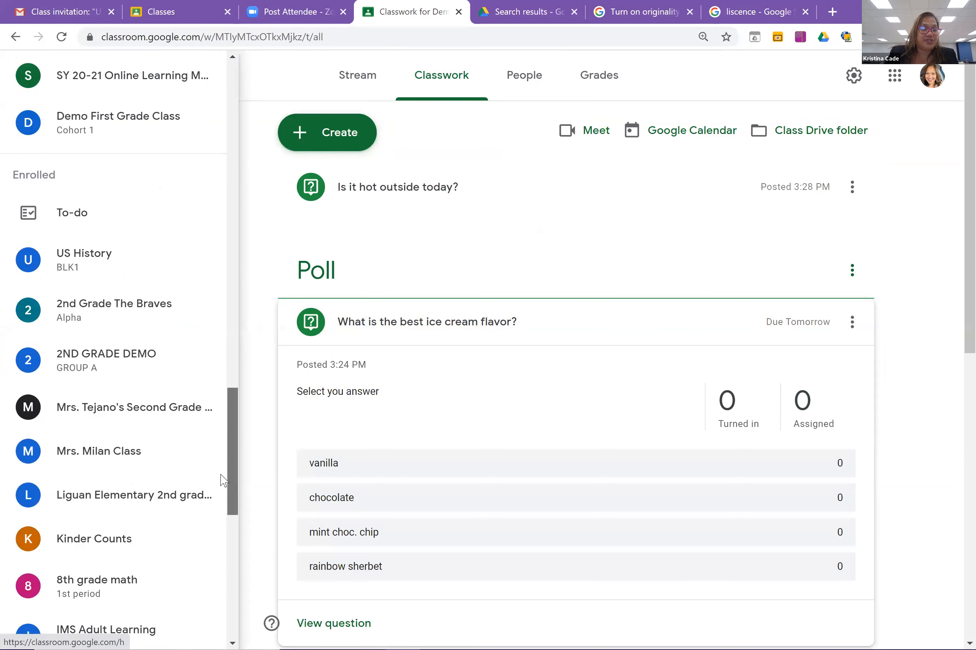
scroll(224, 481, down, 7)
Open the enrolled Demo Class's Pronouns Quiz details: 4 points, due Aug 1, Missing.
scroll(223, 480, down, 1)
scroll(223, 480, up, 3)
scroll(224, 480, down, 4)
scroll(223, 480, down, 3)
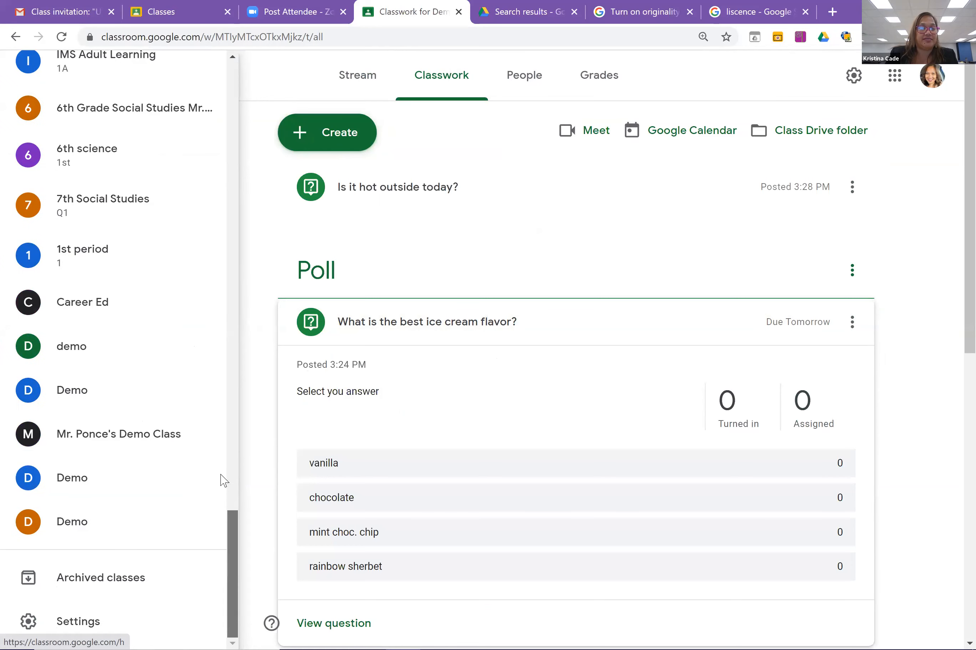
click(132, 428)
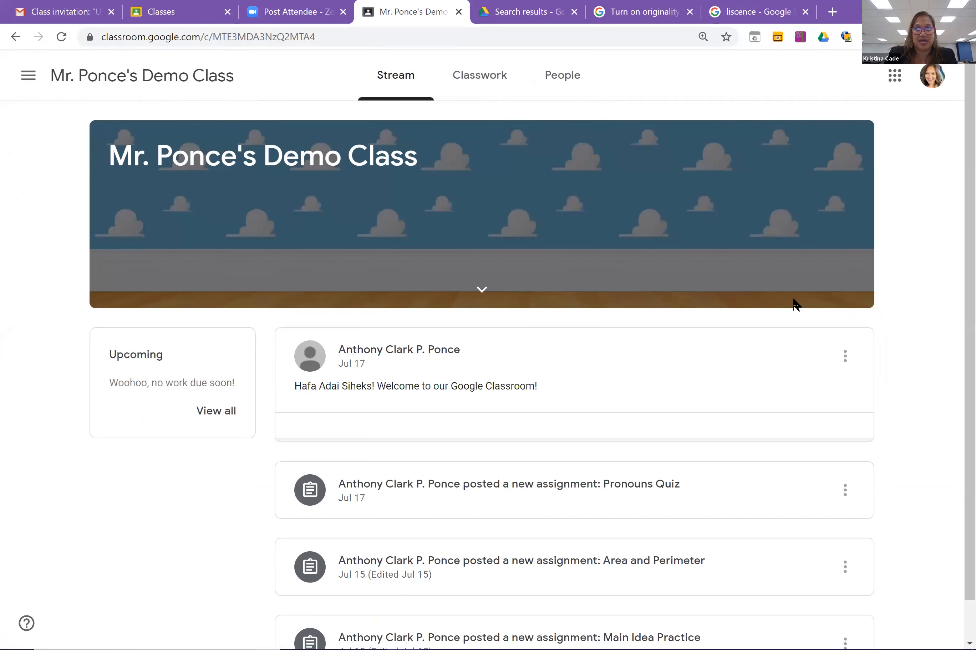
click(479, 76)
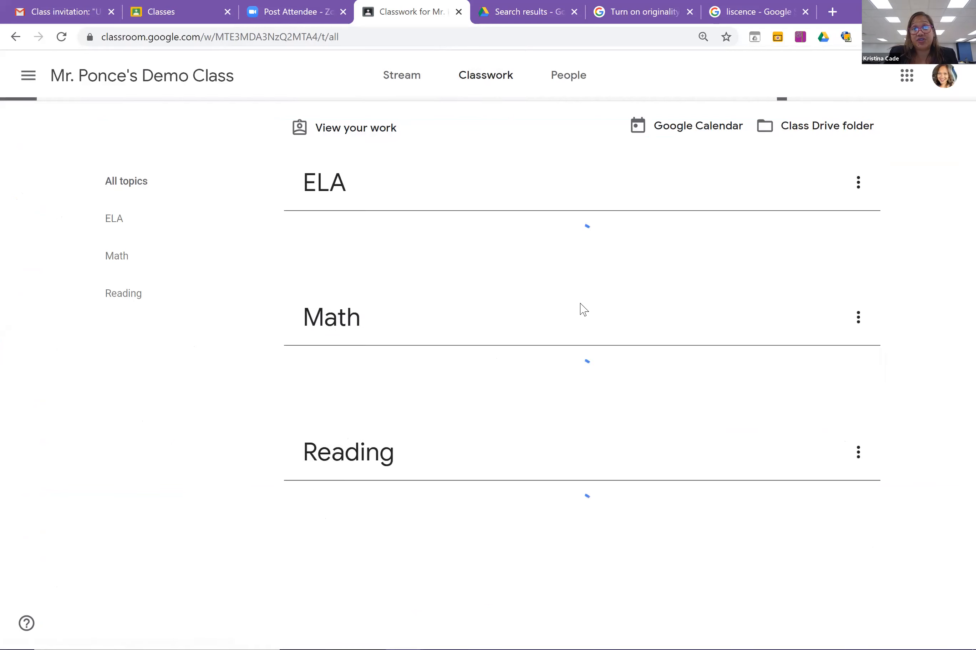
click(365, 246)
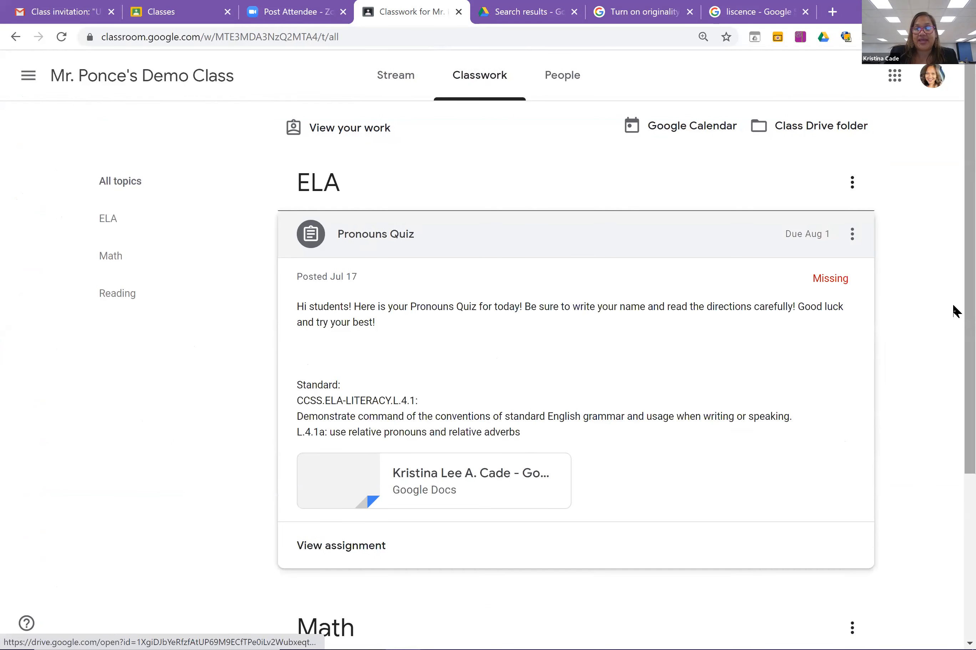
scroll(586, 385, down, 5)
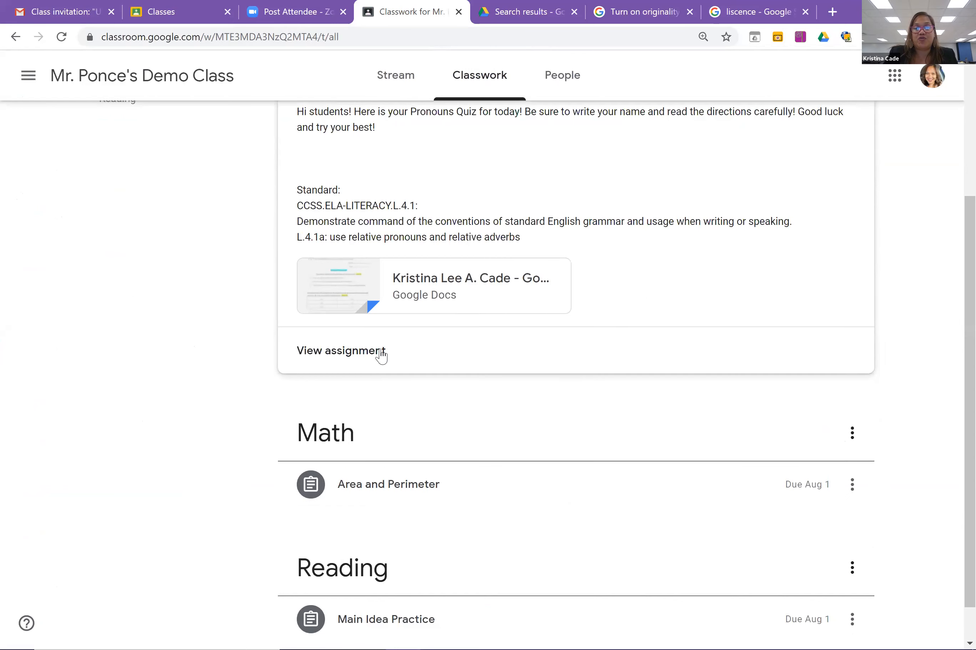
click(380, 352)
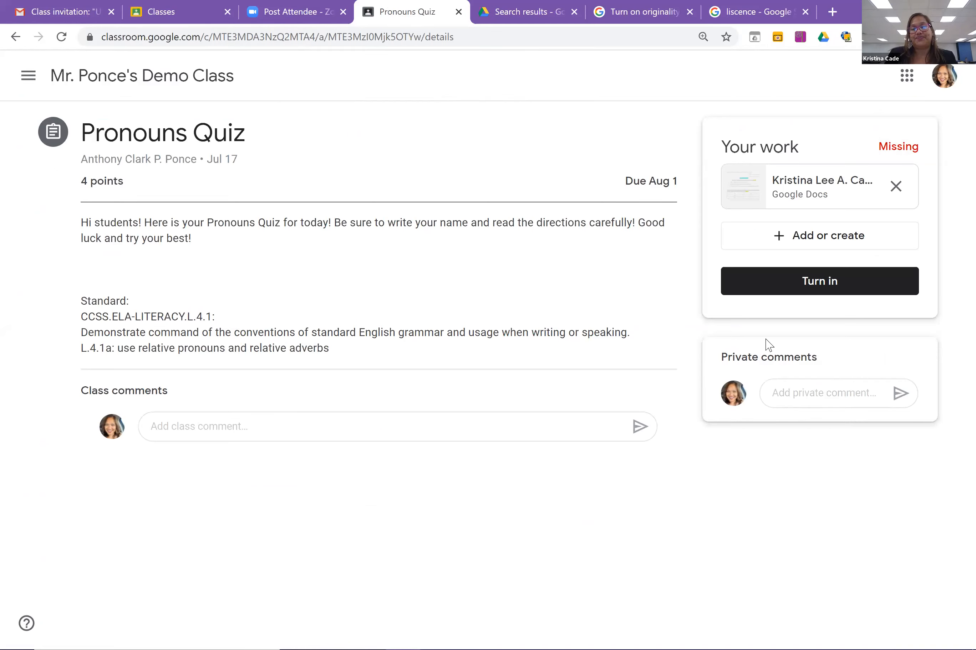
Focus the private comment box, then go from the Pronouns Quiz to the Classes home page.
click(794, 399)
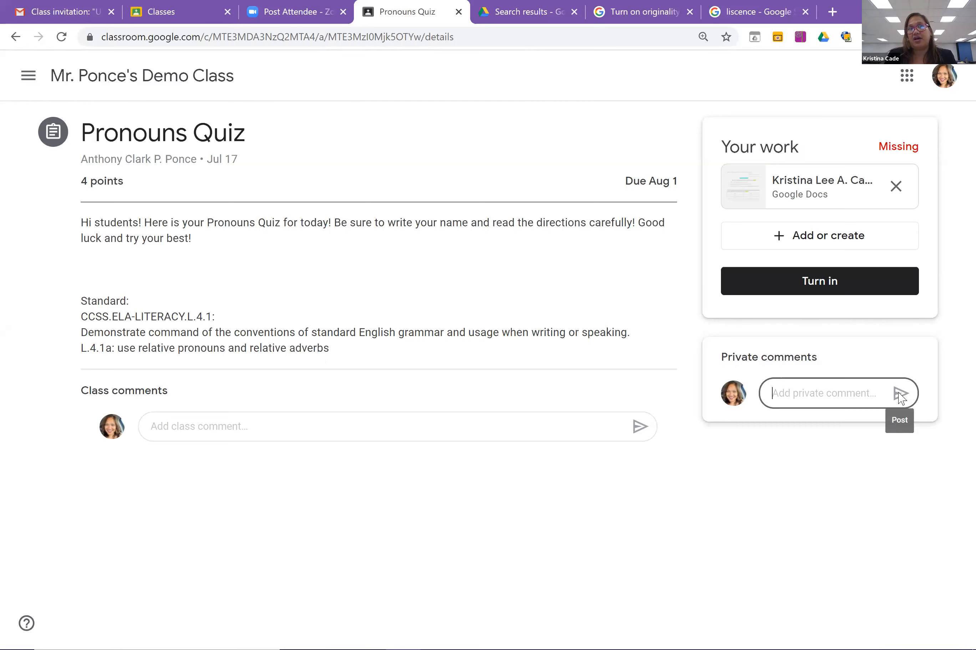
click(29, 76)
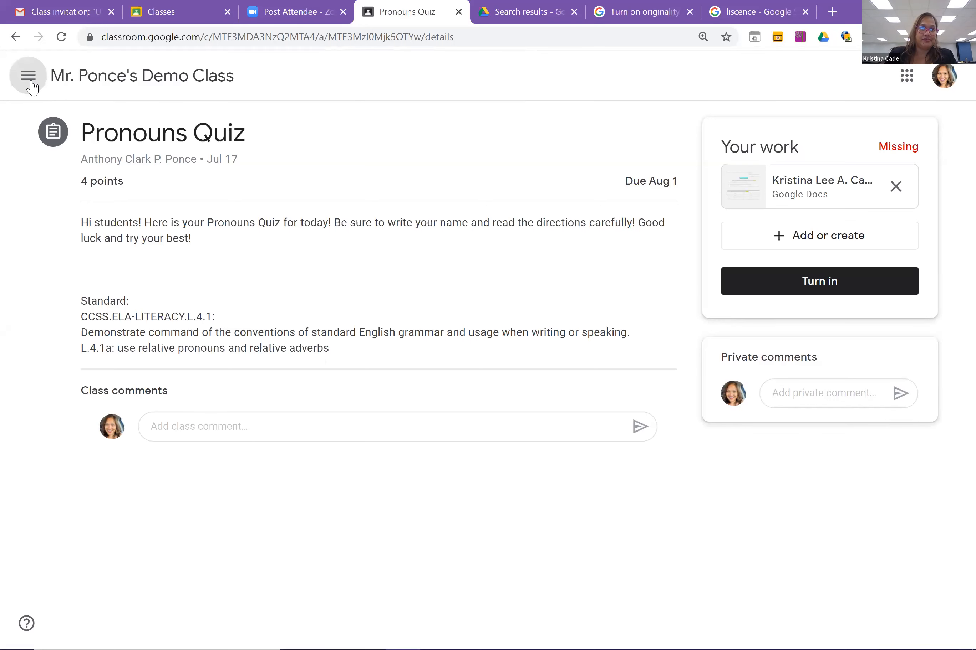
click(78, 80)
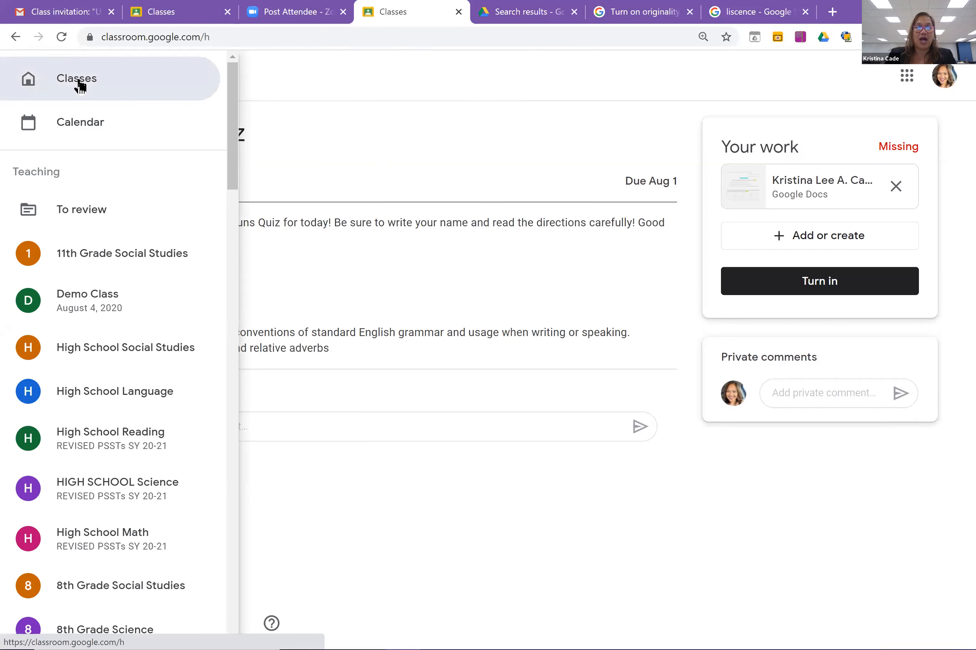
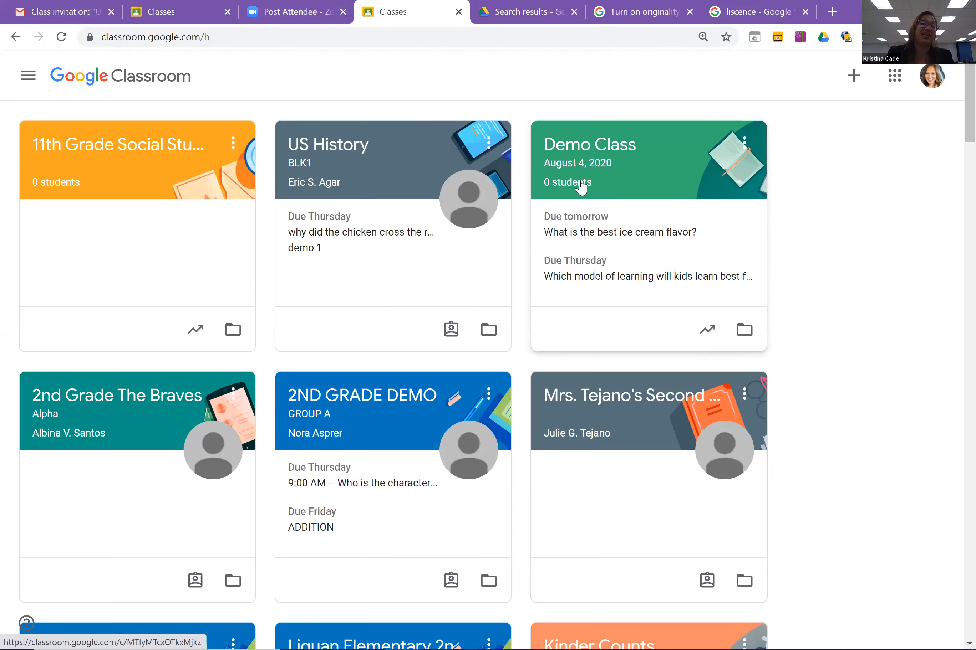
Open the Demo Class card and start adding a Meet link to the class.
click(594, 155)
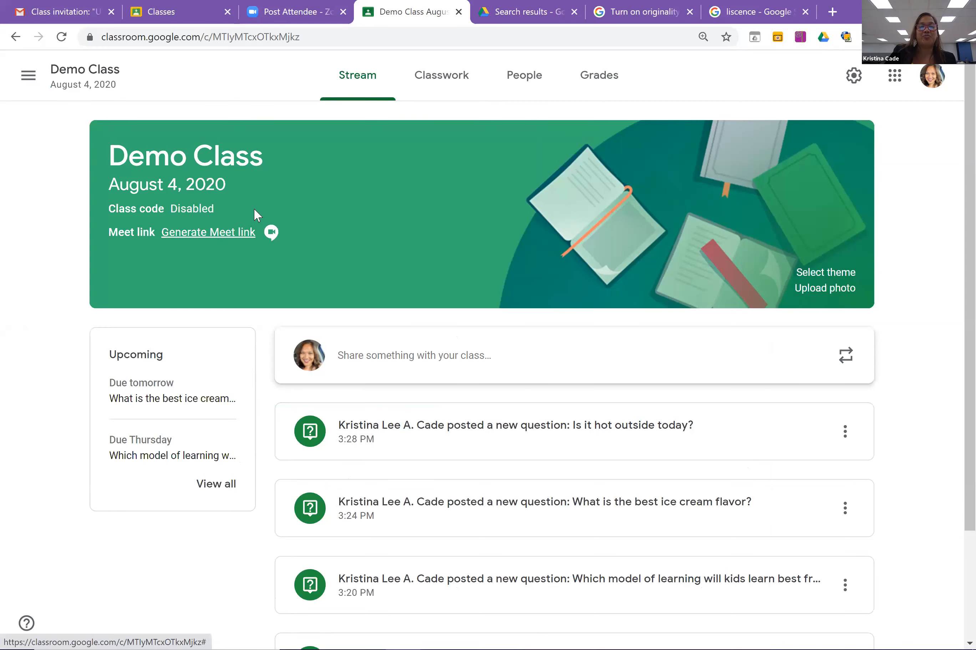
click(222, 239)
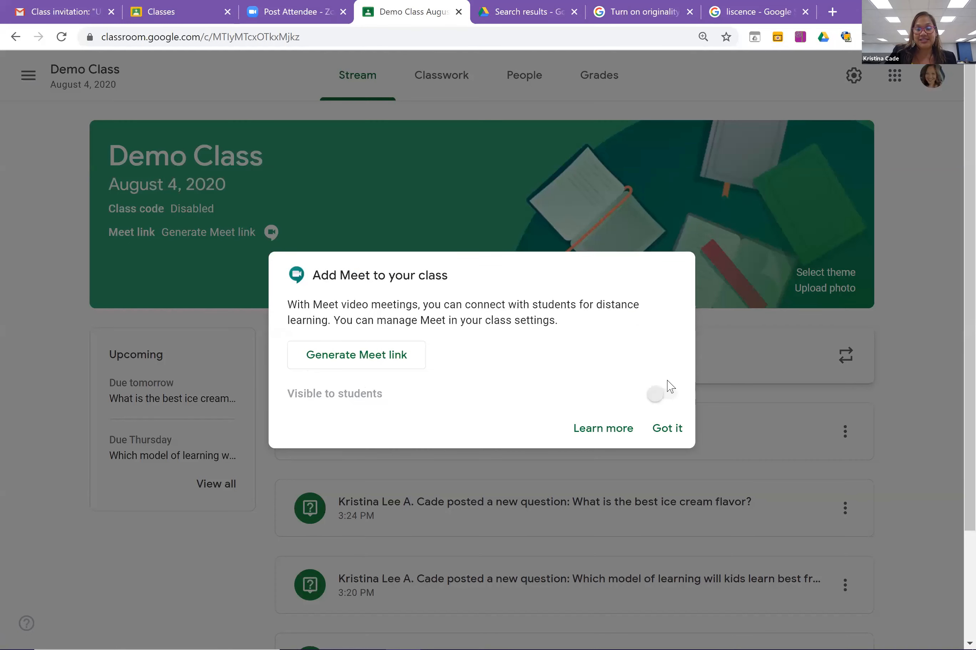
Generate a Demo Class Meet link visible to students, save it, and launch the meeting.
click(383, 352)
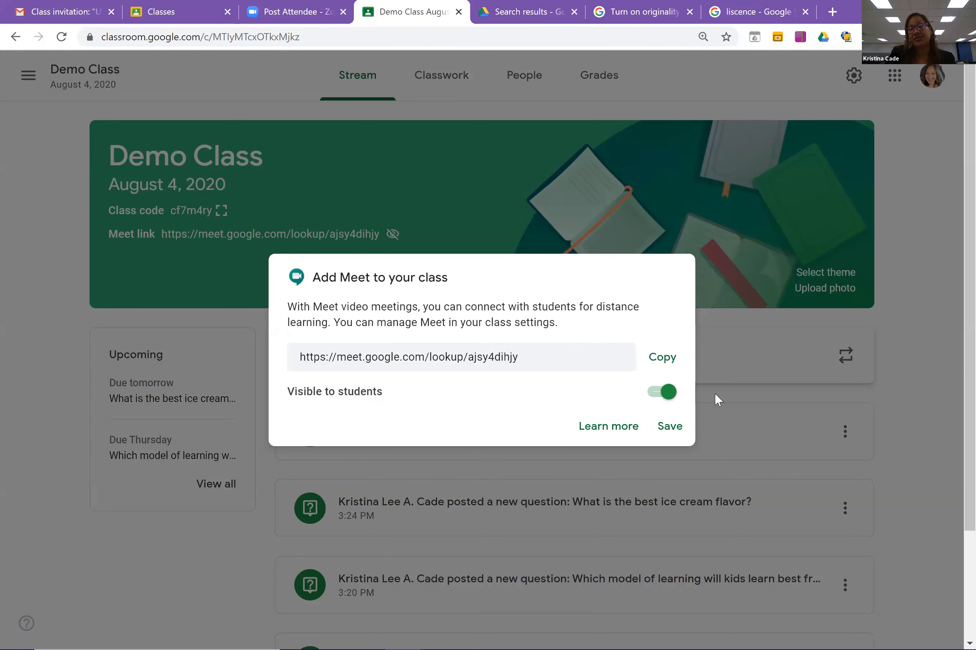
click(667, 428)
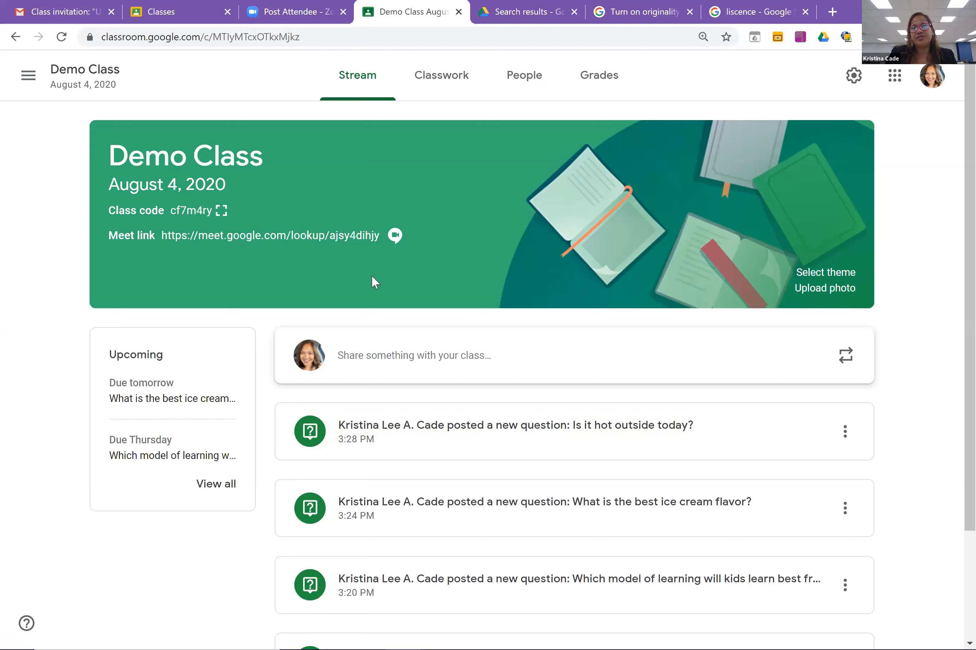
click(328, 237)
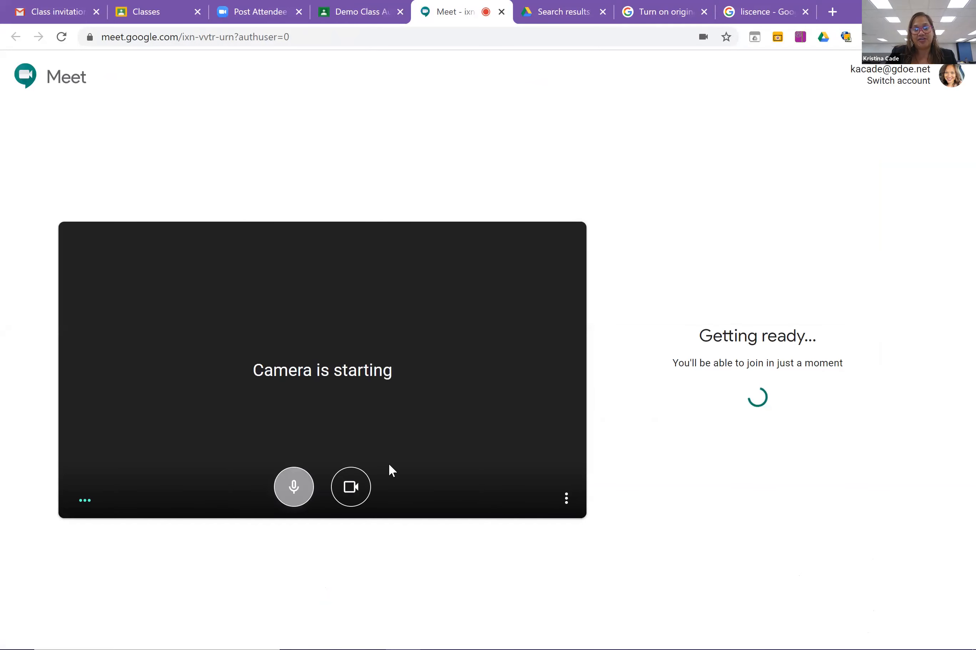
key(ctrl+d)
key(ctrl+e)
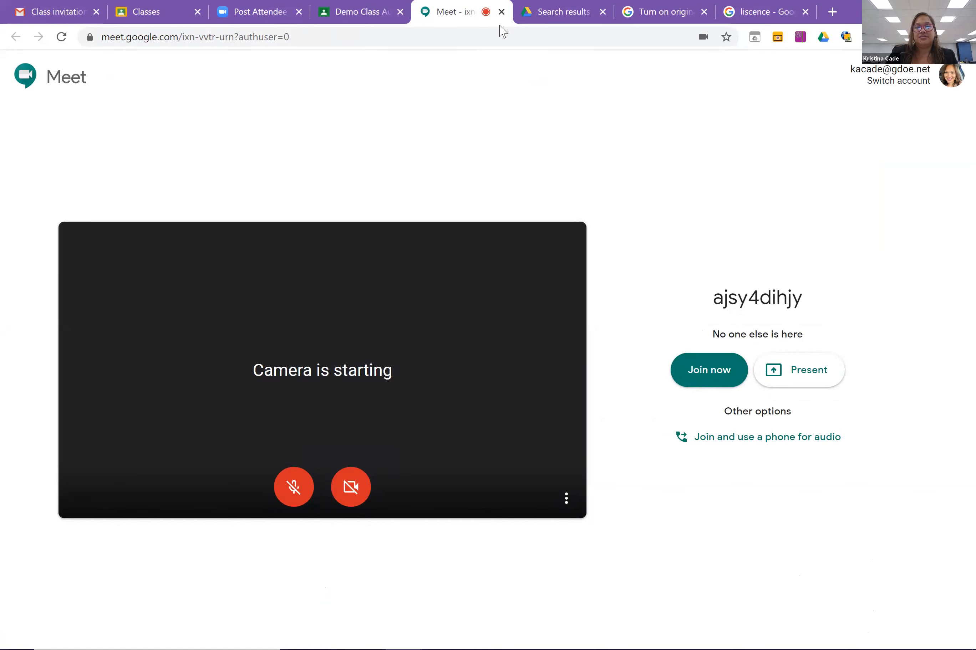
click(501, 12)
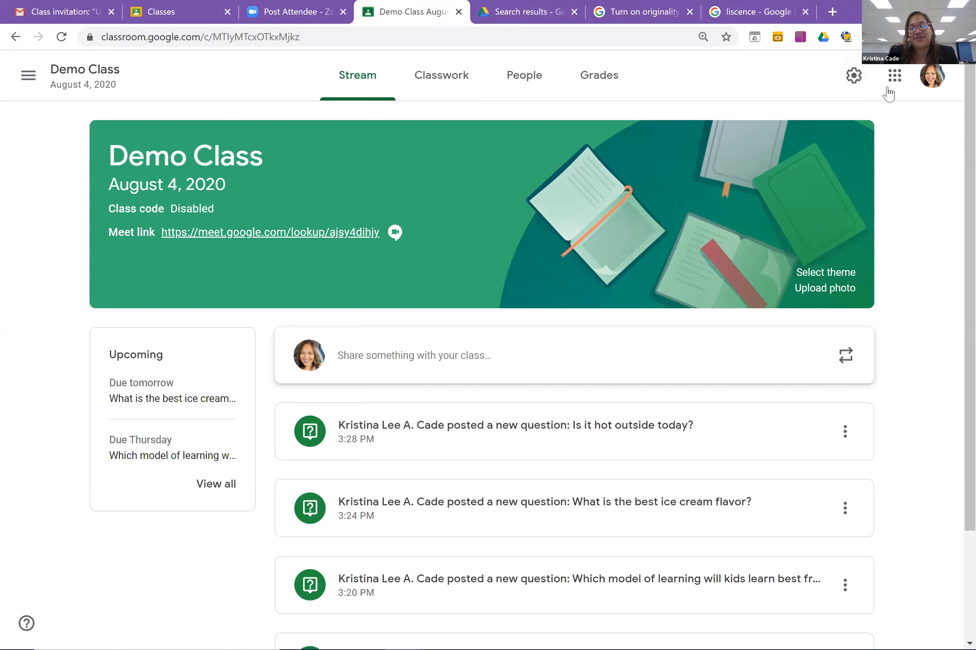
Turn off Visible to students for the Demo Class Meet link in class settings and save.
click(852, 78)
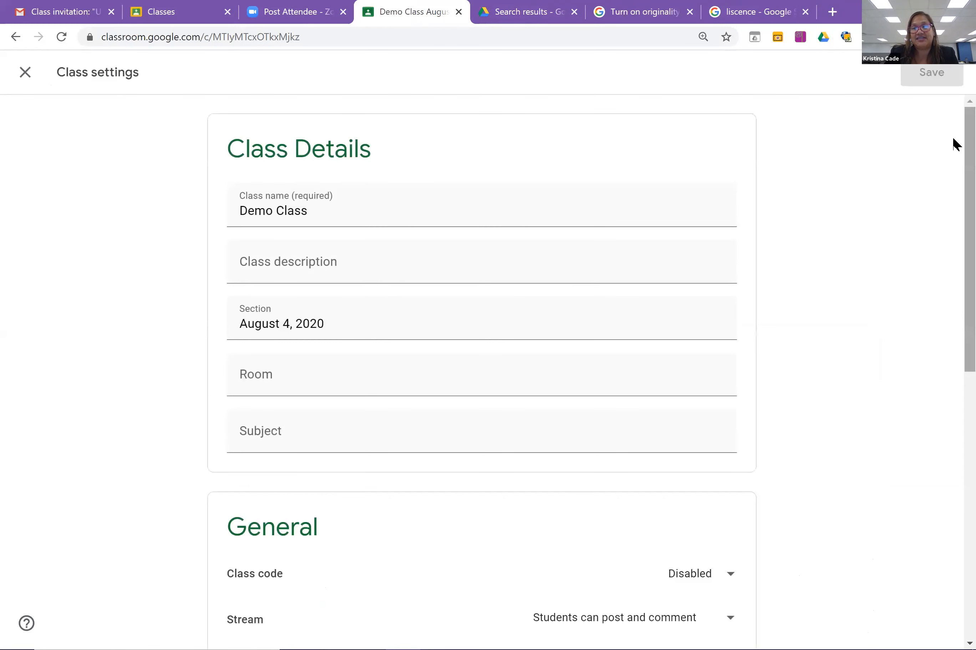
scroll(952, 256, down, 7)
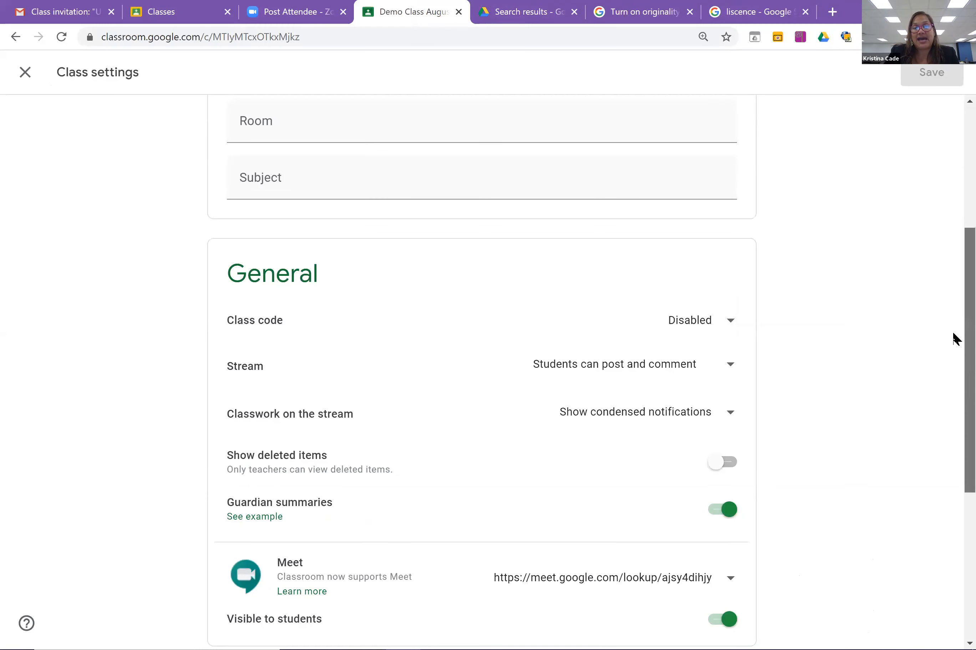
scroll(882, 387, down, 3)
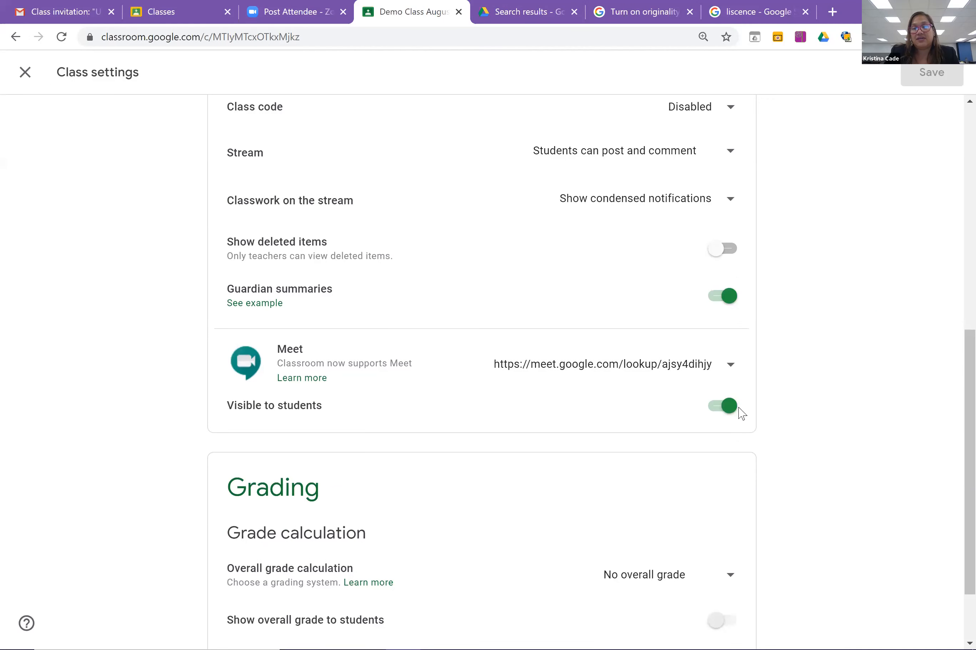
click(728, 408)
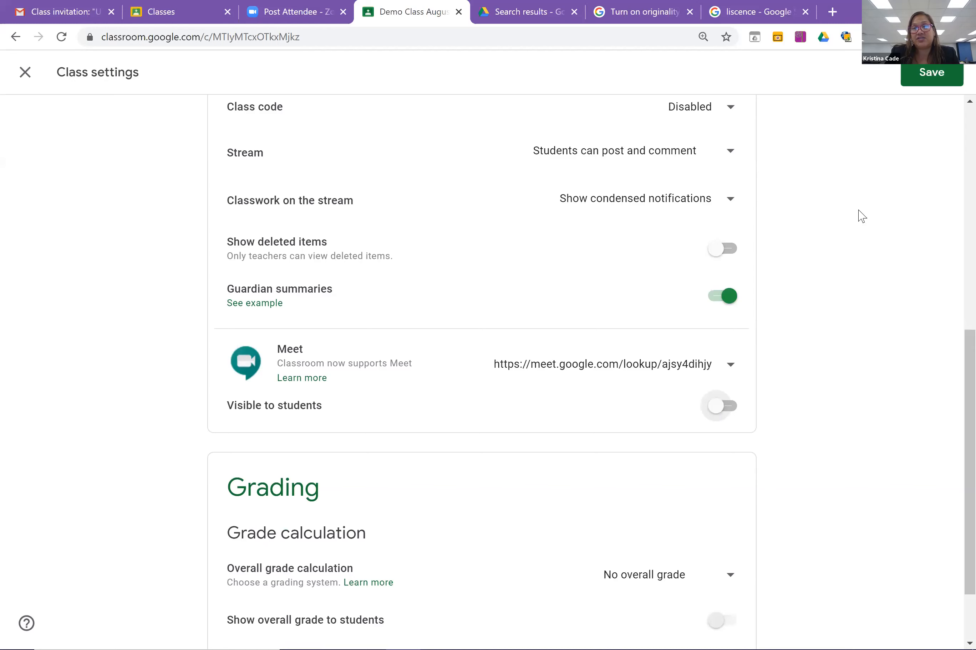
click(931, 78)
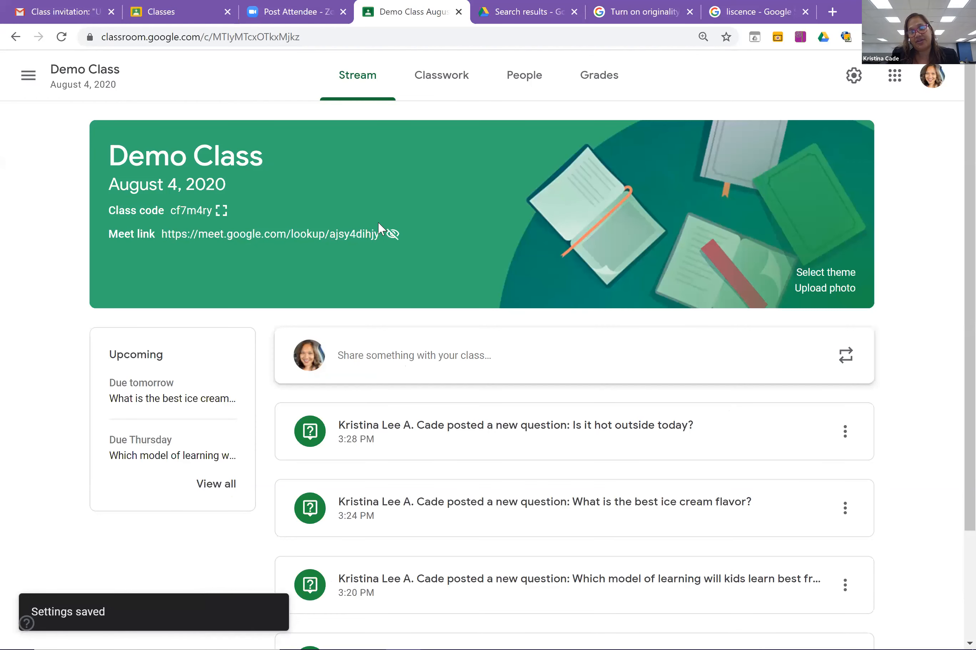
click(341, 236)
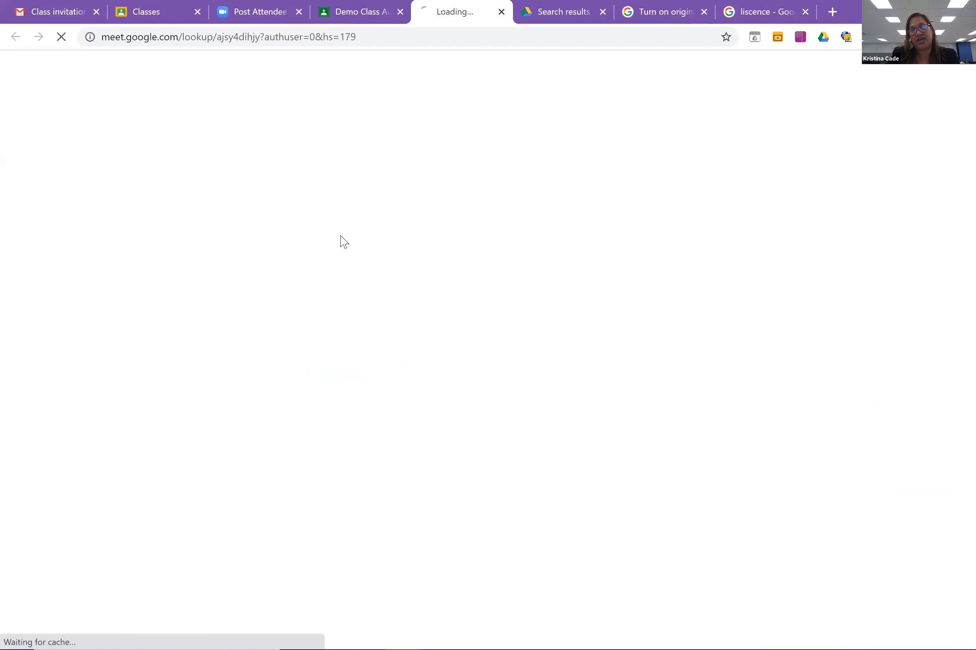
click(502, 11)
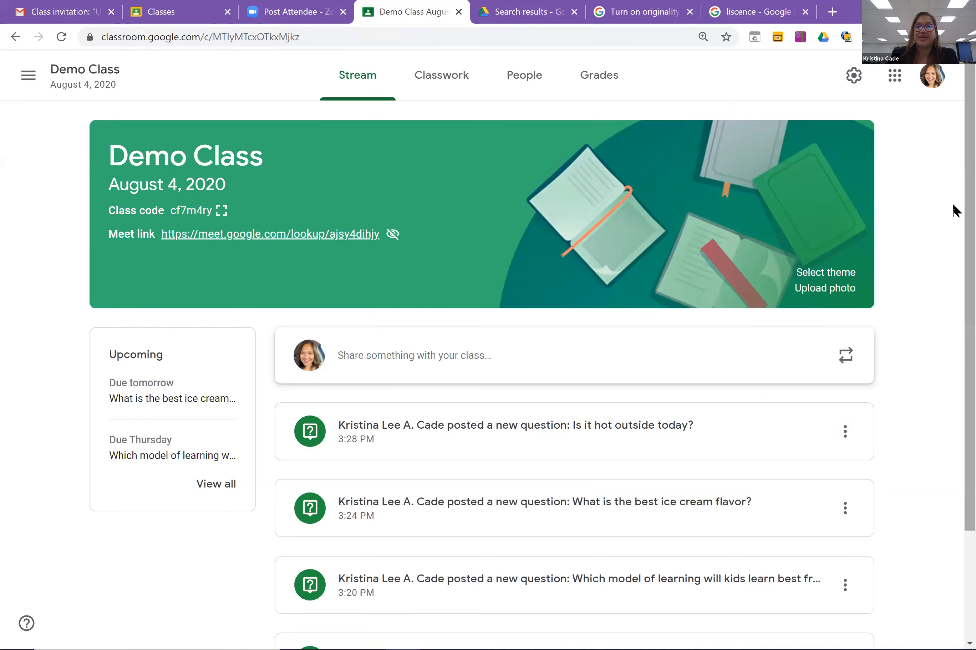
scroll(952, 294, down, 2)
scroll(952, 209, up, 2)
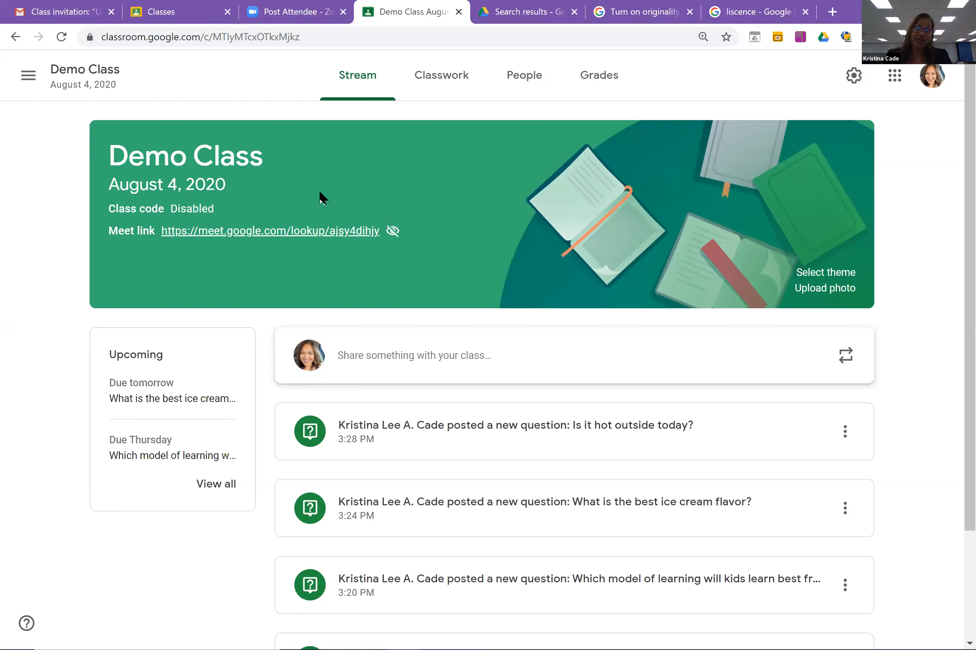
click(894, 76)
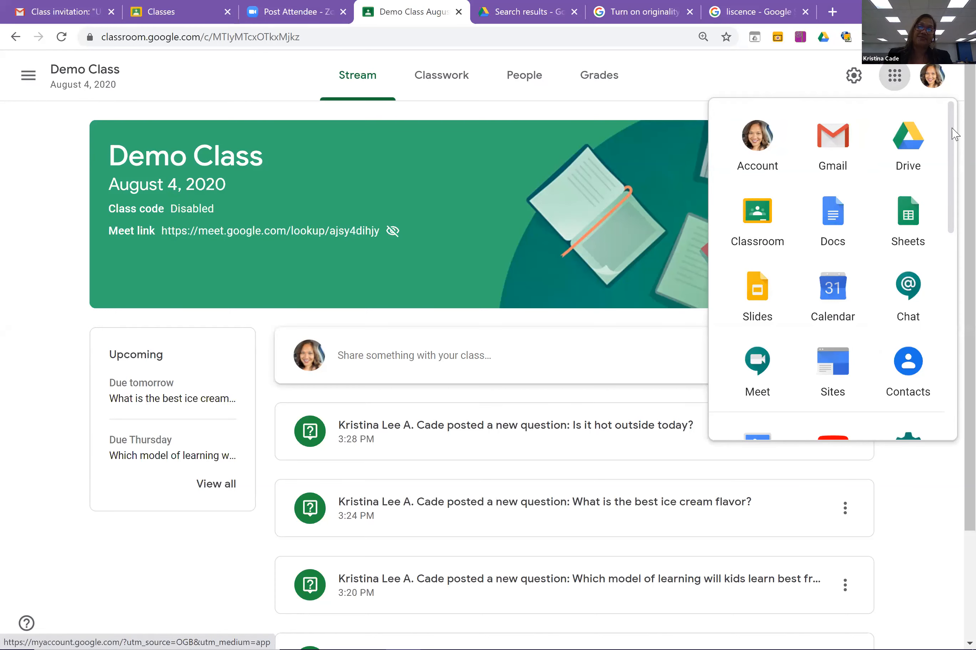
scroll(952, 130, down, 5)
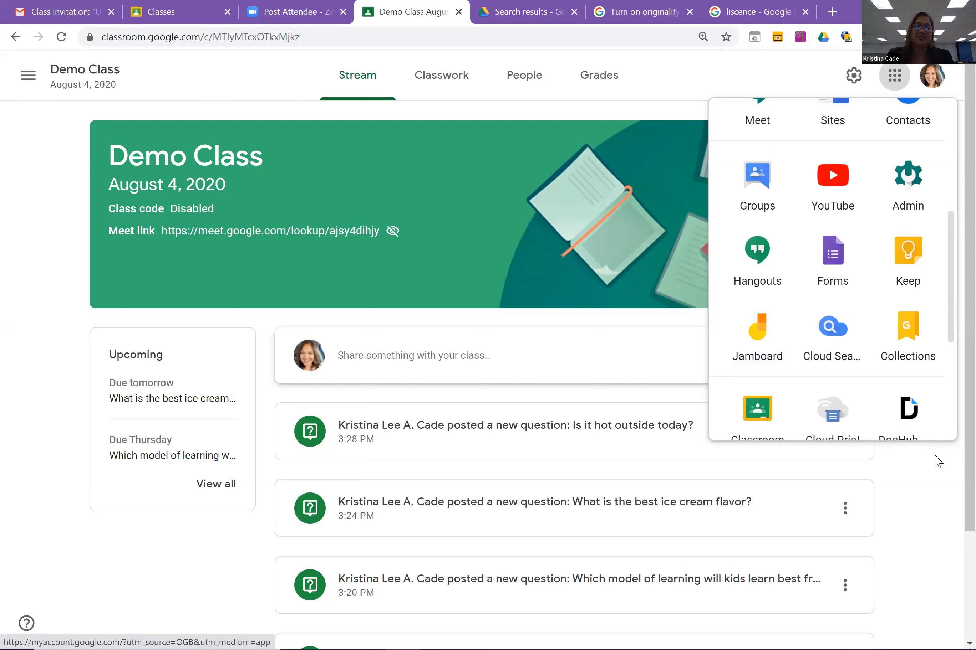
click(923, 465)
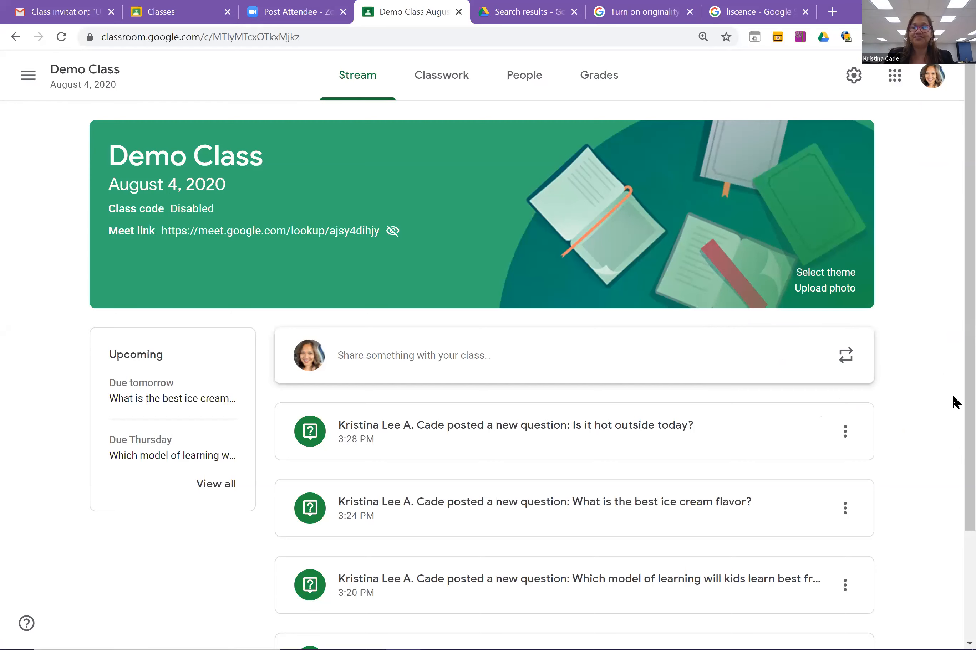